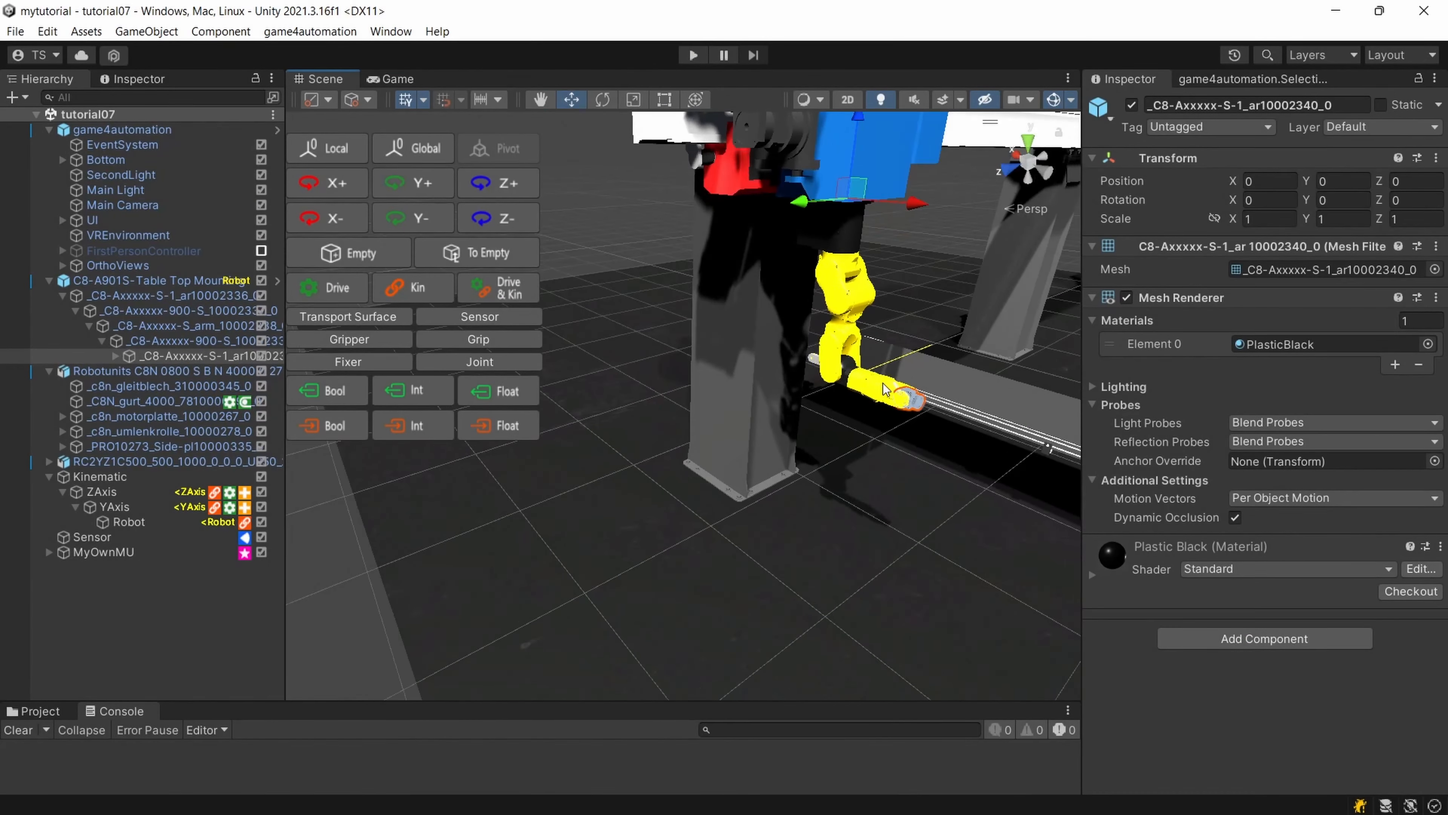
Collapse the child objects of the C8-A901S-Table Top Mounting robot in the scene tree.
middle_drag(882, 383, 793, 425)
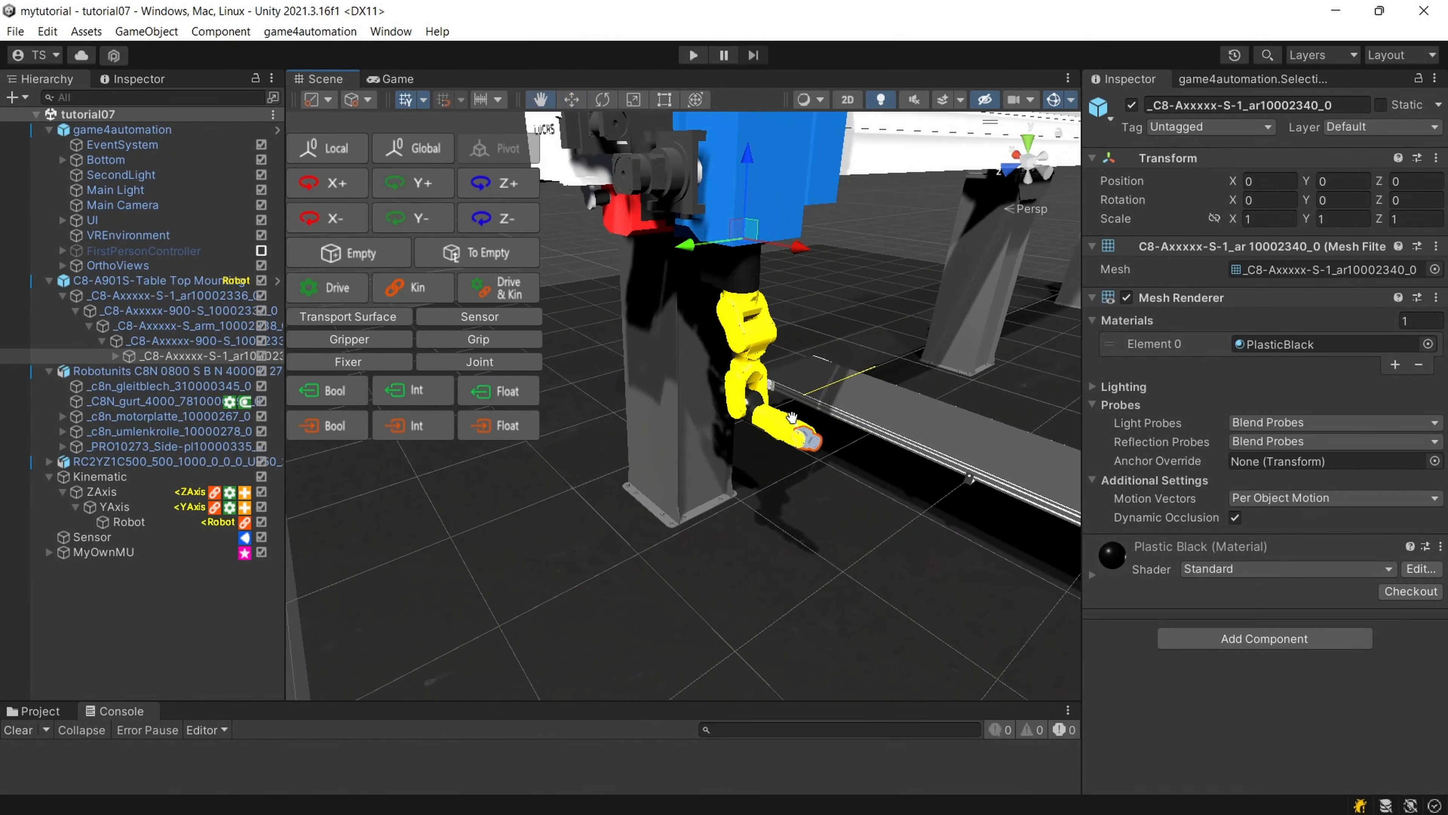
right_drag(794, 425, 834, 409)
scroll(819, 291, up, 3)
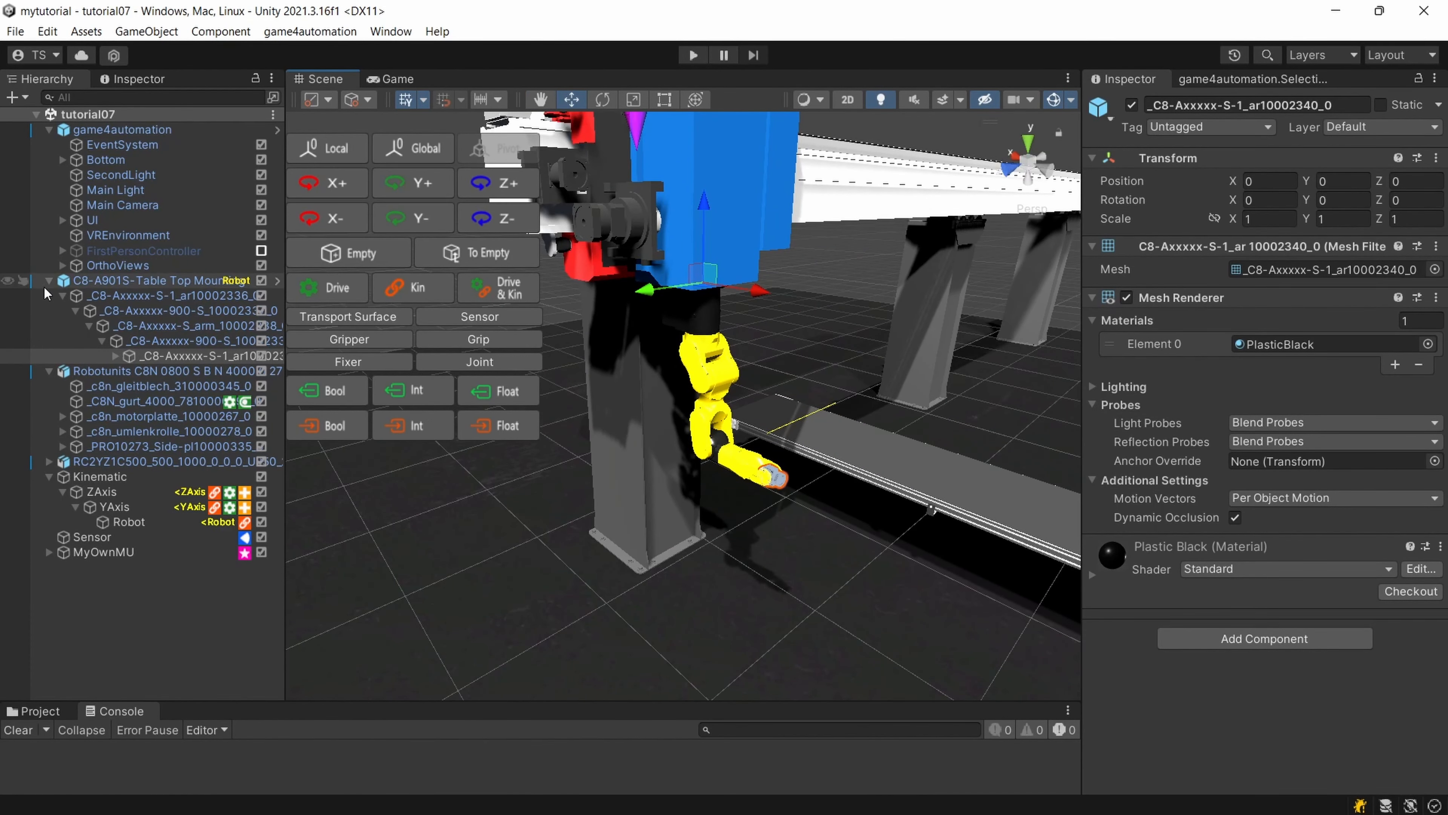
click(49, 280)
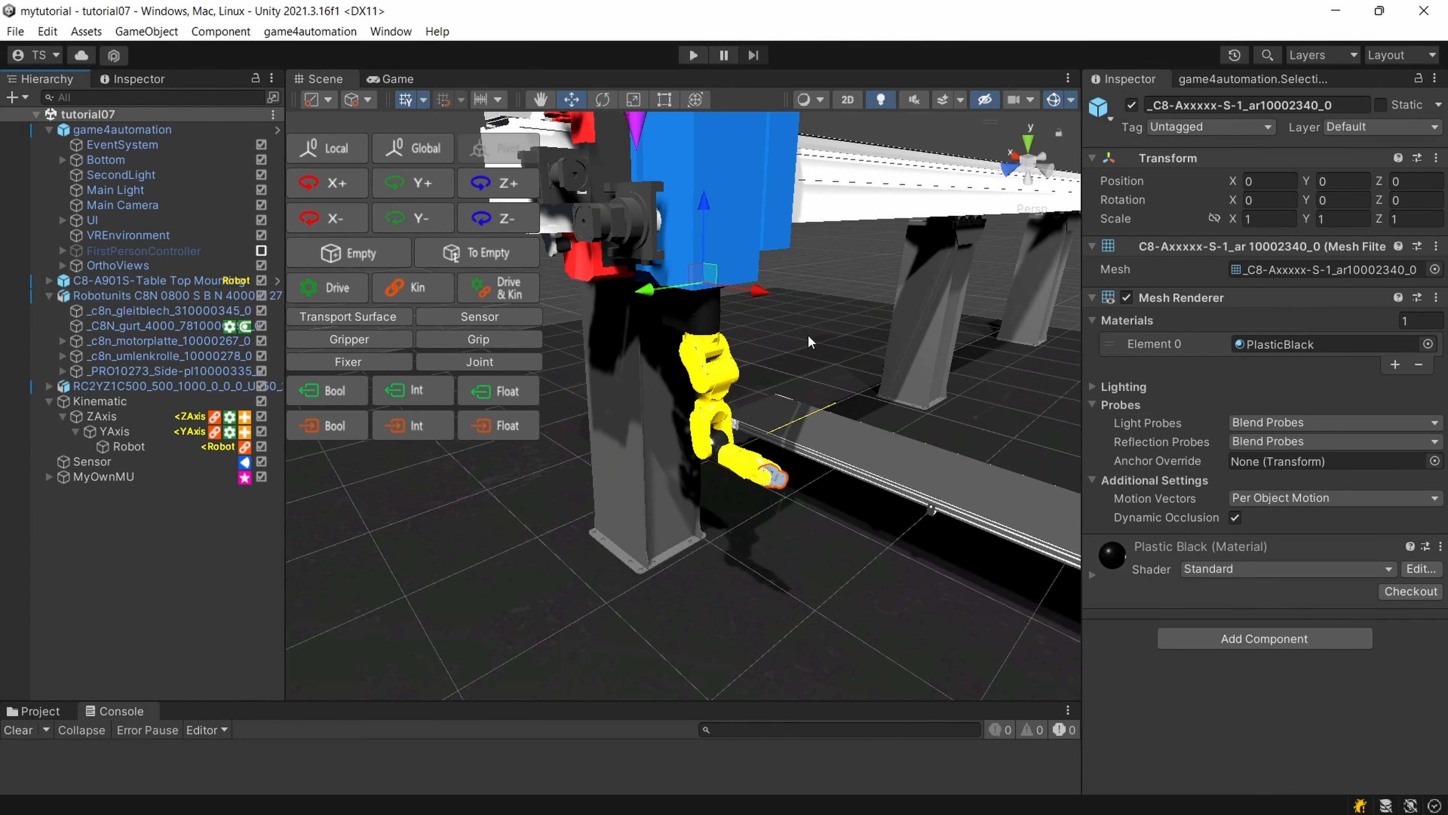
right_drag(801, 336, 782, 354)
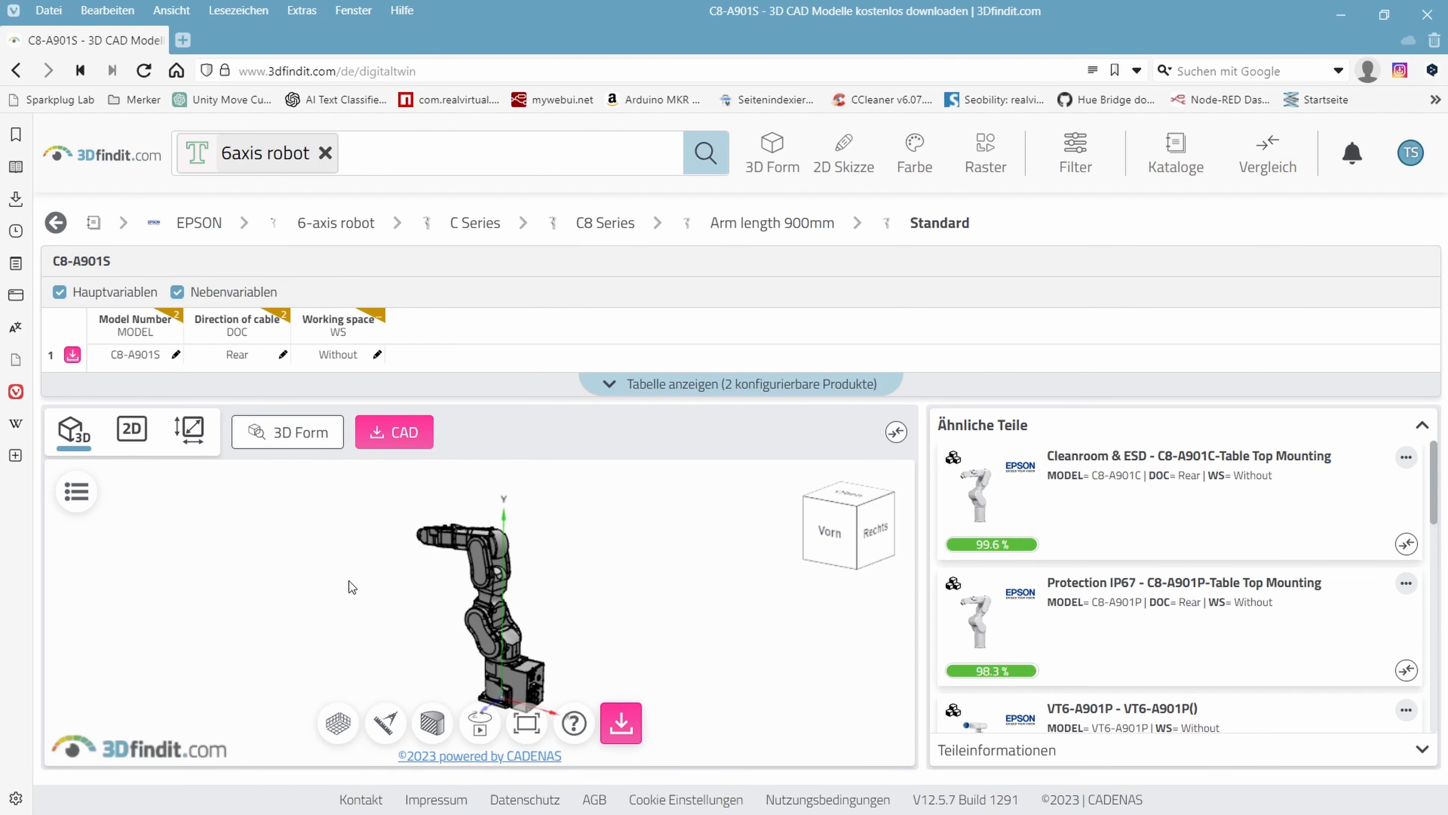
Return from the browser to the Unity scene and inspect the Robotunits conveyor and the C8-A901S-Table Top Mounting robot.
click(1341, 13)
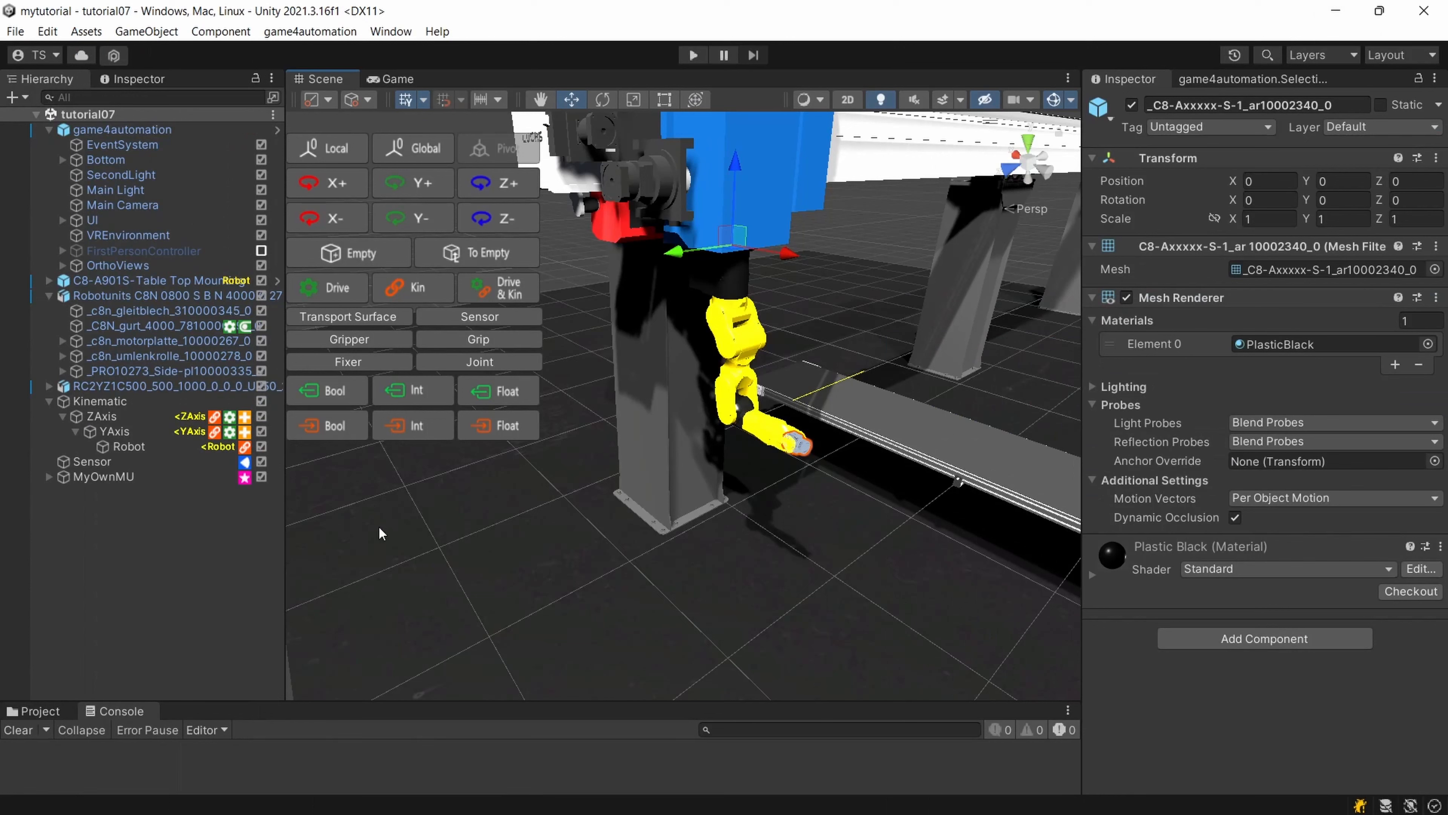
click(127, 294)
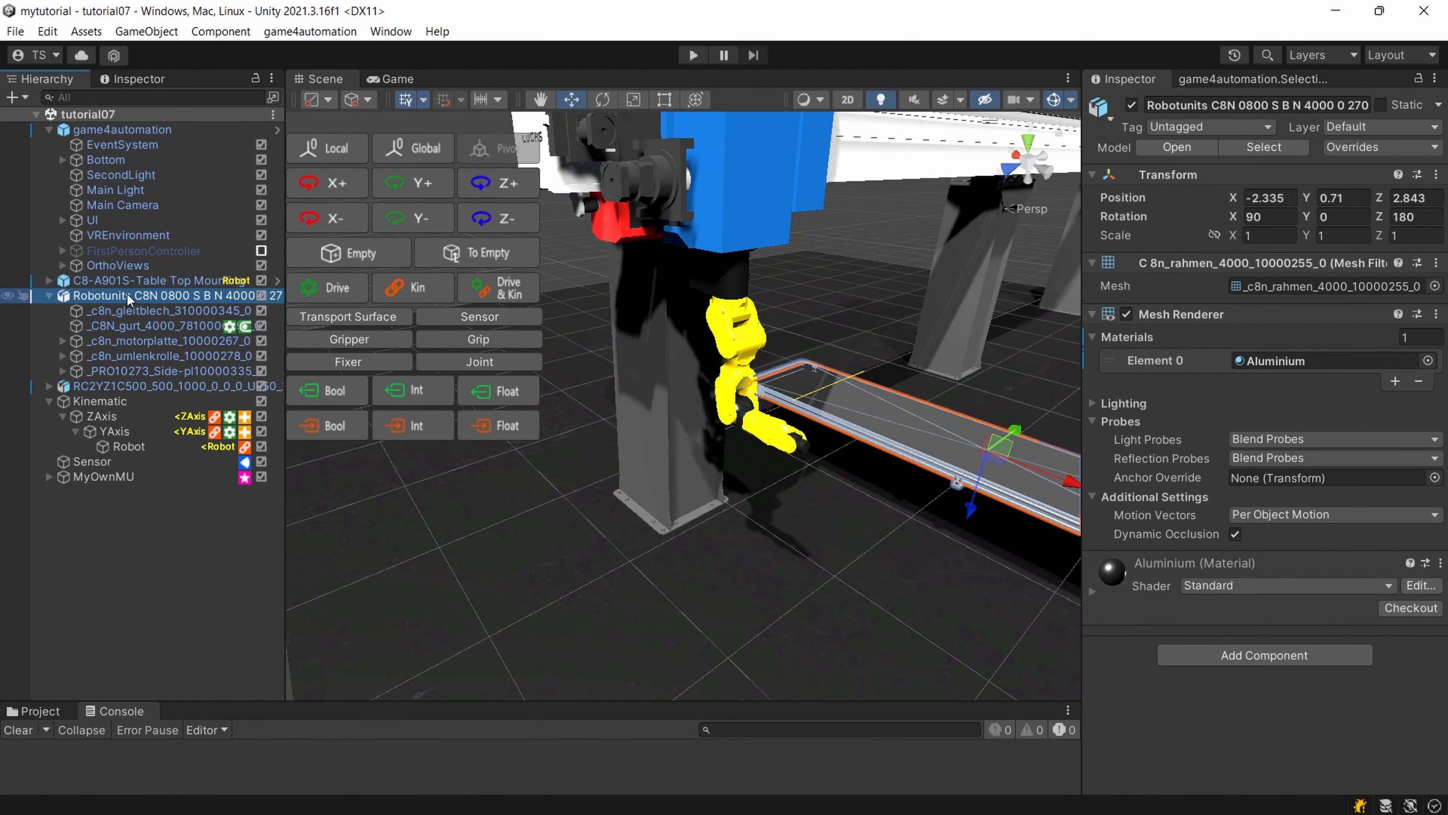
right_drag(902, 340, 929, 338)
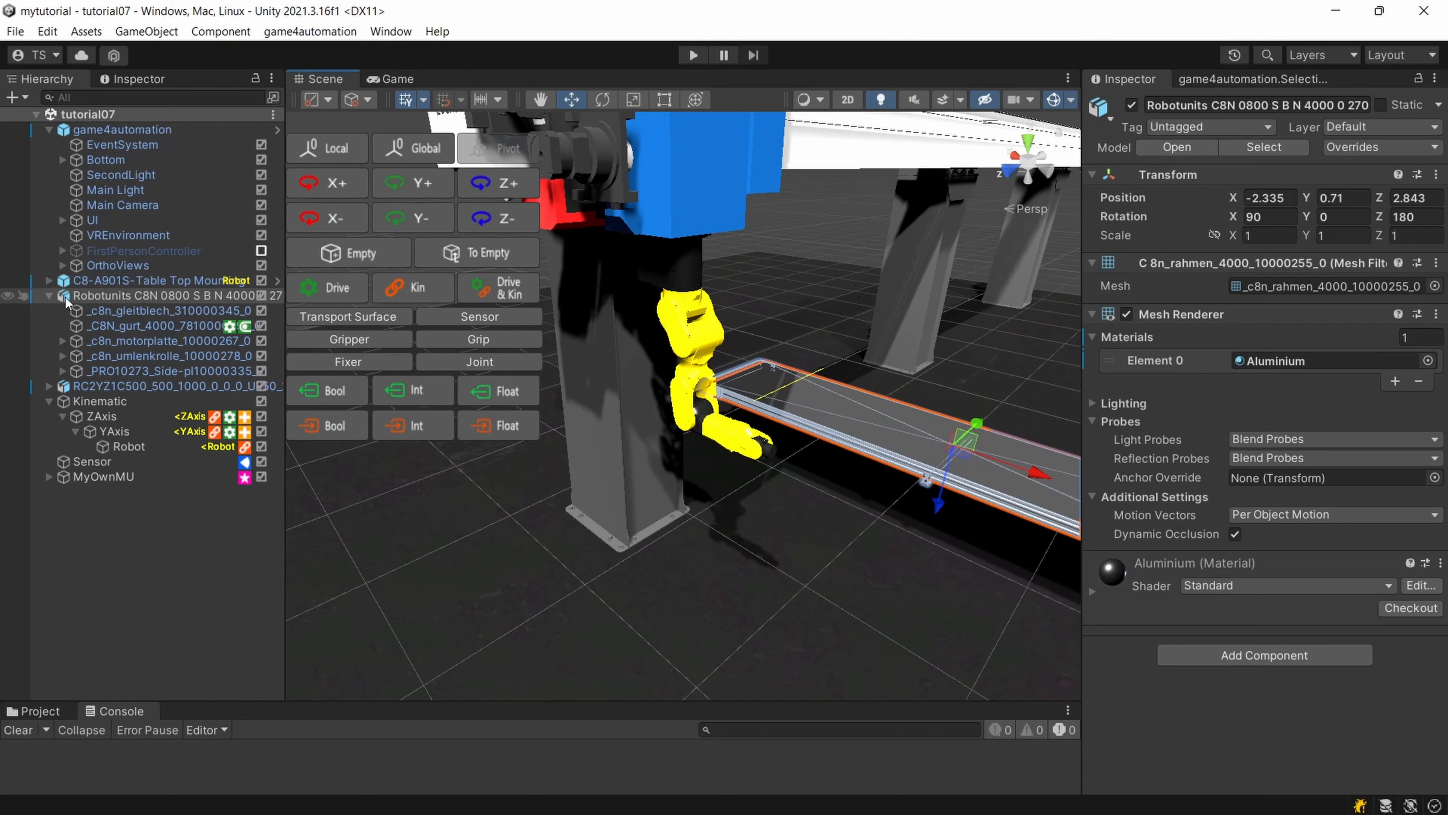
click(58, 285)
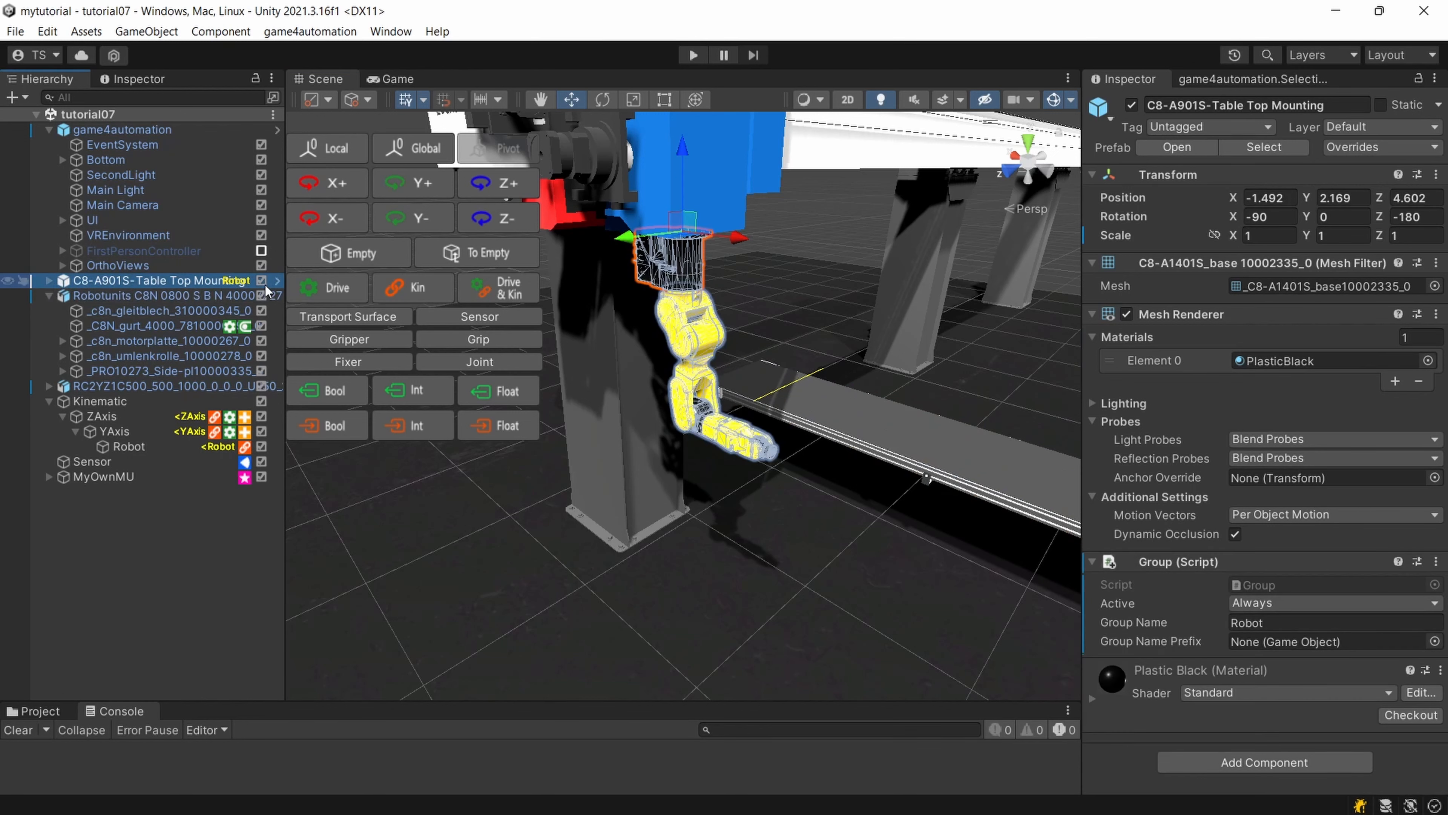
drag(285, 274, 477, 273)
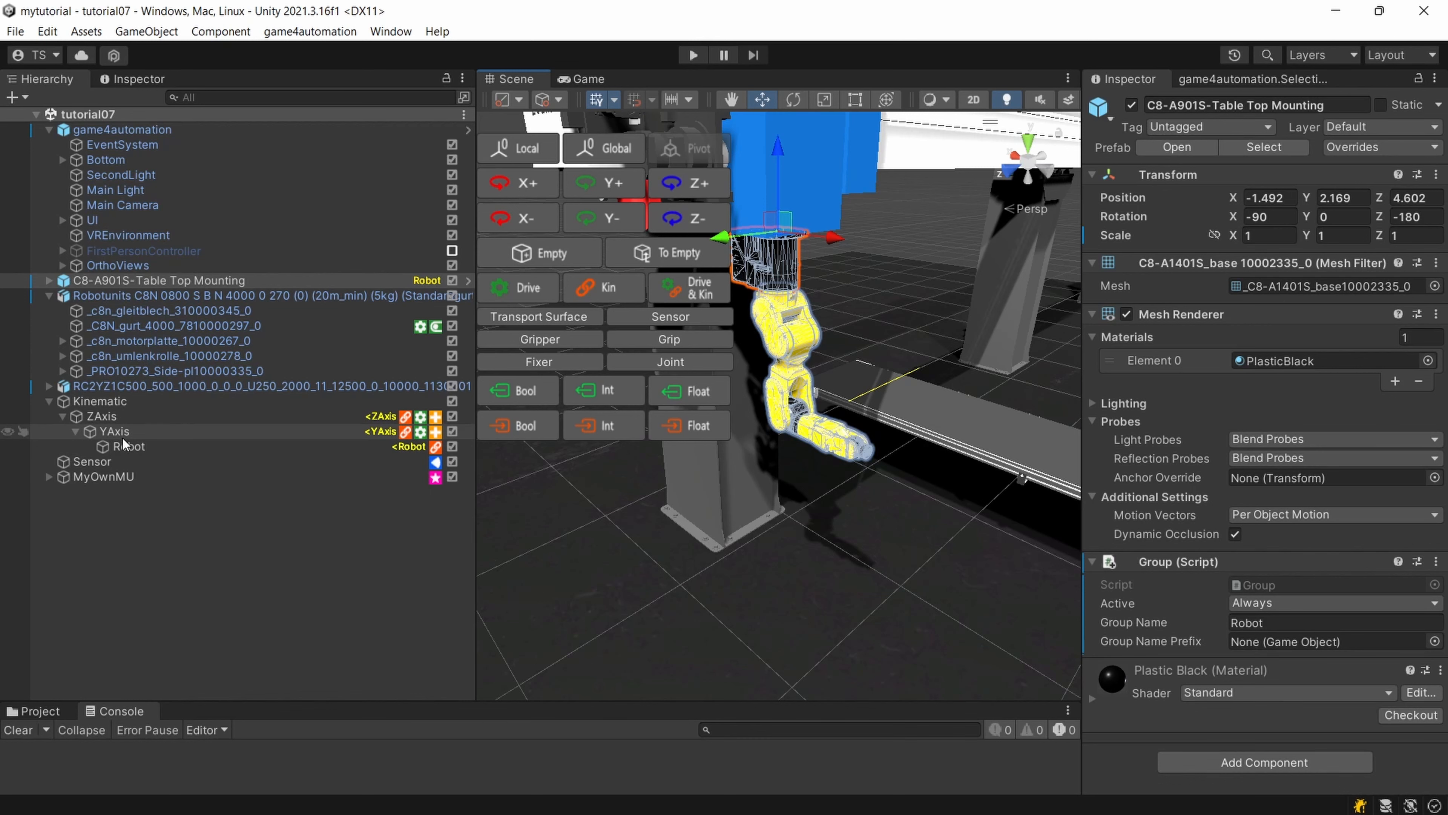
Set Active to Always for the Drive_ErraticPosition component on both ZAxis and YAxis.
click(123, 420)
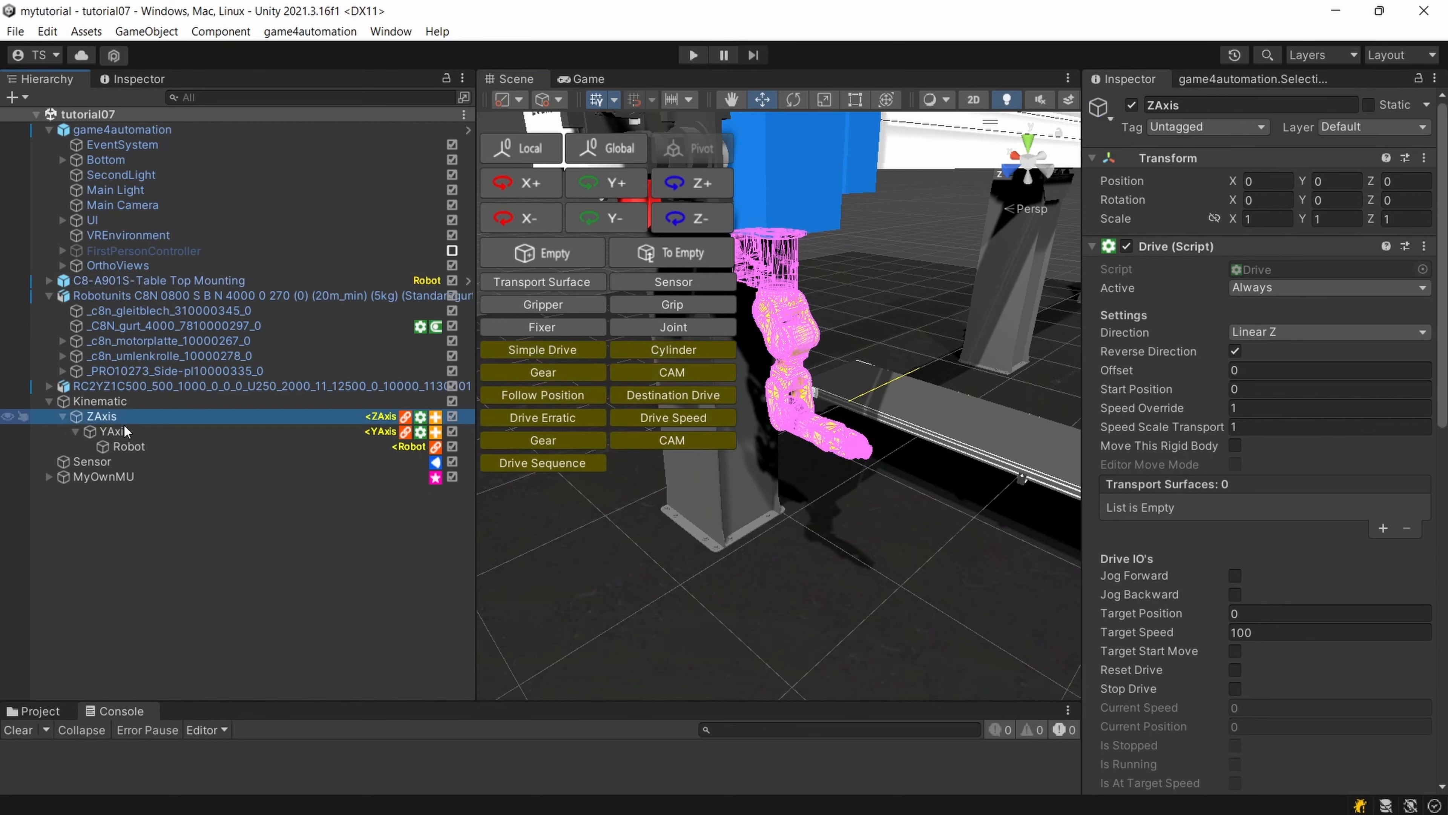
ctrl+click(123, 425)
scroll(1288, 587, down, 5)
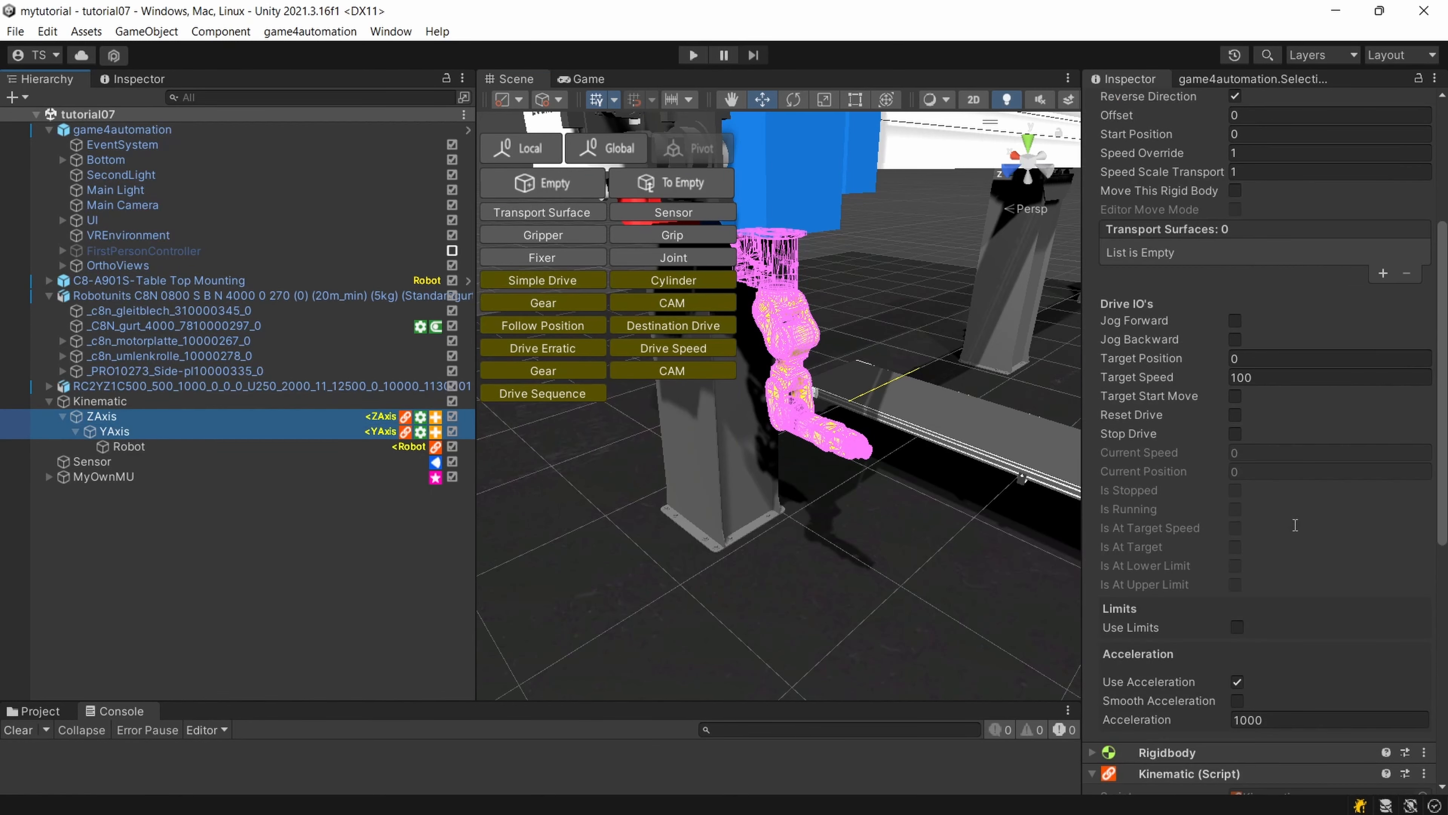
scroll(1283, 281, up, 5)
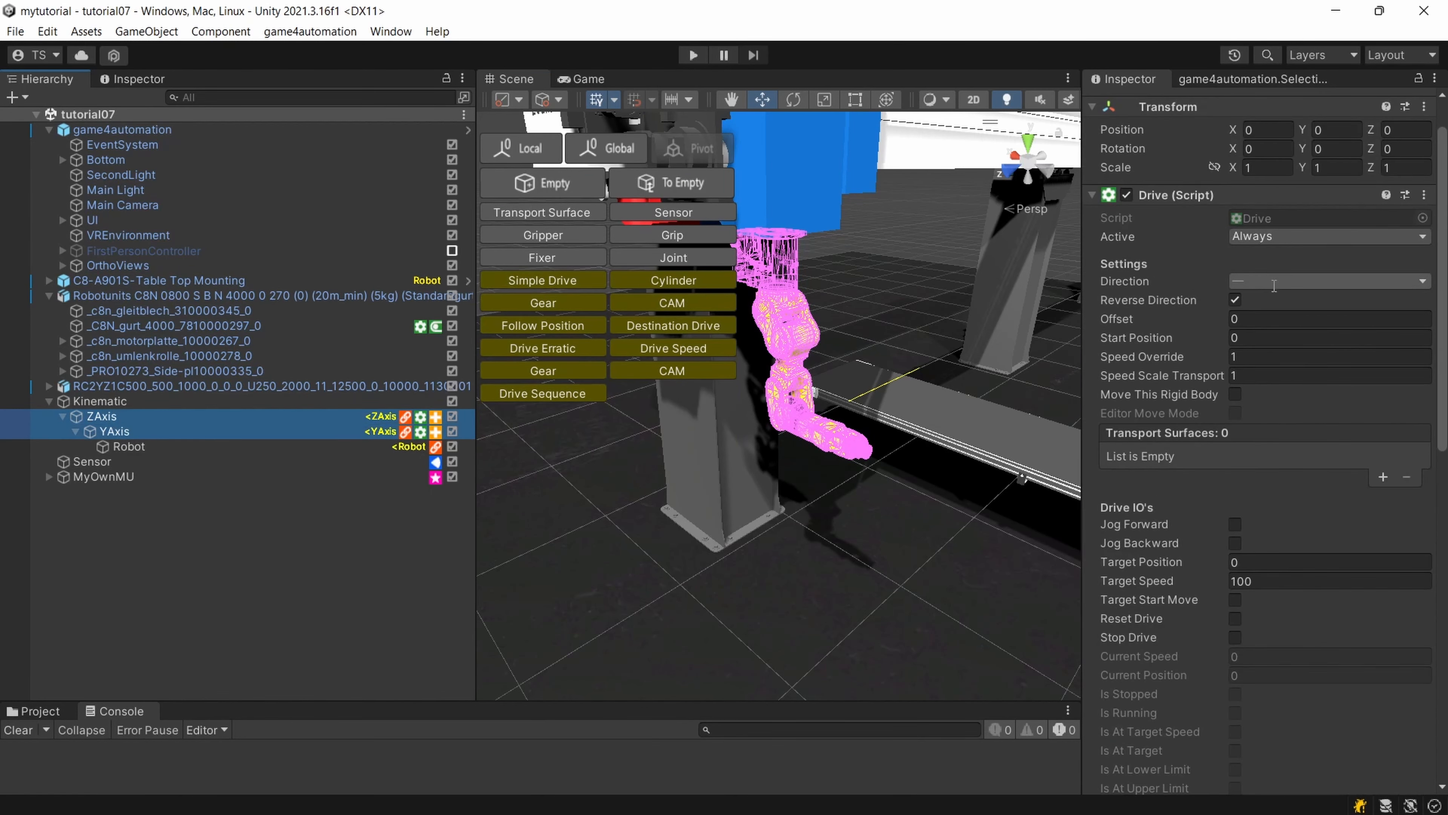
scroll(1273, 285, down, 10)
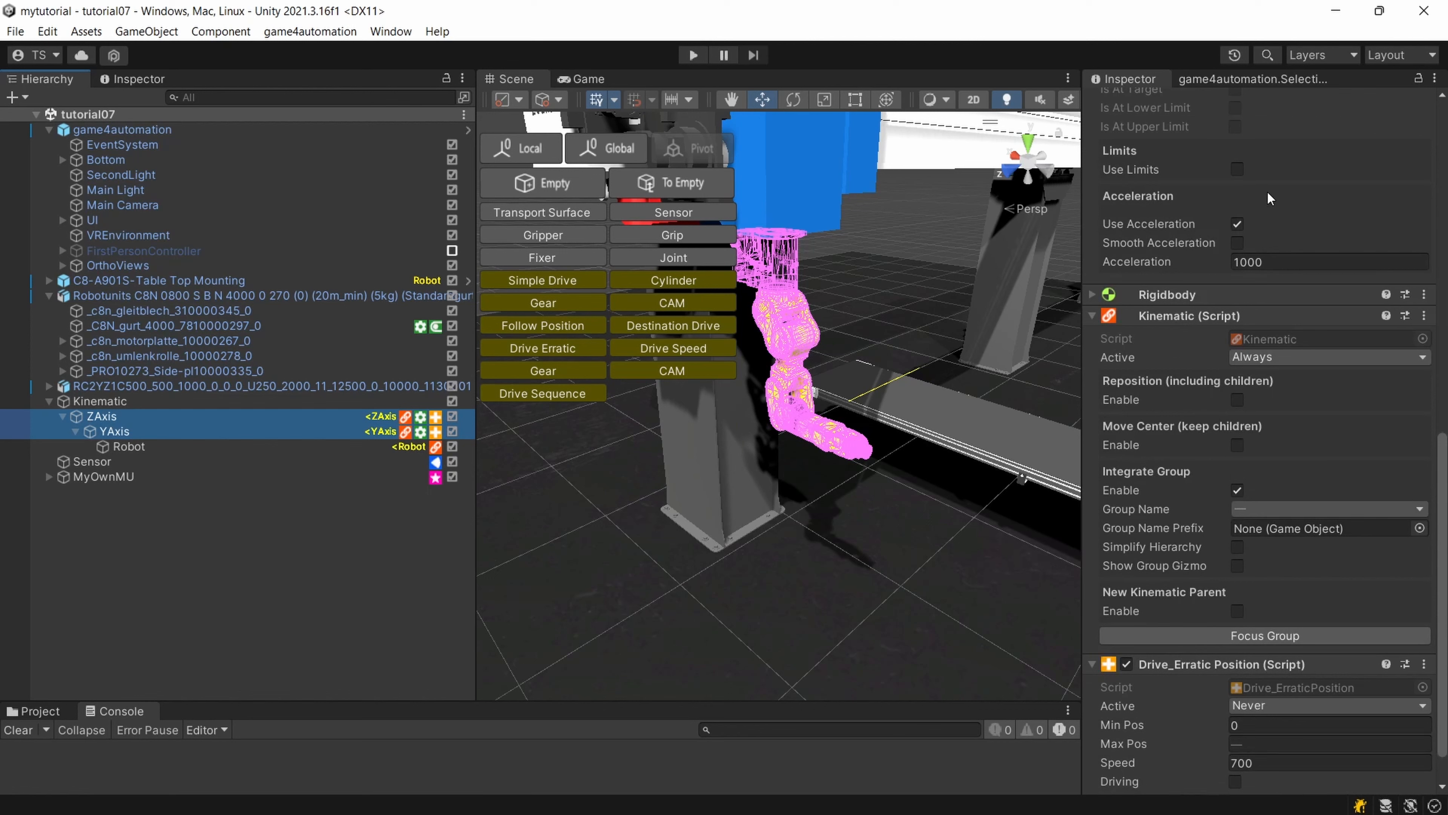
click(1270, 359)
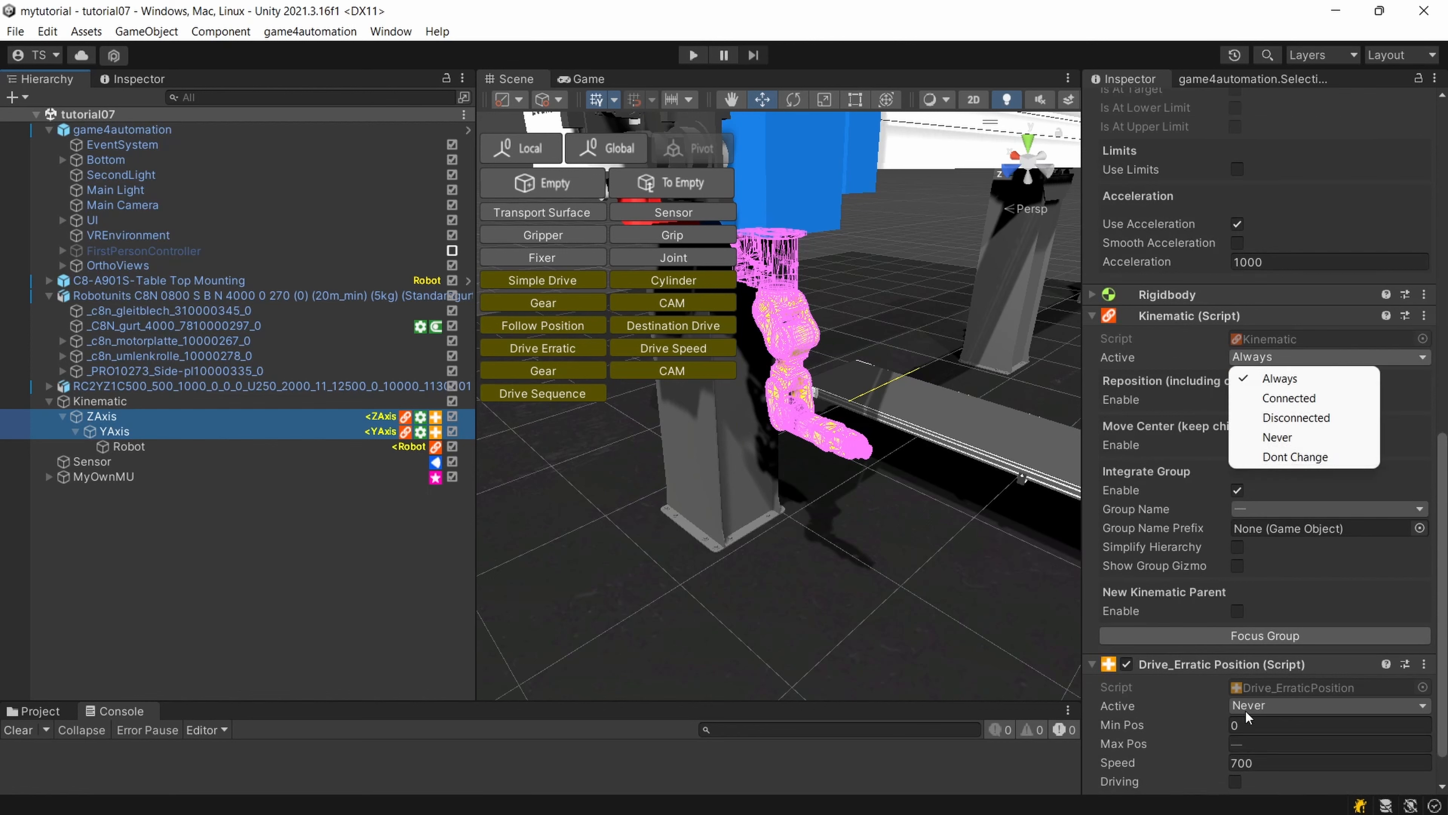
click(1258, 708)
click(1262, 706)
click(1275, 625)
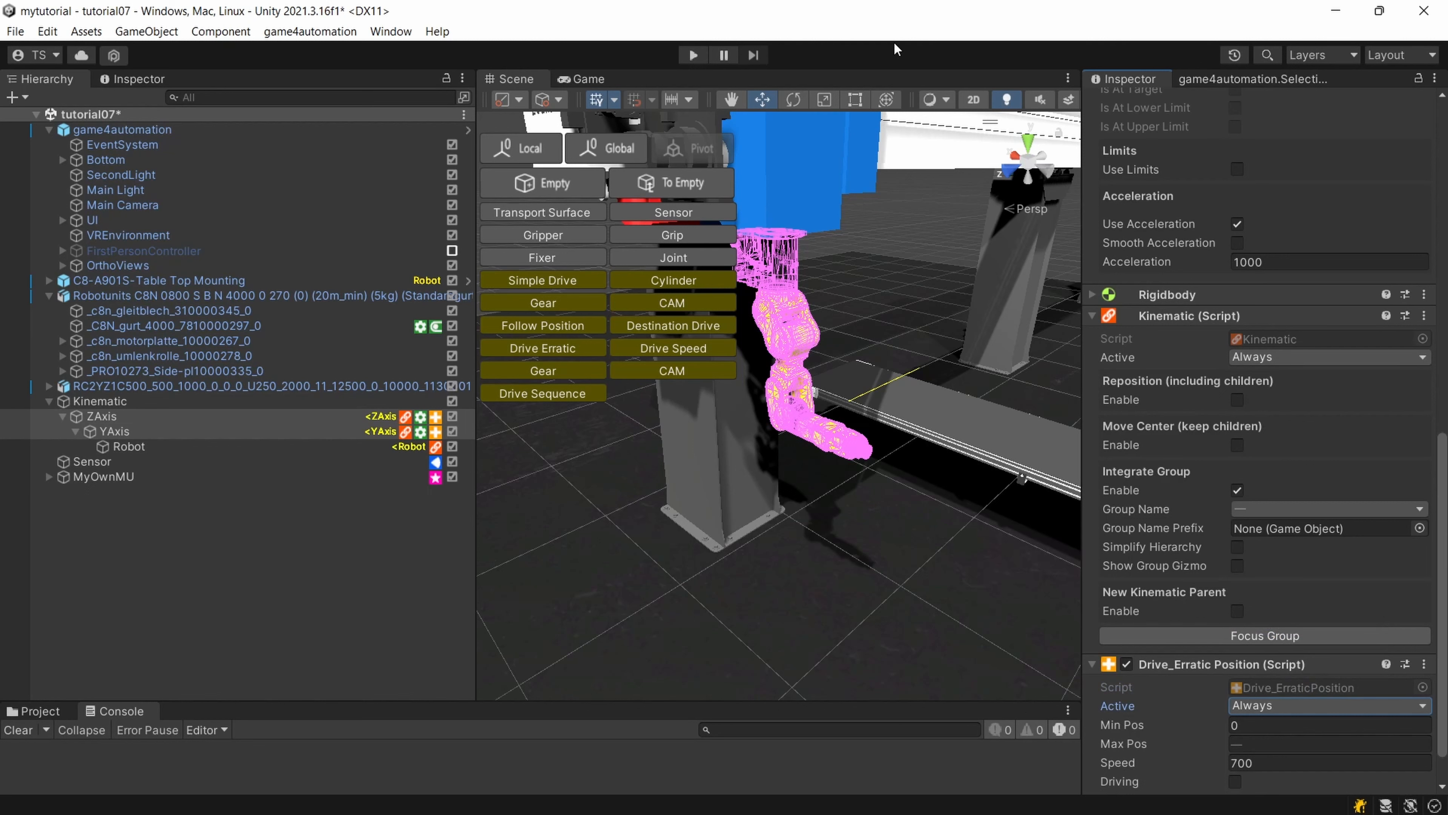
Run the simulation to watch the moving axes and the boxes on the conveyor, and stop it.
click(694, 55)
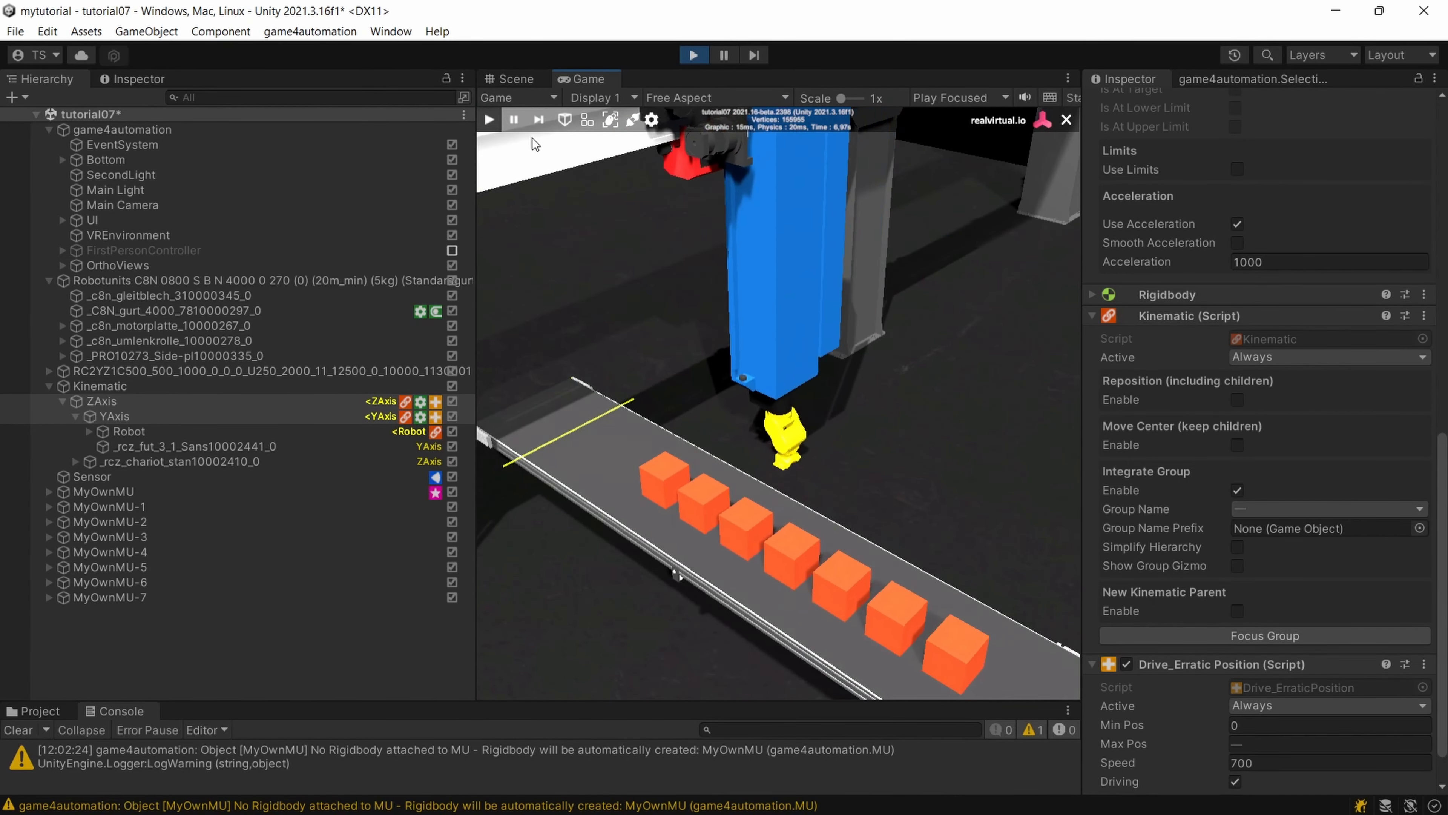
click(688, 56)
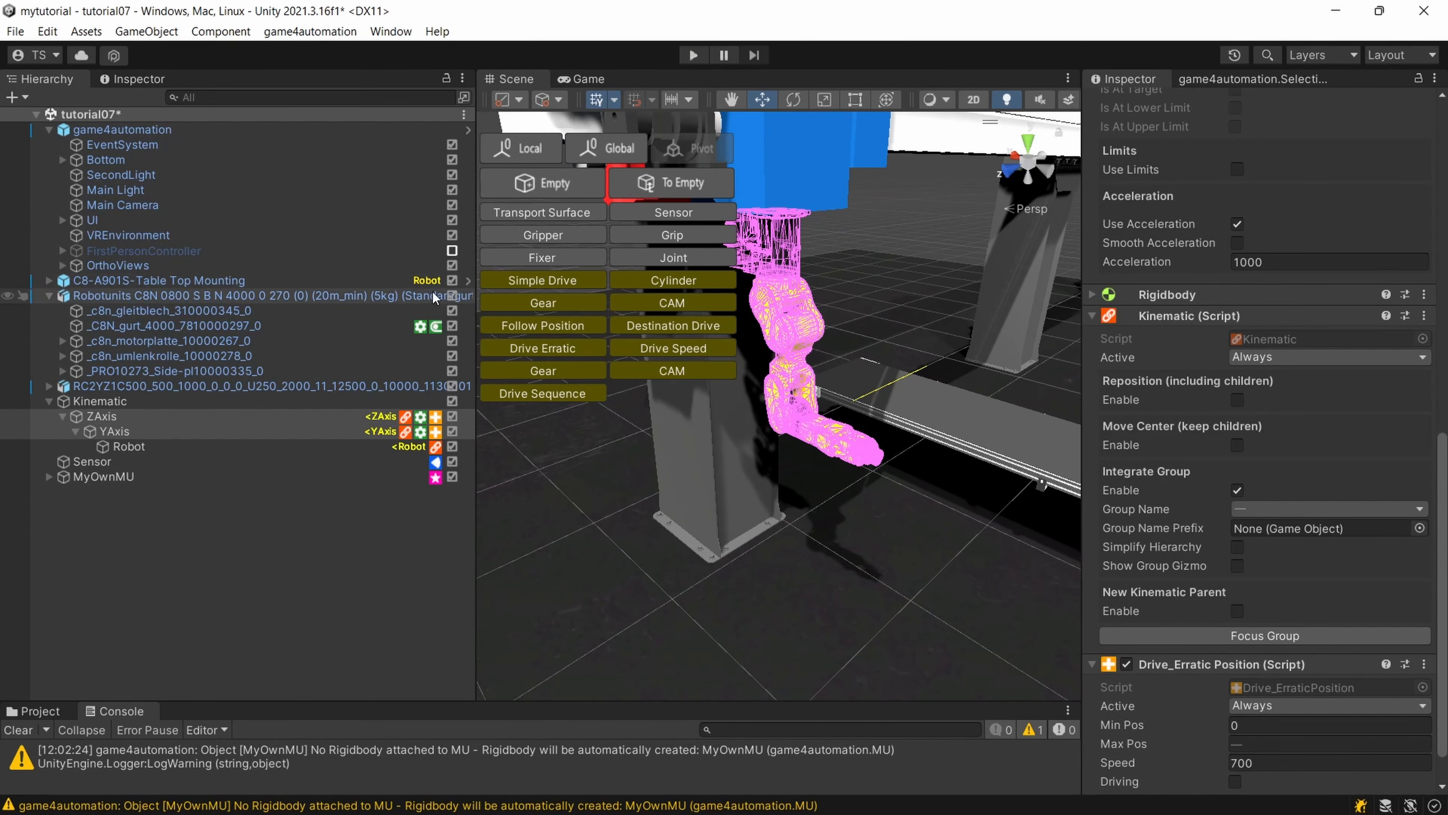
drag(476, 311, 295, 312)
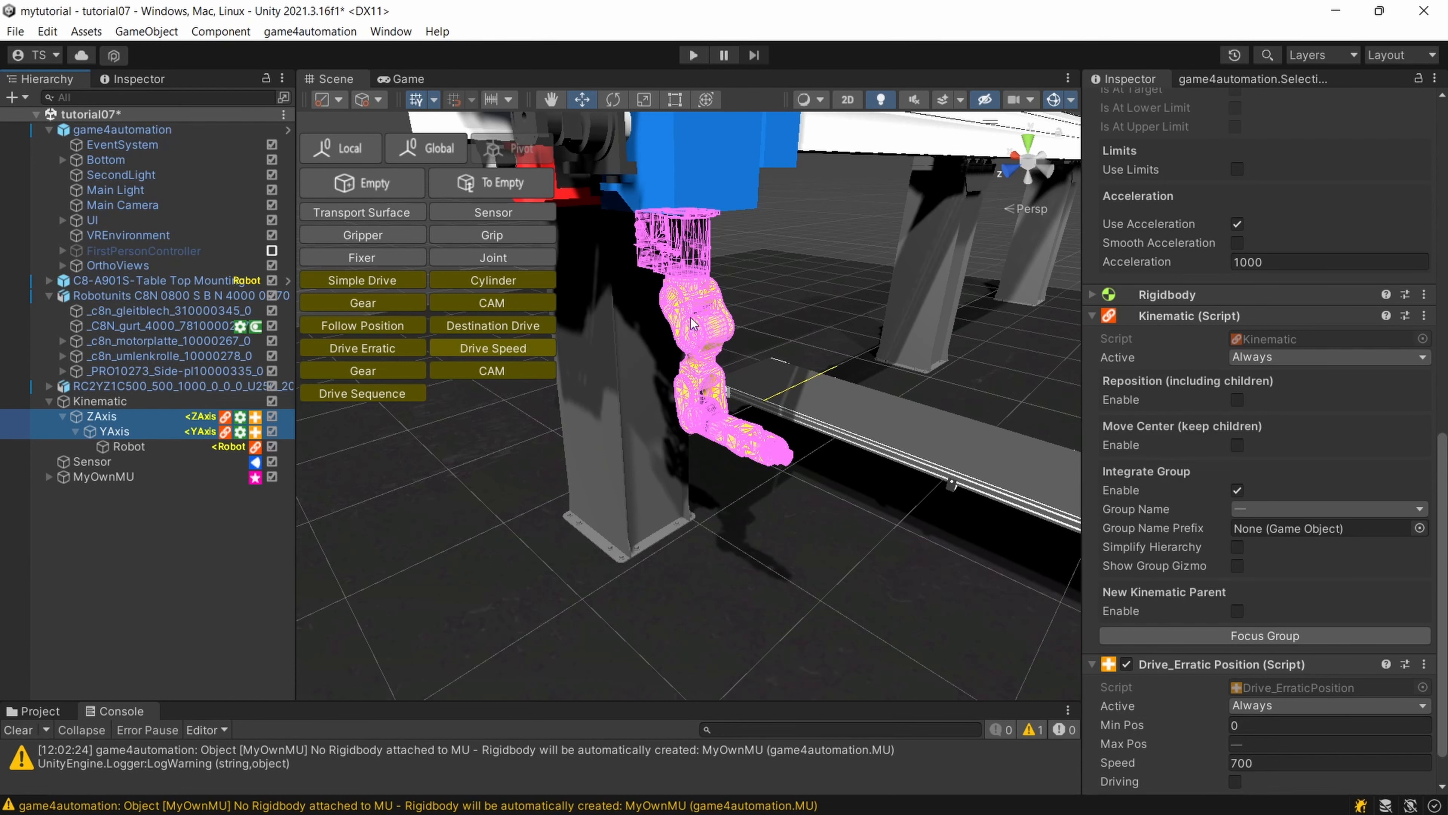
scroll(703, 312, up, 1)
mouse_move(702, 309)
right_down()
mouse_move(895, 272)
mouse_move(687, 301)
right_up()
middle_drag(687, 301, 725, 290)
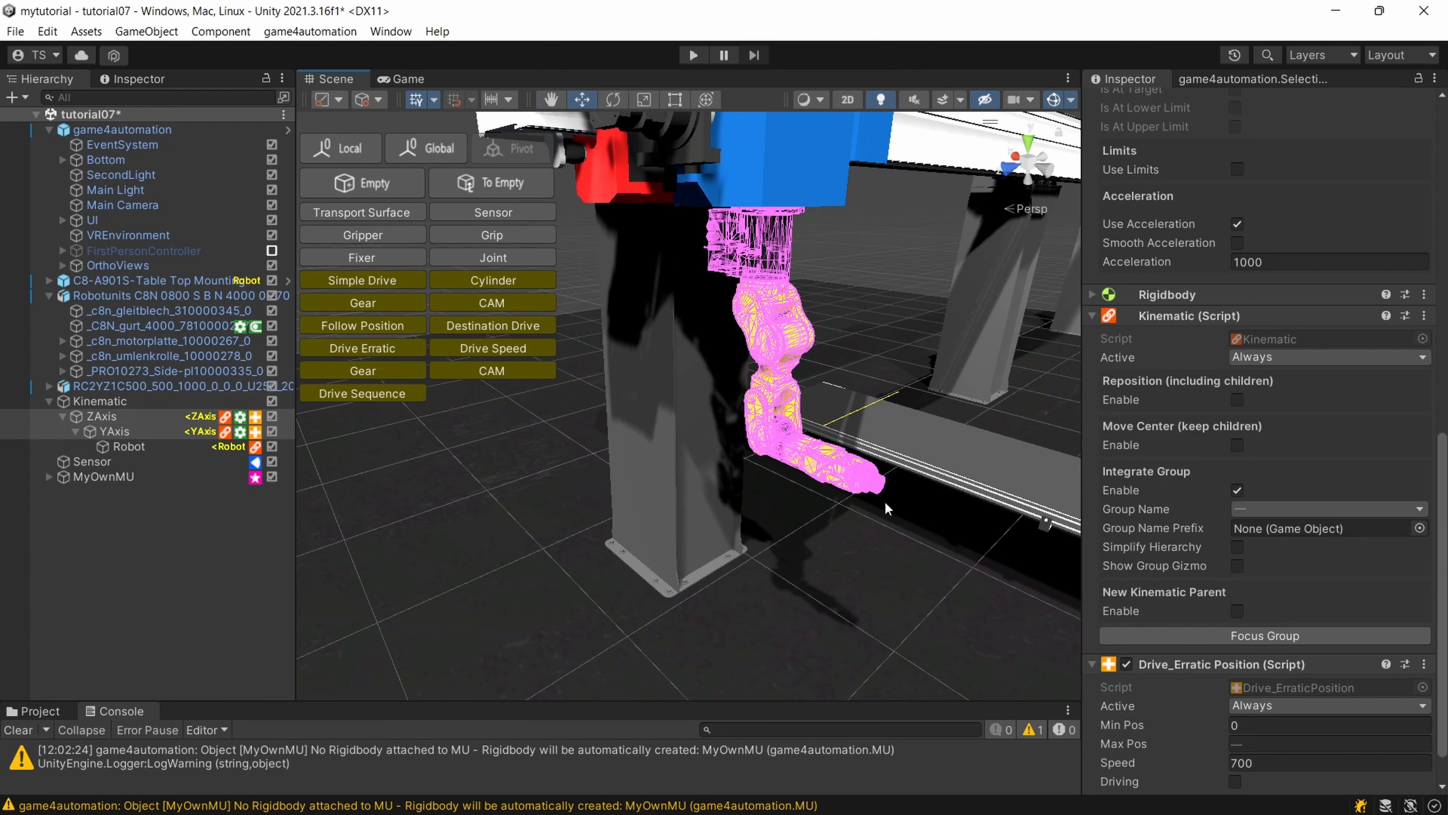
scroll(895, 477, up, 2)
scroll(892, 478, down, 5)
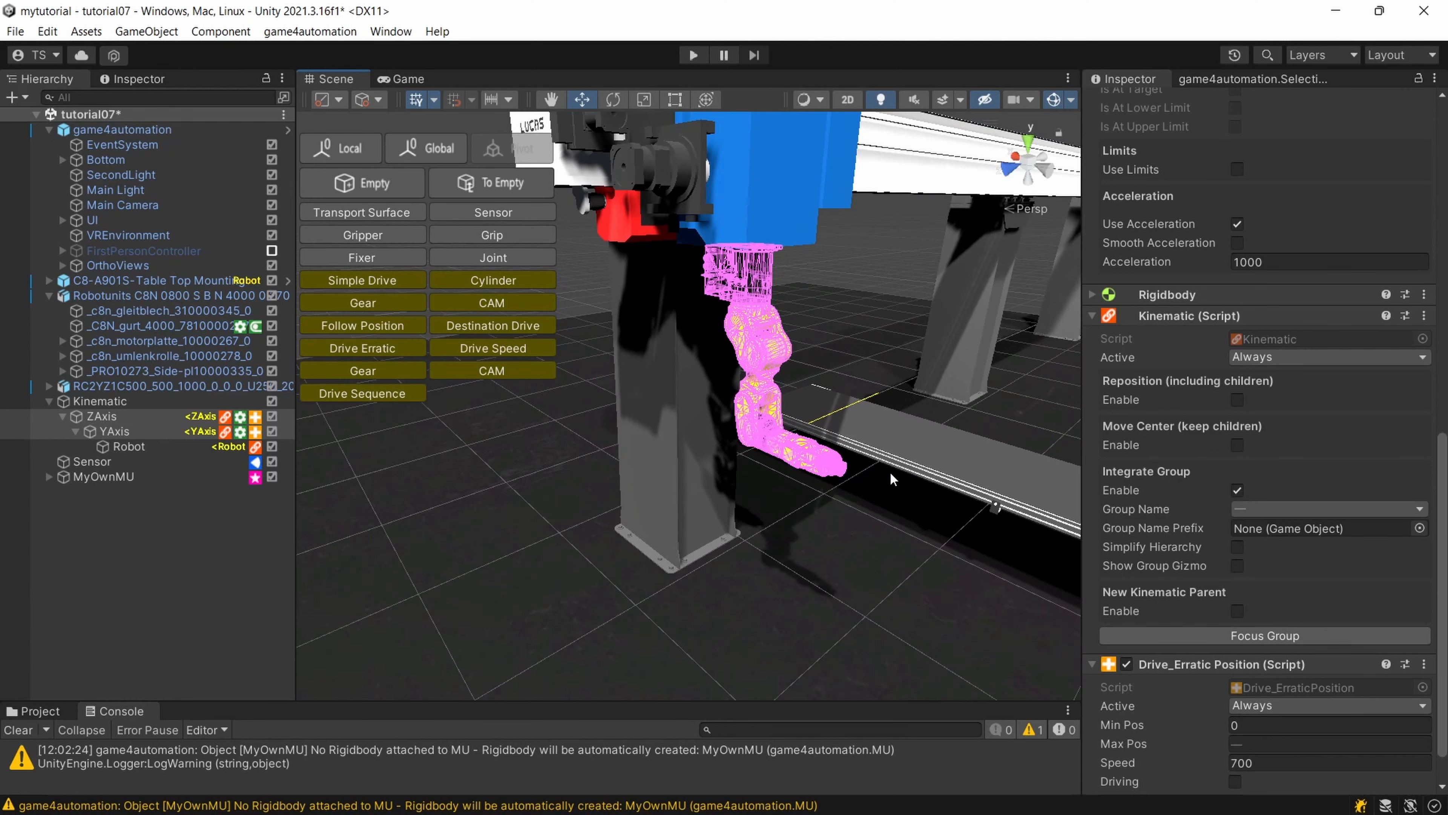
right_drag(889, 481, 985, 528)
scroll(771, 459, up, 1)
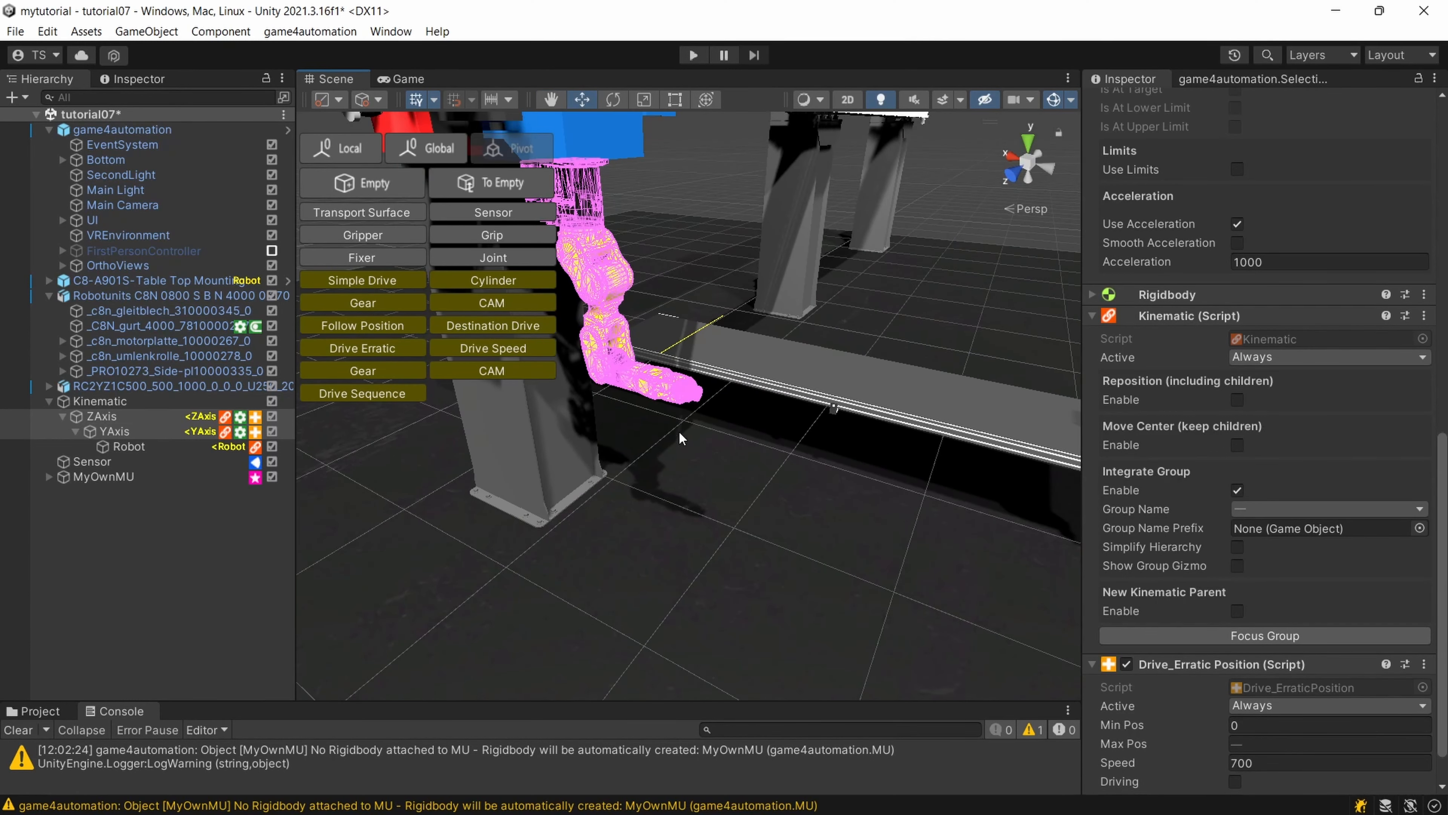
right_drag(674, 483, 578, 474)
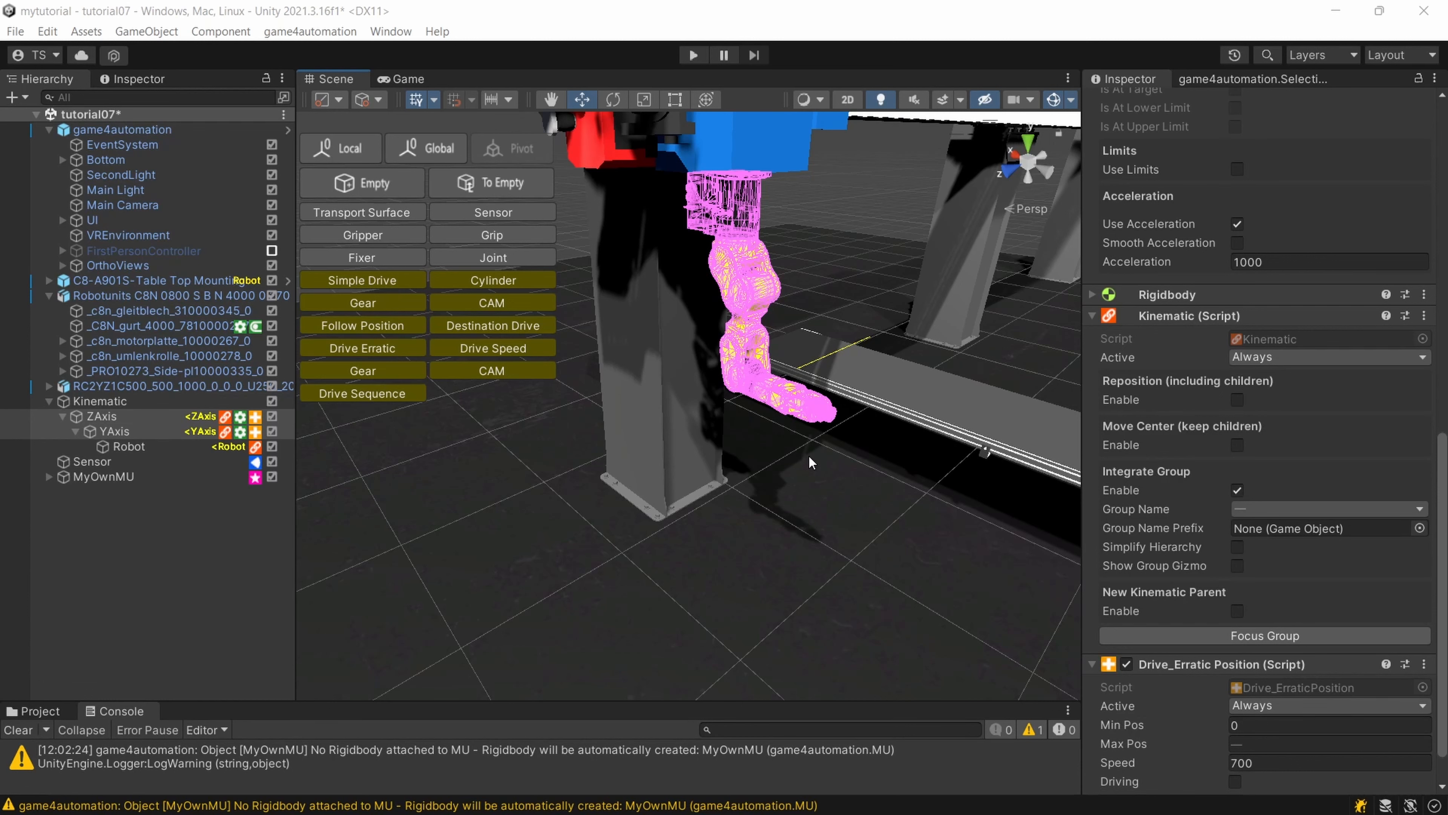
middle_drag(808, 455, 730, 520)
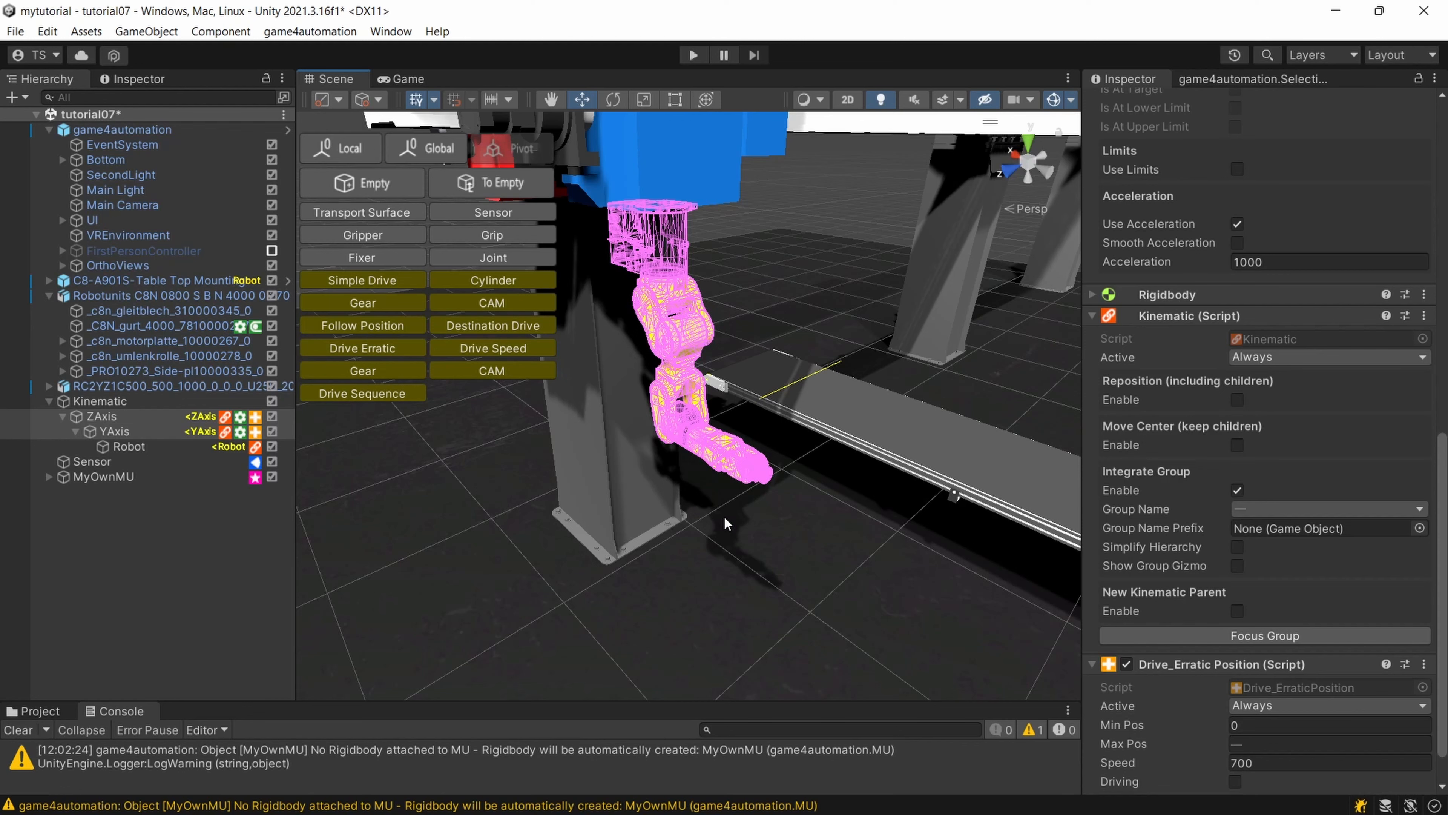
scroll(723, 515, down, 3)
right_drag(723, 515, 668, 505)
scroll(763, 511, up, 2)
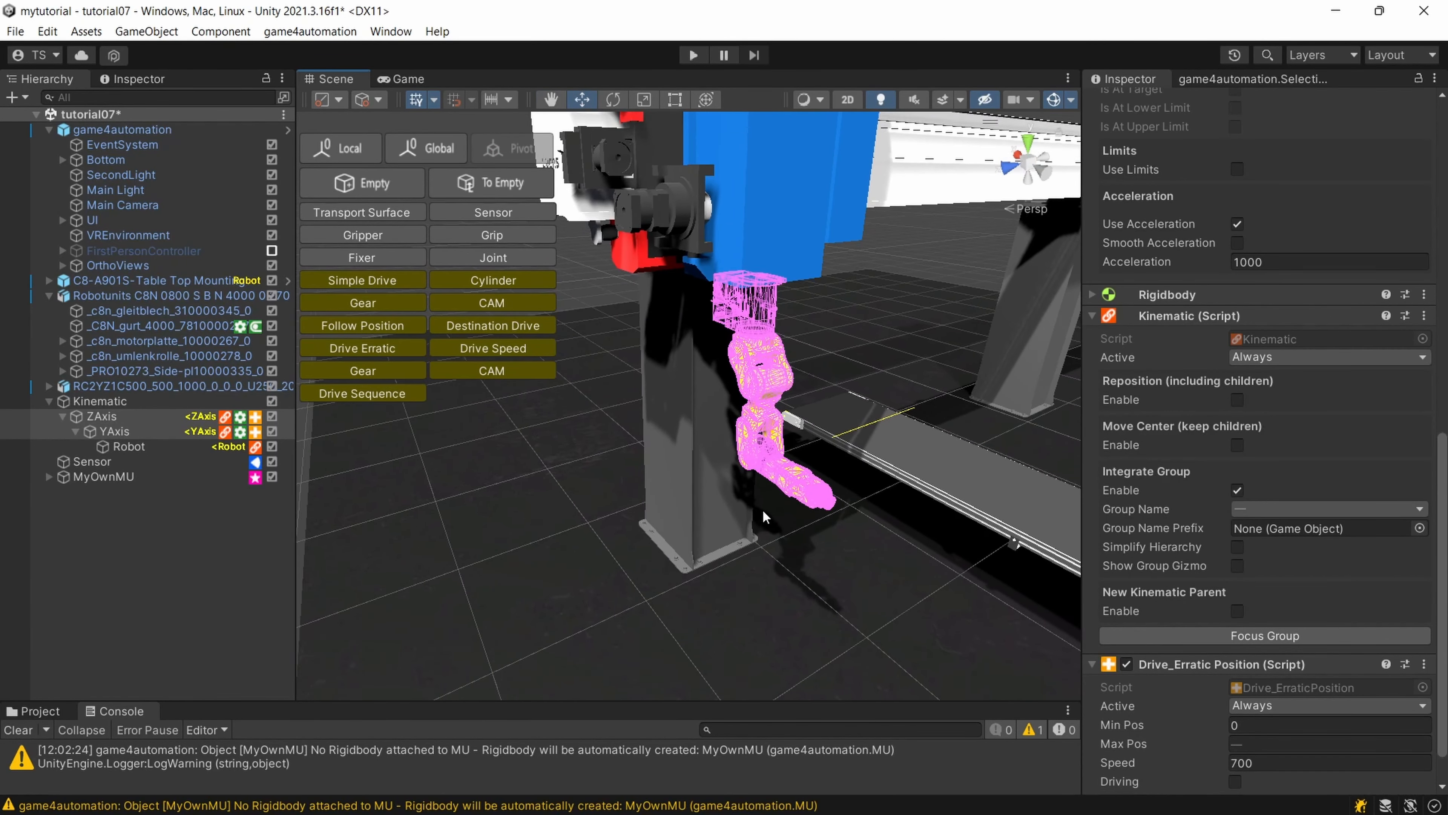
right_drag(763, 511, 810, 486)
middle_drag(810, 486, 848, 477)
scroll(848, 477, down, 1)
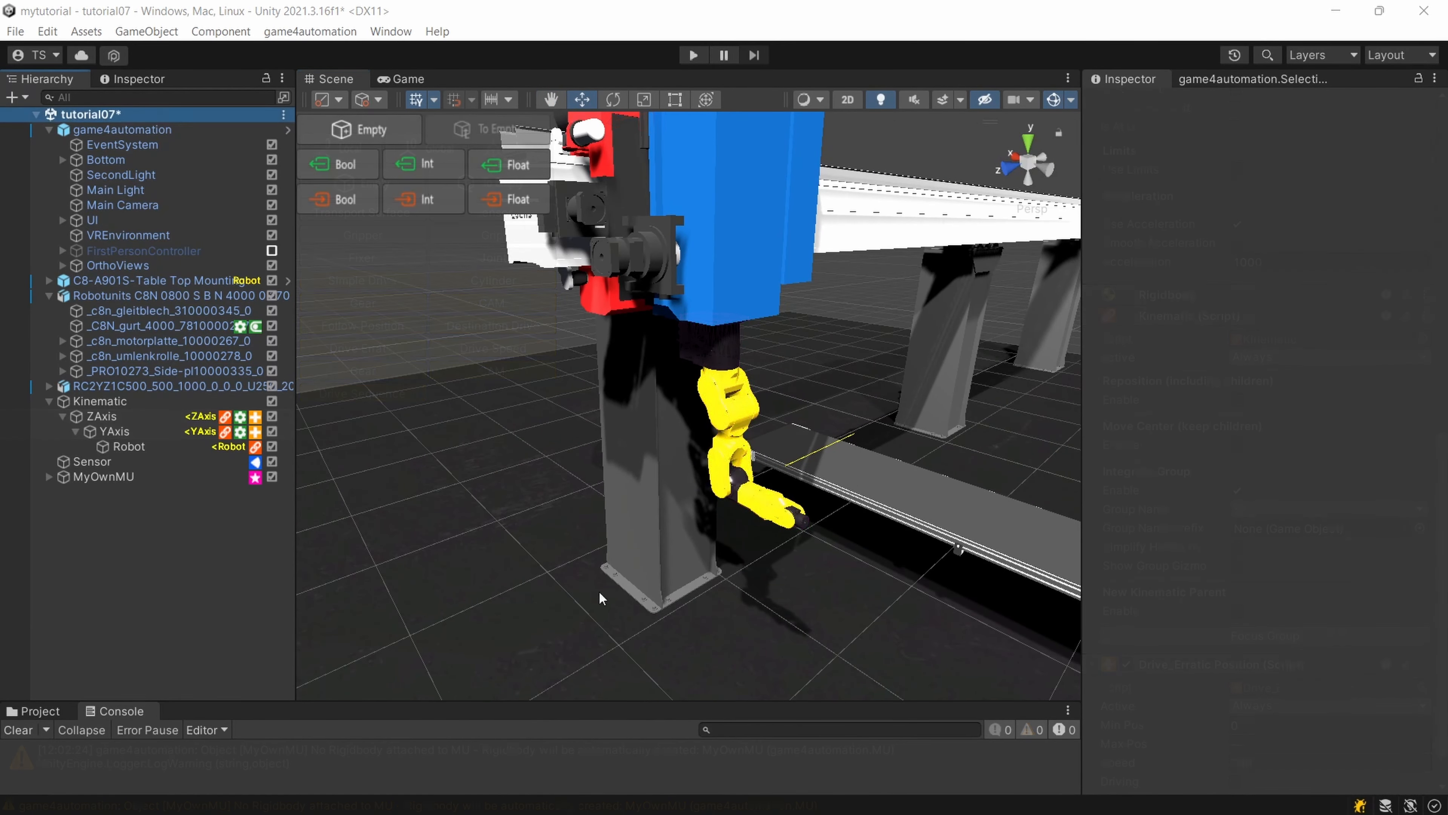
right_drag(616, 509, 579, 552)
scroll(621, 549, up, 2)
middle_drag(623, 550, 576, 582)
scroll(576, 582, down, 1)
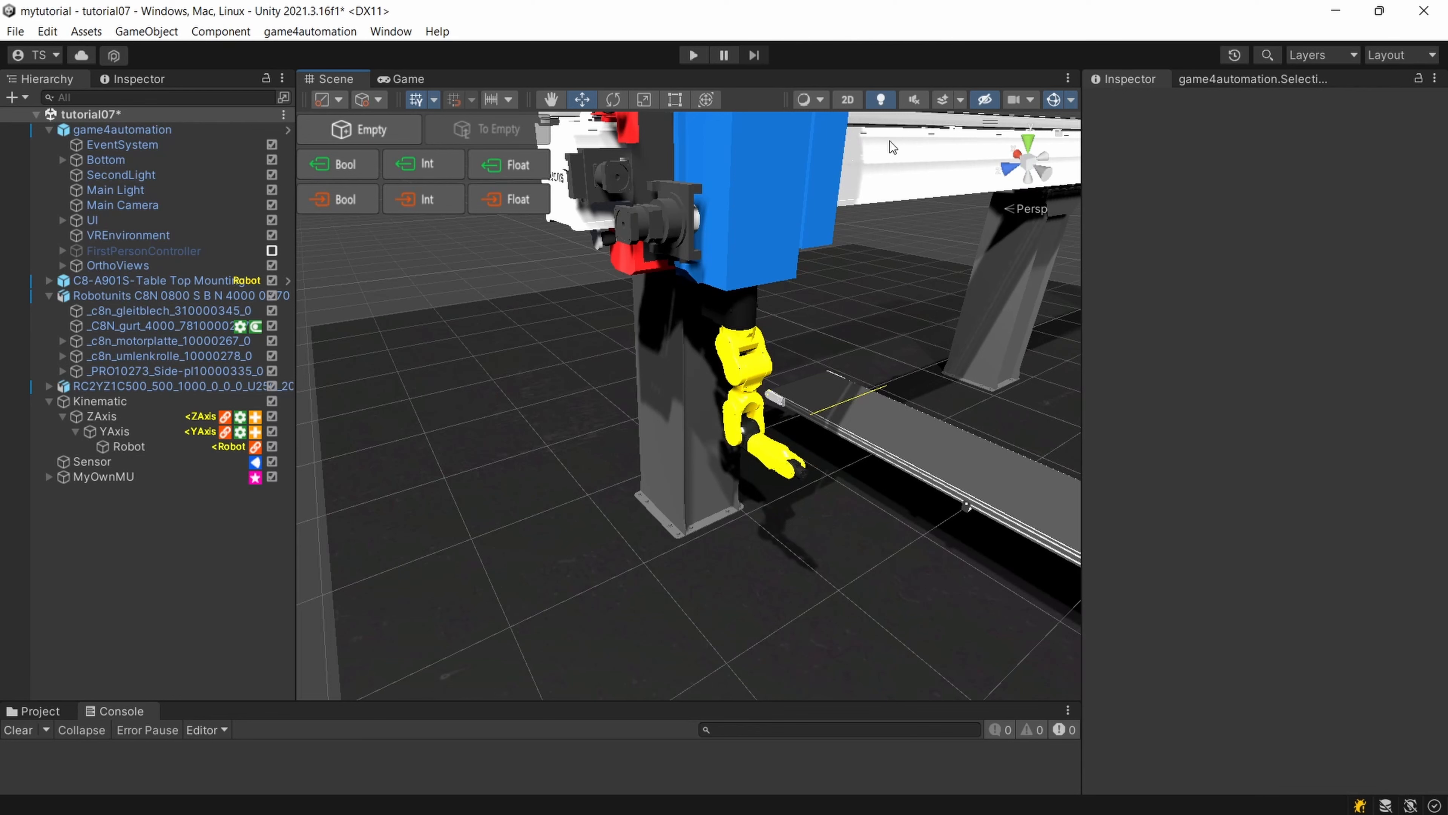
right_drag(852, 407, 1008, 398)
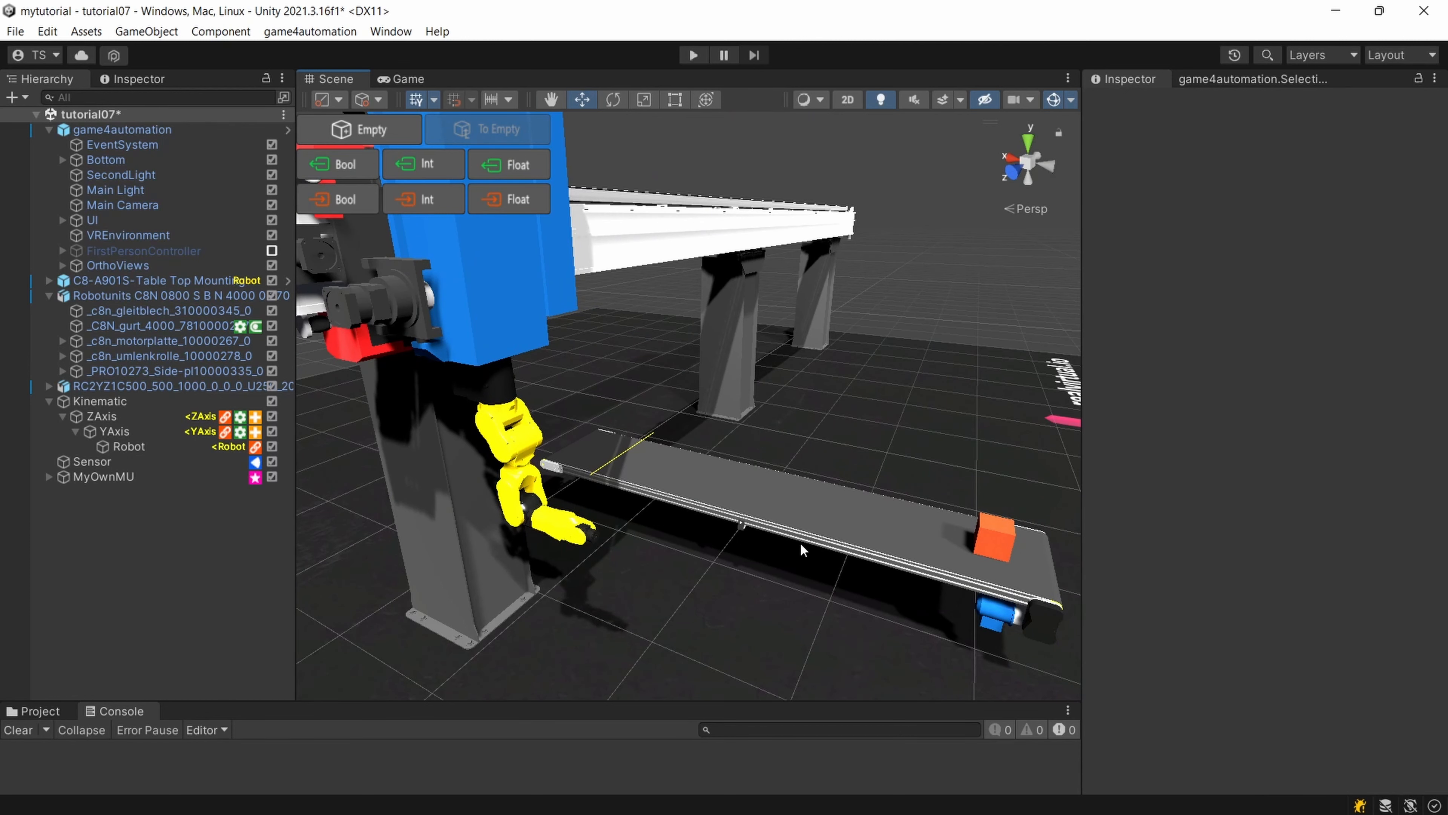
right_drag(610, 392, 526, 408)
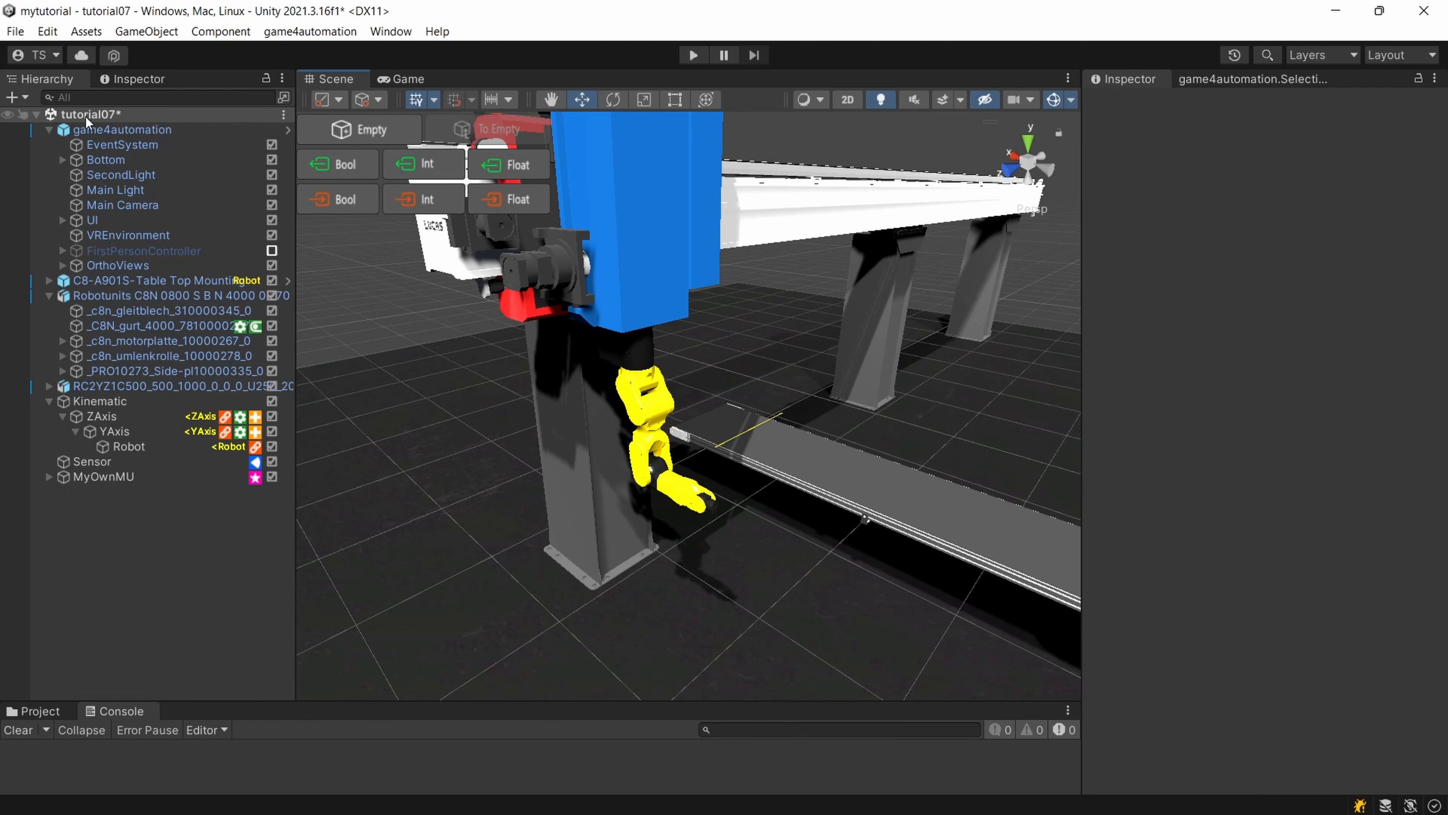
Create an empty game object at the scene's top level and name it Logic.
click(399, 128)
click(157, 491)
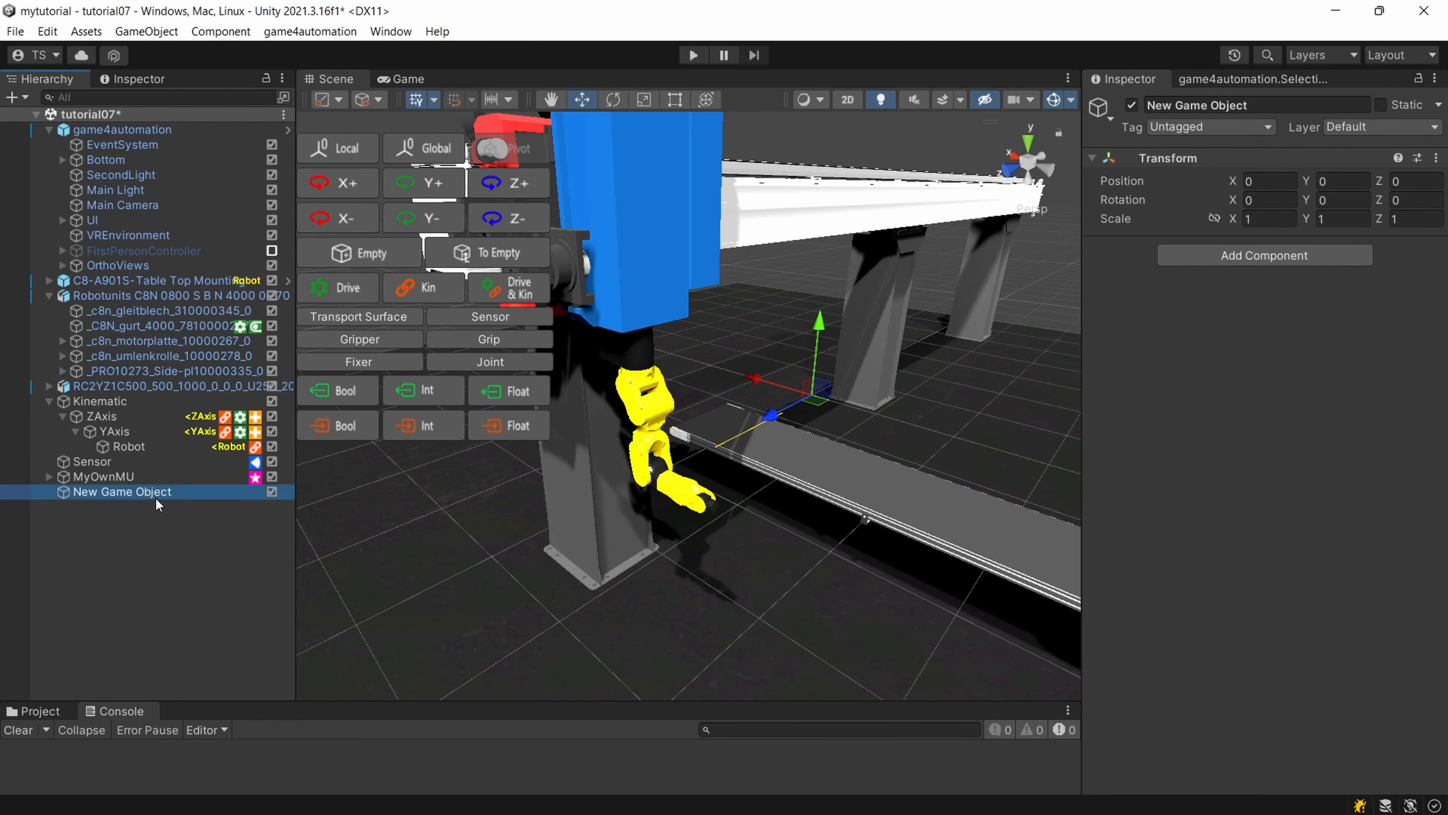
text(Logic)
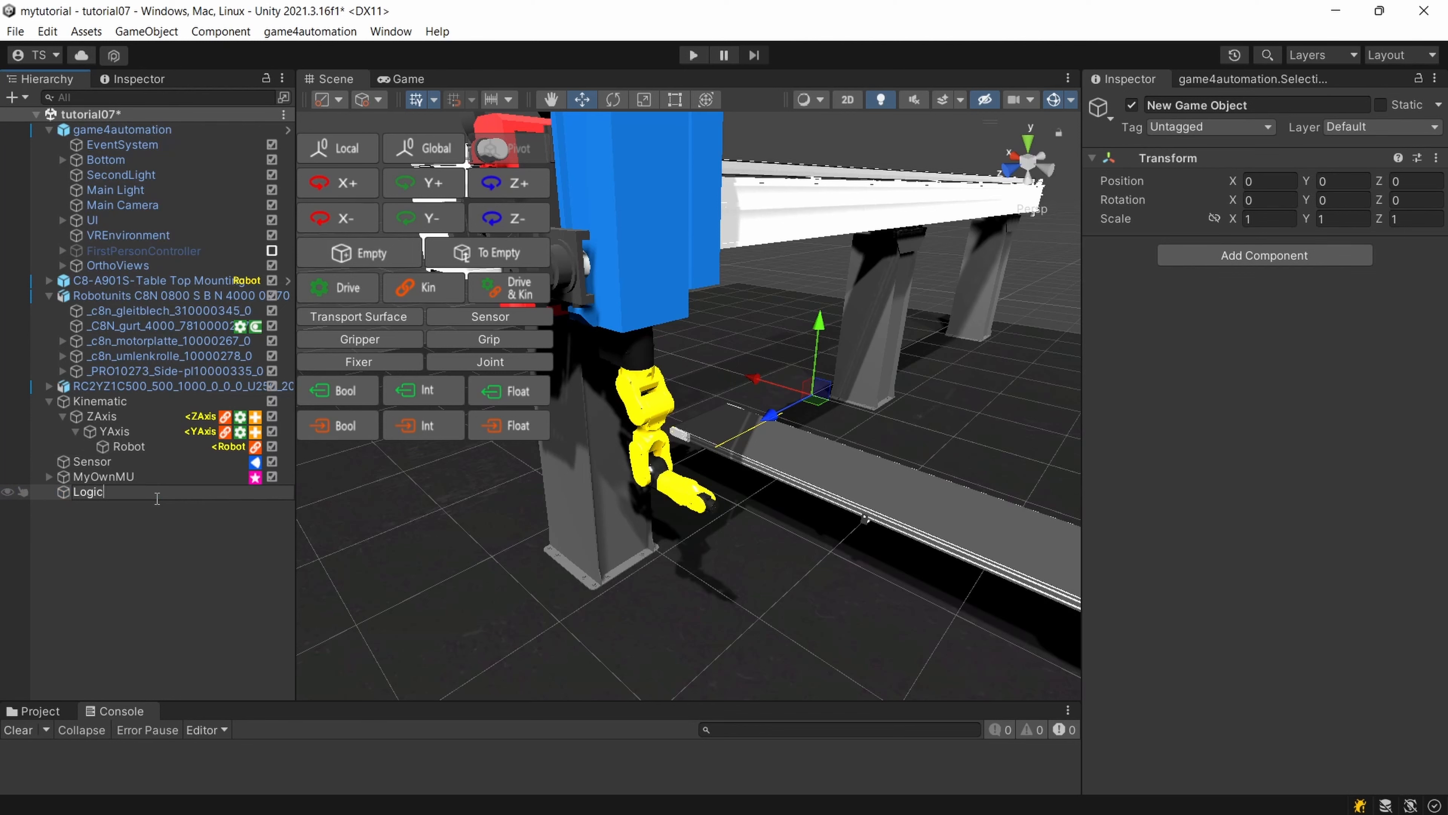
key(Return)
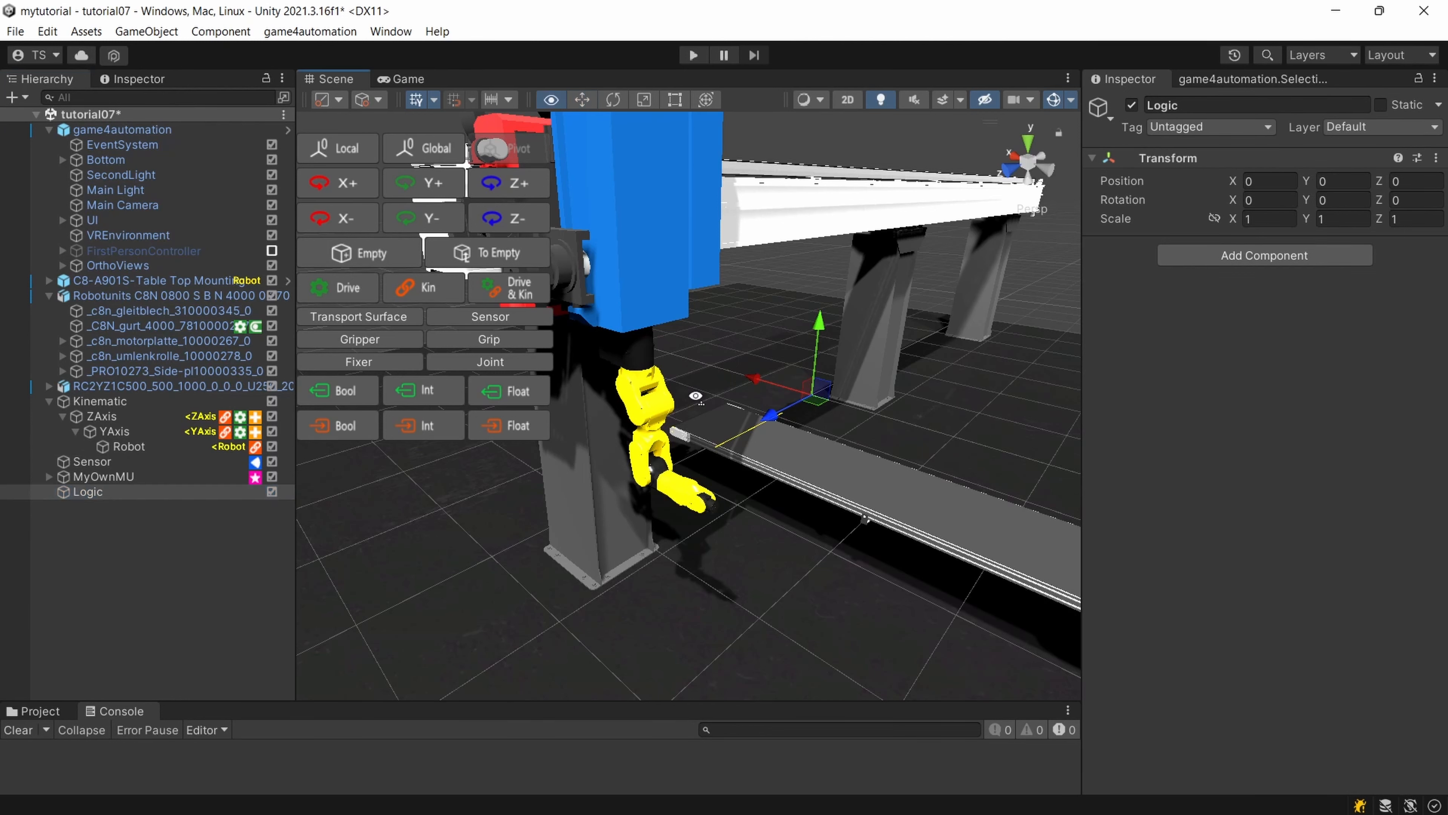
Remove the Drive_ErraticPosition component from both ZAxis and YAxis, and reselect ZAxis.
right_drag(675, 398, 640, 395)
click(147, 428)
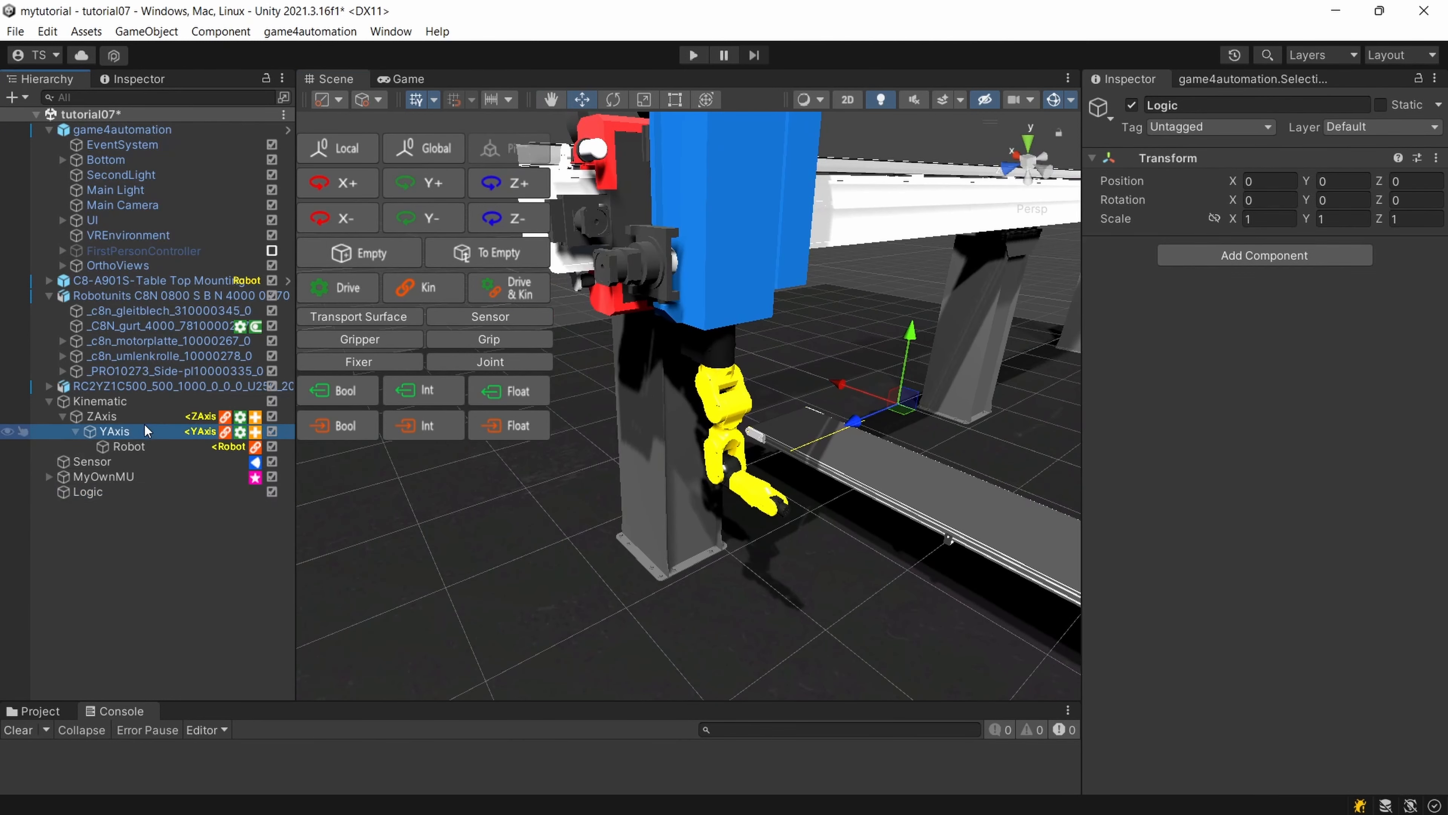
ctrl+click(109, 416)
scroll(1195, 468, down, 15)
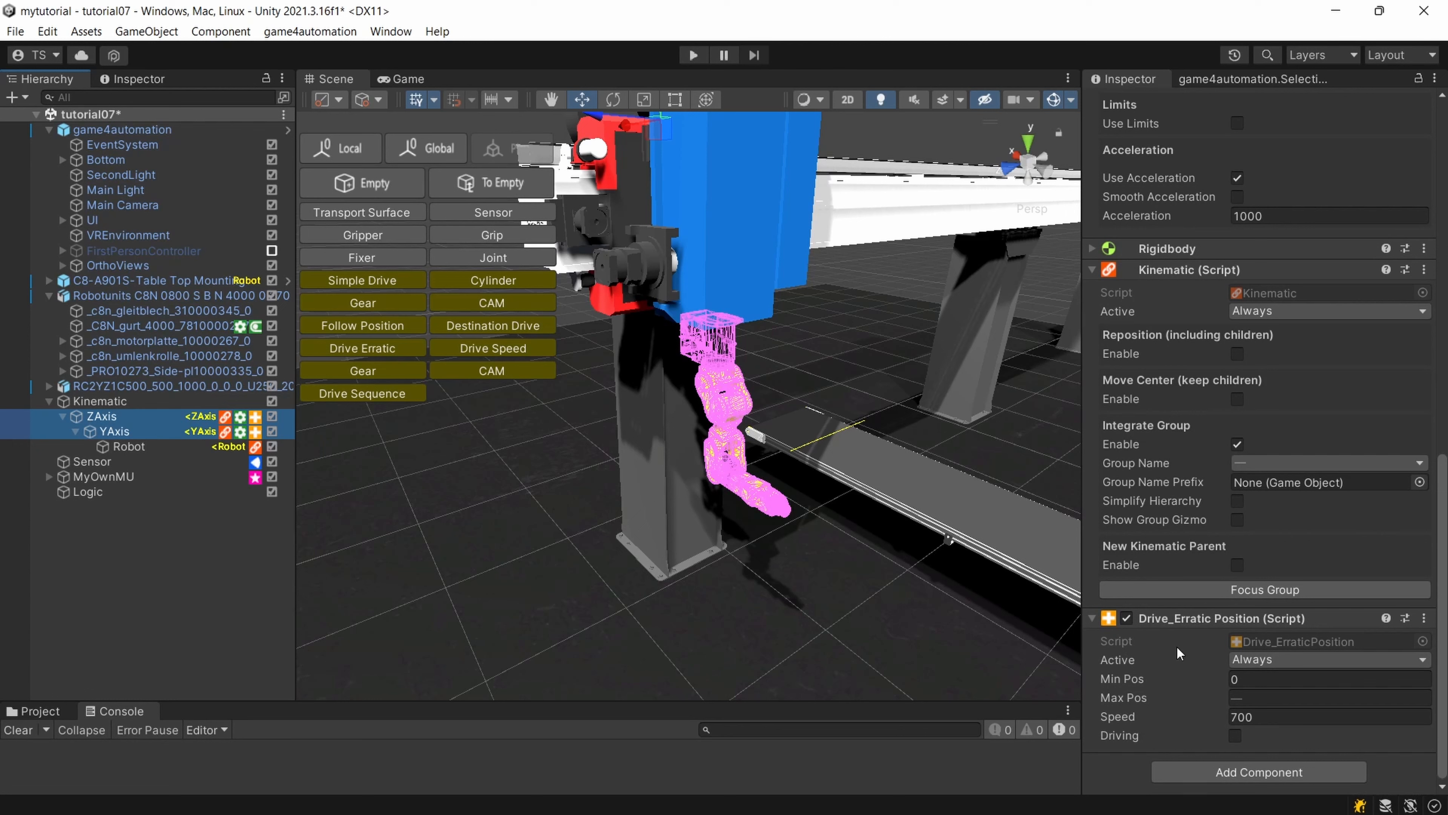
click(1424, 618)
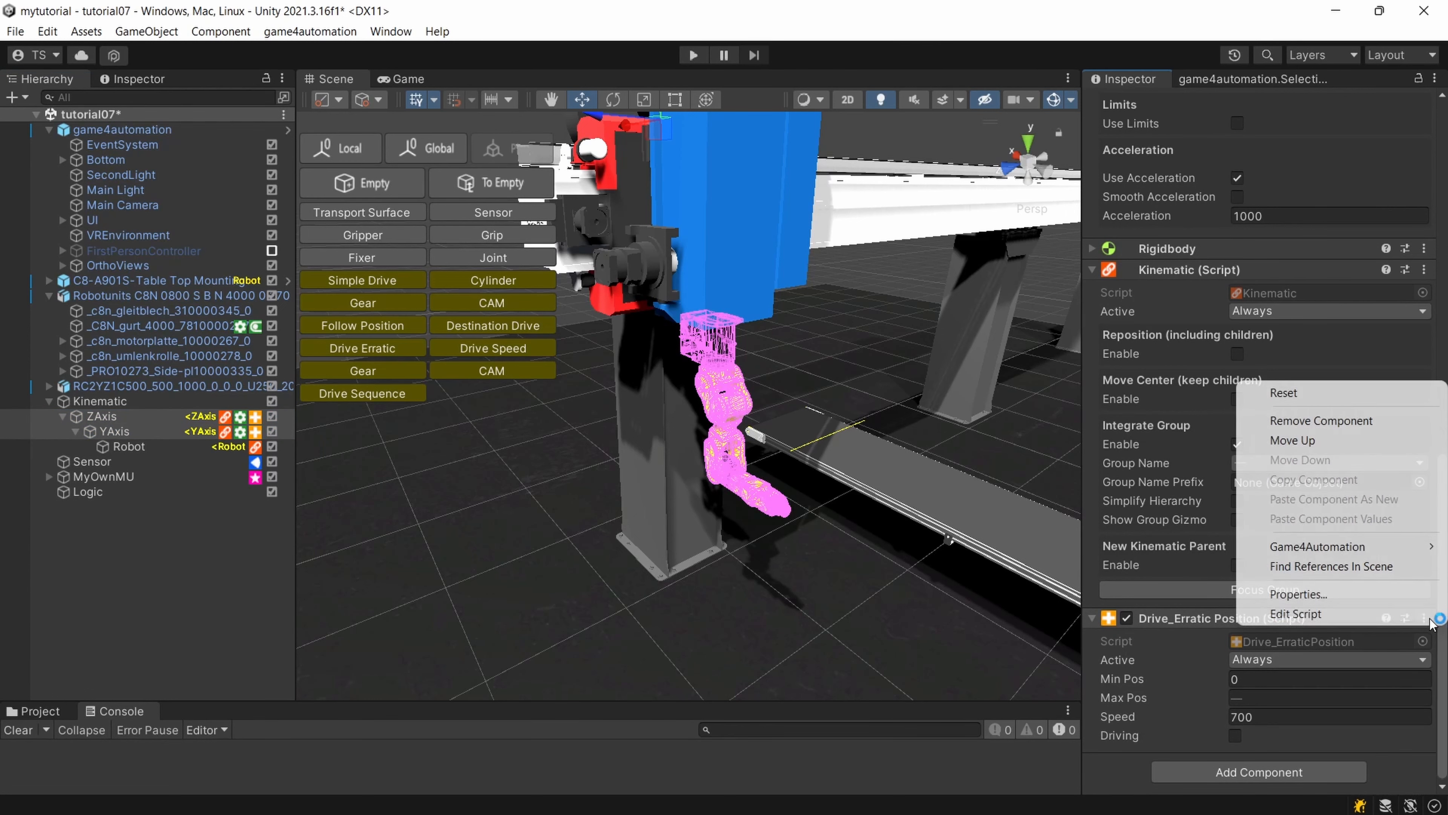
click(1360, 421)
click(141, 414)
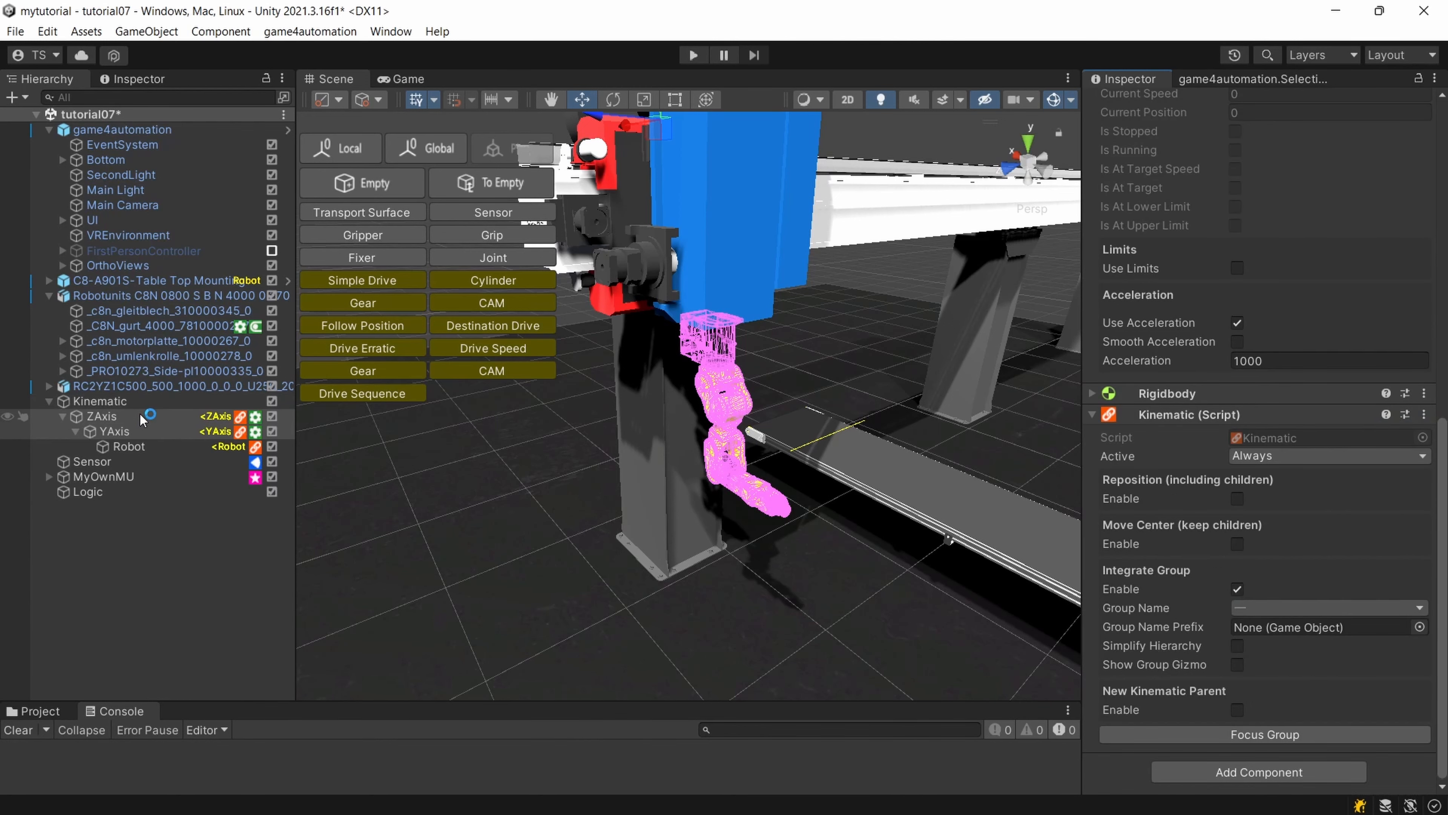
click(136, 433)
click(138, 416)
click(149, 431)
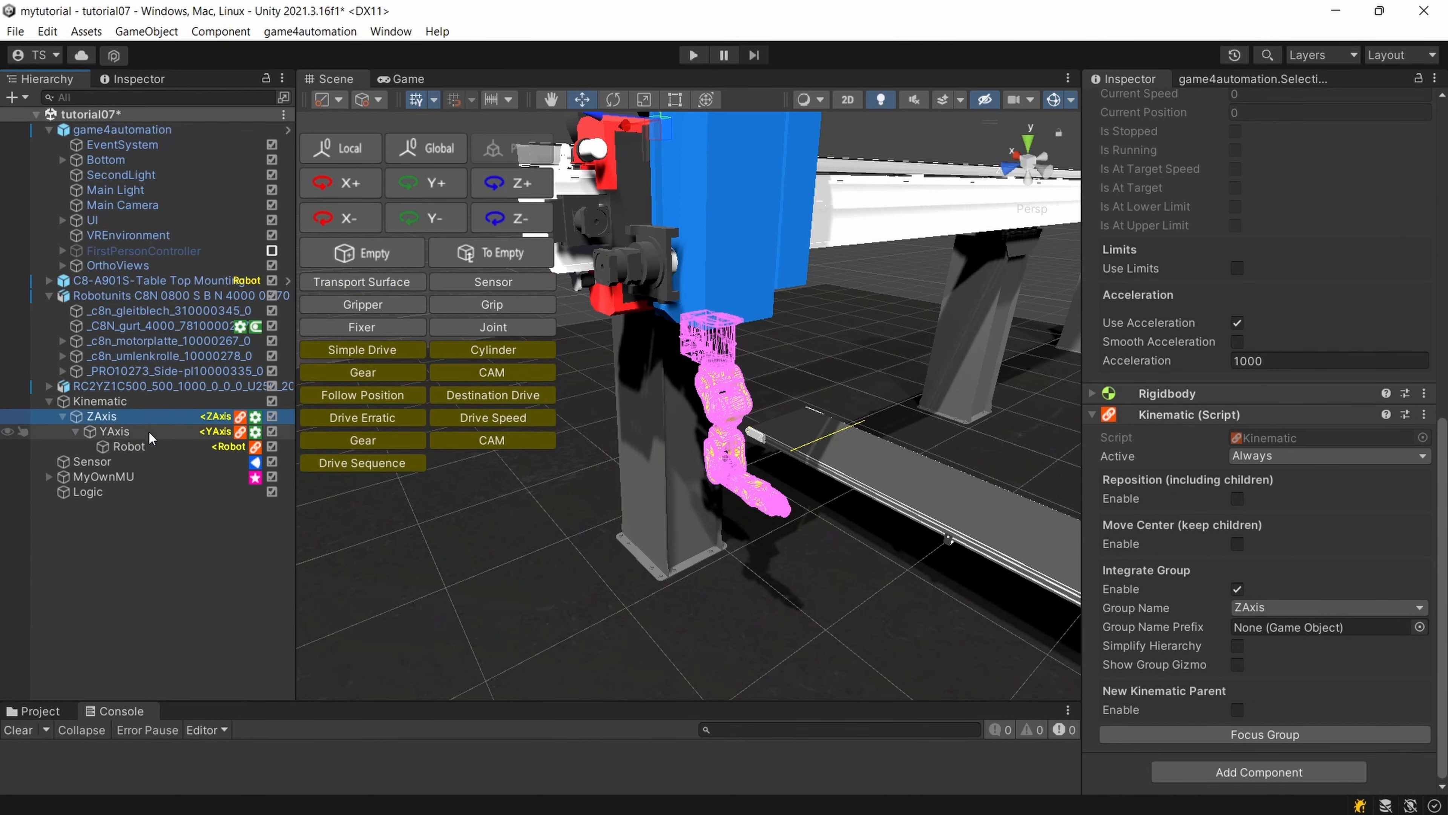
click(155, 419)
Add a Logic Step_Start Drive To component to Logic with ZAxis as its drive and a destination of 1686.
click(120, 494)
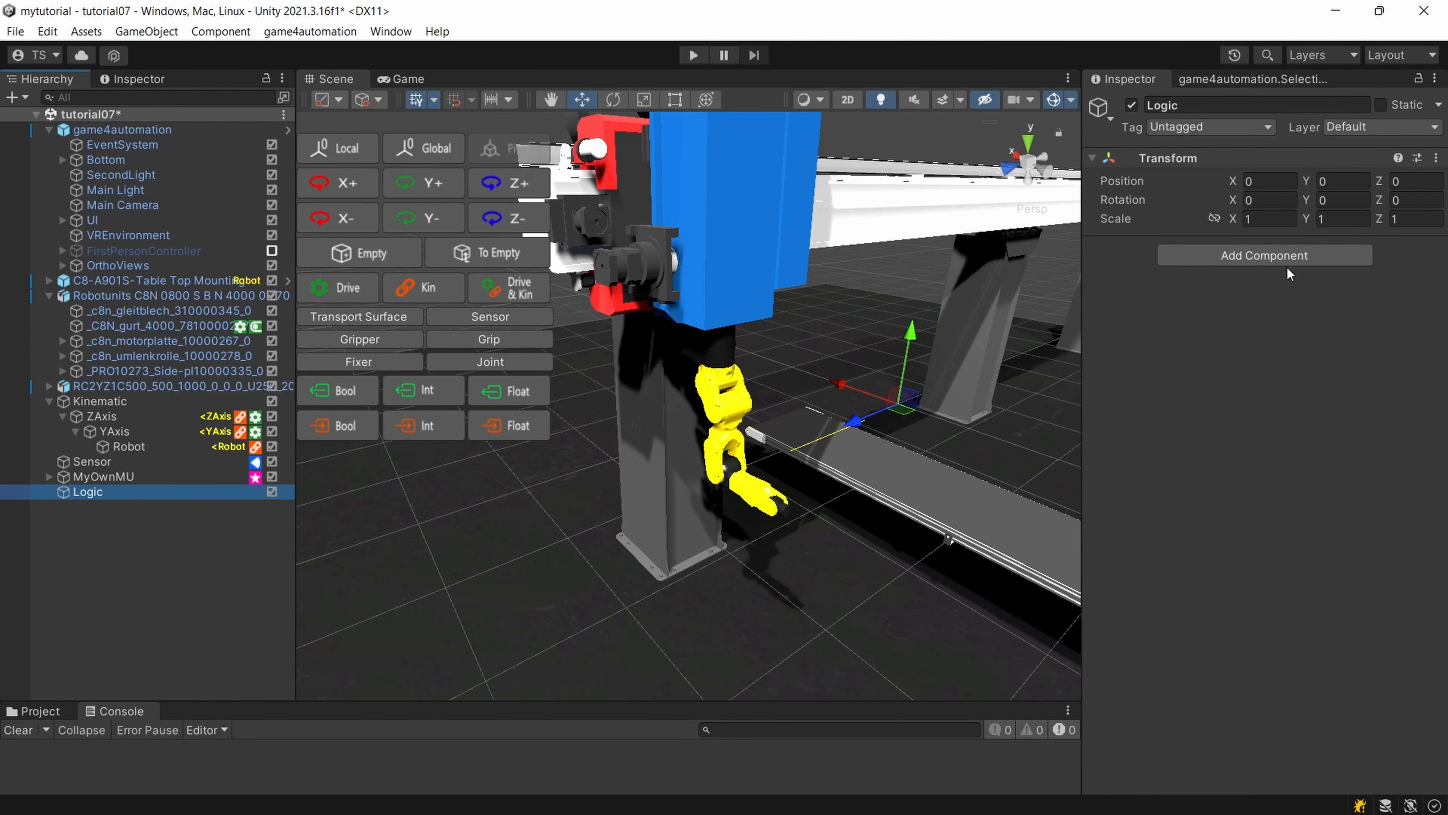
click(1217, 263)
text(Logic)
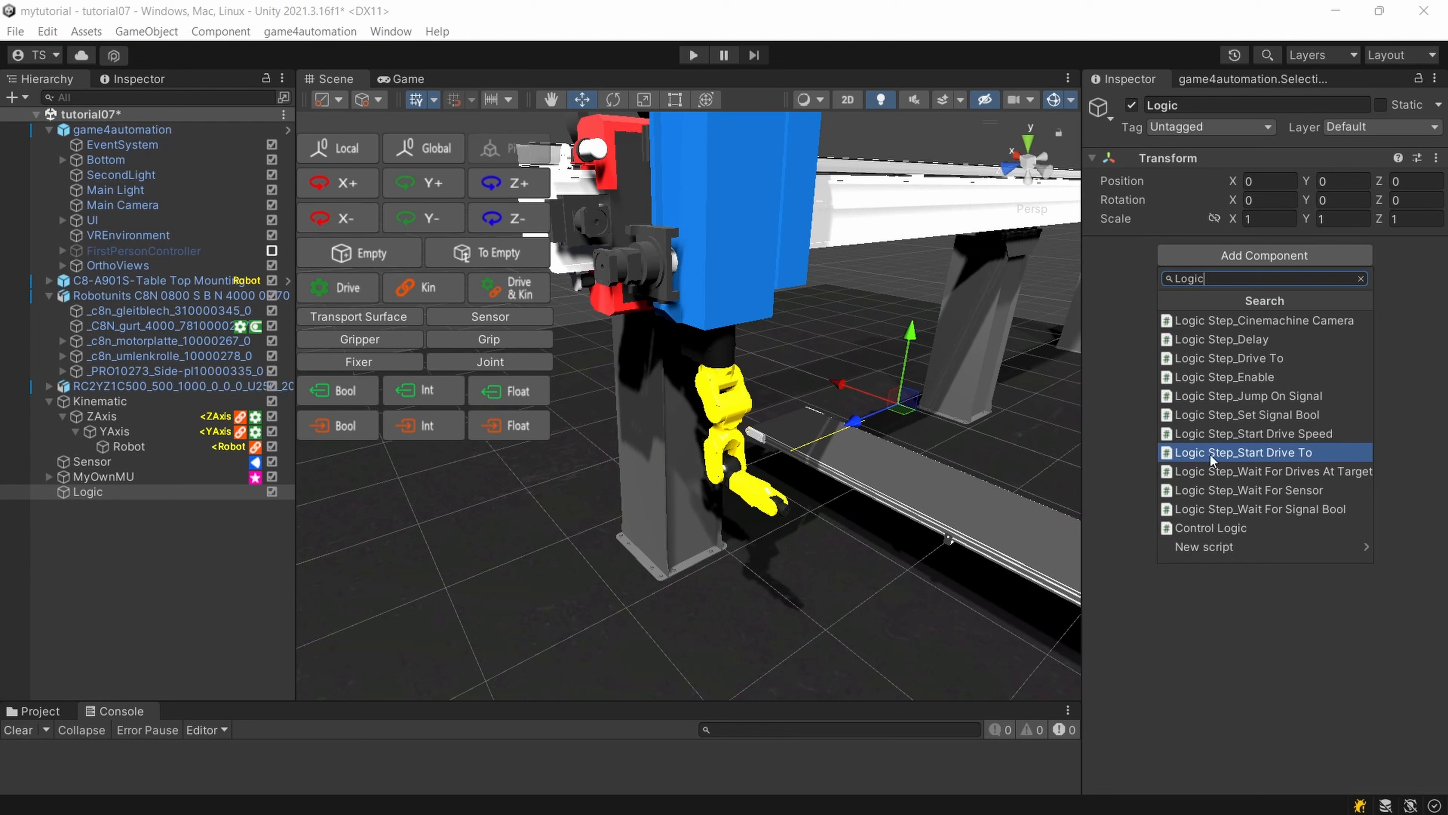
click(1184, 455)
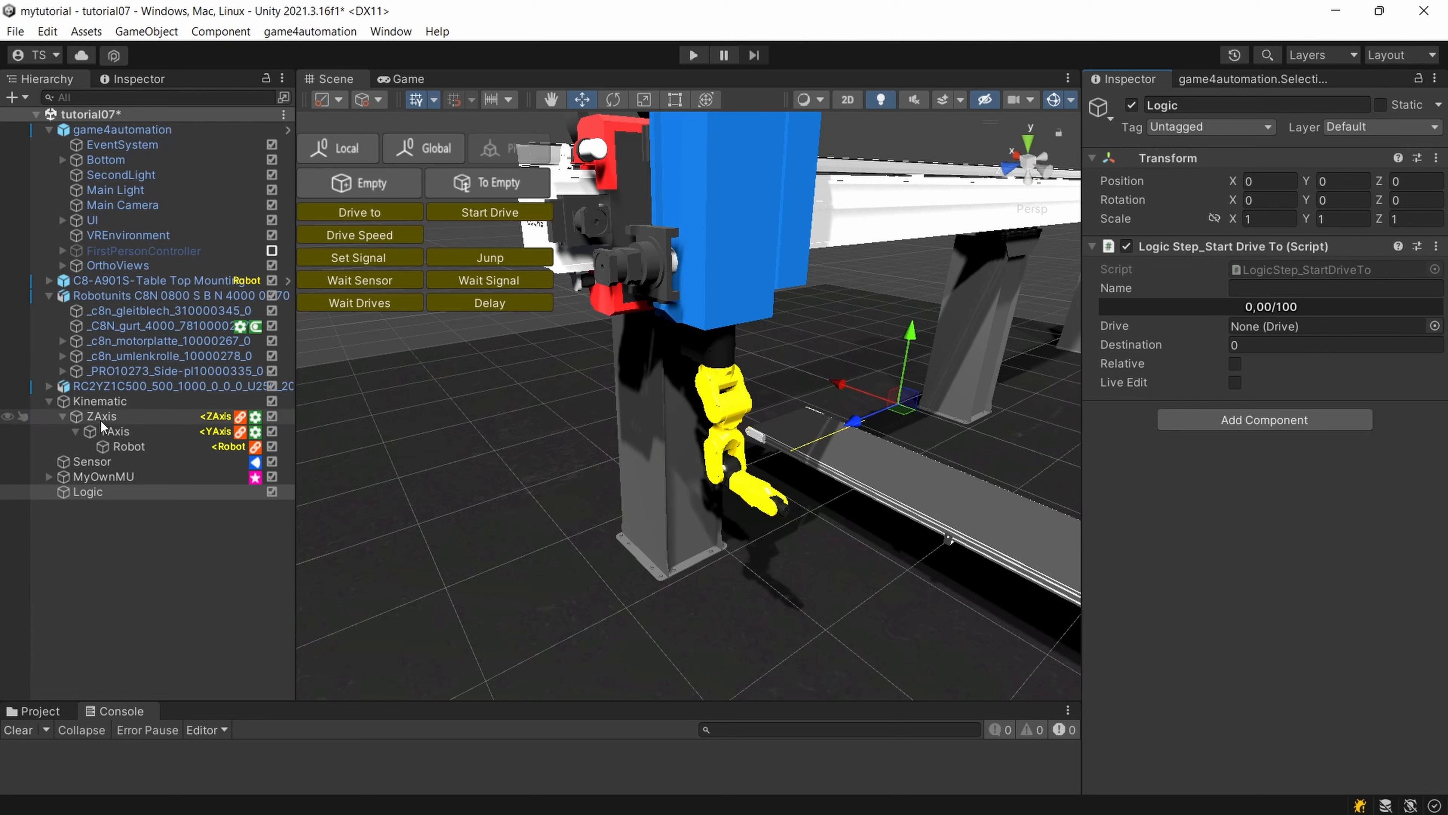
drag(90, 418, 1297, 334)
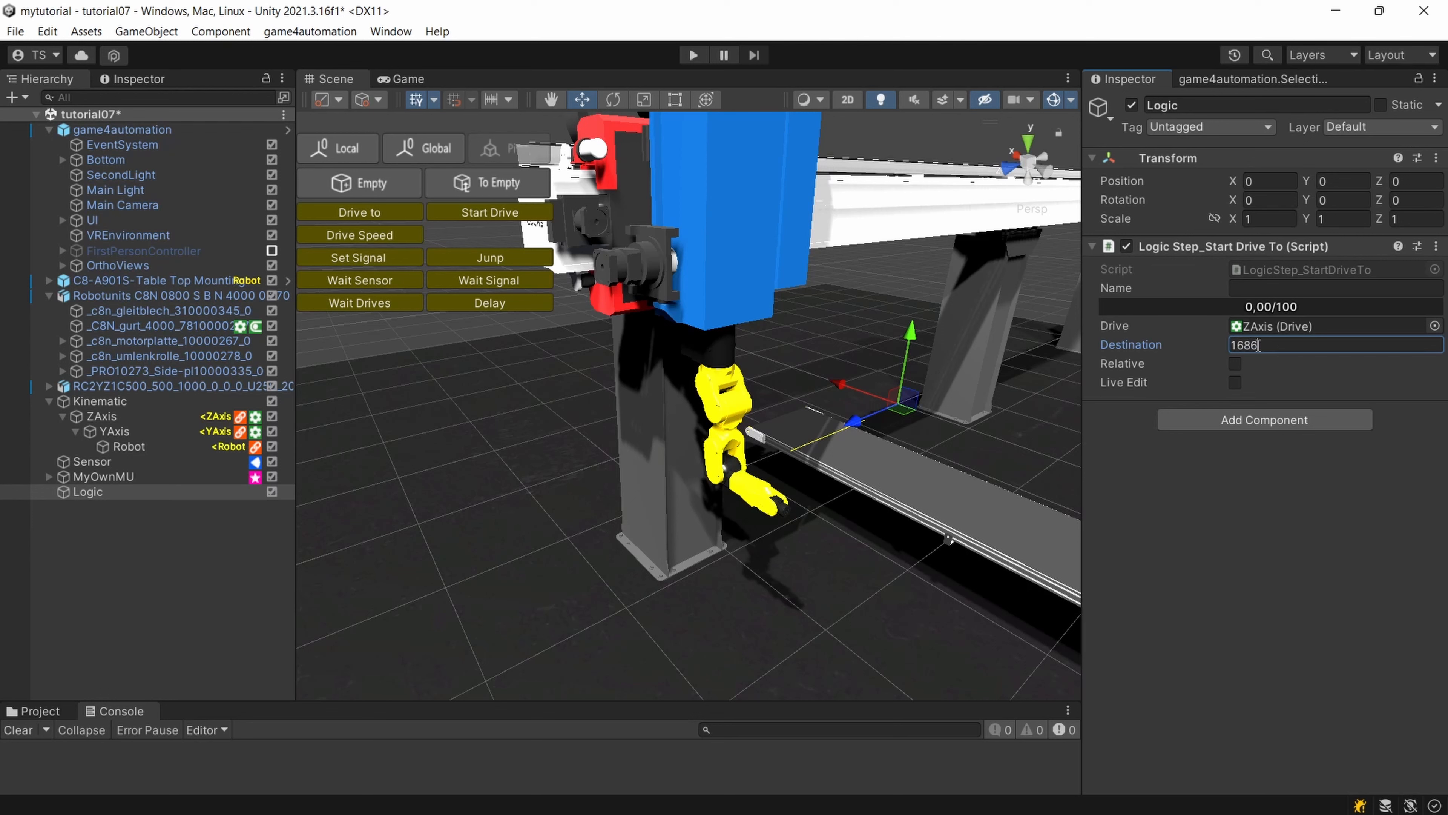
Add a Logic Step_Drive To component to Logic with drive YAxis and destination 425, followed by a Logic Step_Wait For Signal Bool component.
click(1263, 422)
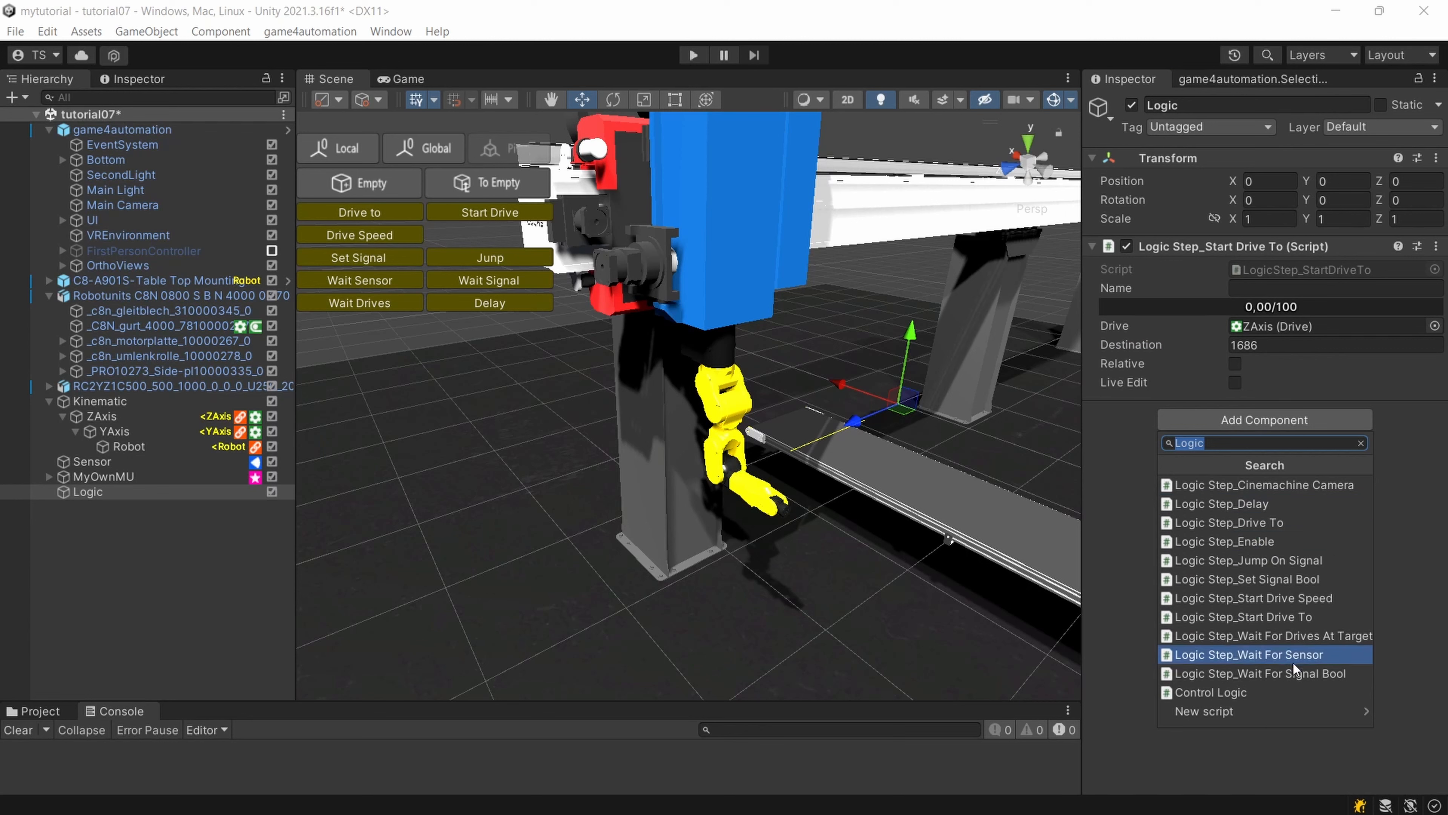
click(1263, 522)
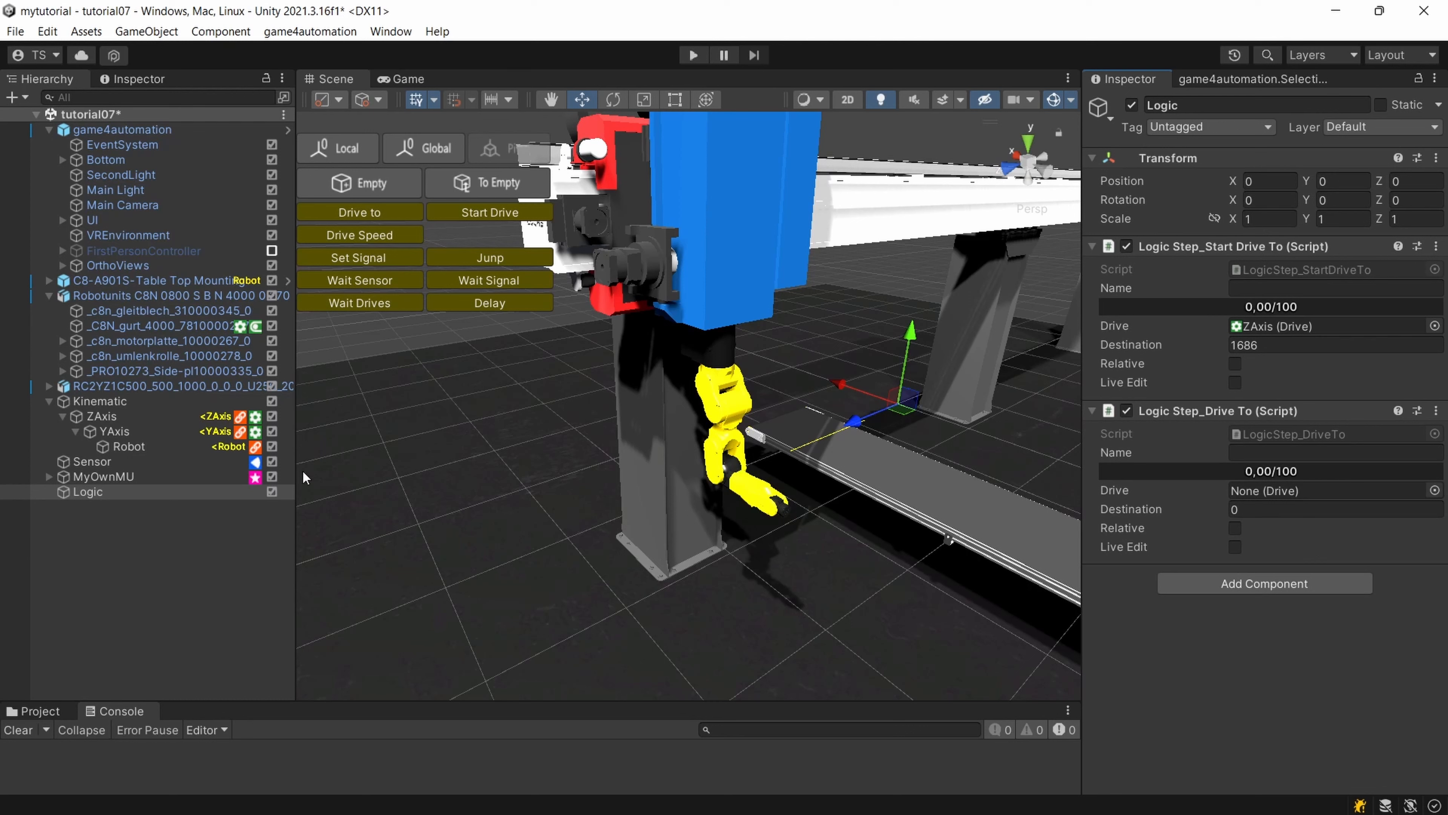
drag(114, 431, 1267, 497)
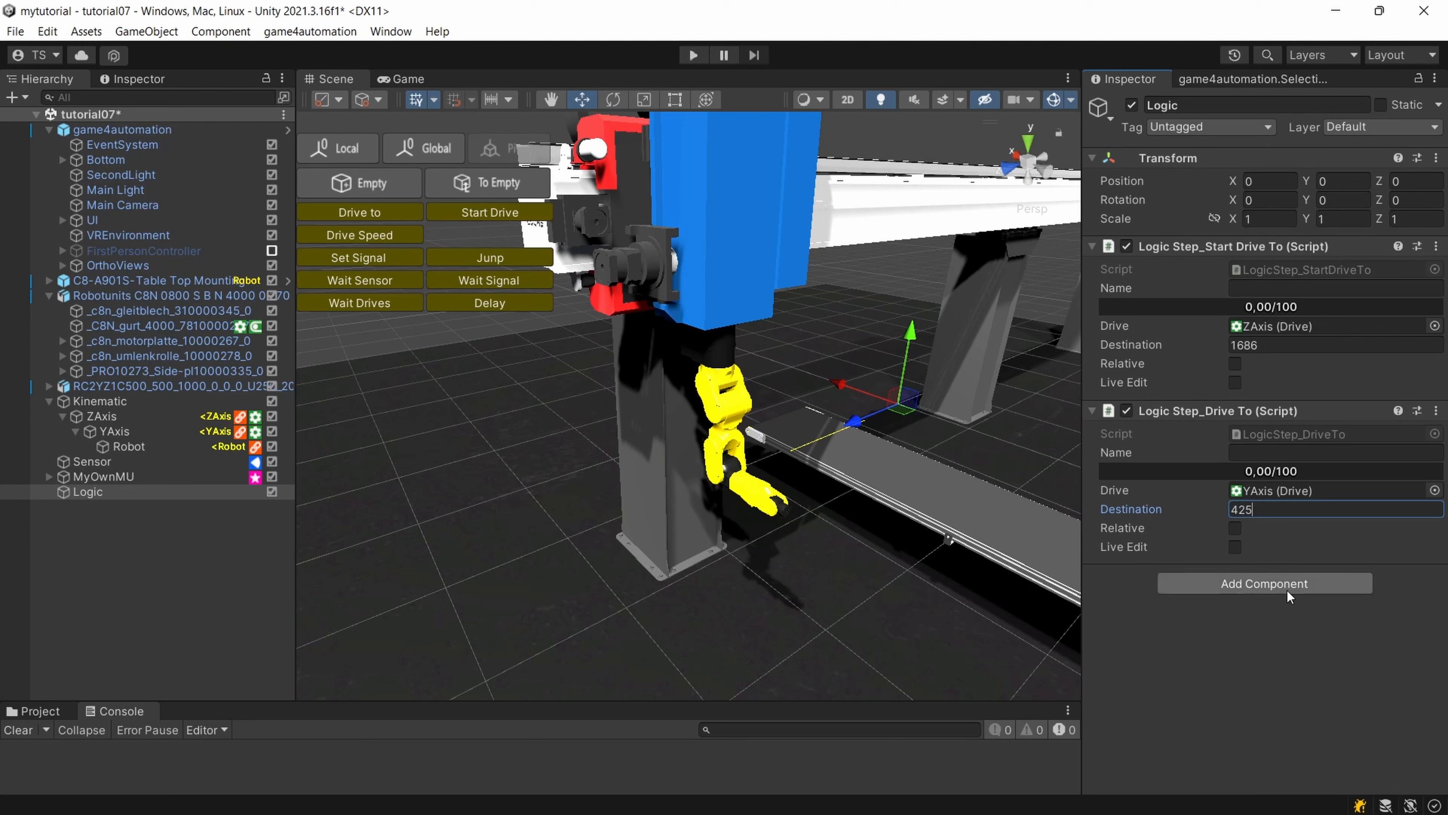
click(1275, 655)
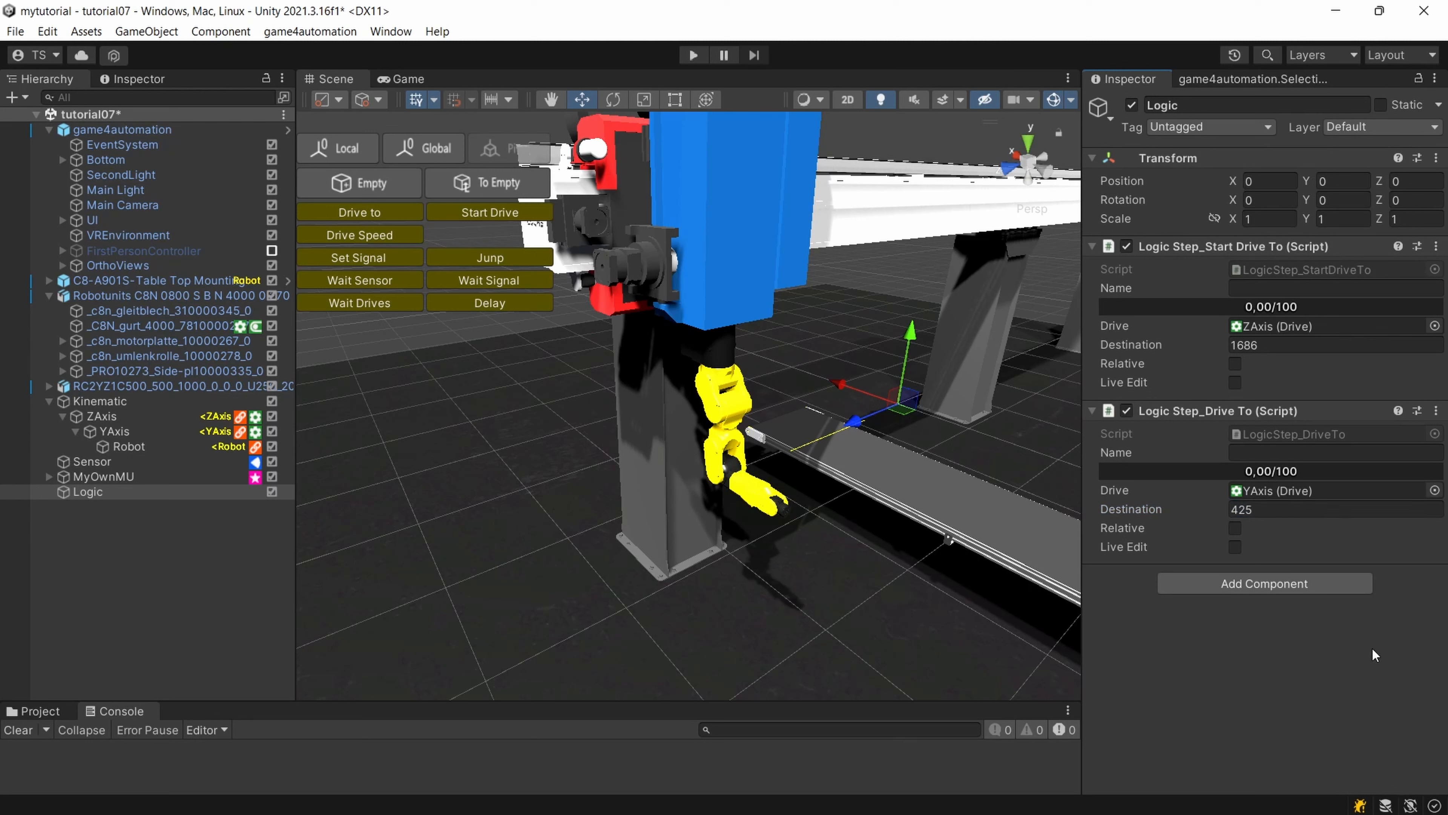
click(1228, 587)
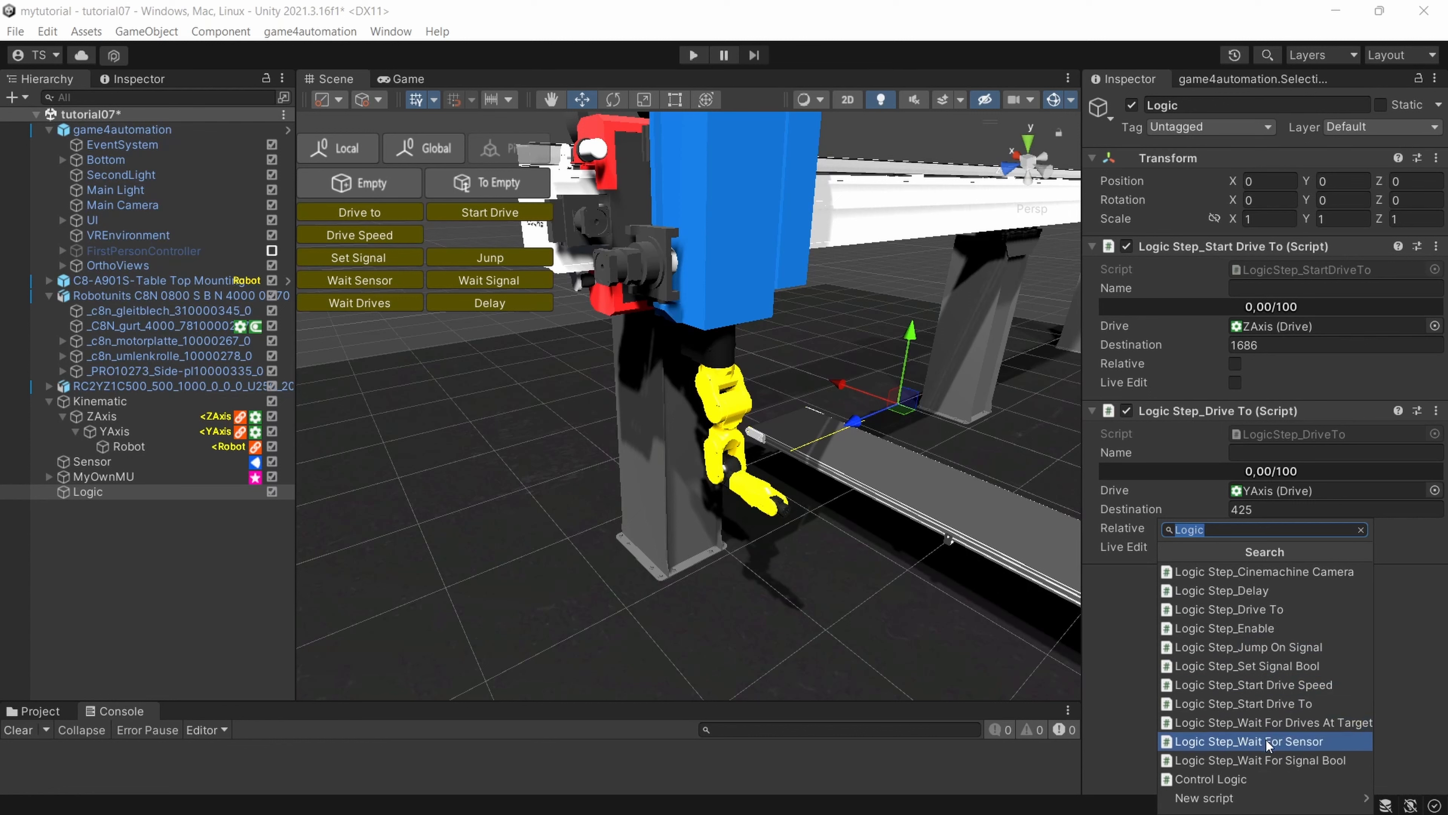
click(1260, 759)
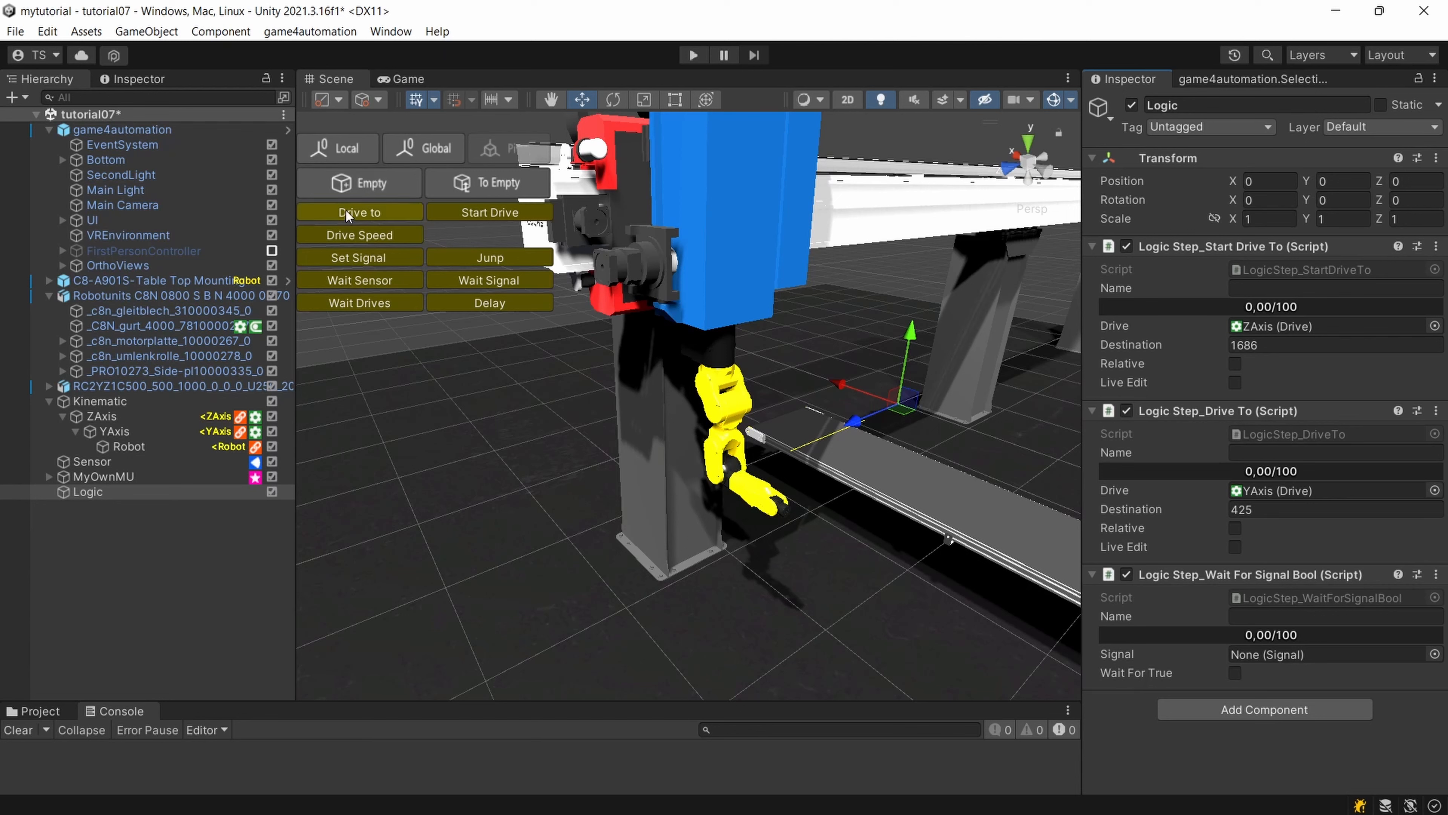
Create an empty game object at the top level of the tutorial07 scene and name it Signals.
click(106, 116)
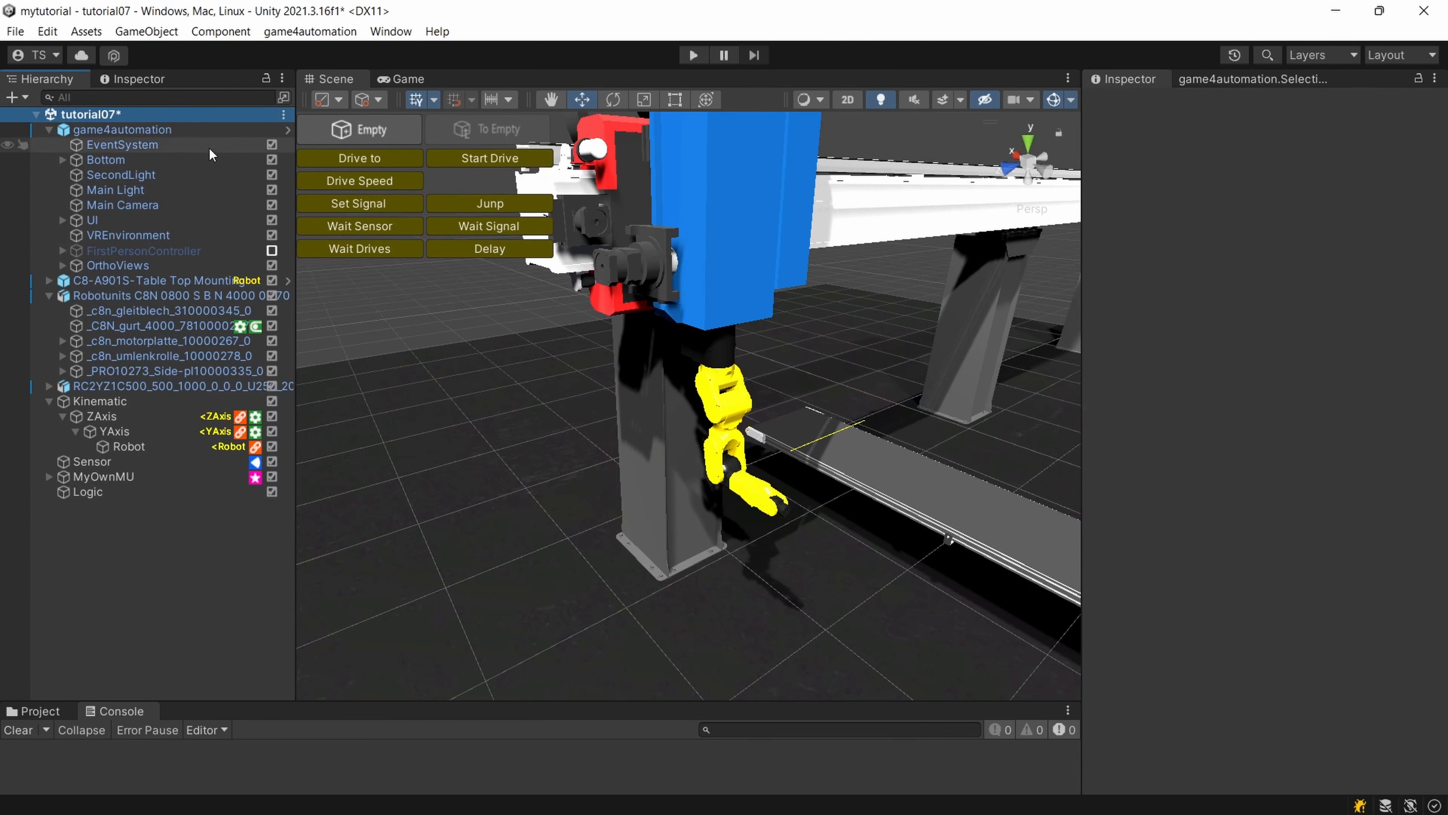
click(359, 130)
click(147, 504)
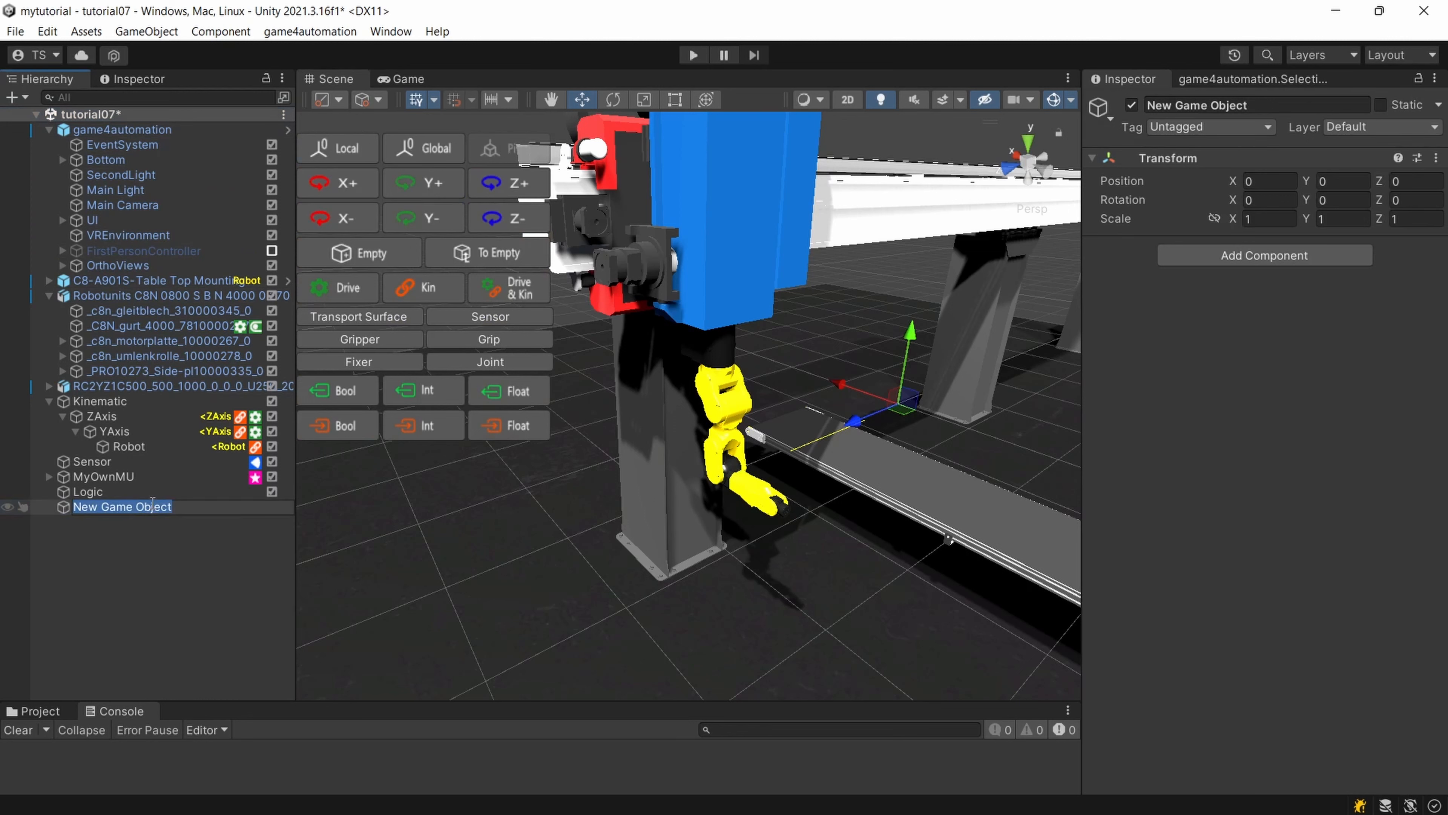
text(Signals)
key(Return)
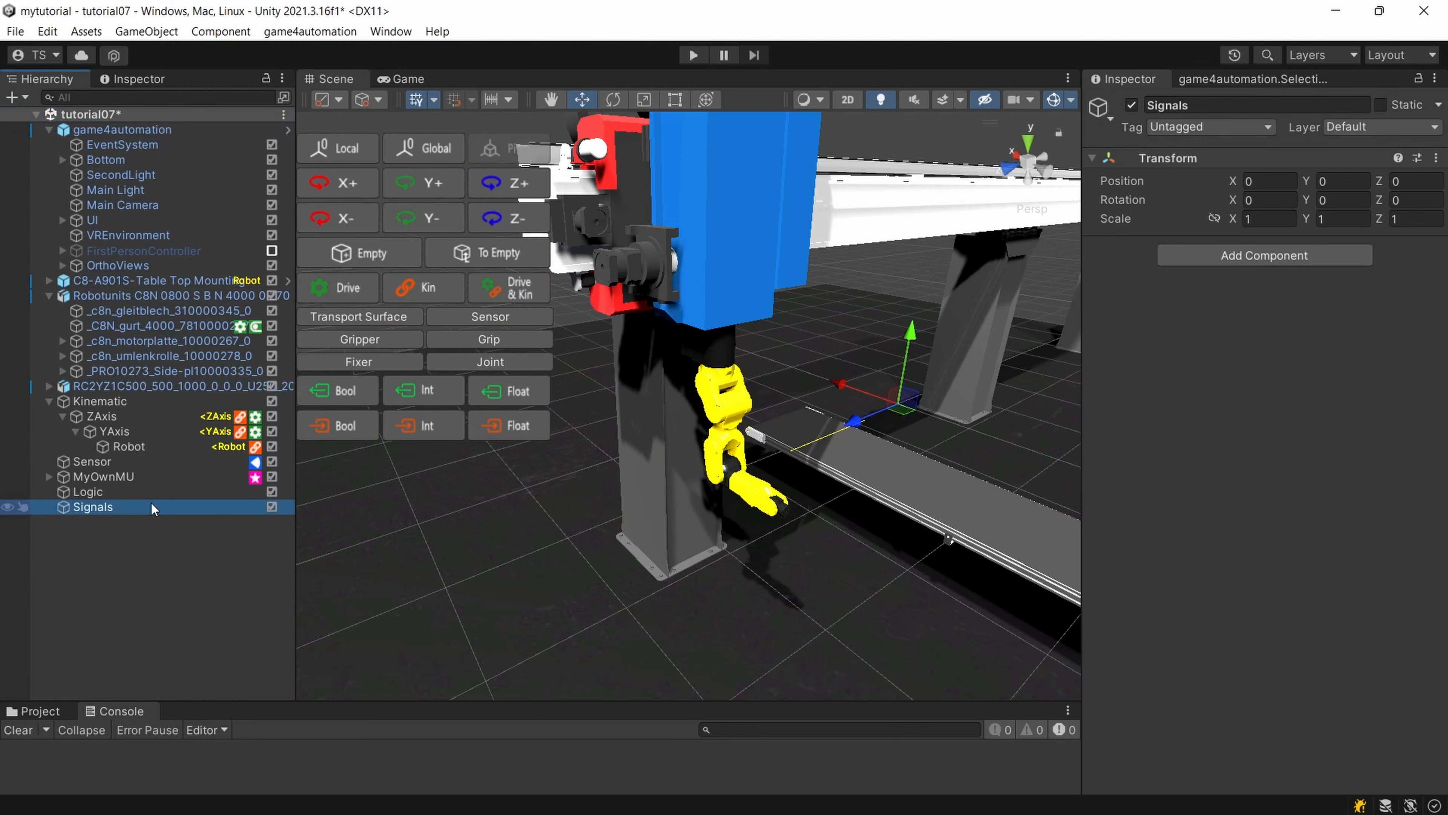
Add a PLC output bool signal under Signals and name it Restart.
click(342, 393)
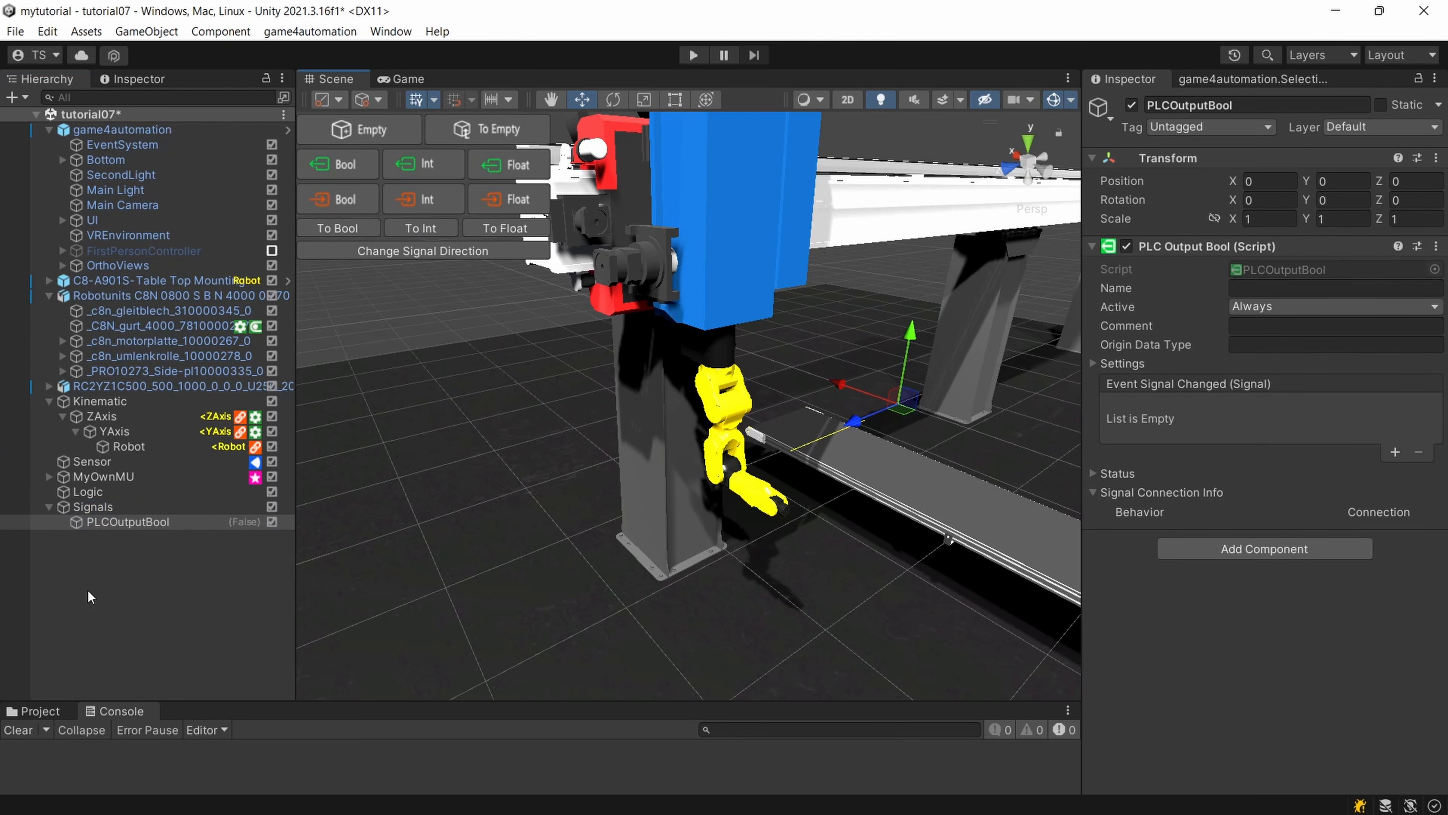
click(132, 528)
text(Restart)
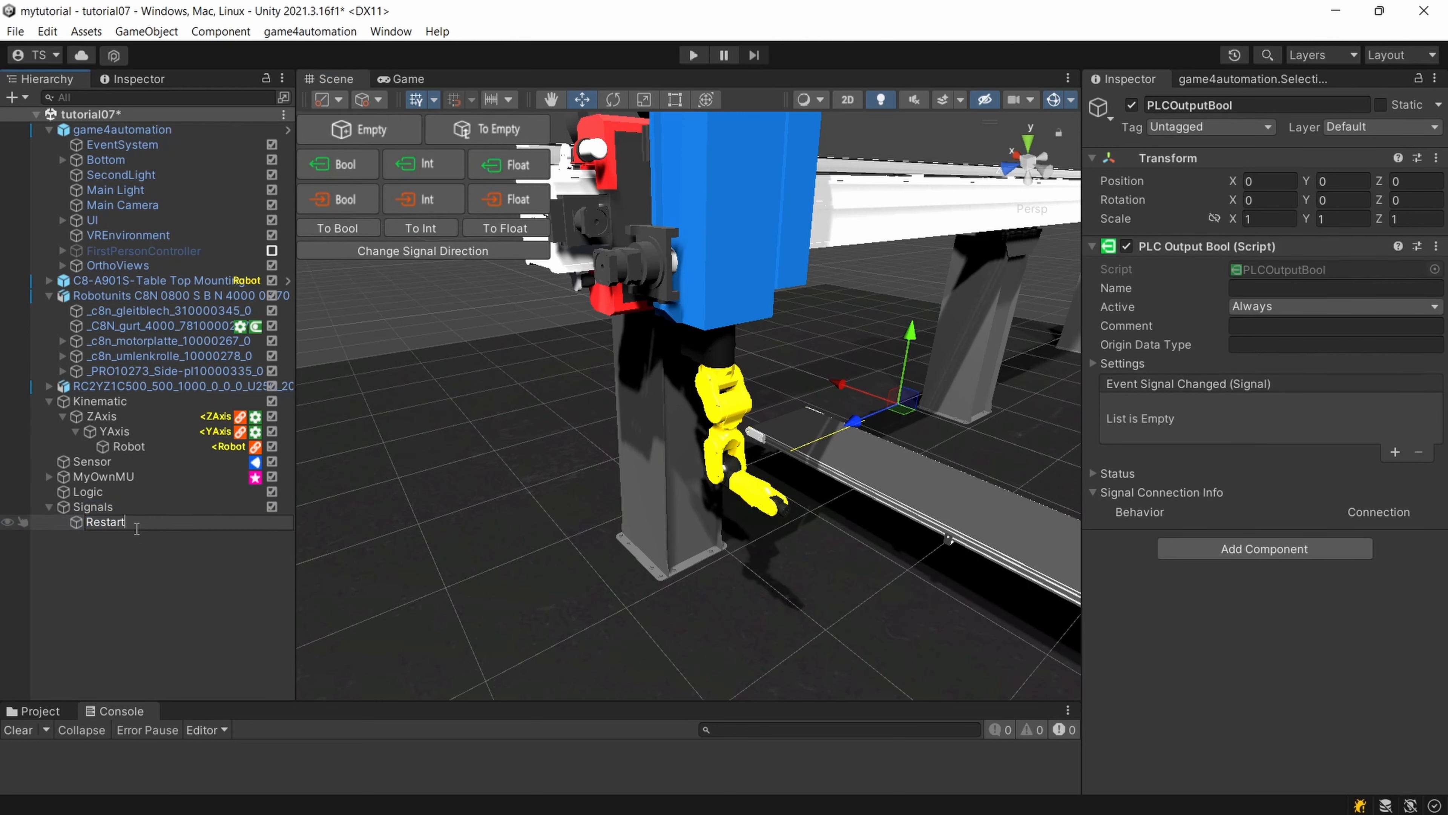
key(Return)
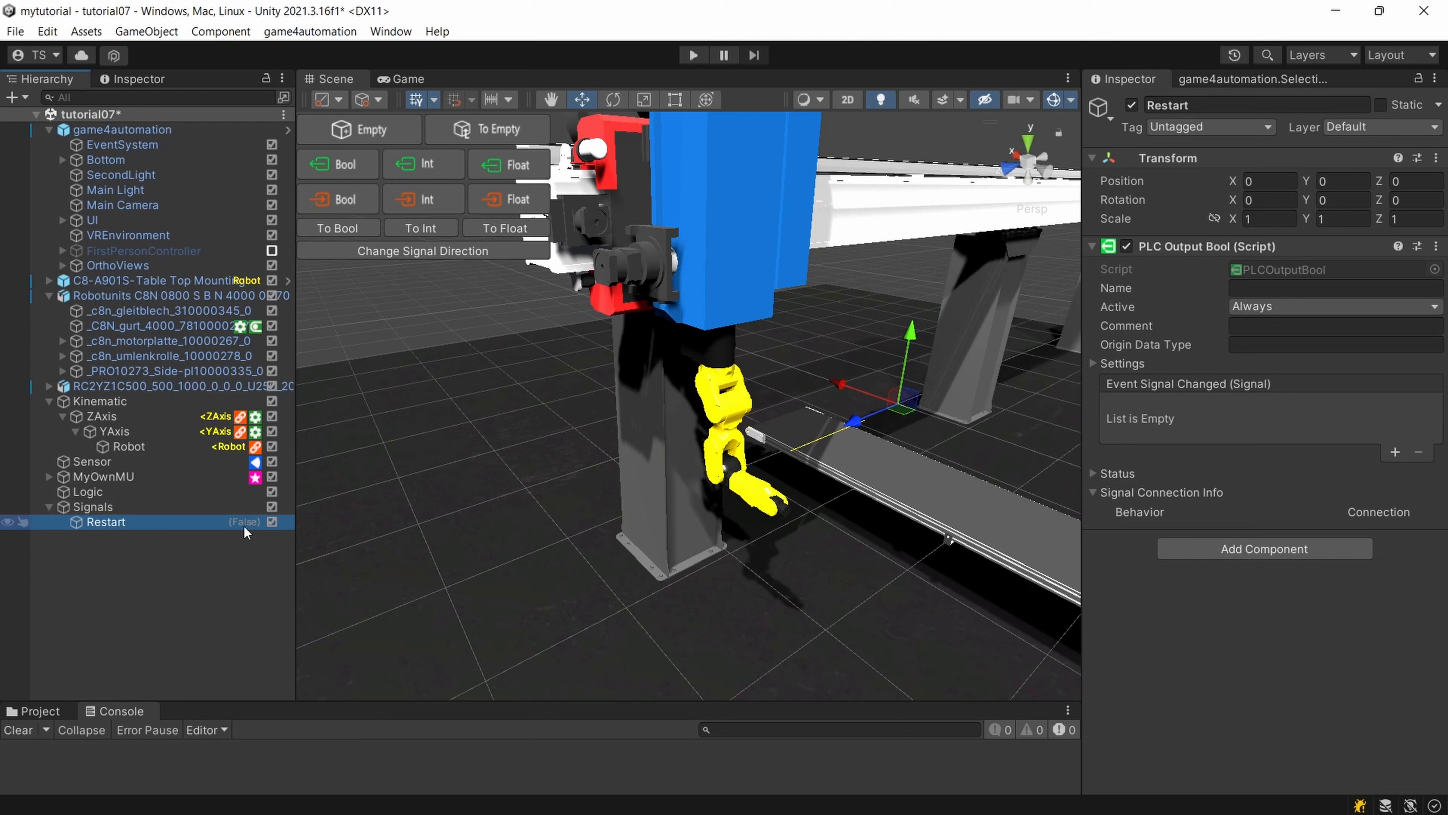
Assign the Restart signal to Logic's Wait For Signal Bool step and enable Wait For True.
click(156, 493)
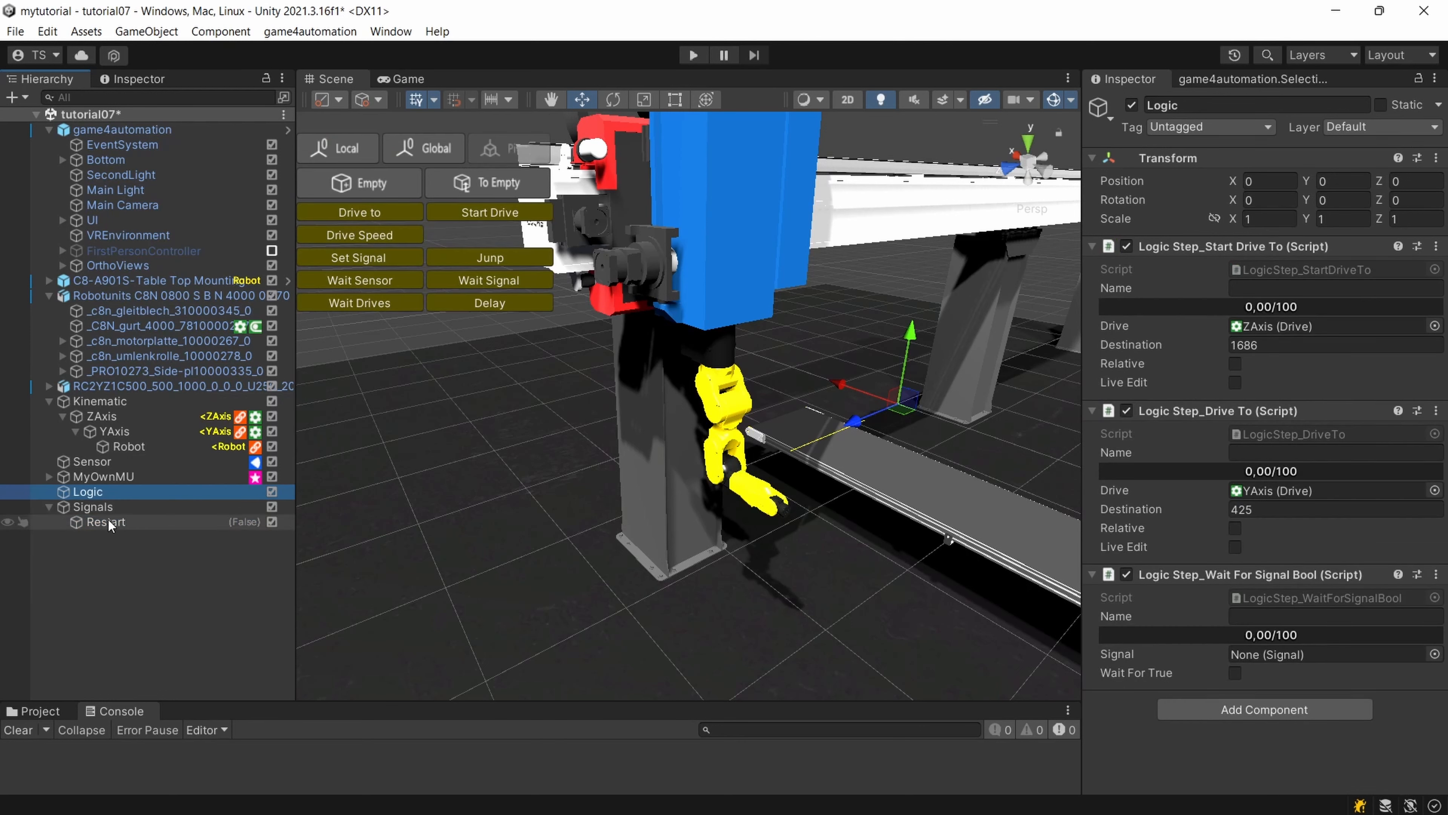
drag(106, 522, 1319, 660)
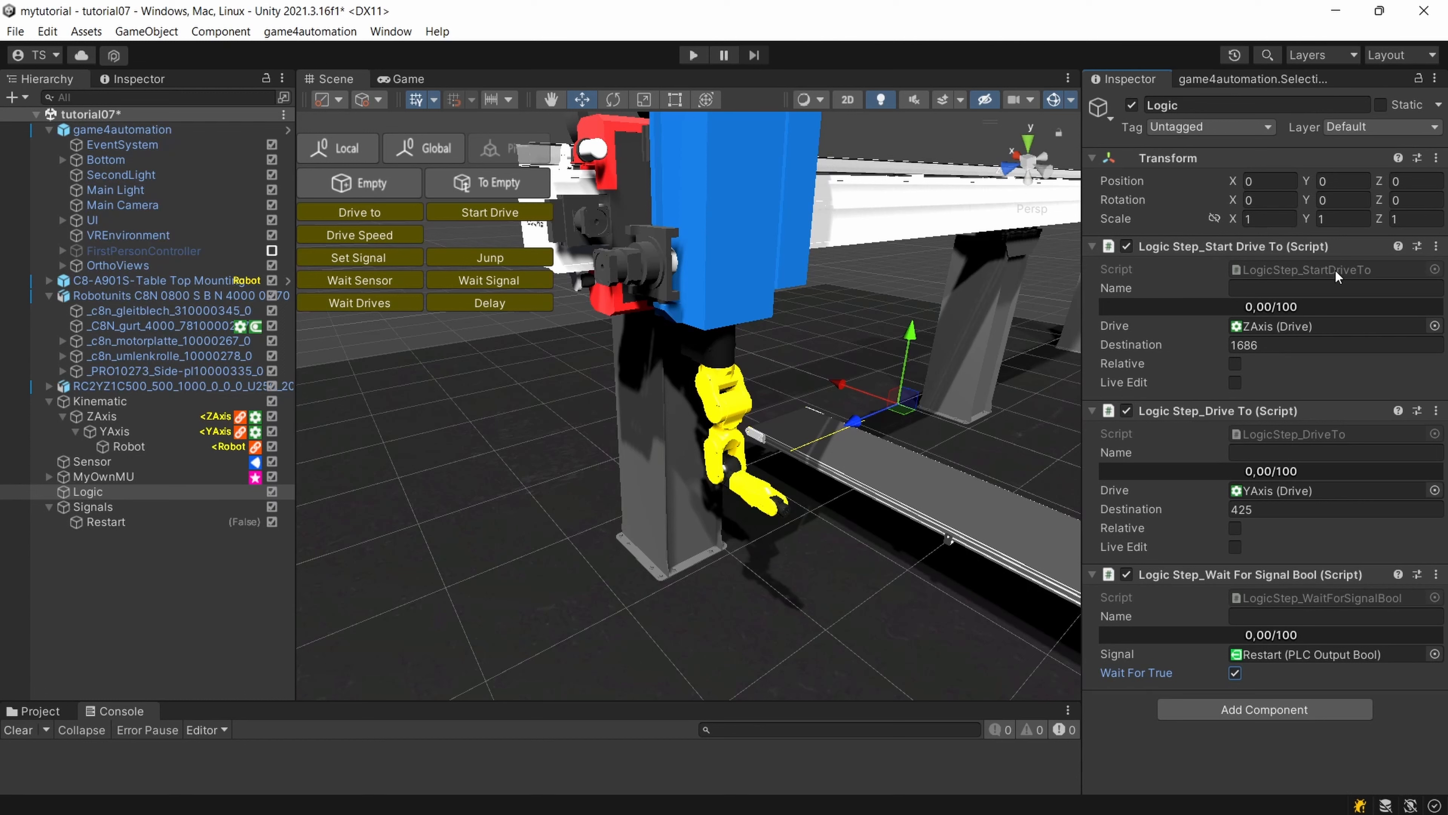
Run the simulation to watch the logic steps move the robot to the conveyor from several angles, and stop it.
scroll(800, 332, up, 1)
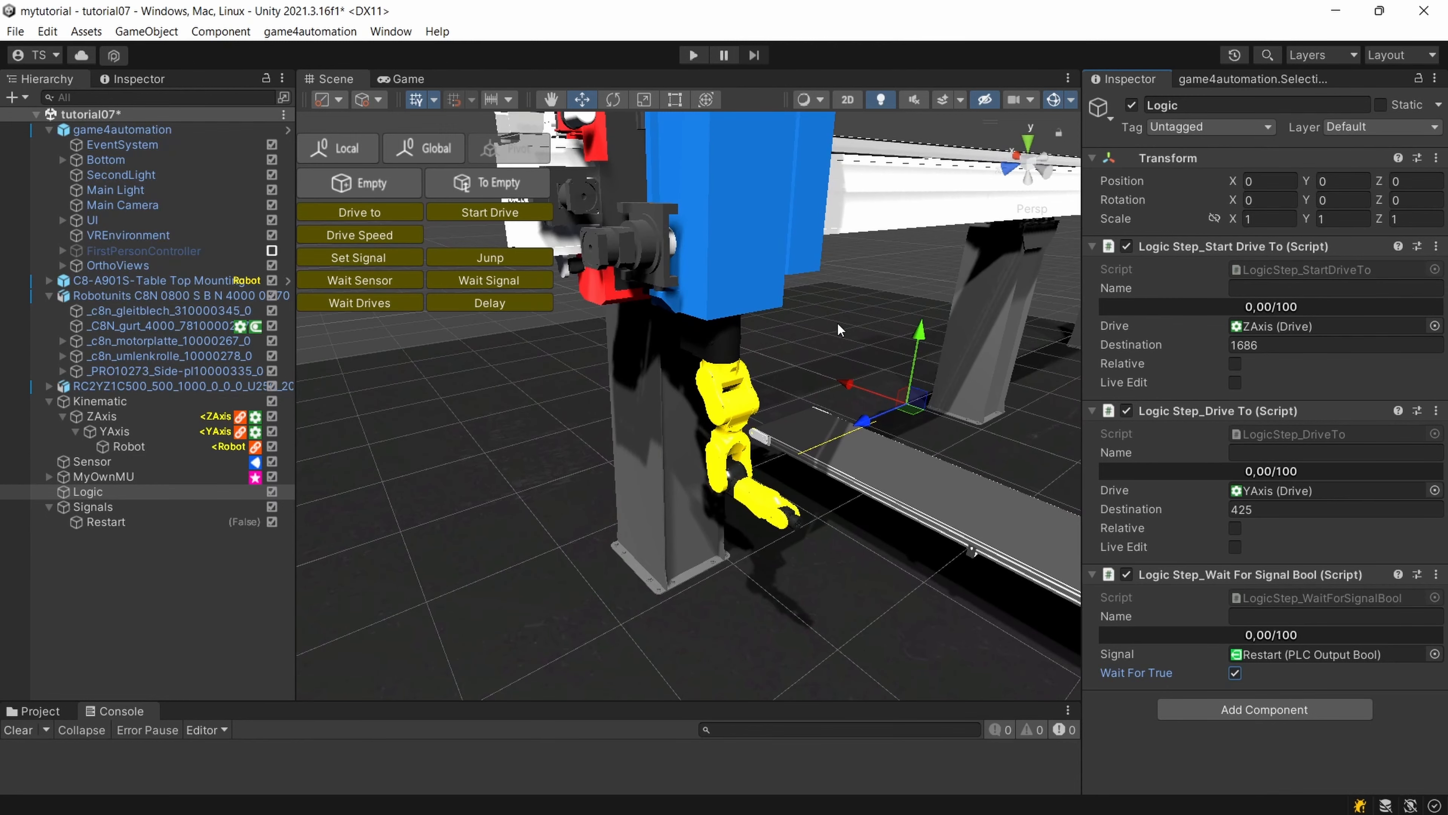
click(695, 55)
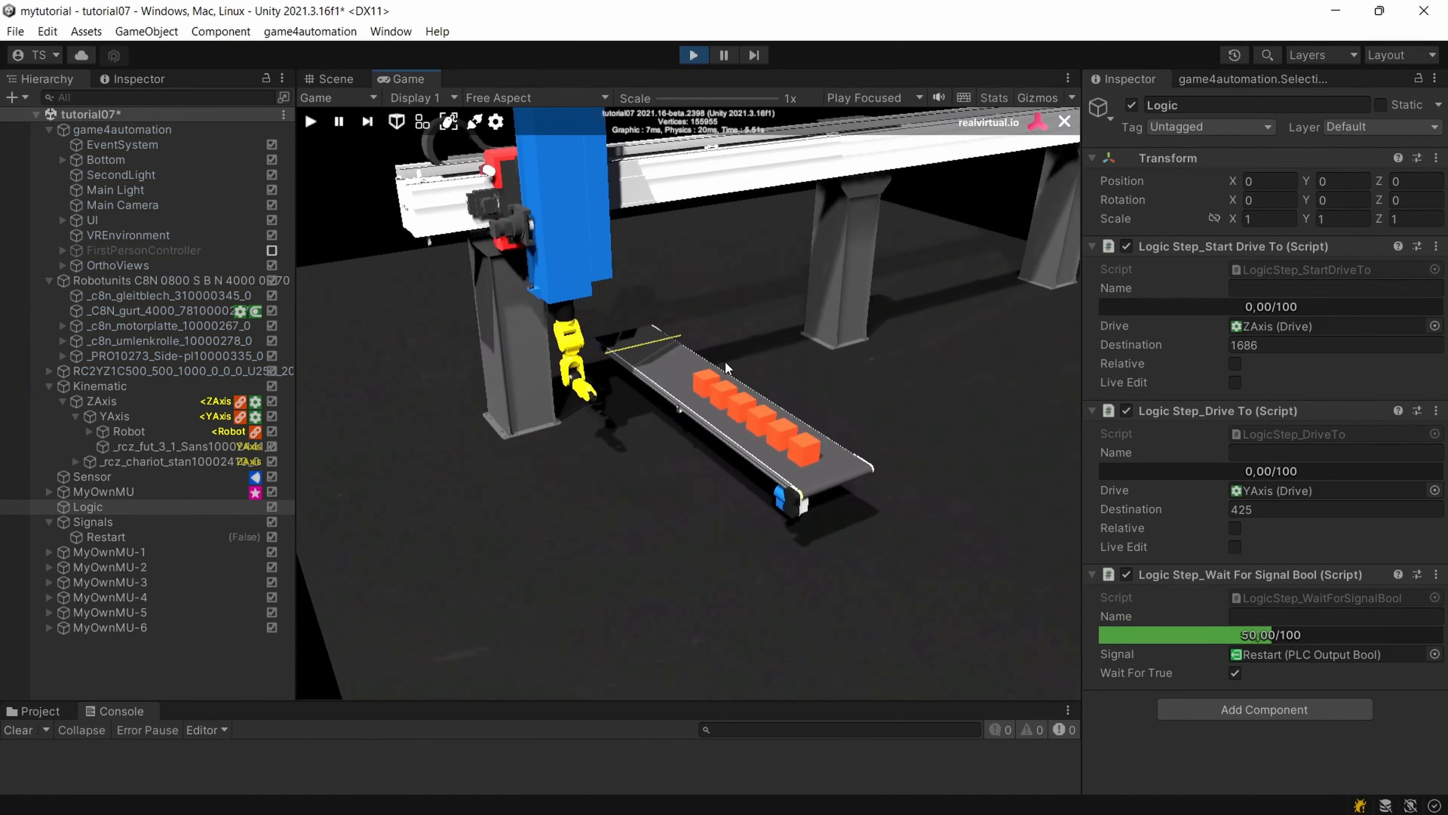
right_drag(727, 361, 673, 387)
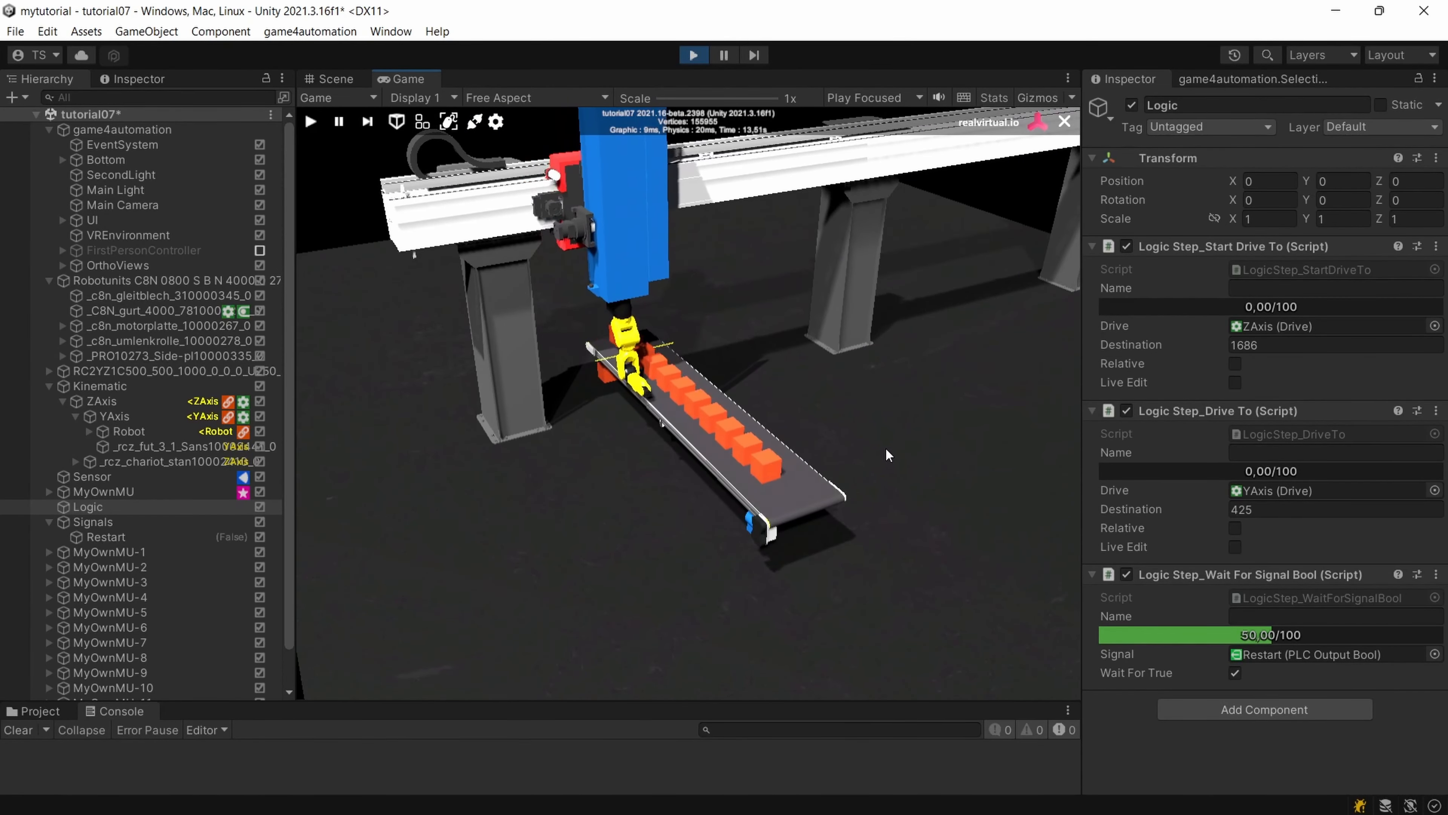
right_drag(878, 444, 818, 453)
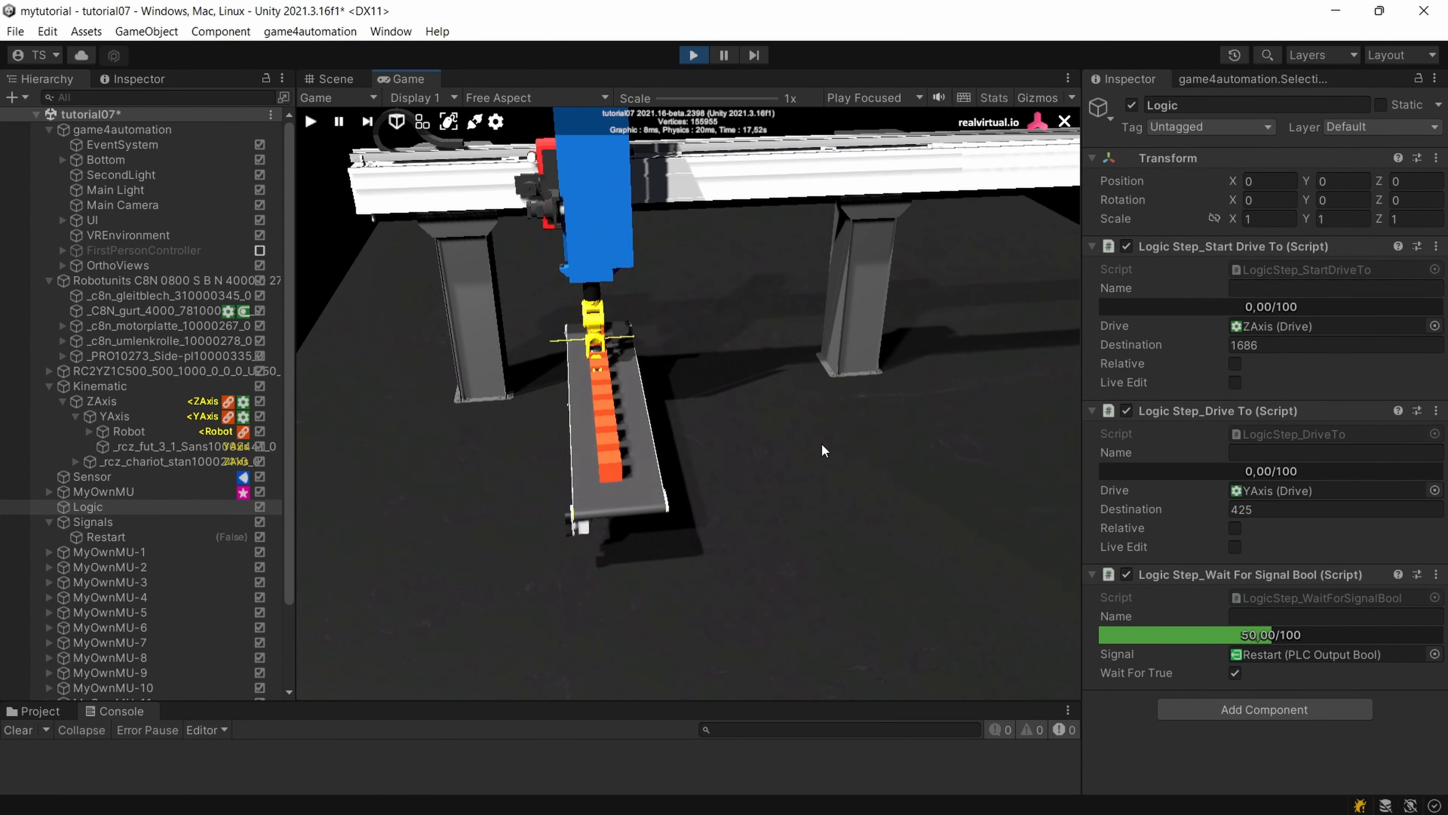
right_drag(822, 443, 967, 435)
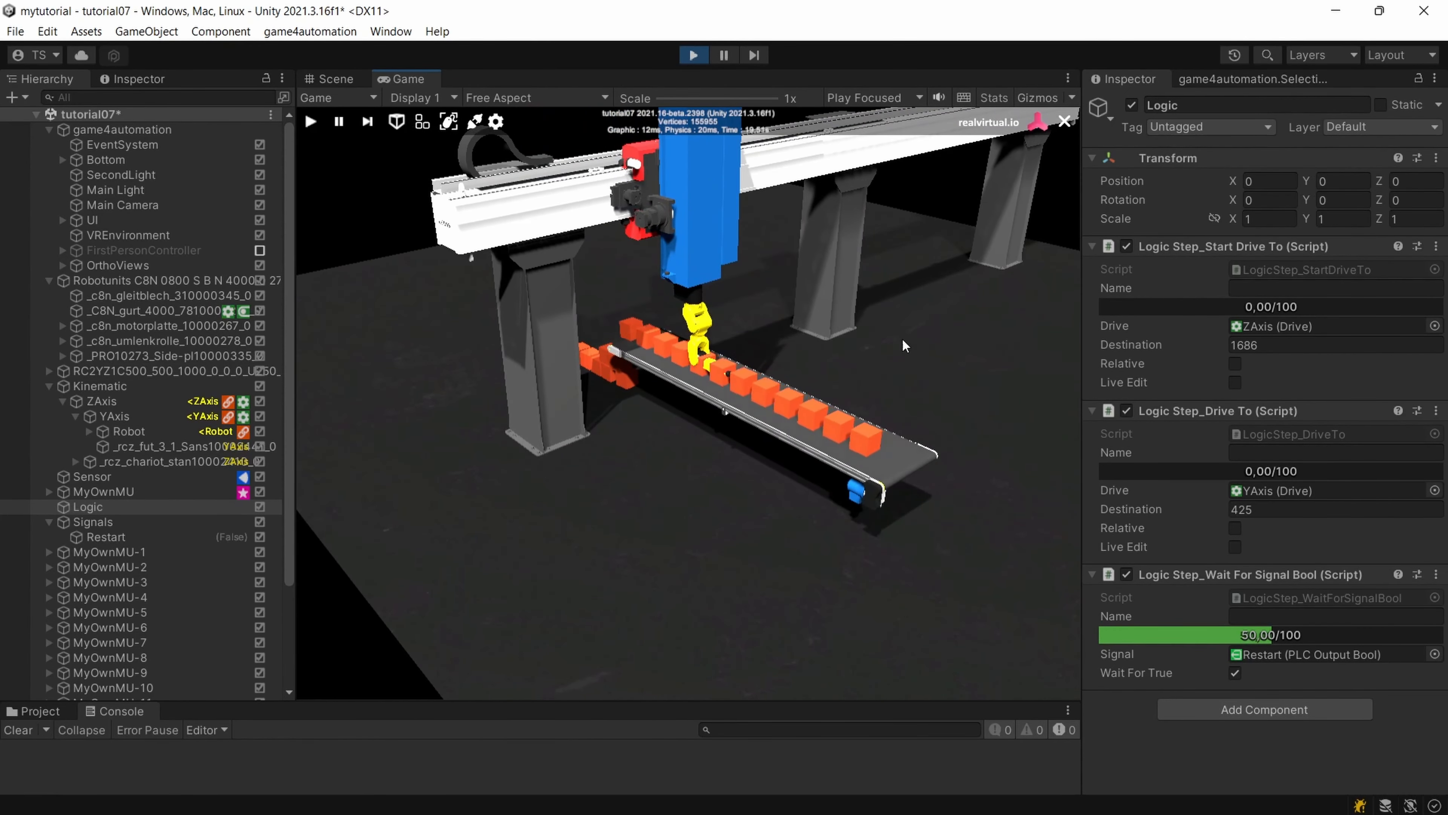
click(694, 55)
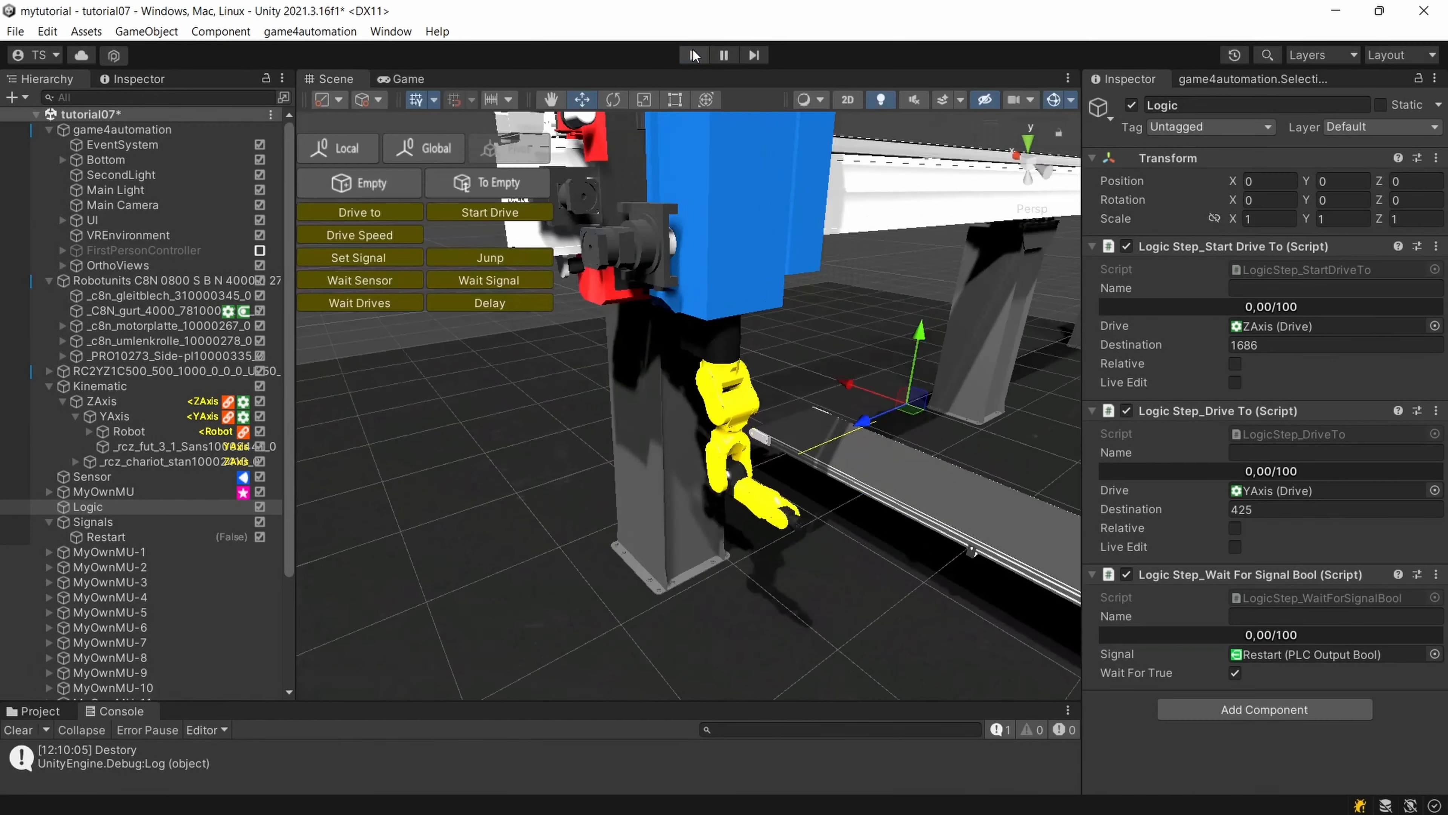
Set the drive's Target Speed to 800 for both ZAxis and YAxis.
right_drag(1050, 512, 767, 448)
alt+drag(767, 448, 855, 469)
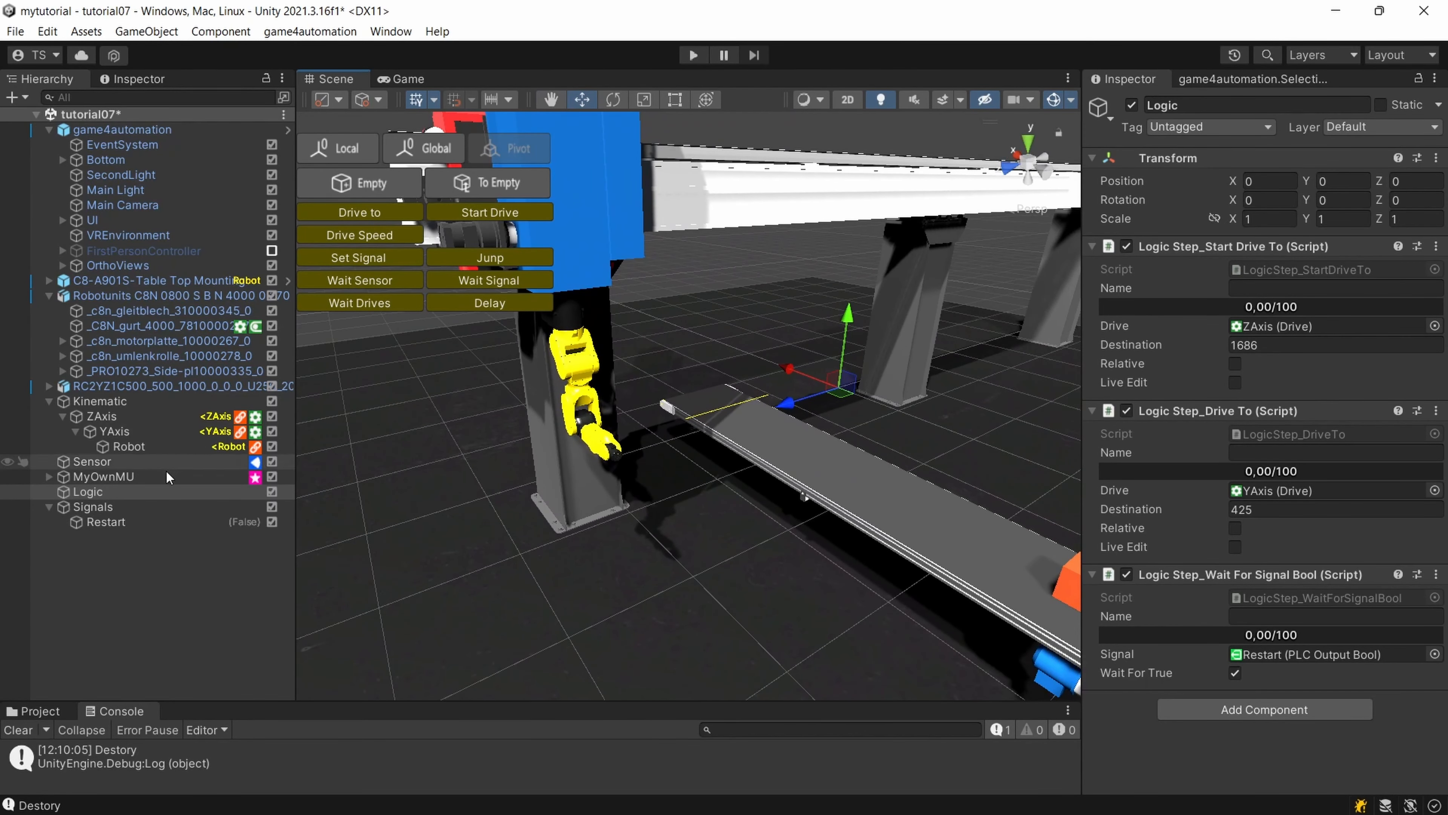
click(102, 416)
ctrl+click(114, 431)
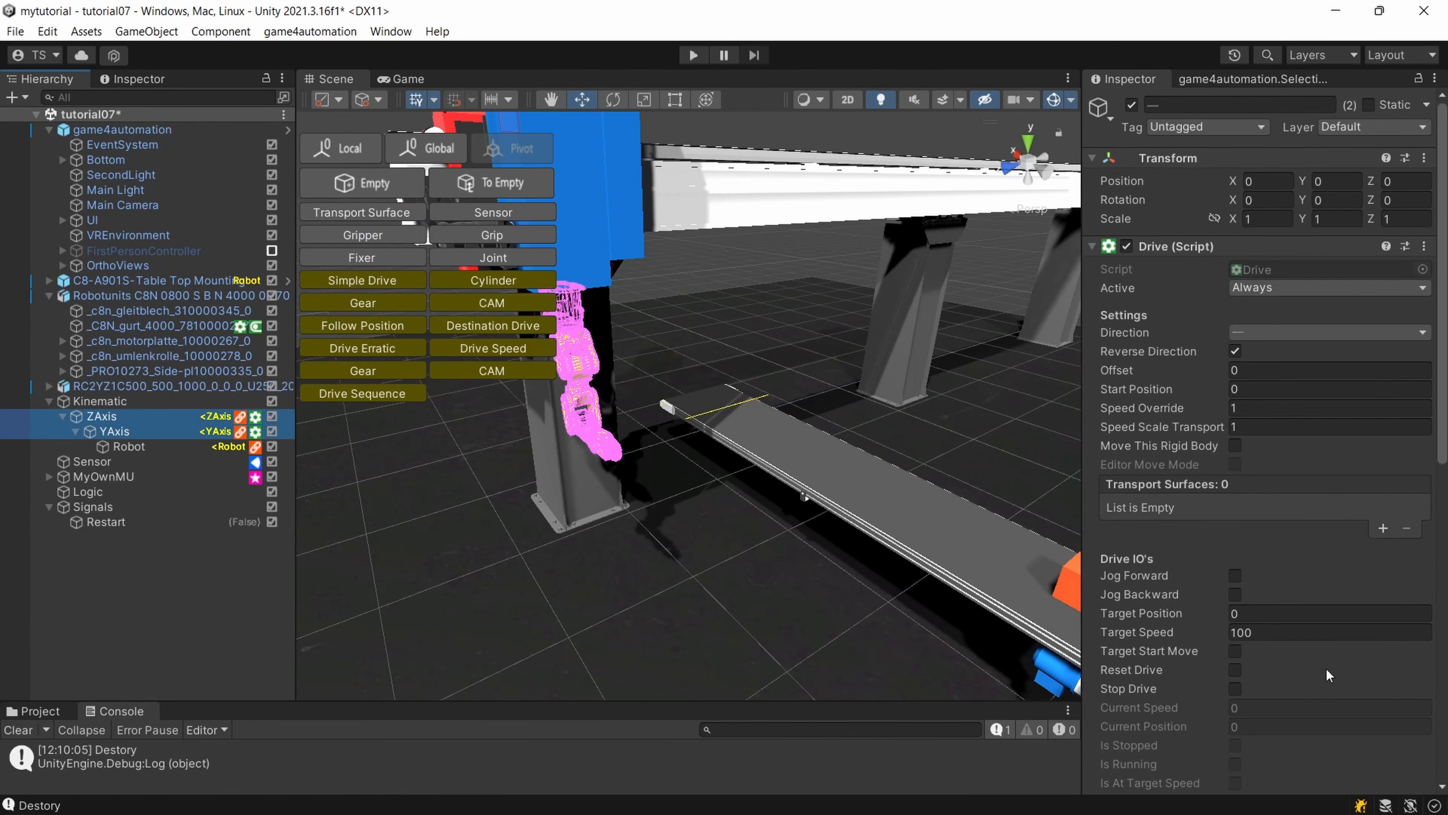
click(1298, 633)
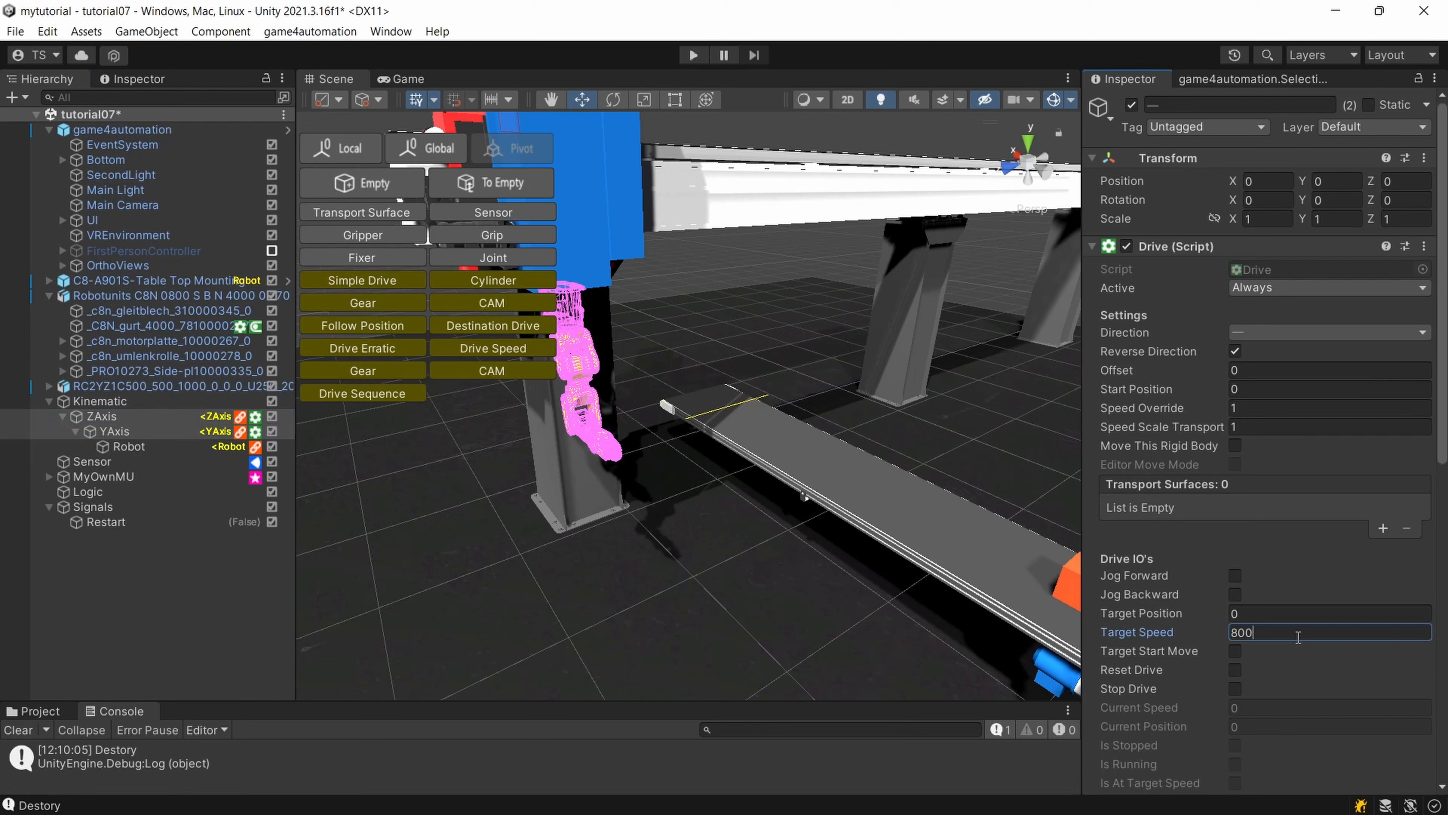
Run the simulation with the faster axes and inspect the robot and boxes at the conveyor in the Scene view.
click(693, 55)
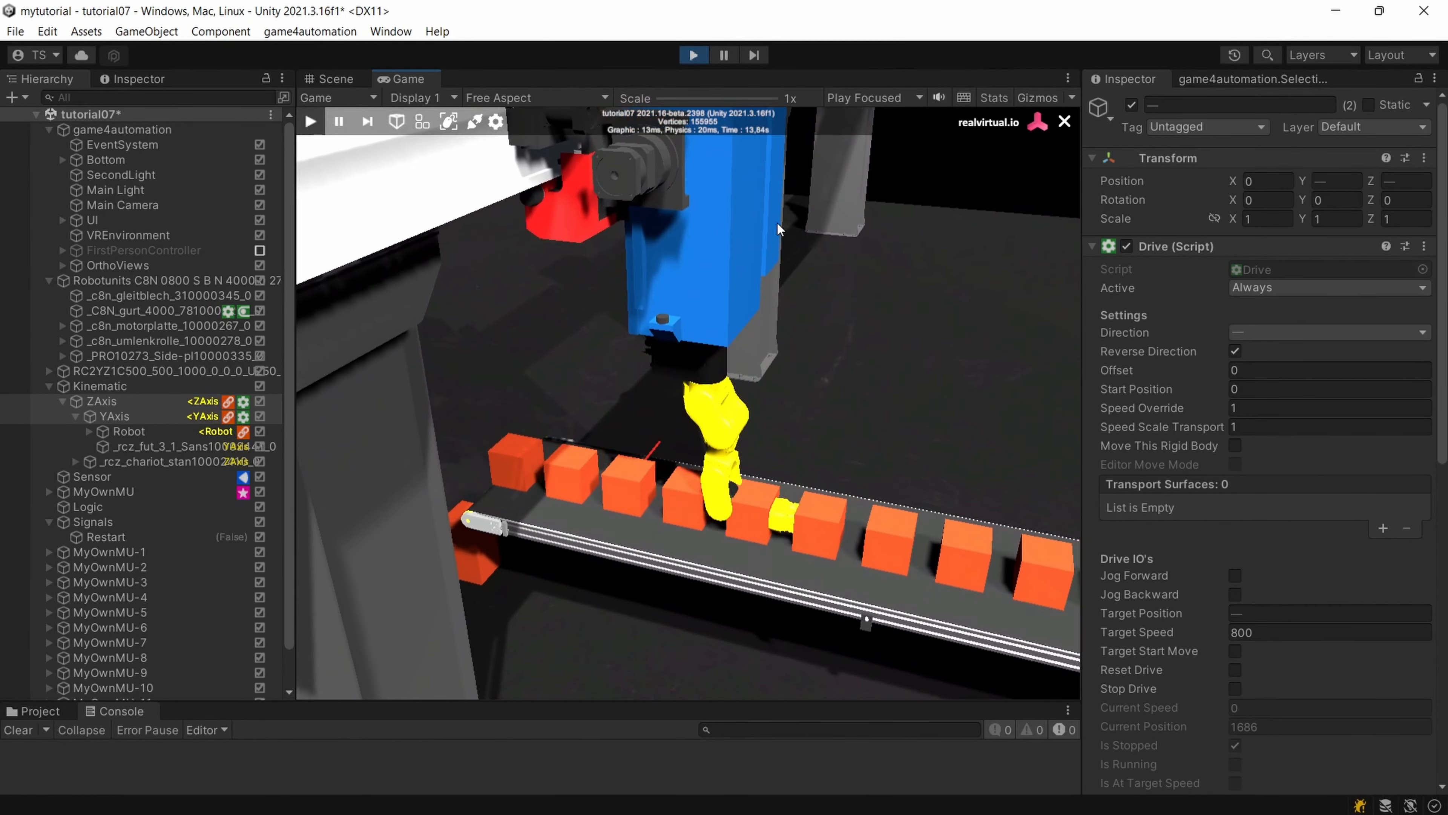
click(333, 77)
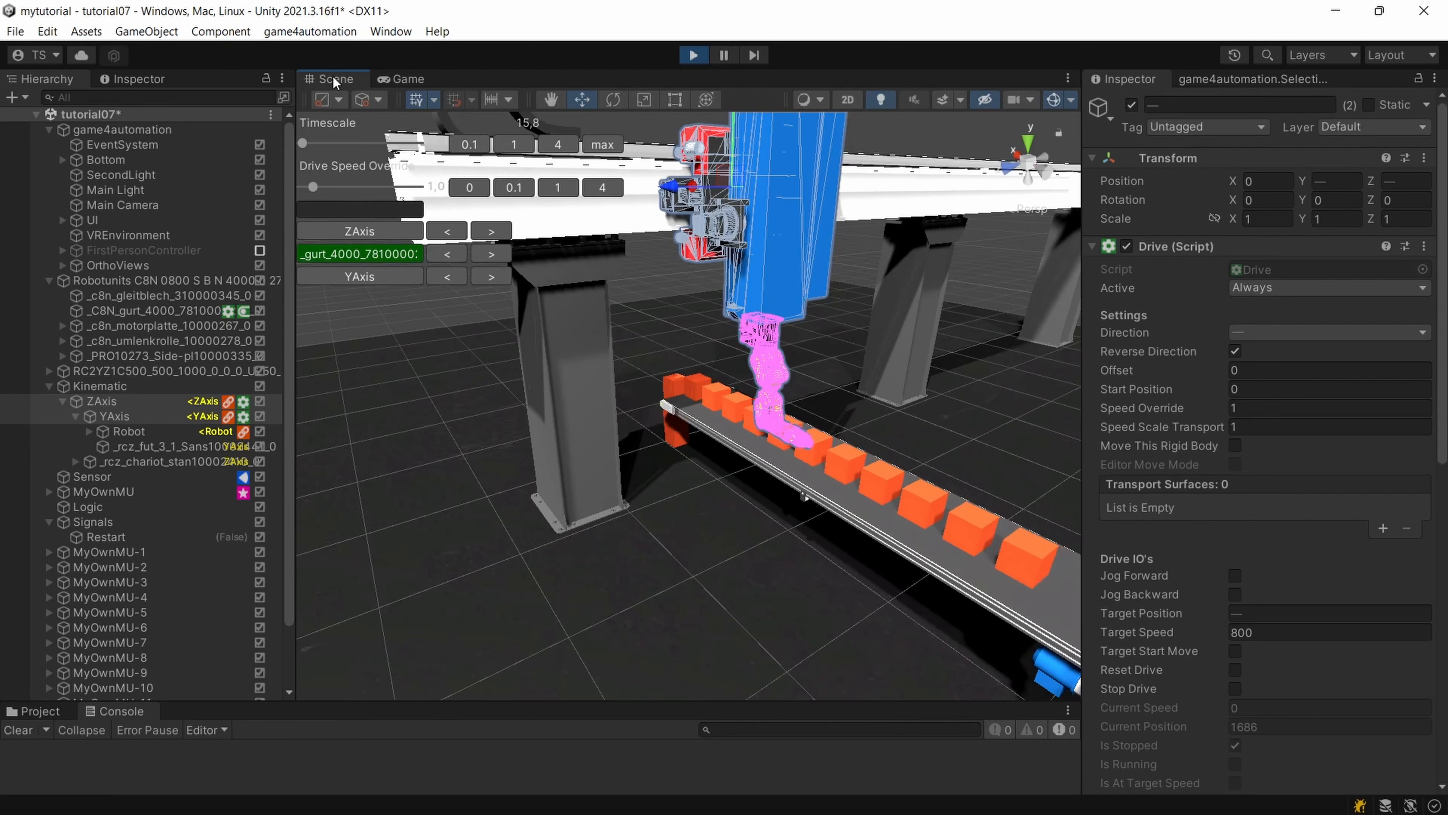
right_drag(843, 448, 907, 449)
middle_drag(785, 451, 918, 443)
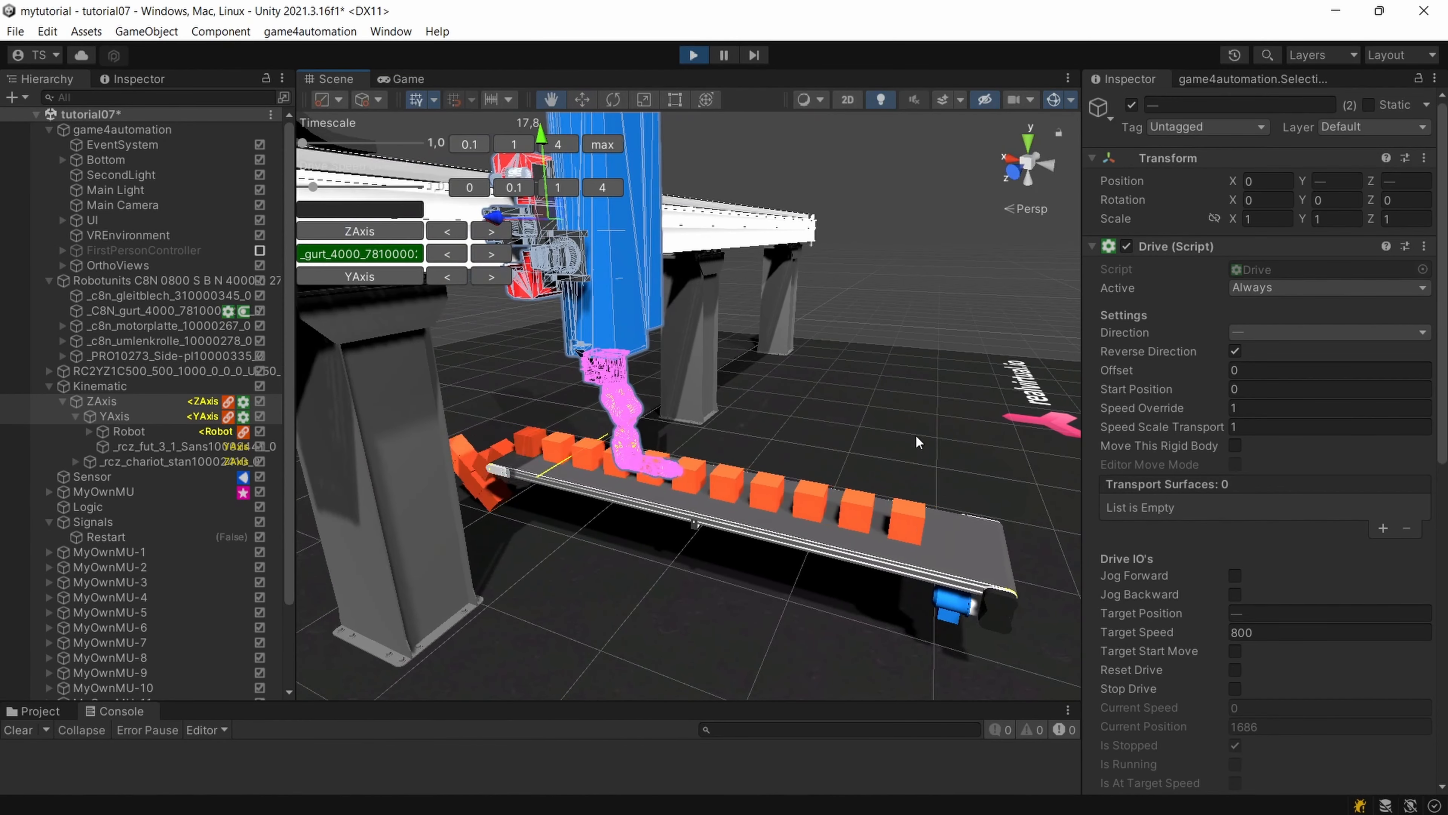
Move the Sensor along the conveyor to an X position of about -2.092 while the simulation runs.
click(131, 476)
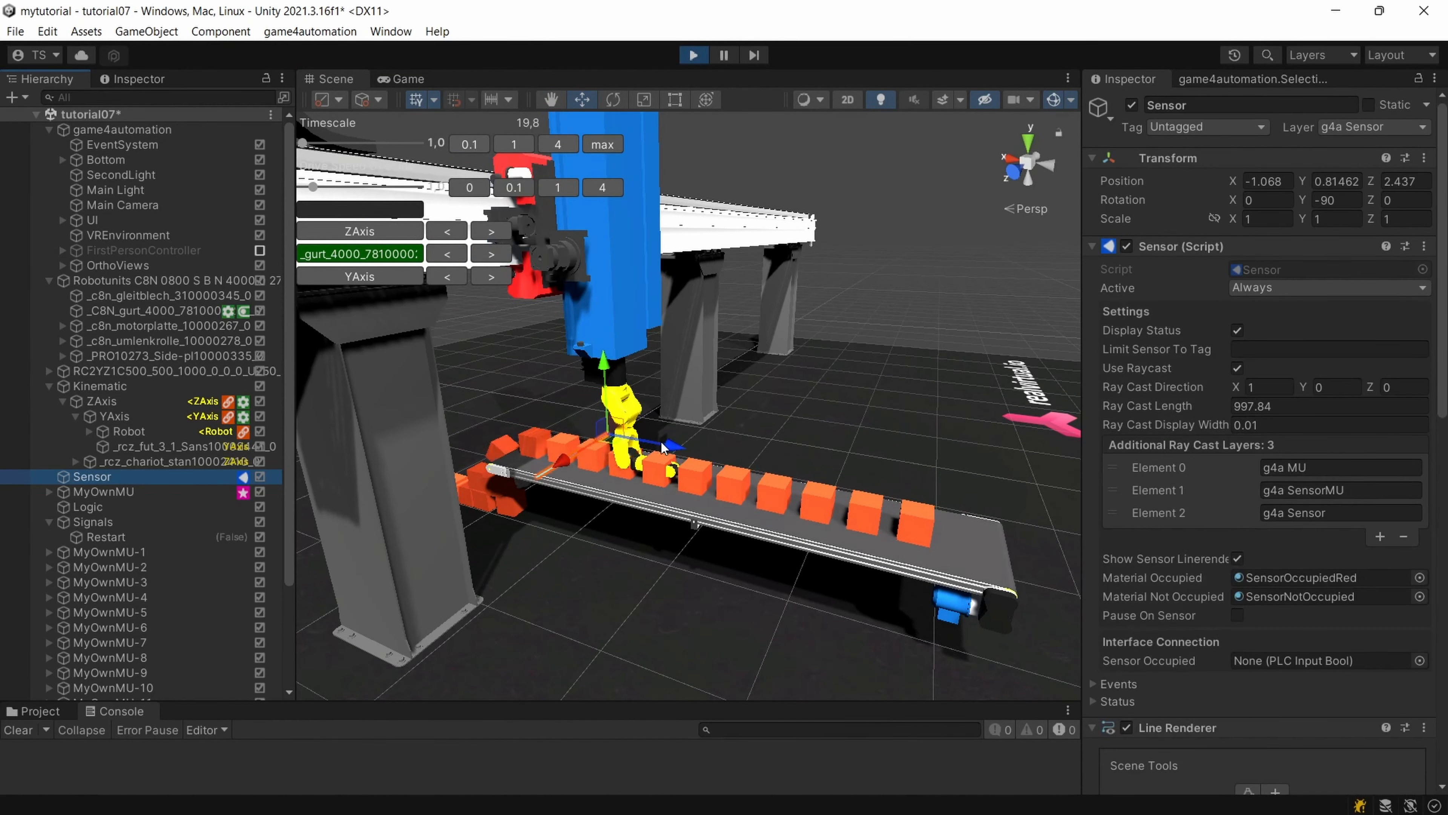
middle_drag(654, 431, 536, 520)
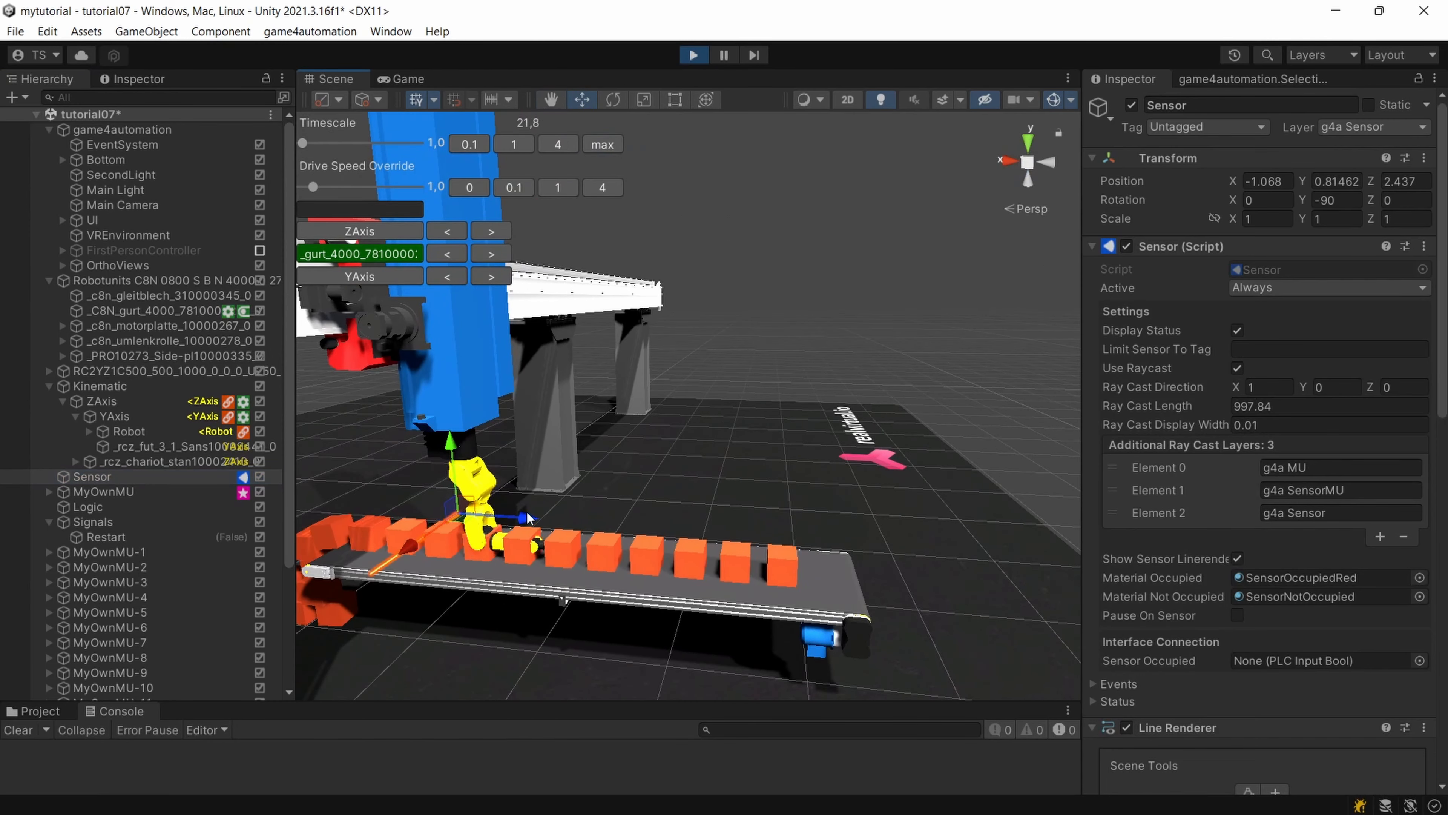
drag(536, 520, 645, 529)
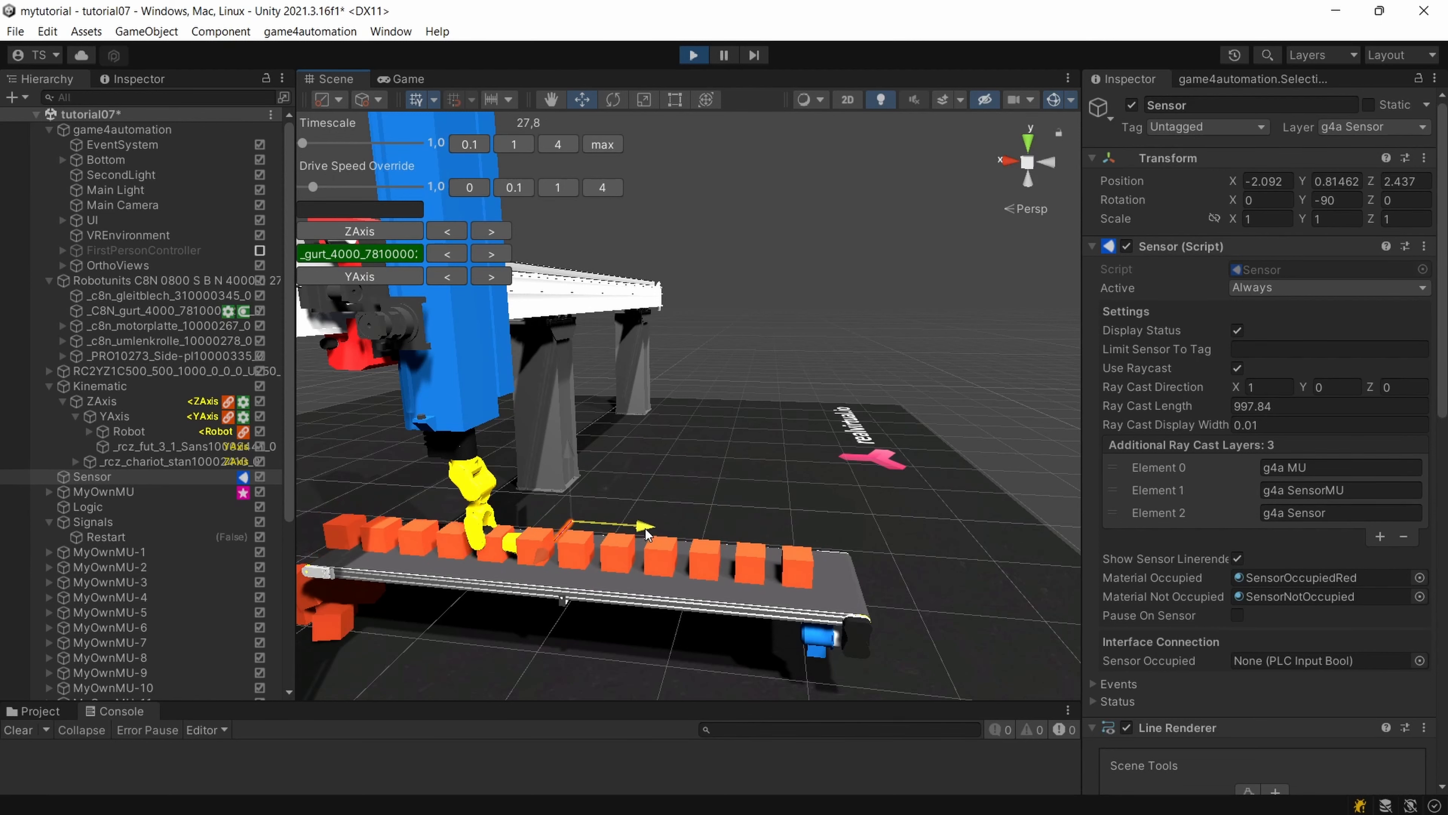
right_drag(586, 517, 714, 517)
middle_drag(714, 518, 924, 506)
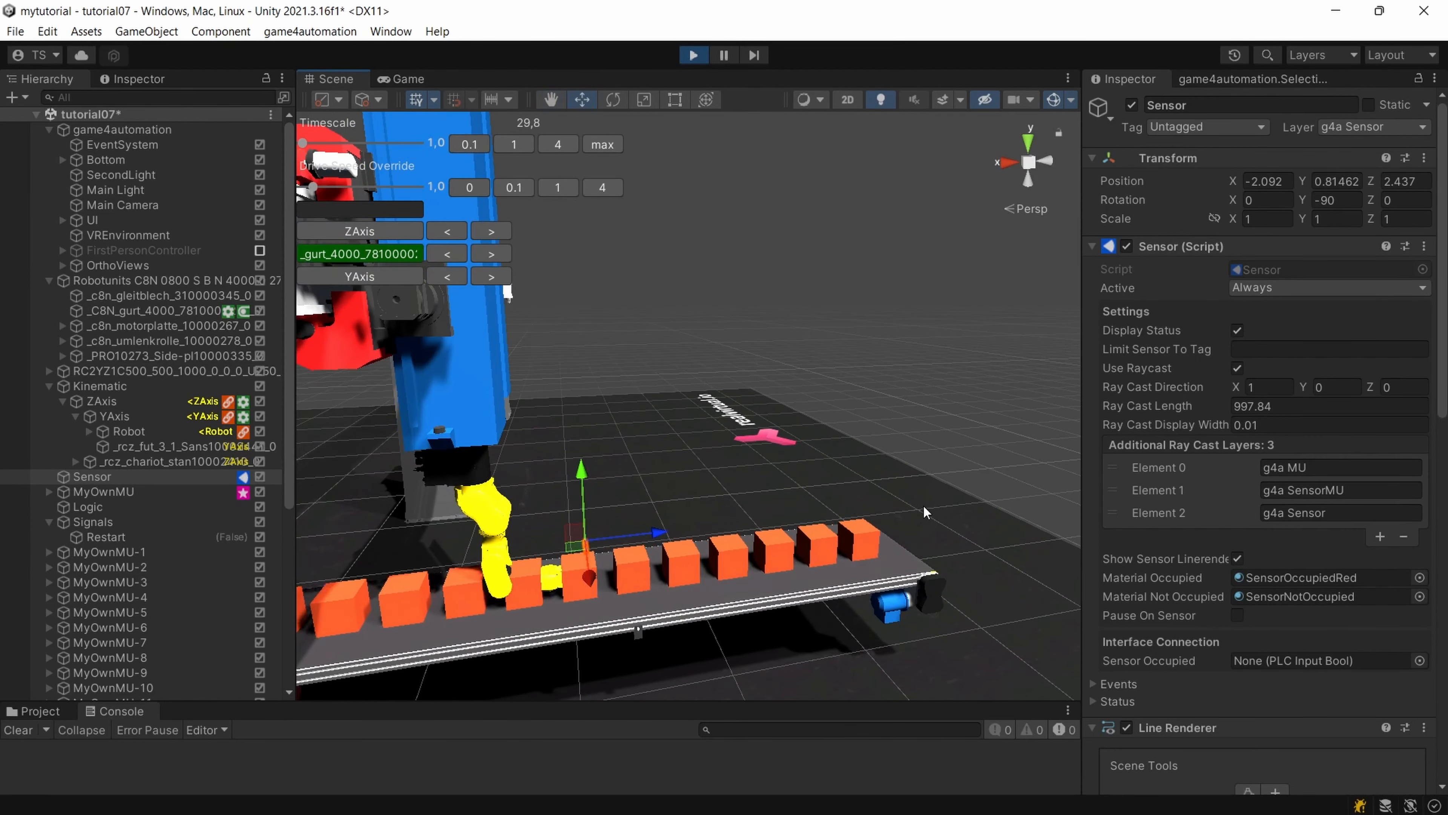
Copy the Sensor's world position during the simulation, stop the simulation and paste the position back onto the Sensor.
right_drag(832, 510, 661, 563)
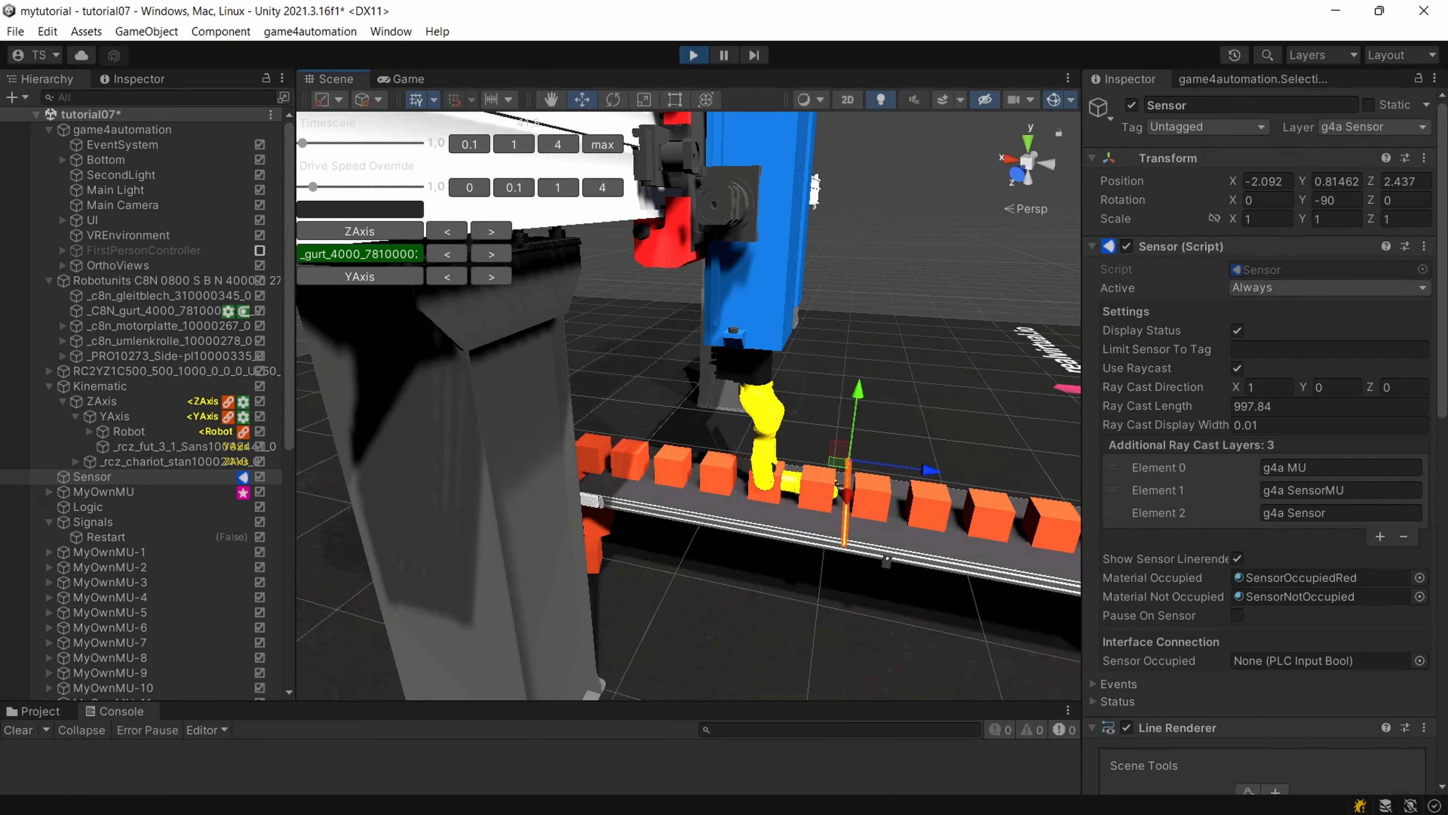
click(1424, 157)
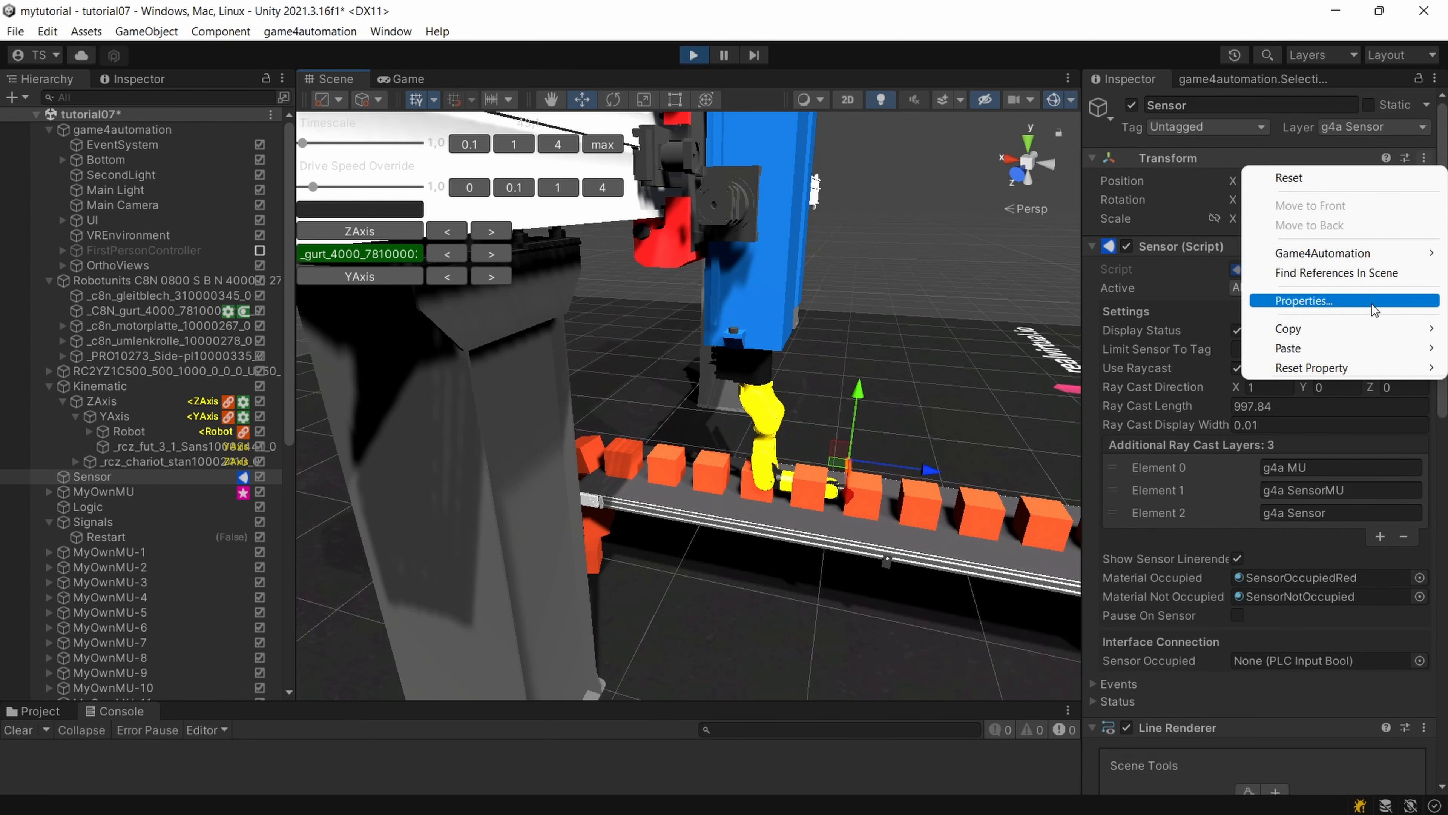
mouse_move(1356, 334)
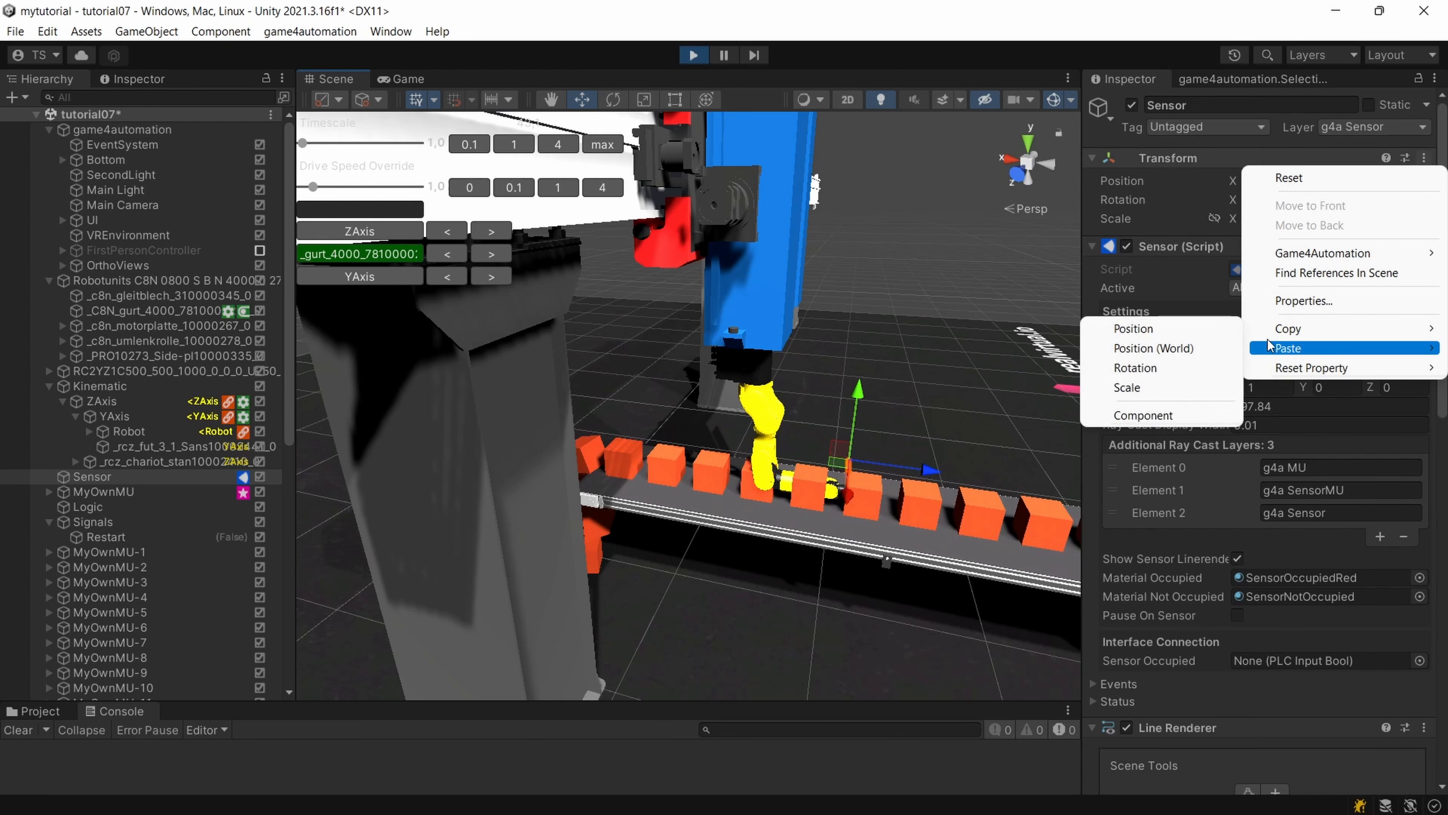
click(1133, 352)
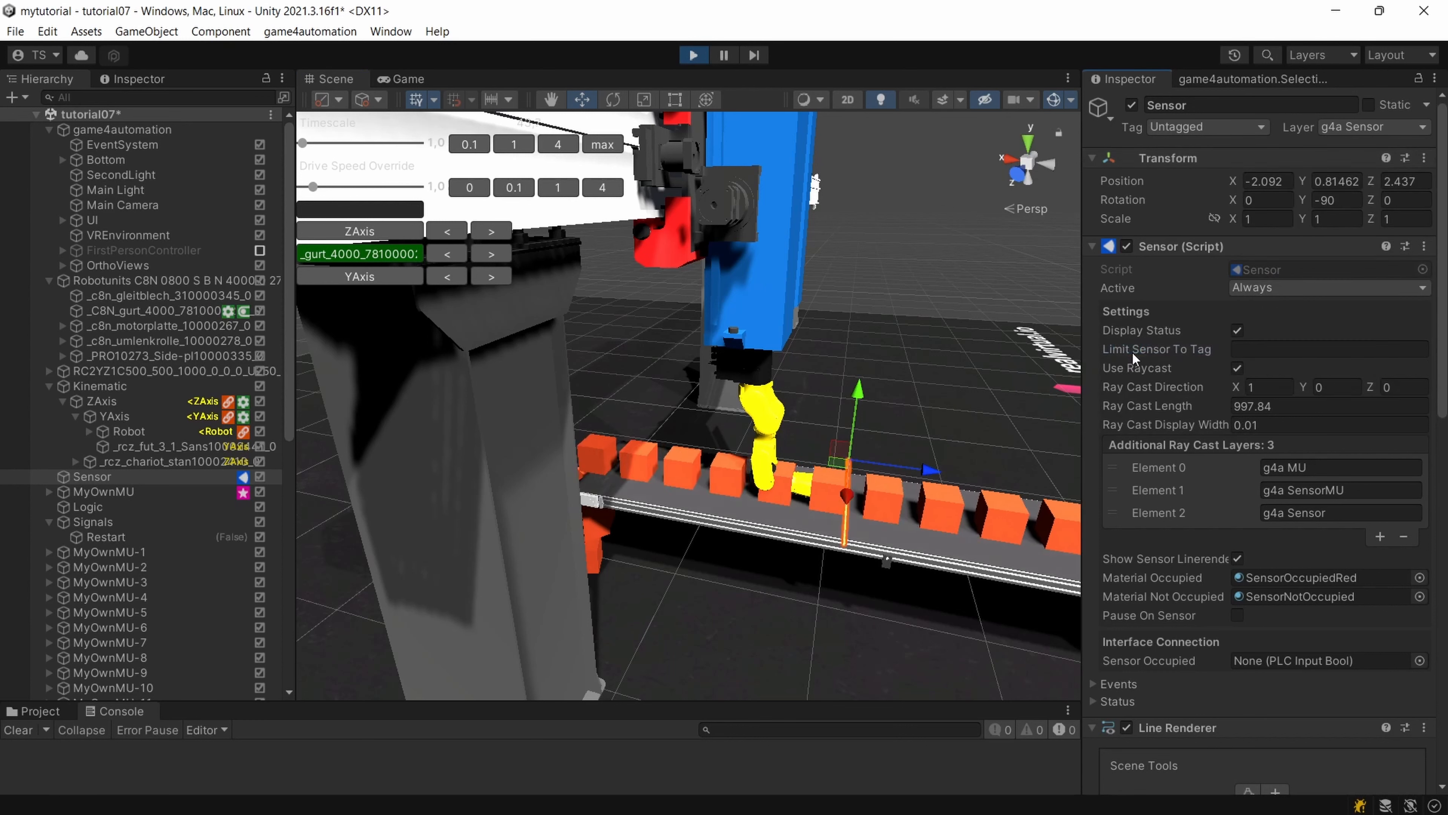
click(694, 55)
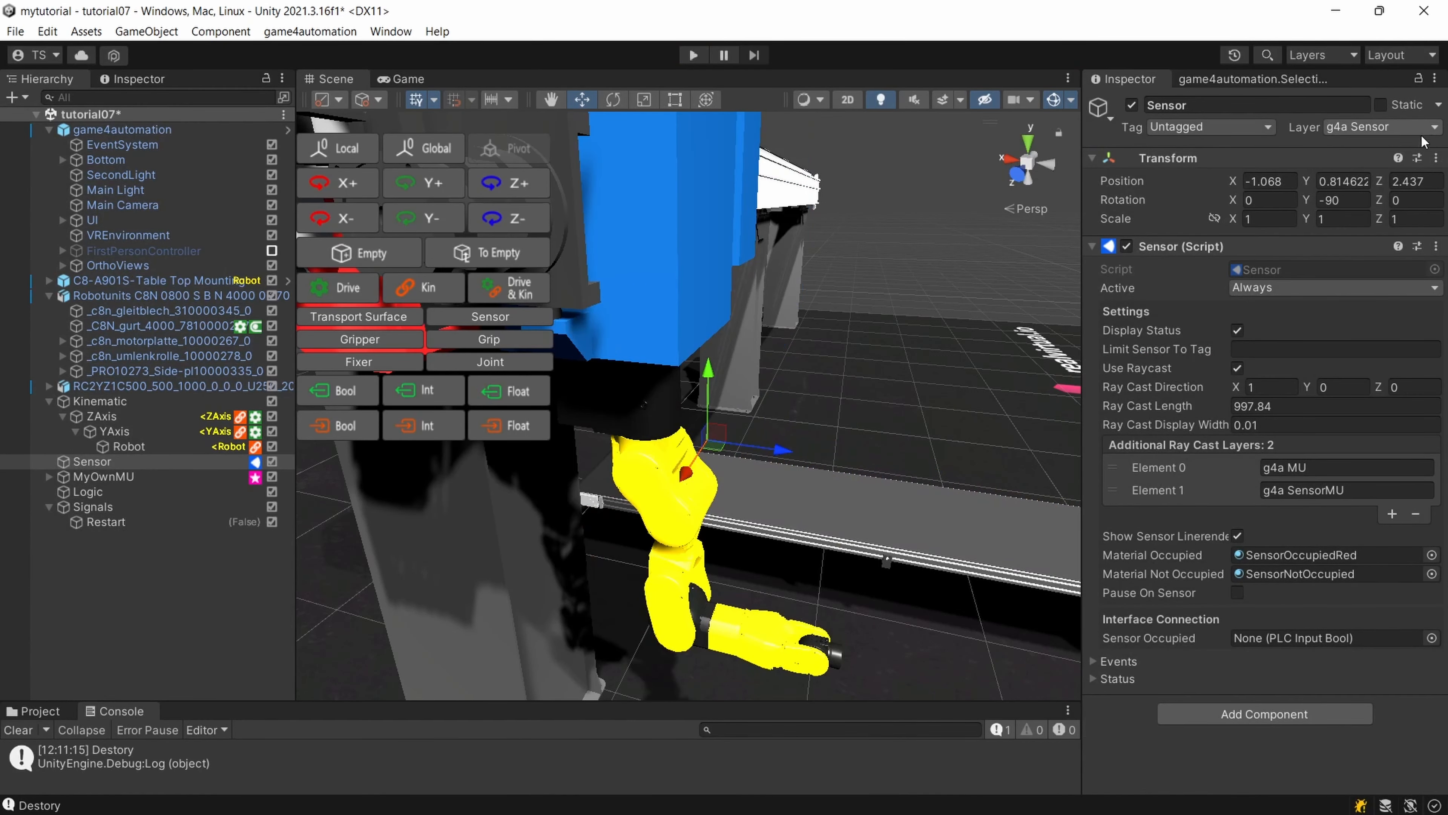
click(1436, 158)
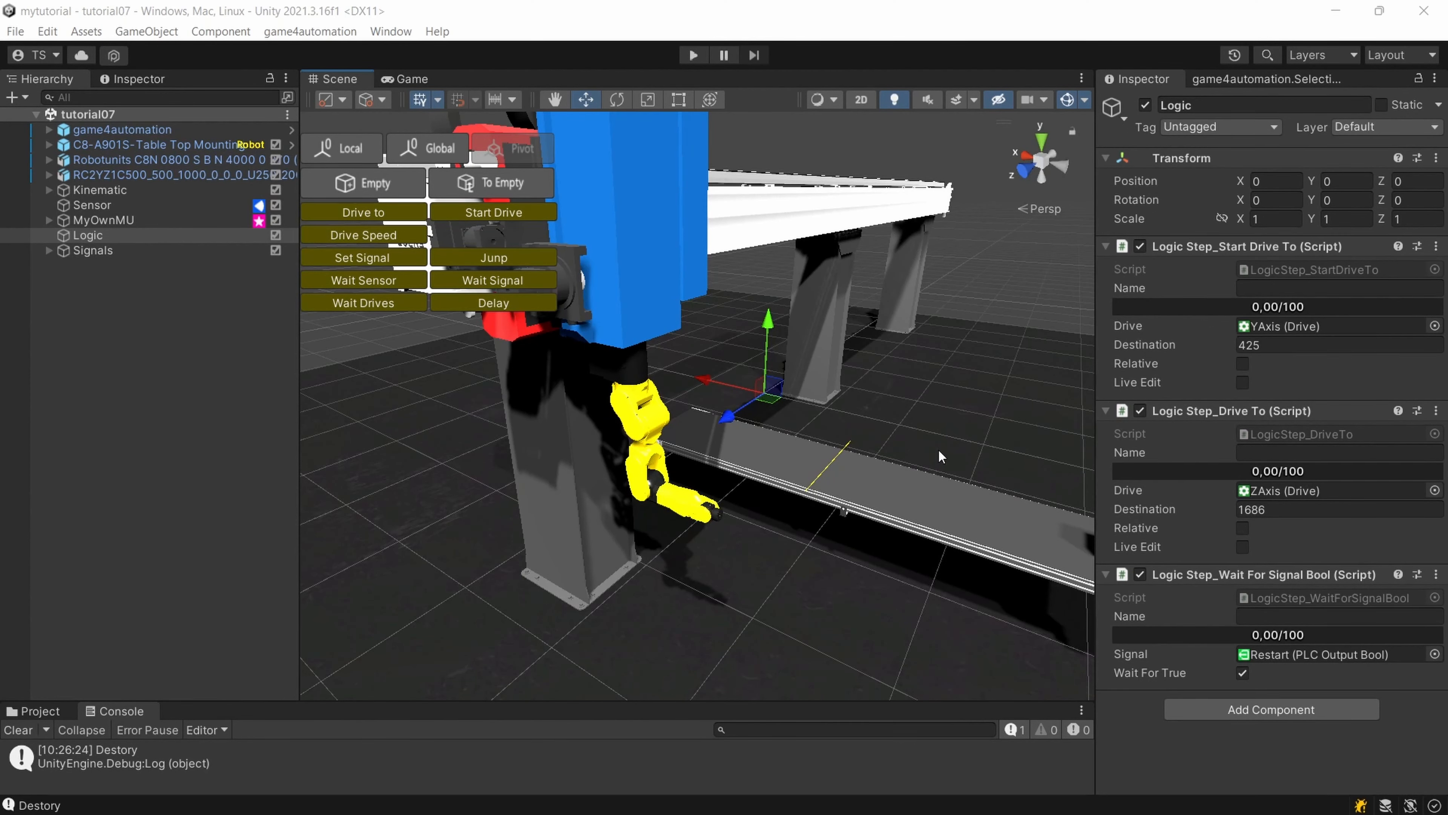
Run the simulation to check the robot and the repositioned sensor at the conveyor, and stop it.
click(693, 55)
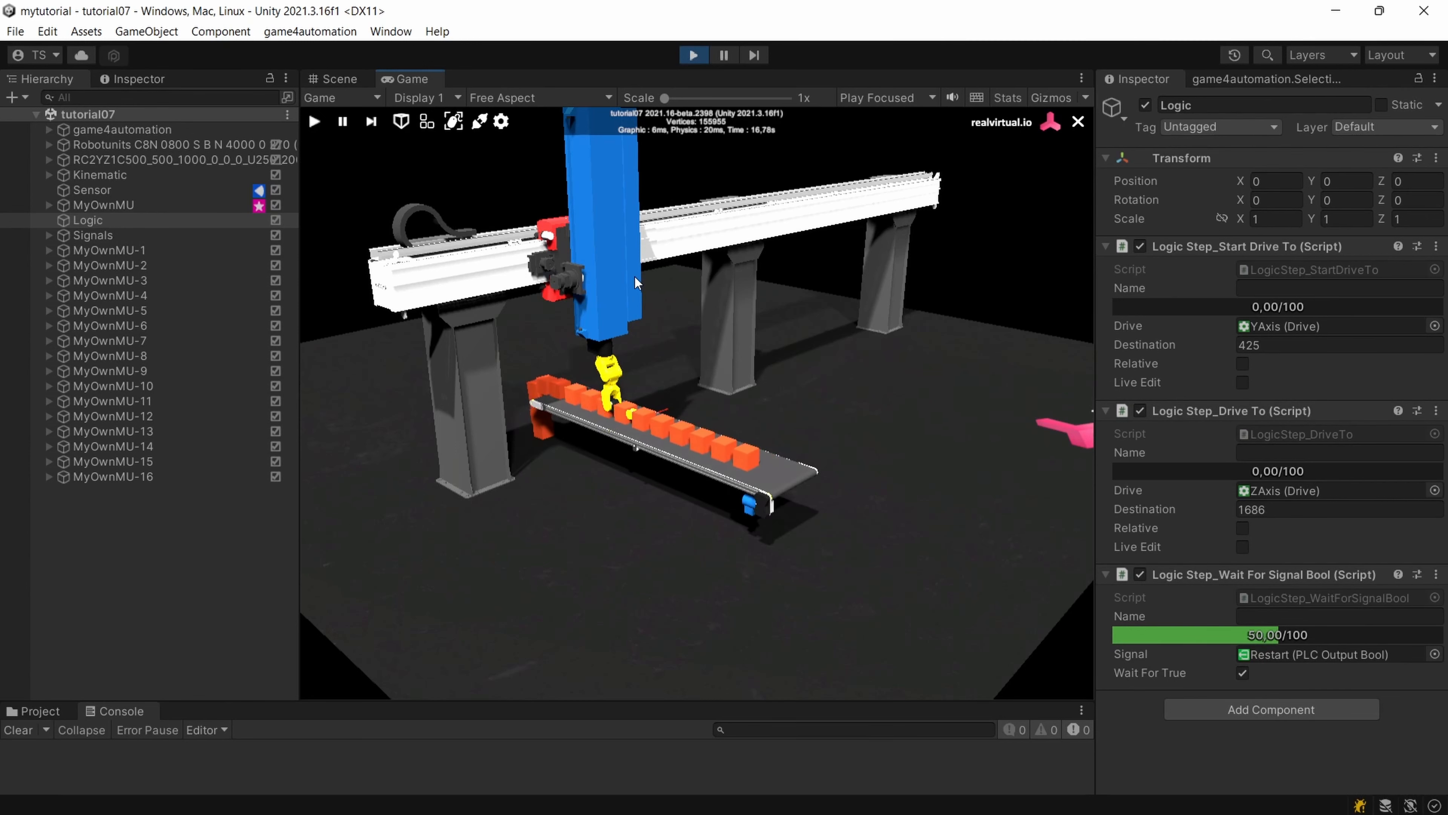
scroll(634, 276, up, 3)
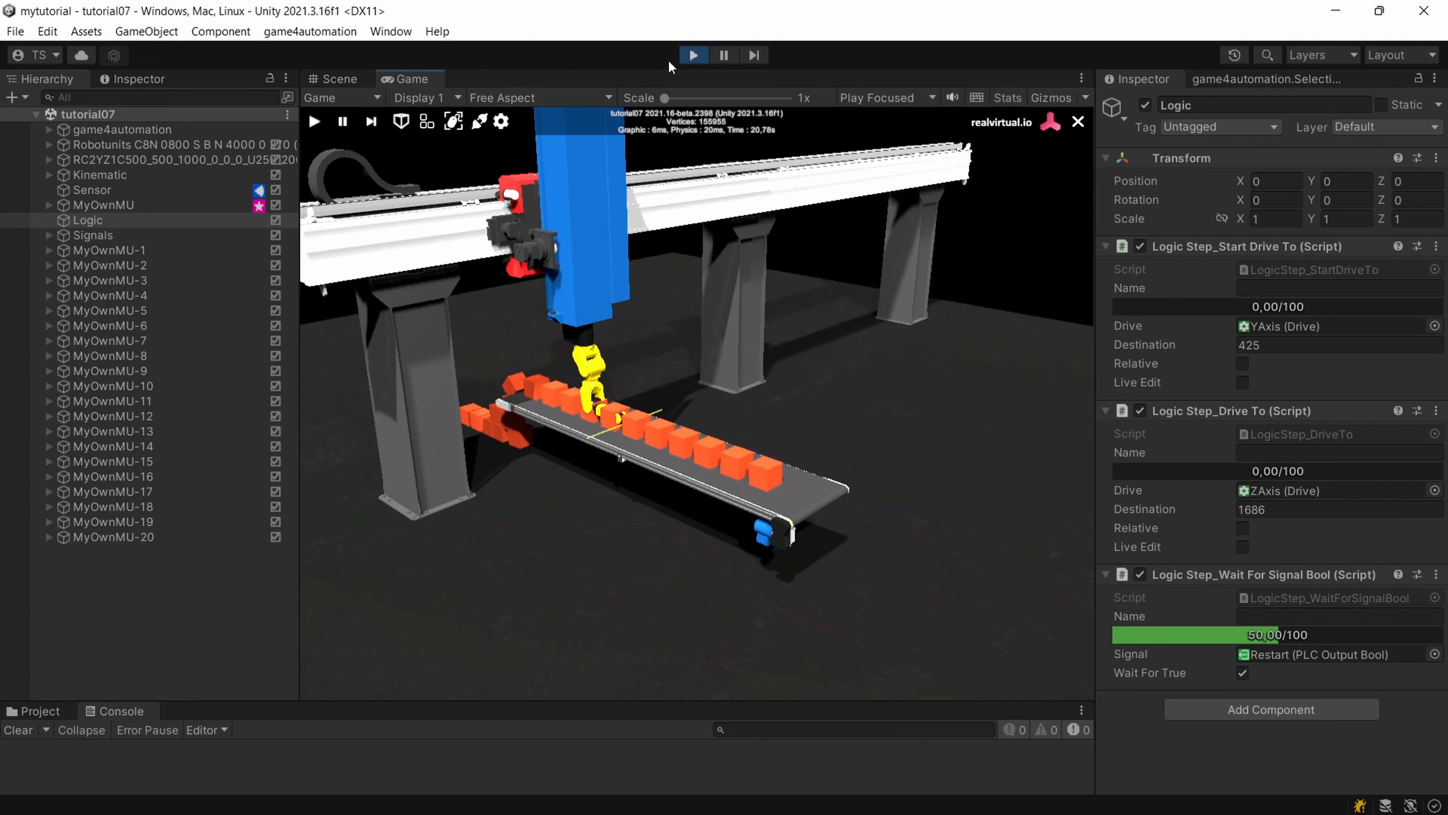
click(694, 56)
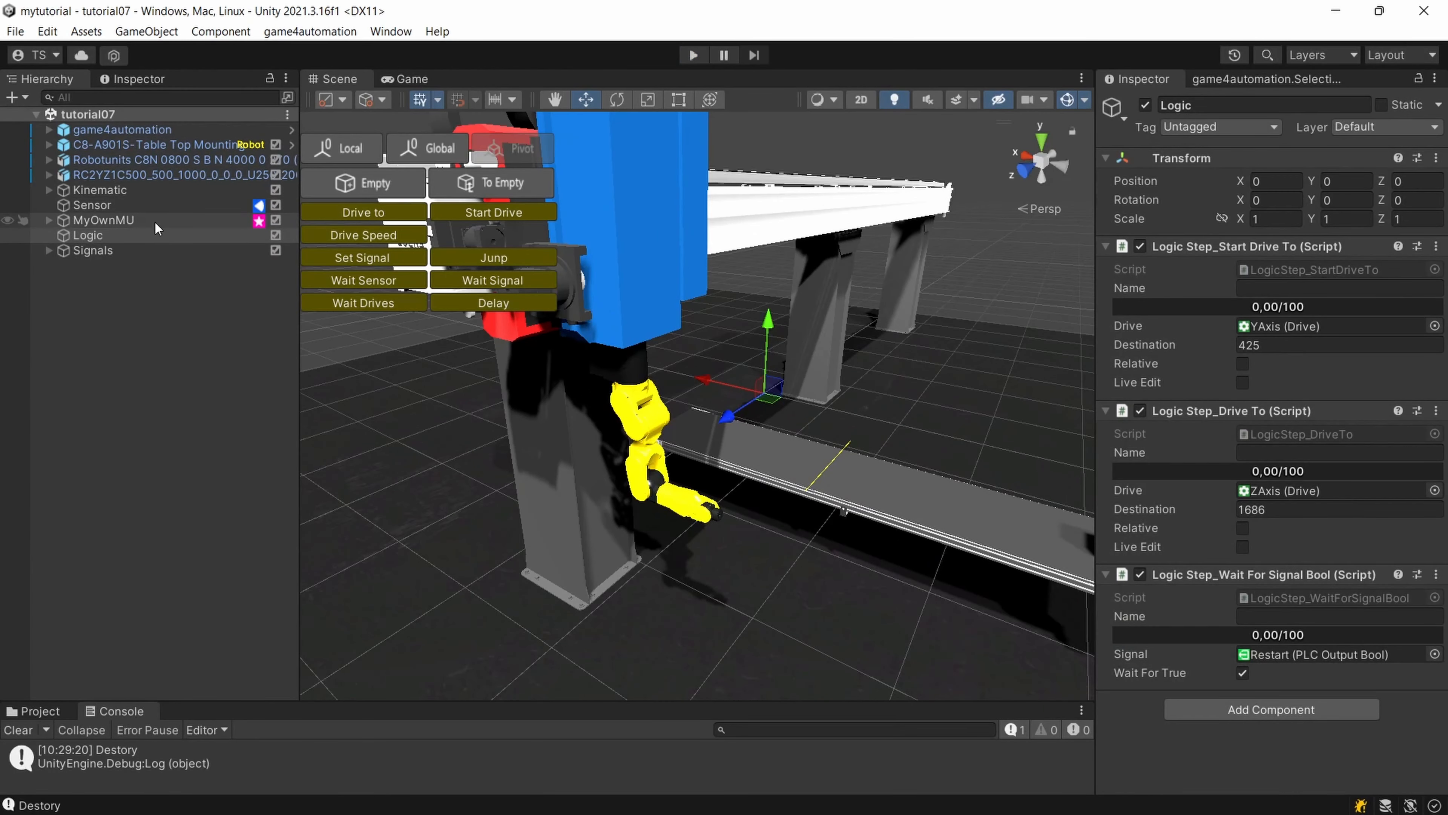
Rename the Logic object to LogicHandling.
click(105, 237)
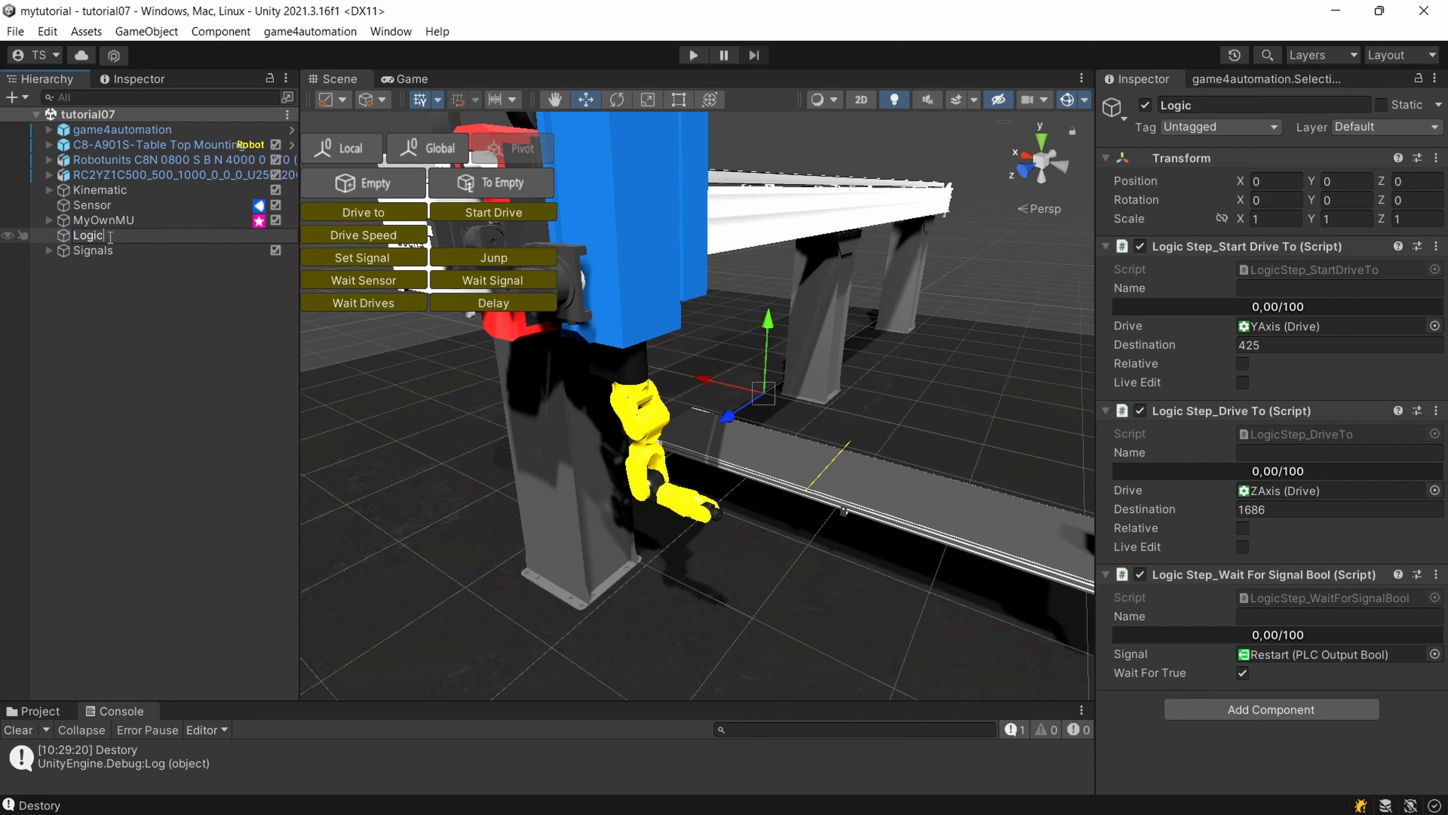
text(Handling)
key(Return)
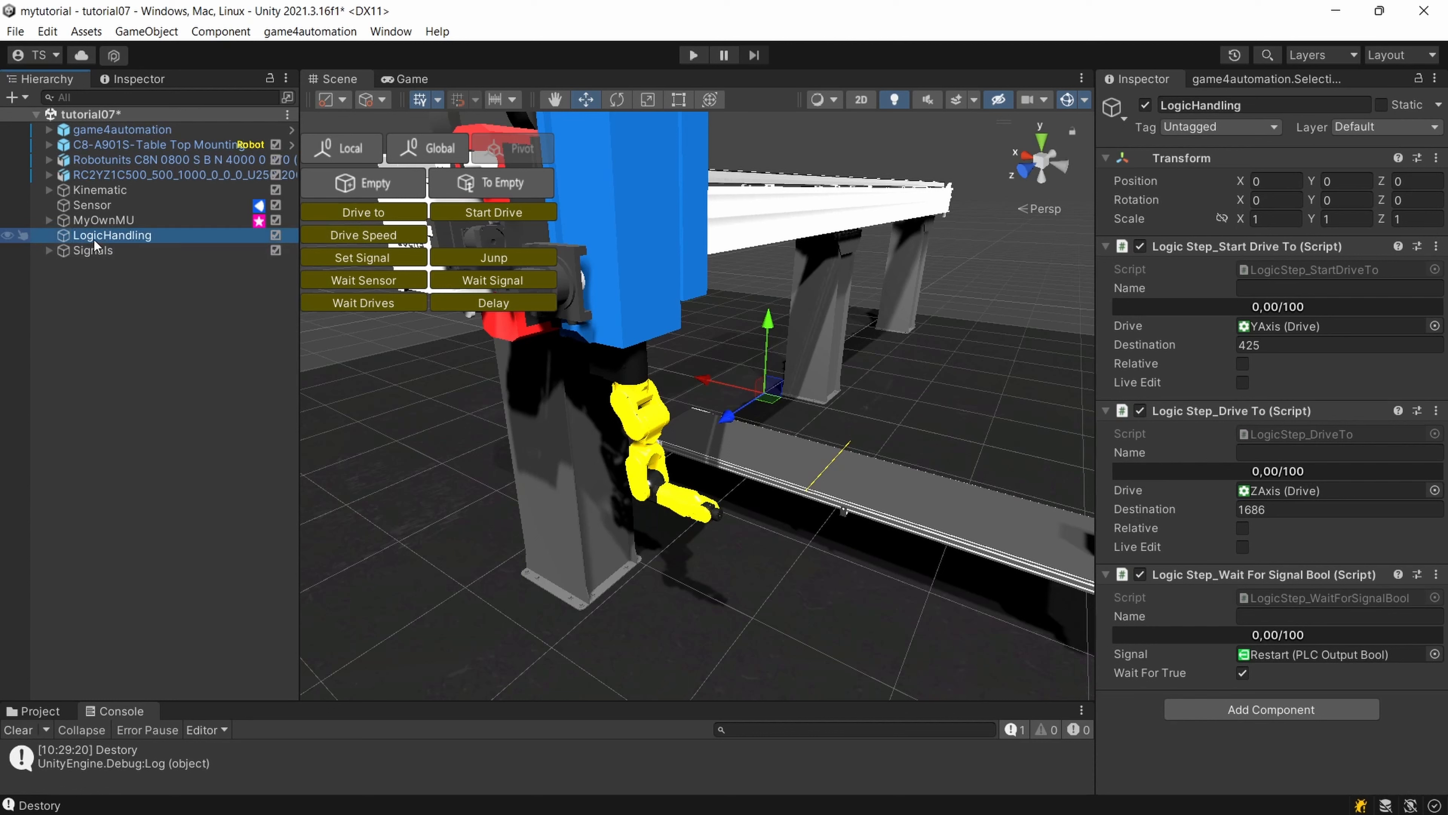
Create an empty object named LogicConveyor at the scene root, placed between LogicHandling and Signals.
click(94, 114)
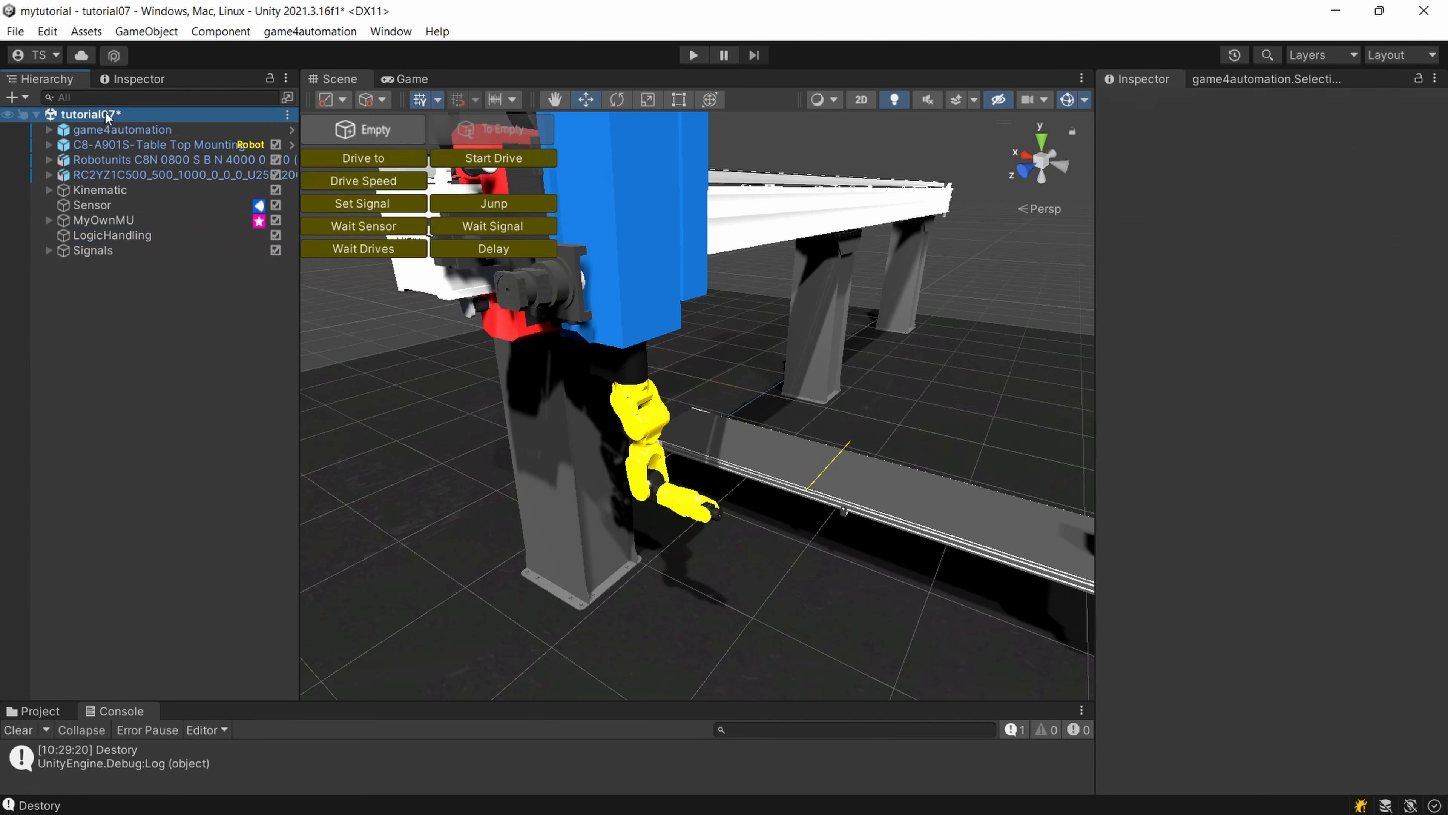
click(363, 135)
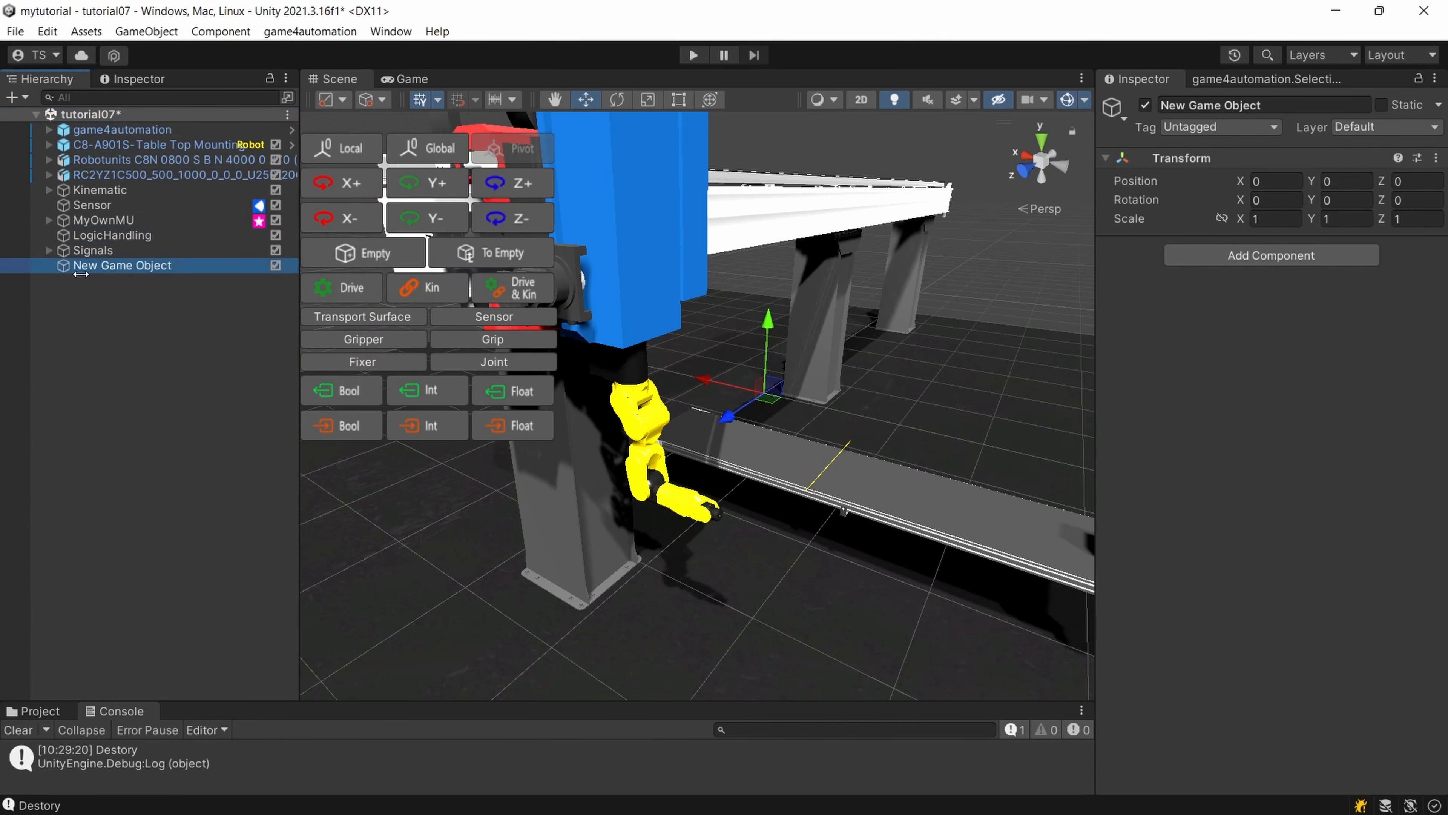
click(97, 299)
mouse_move(118, 269)
mouse_down()
mouse_move(123, 239)
mouse_move(114, 251)
mouse_up()
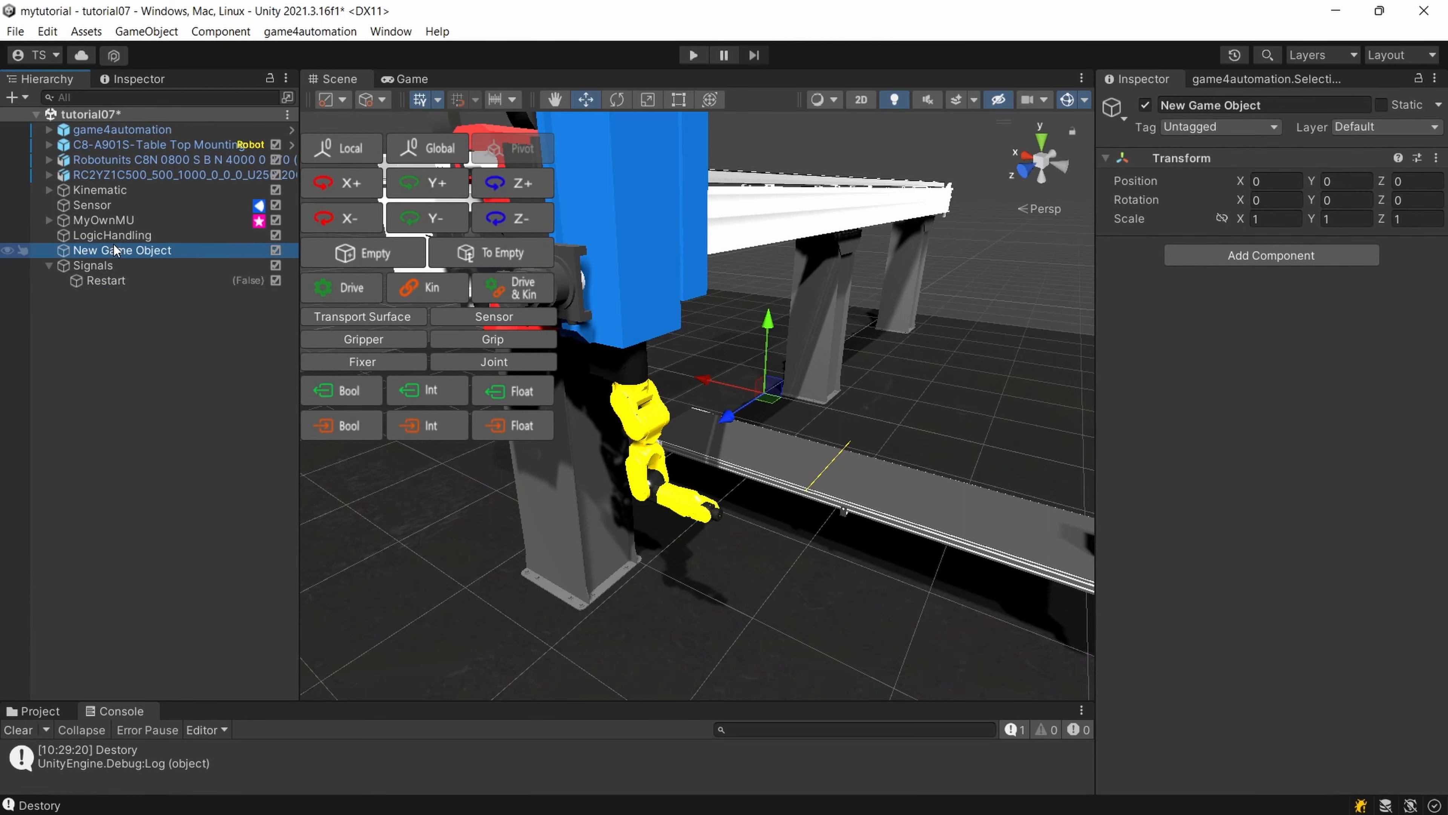
click(114, 250)
text(LogicCo)
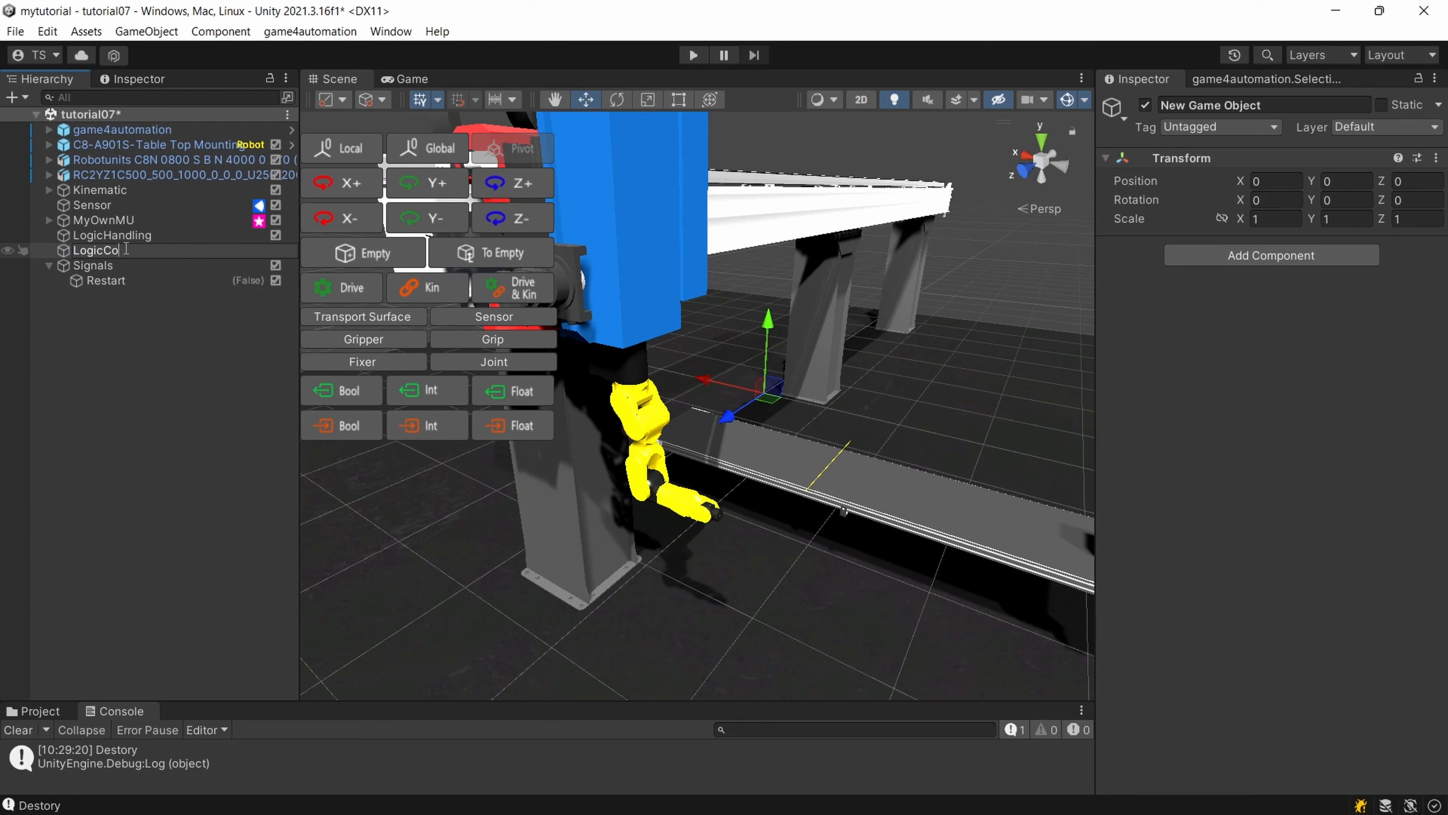
text(nveyor)
key(Return)
Add a PLC Input Bool signal named SensorOccupied under Signals.
scroll(845, 398, down, 3)
middle_drag(843, 397, 745, 385)
scroll(784, 481, up, 2)
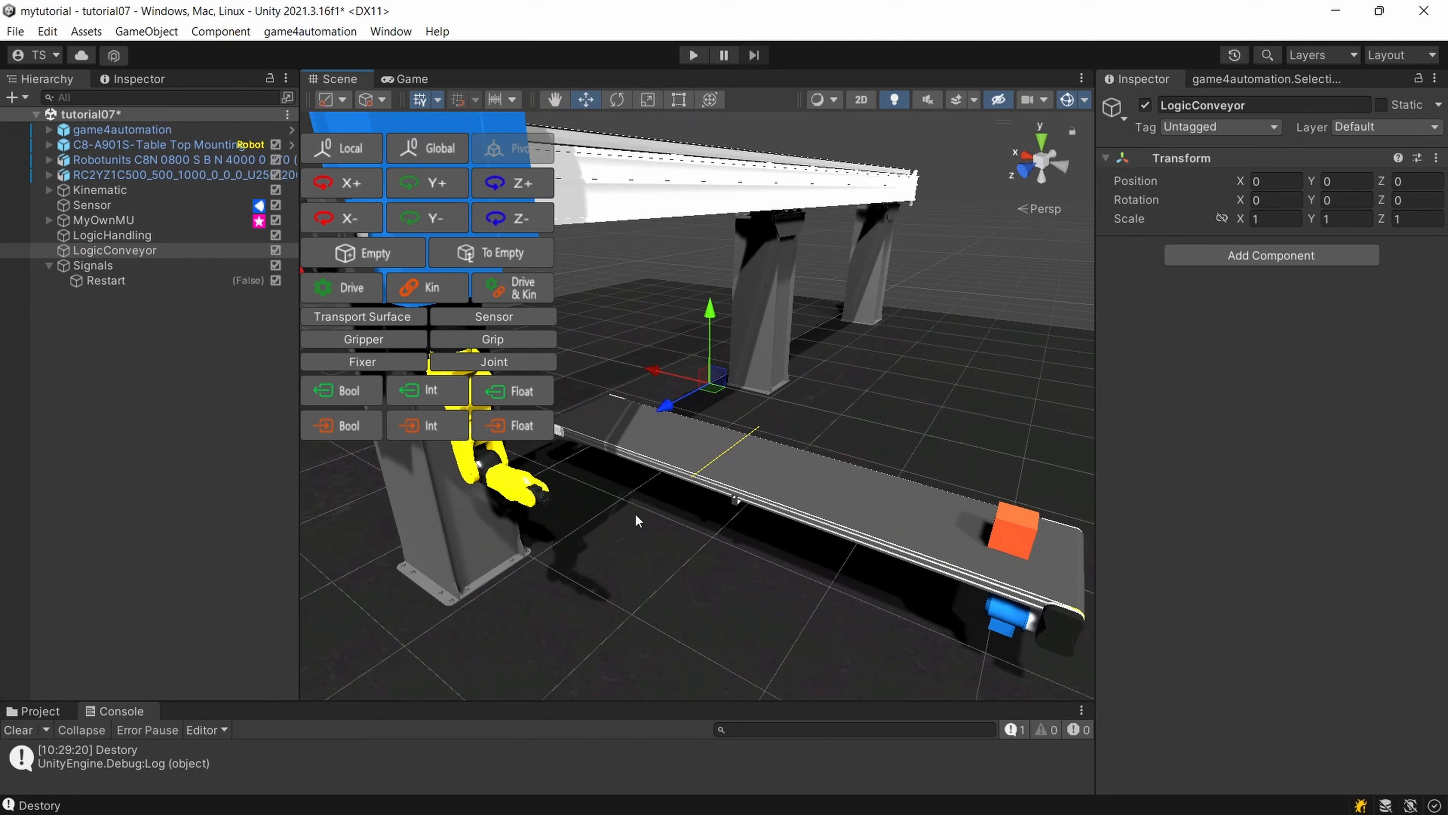
click(171, 267)
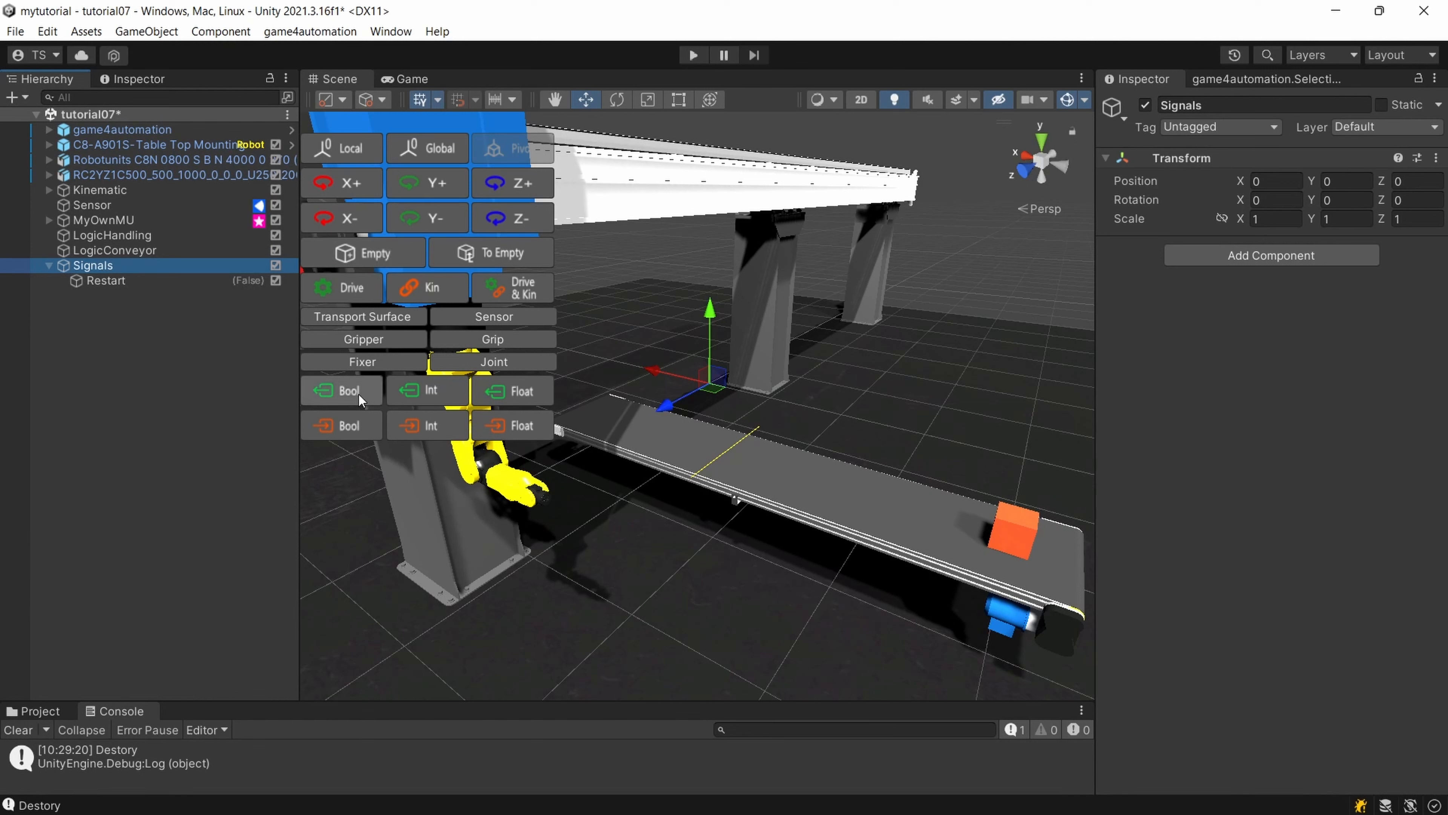
click(343, 427)
click(139, 295)
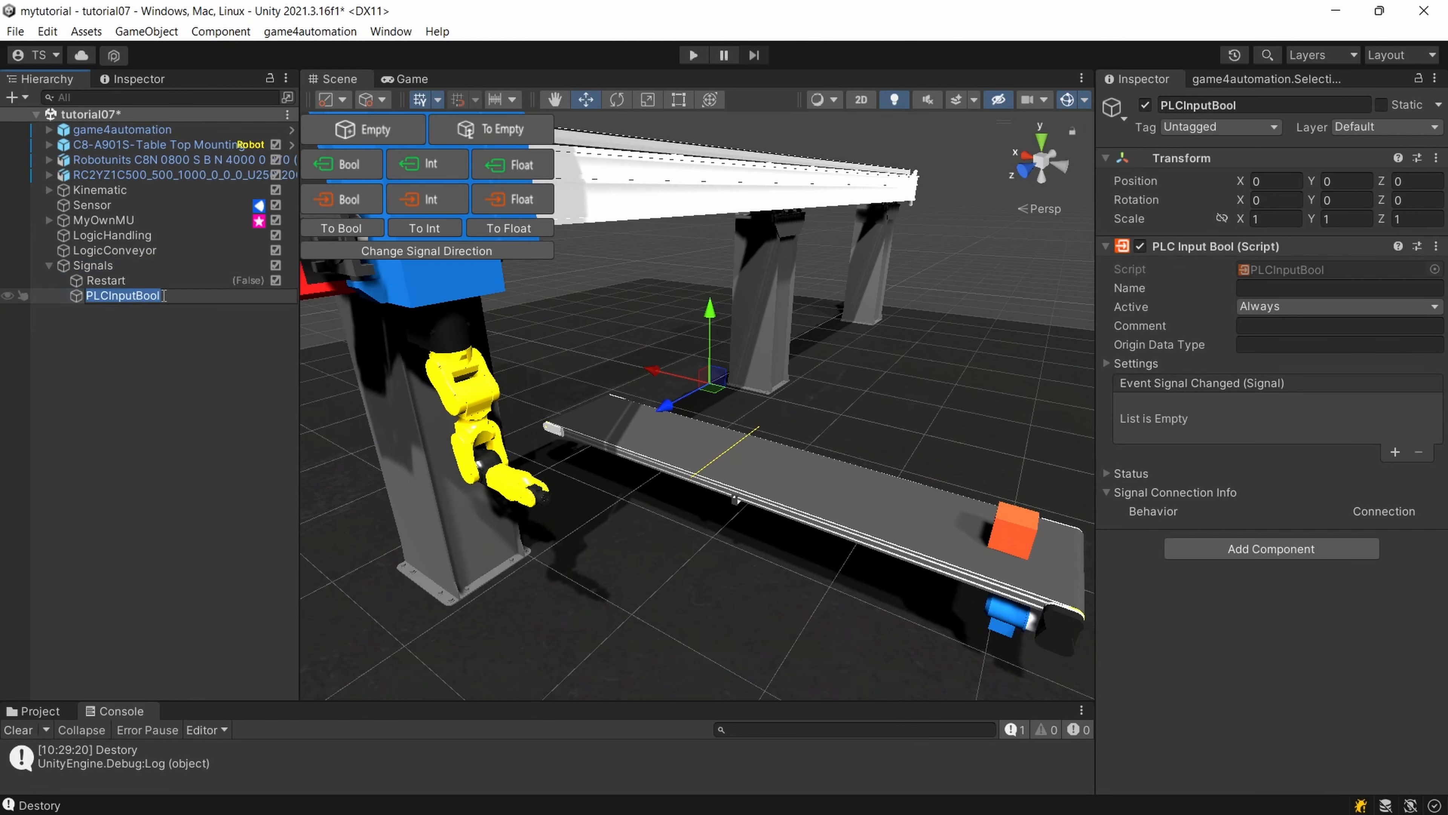
text(SensorOccupied)
key(Return)
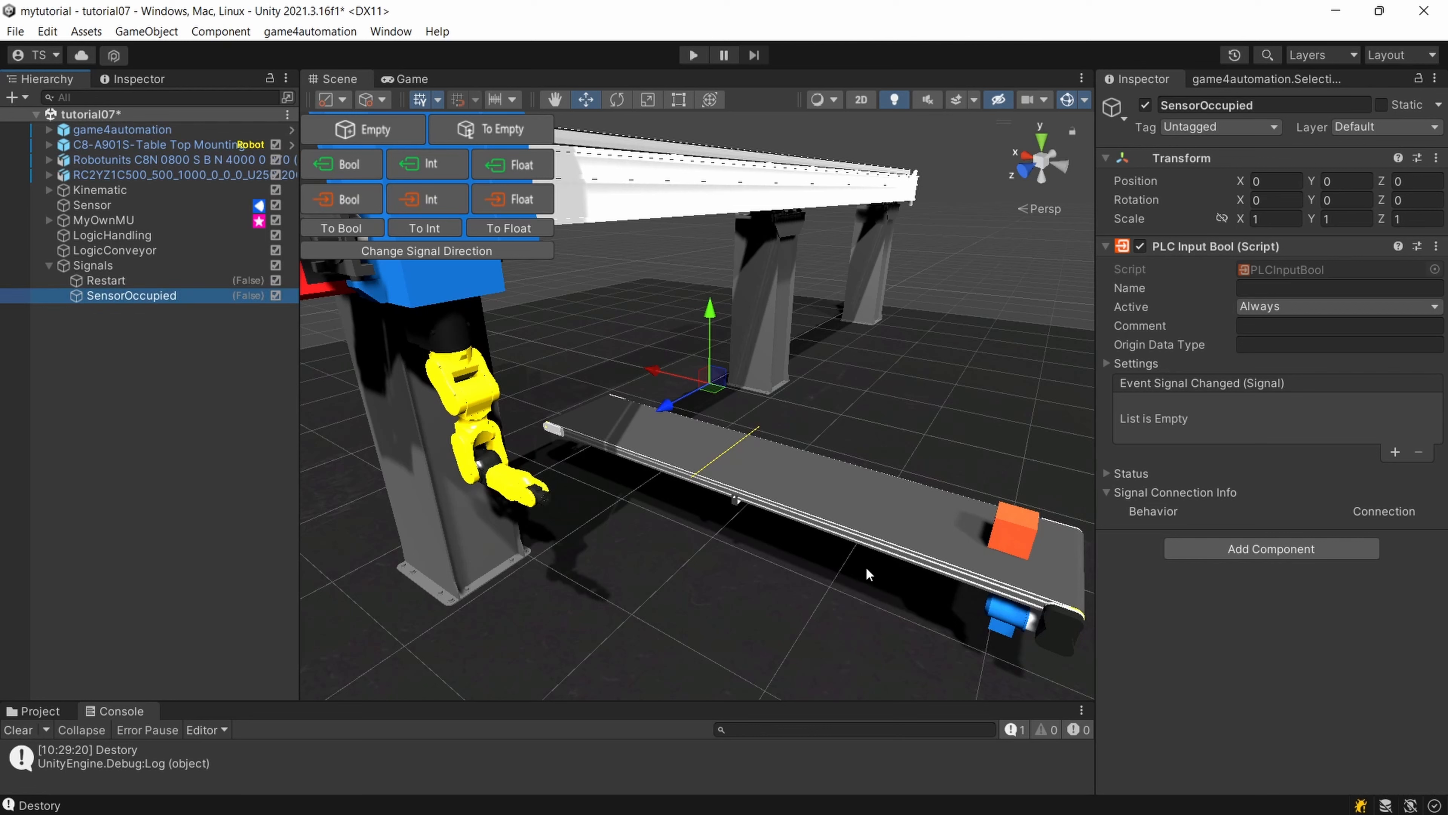
Assign the SensorOccupied signal to the Sensor Occupied interface connection of the Sensor.
click(99, 209)
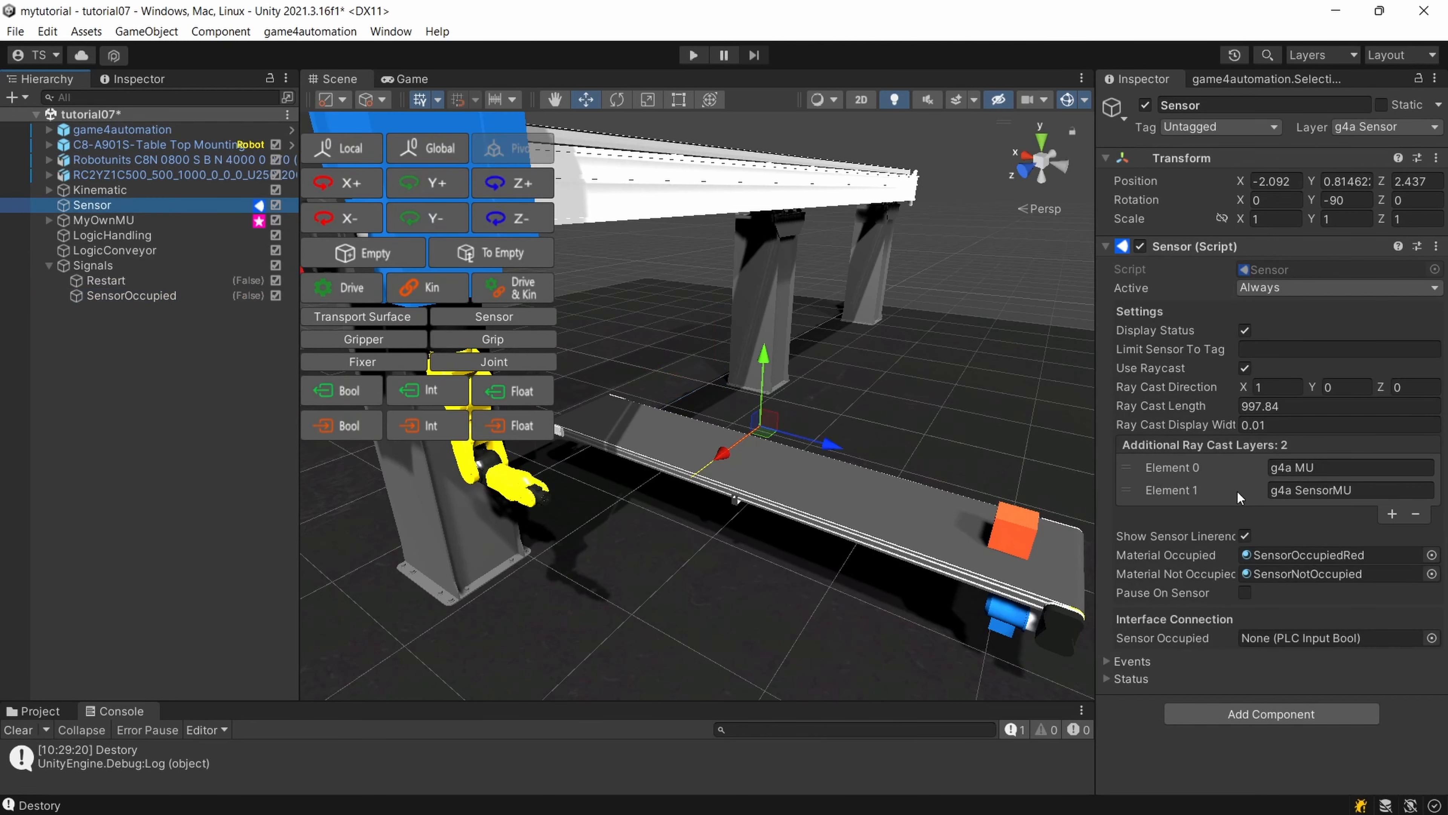
click(1431, 638)
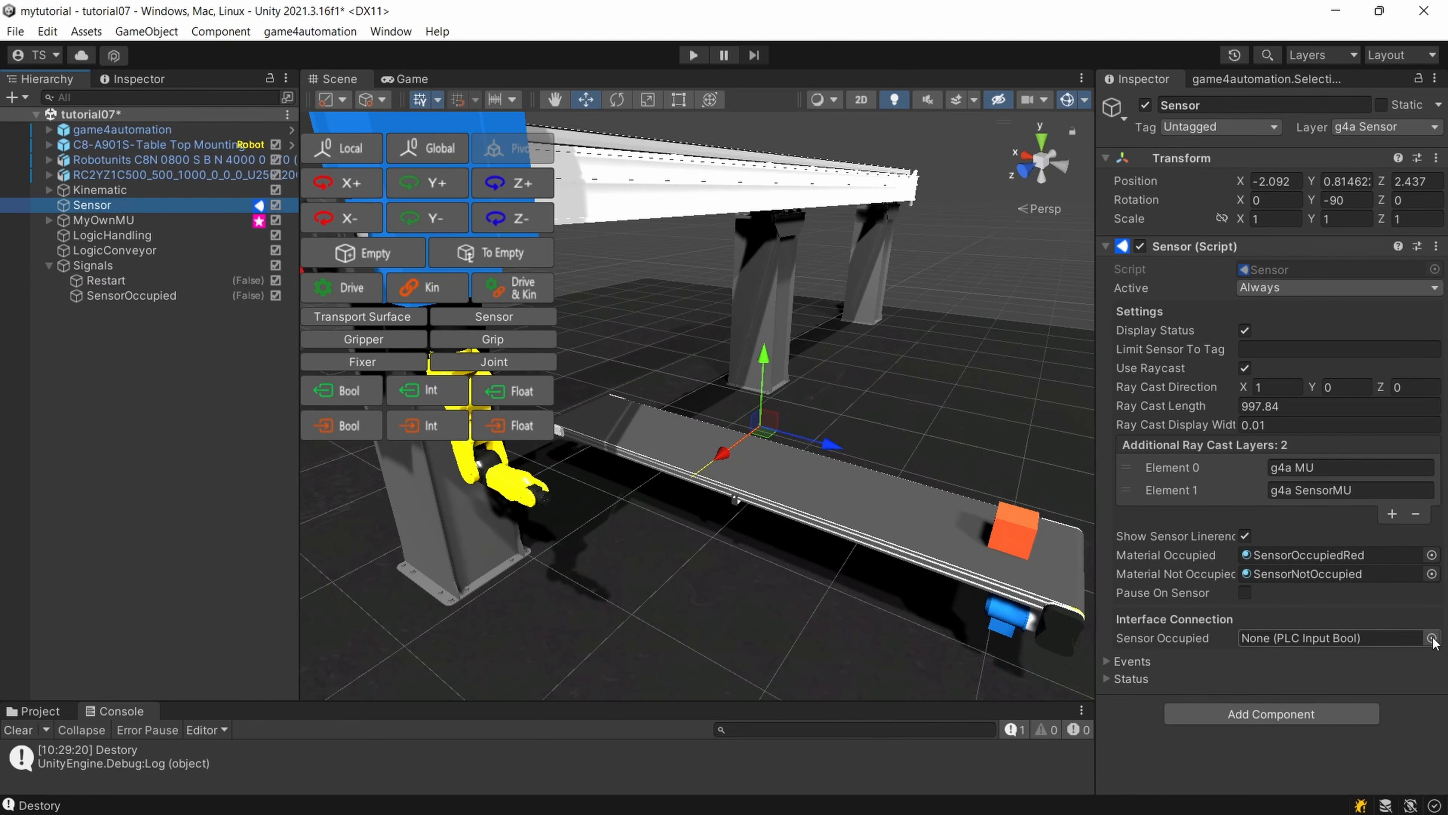
double_click(292, 134)
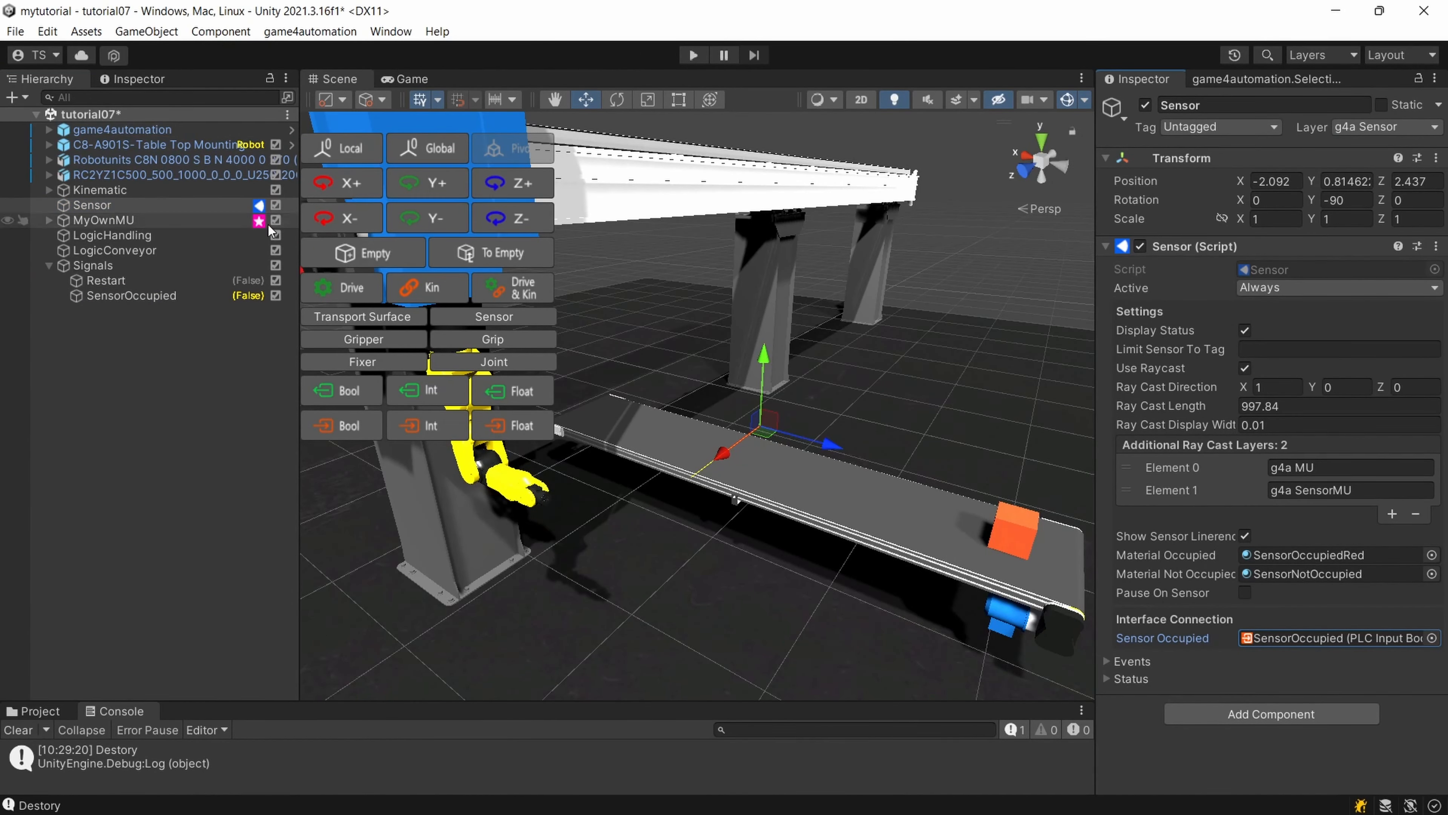
Add a Logic Step_Set Signal Bool component to LogicConveyor, with SensorOccupied as its signal and Set To True enabled.
click(125, 254)
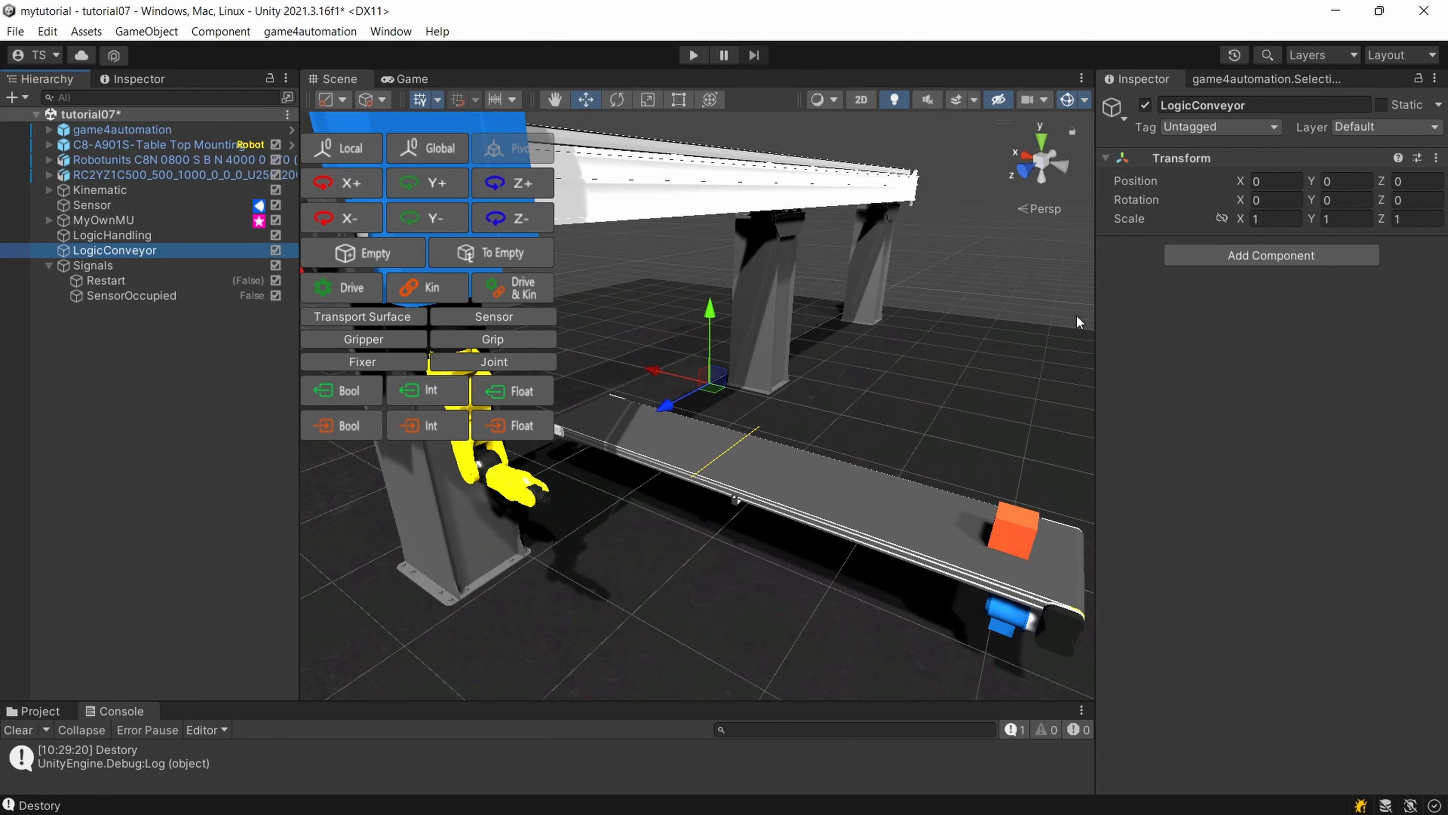
click(1259, 258)
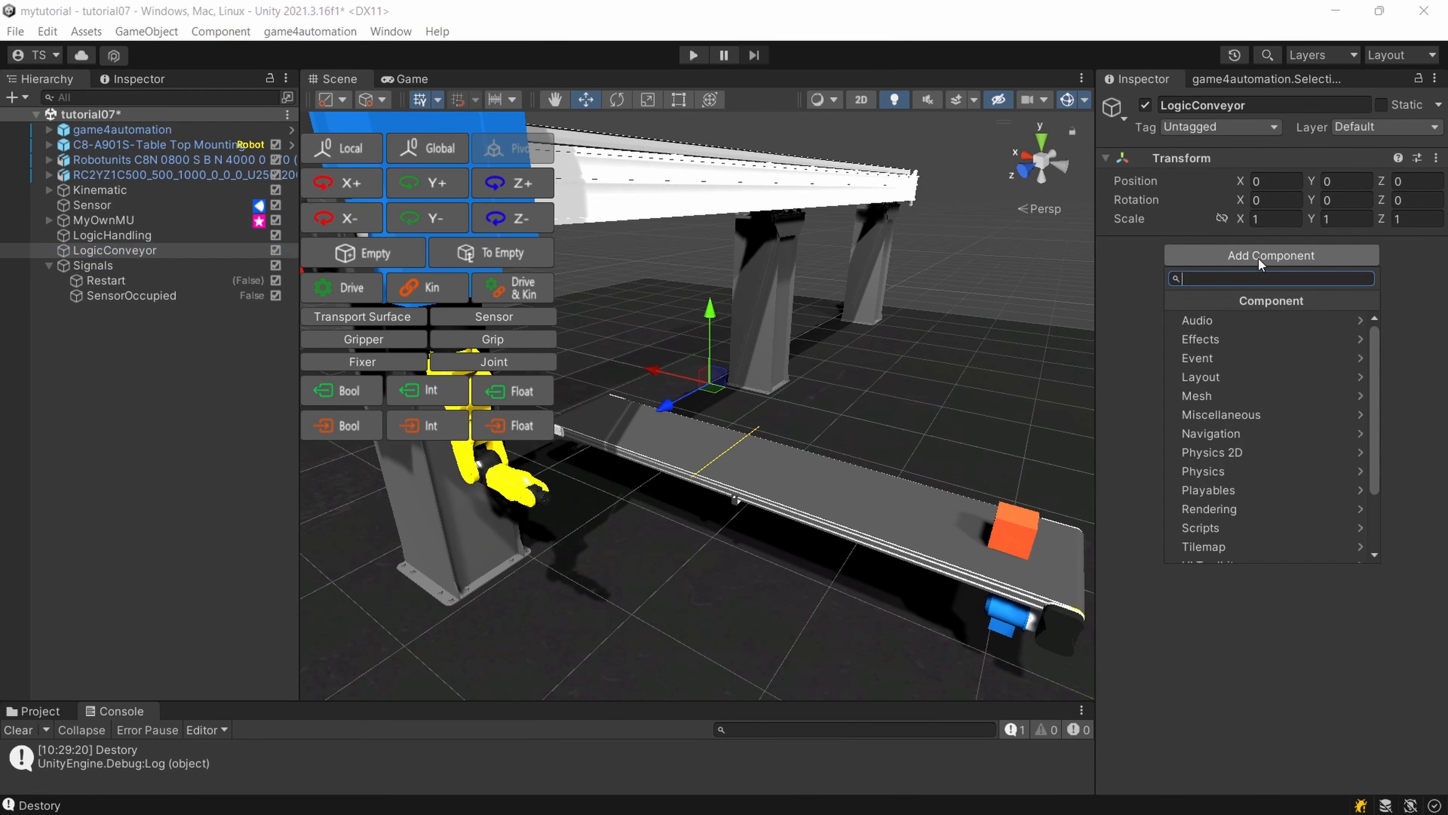
text(Logic)
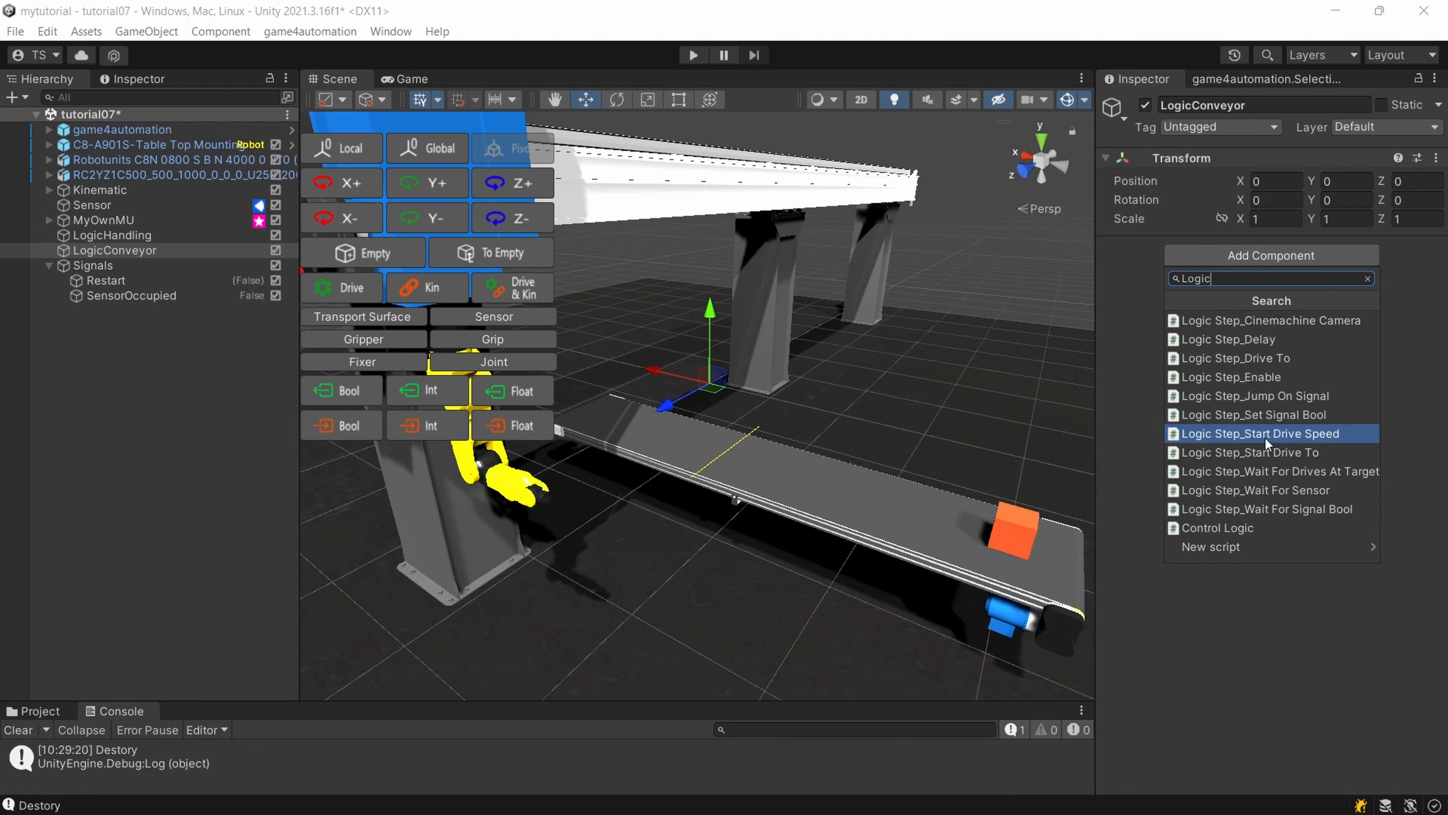
click(1262, 418)
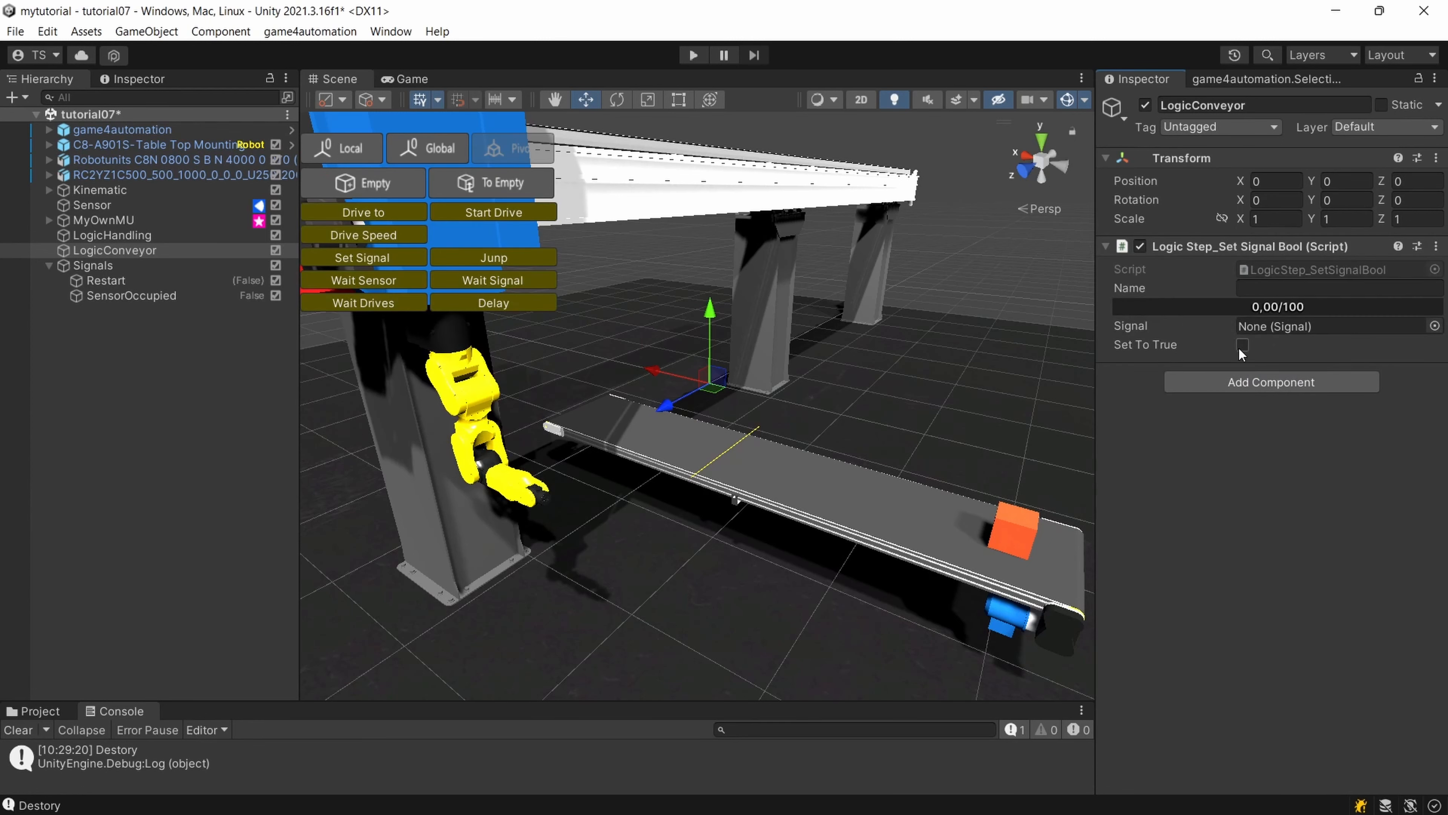
click(1435, 326)
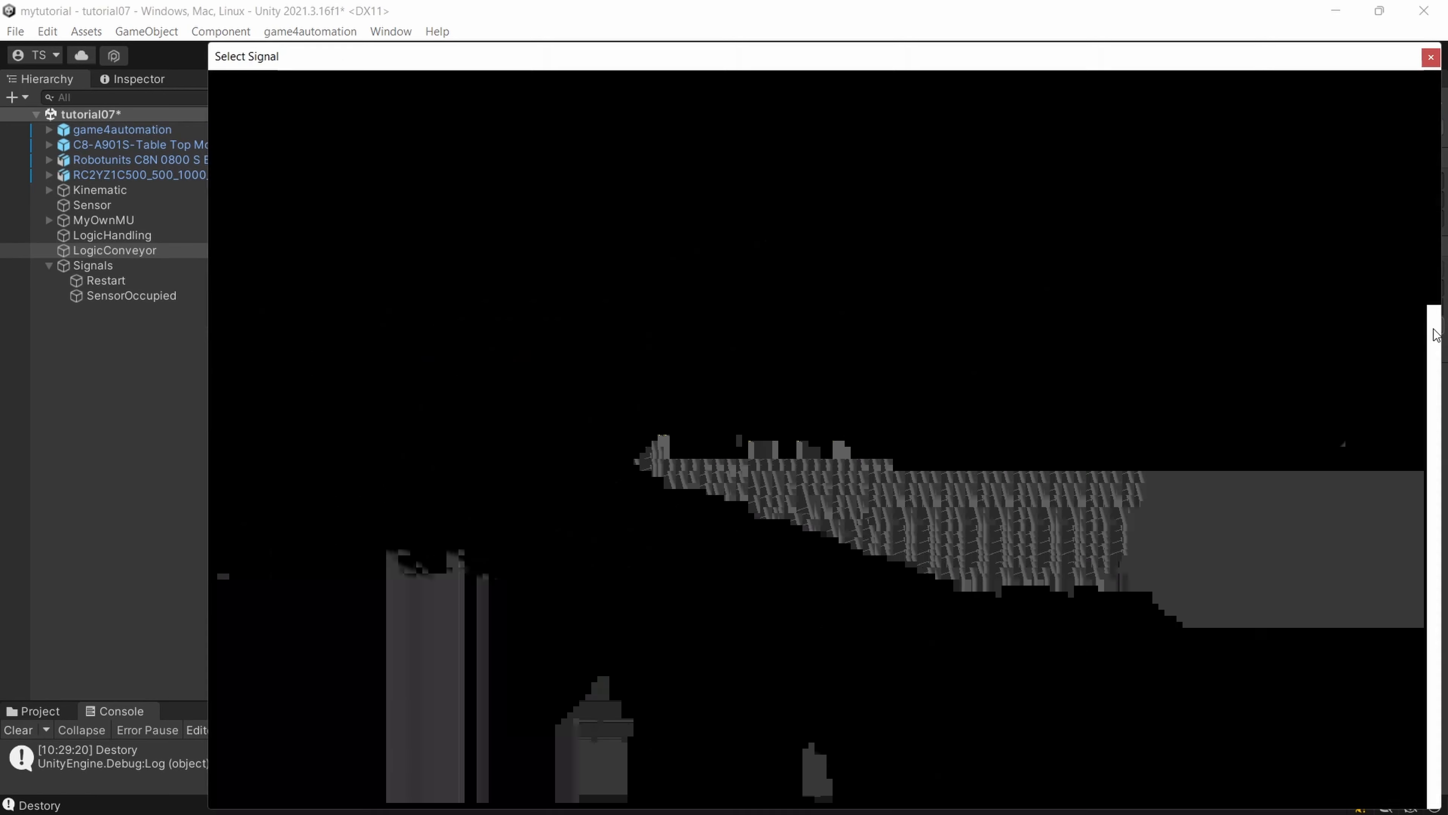
double_click(300, 149)
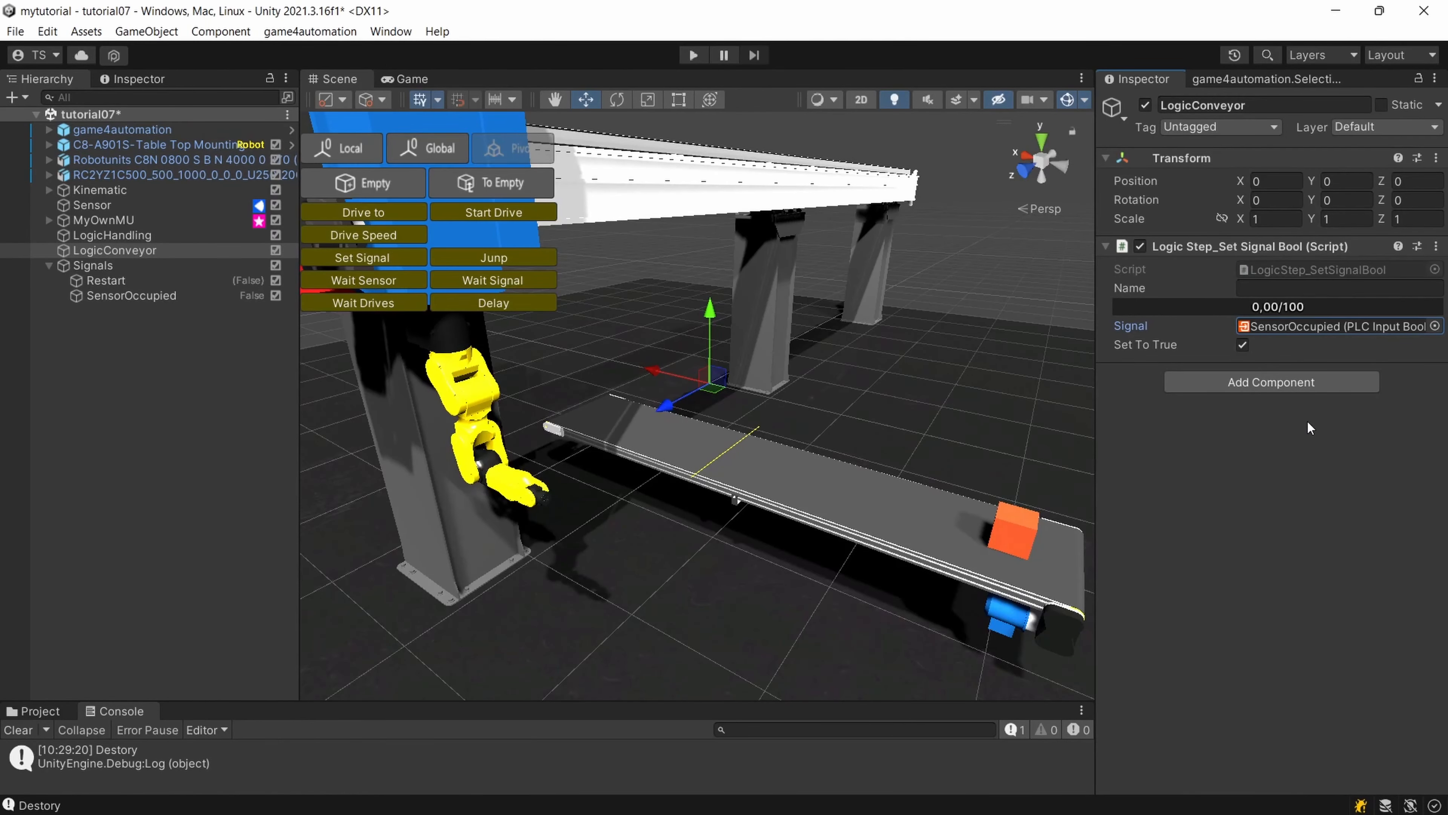
click(1248, 383)
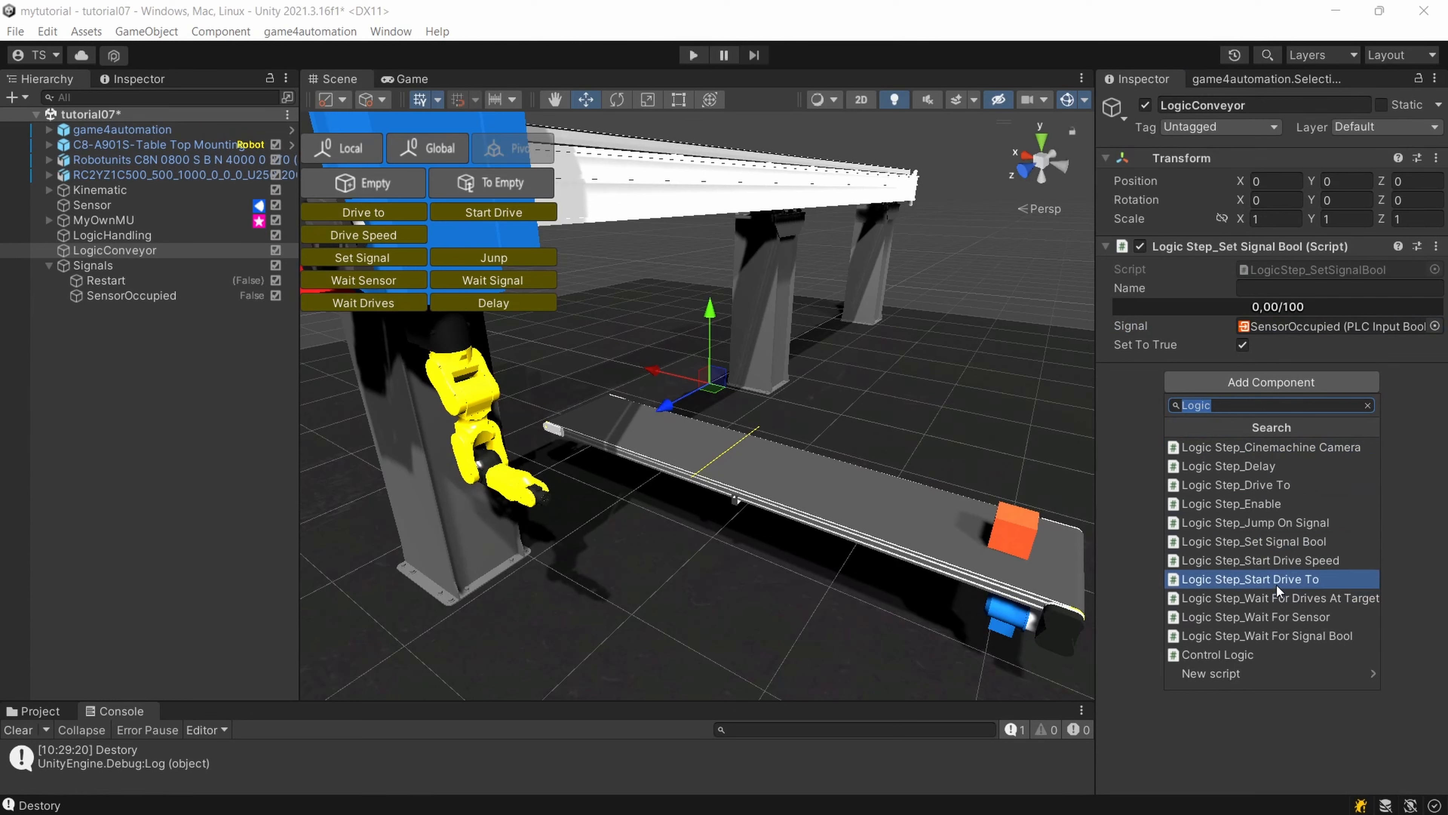
click(1278, 565)
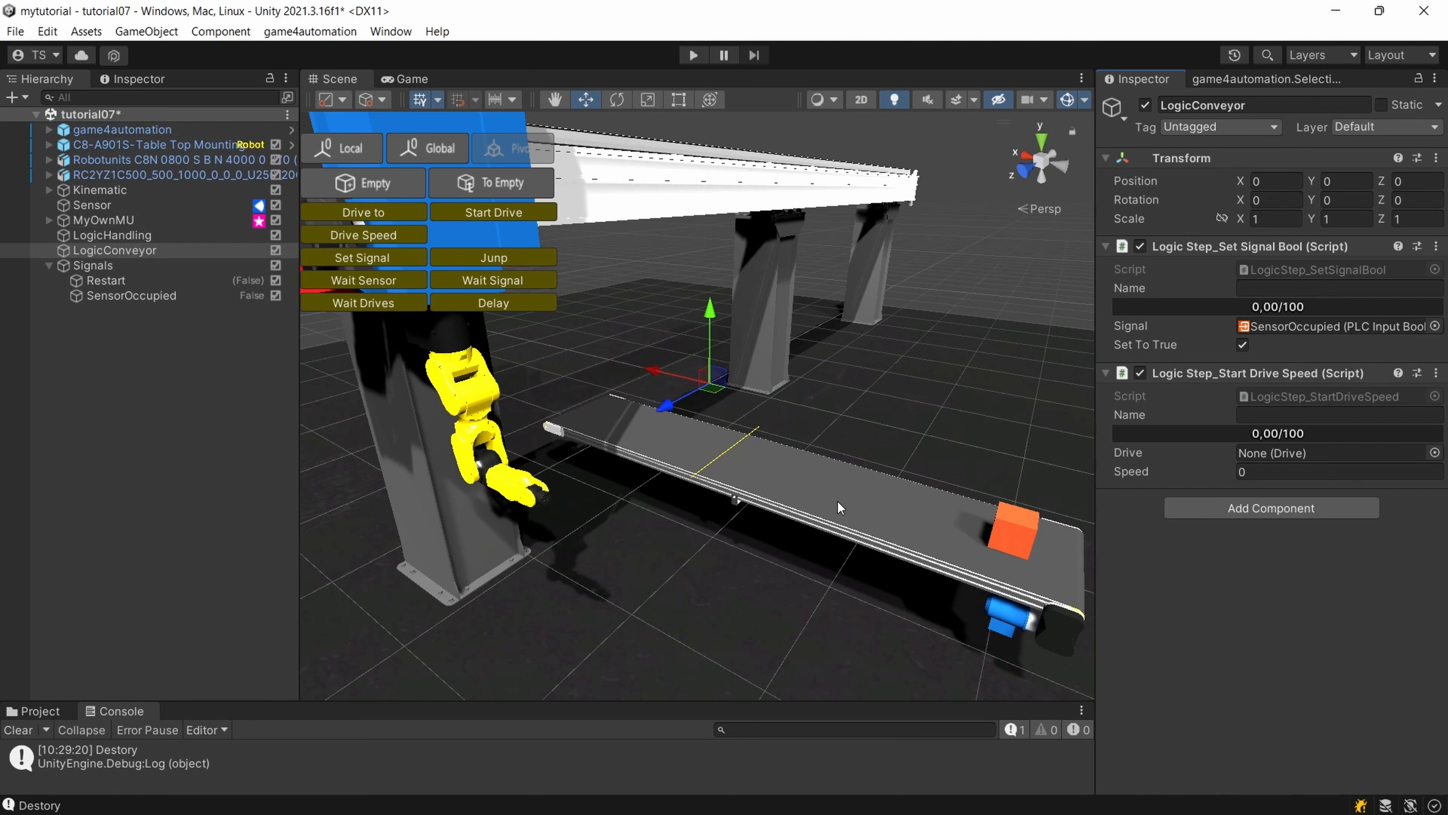
click(49, 177)
click(52, 177)
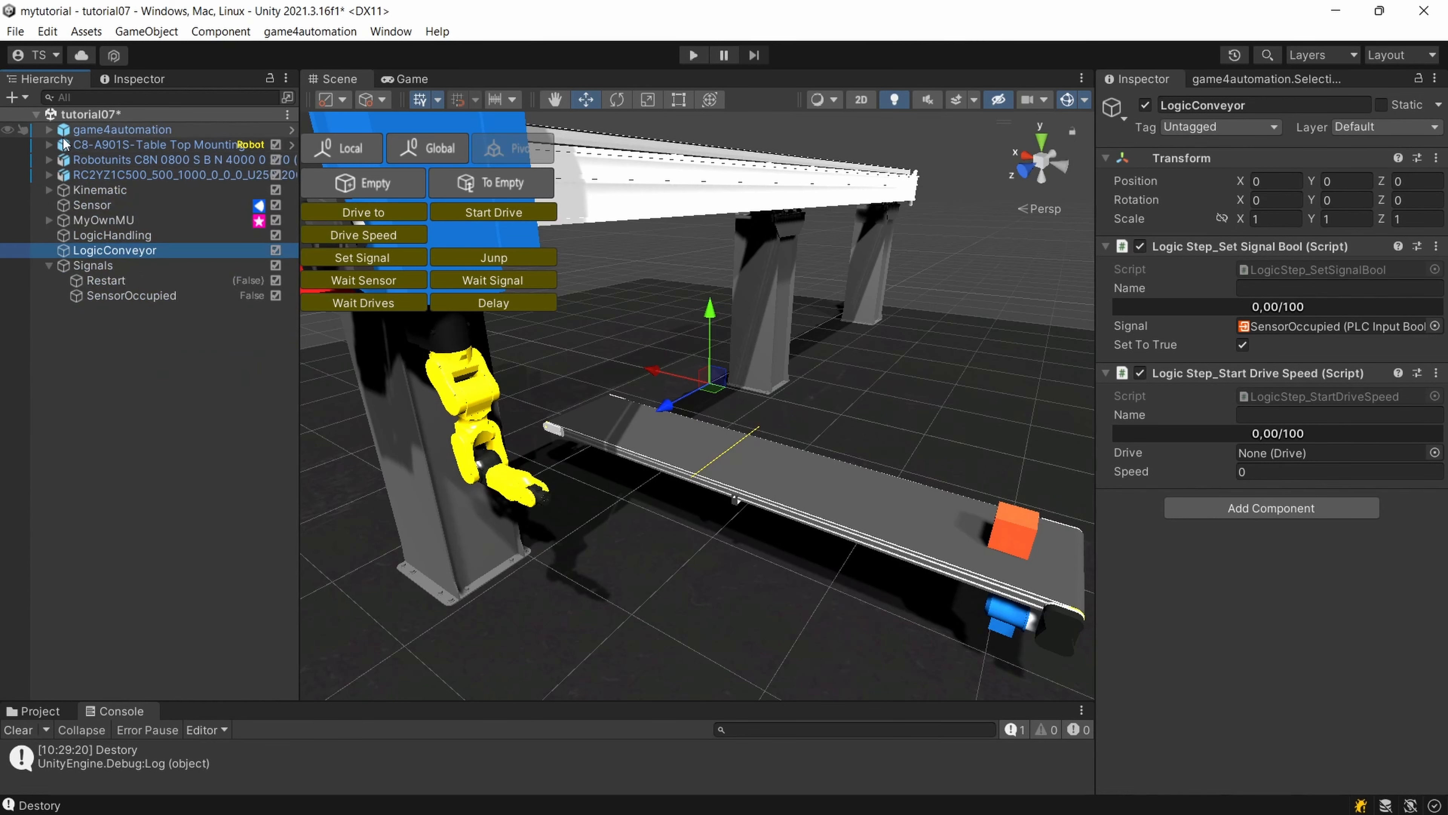
click(45, 142)
click(867, 485)
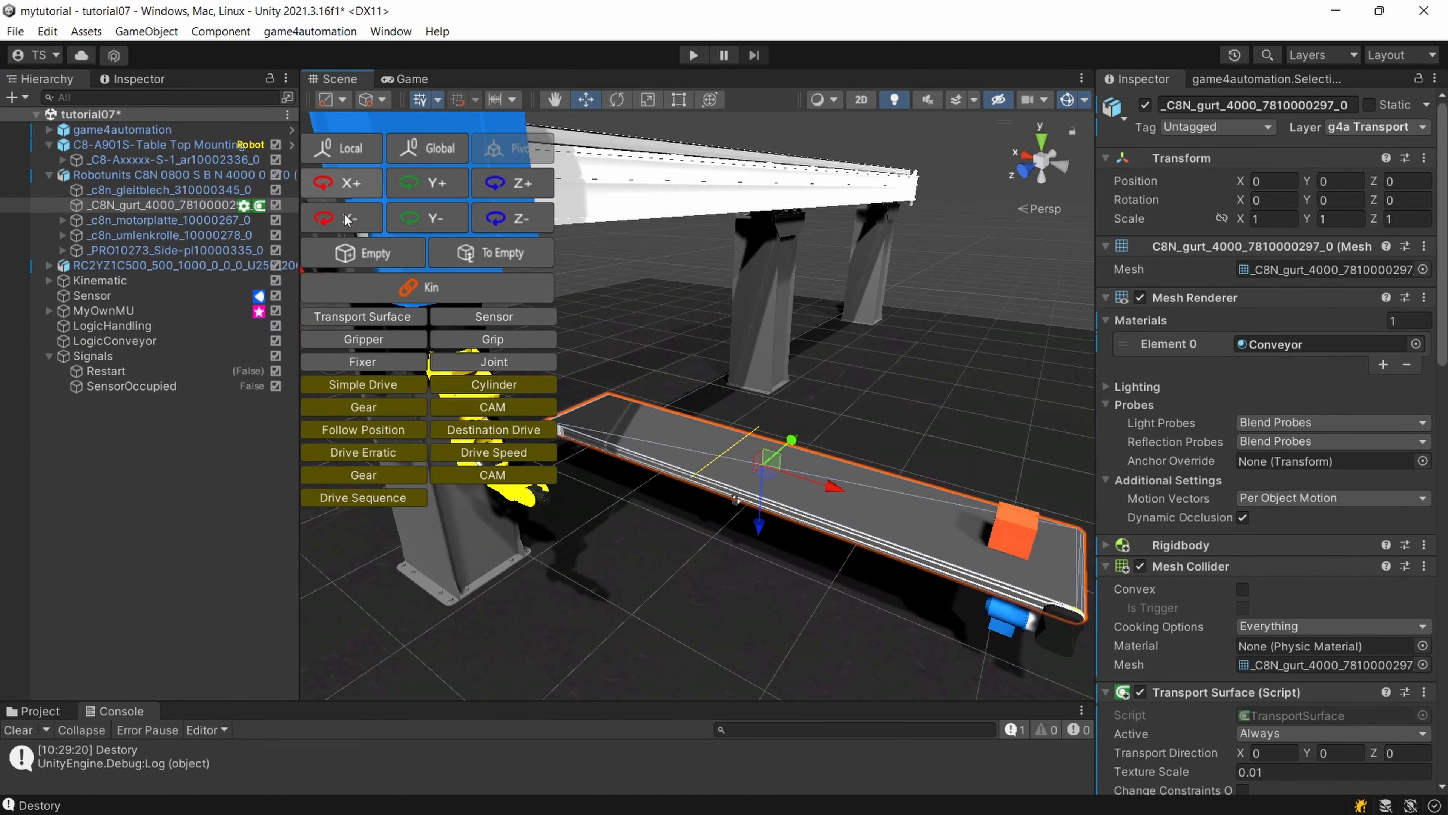
click(148, 386)
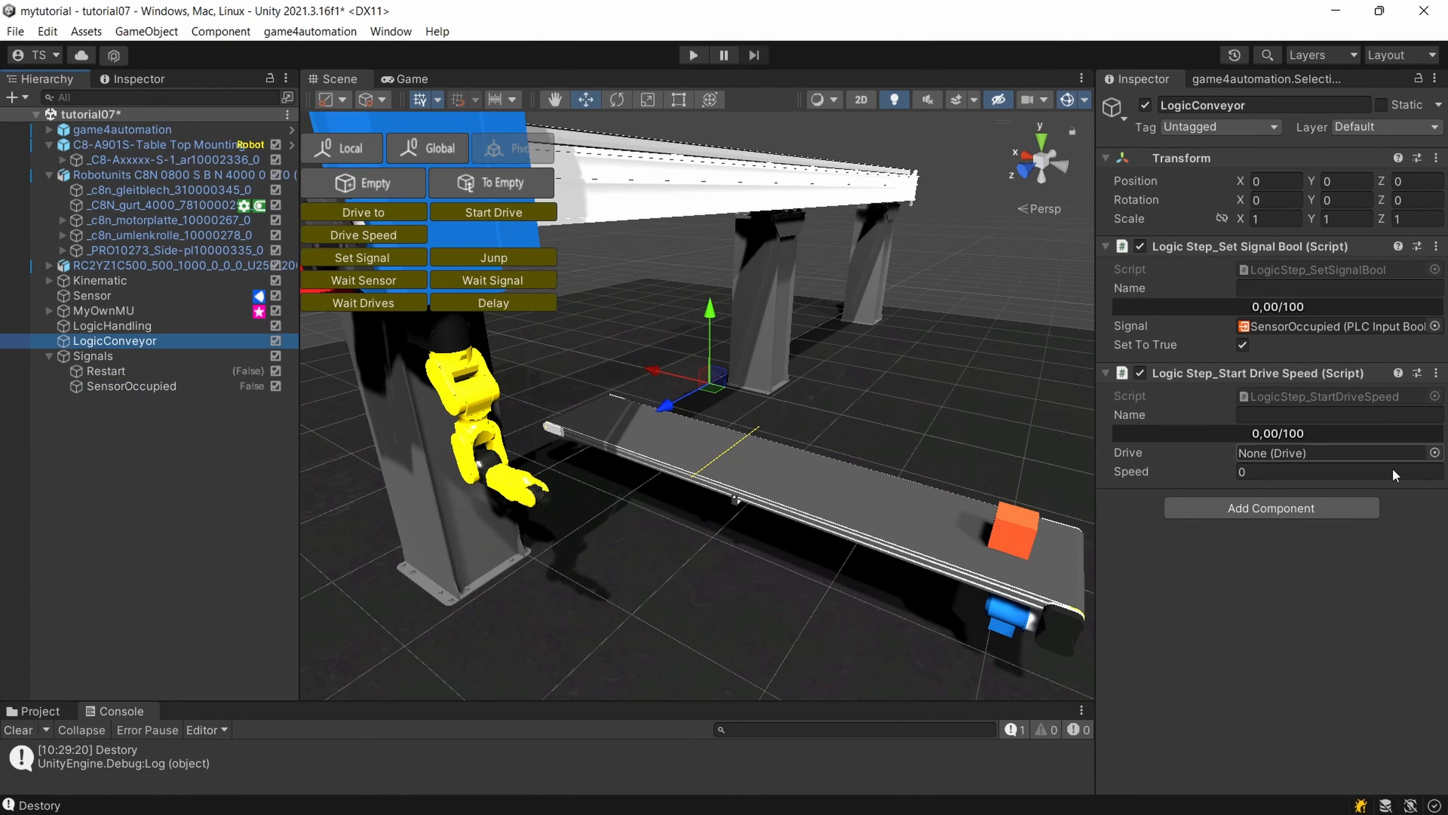
click(1435, 456)
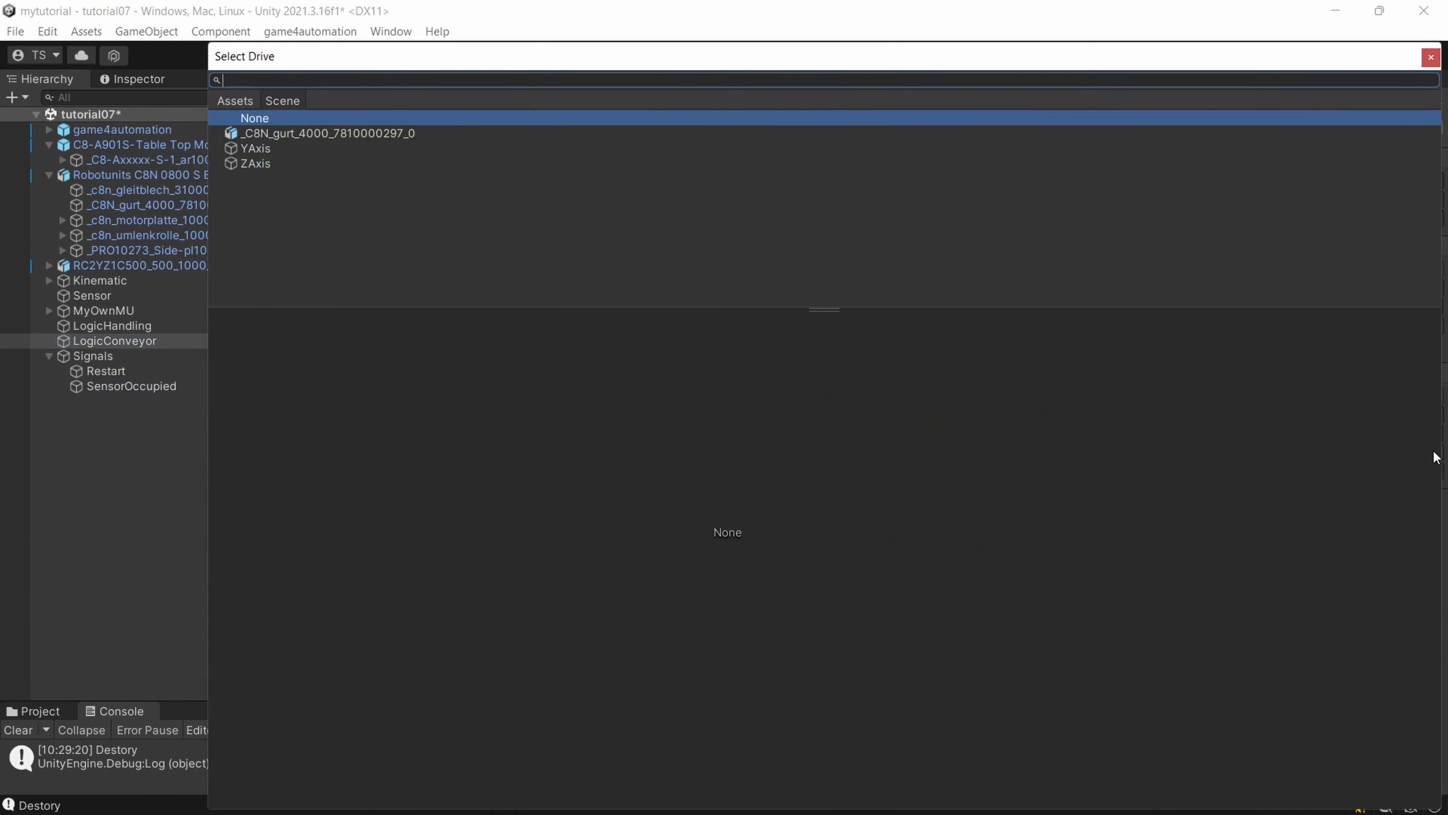
double_click(300, 135)
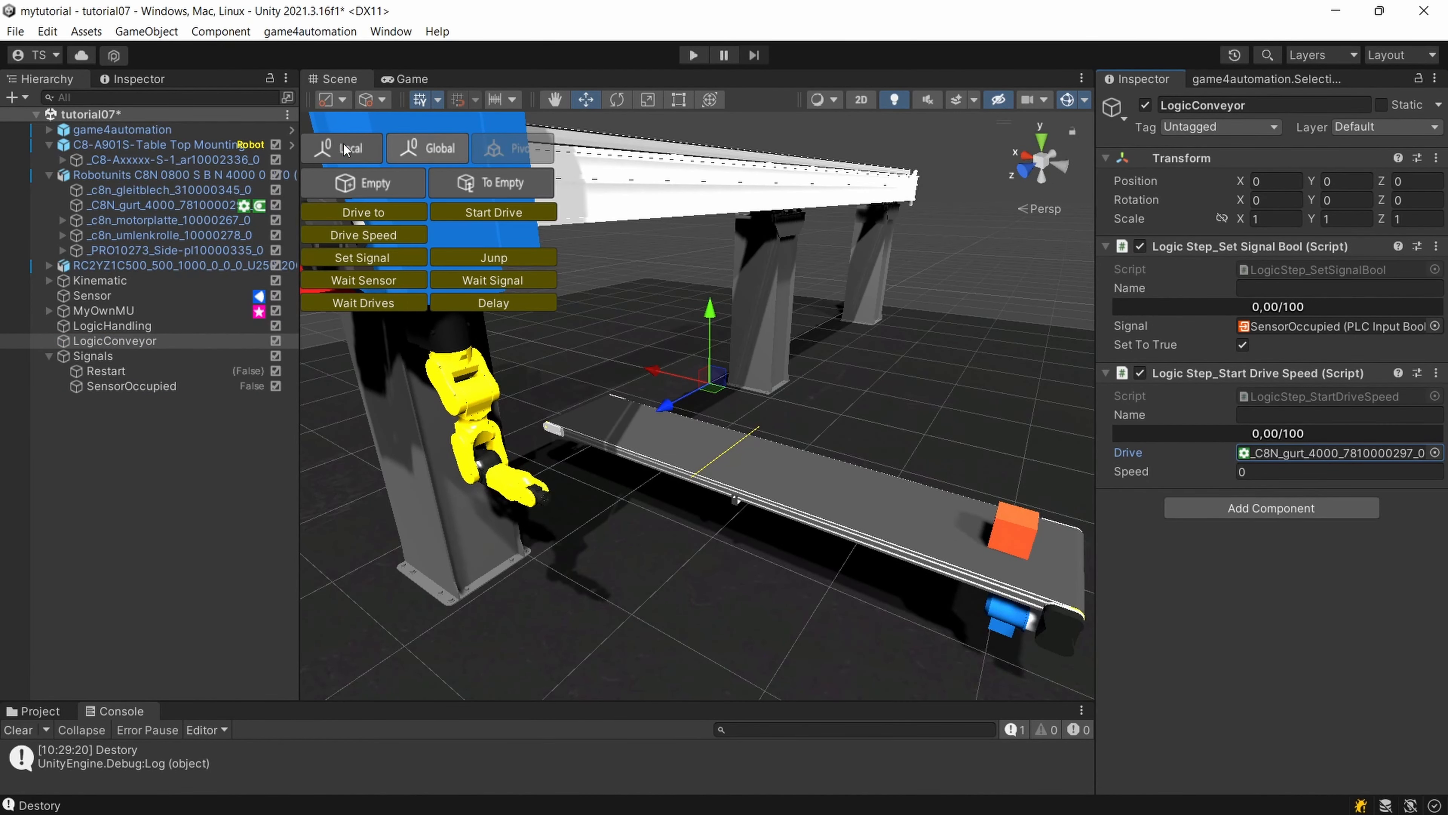
Run the simulation to check the LogicConveyor sequence on the belt, clear the console messages and stop the run.
click(693, 55)
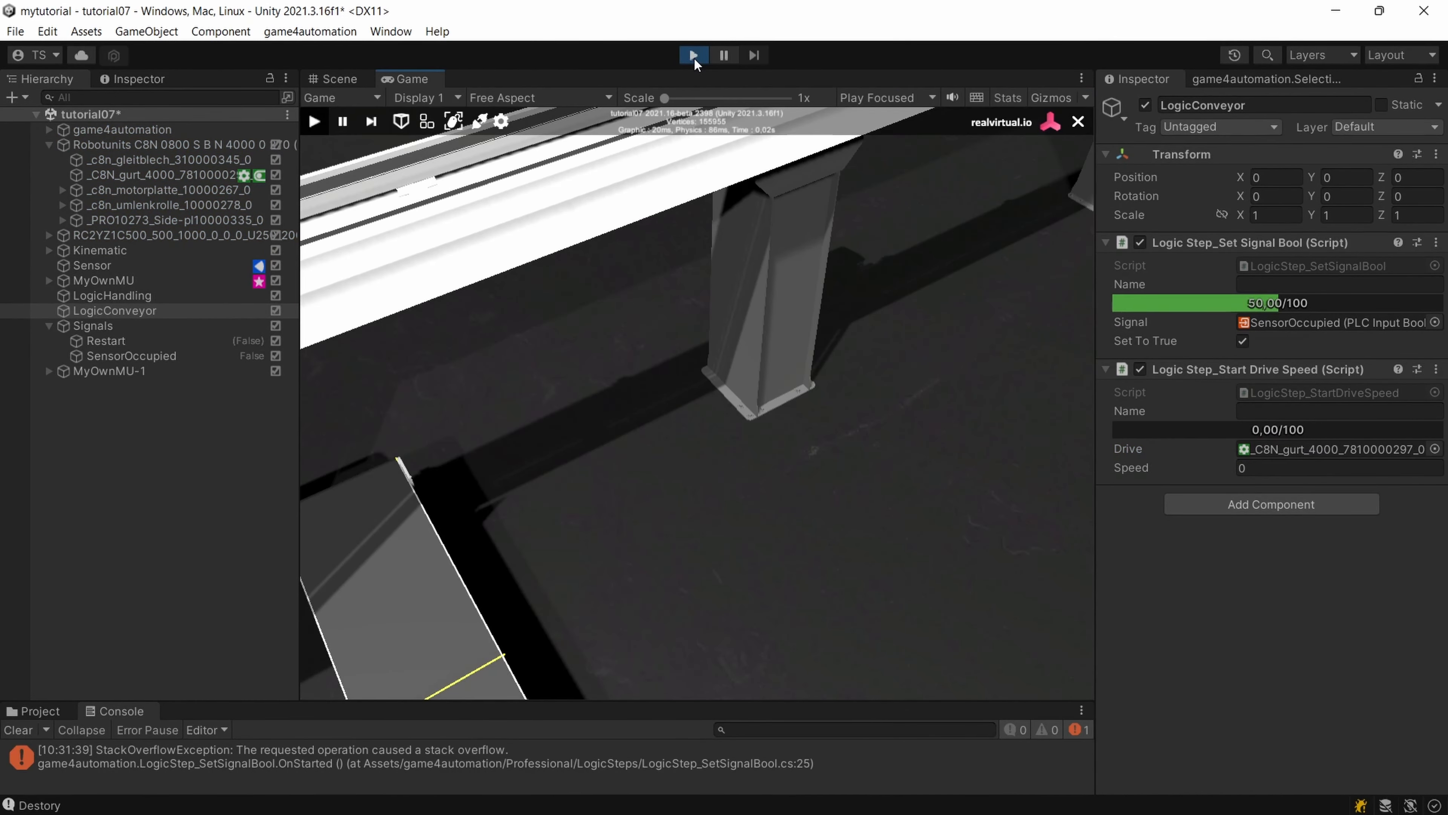
scroll(741, 299, down, 3)
middle_drag(741, 299, 758, 244)
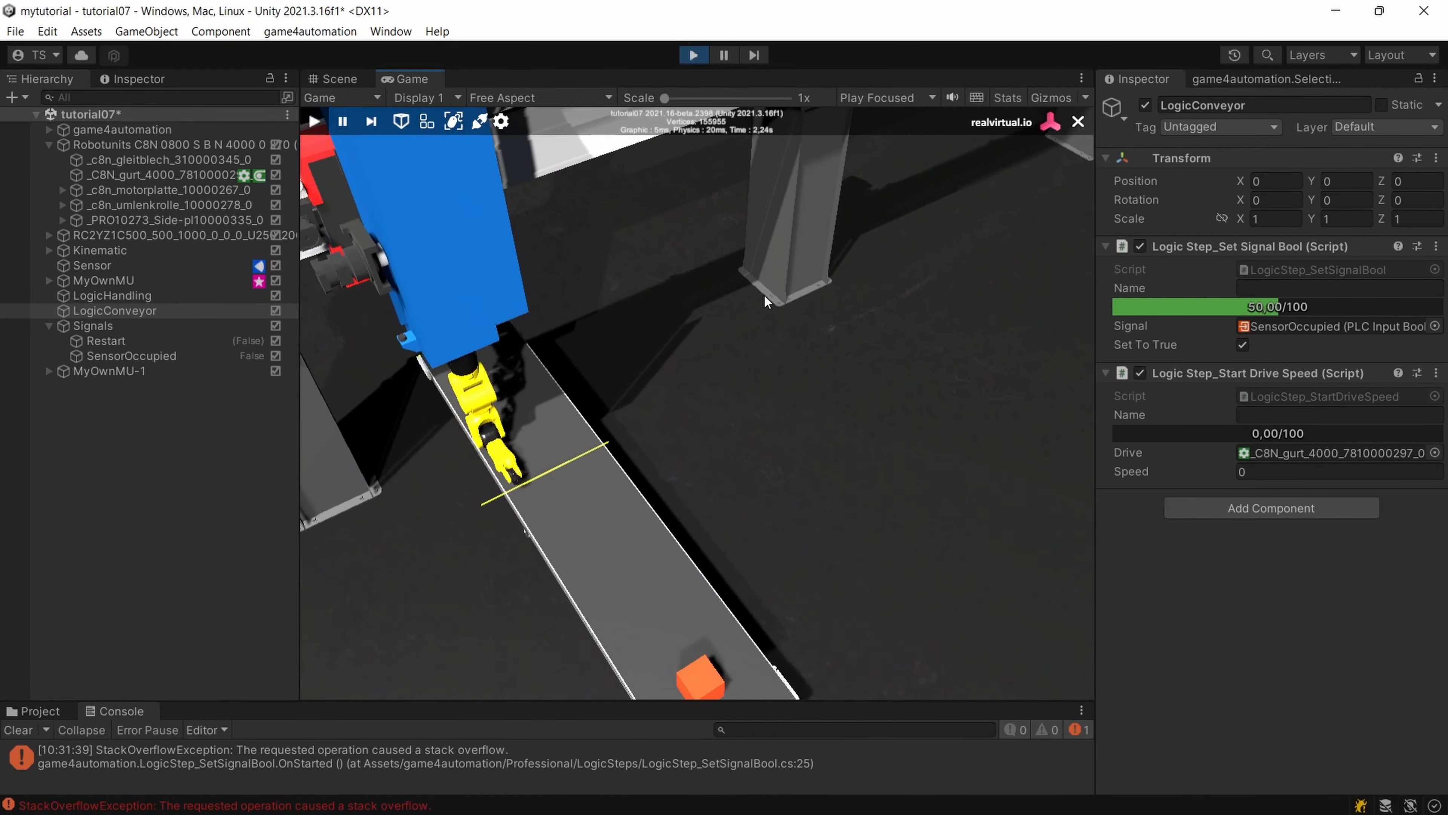
right_drag(763, 294, 842, 194)
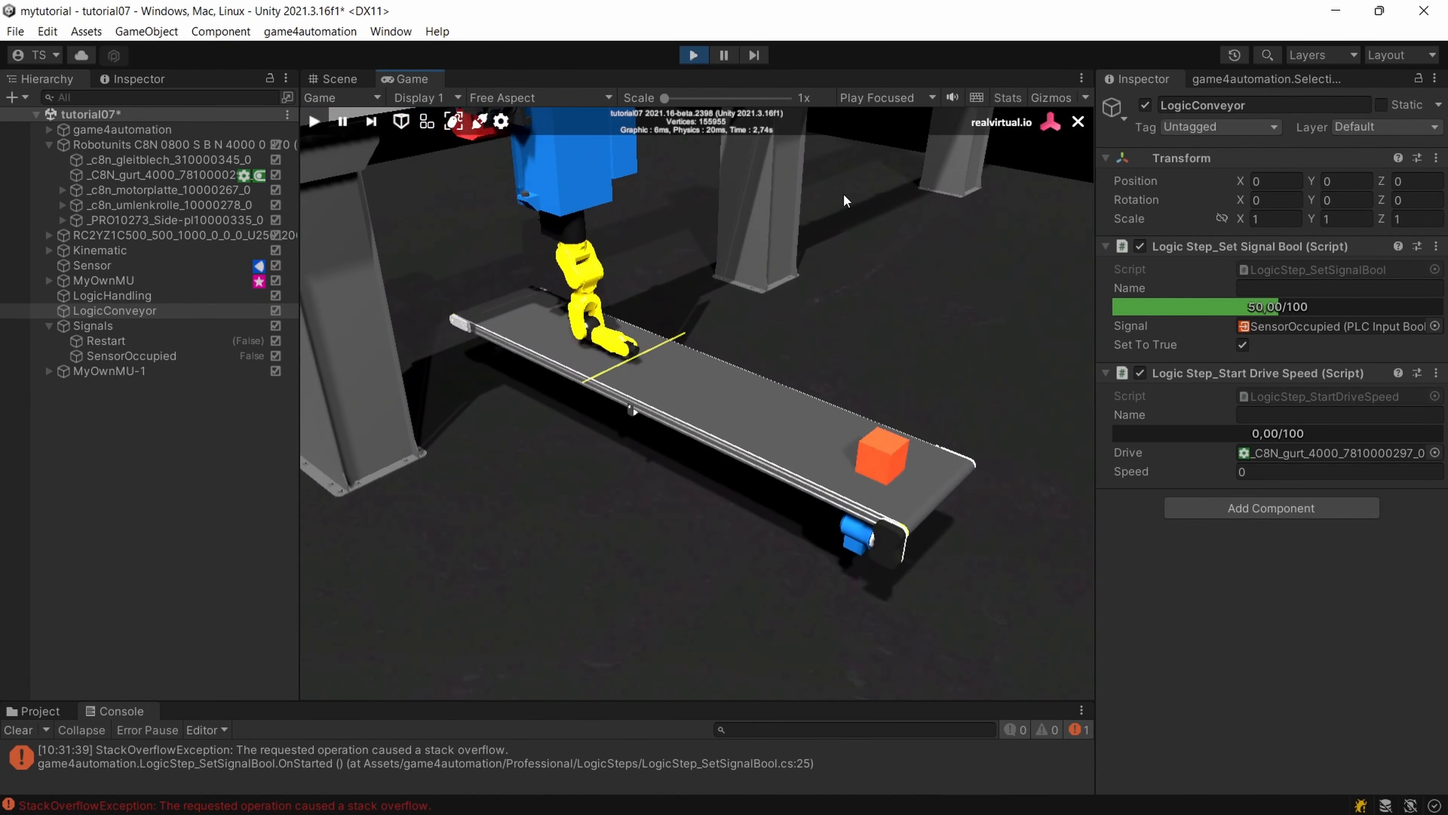
click(32, 731)
click(694, 55)
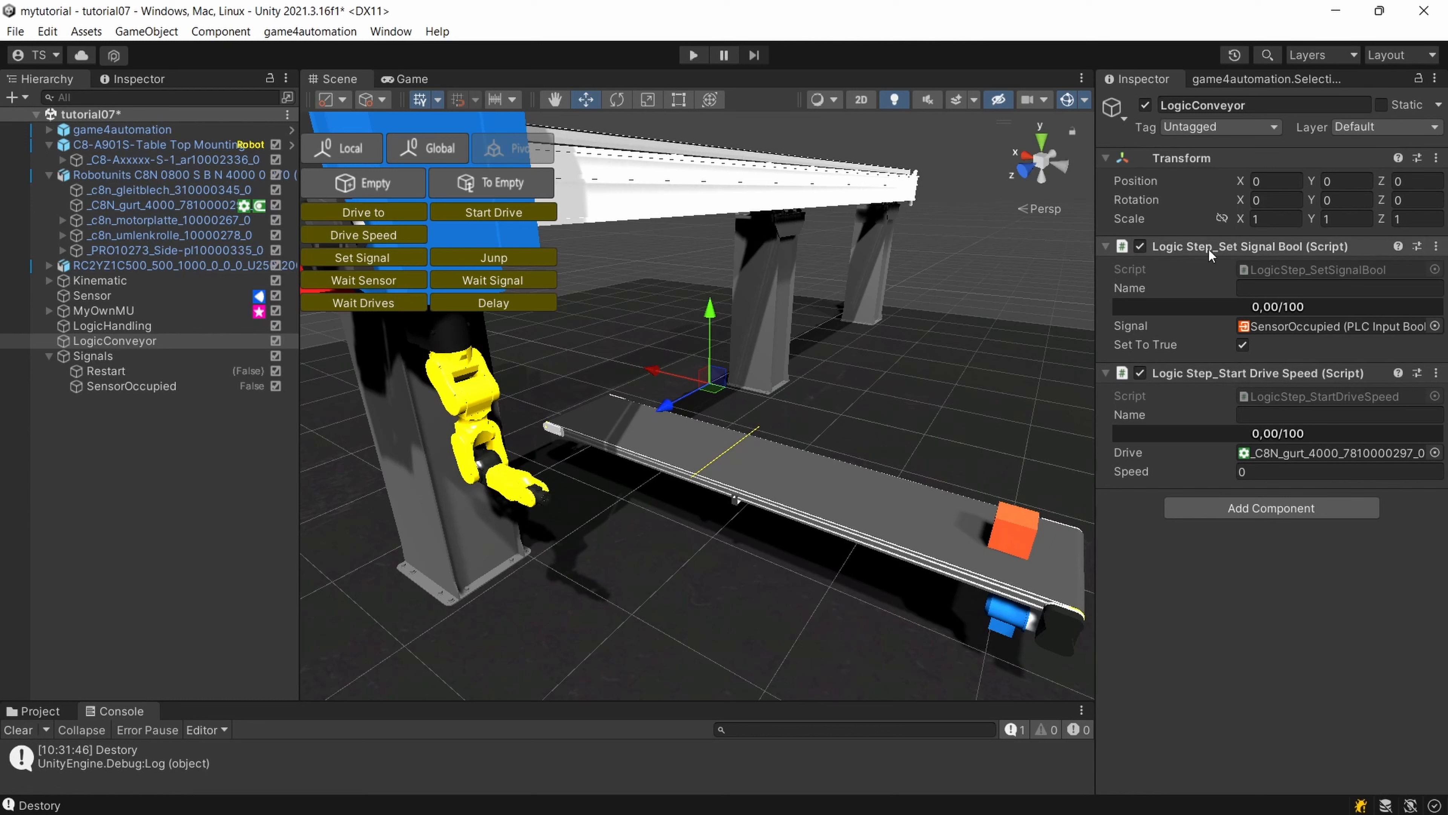
Replace LogicConveyor's Set Signal Bool component with a Logic Step_Wait For Signal Bool component placed above Start Drive Speed.
click(1436, 246)
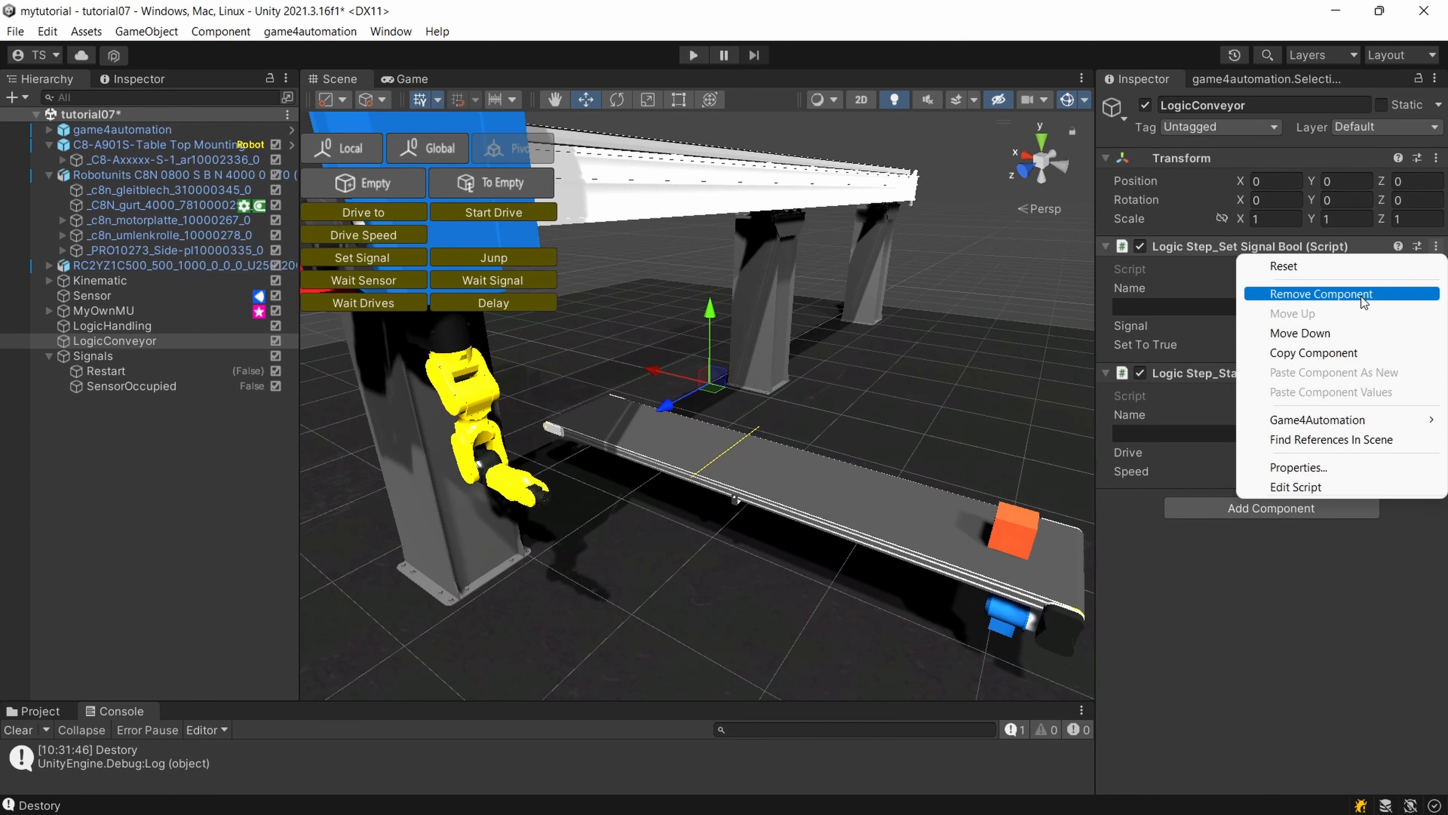
click(1359, 293)
click(1230, 383)
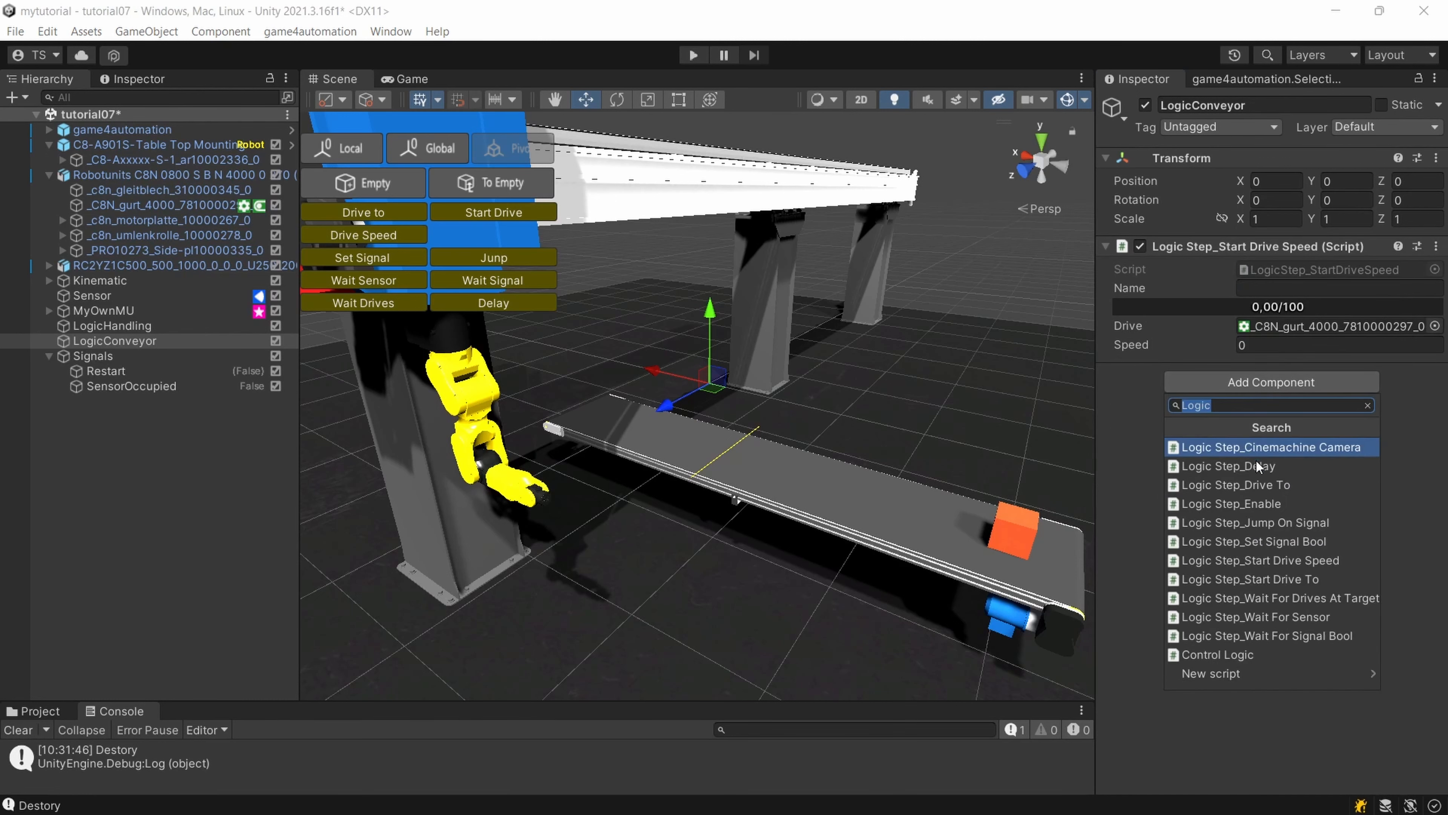
click(1275, 635)
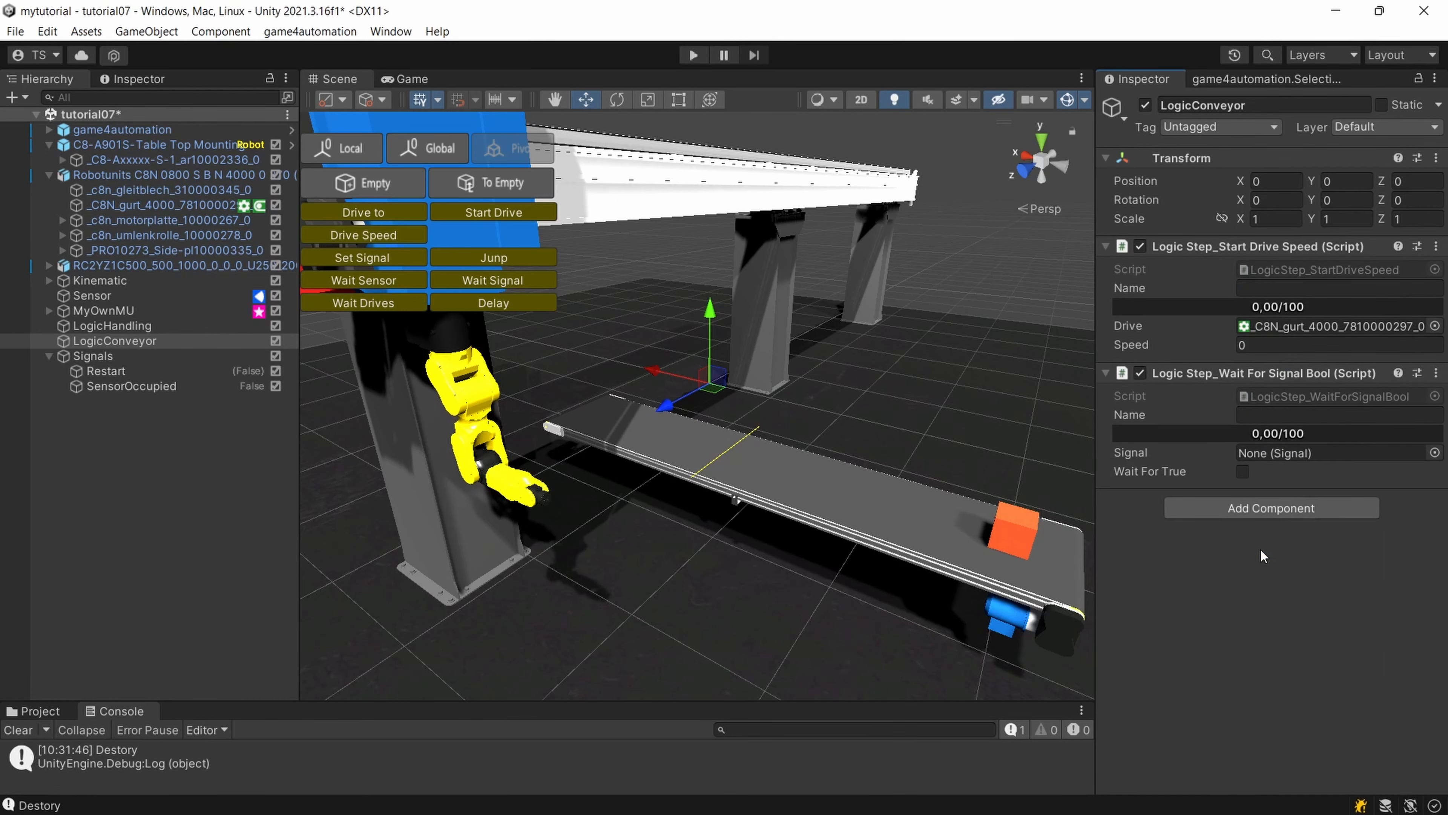
drag(1267, 375, 1239, 235)
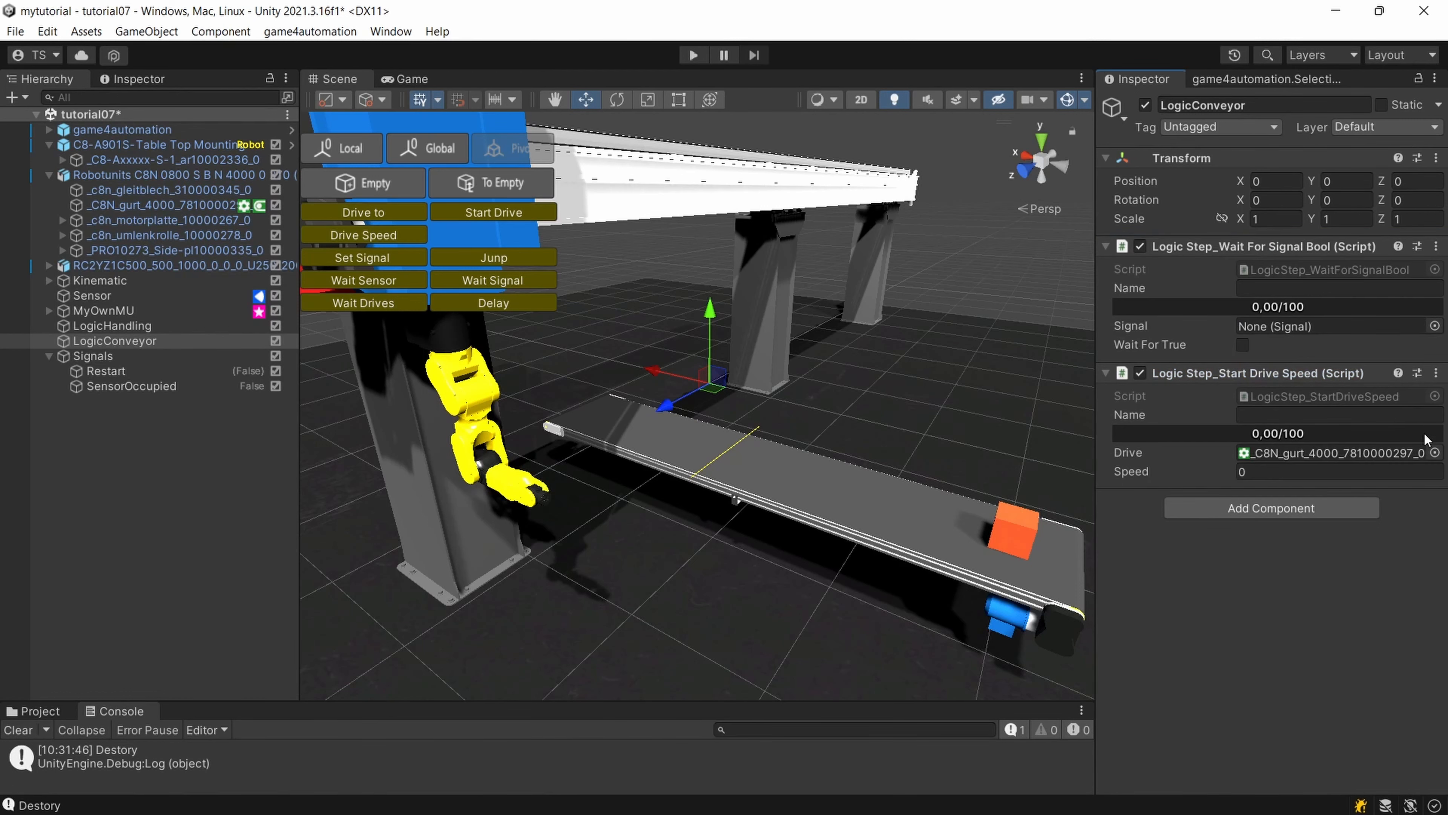
Assign SensorOccupied as the signal of LogicConveyor's wait step and enable Wait For True.
click(1433, 326)
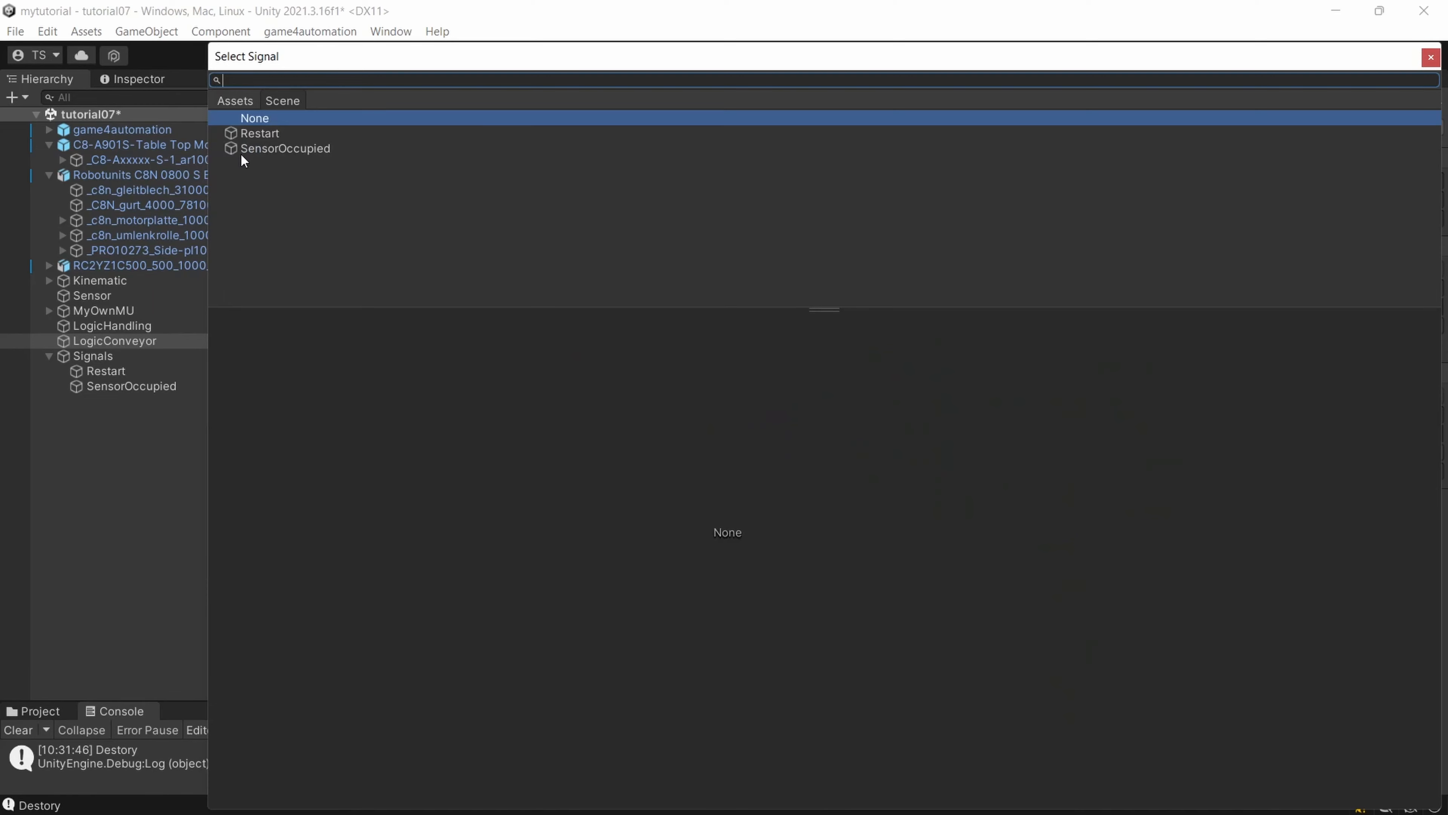
double_click(267, 150)
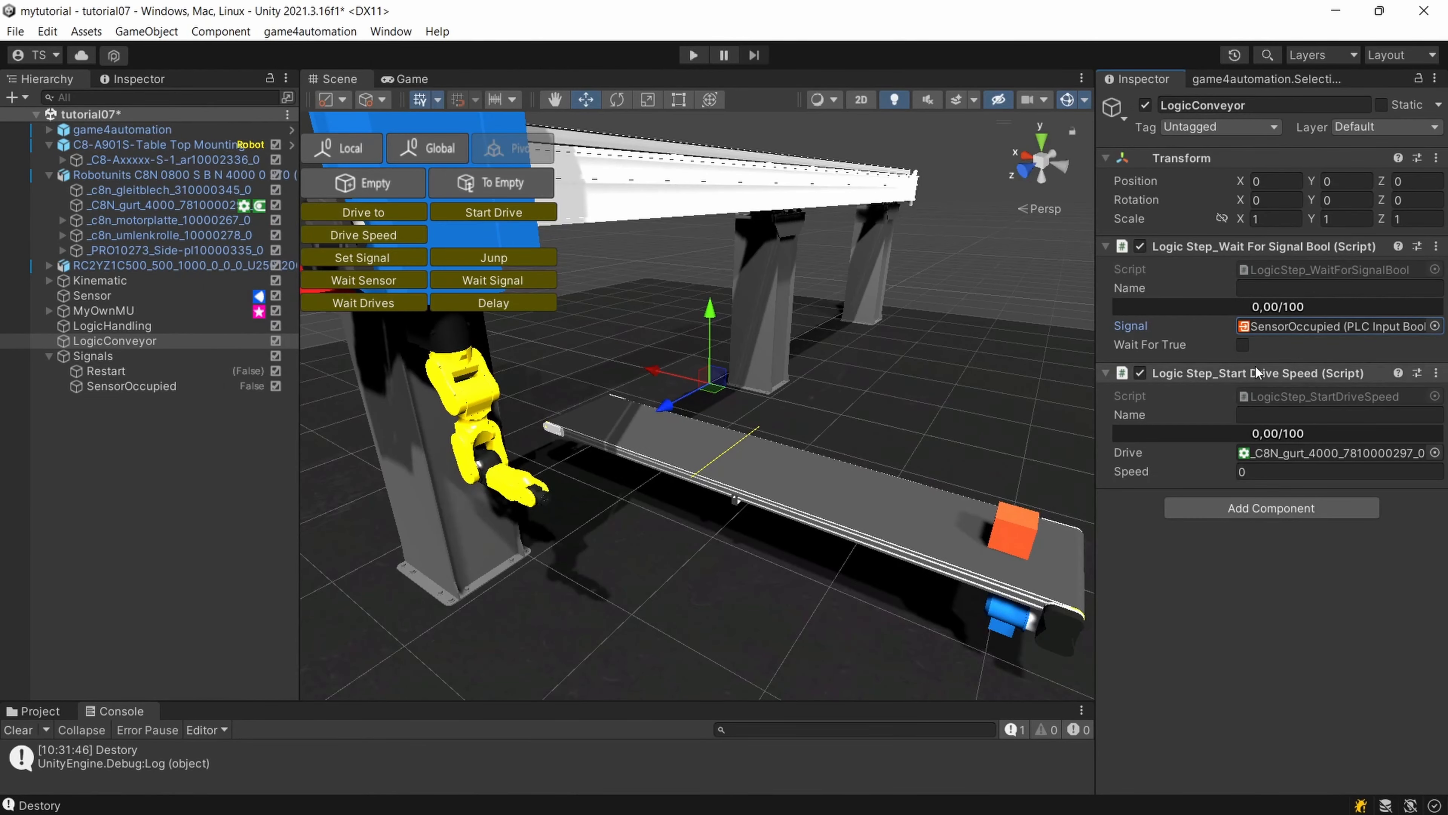
click(1241, 348)
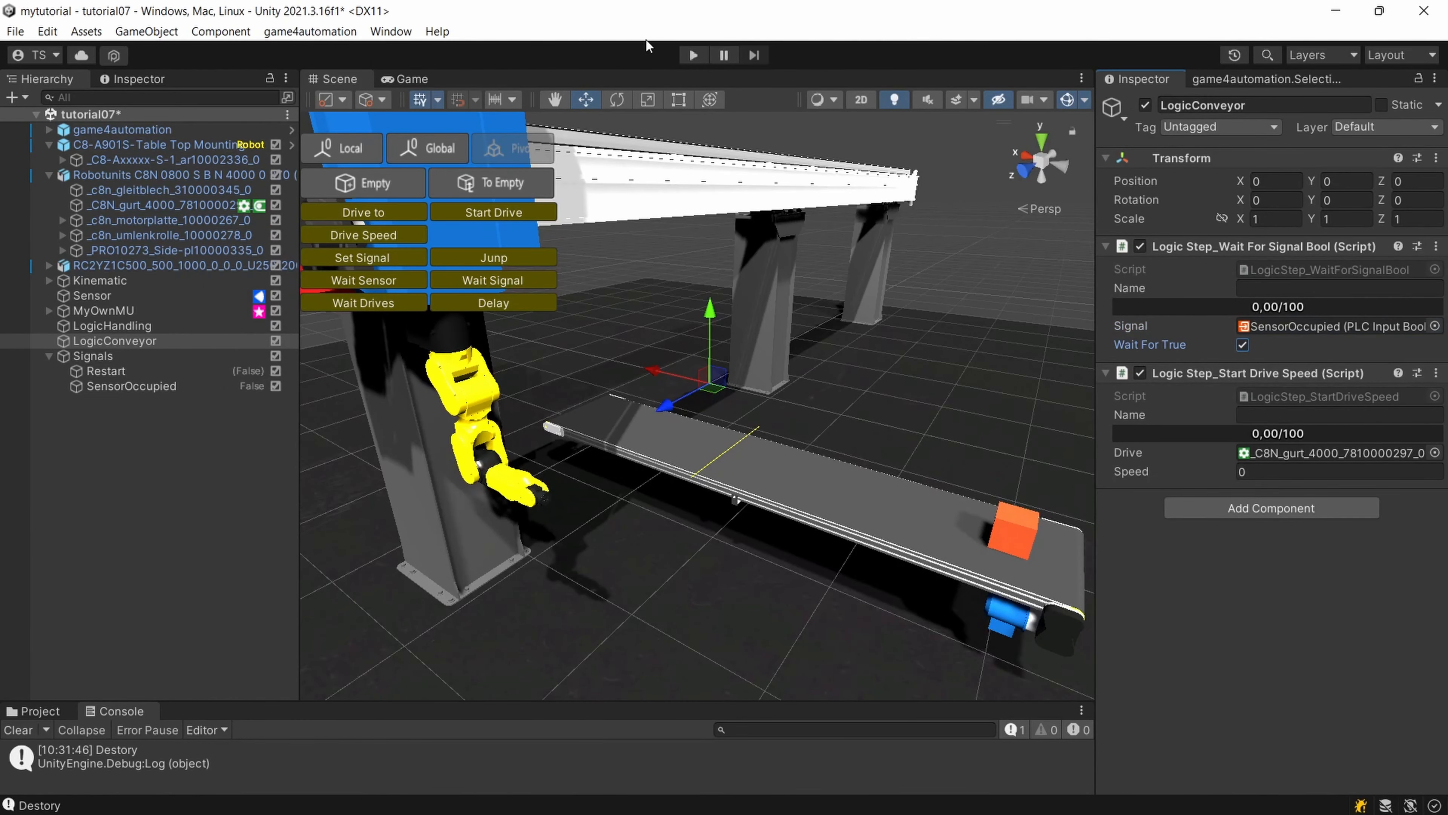
Run the simulation, examine the boxes on the belt near the sensor together with the LogicConveyor steps, and stop the run.
click(690, 55)
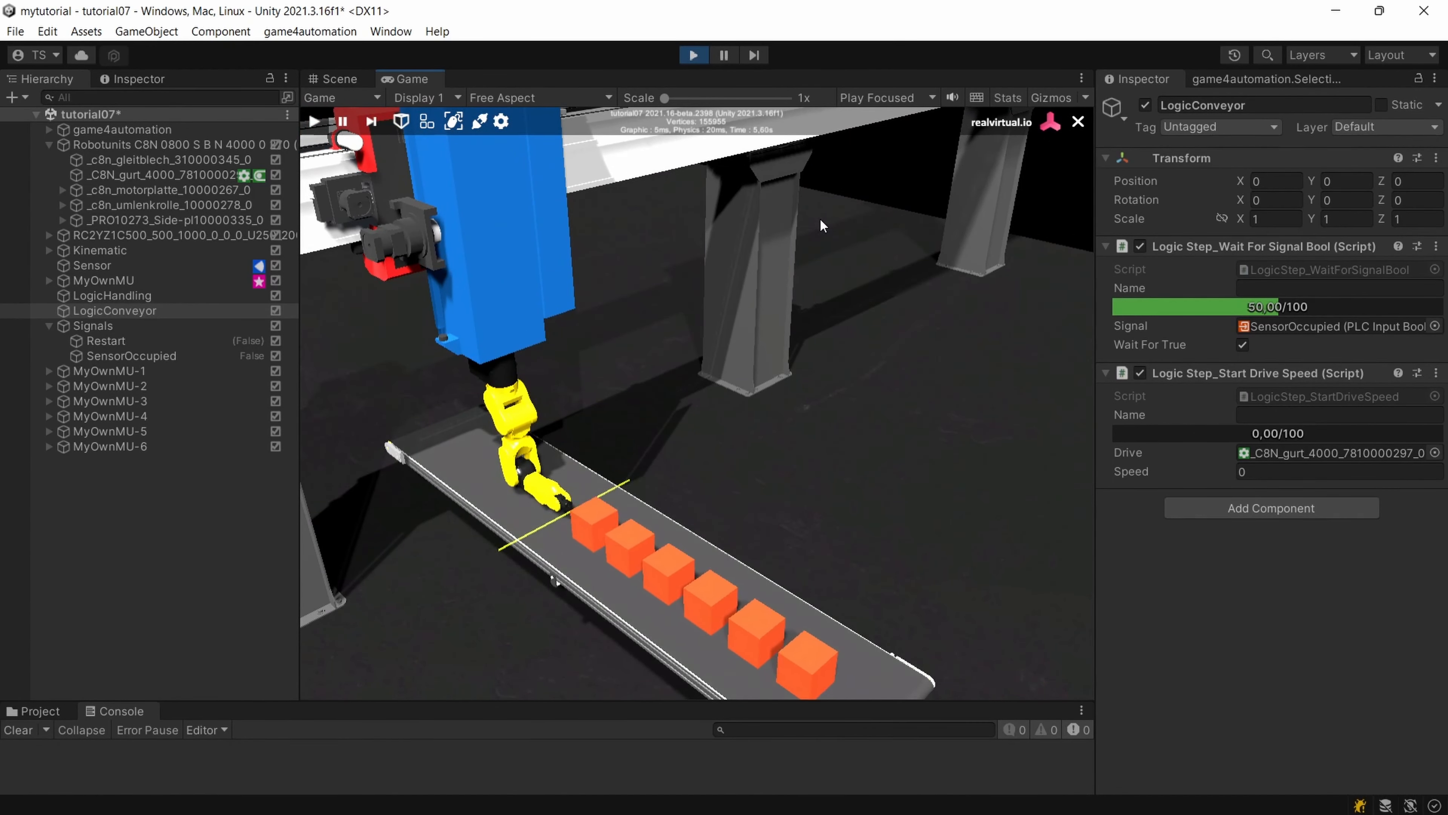
right_drag(644, 510, 663, 451)
scroll(662, 451, up, 3)
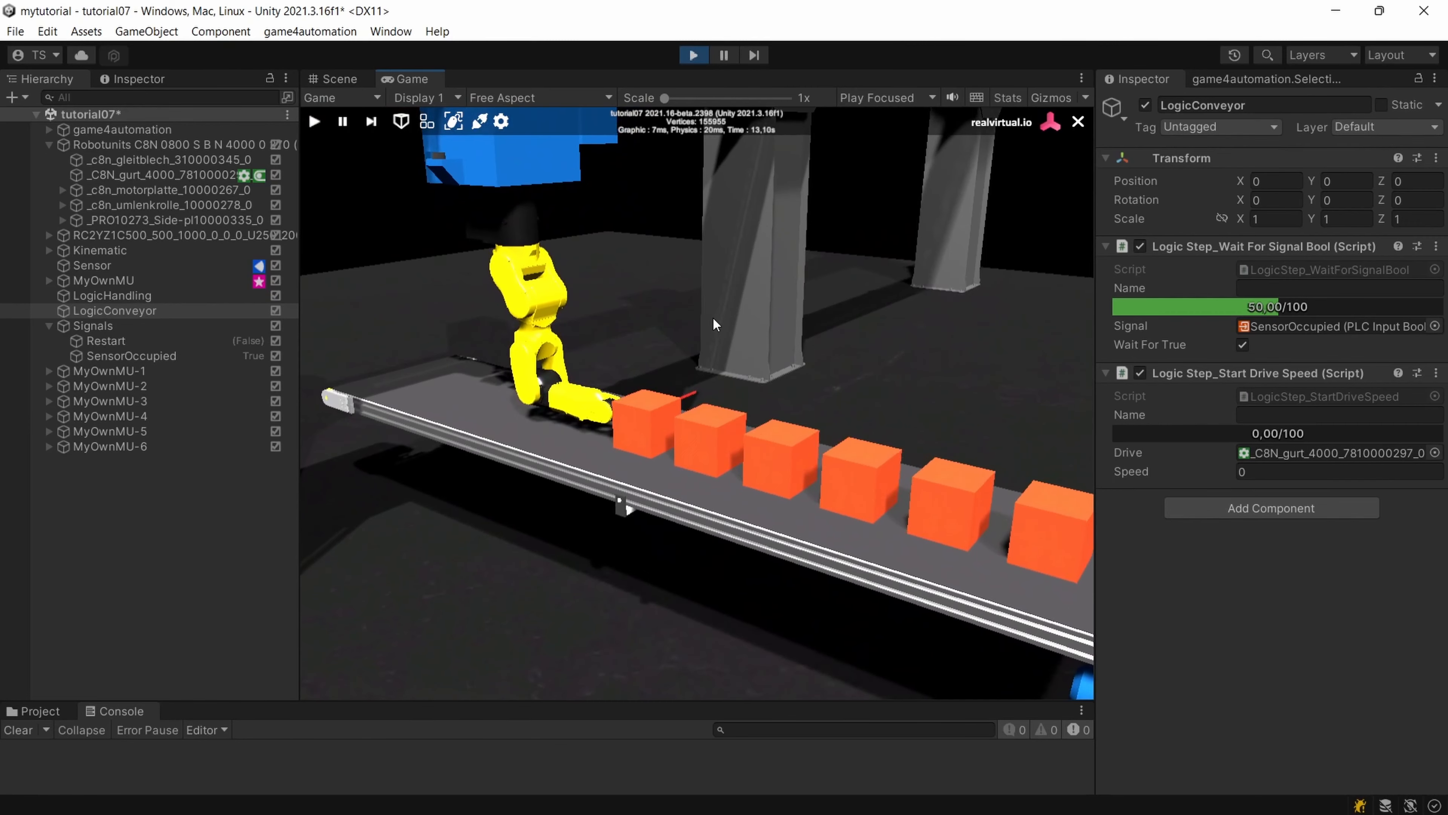
scroll(715, 324, up, 2)
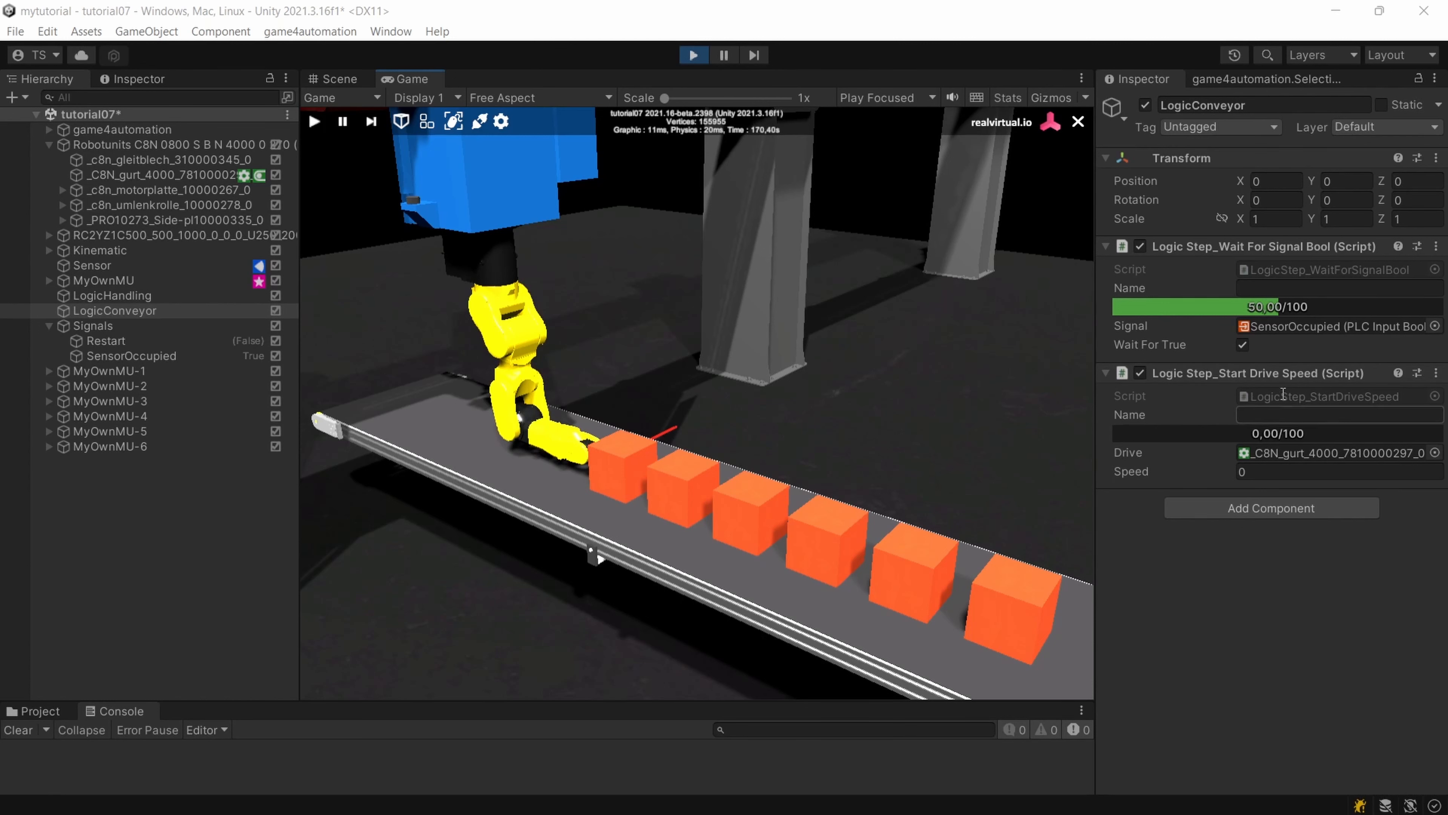
click(693, 56)
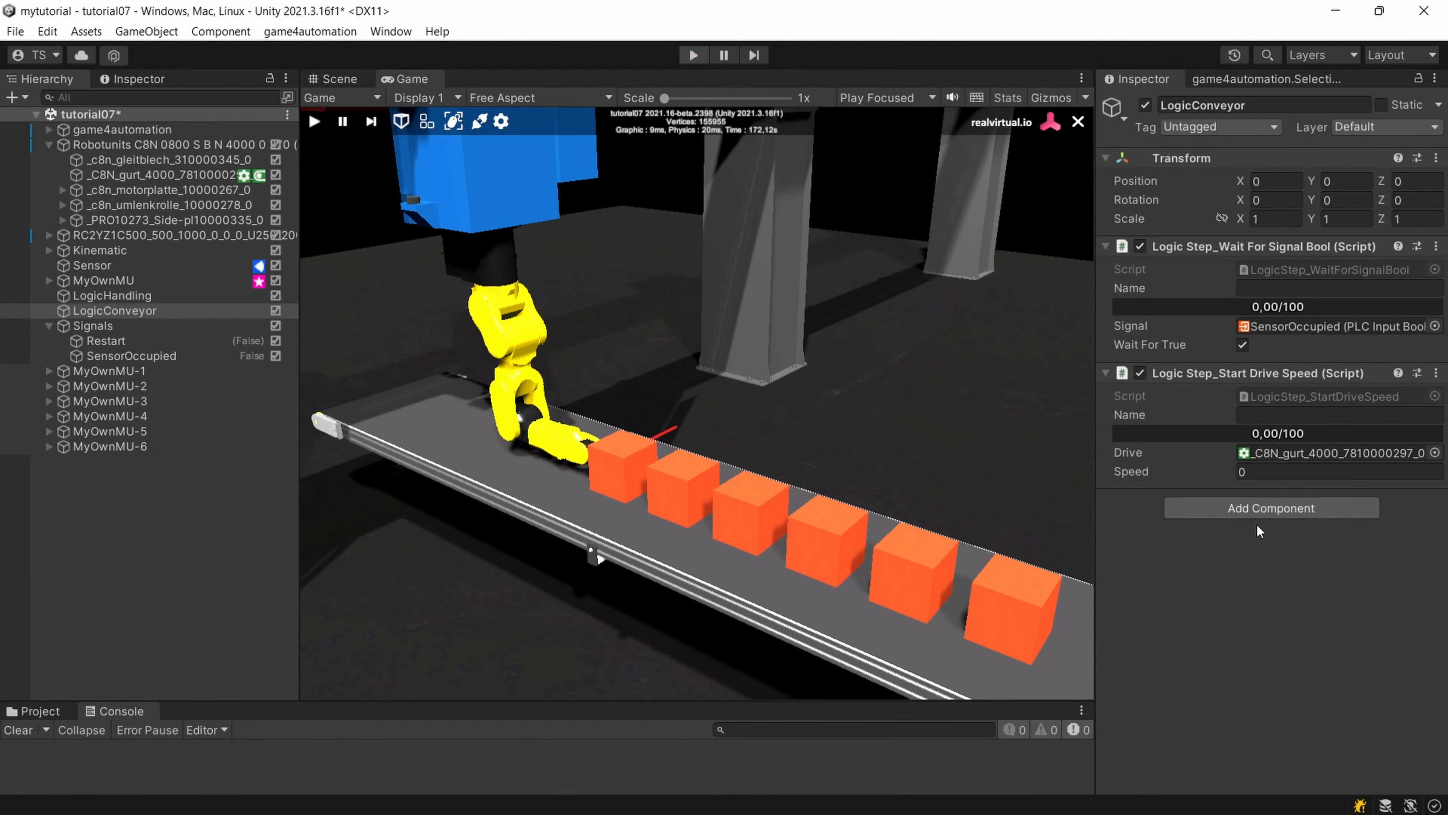
click(1257, 509)
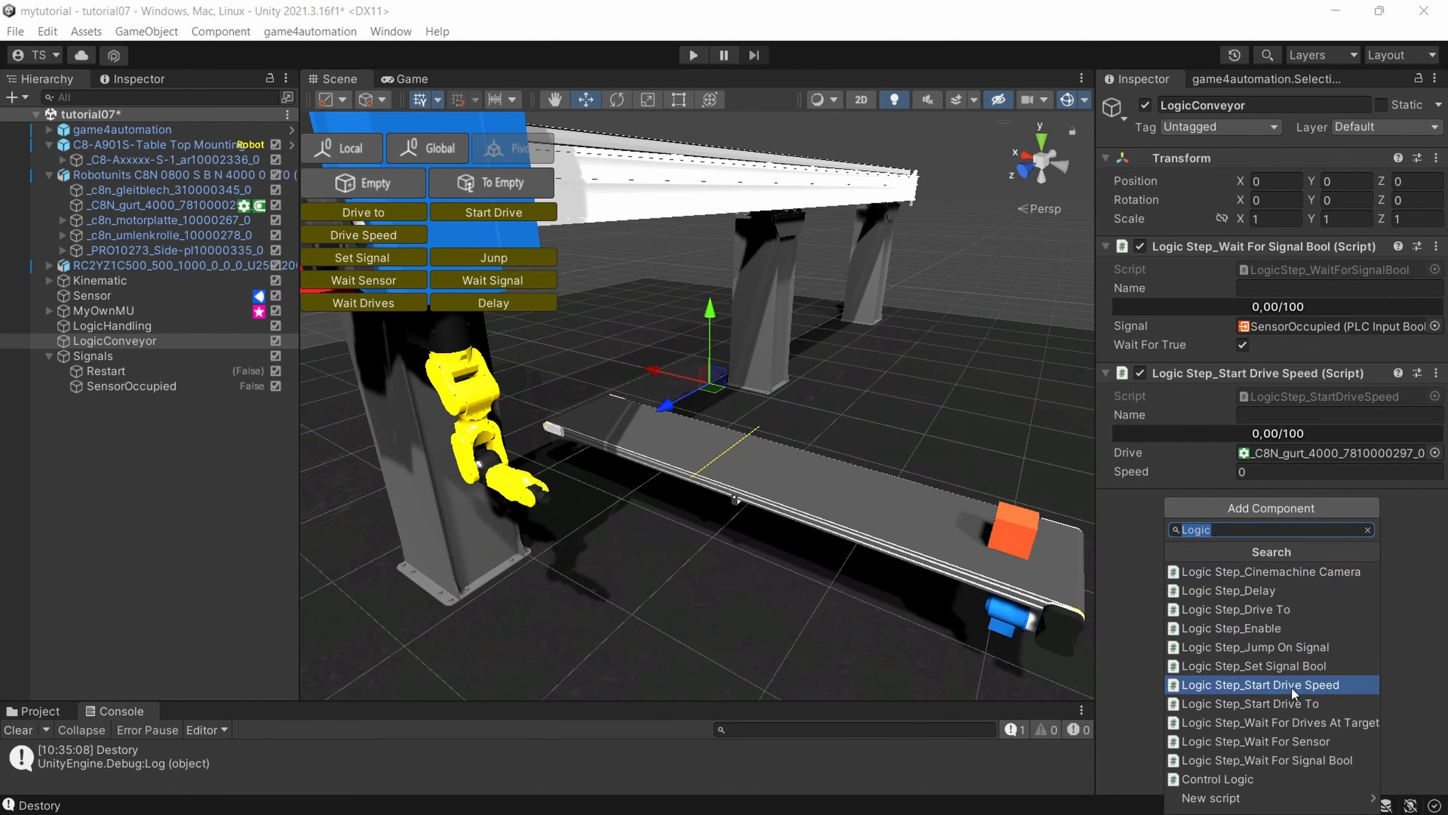
click(1288, 666)
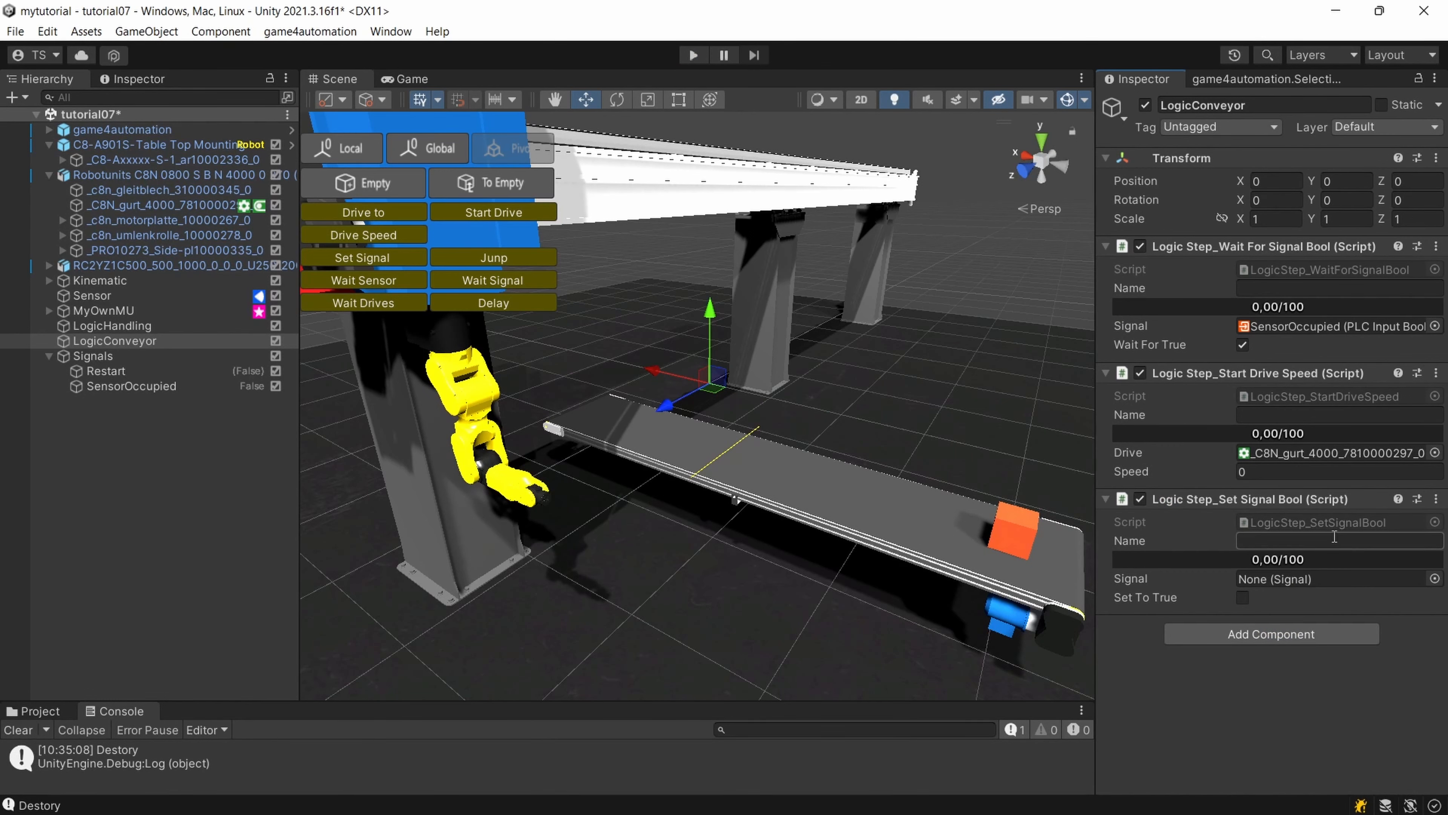
click(1434, 579)
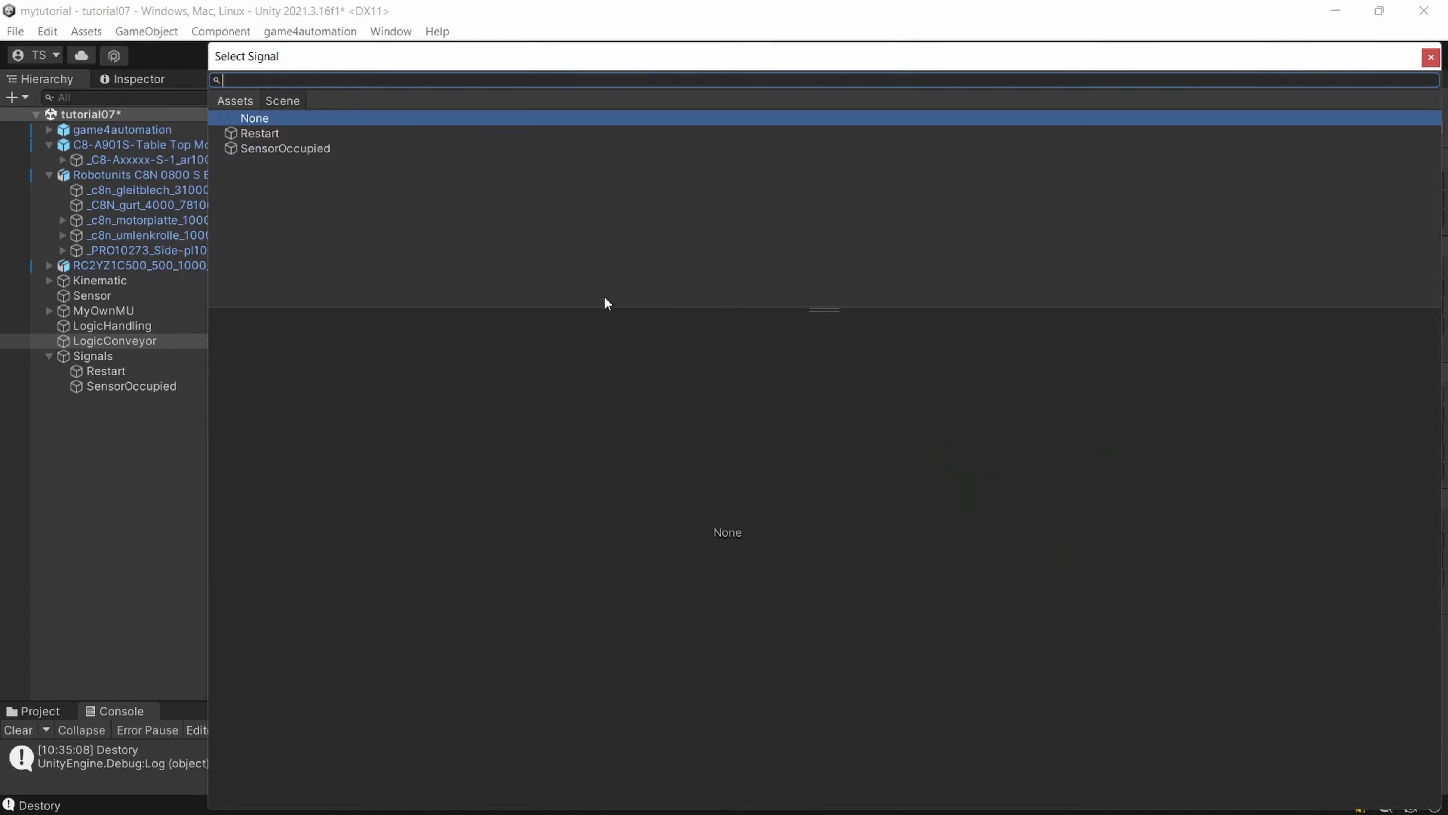
double_click(274, 149)
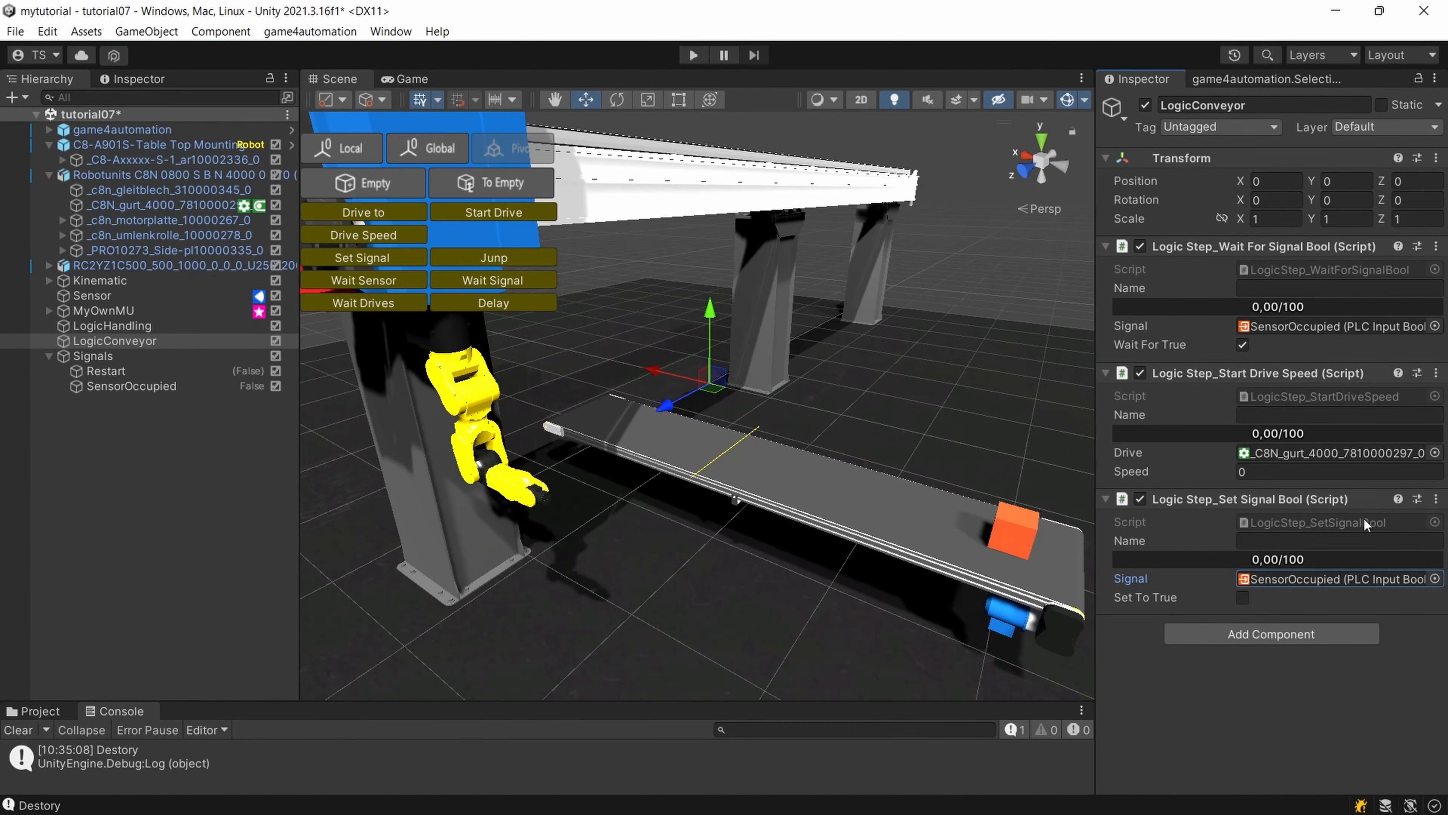
click(1436, 498)
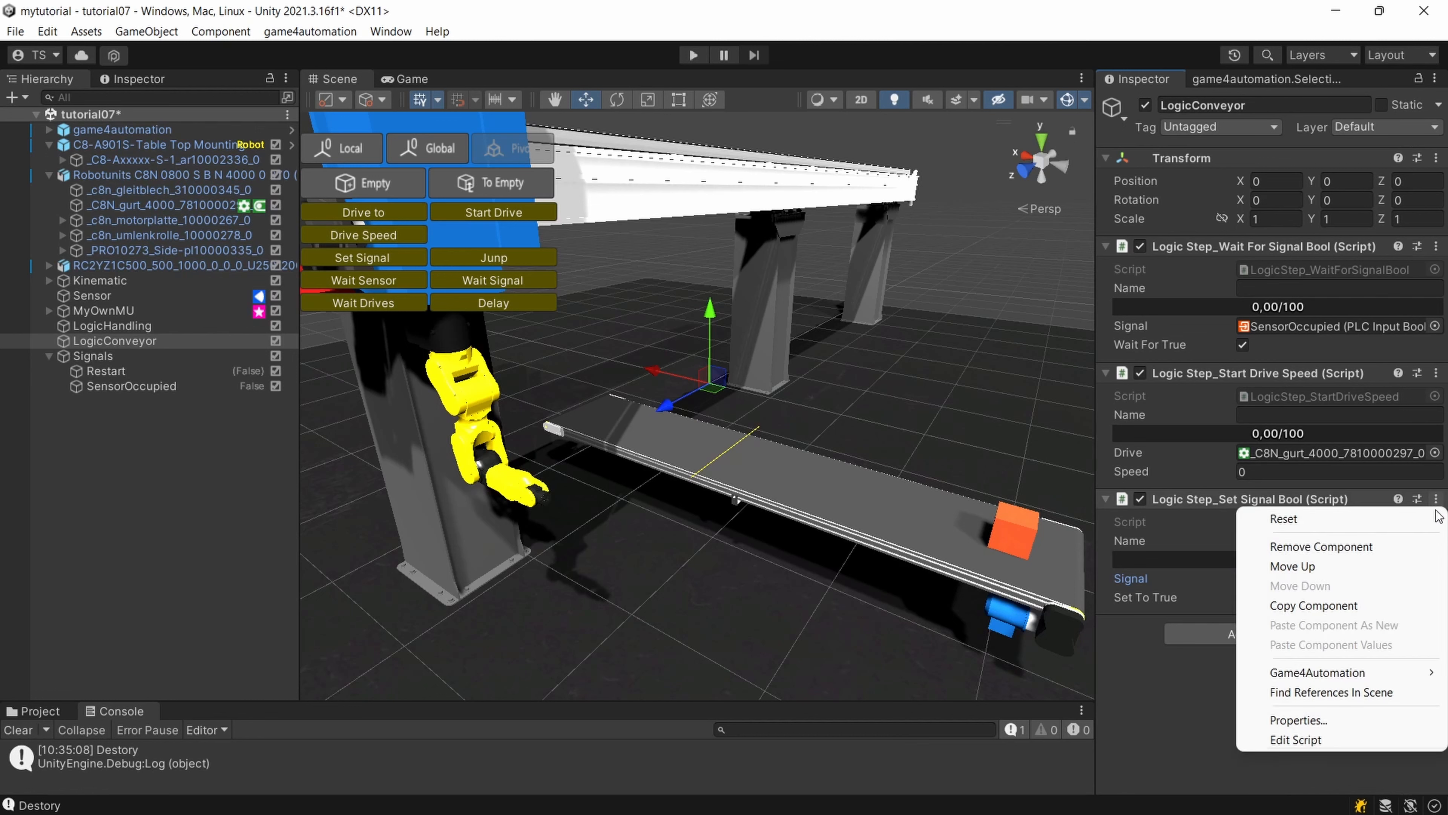
click(1350, 552)
Add a second Logic Step_Wait For Signal Bool to LogicConveyor with SensorOccupied as signal and Wait For True disabled, and test it in a simulation run.
click(1274, 507)
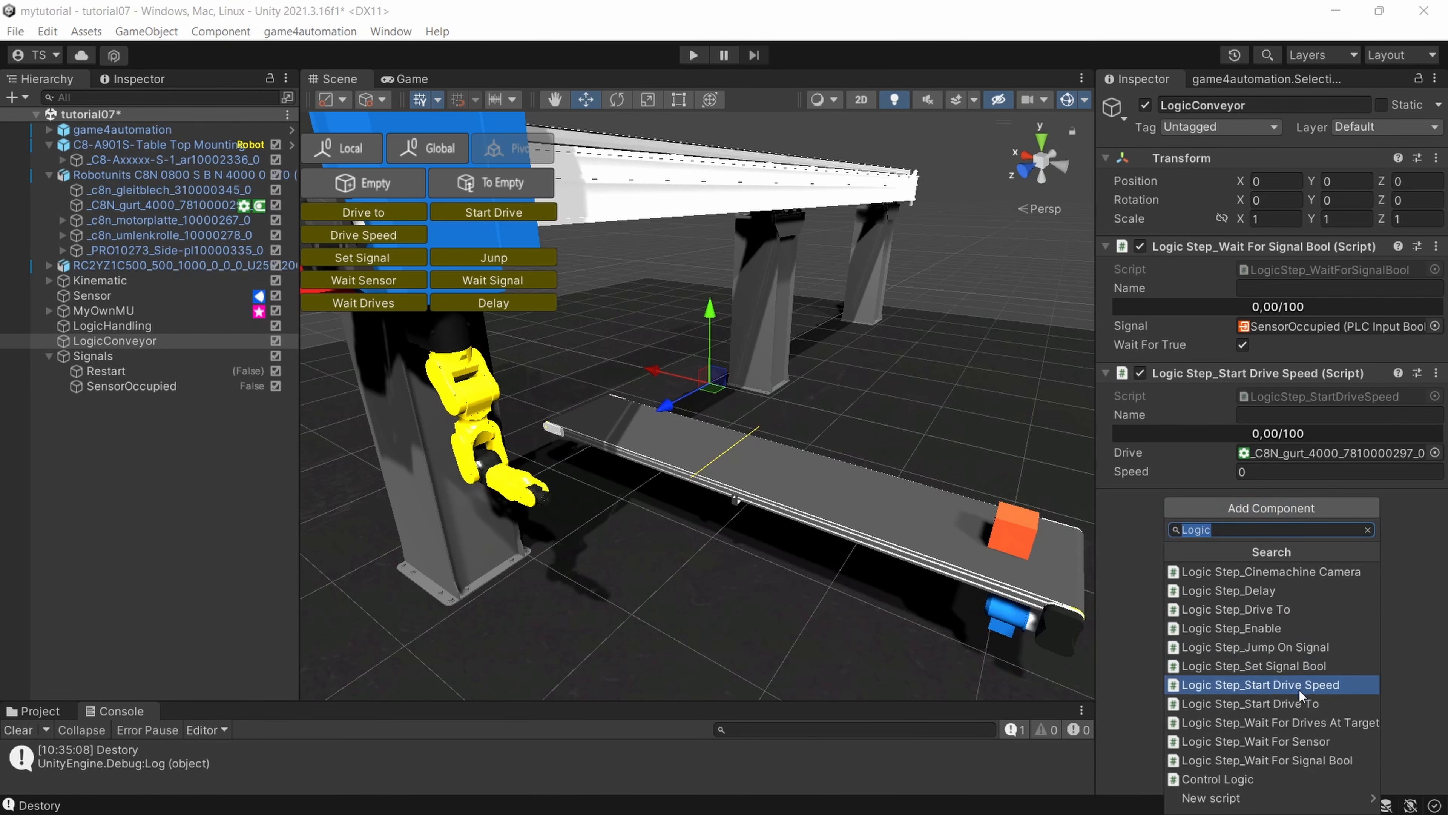
click(1313, 760)
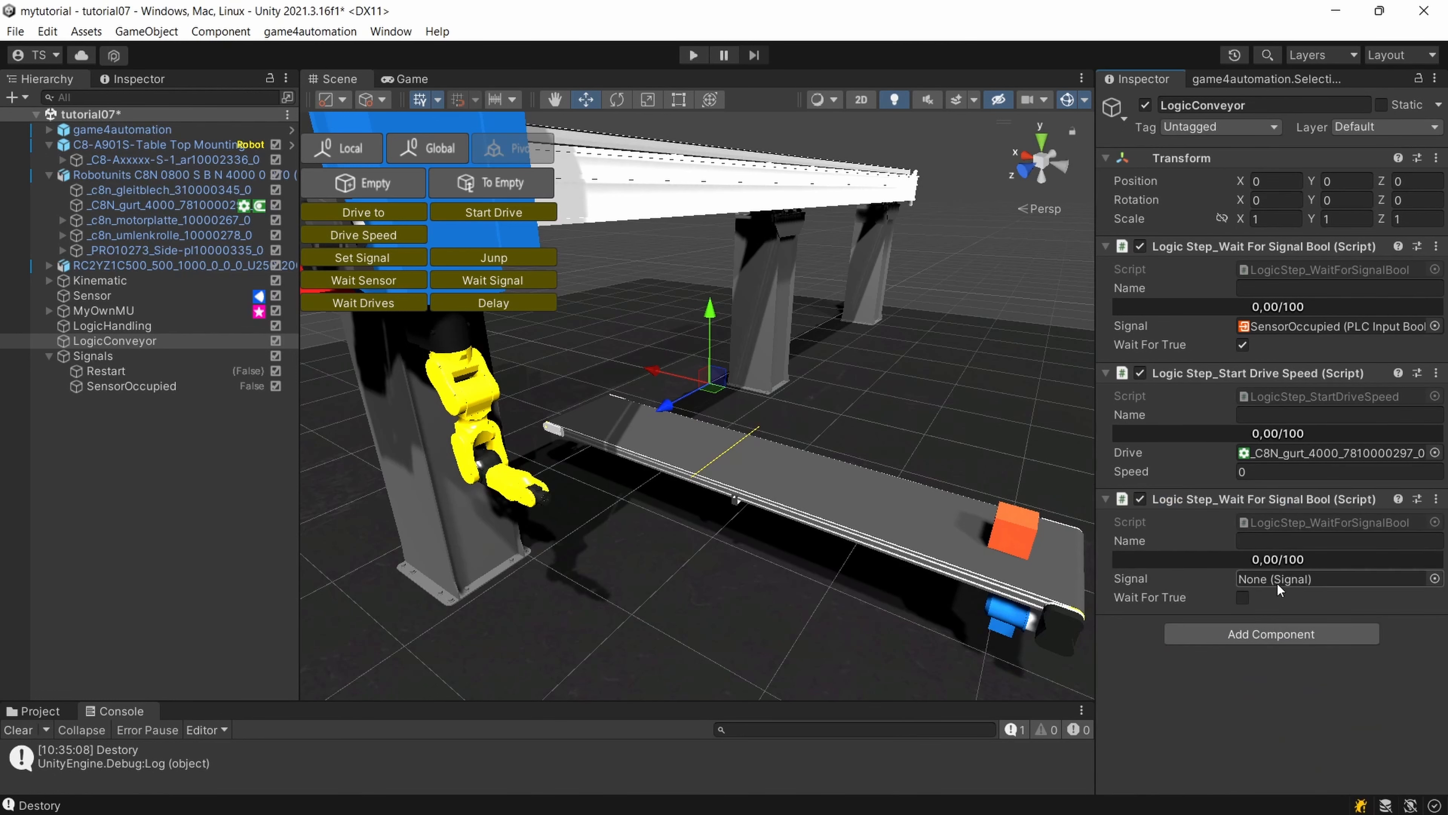
click(1434, 578)
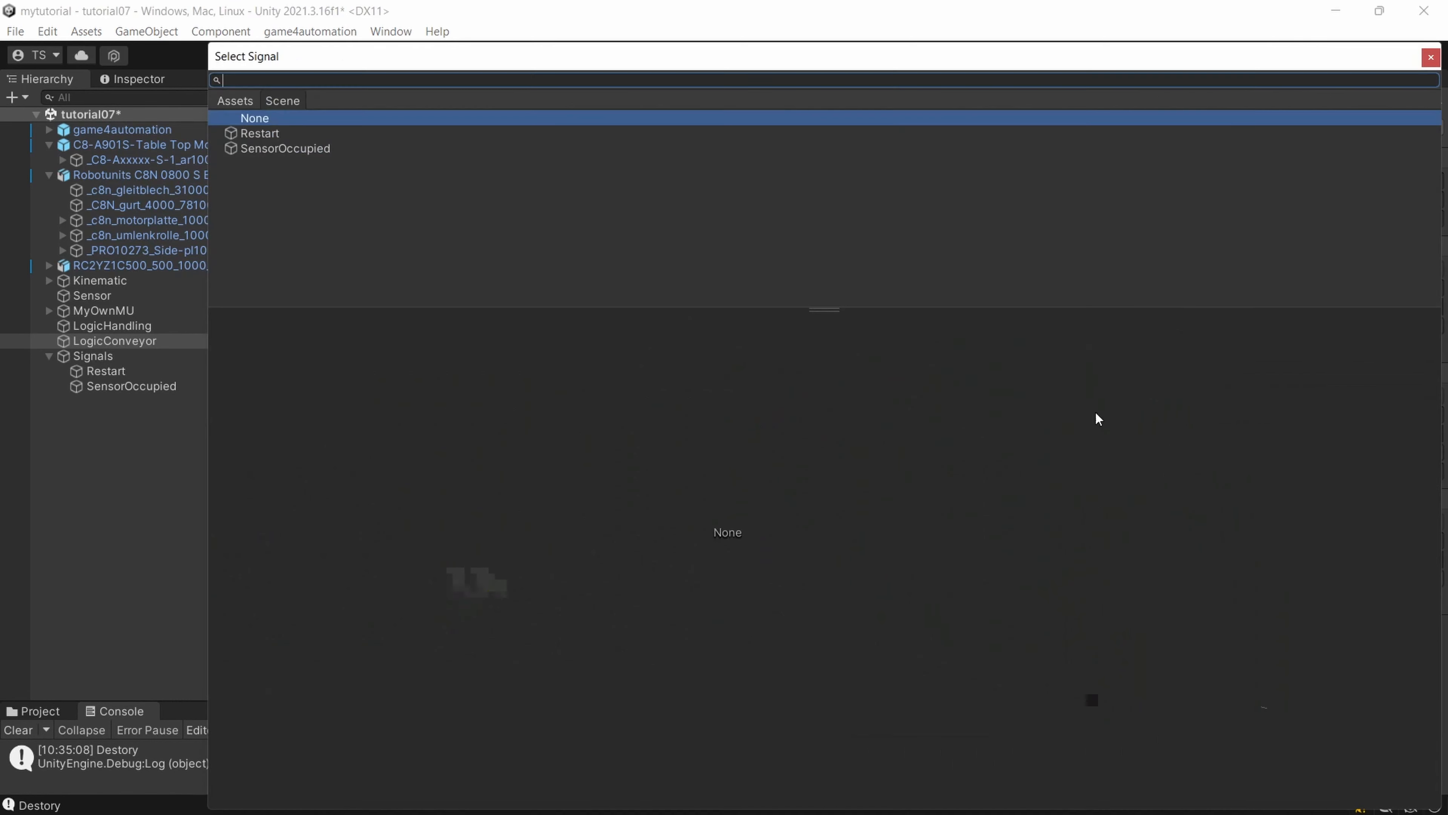
double_click(315, 148)
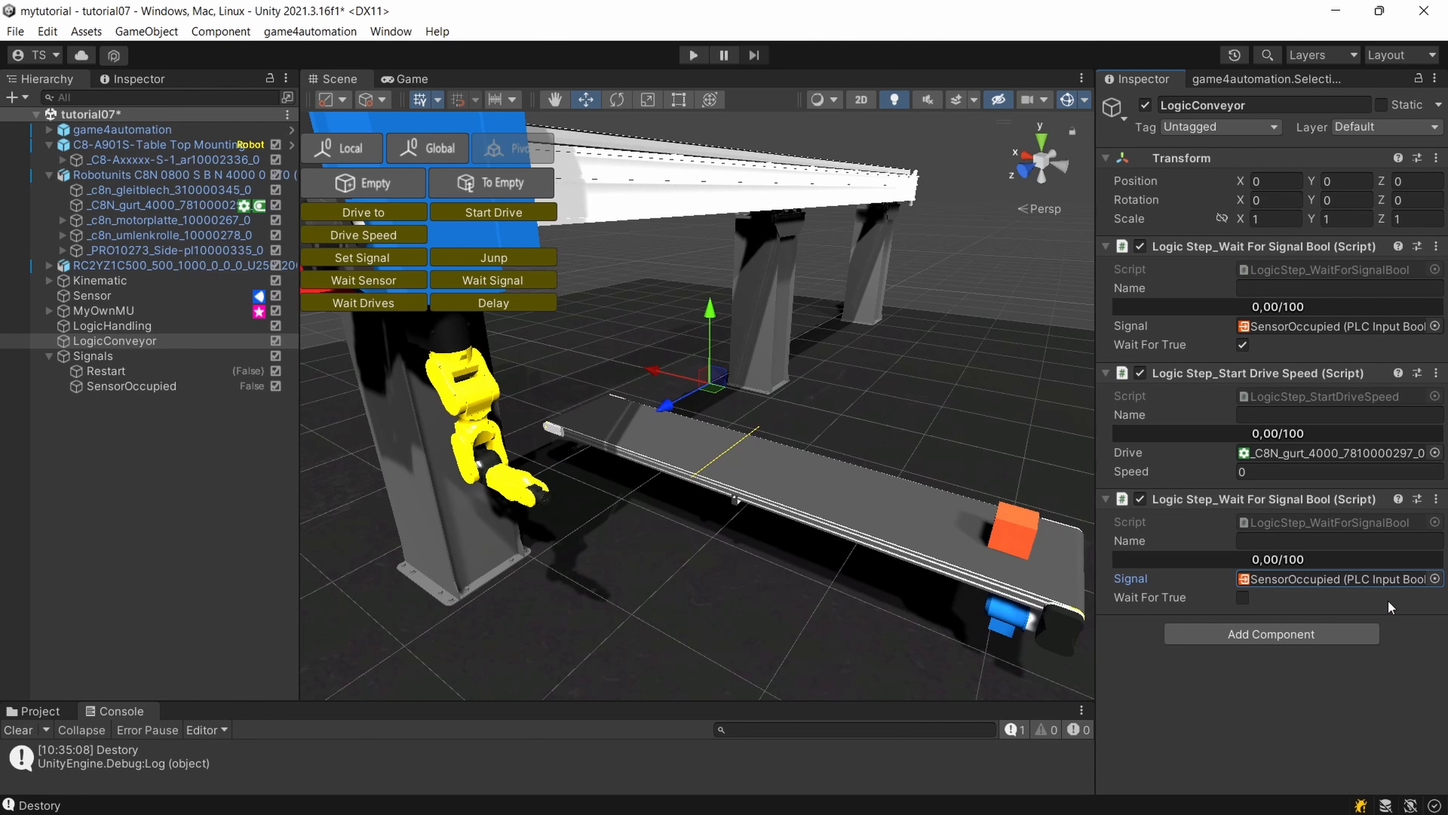
click(693, 55)
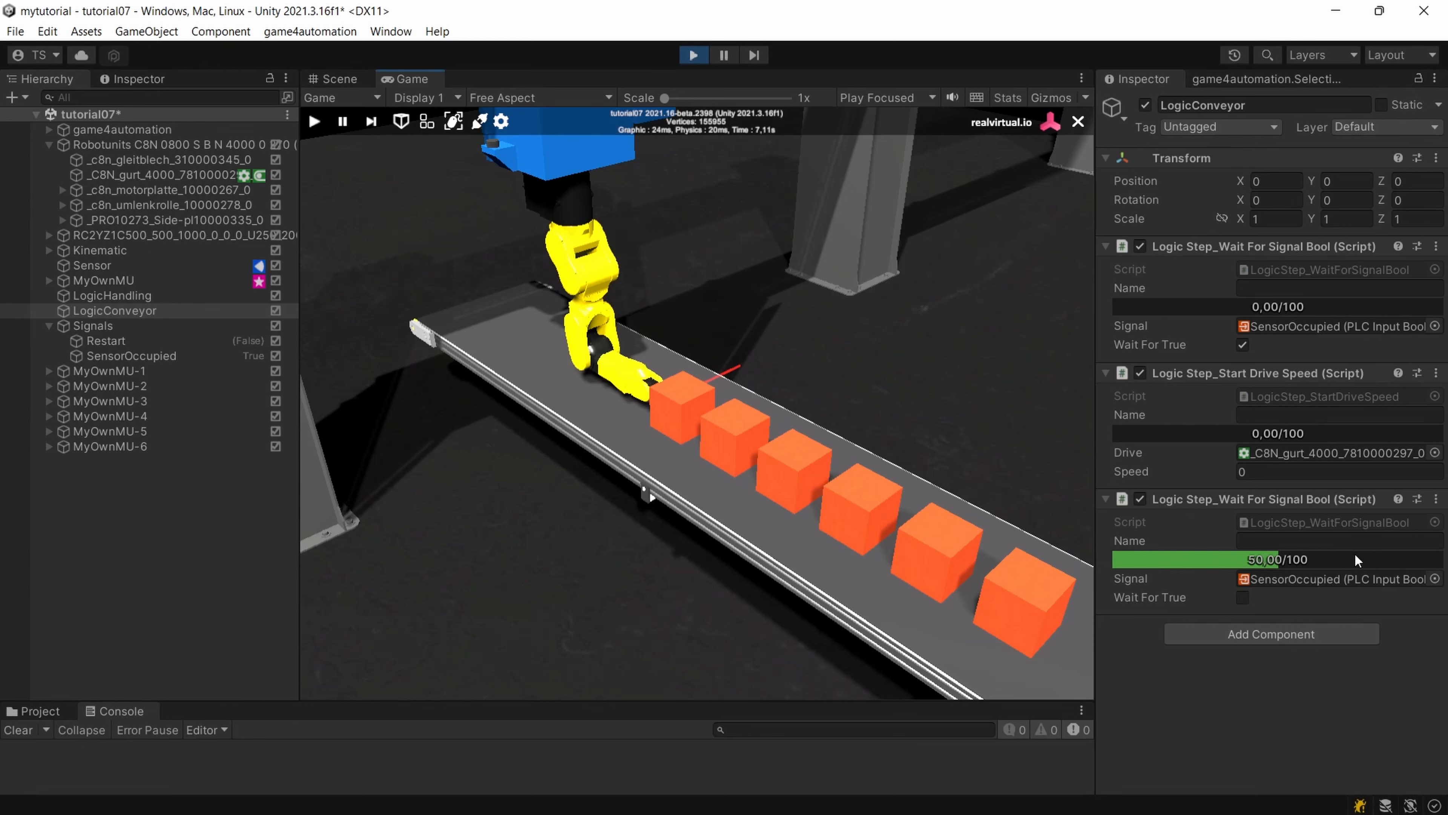
click(693, 55)
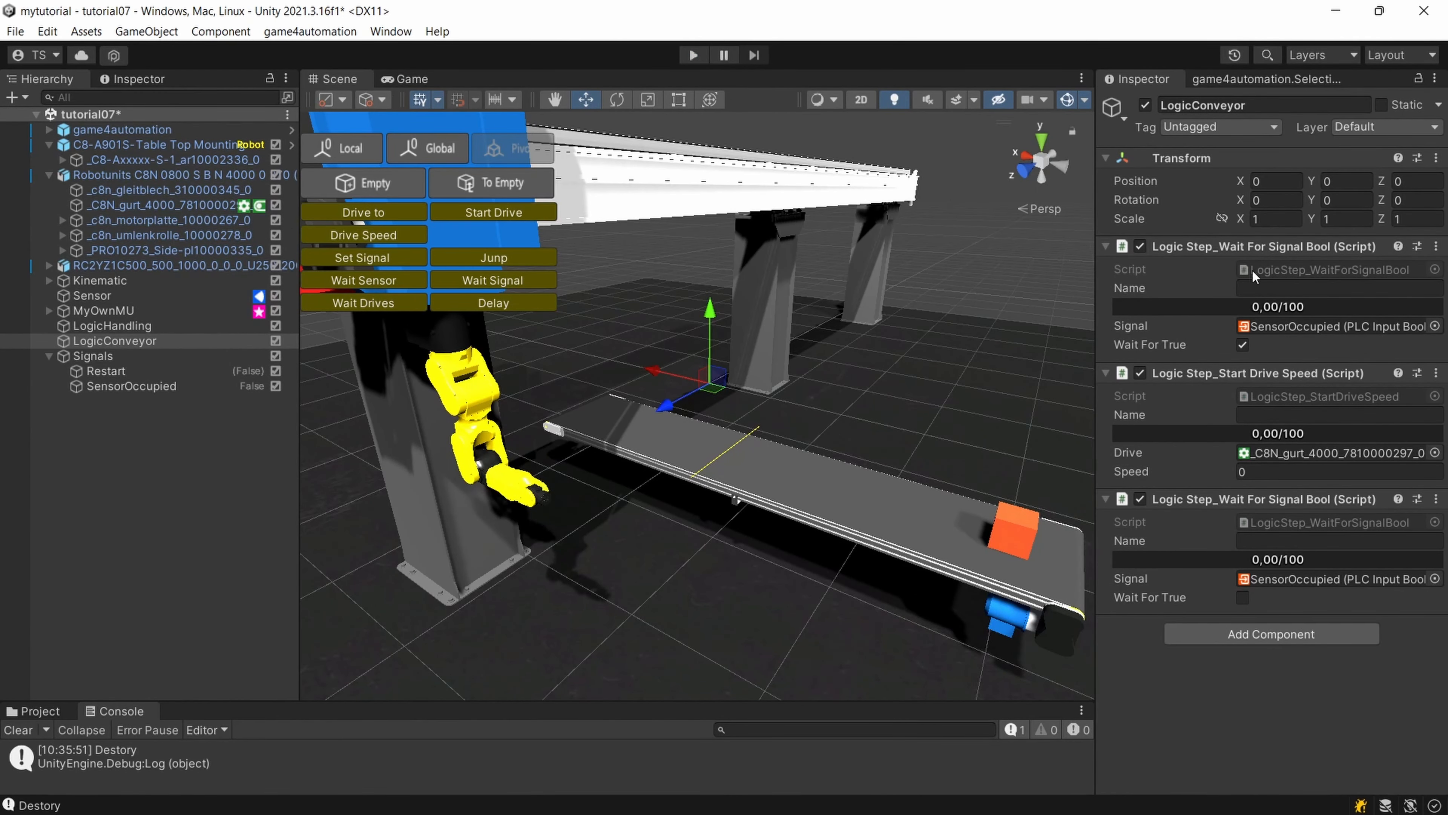
click(1267, 634)
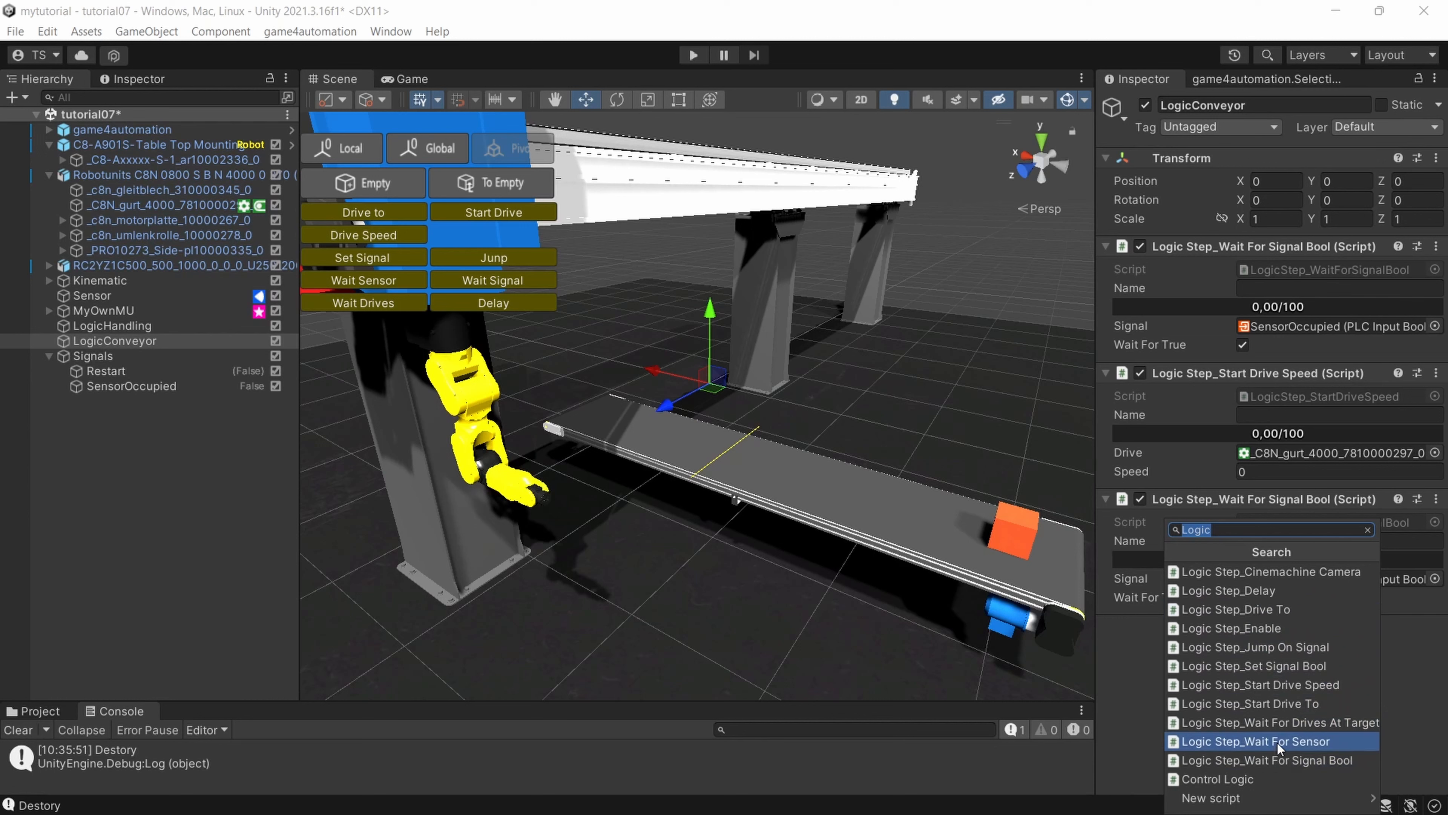
click(1280, 686)
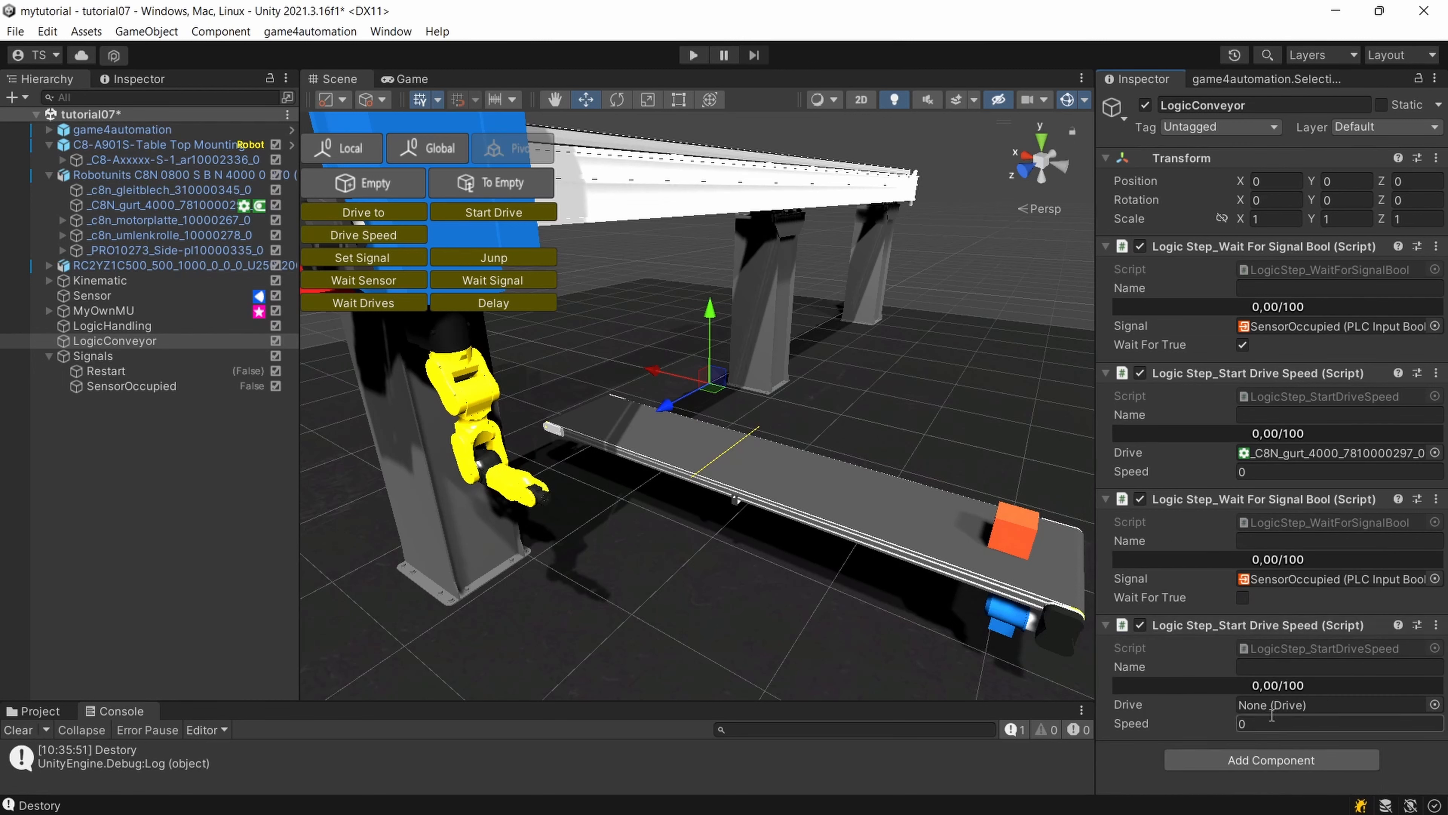
click(1434, 704)
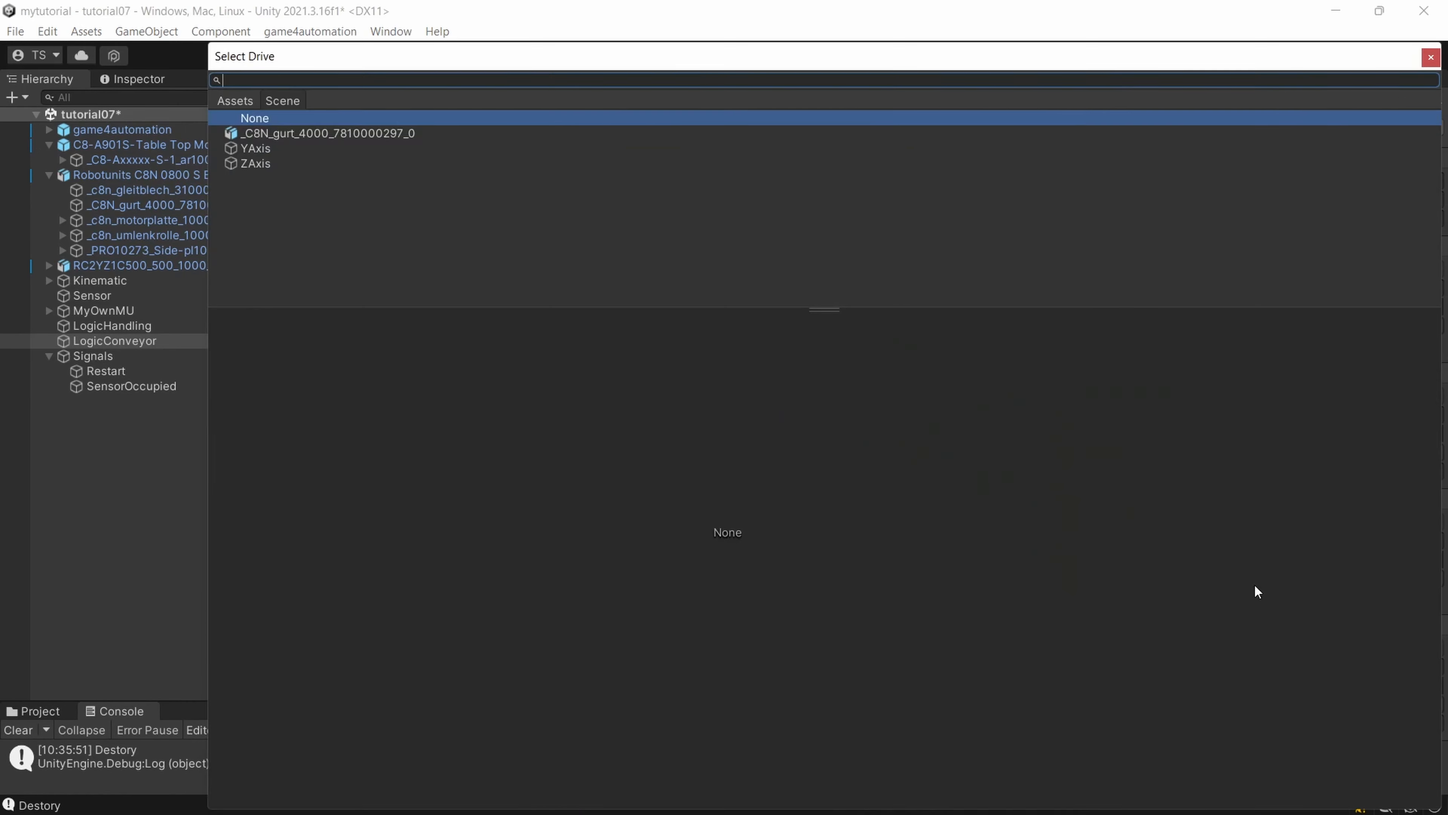
double_click(315, 134)
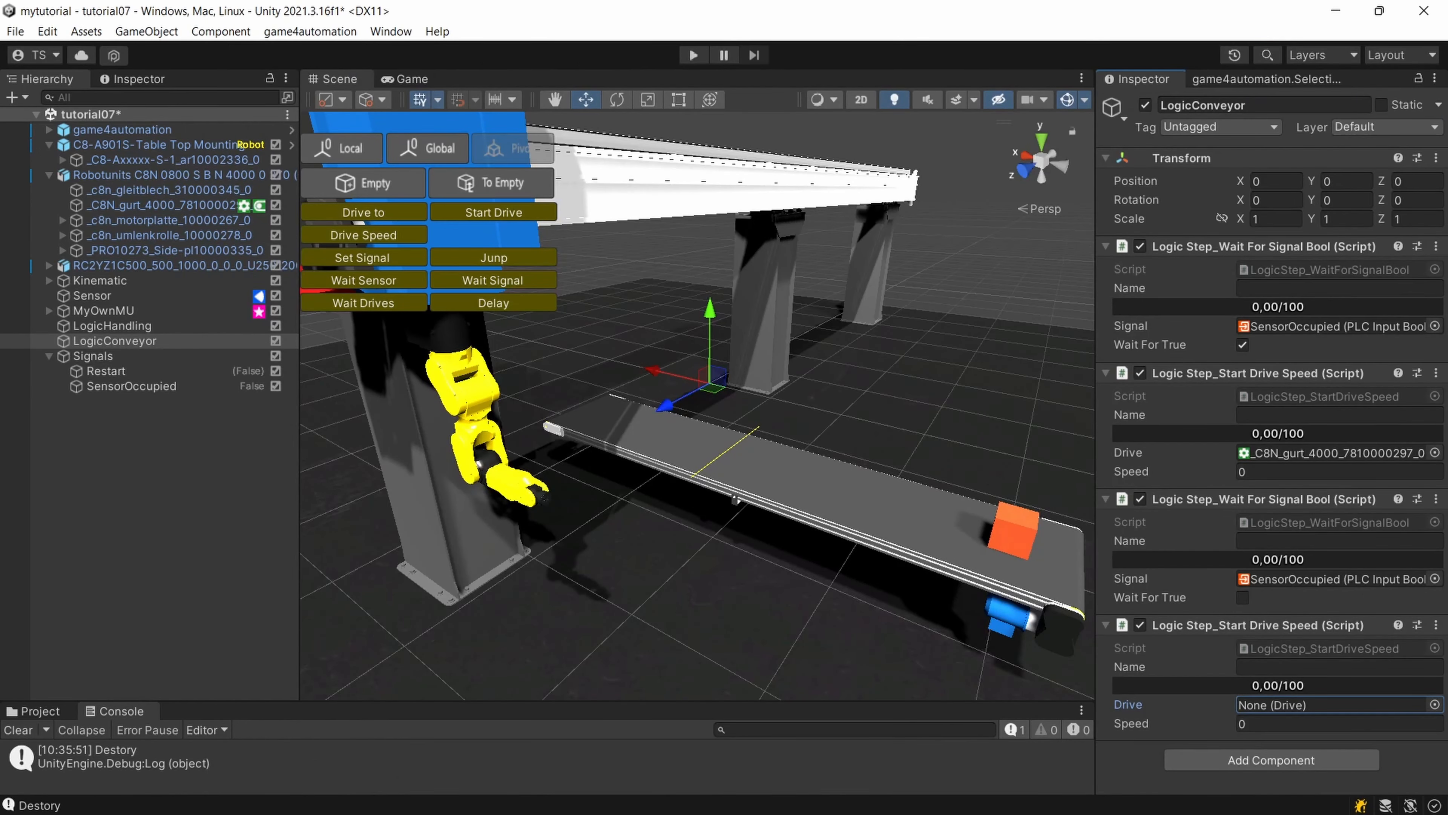
click(1434, 705)
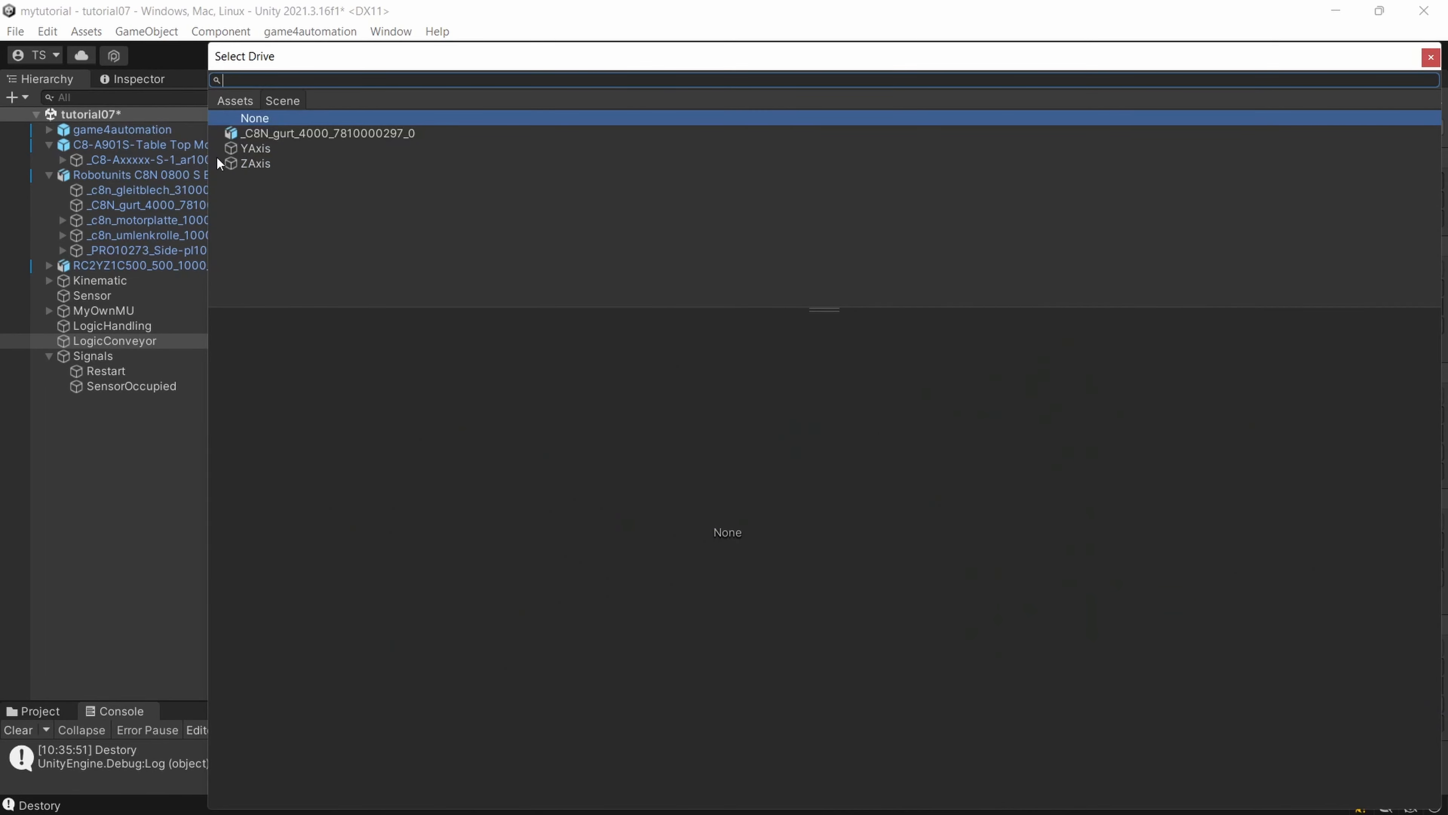
double_click(262, 137)
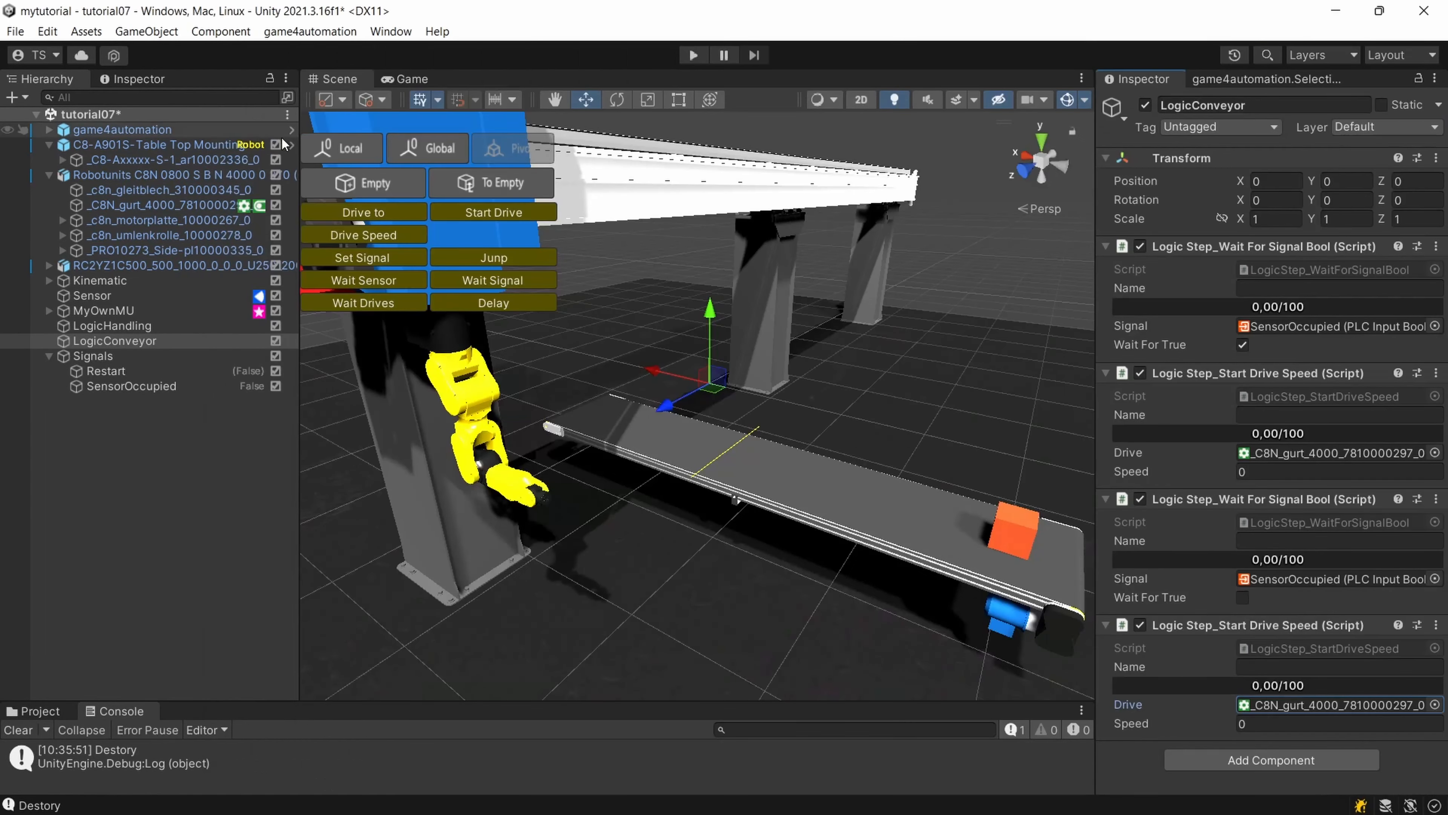
click(1286, 724)
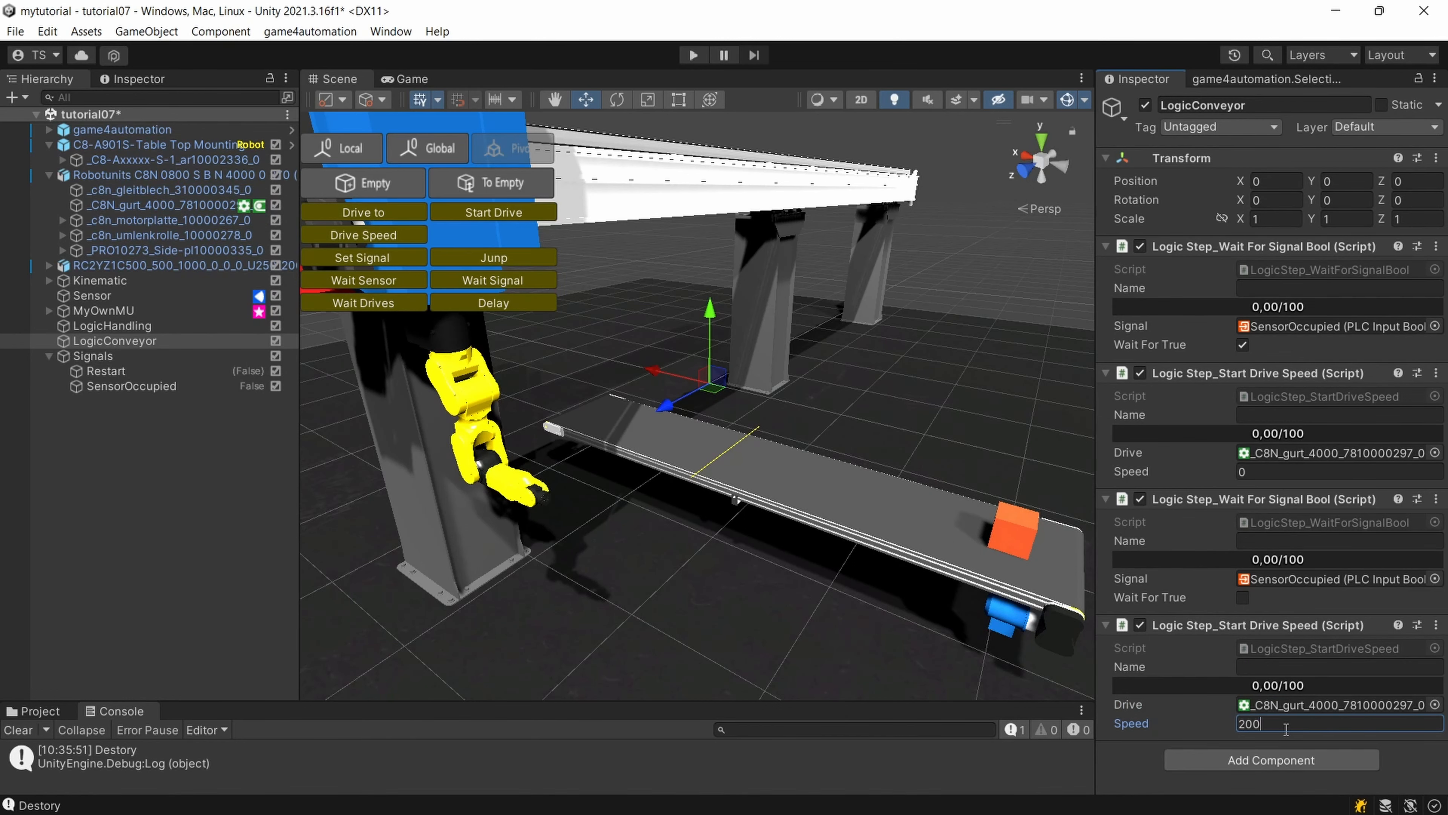
click(909, 522)
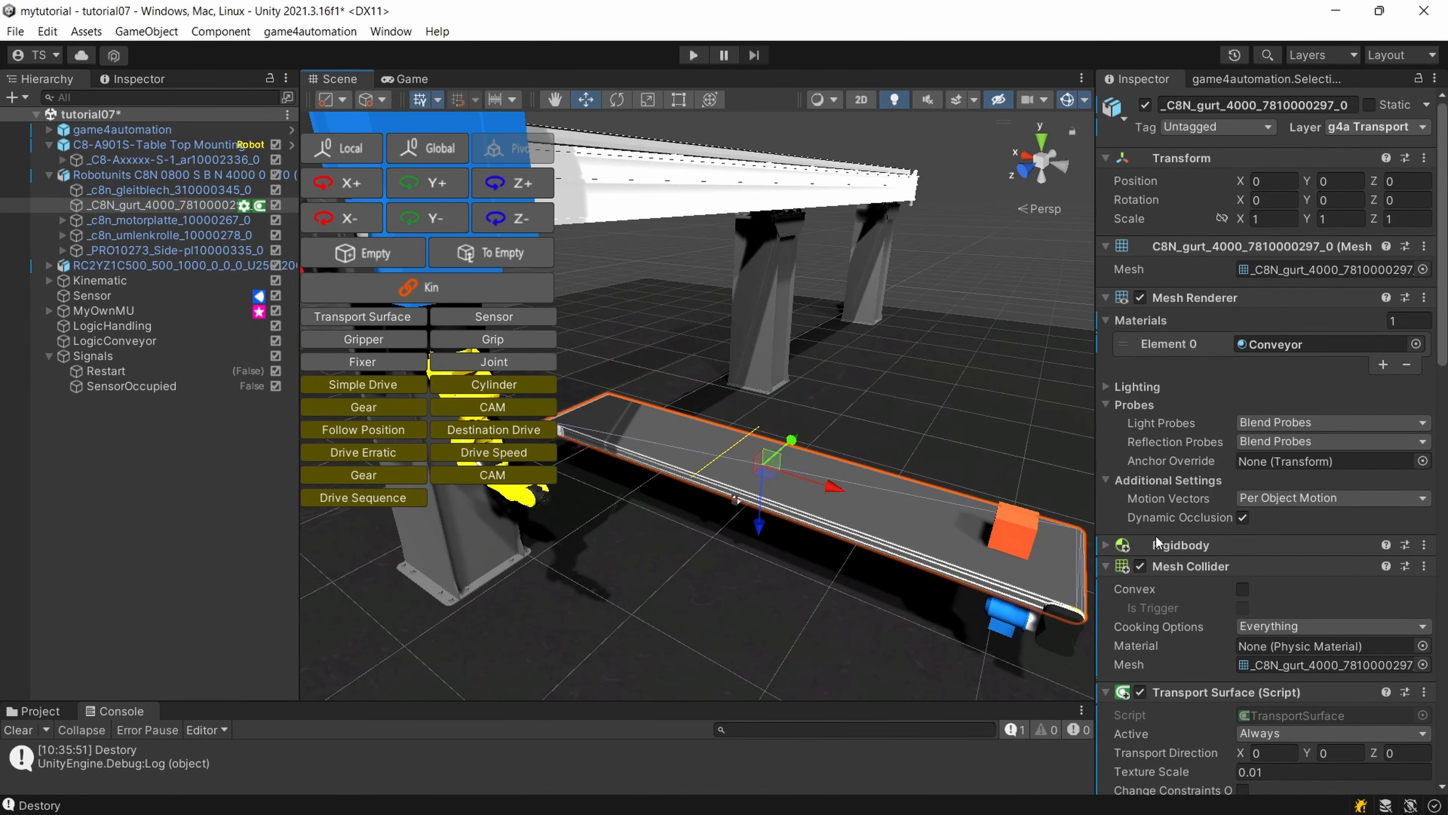
scroll(1308, 673, down, 6)
scroll(1297, 675, up, 6)
scroll(1186, 440, down, 10)
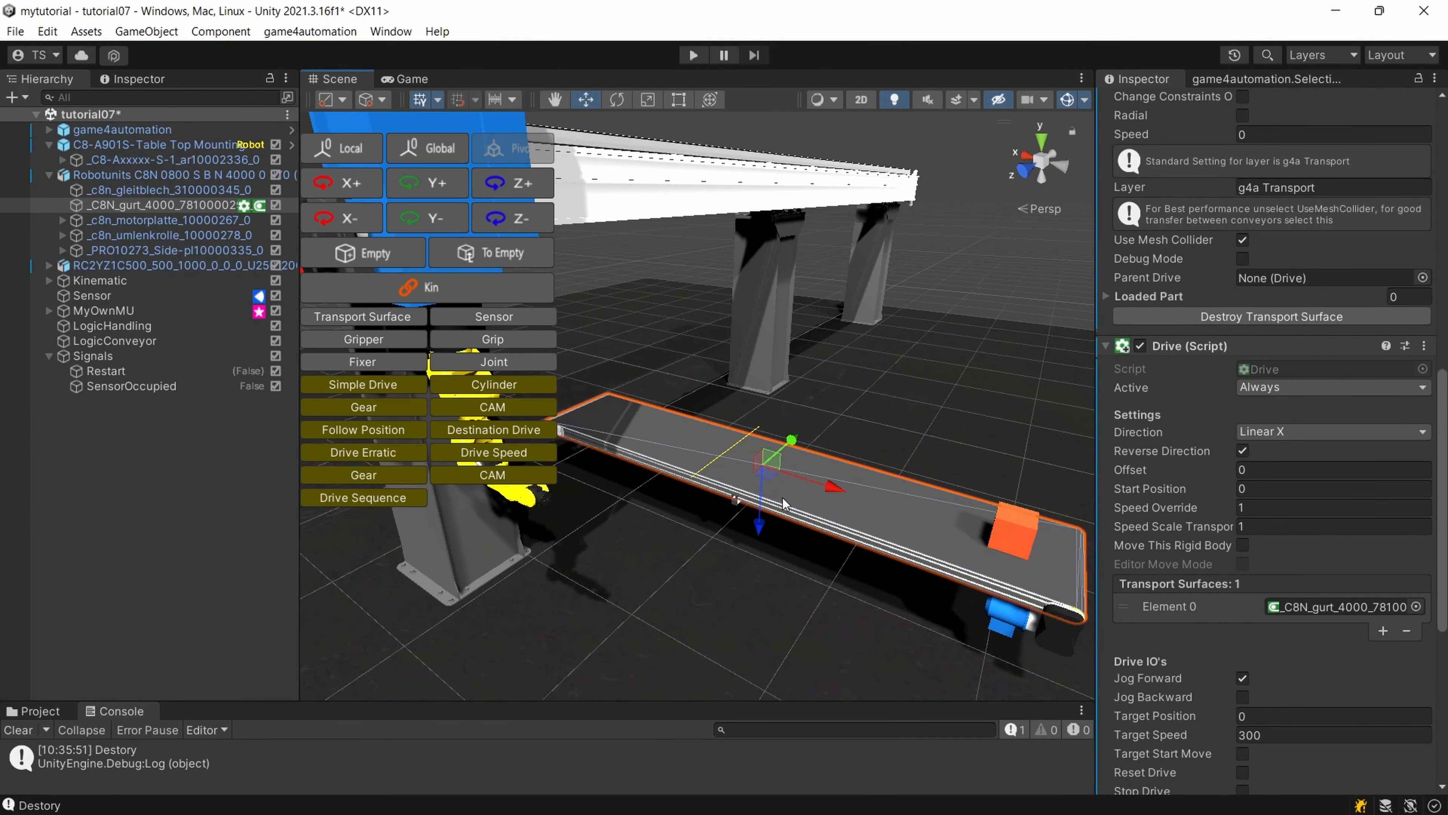
Set the speed of LogicConveyor's second Logic Step_Start Drive Speed to 300 and start the simulation.
click(118, 343)
click(1248, 724)
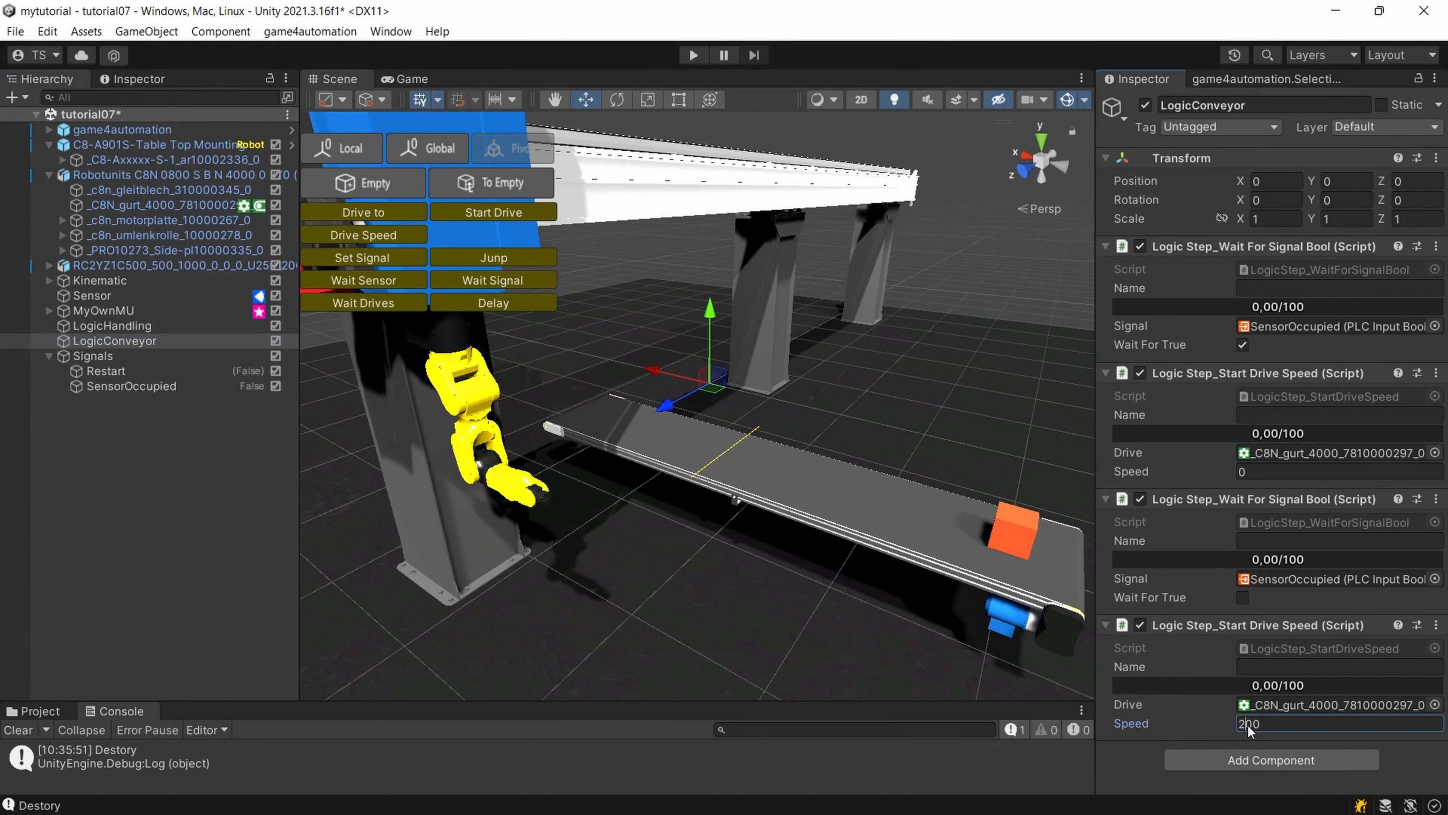
text(3)
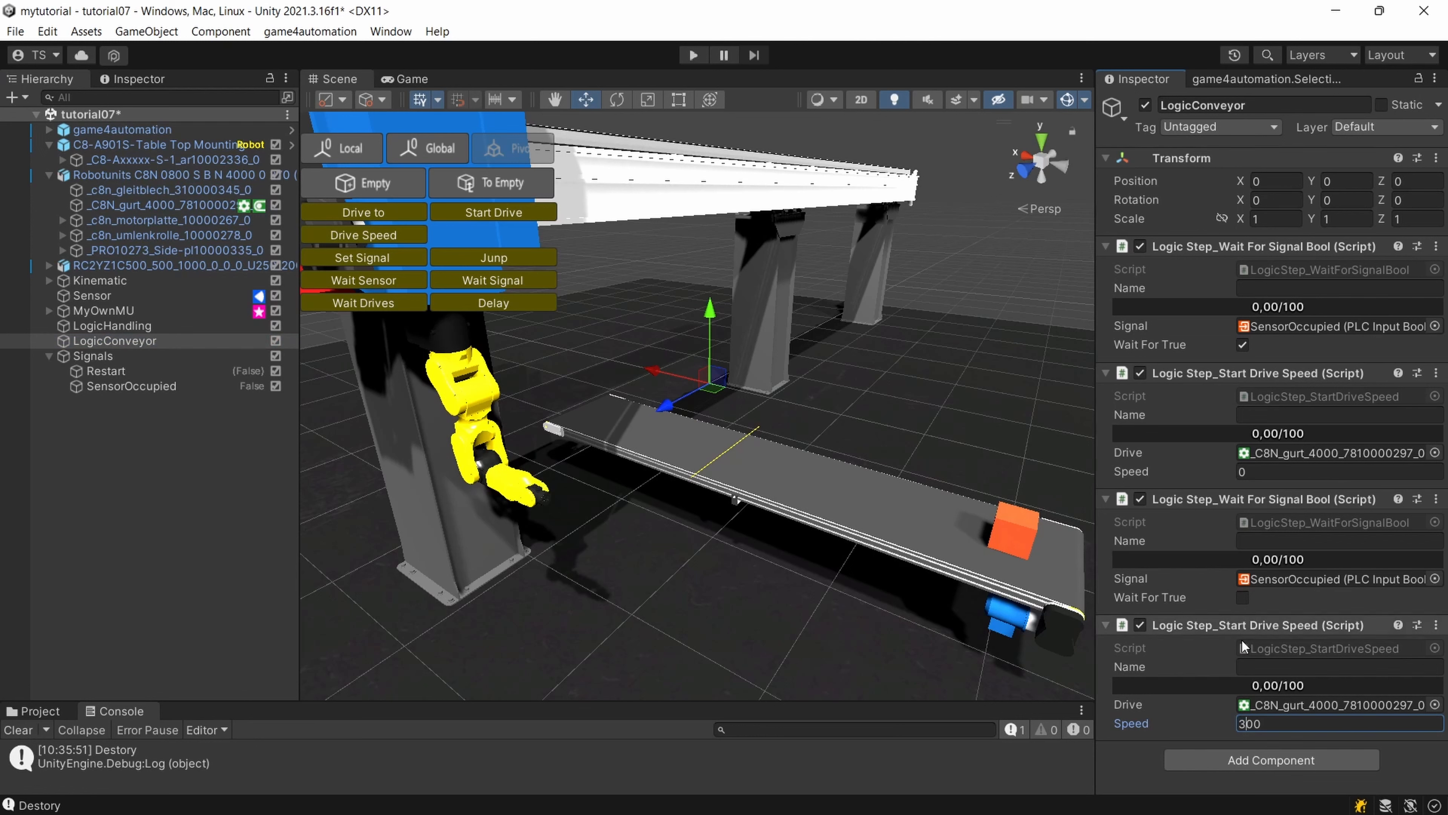
click(693, 55)
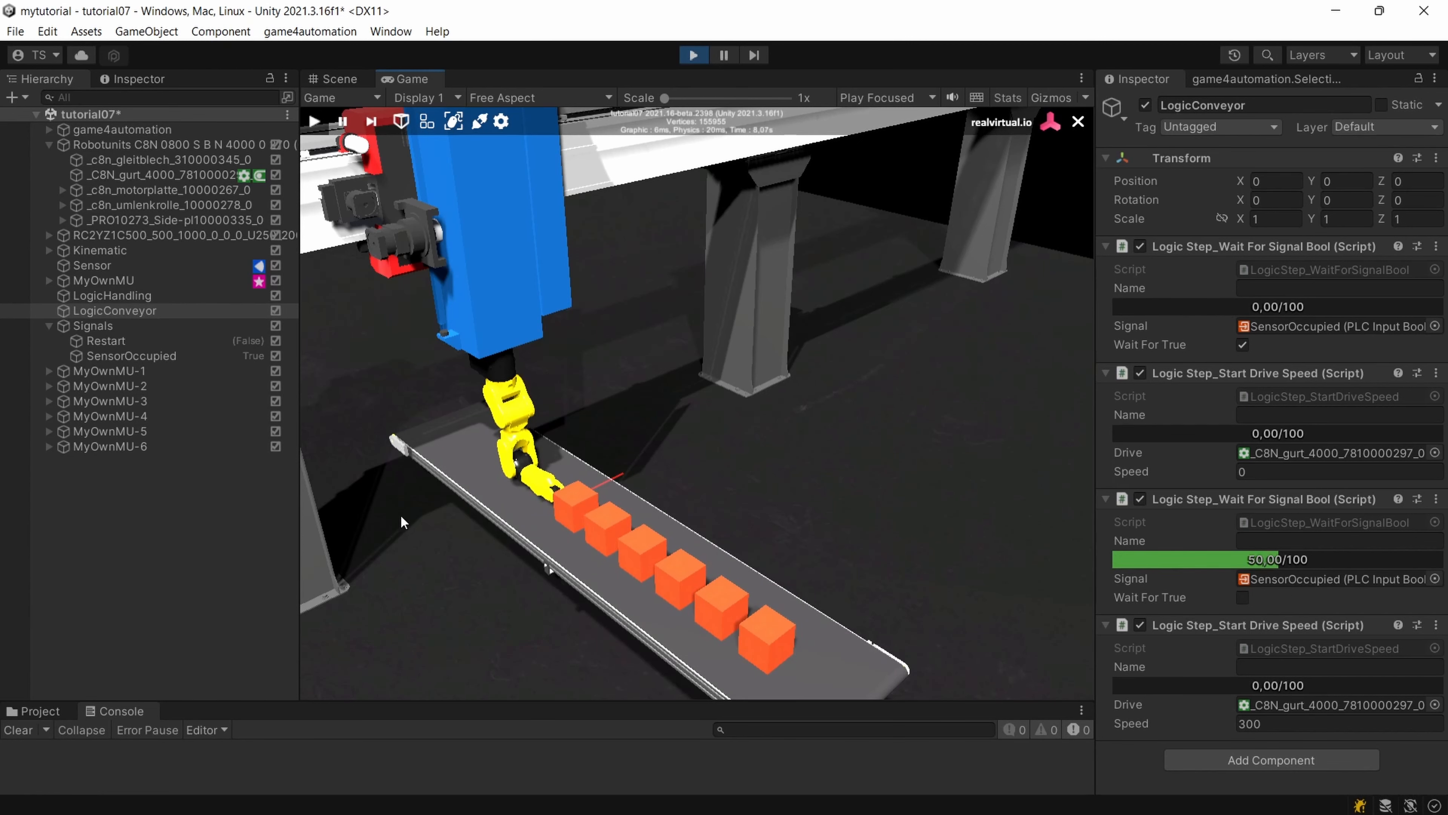
Test the belt restart in the running simulation by moving the boxes MyOwnMU-1 and MyOwnMU-2 off the conveyor at the sensor.
click(335, 79)
click(749, 457)
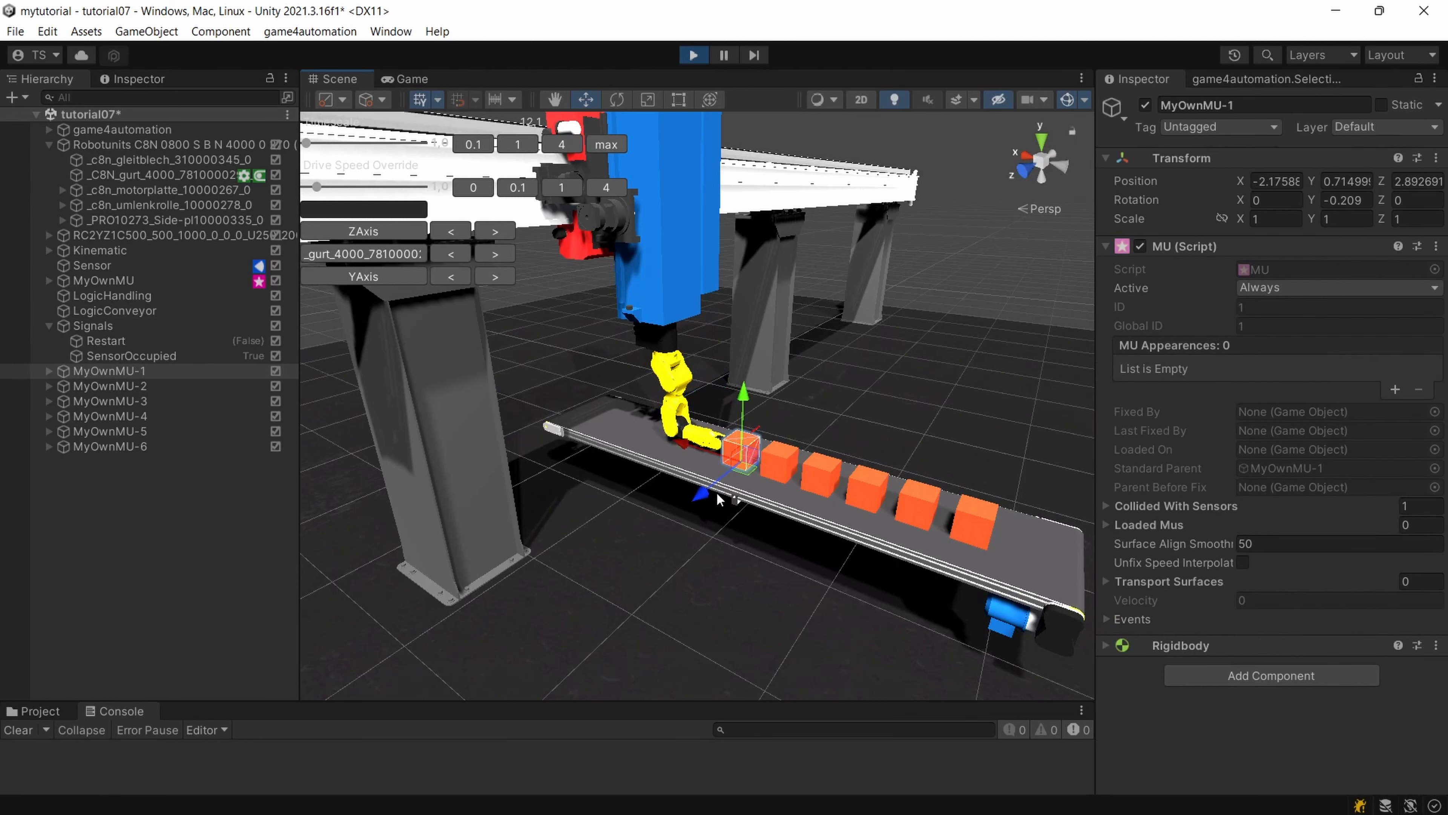
drag(701, 493, 562, 606)
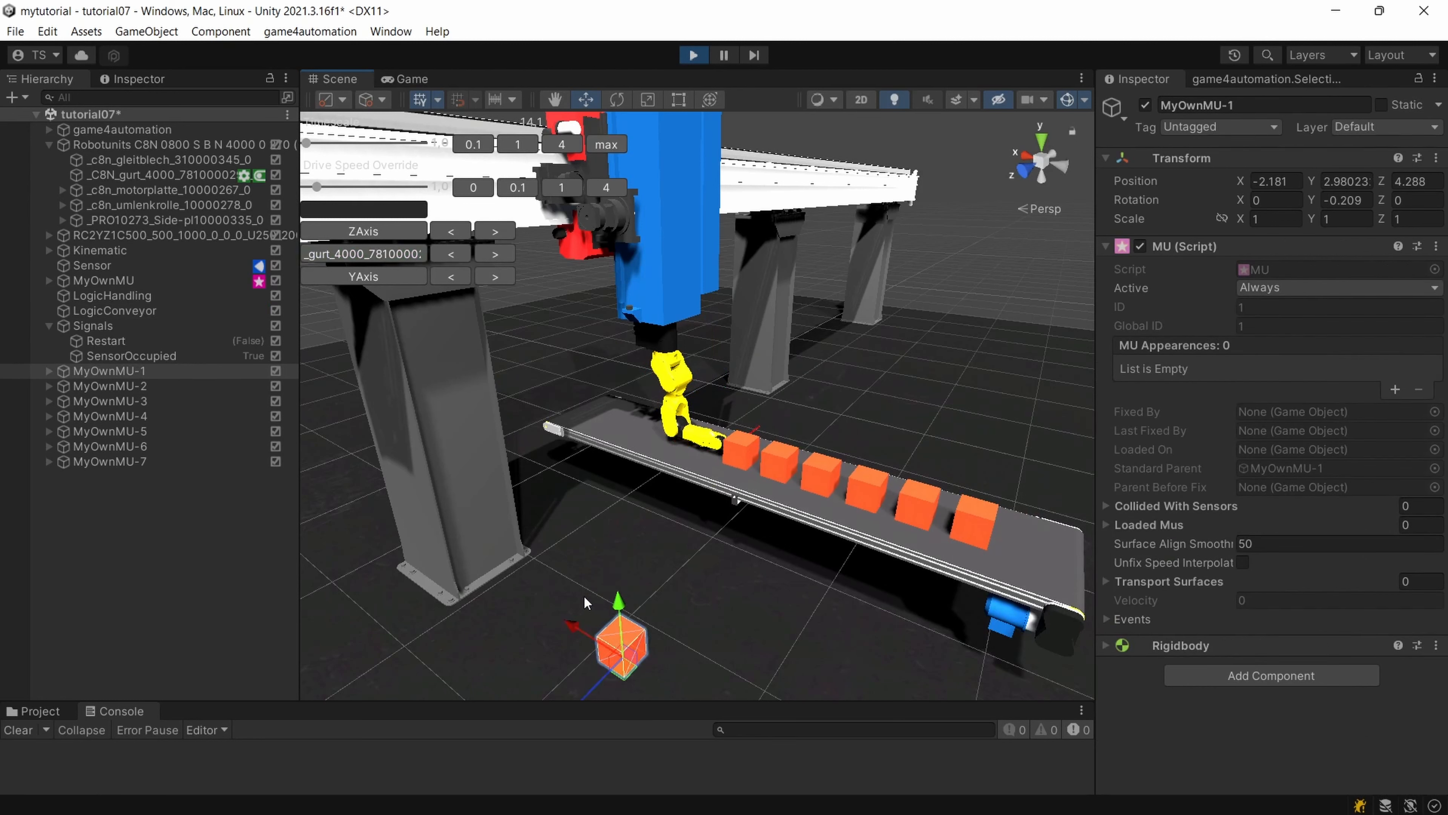
click(749, 451)
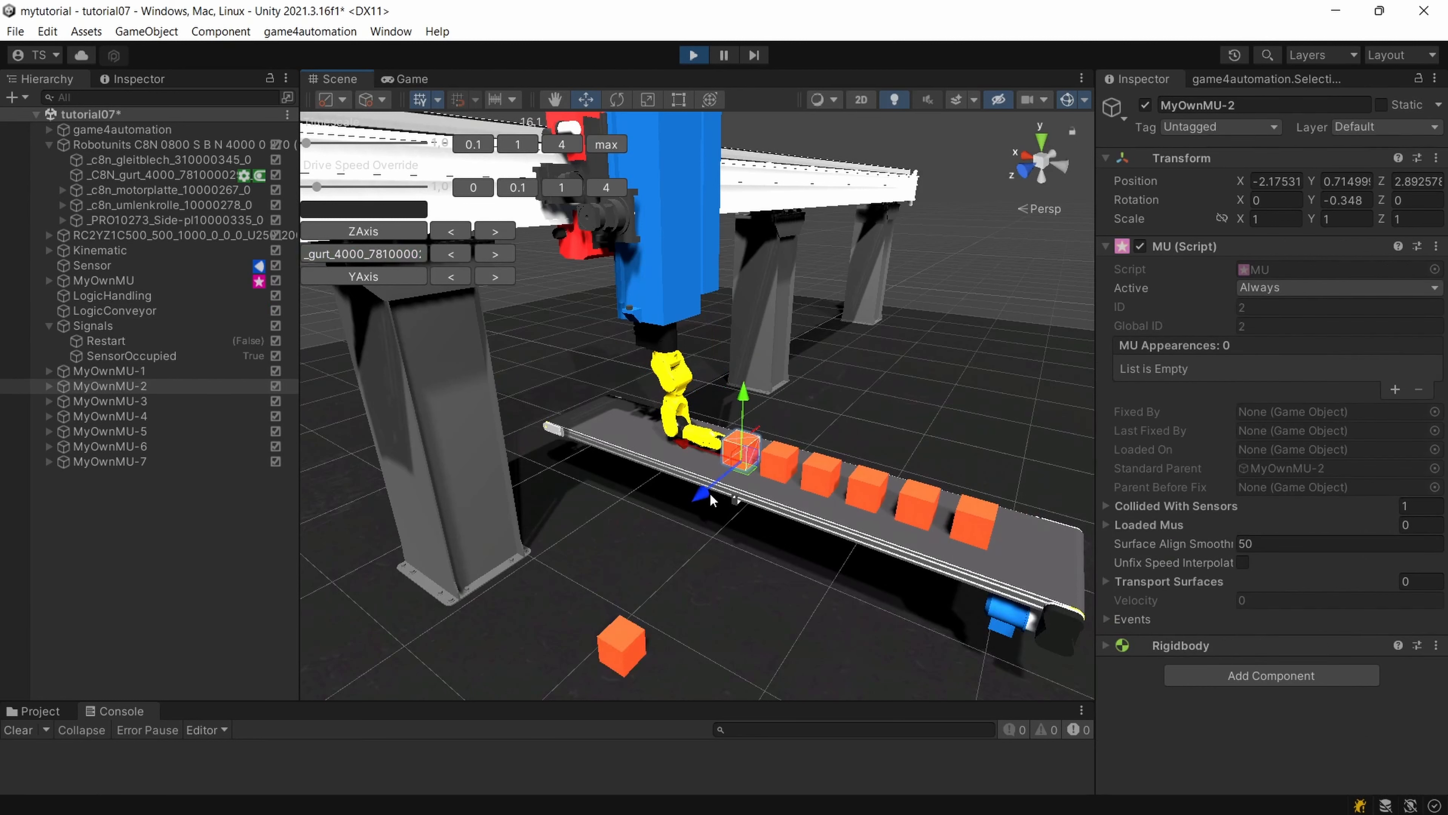
drag(710, 499, 628, 533)
right_drag(731, 532, 771, 517)
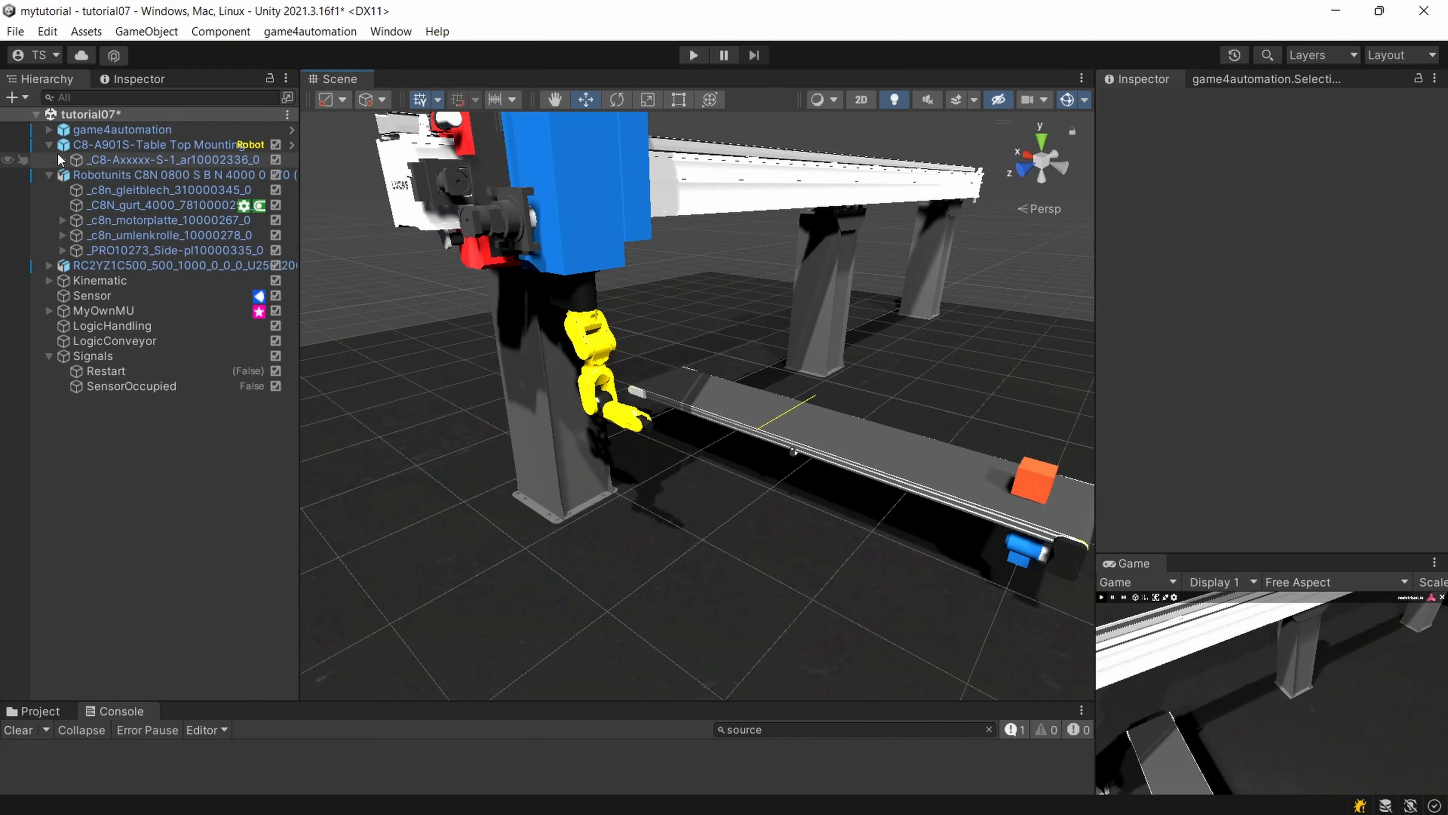
Add a Grip component to the robot's end flange _C8-Axxxxx-S-1_ar10002341_0.
click(138, 160)
click(64, 159)
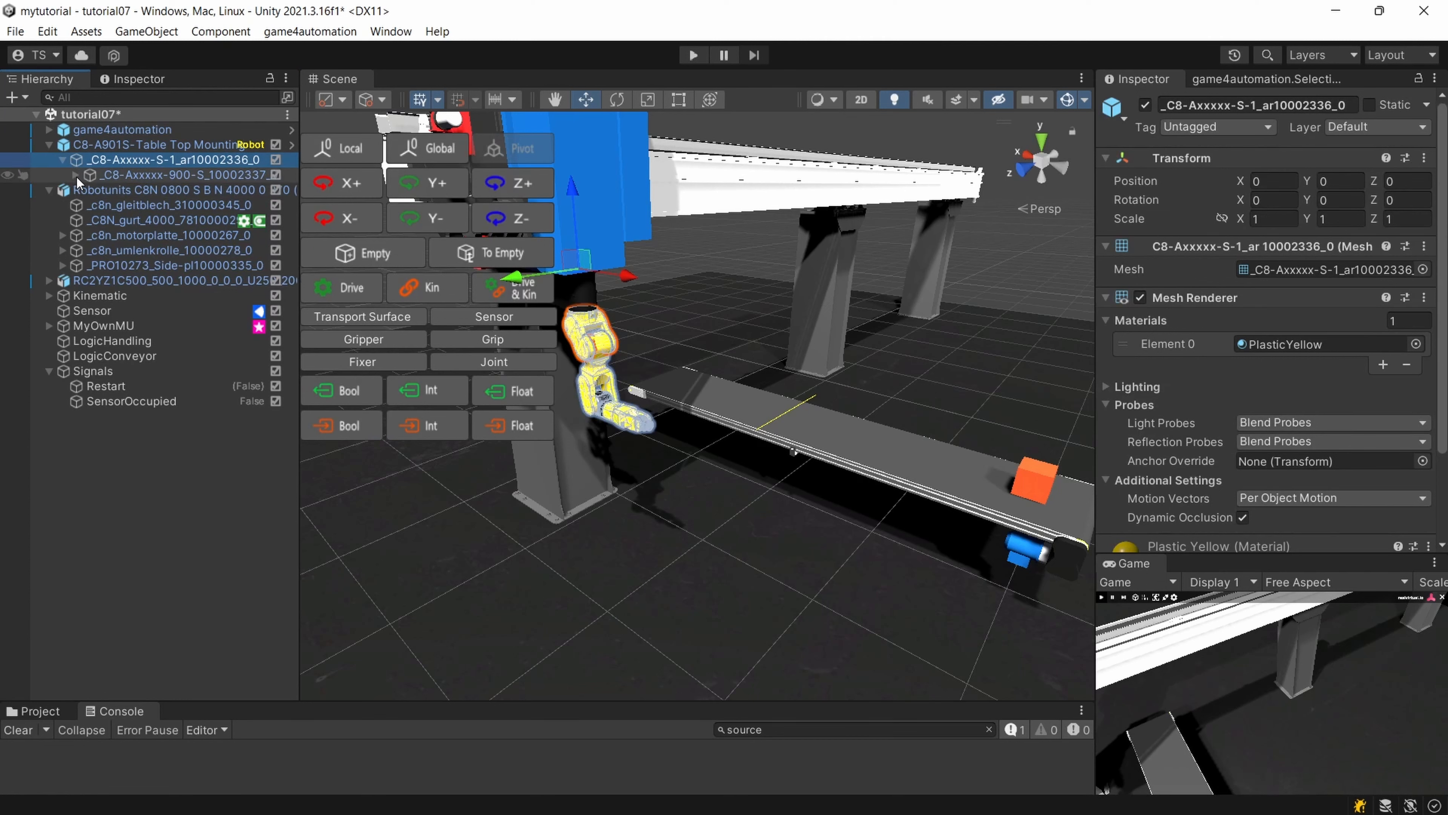
click(75, 175)
click(650, 427)
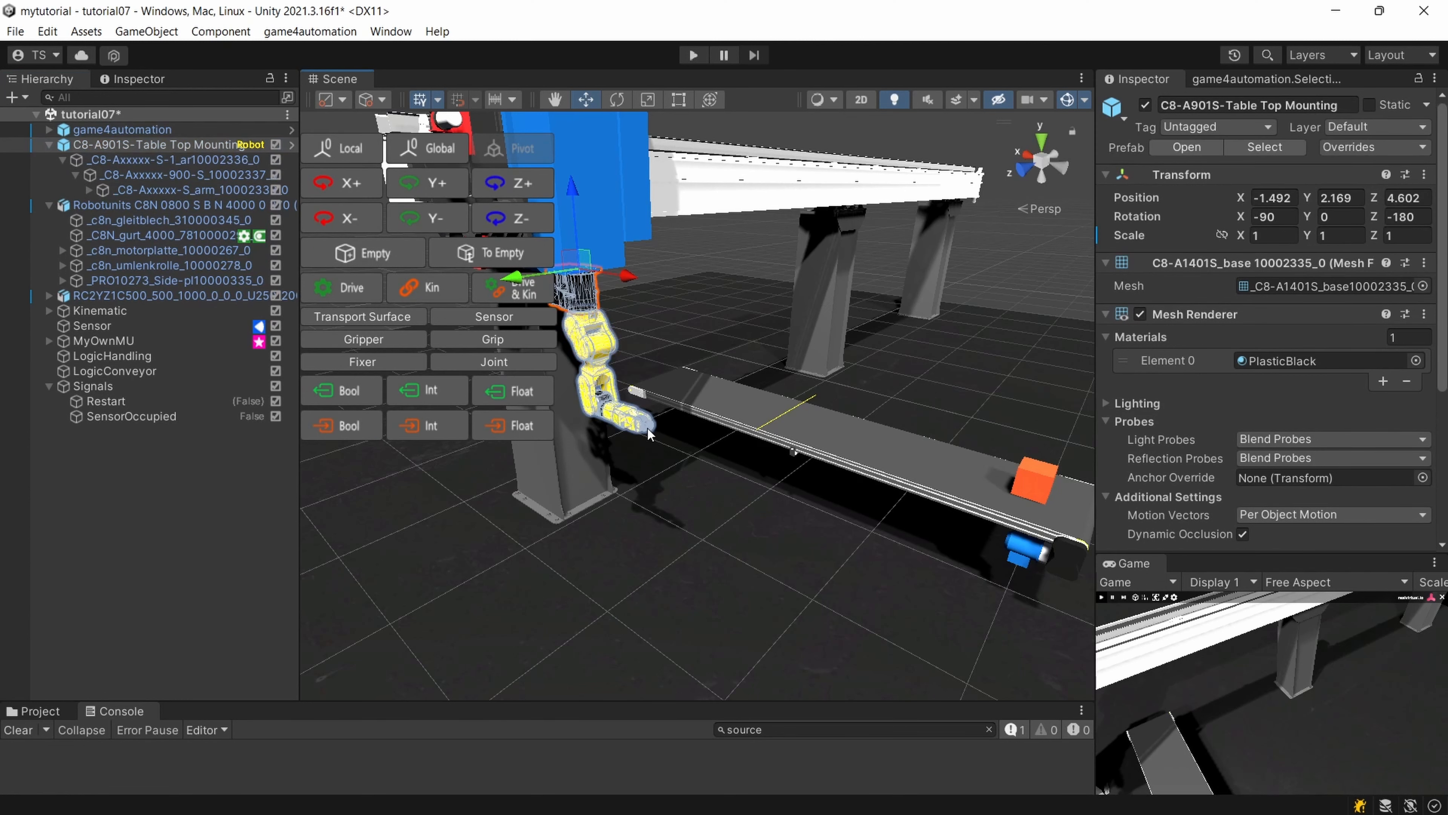
click(649, 428)
scroll(1290, 393, down, 3)
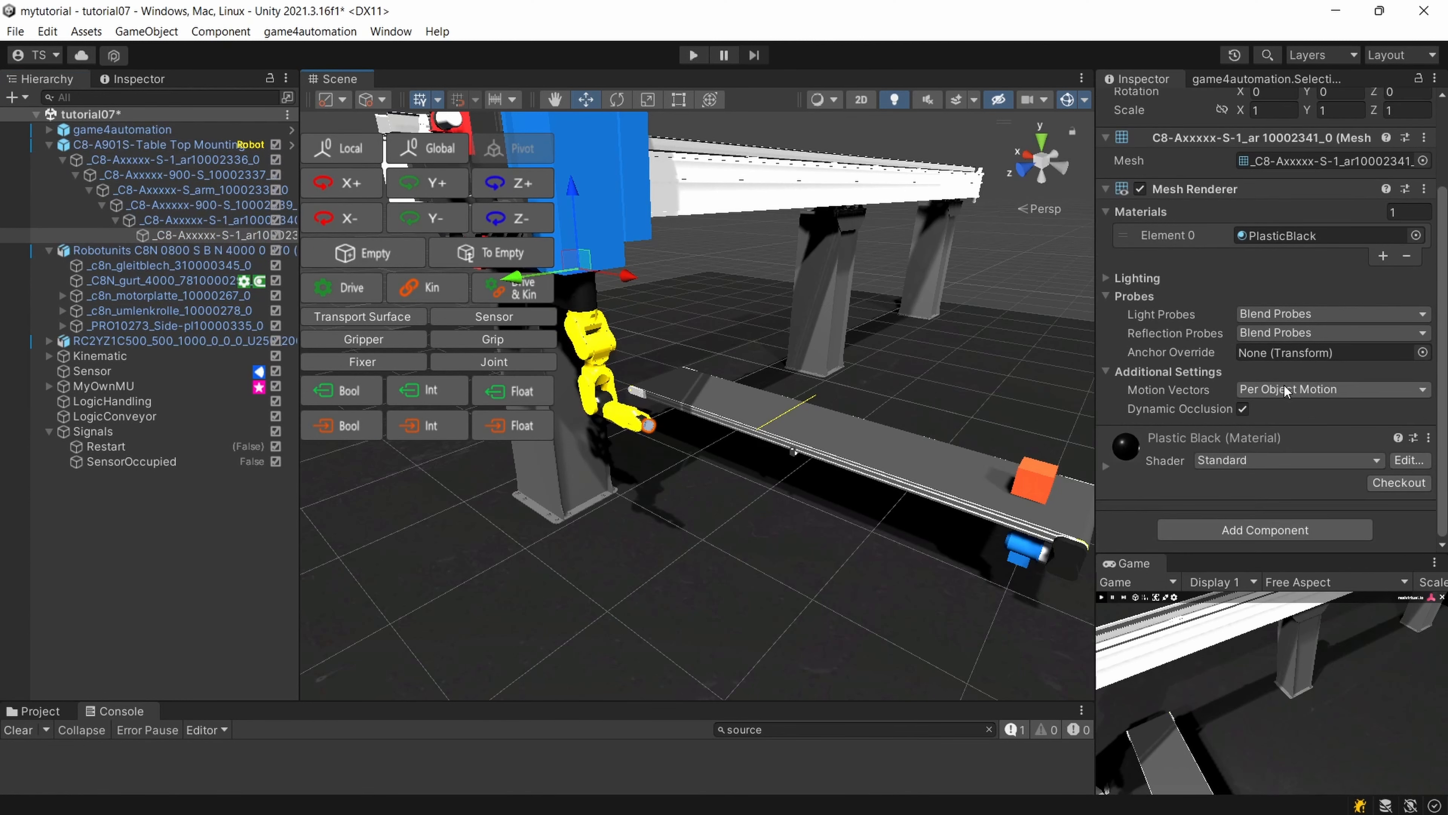
click(1298, 530)
text(Grip)
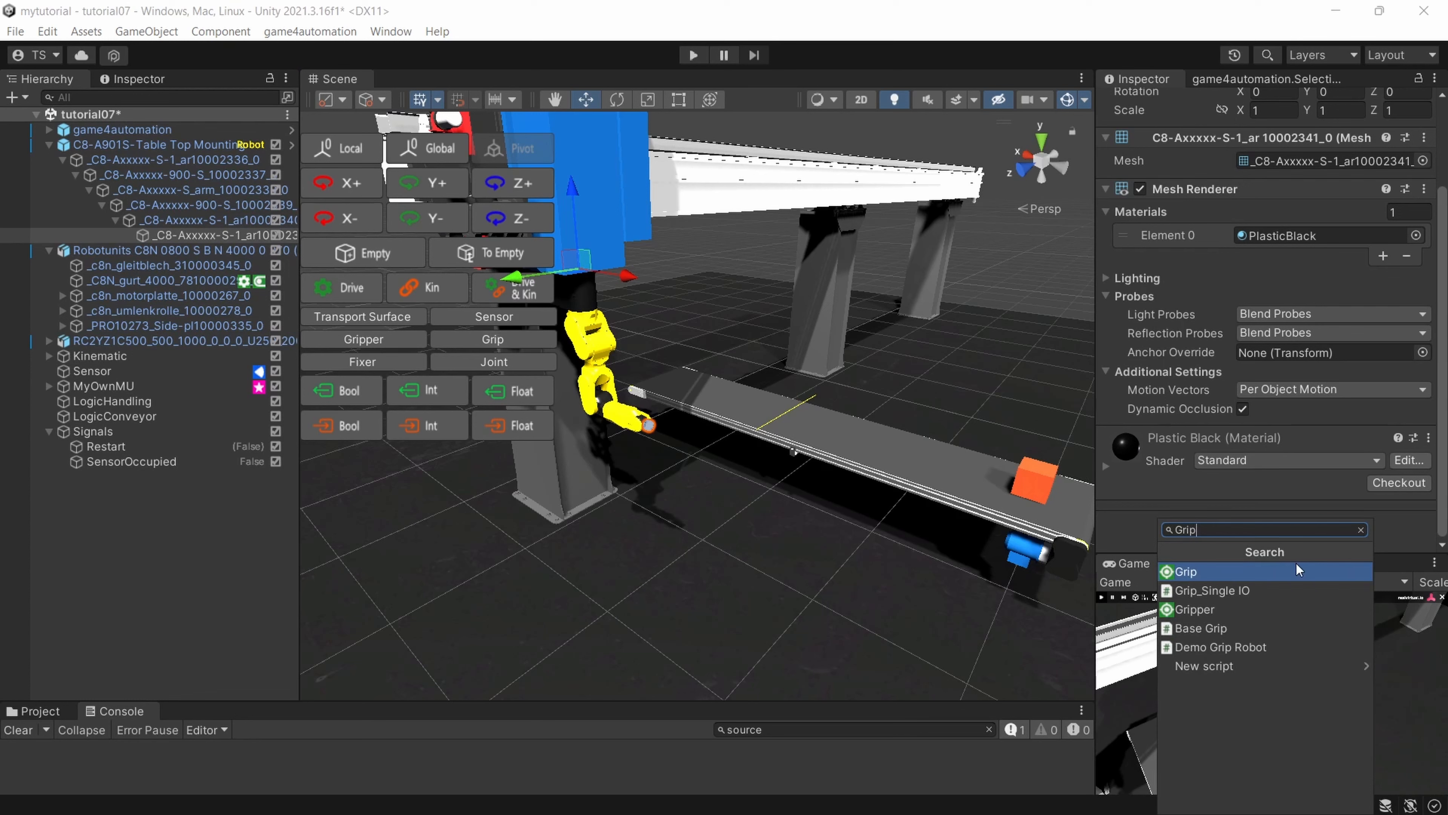
click(1225, 571)
Review the Grip settings and add a Sensor component to the same robot end flange.
scroll(1238, 474, down, 10)
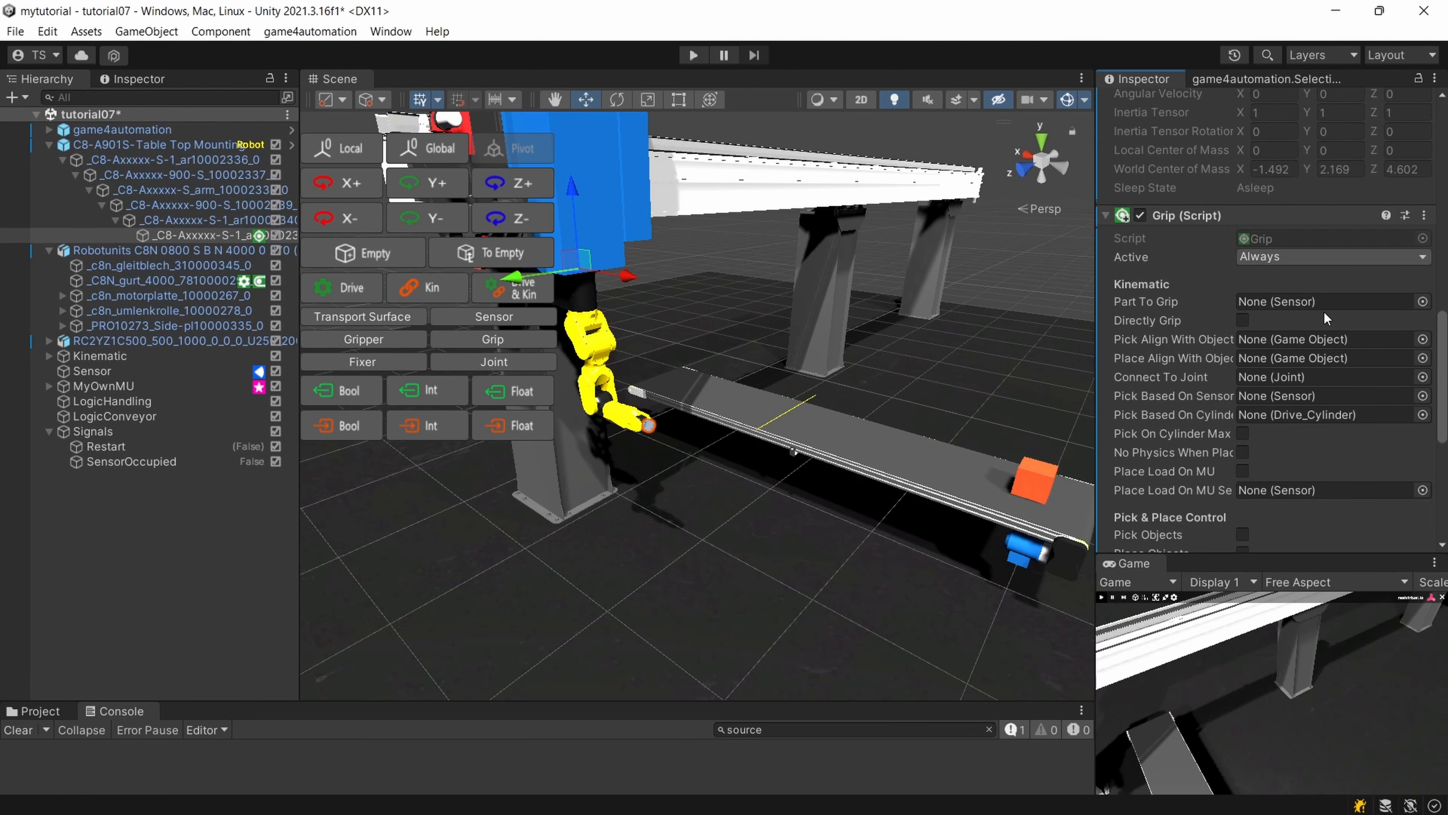
scroll(730, 422, up, 2)
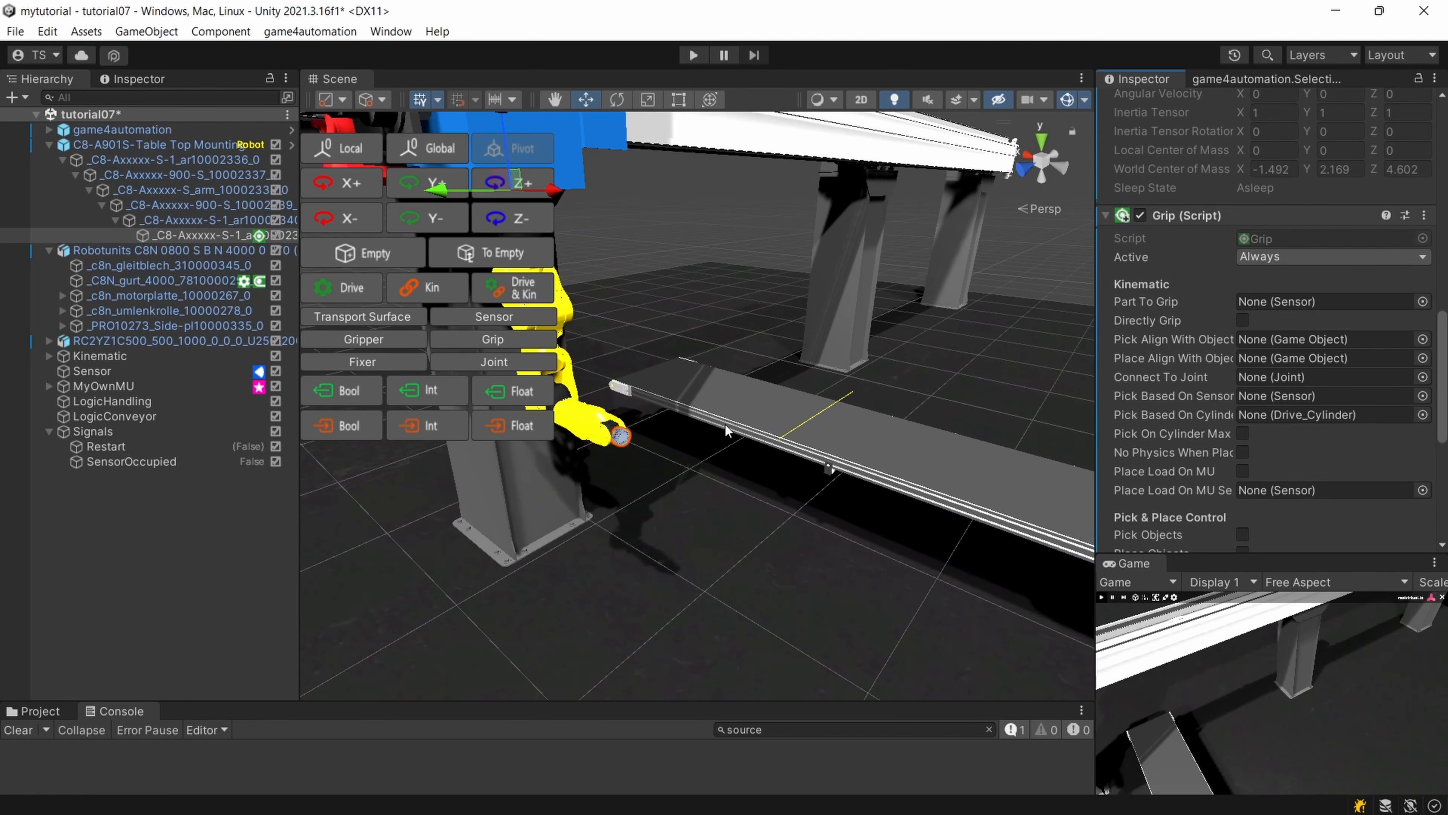
scroll(919, 480, up, 2)
middle_drag(919, 482, 958, 445)
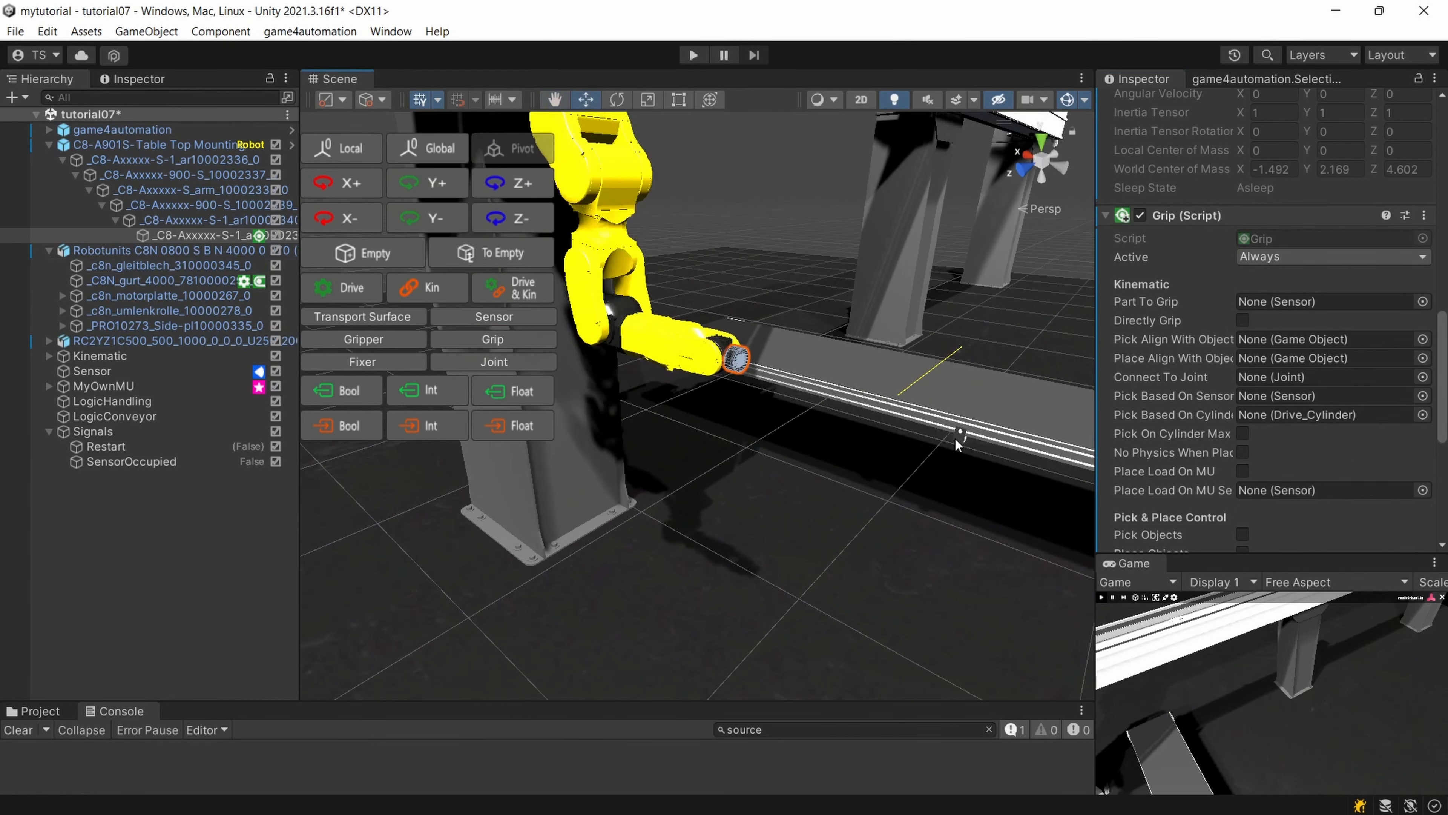
scroll(956, 445, down, 2)
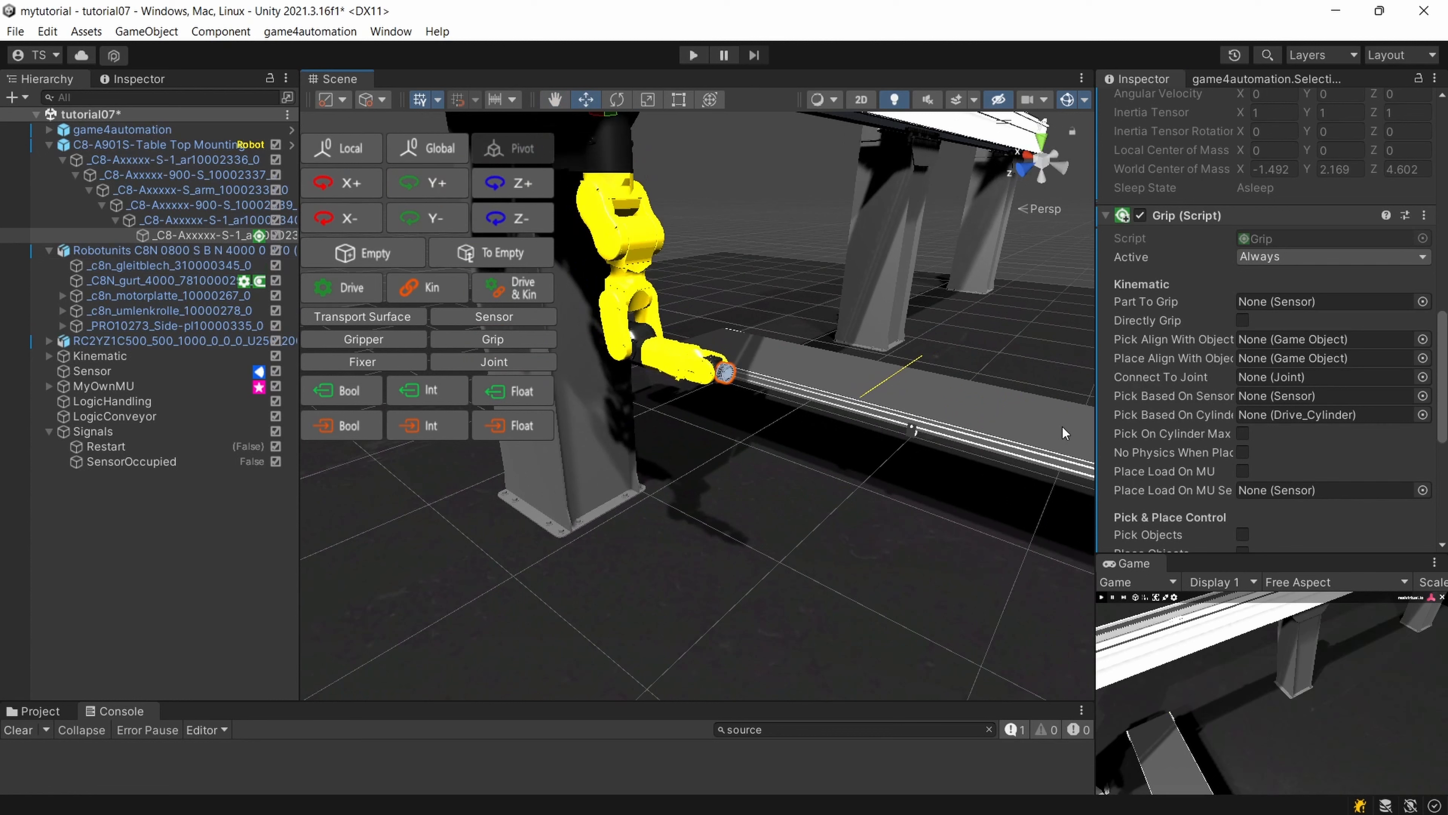
scroll(1315, 476, down, 10)
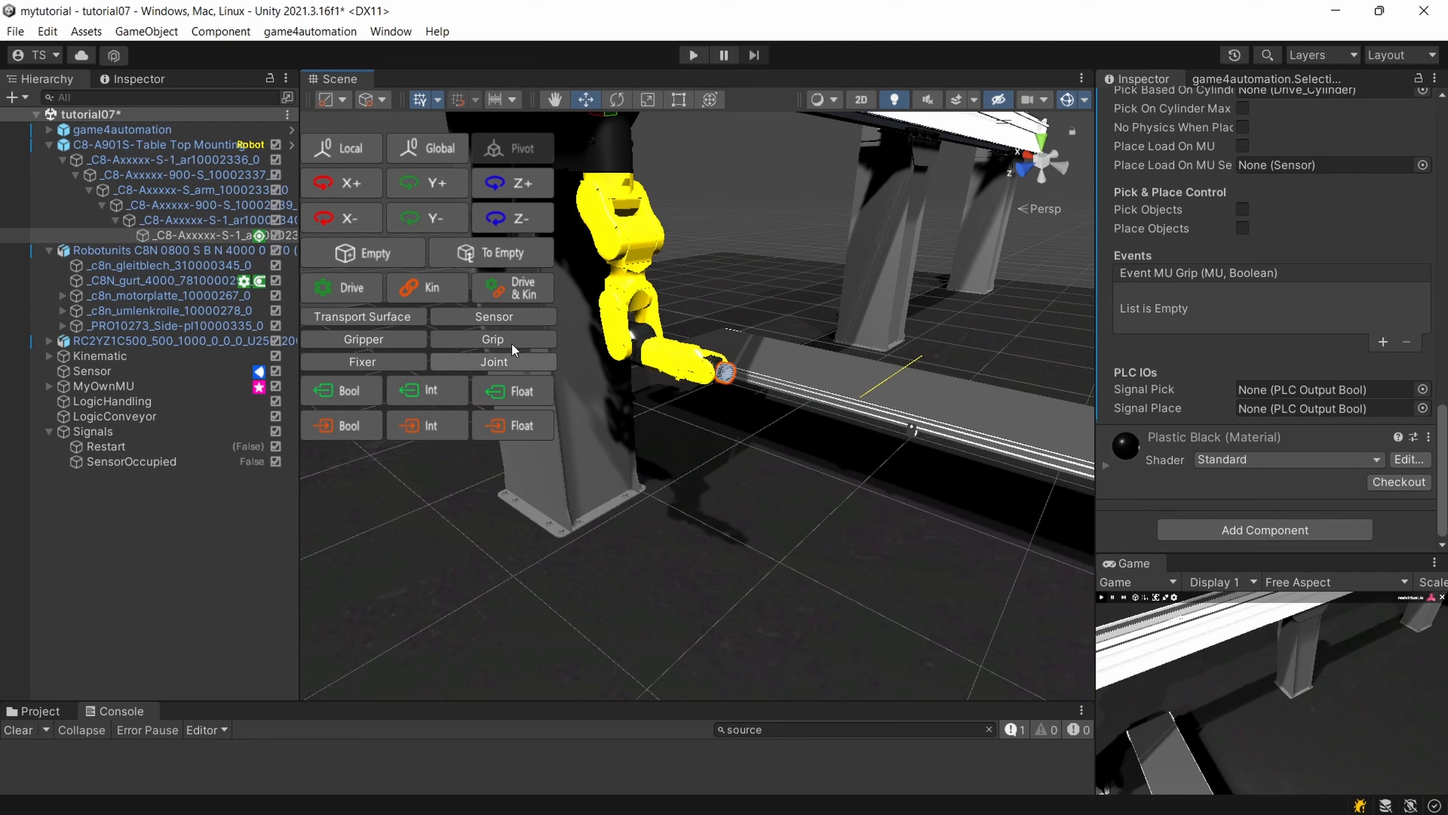
click(493, 316)
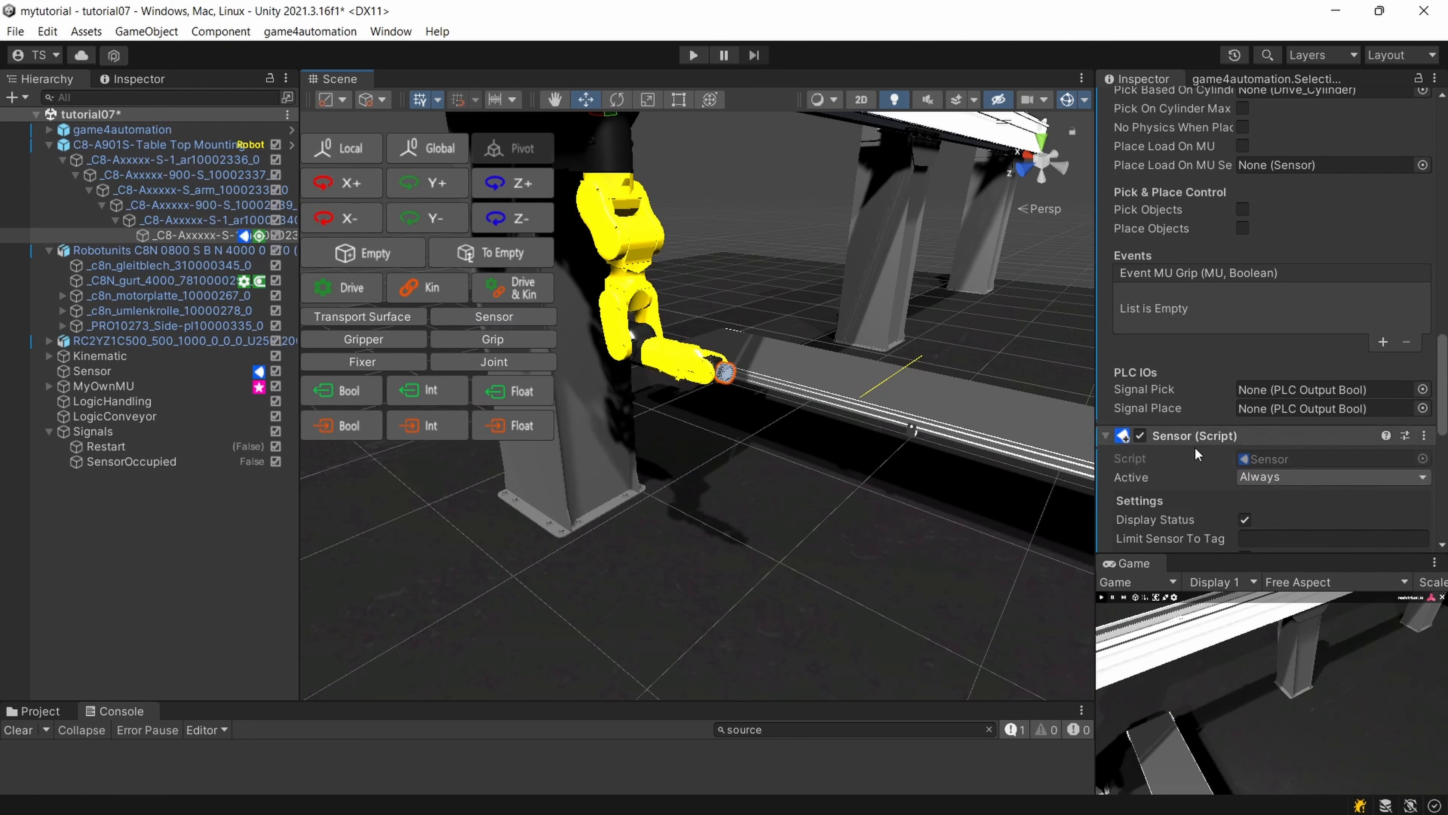
scroll(1196, 448, down, 4)
scroll(1198, 453, up, 4)
scroll(1199, 452, down, 2)
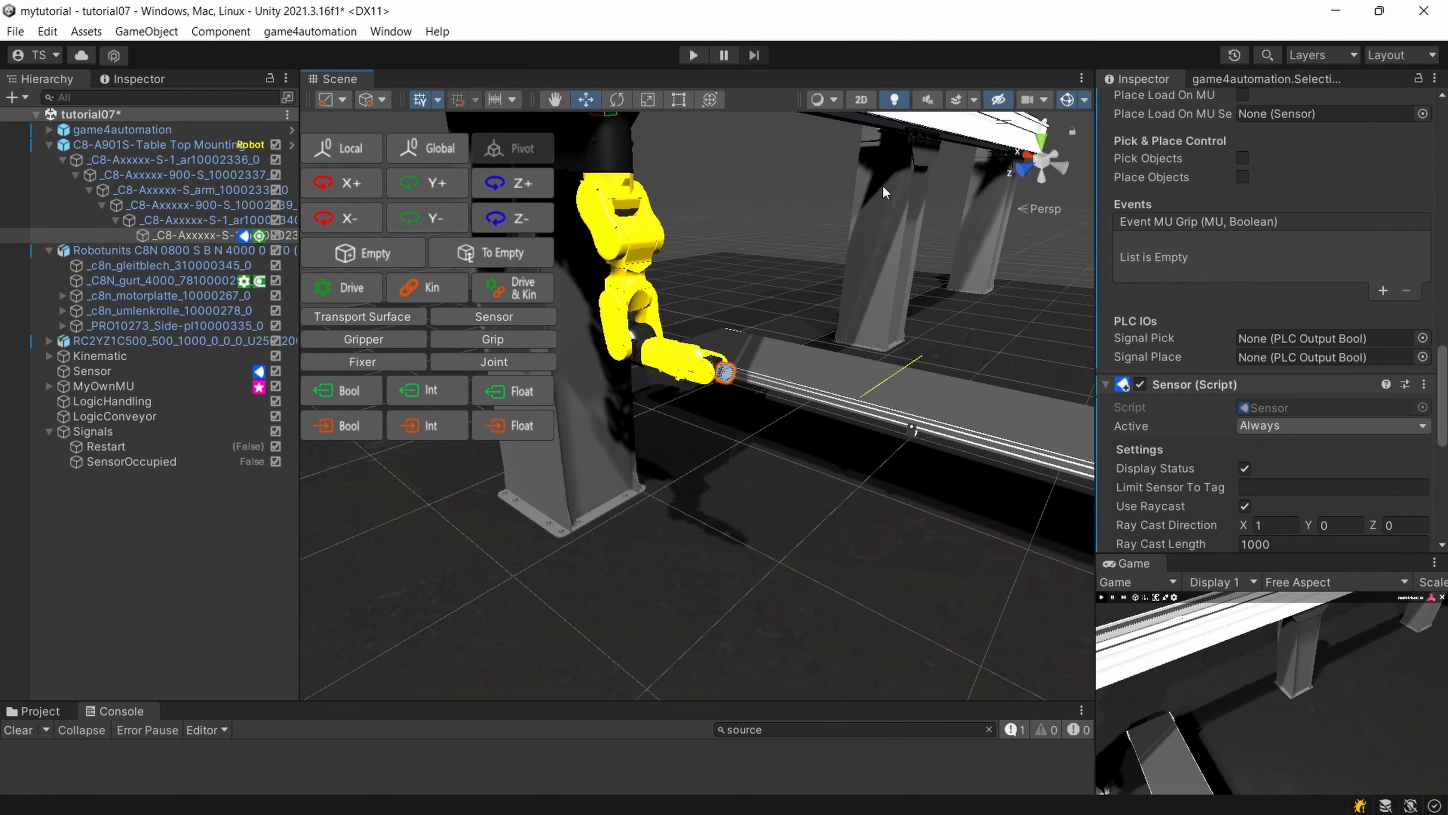
Examine the flange sensor's Display Status and ray cast settings and locate its ray relative to the robot's tip.
scroll(888, 196, up, 8)
middle_drag(888, 199, 773, 332)
scroll(773, 331, down, 4)
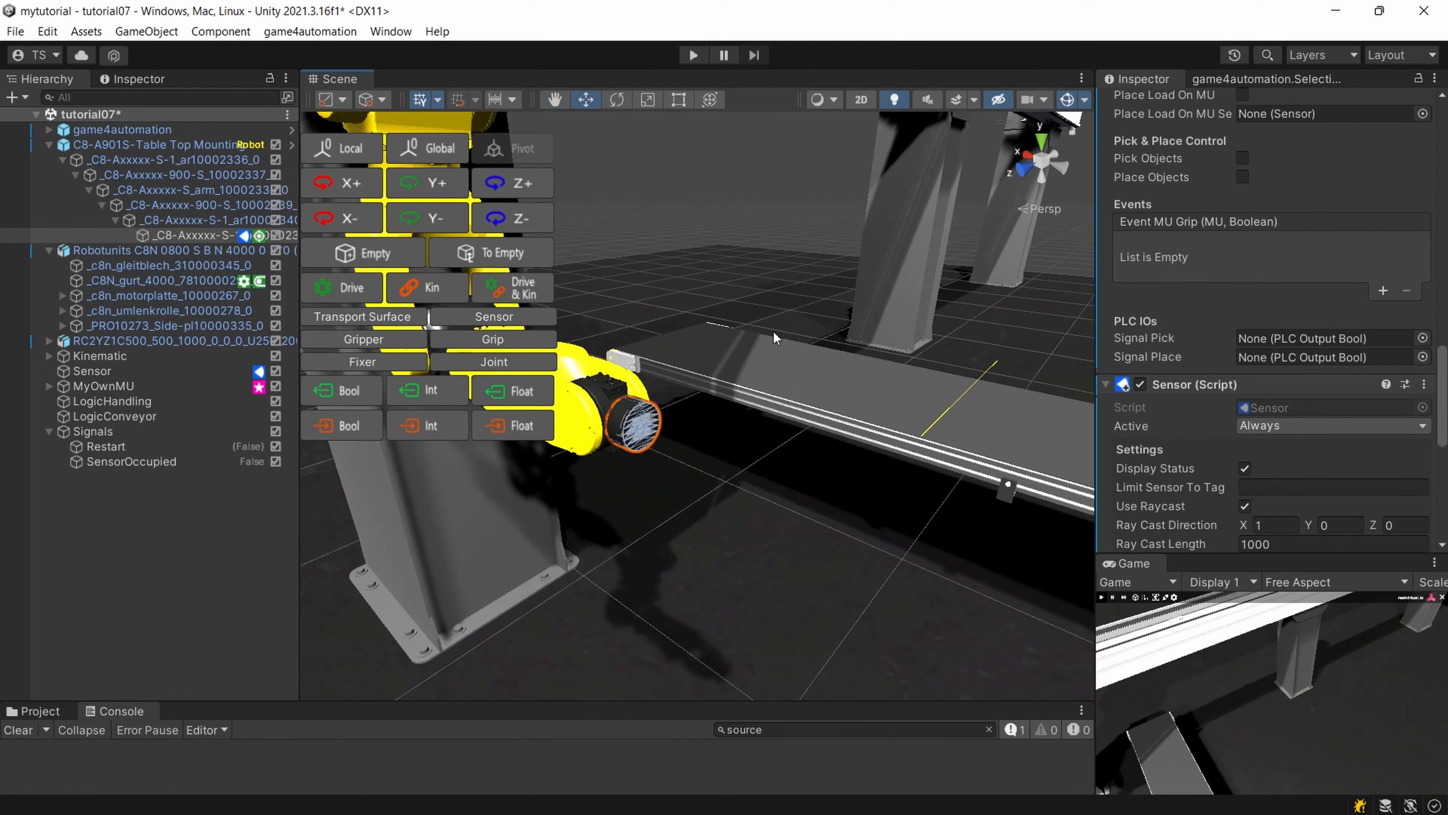
scroll(1219, 343, down, 6)
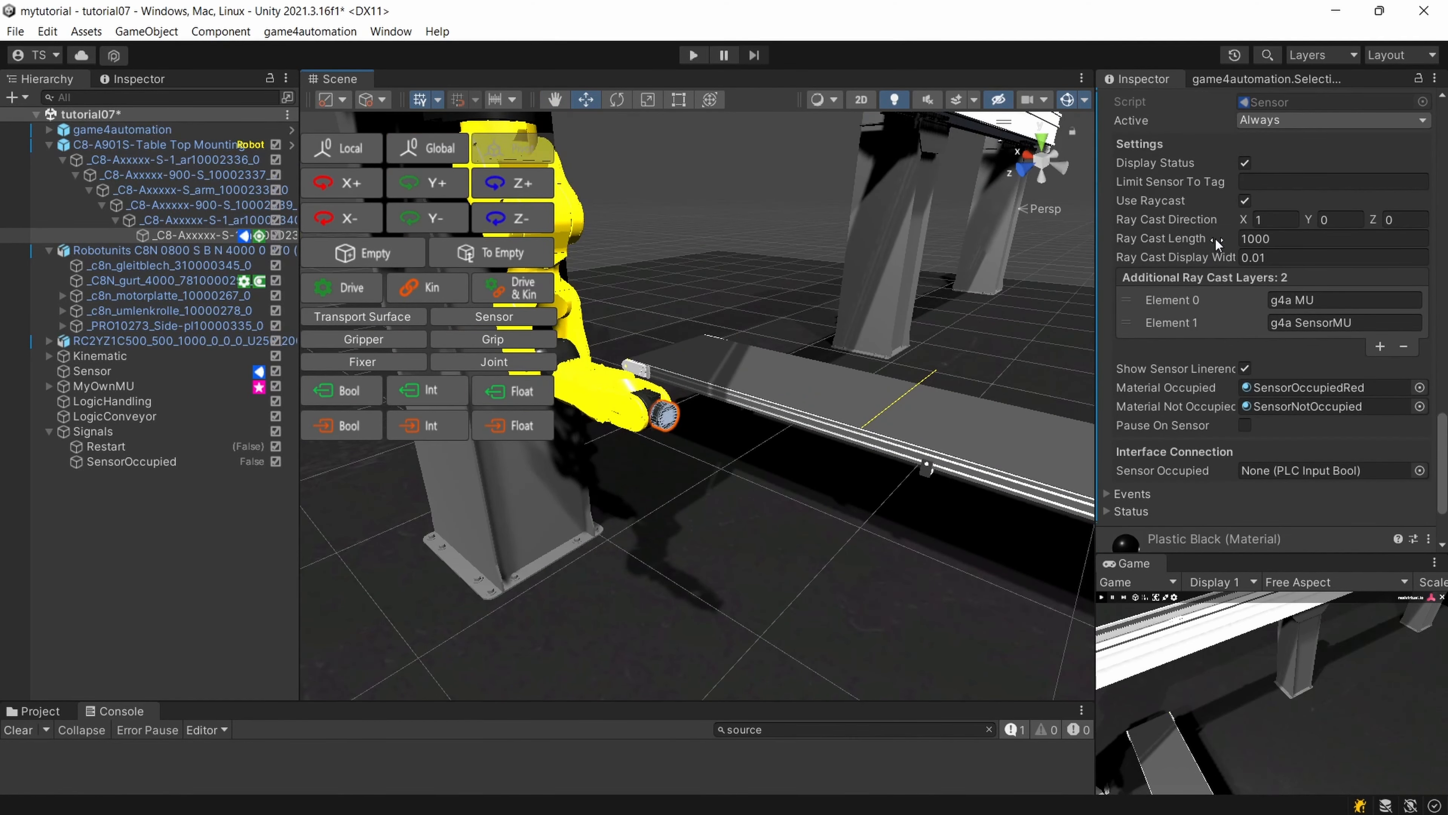
click(1244, 164)
scroll(595, 450, up, 3)
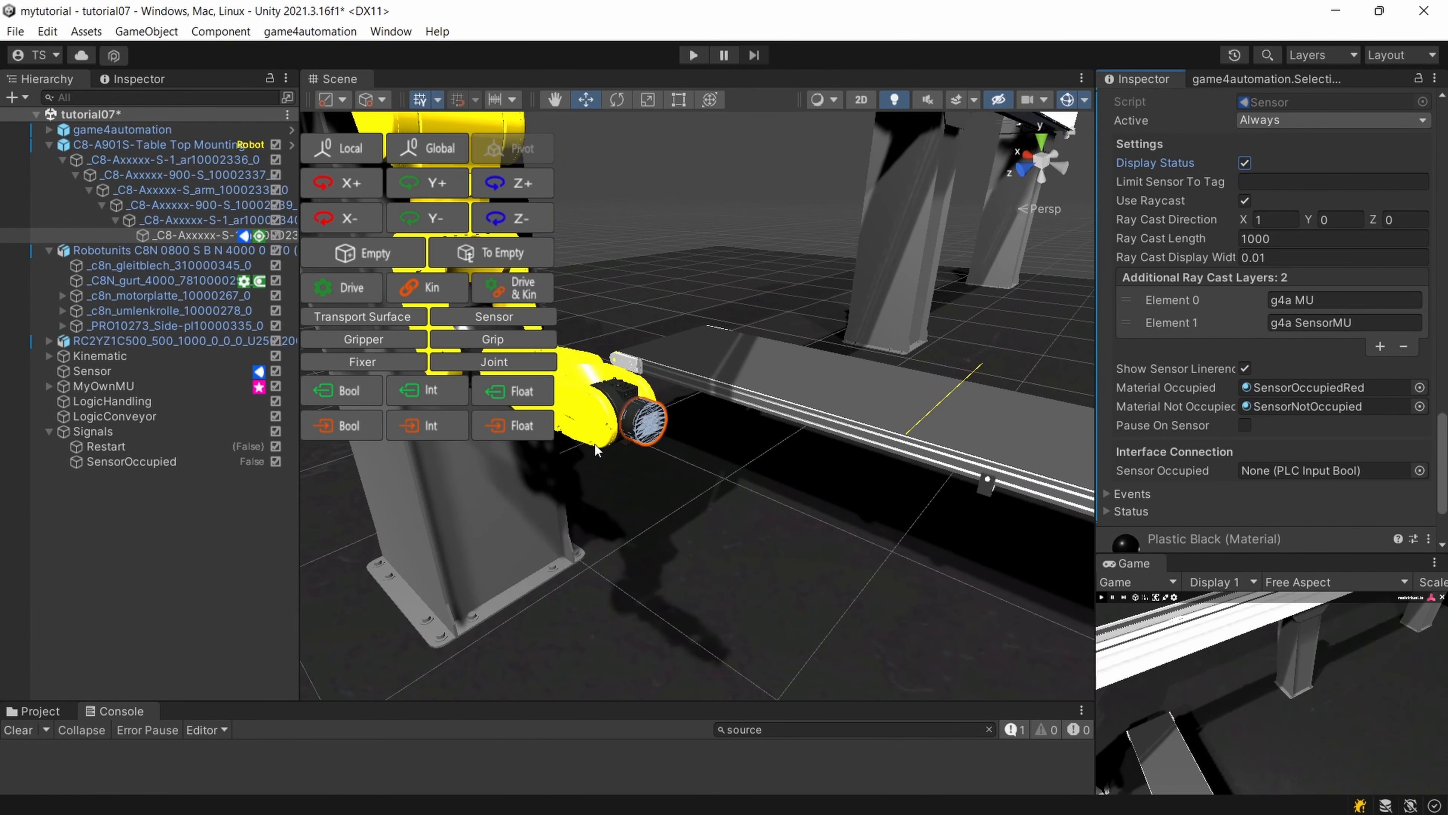
scroll(651, 424, down, 5)
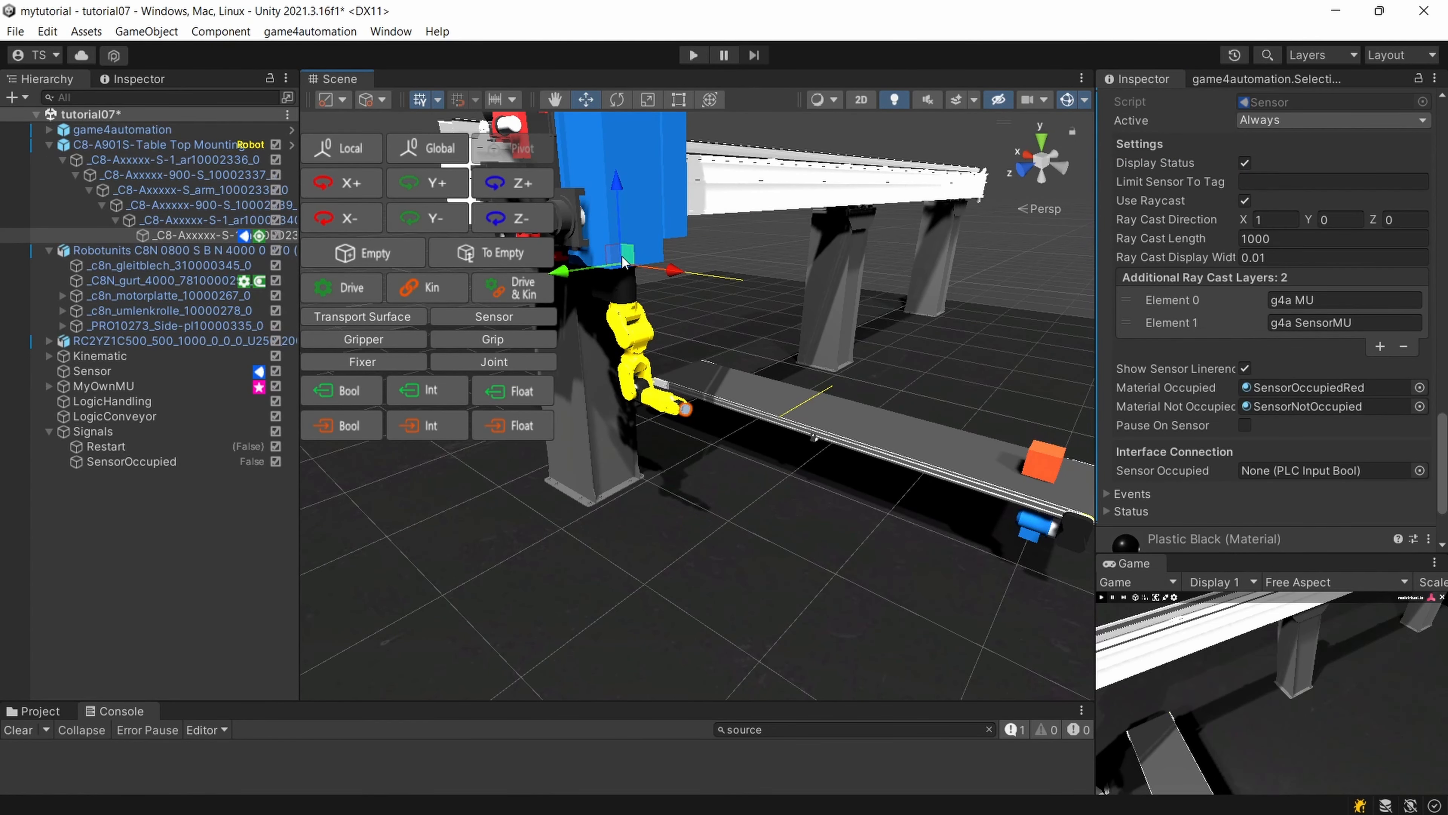
Create an empty child object under the robot's end flange and name it Sensor.
click(178, 233)
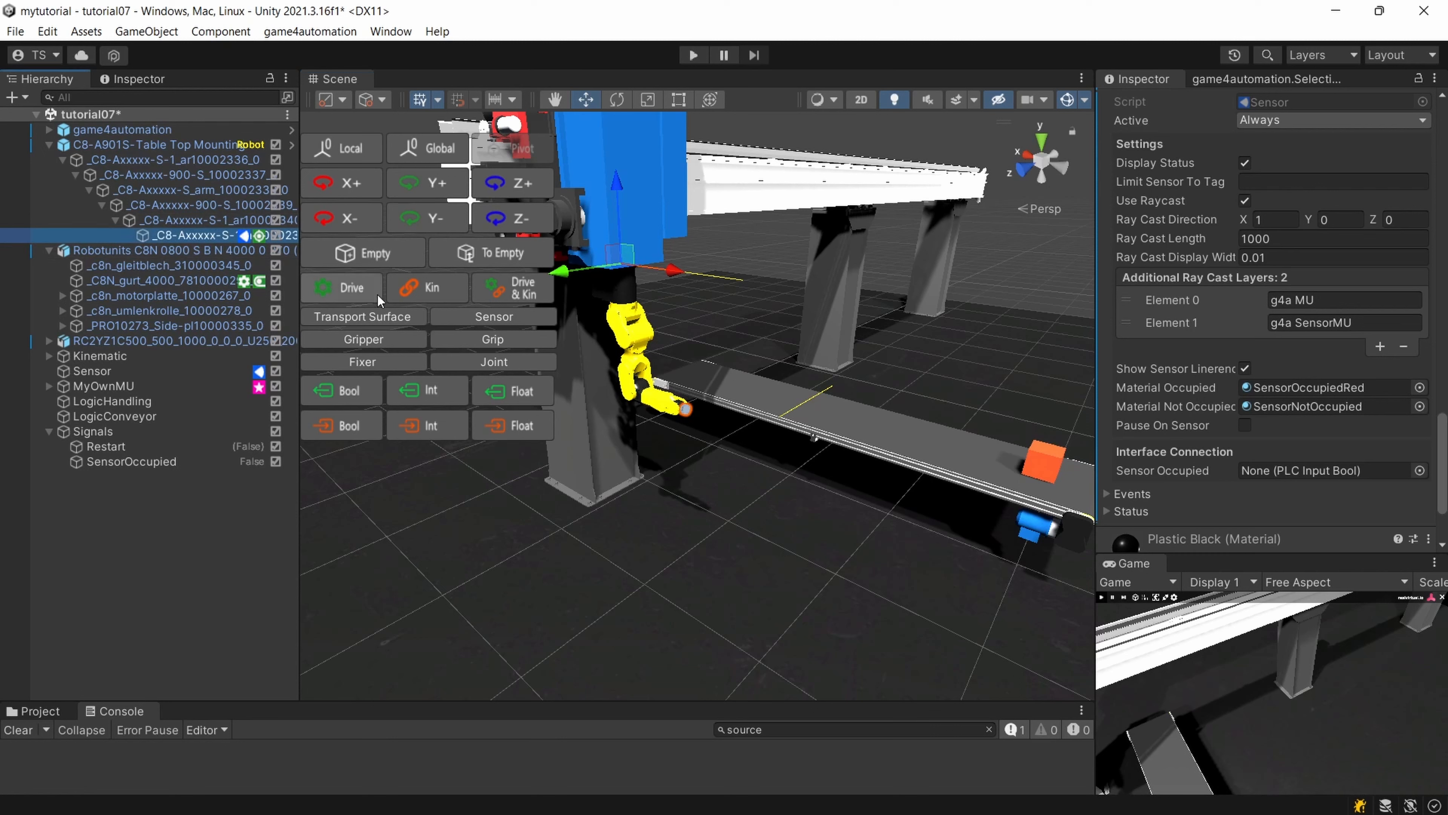
click(387, 250)
click(218, 253)
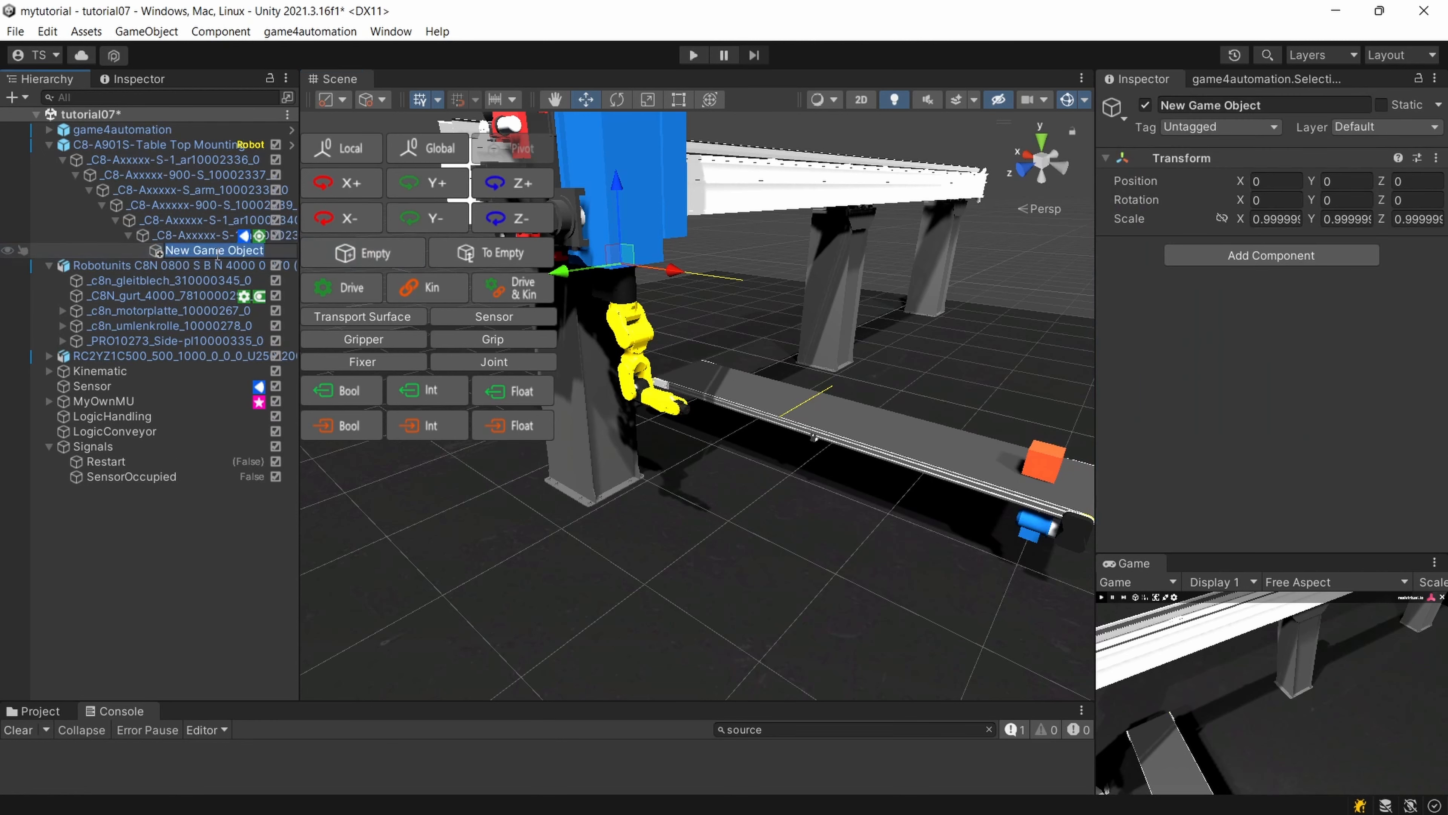
text(Sensor)
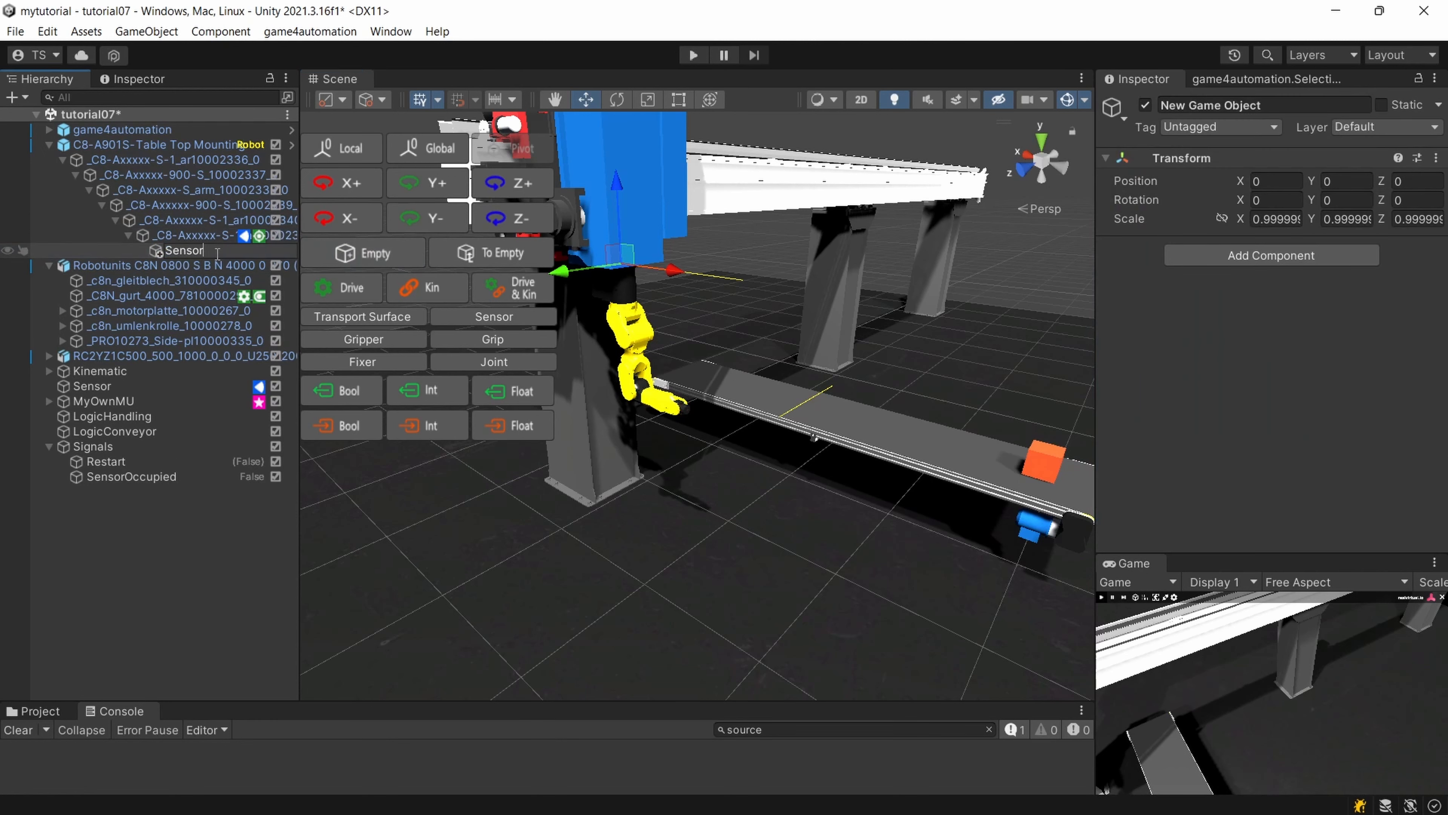
key(Return)
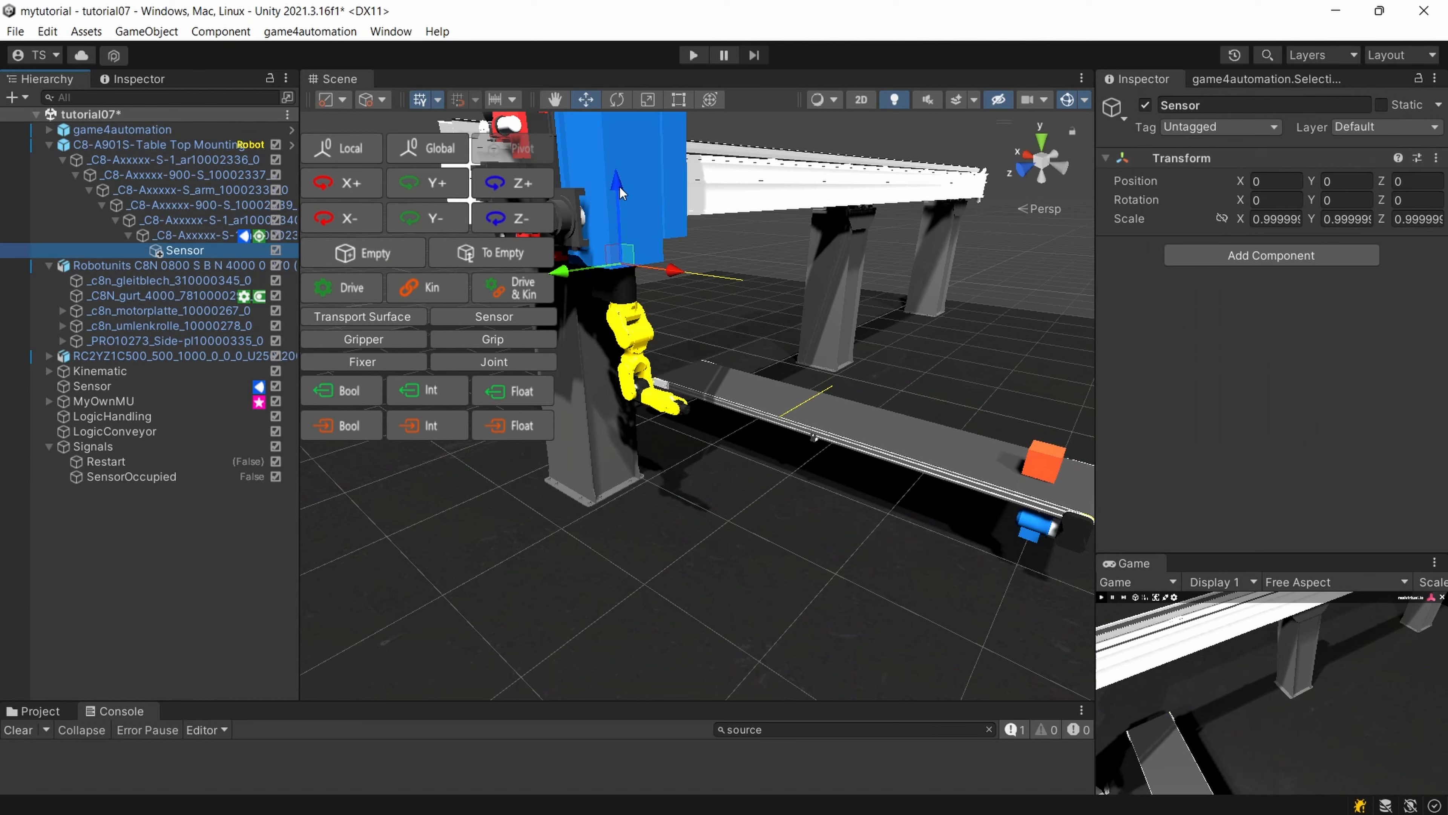
Move the Sensor component from the robot's end flange to its new child object Sensor.
click(210, 235)
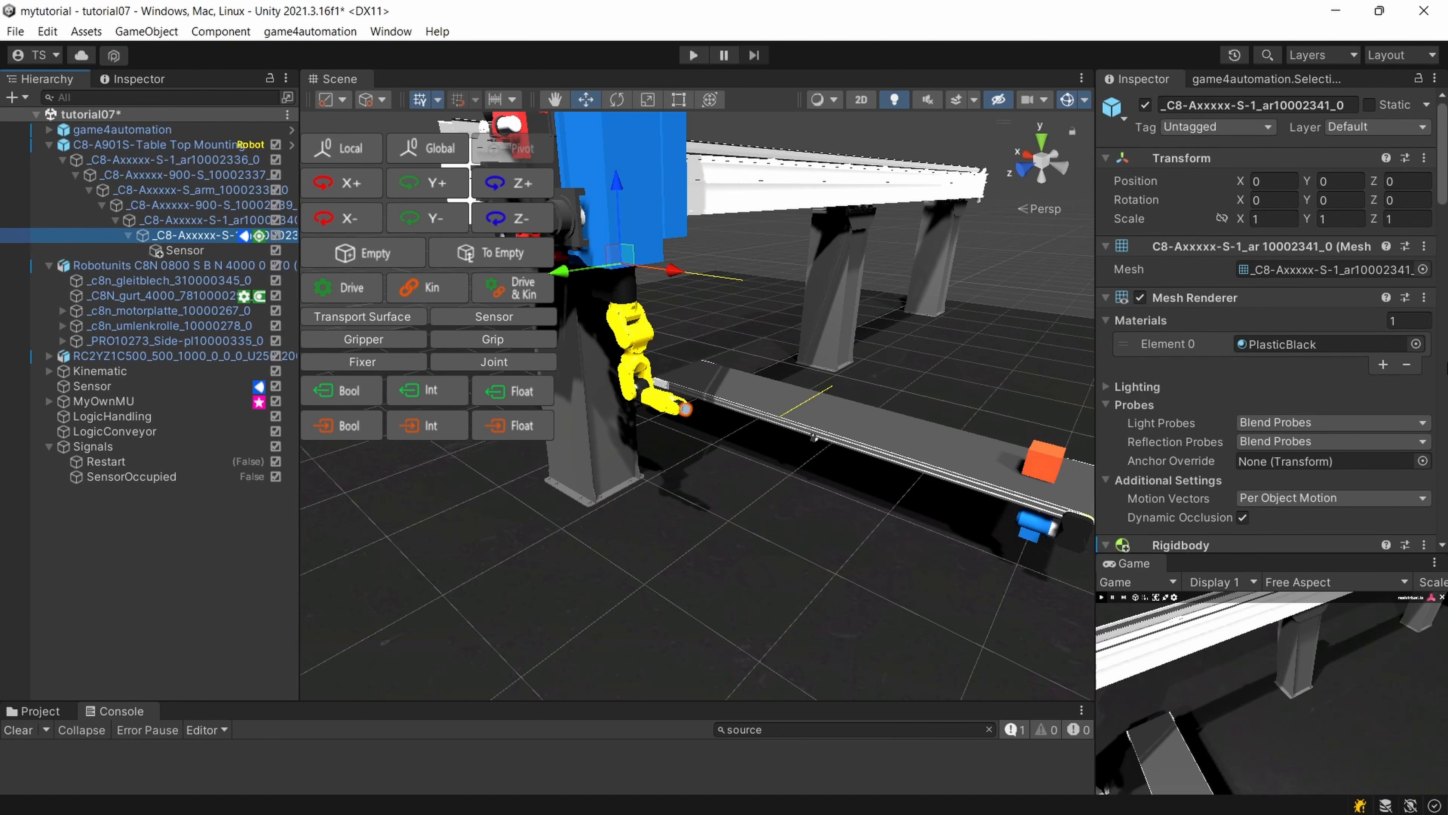
scroll(1245, 422, down, 5)
scroll(1245, 422, down, 6)
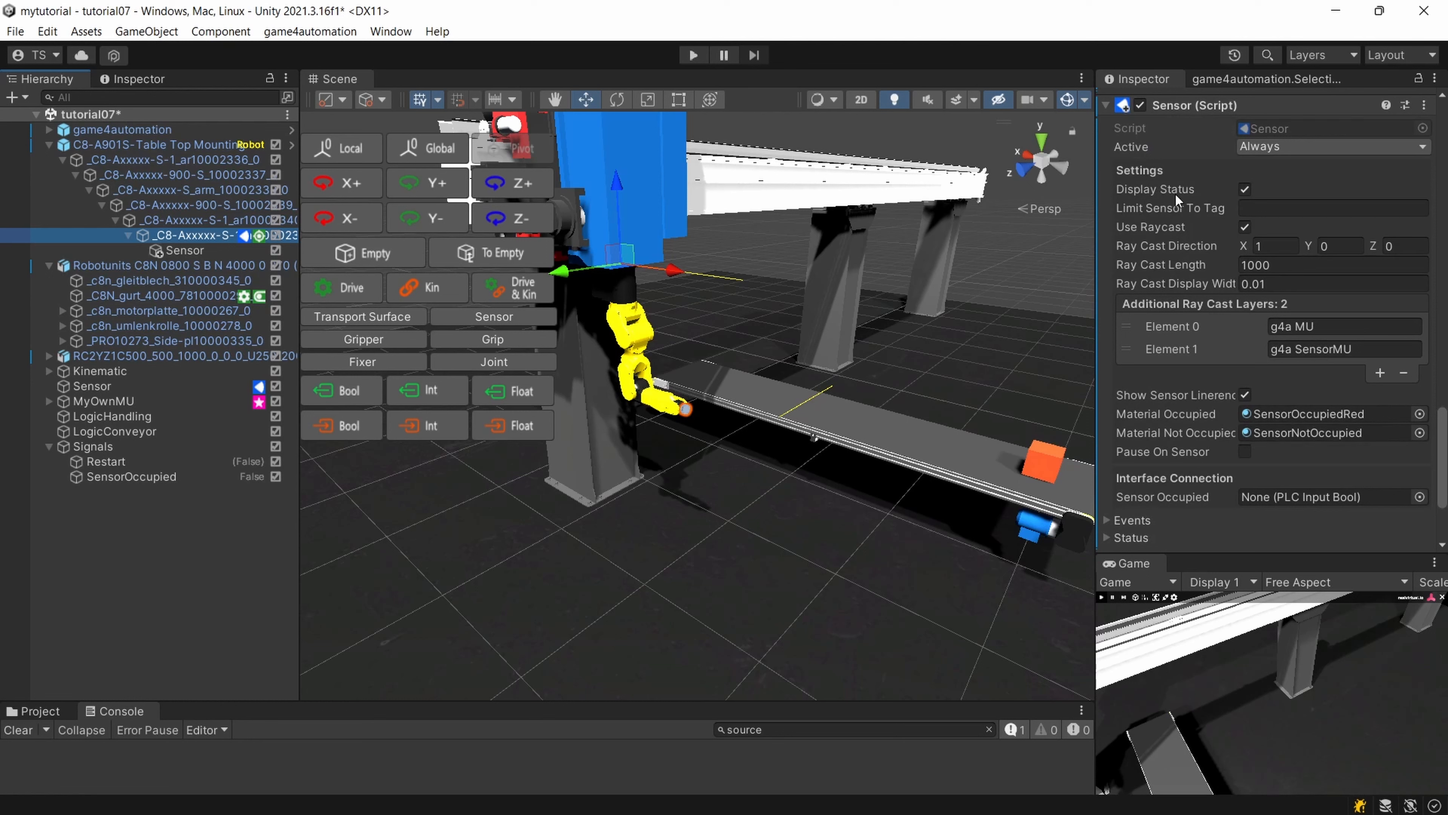
drag(1177, 105, 190, 257)
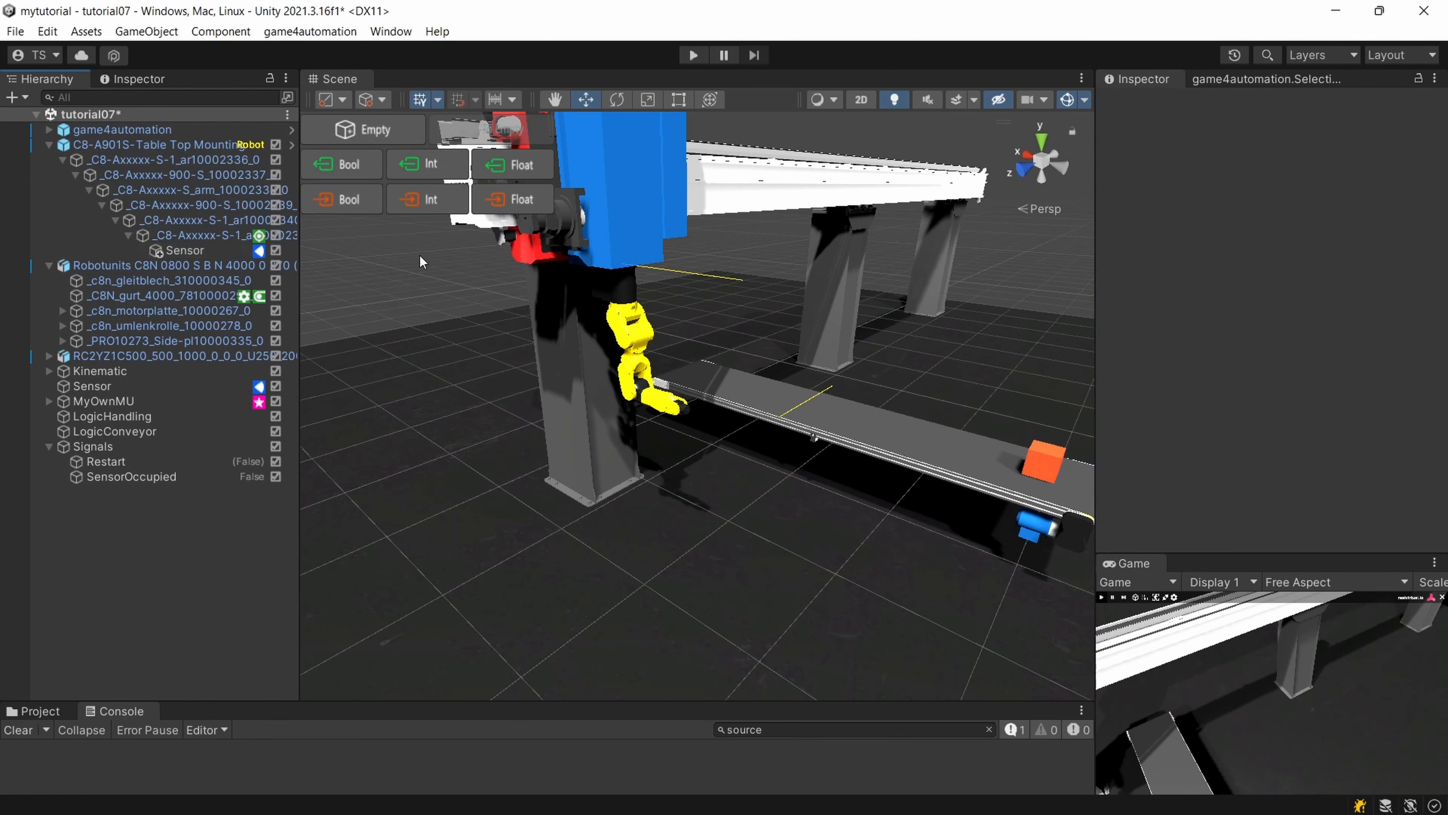
Move the child object Sensor to the robot's tip, at about X 0.561 and Z -0.901.
click(188, 250)
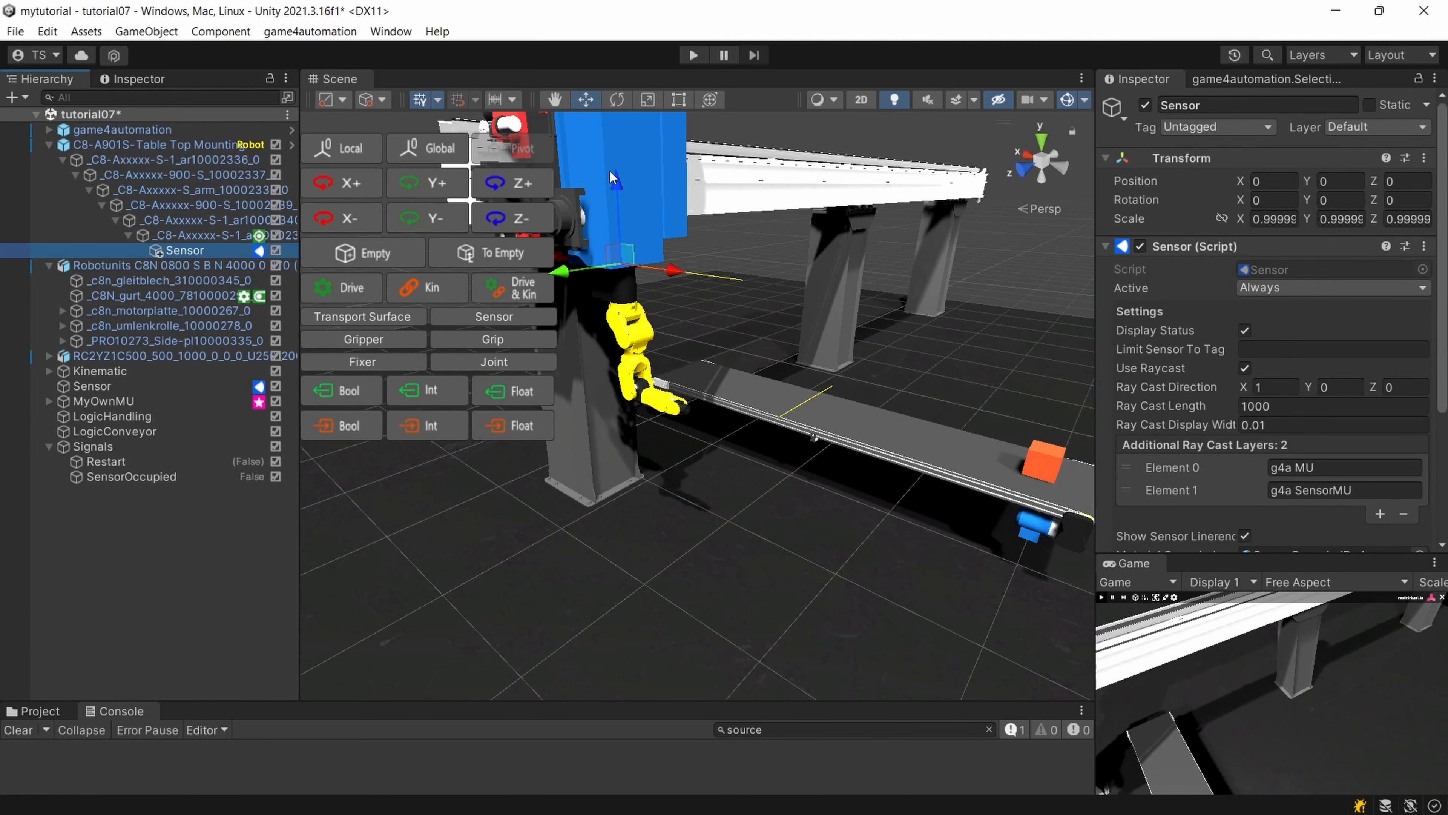
drag(613, 177, 648, 409)
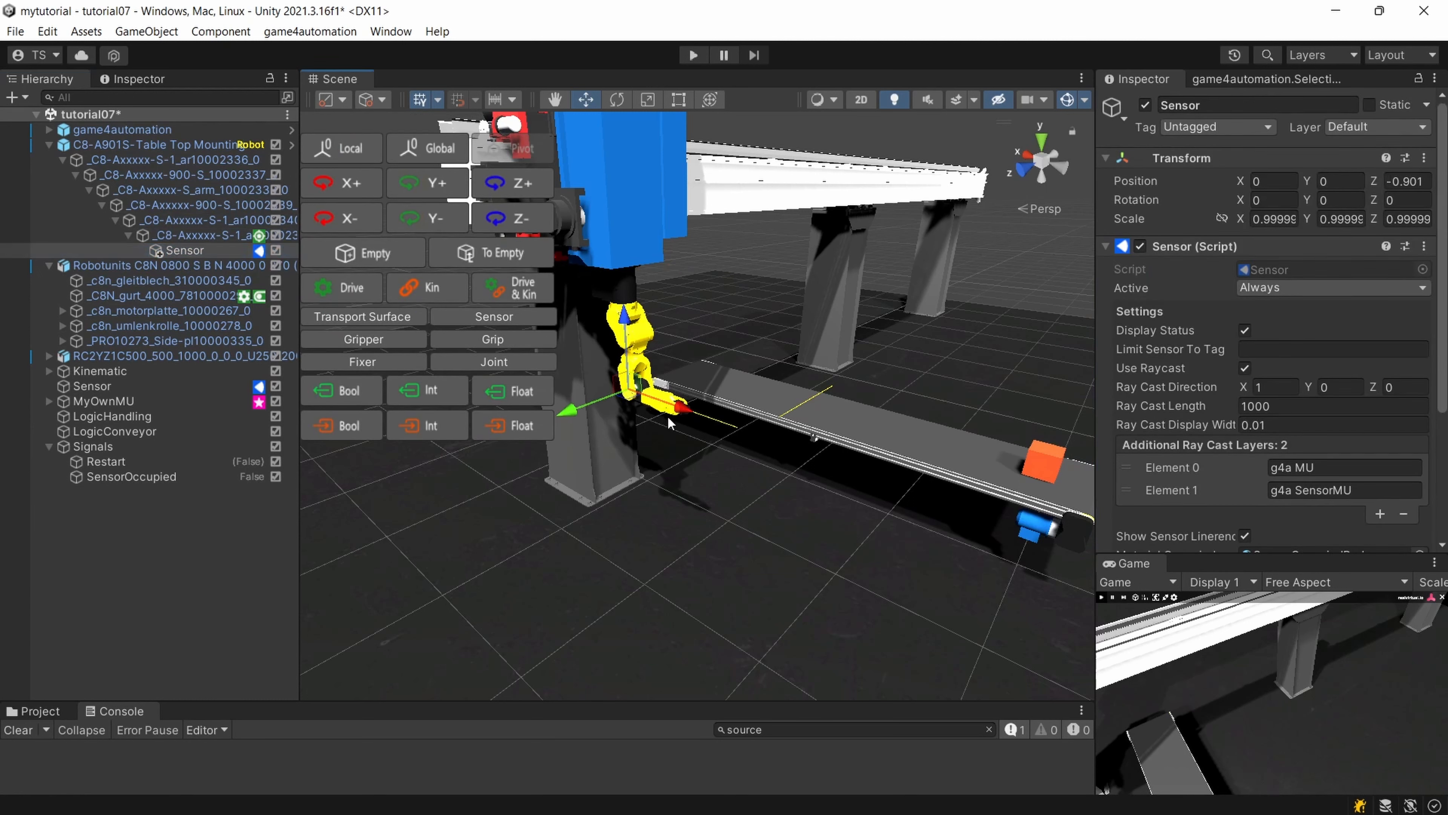
drag(682, 415, 719, 439)
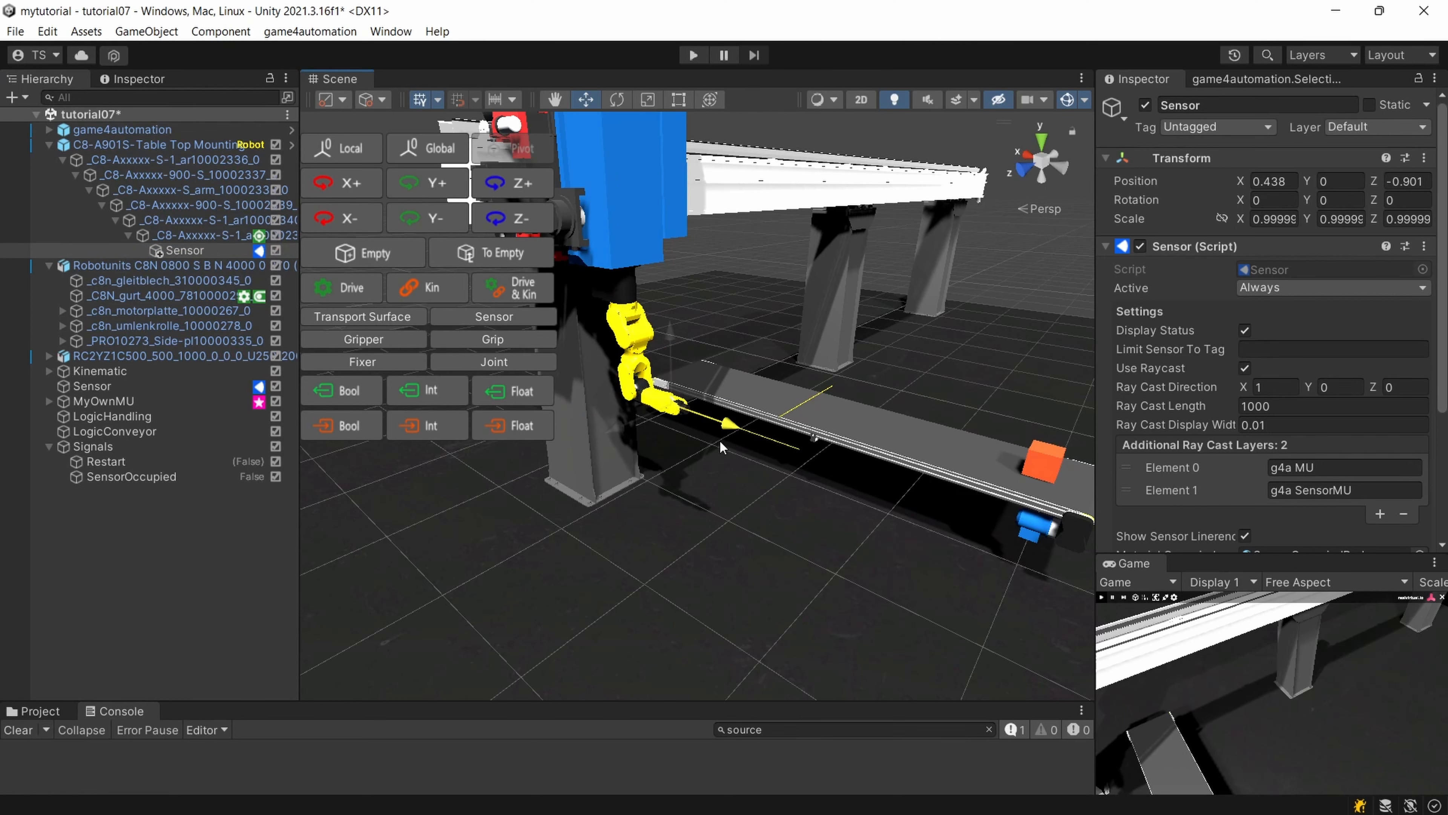
scroll(720, 439, up, 3)
scroll(656, 430, up, 5)
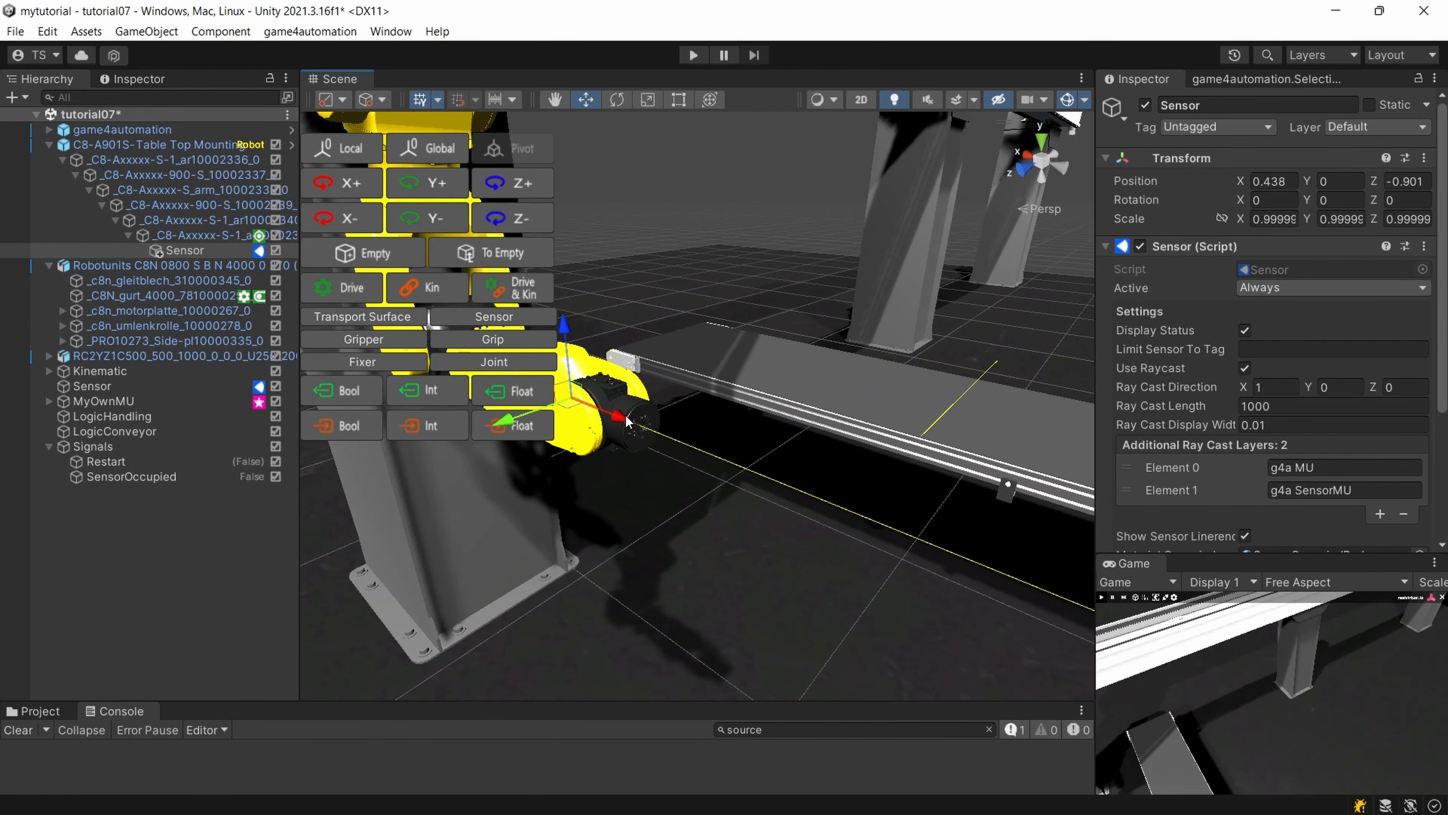
drag(626, 421, 678, 472)
scroll(678, 471, down, 5)
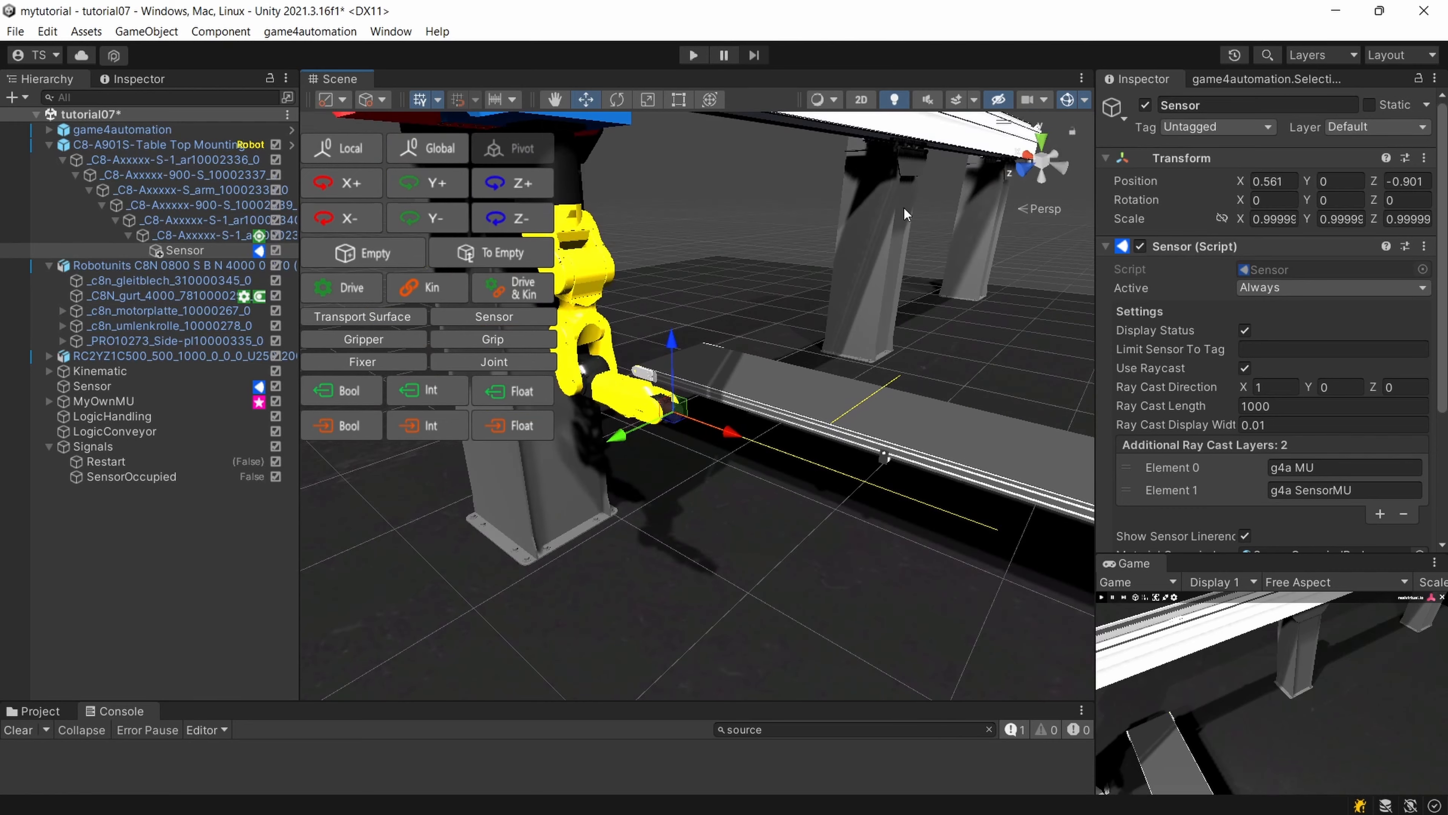
Set the Ray Cast Length of the sensor on the robot's tip to 200.
click(1028, 173)
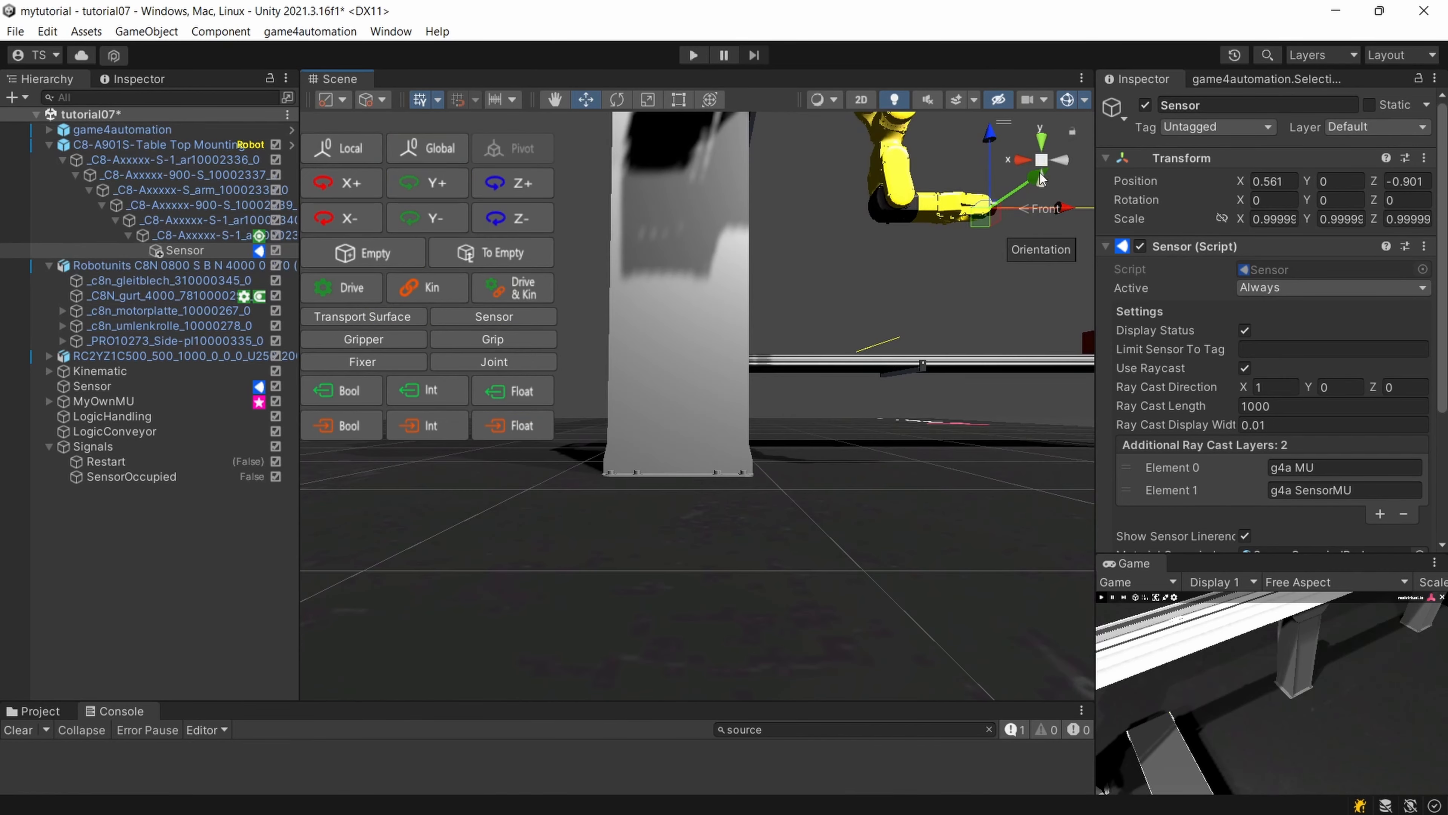
click(1066, 164)
middle_drag(582, 343, 807, 591)
click(1040, 167)
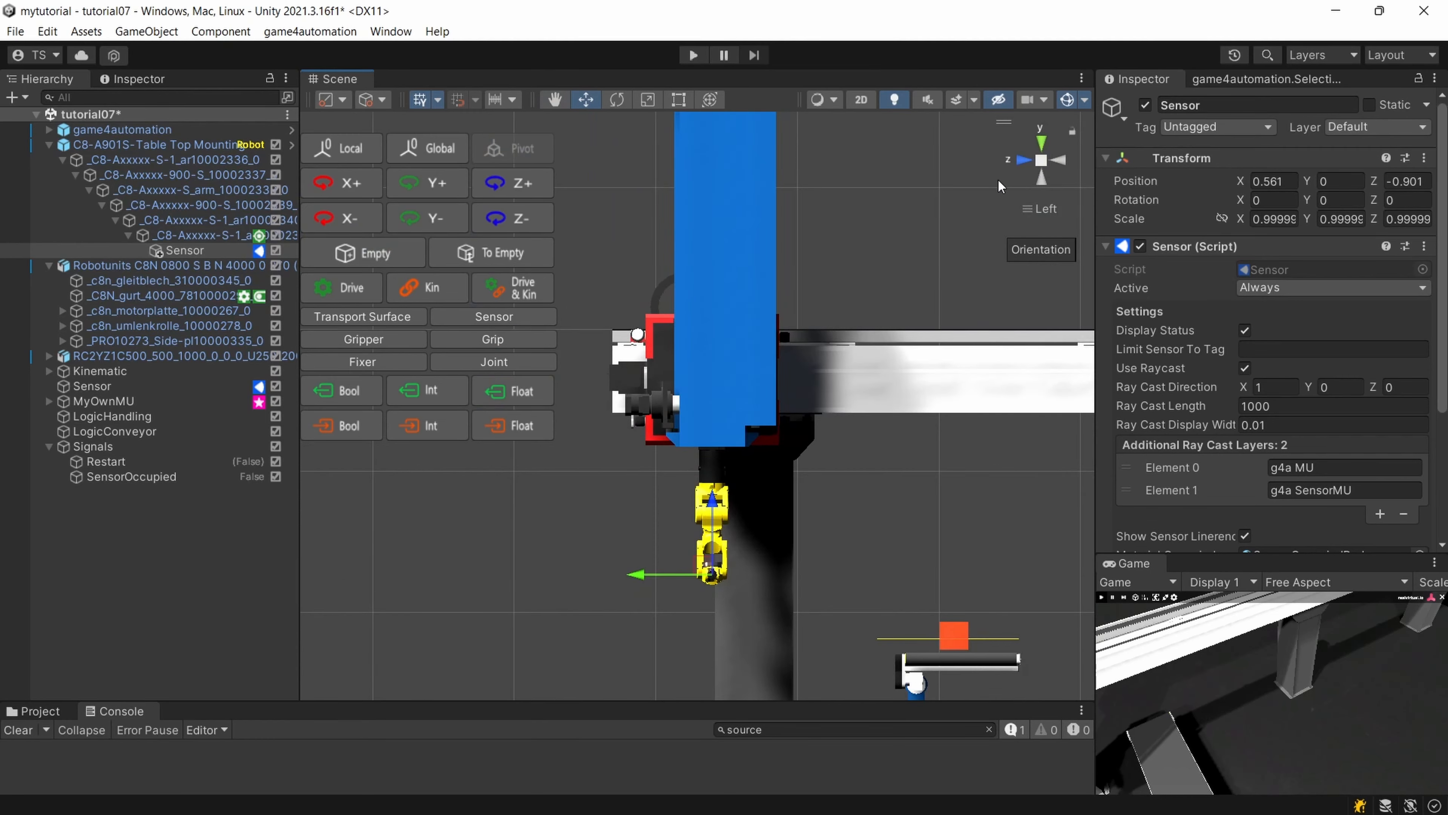
right_drag(702, 308, 913, 448)
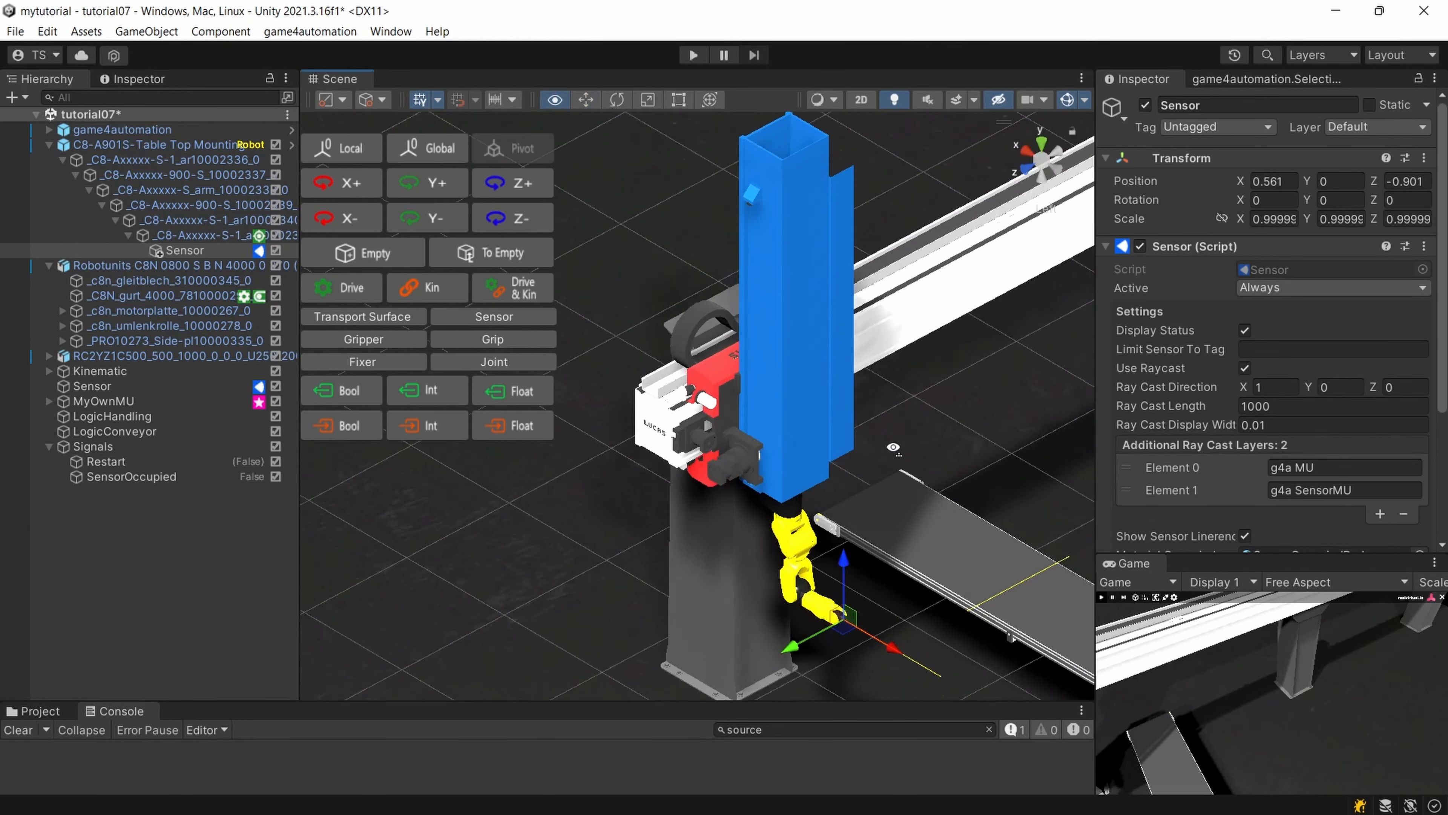
middle_drag(912, 448, 875, 394)
click(1254, 405)
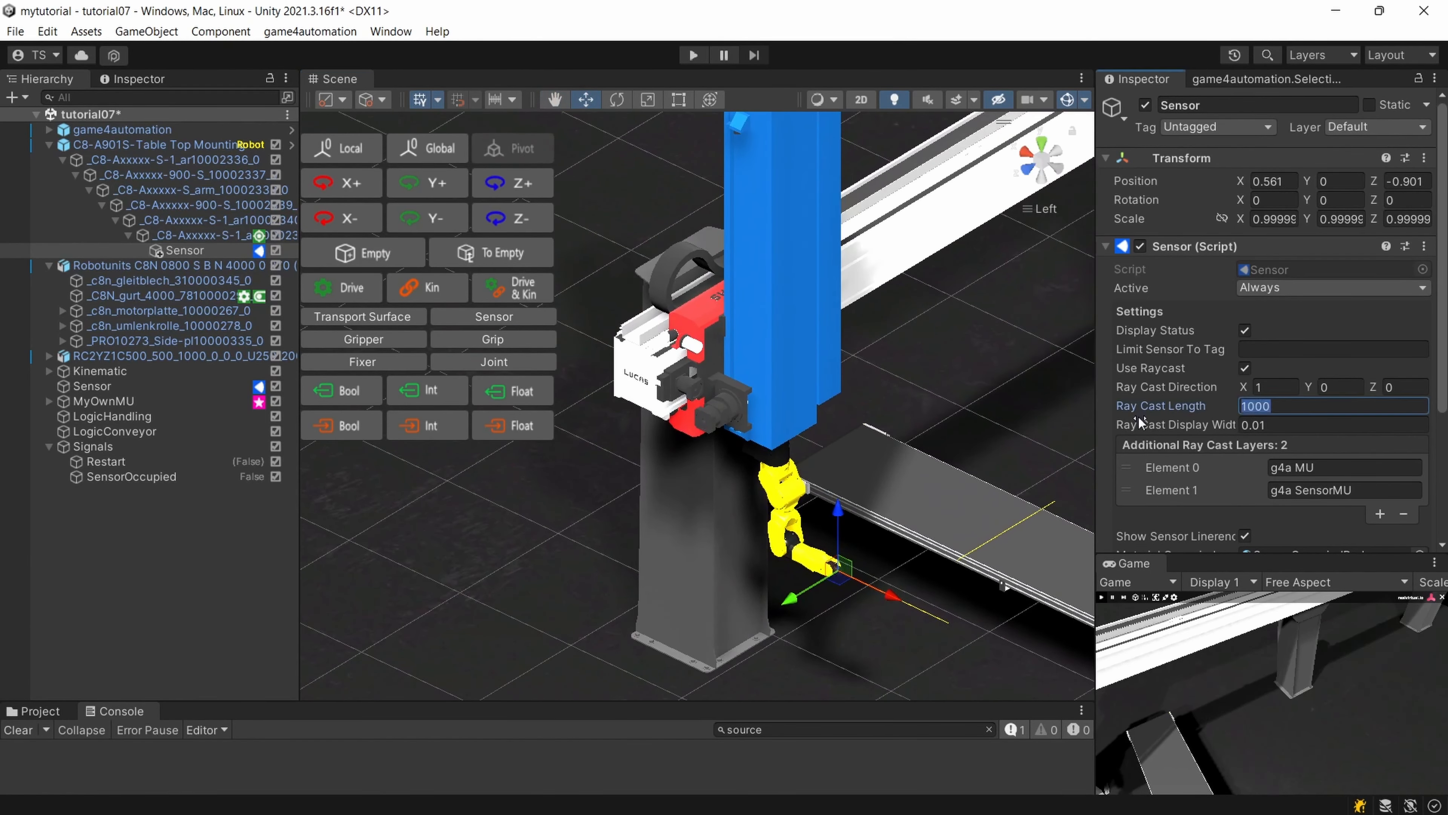
text(200)
scroll(1072, 590, up, 1)
click(941, 468)
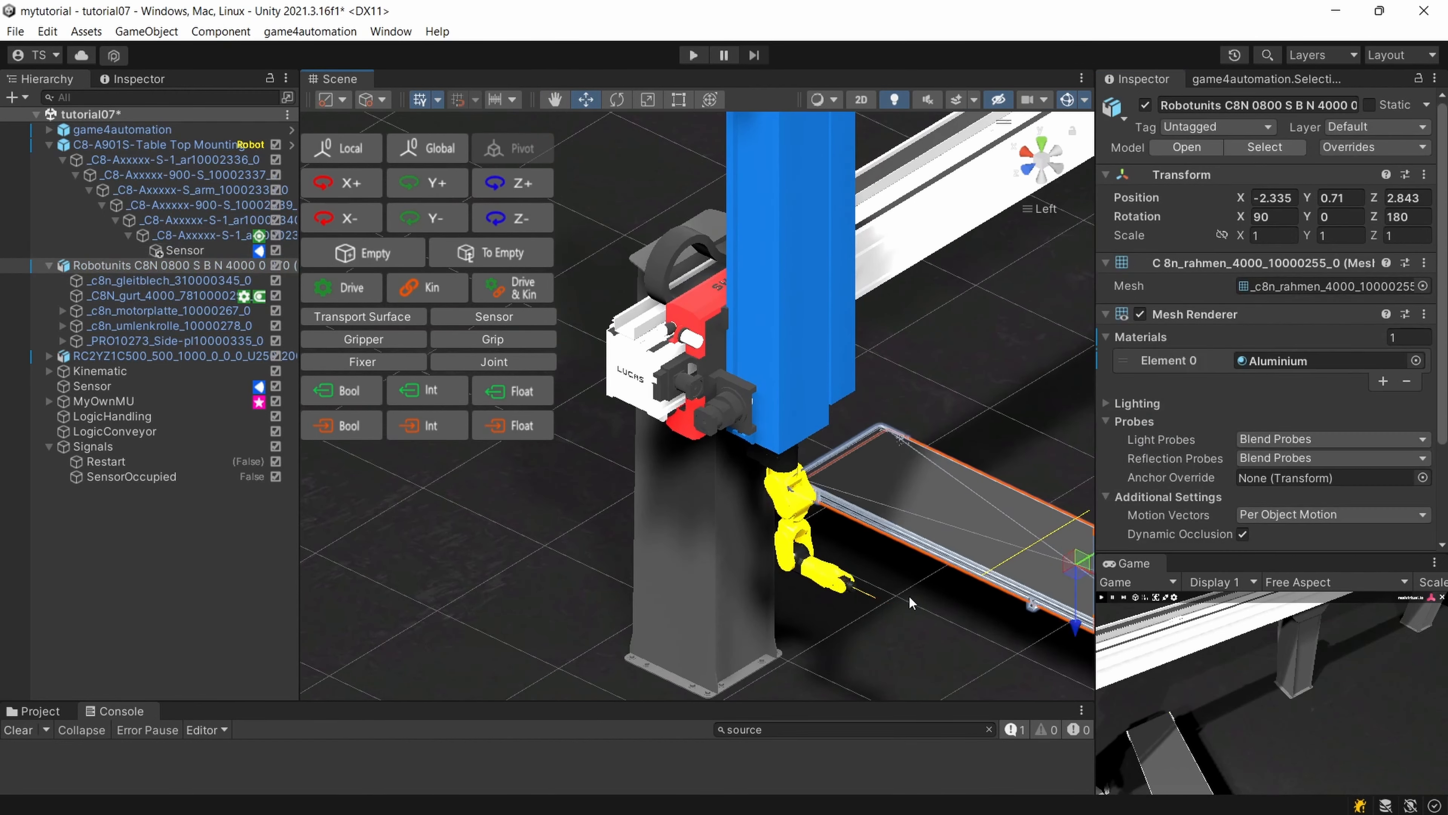
scroll(813, 519, up, 4)
scroll(827, 525, up, 4)
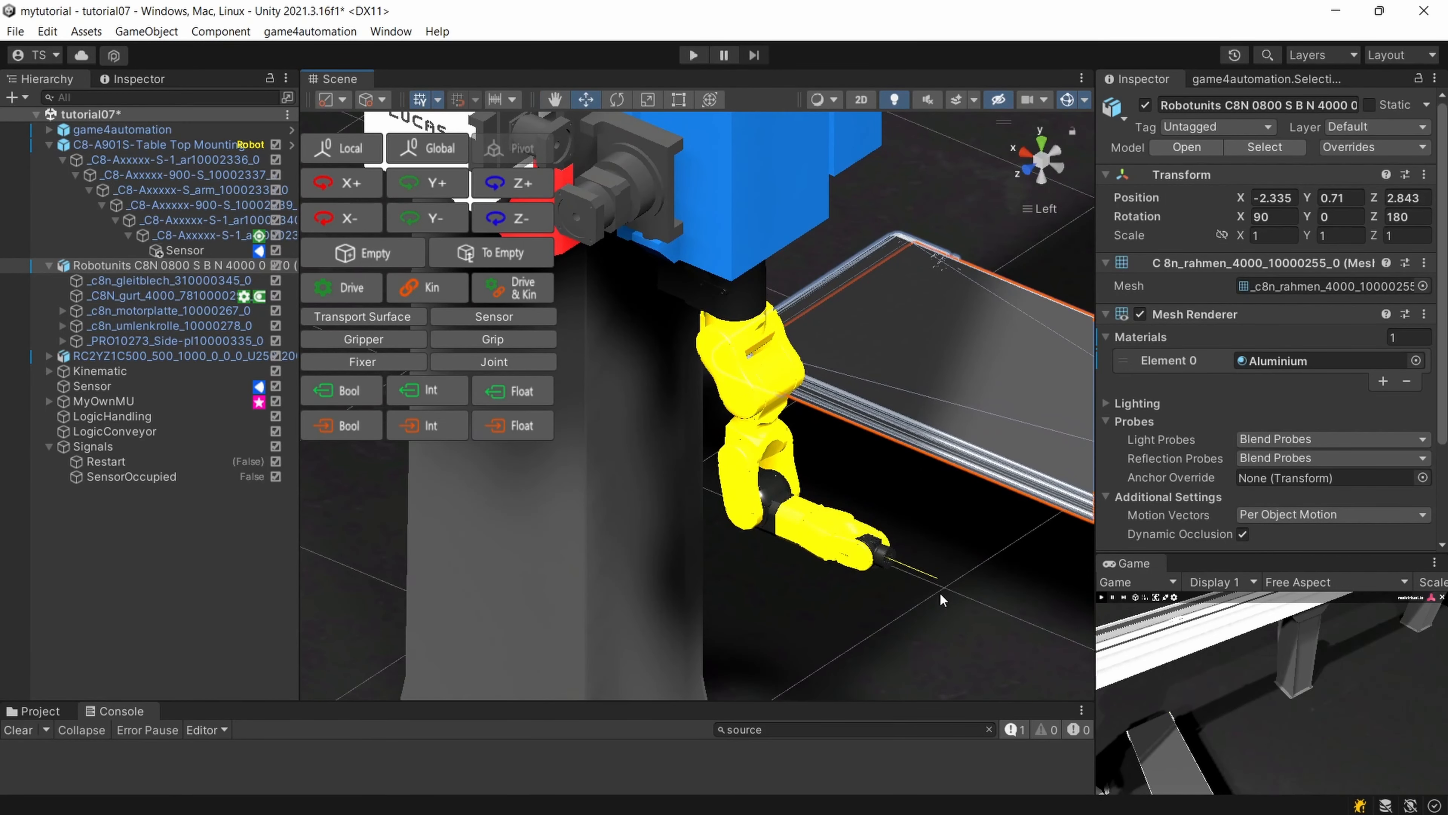
Assign the child object Sensor as Part To Grip in the Grip component of the robot's end flange.
click(208, 249)
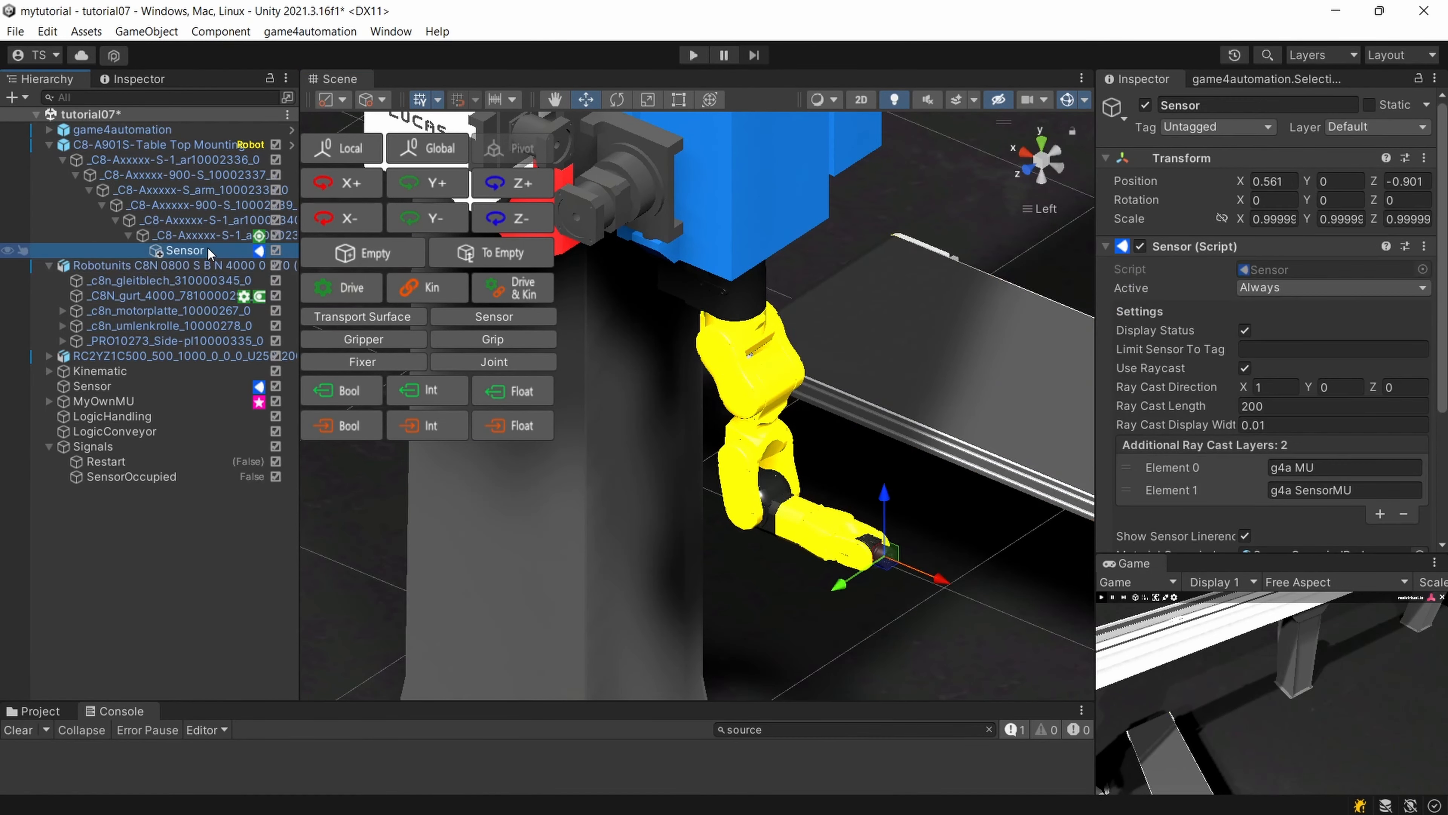
click(205, 236)
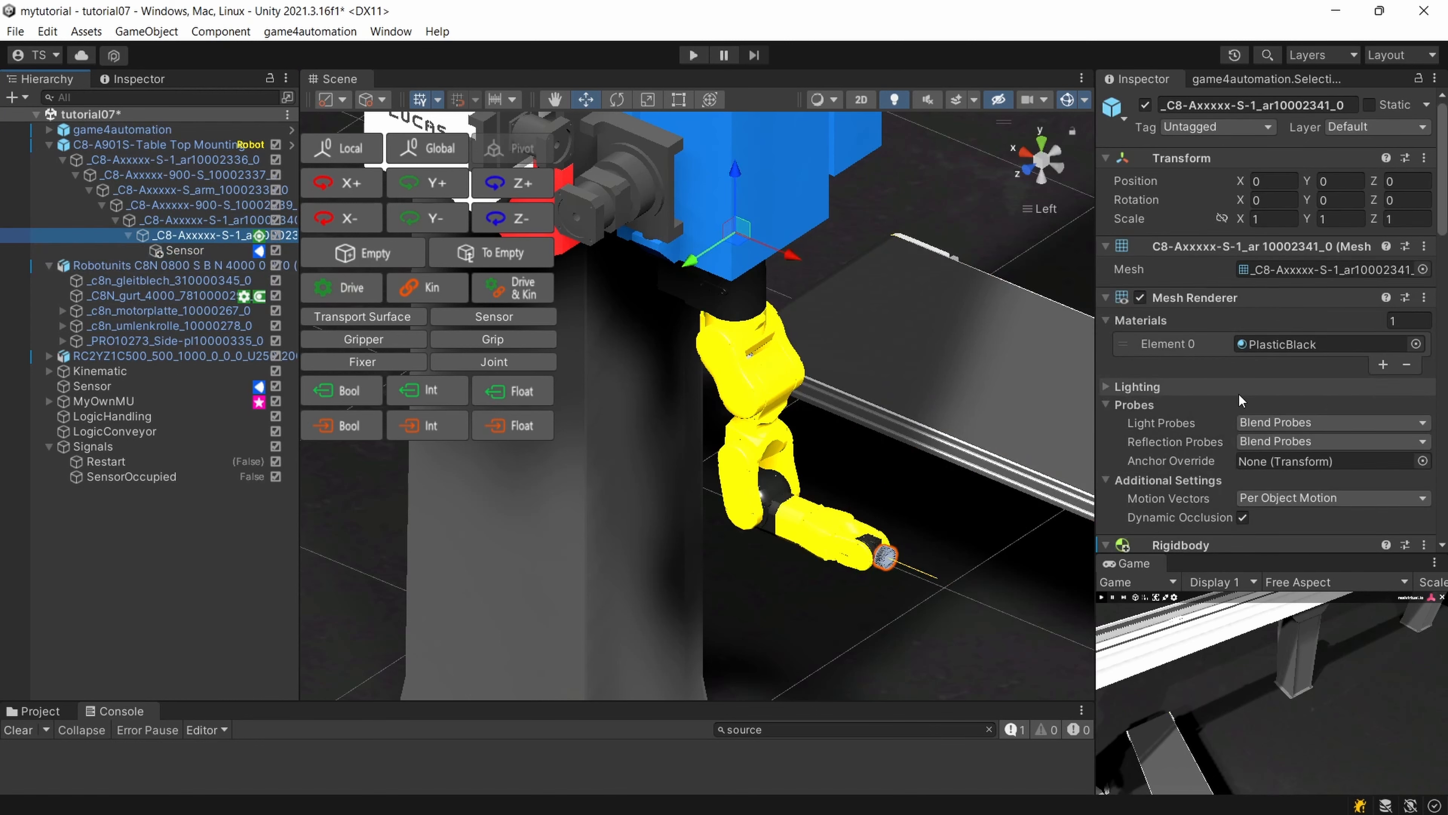
scroll(1267, 414, down, 5)
scroll(1267, 415, down, 7)
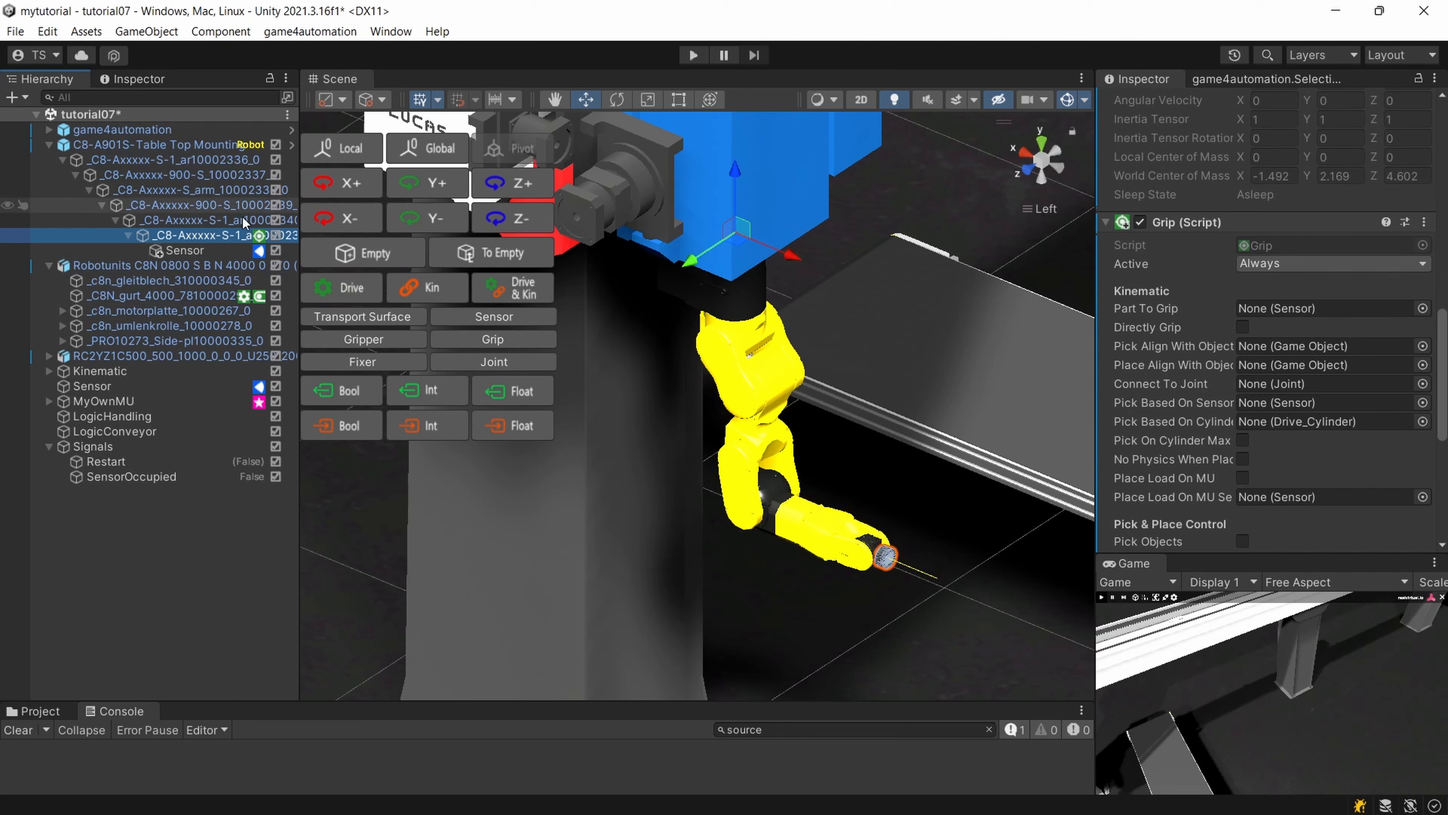
drag(165, 252, 1246, 312)
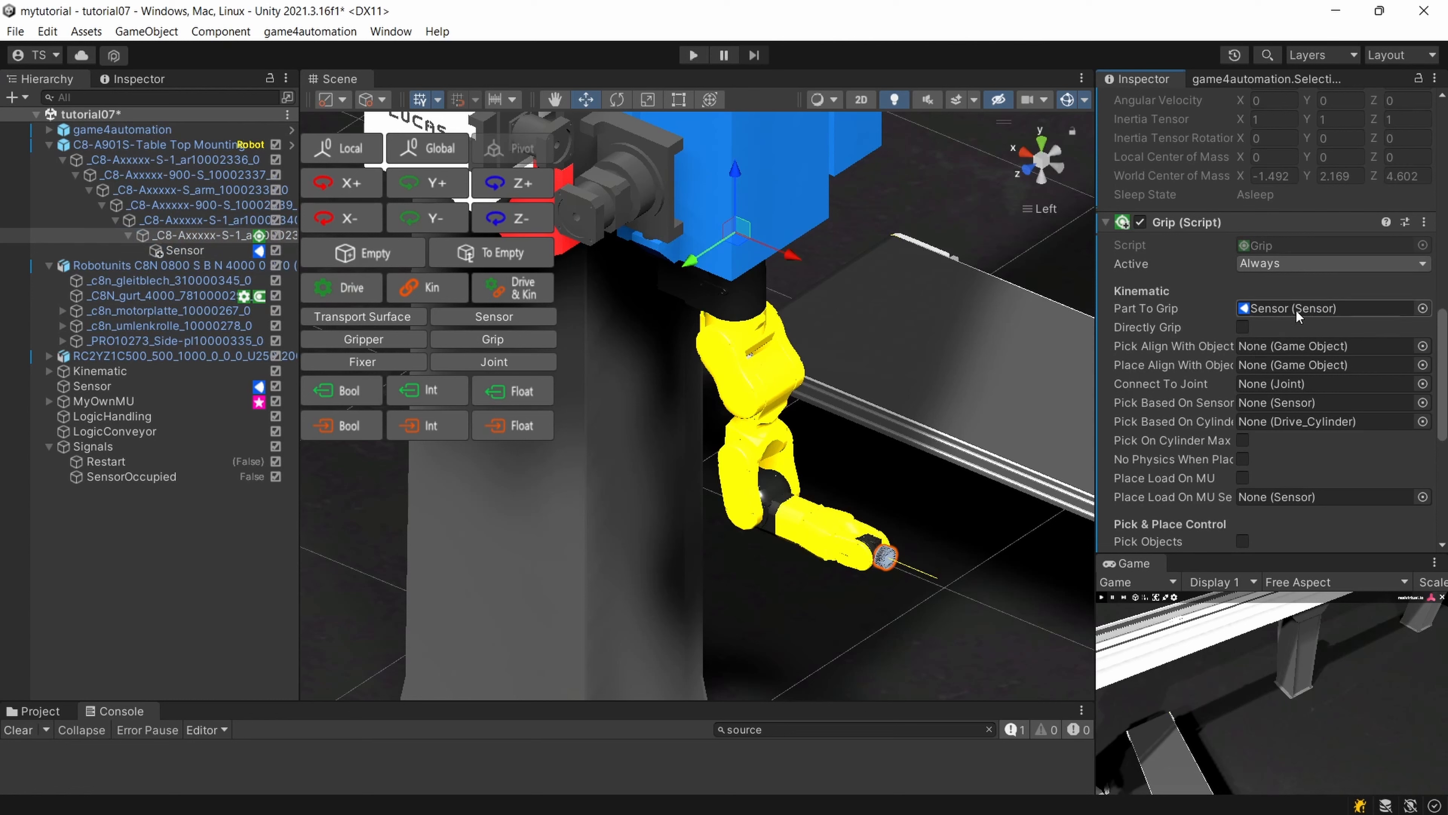
scroll(1366, 375, down, 3)
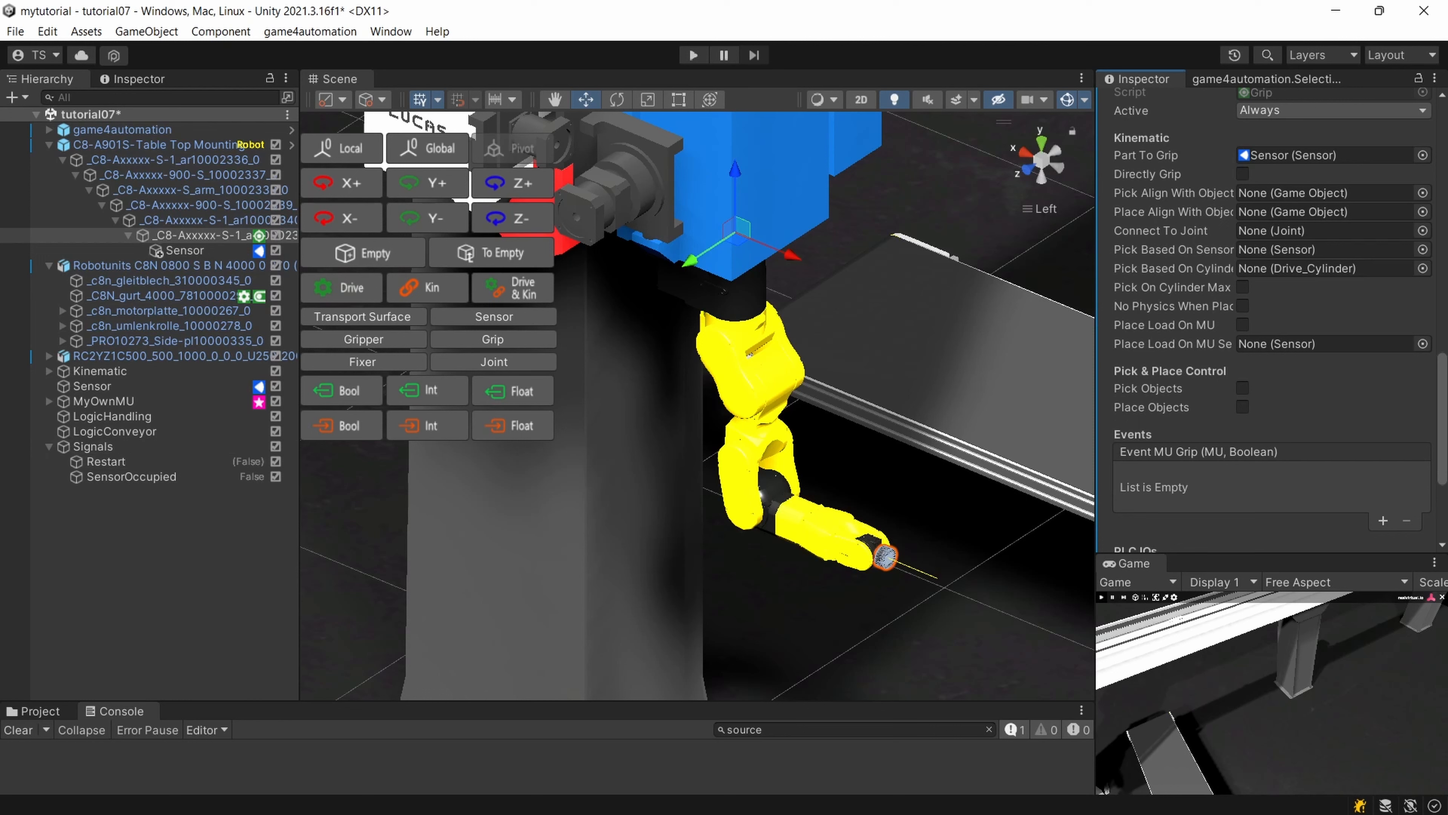
Create a PLC output bool signal under Signals and name it Pick.
click(108, 447)
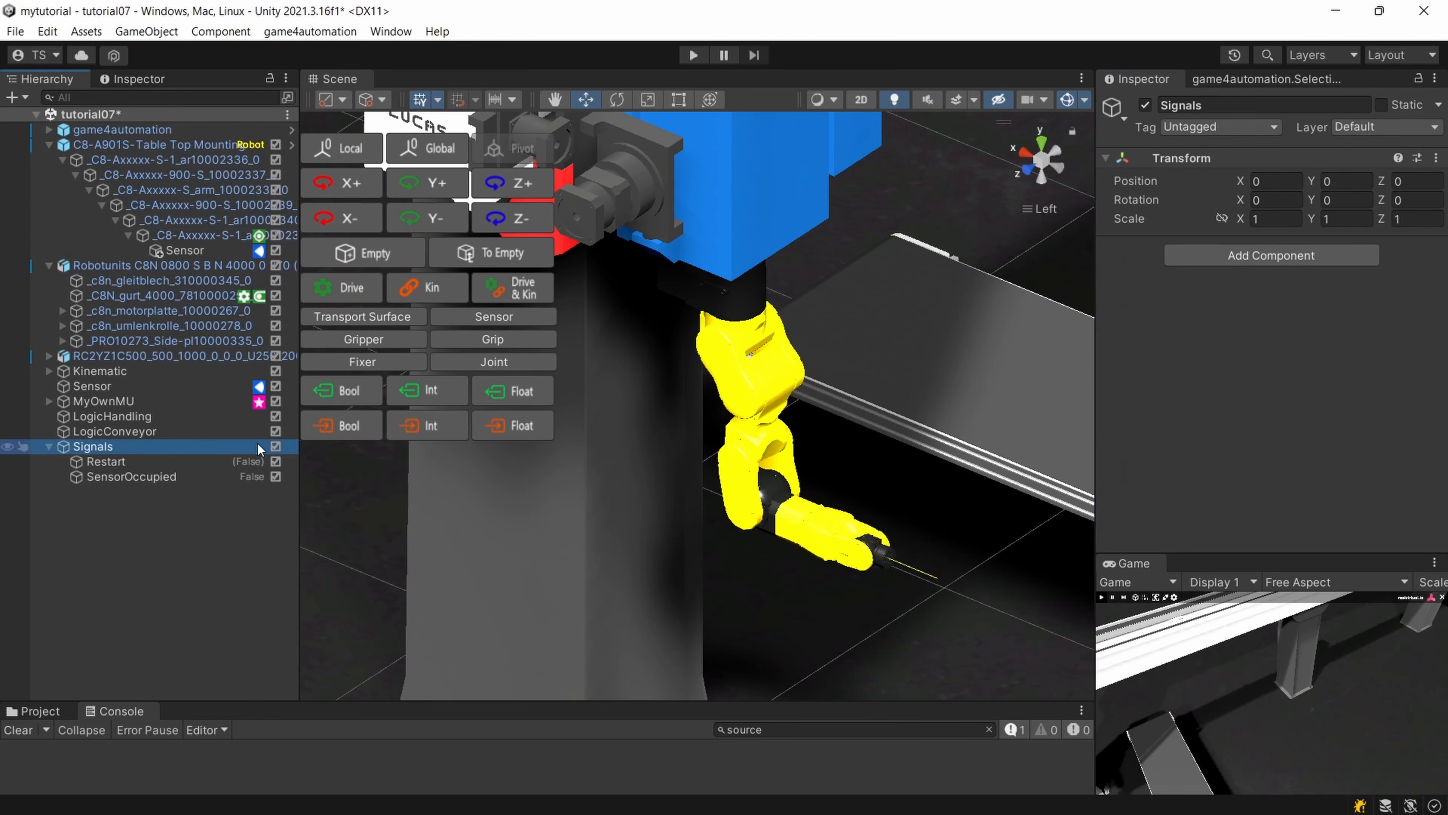
click(373, 390)
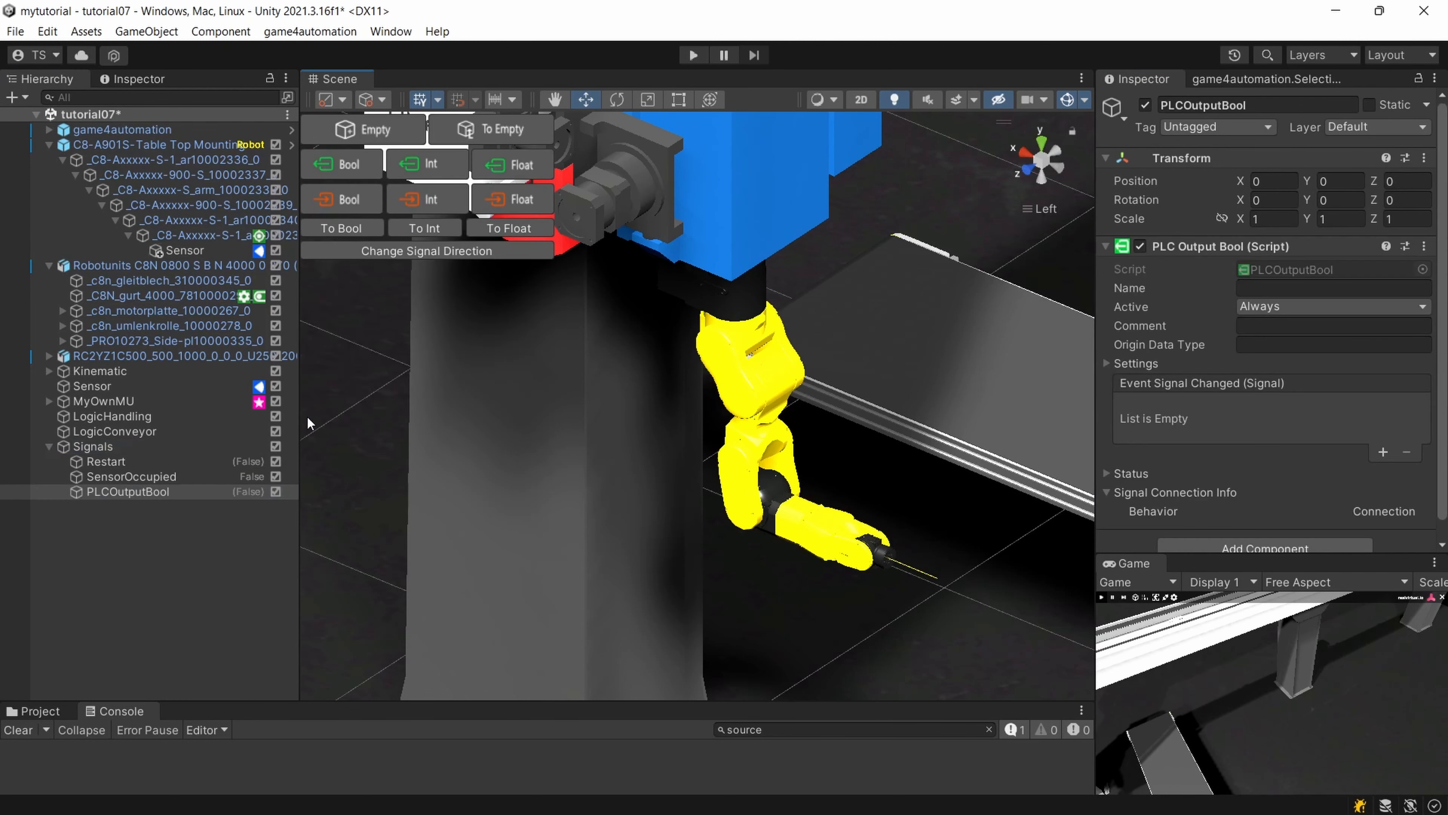
click(172, 491)
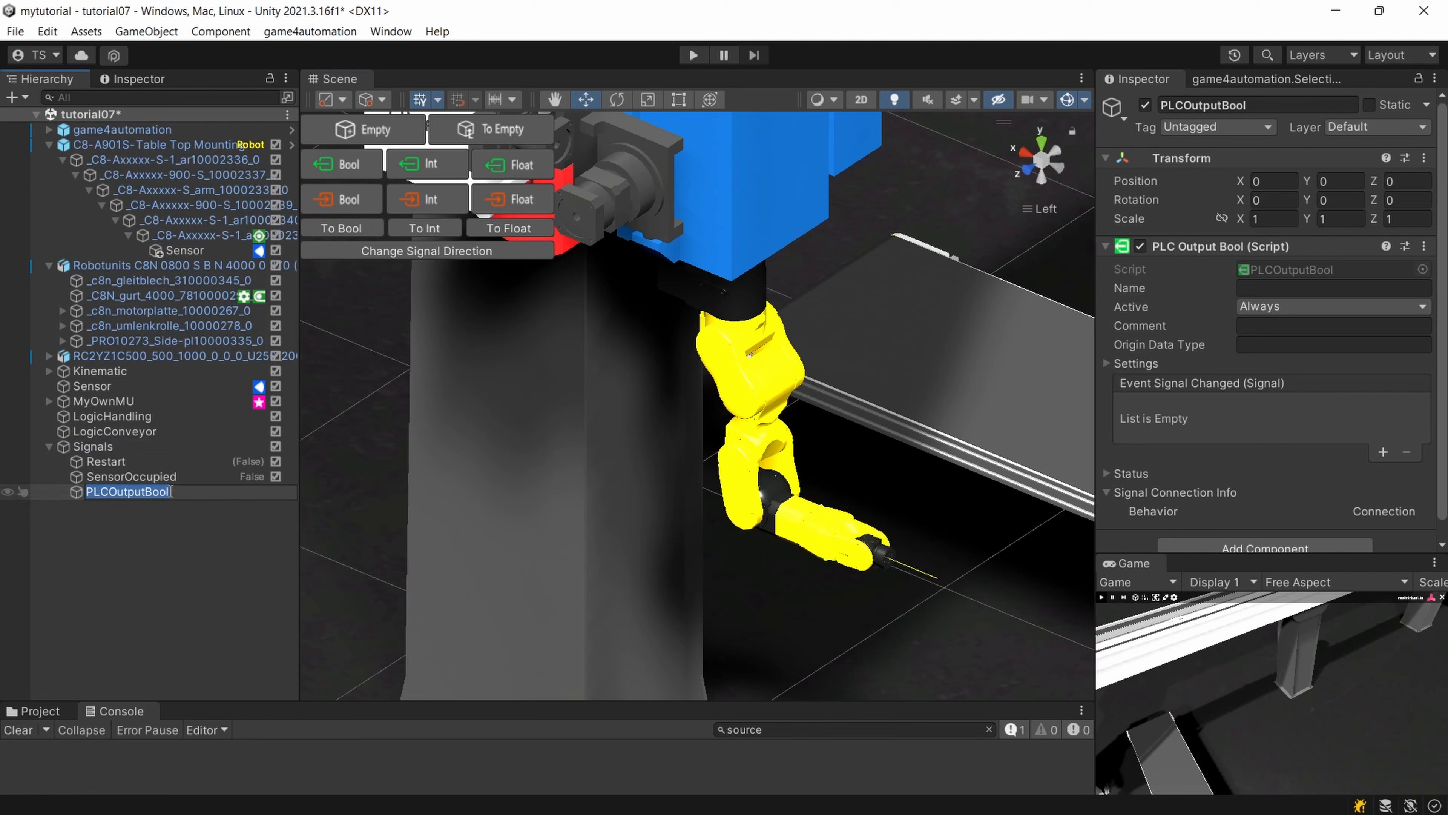
text(Pick)
key(Return)
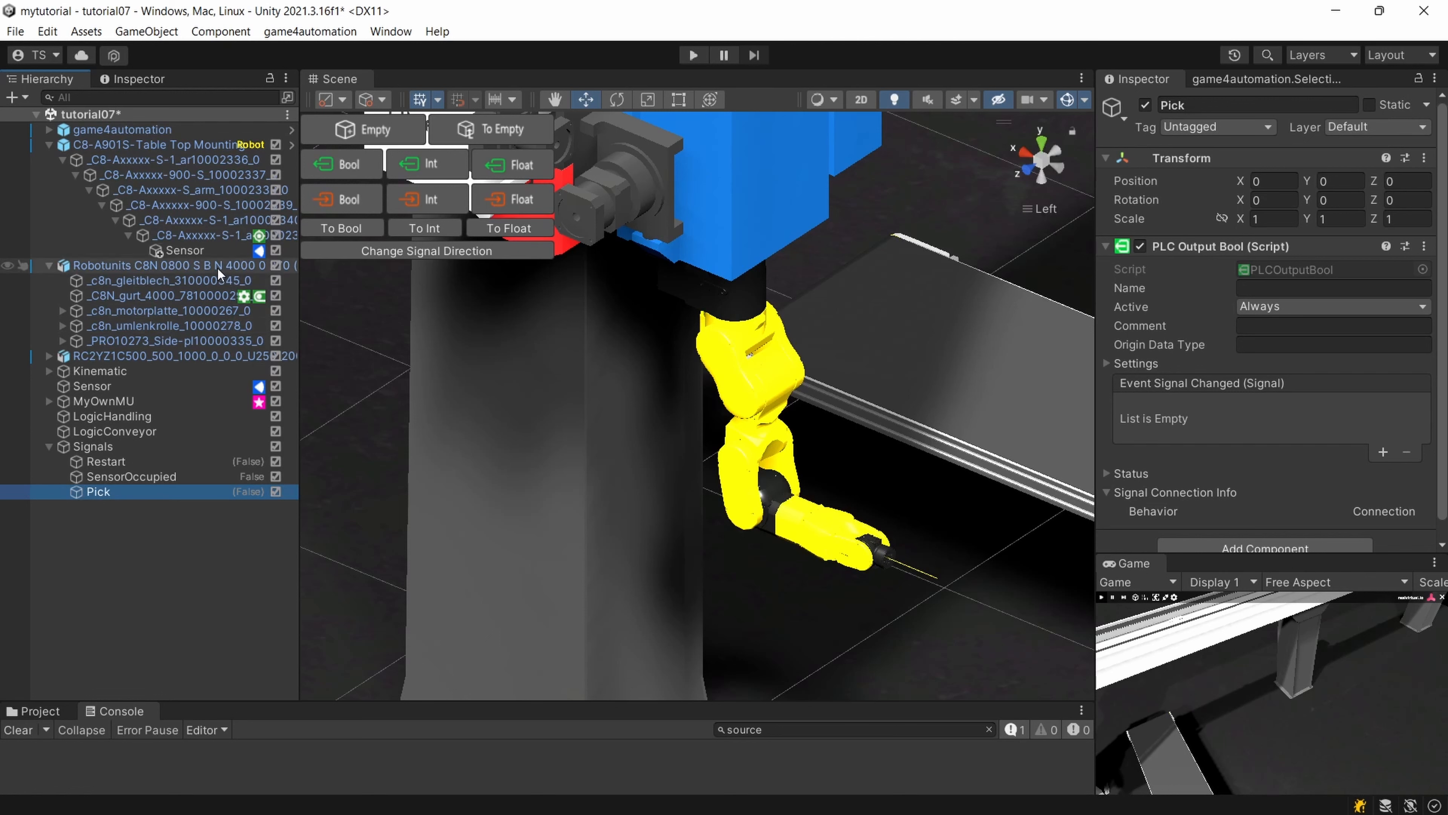
Duplicate the Pick signal under Signals and name the copy Place.
click(200, 235)
scroll(1238, 439, down, 2)
scroll(1239, 439, down, 10)
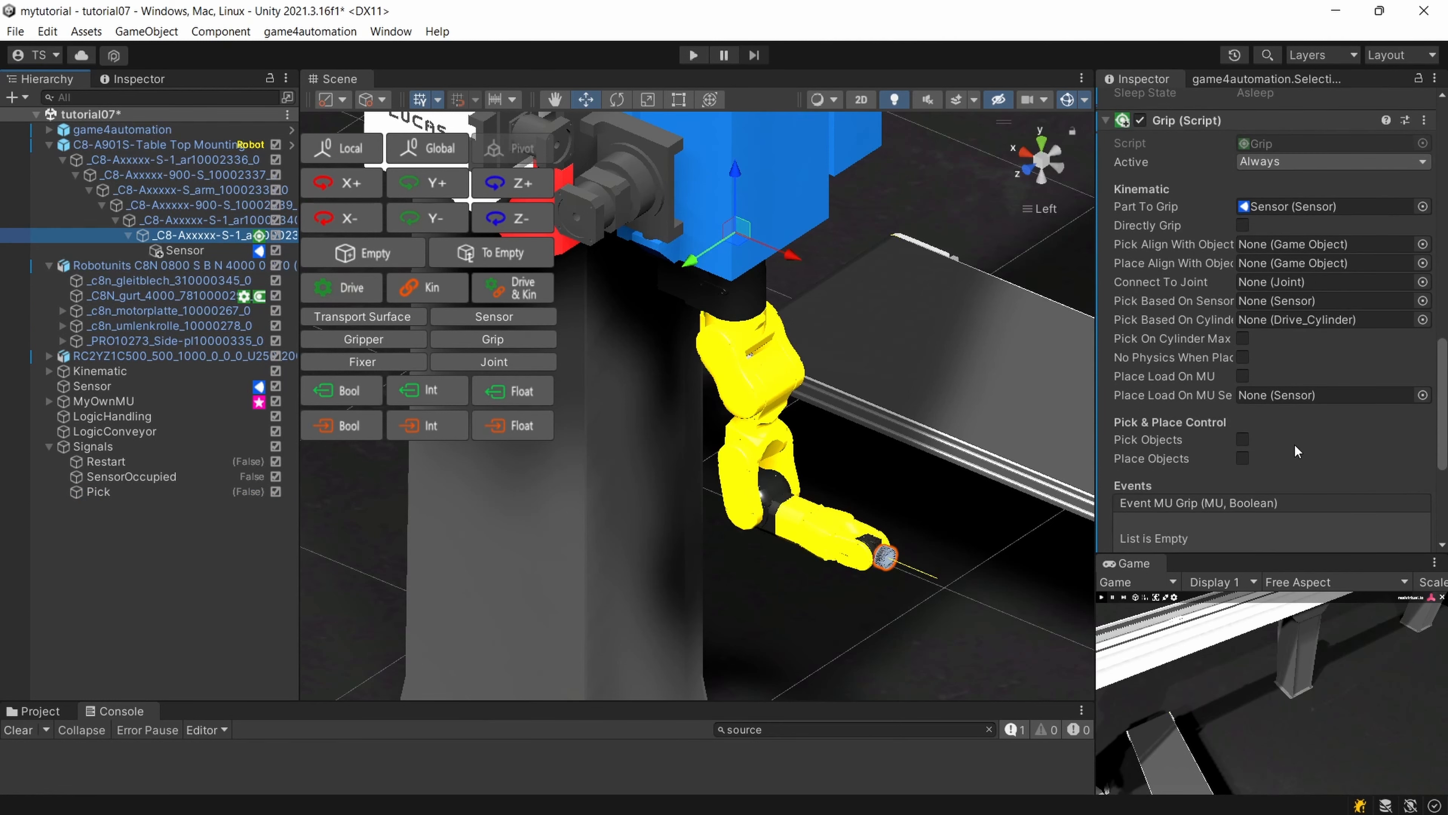
scroll(1295, 446, down, 3)
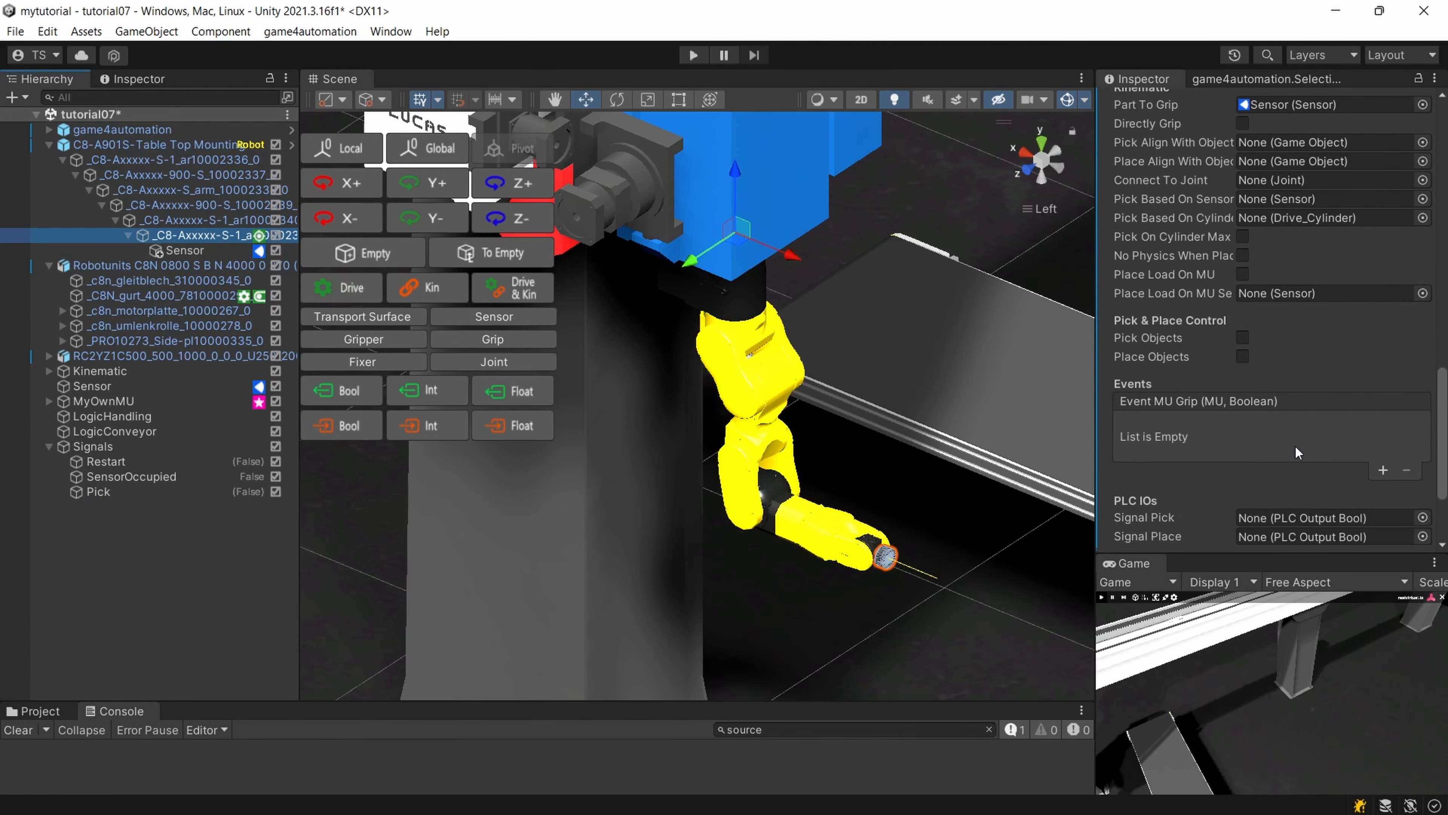
scroll(1294, 445, down, 2)
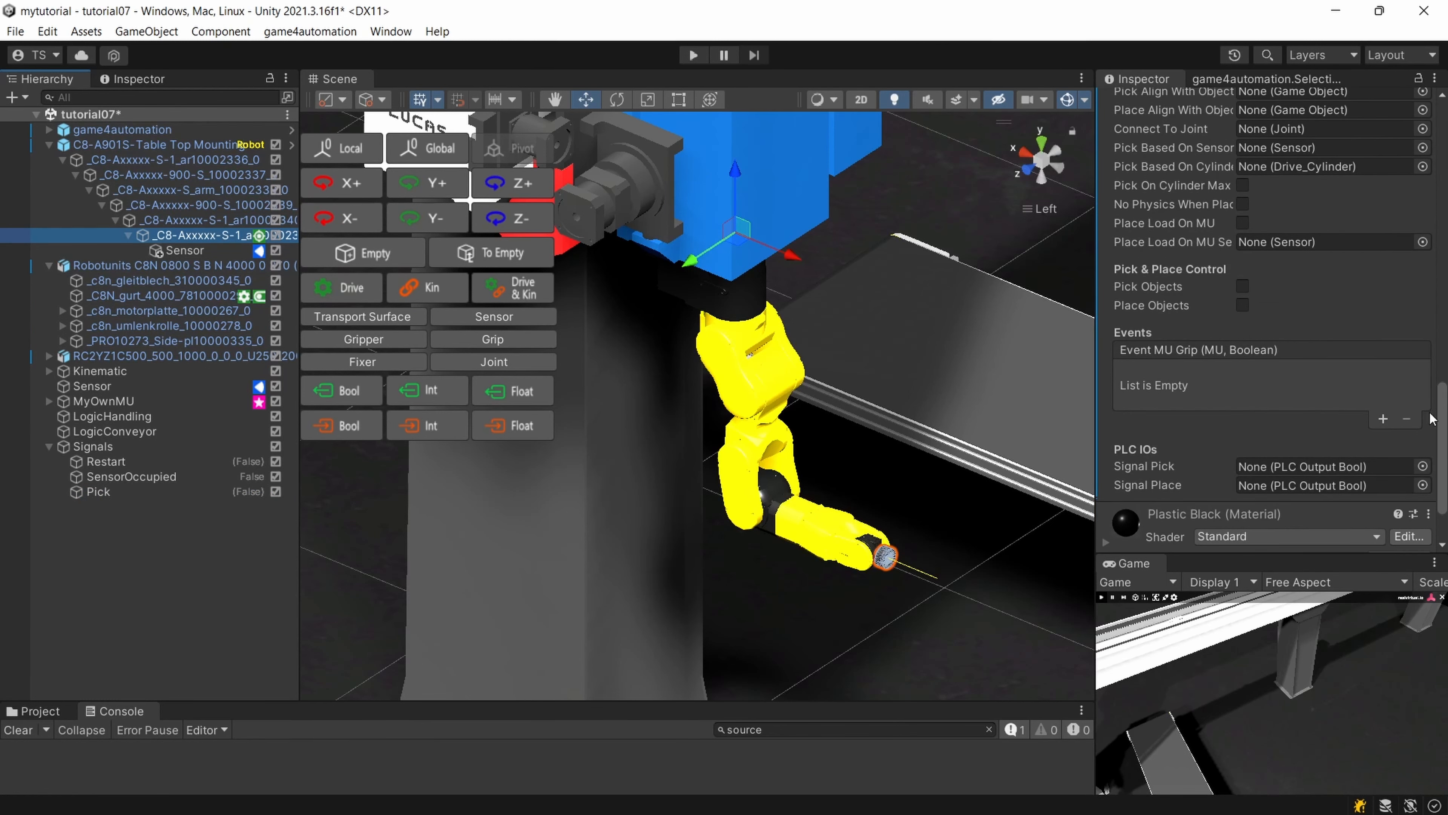
click(108, 492)
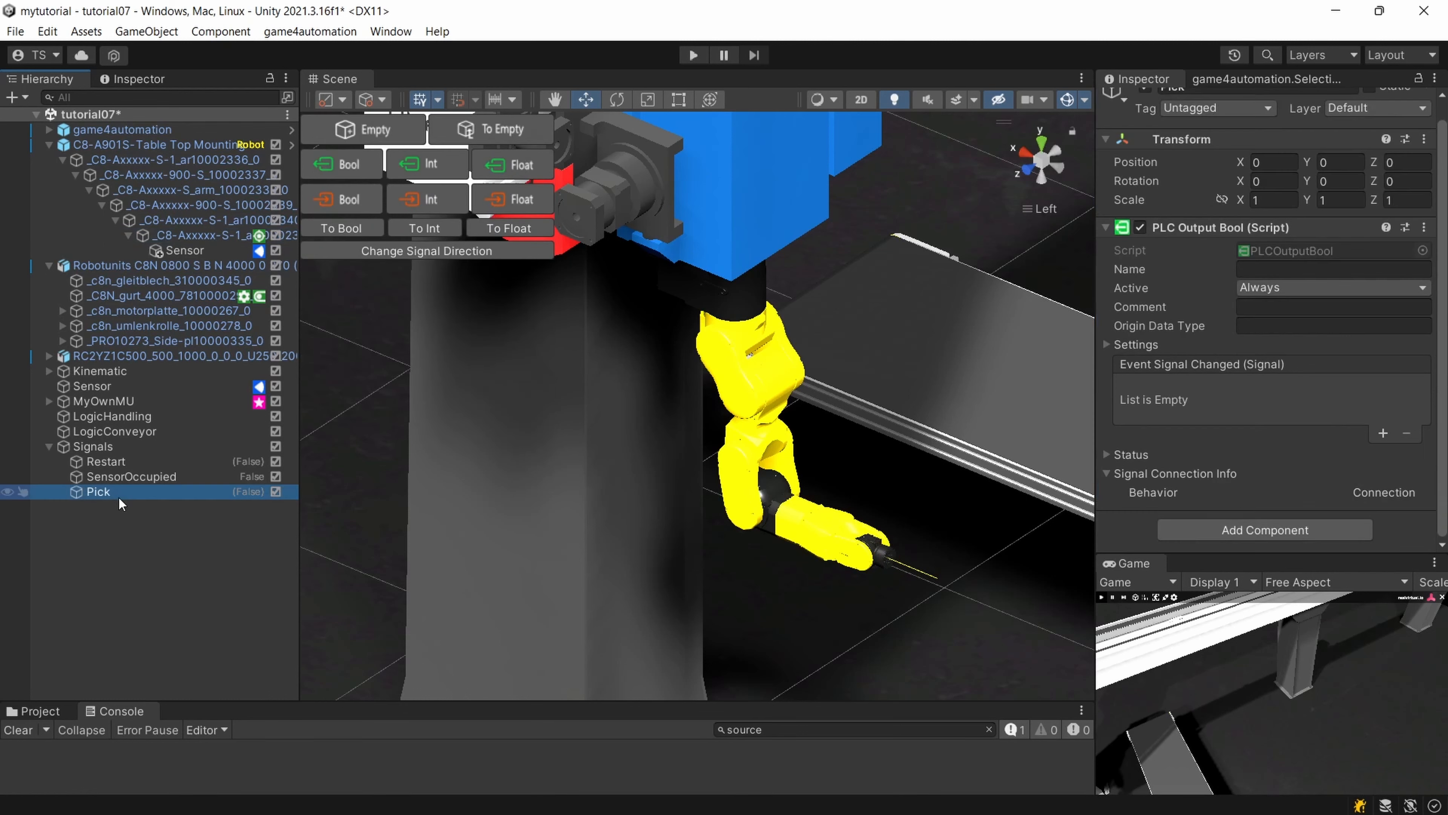
key(ctrl+d)
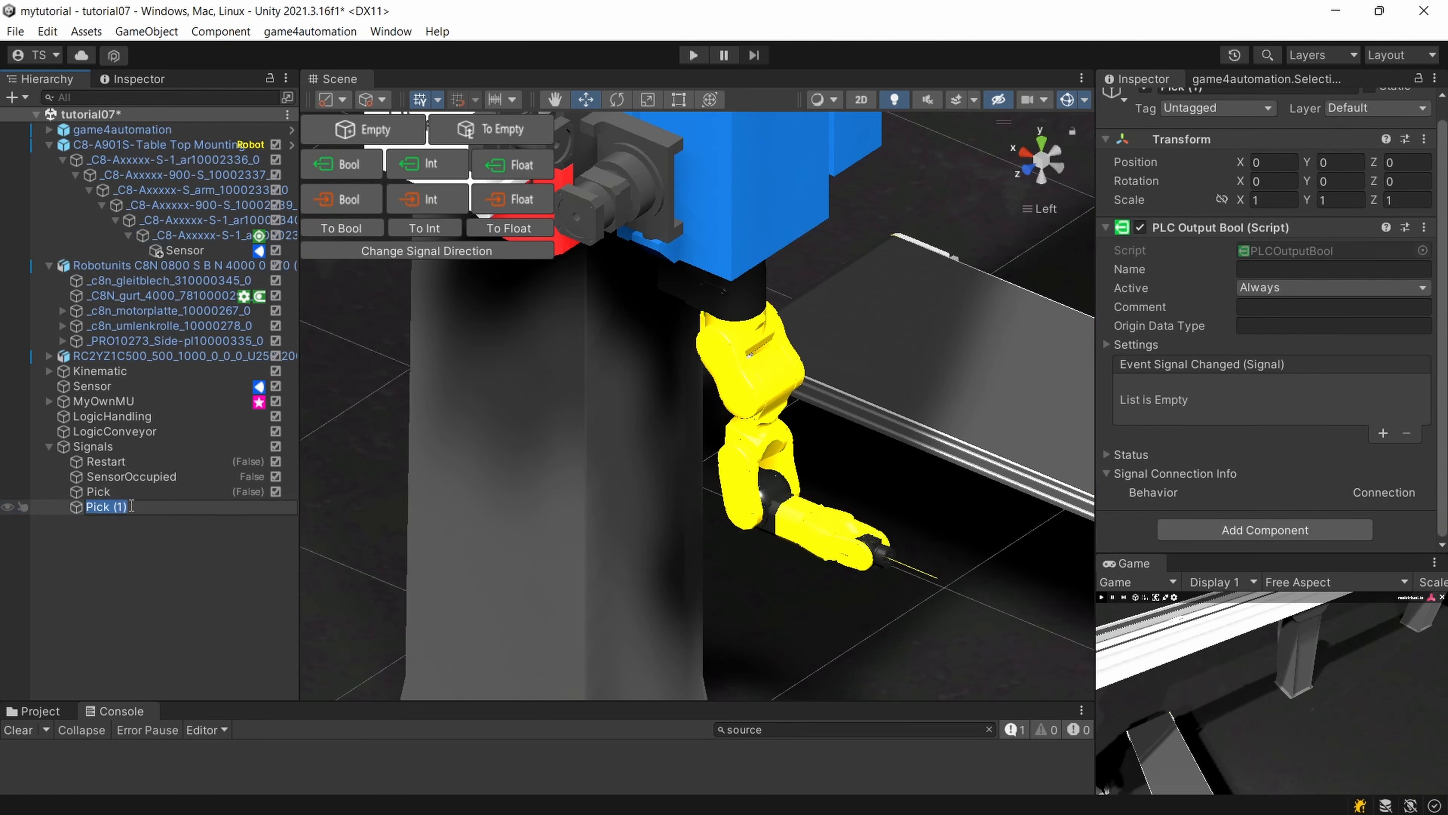
text(Place)
key(Return)
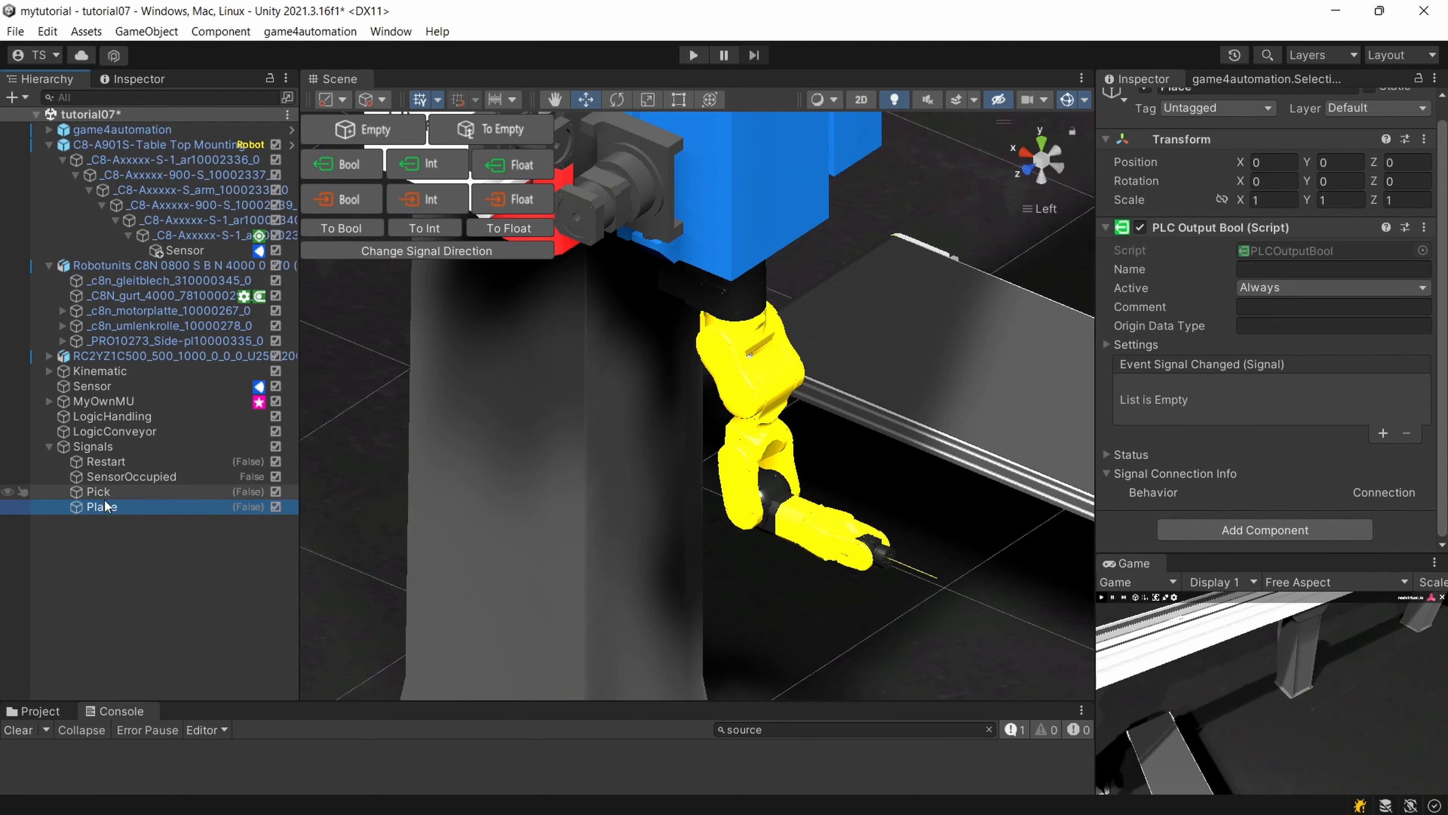
Link the Pick and Place signals to Signal Pick and Signal Place in the end flange's Grip component.
click(205, 235)
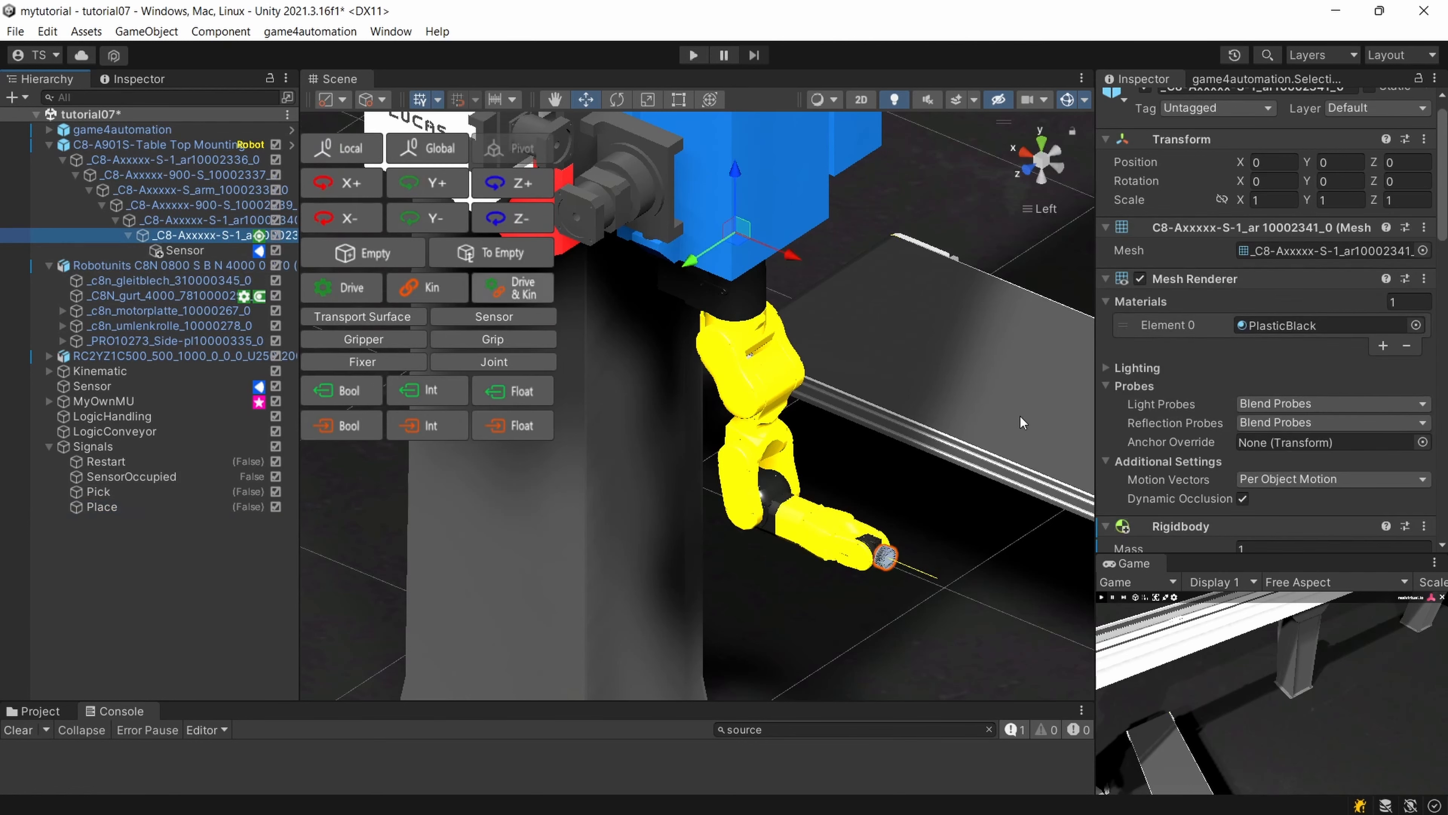
scroll(1338, 437, down, 2)
scroll(1338, 436, down, 10)
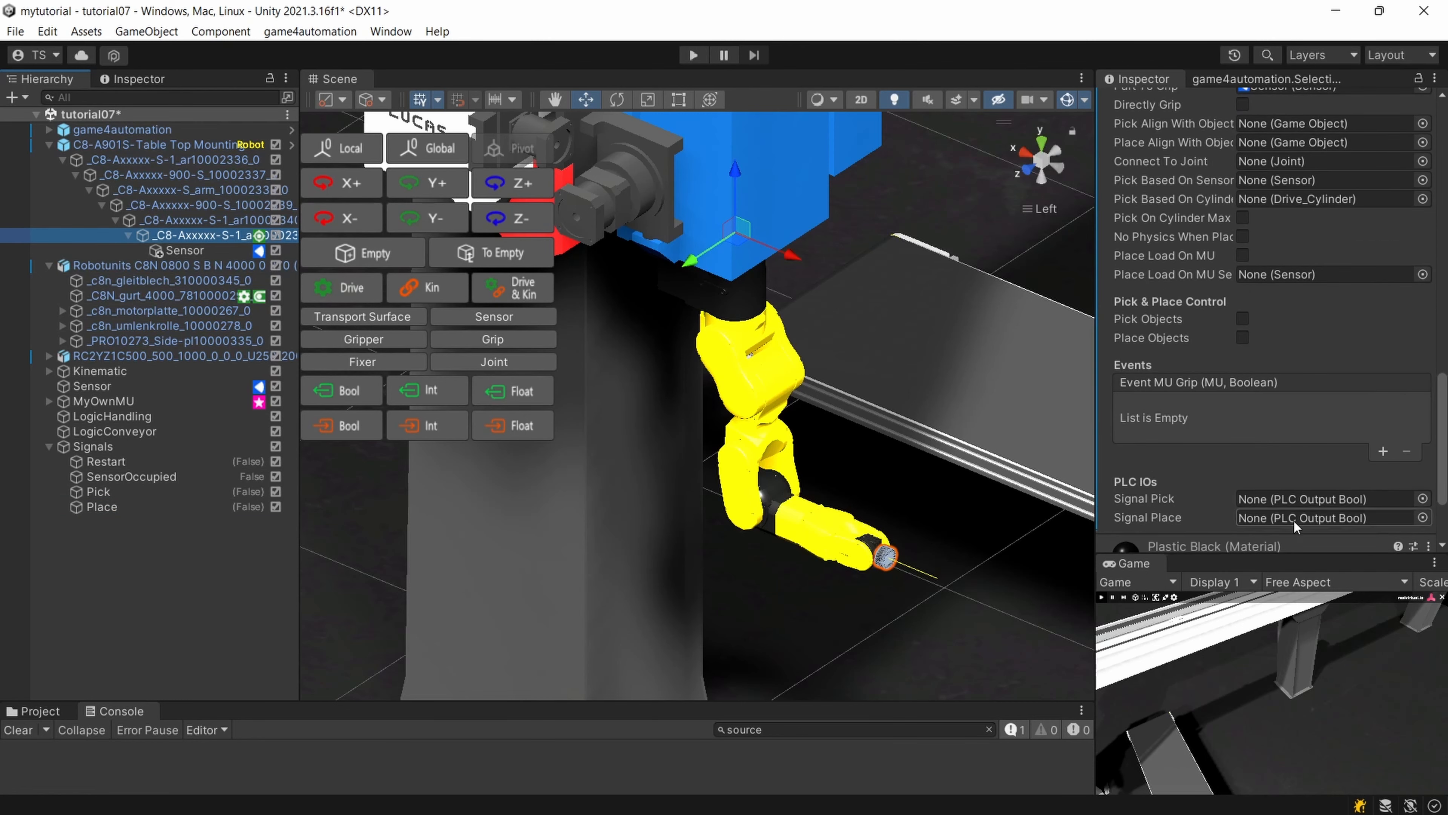
drag(98, 491, 1281, 509)
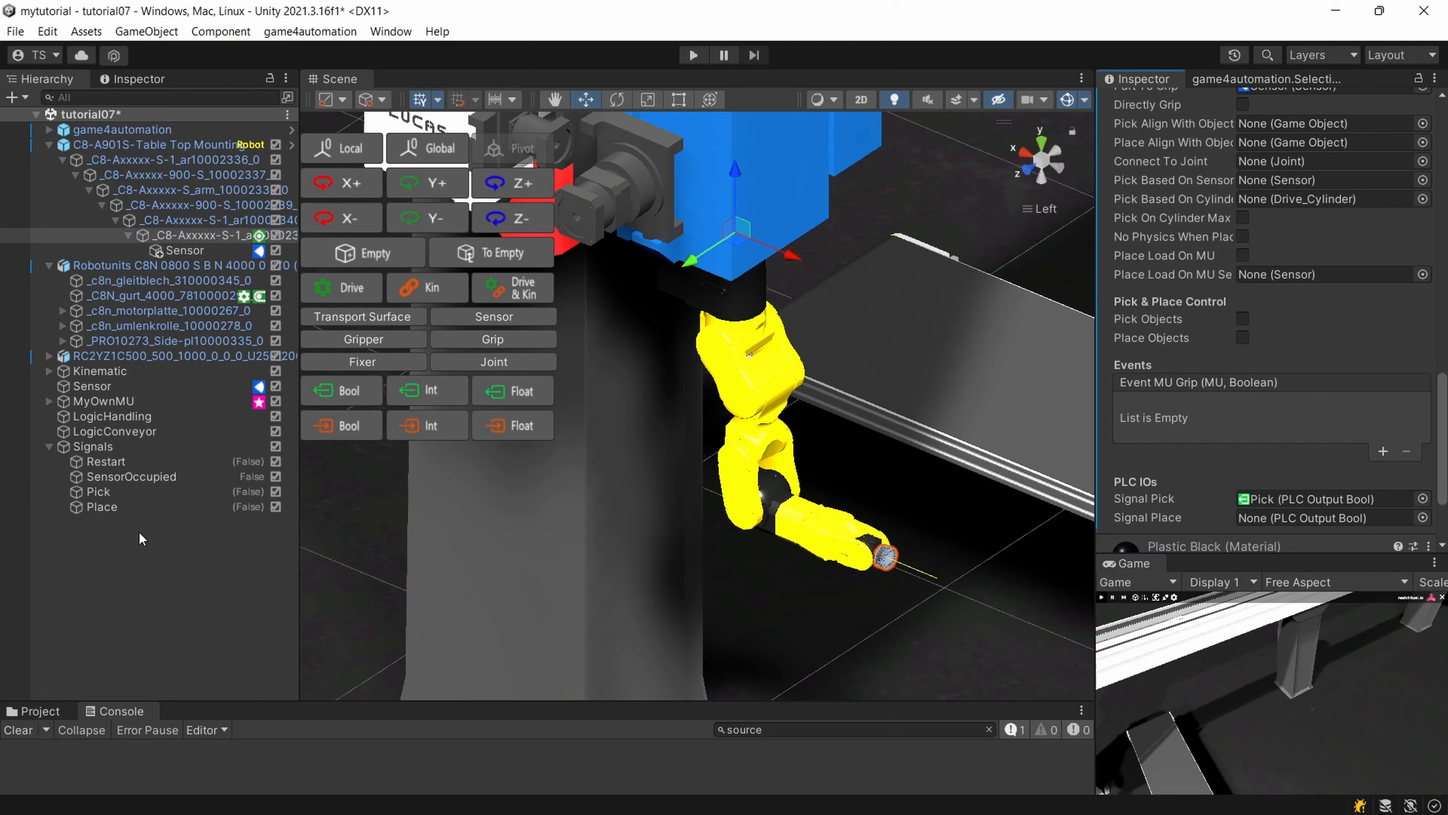
drag(93, 508, 1283, 408)
scroll(1277, 456, down, 3)
scroll(1281, 408, up, 5)
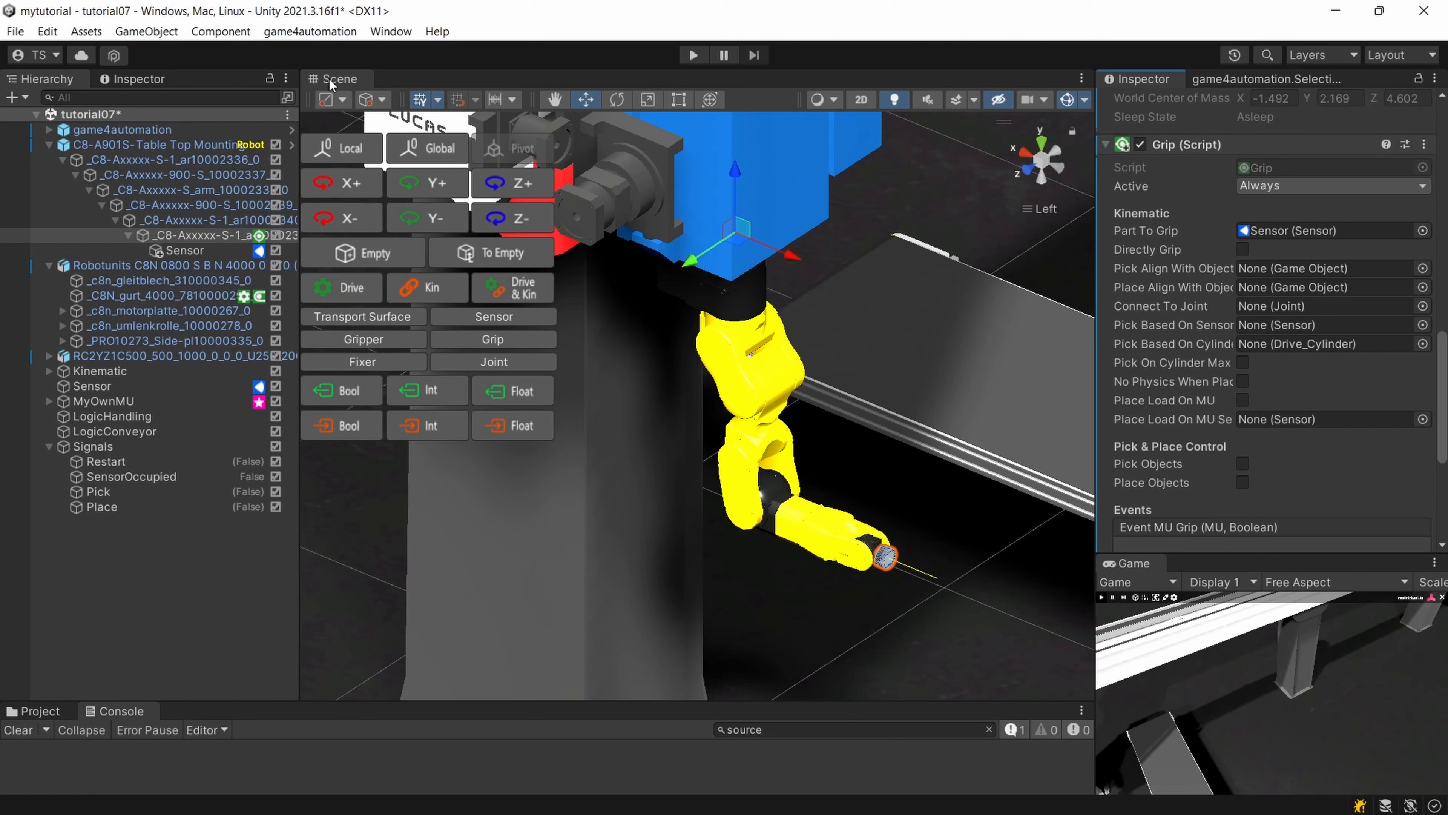
Review the flange sensor's ray cast settings and its position relative to the sensor ray across the conveyor.
click(183, 250)
scroll(1249, 382, up, 2)
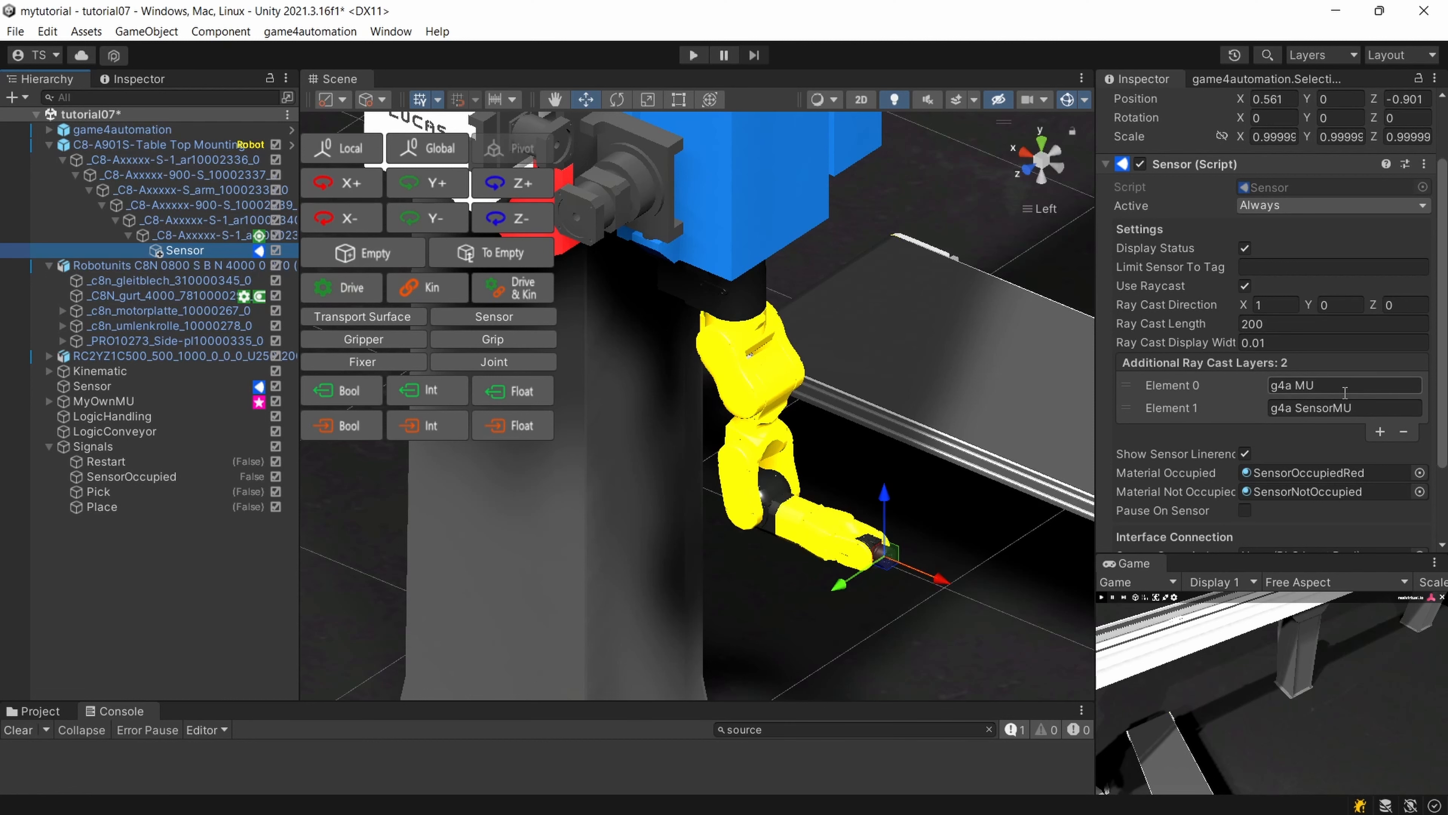
scroll(1393, 405, up, 3)
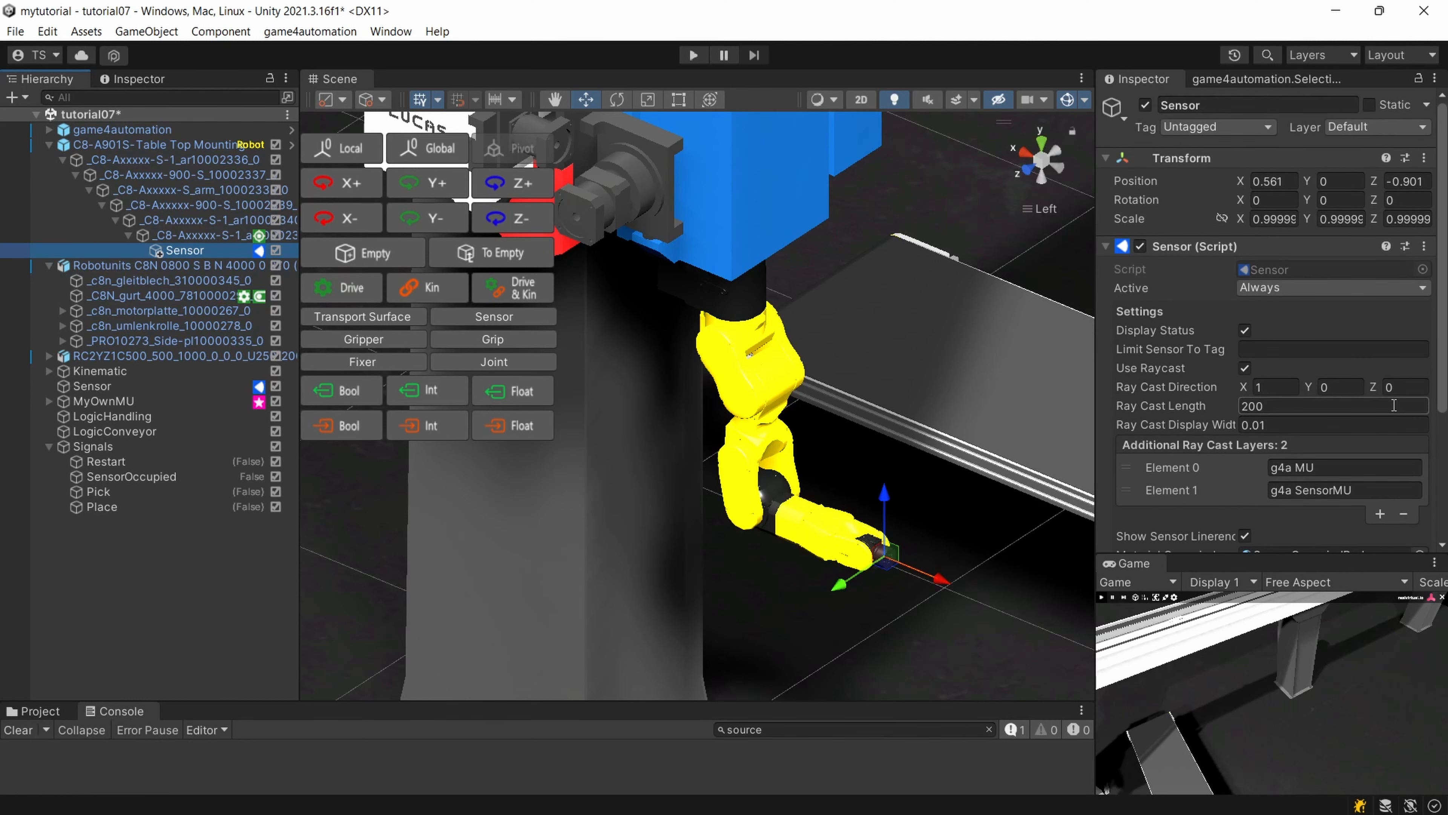
scroll(720, 431, down, 4)
middle_drag(838, 425, 745, 390)
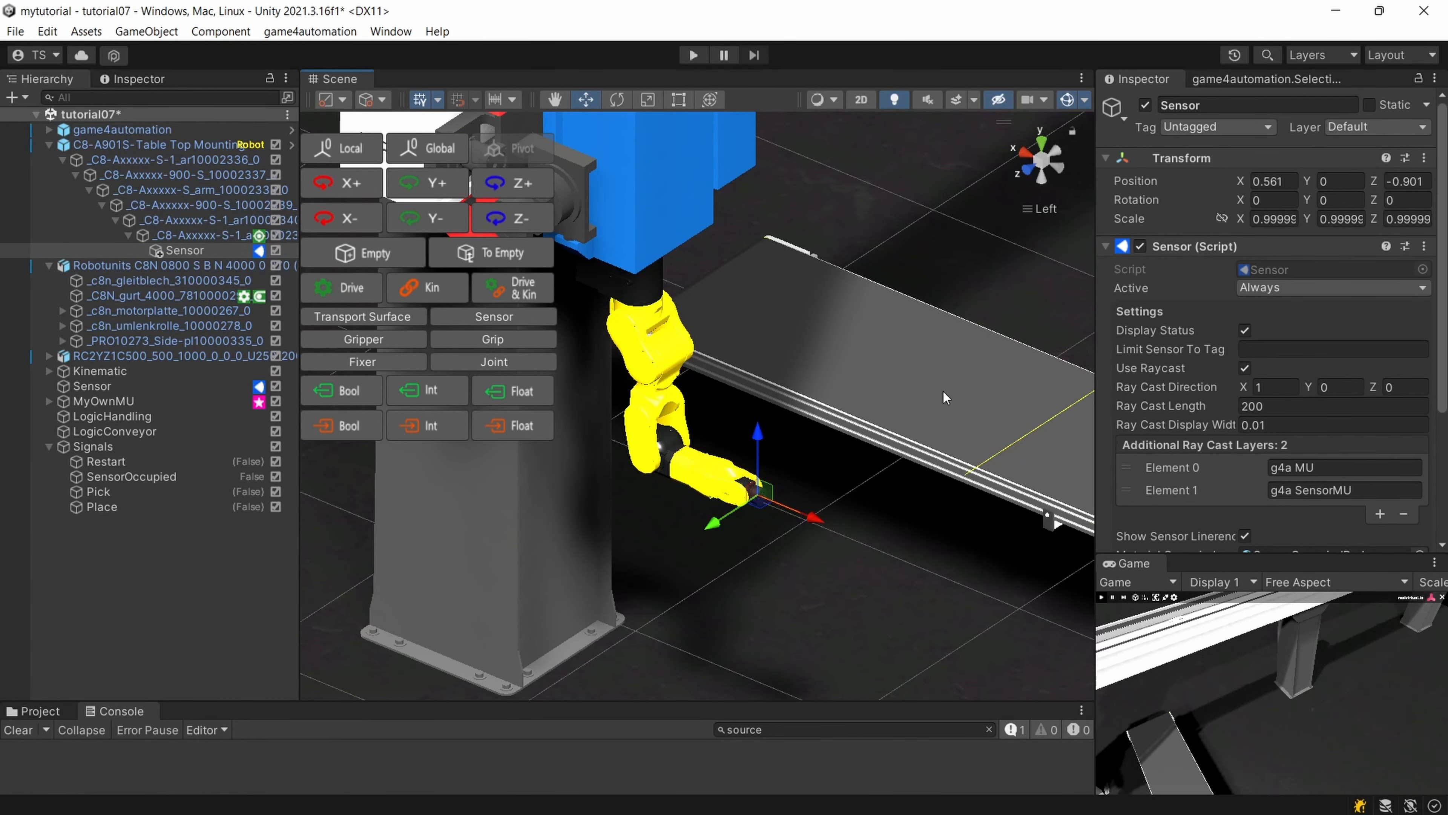
middle_drag(889, 476, 678, 359)
scroll(795, 347, down, 3)
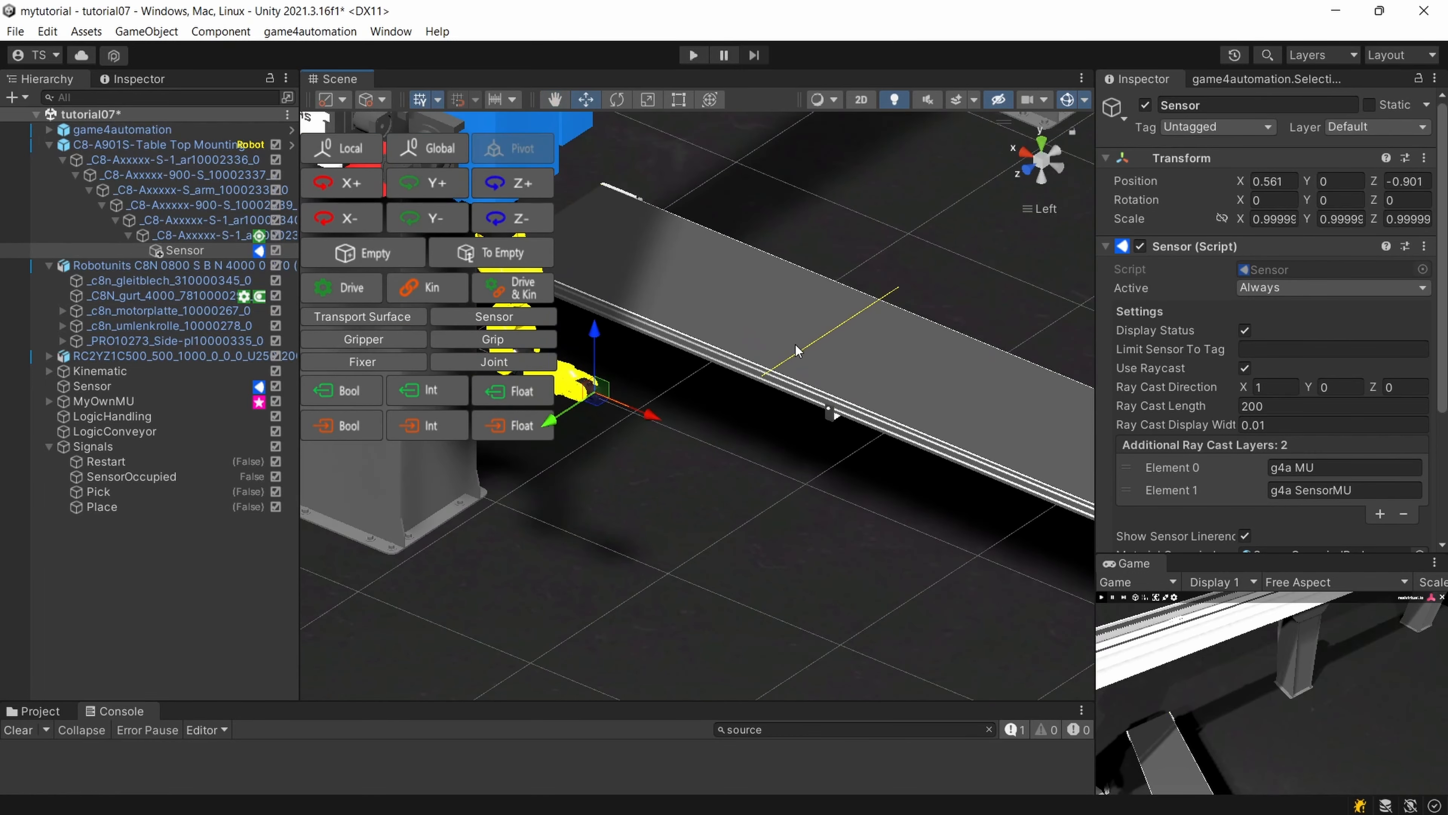
right_drag(796, 345, 792, 347)
Start the simulation and examine how the boxes stop at the conveyor sensor, close to the robot's gripping flange.
click(693, 55)
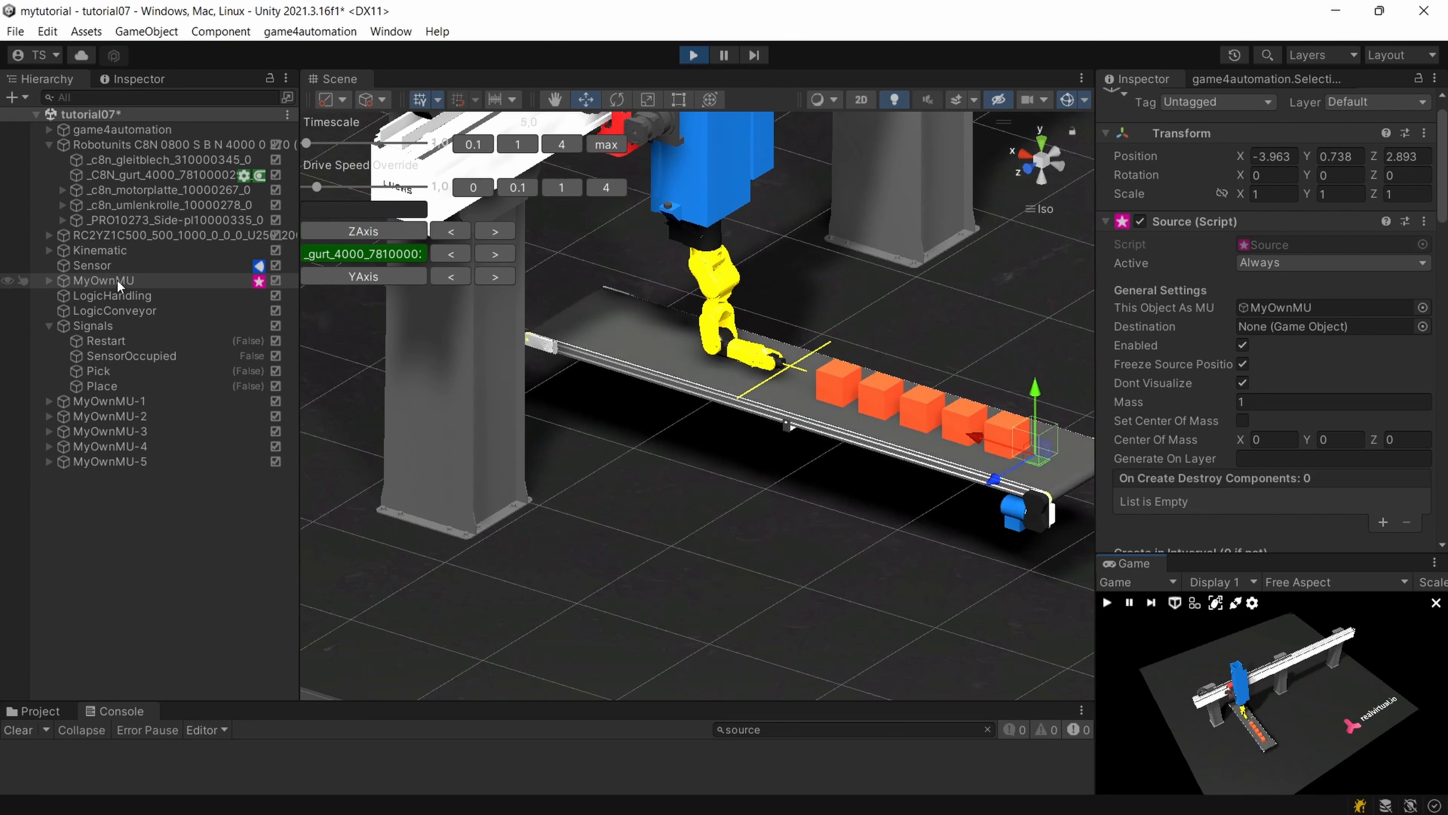
click(117, 266)
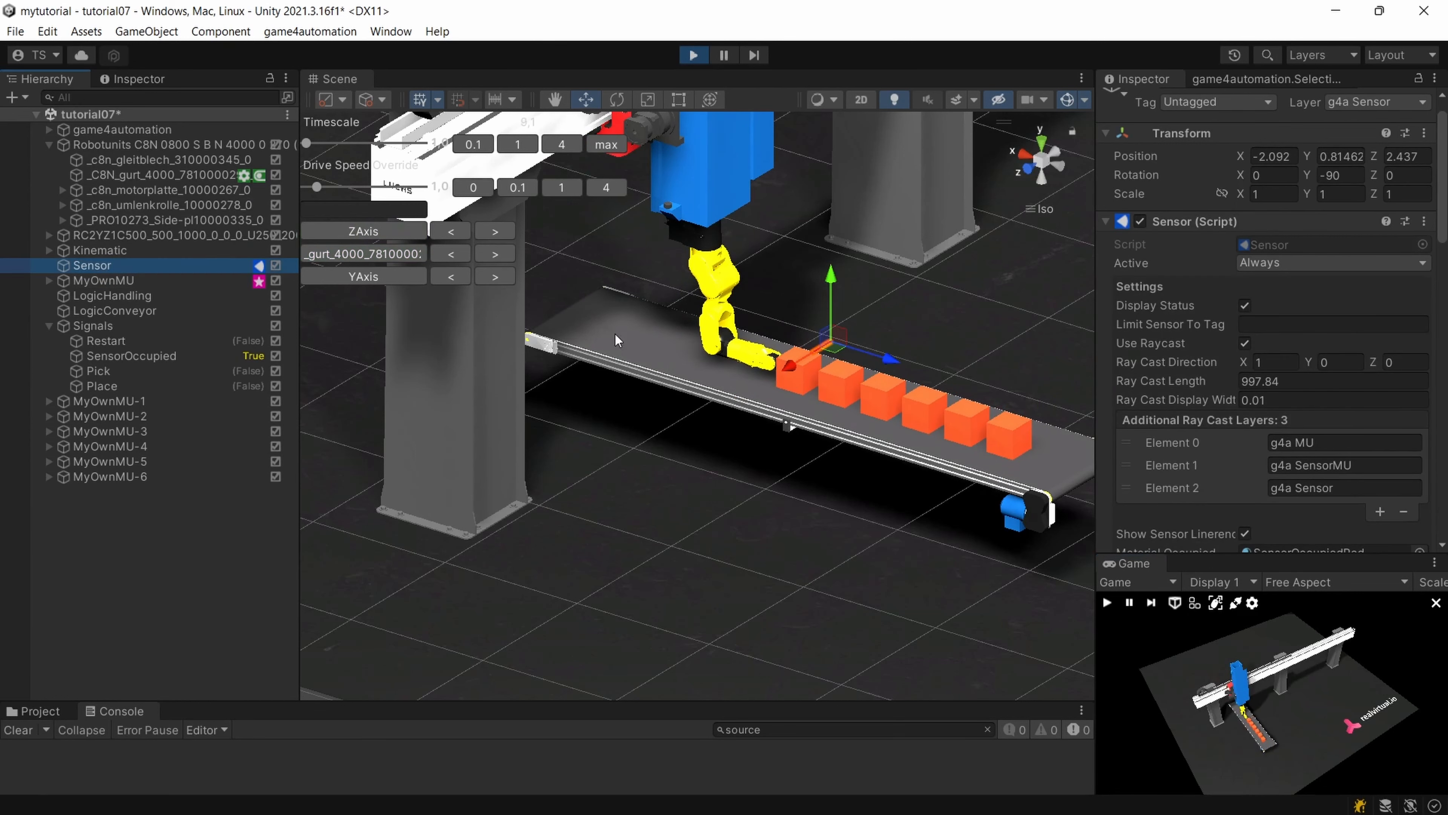
click(747, 362)
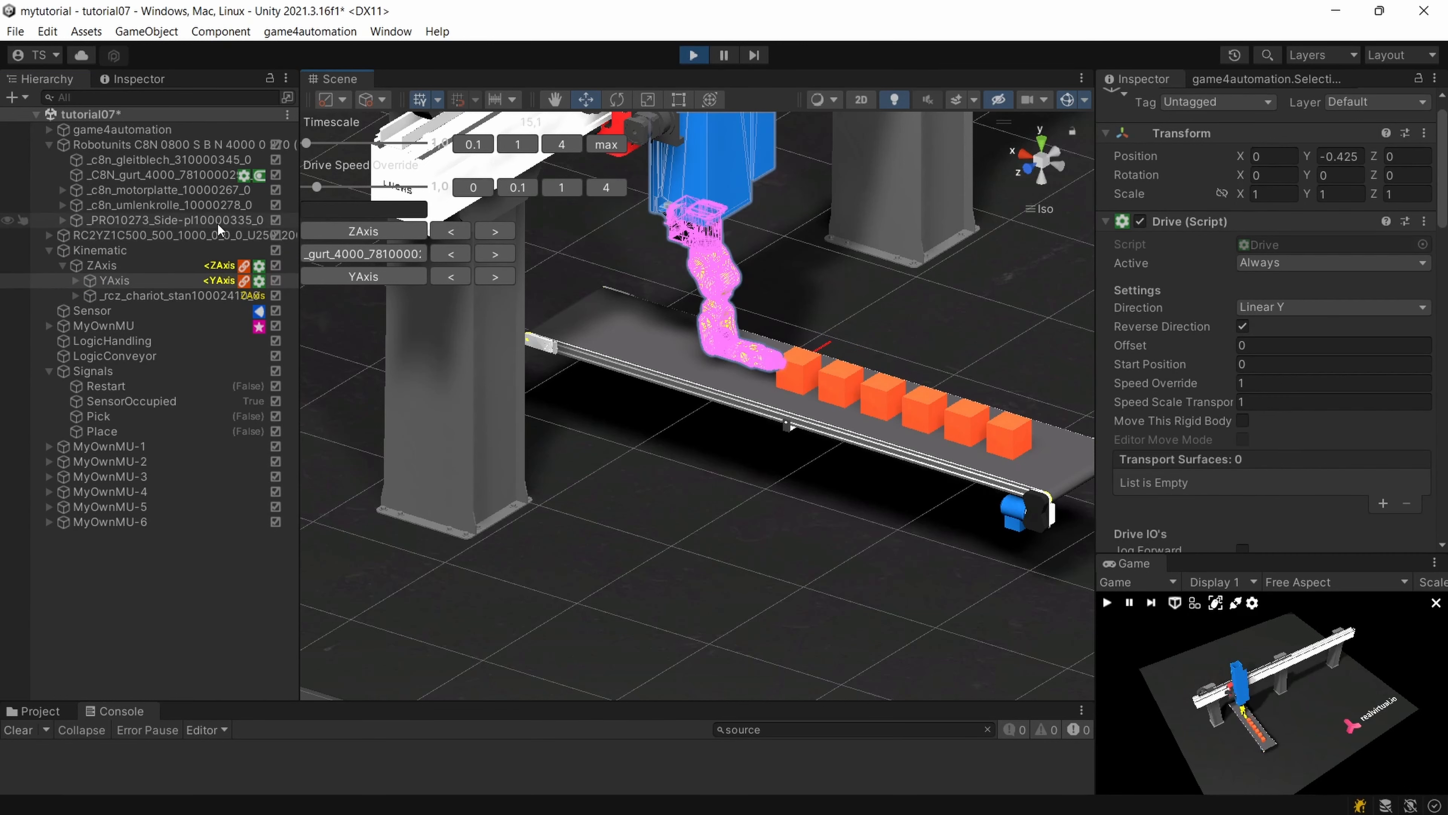
click(76, 219)
click(64, 221)
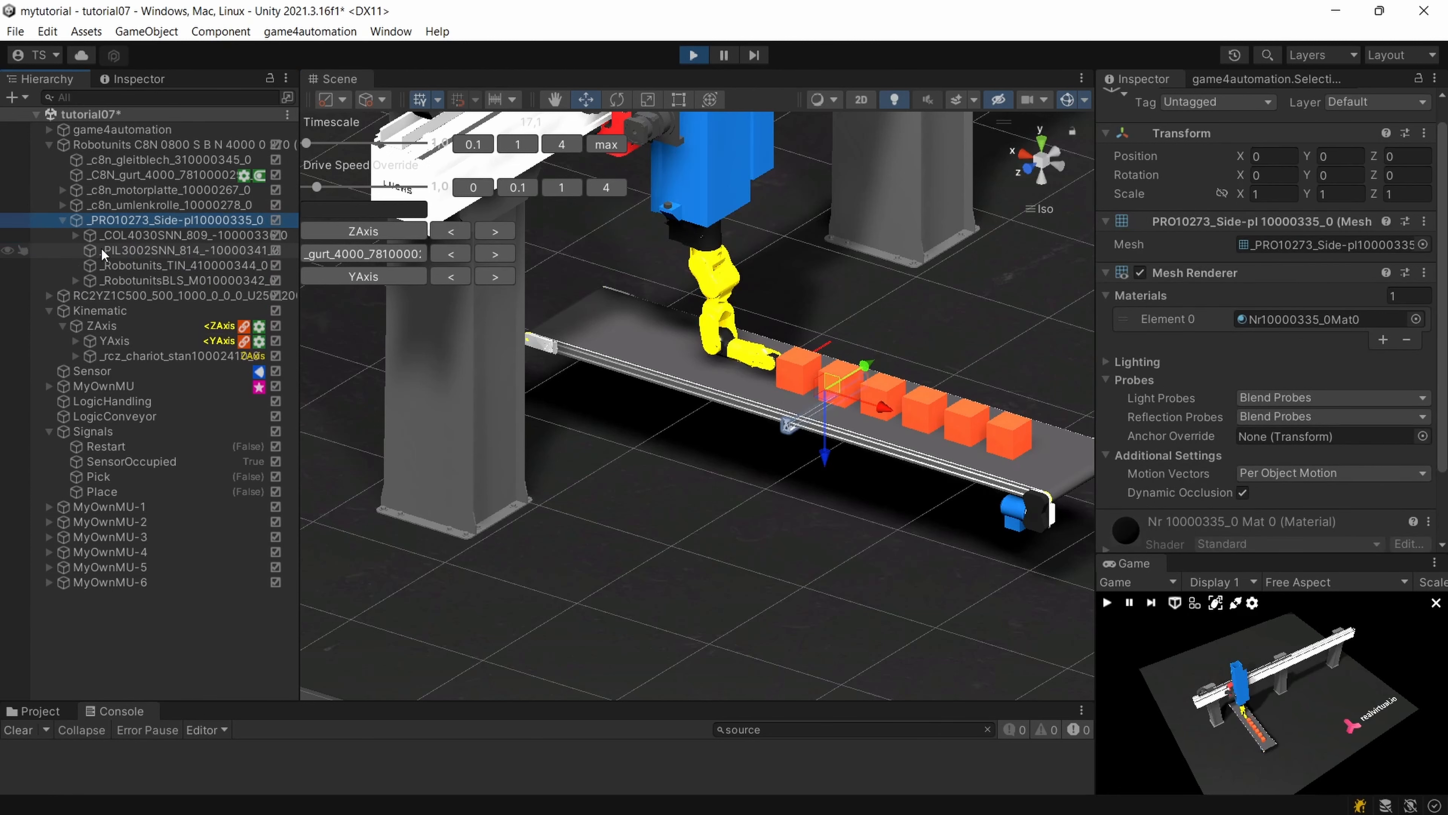
key(f)
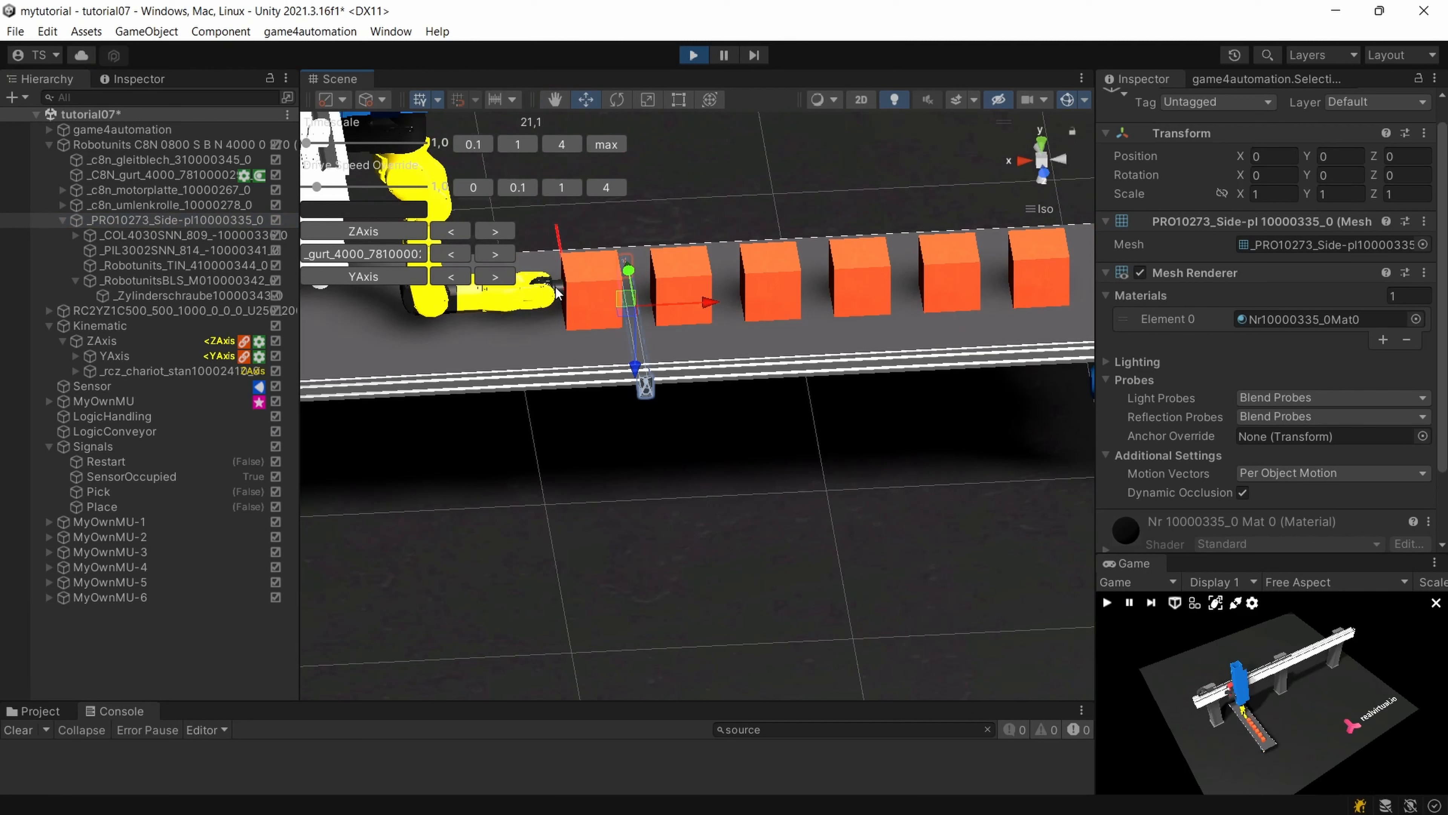
click(557, 293)
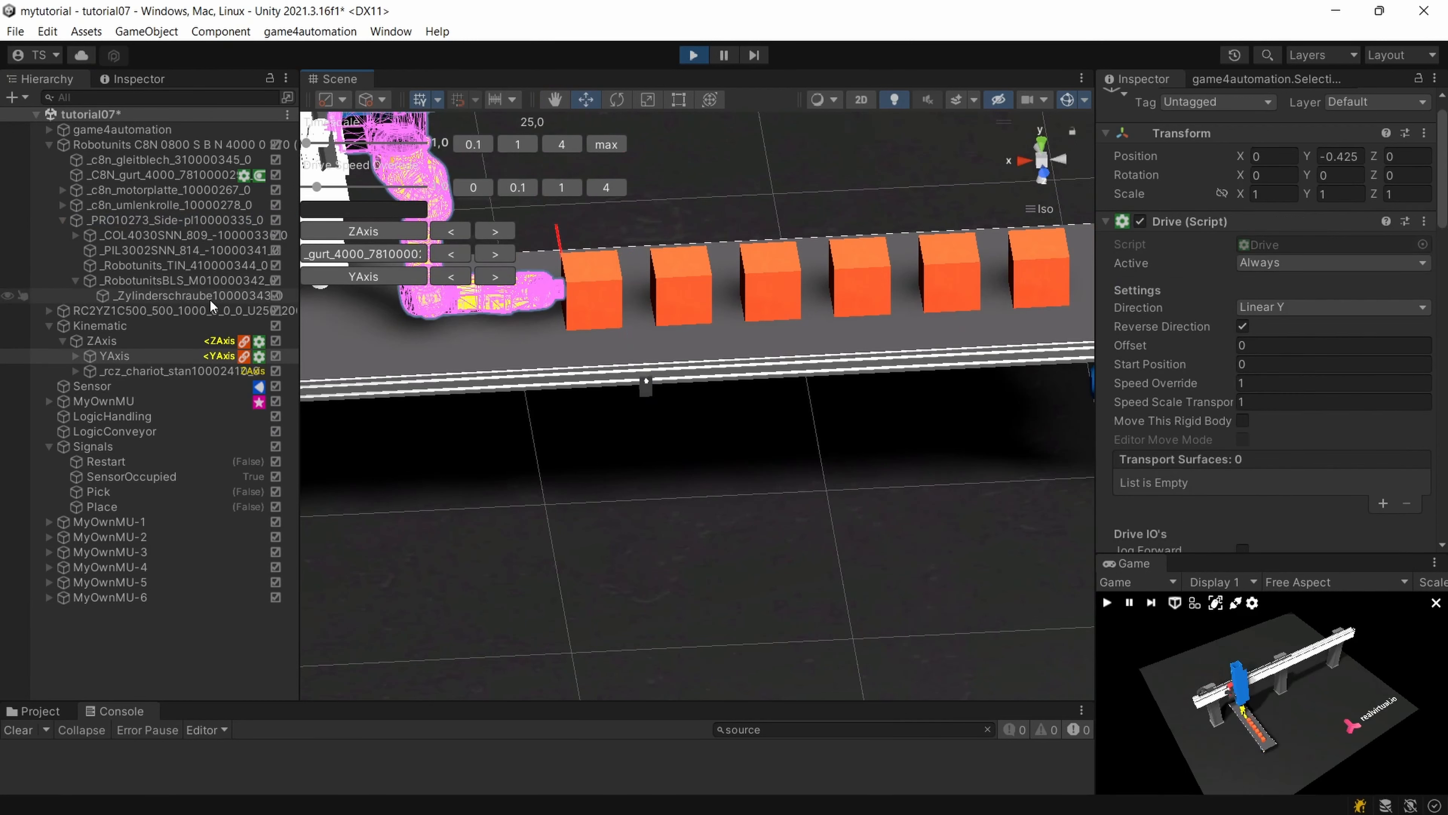
click(560, 301)
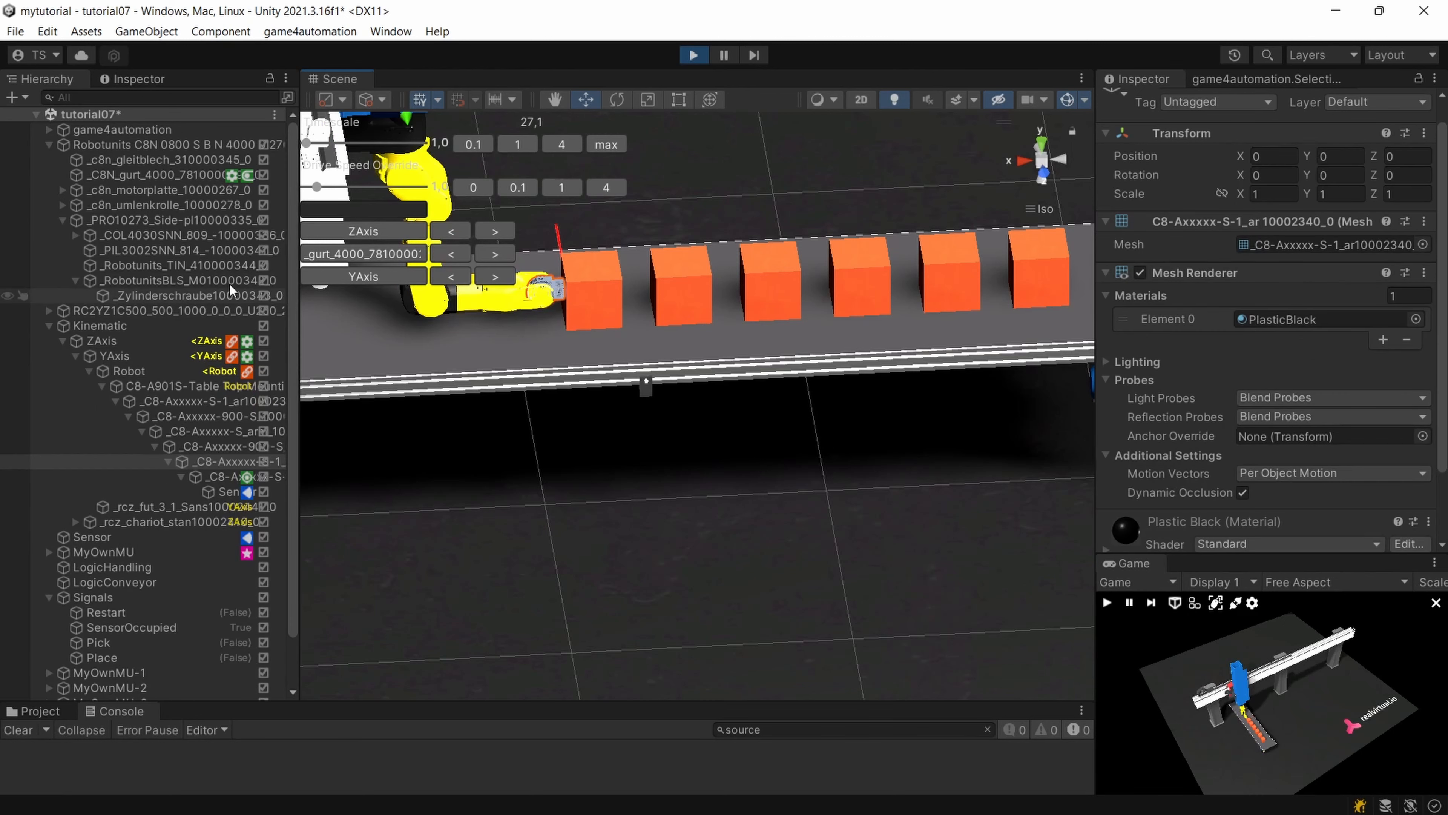
Inspect the flange sensor's Status and Colliding Mus while the simulation runs, and its position relative to the first box.
click(220, 493)
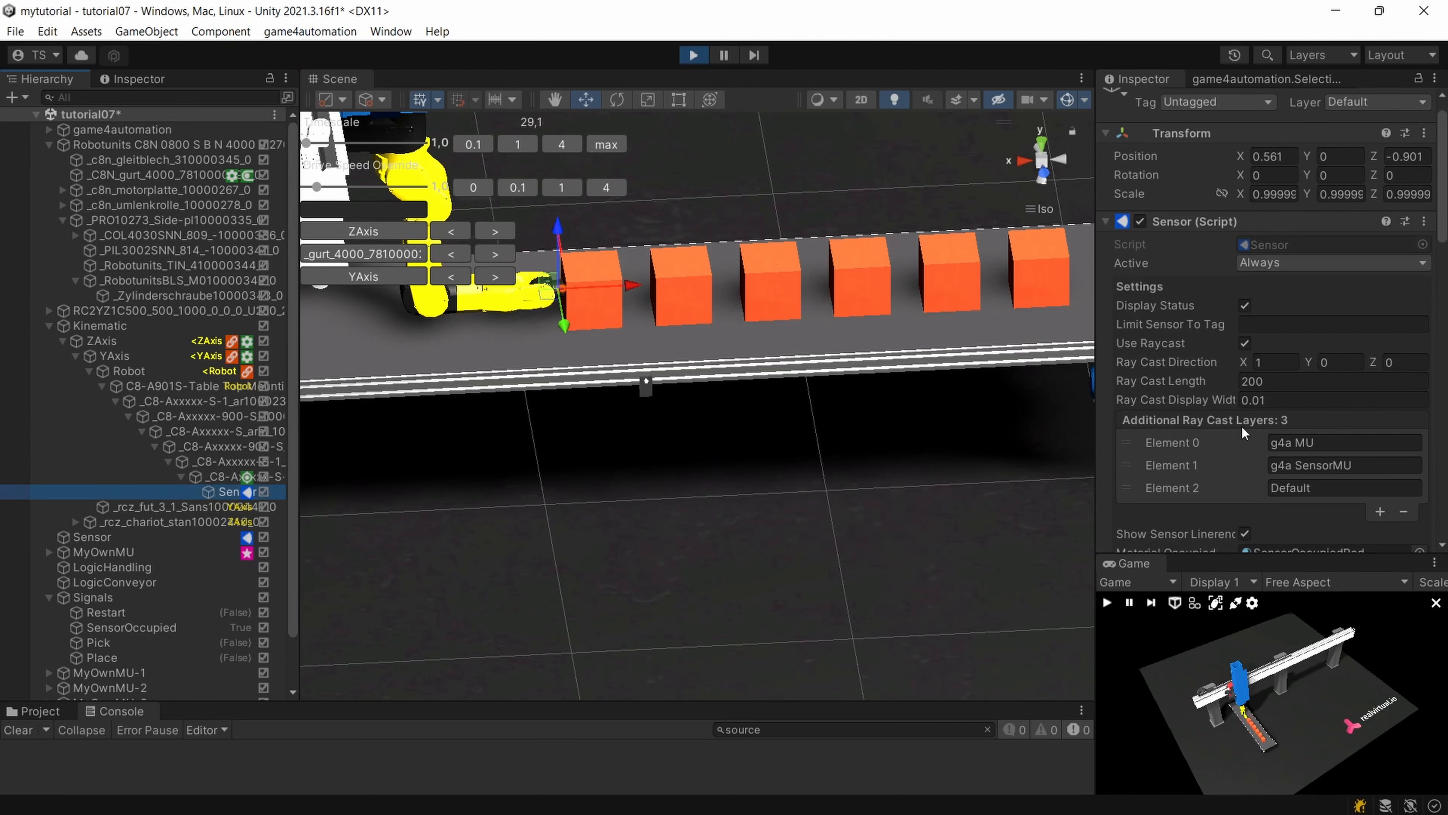
scroll(1271, 388, down, 3)
scroll(1220, 365, down, 2)
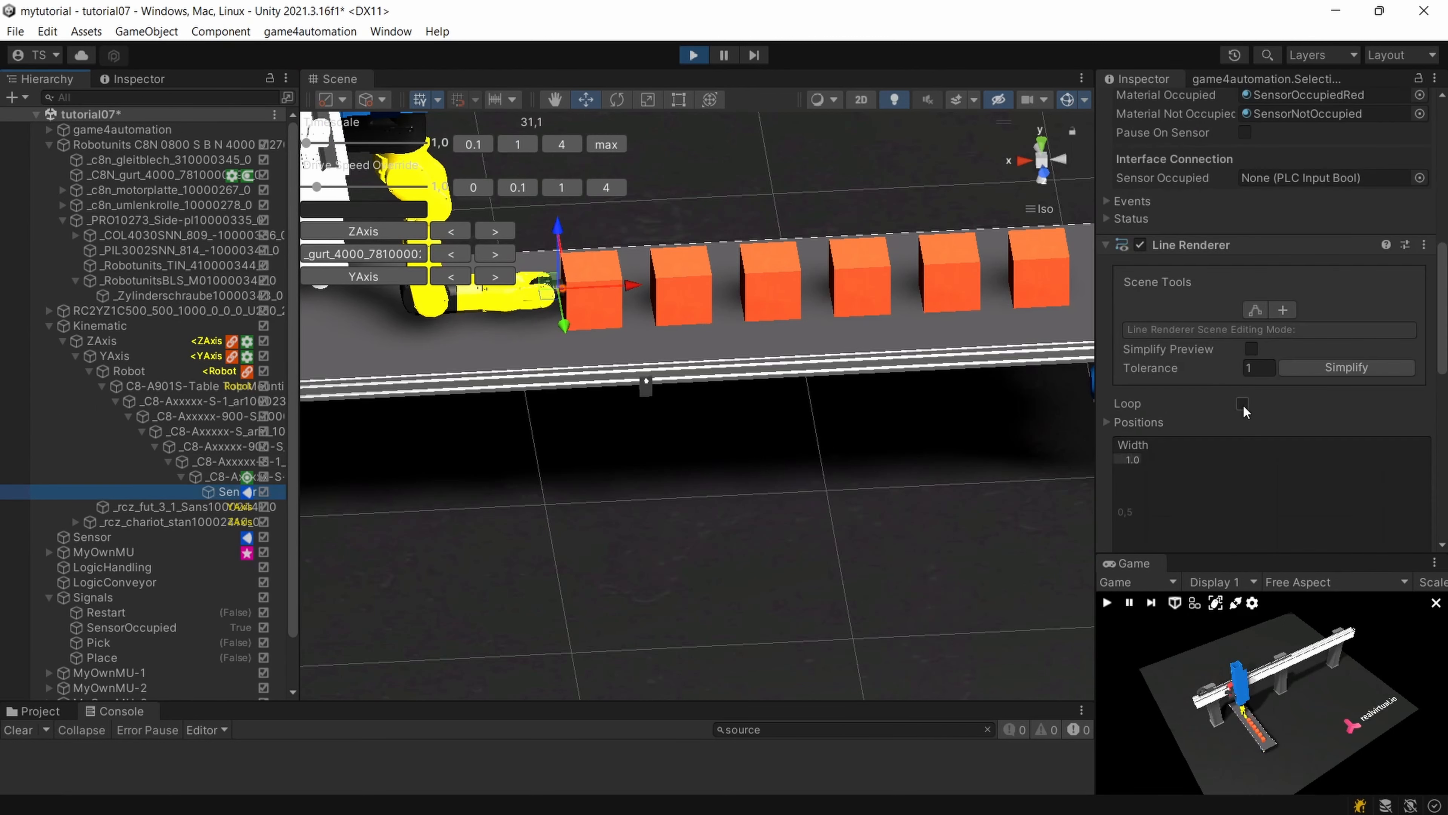
click(1107, 423)
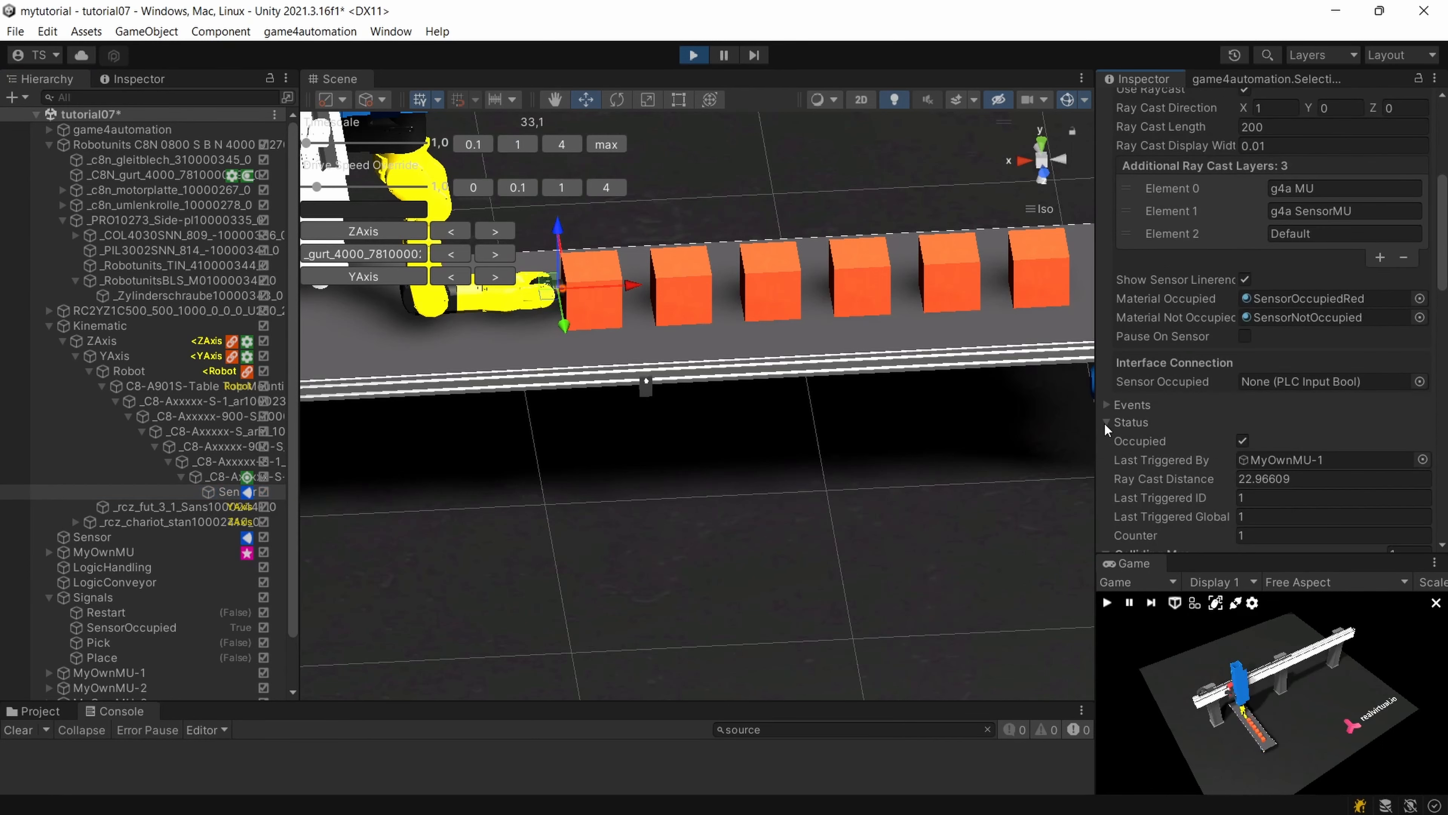
scroll(1106, 427, down, 2)
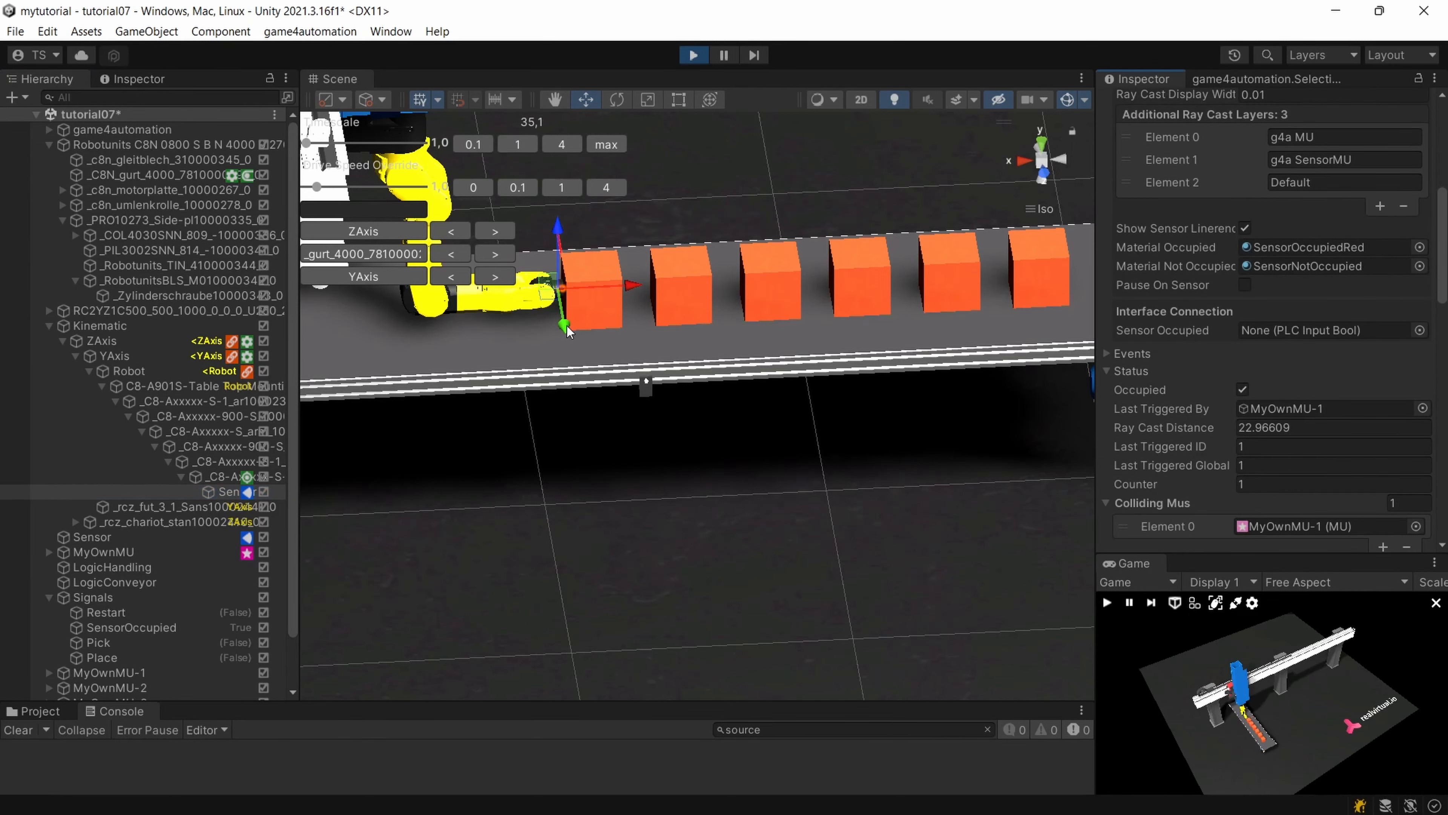
scroll(564, 325, up, 5)
scroll(555, 325, up, 2)
right_drag(555, 325, 586, 267)
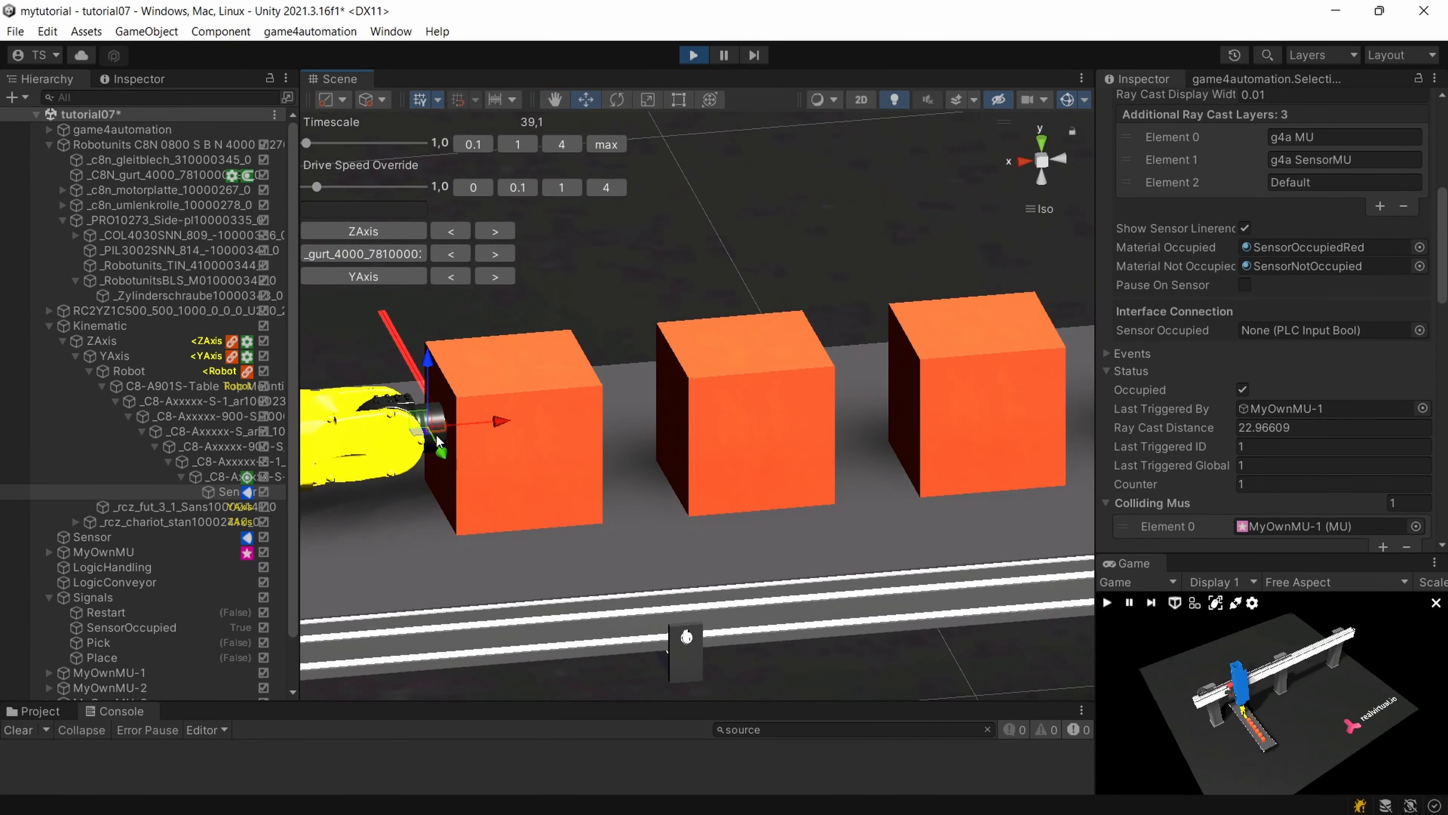
right_drag(557, 430, 442, 440)
scroll(620, 389, down, 4)
scroll(644, 386, down, 3)
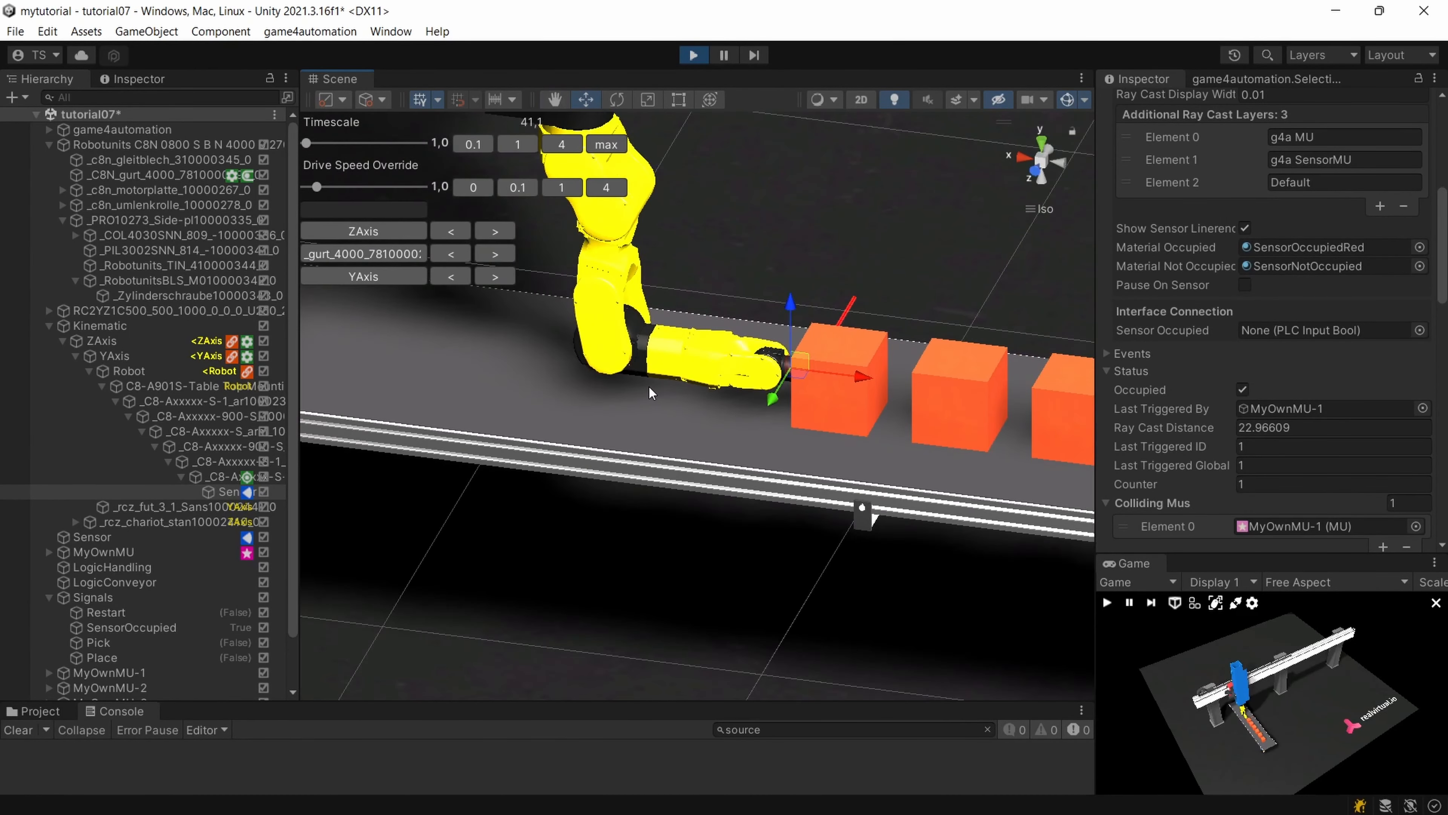
right_drag(649, 385, 601, 373)
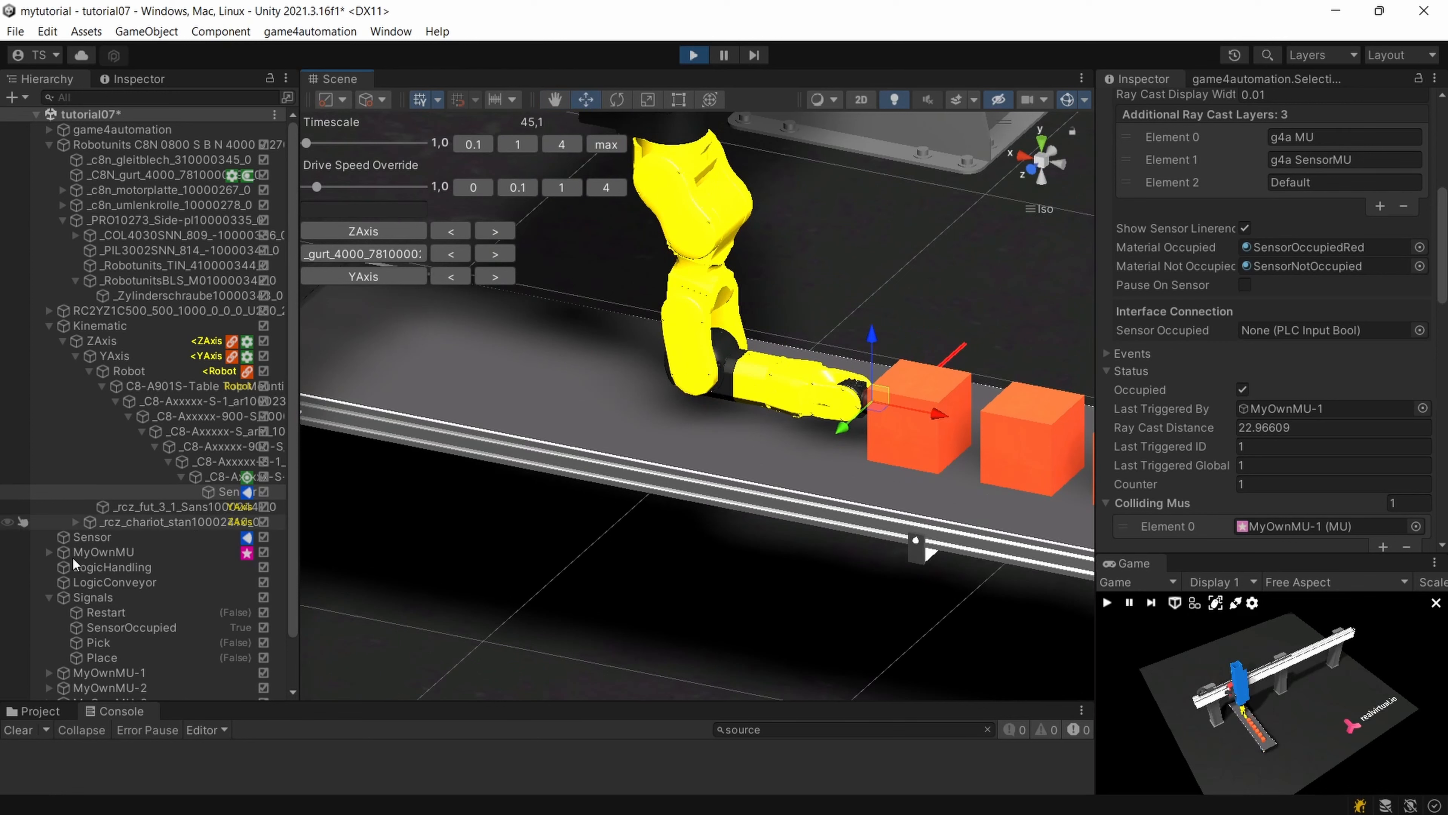
Collapse the Robotunits conveyor's hierarchy and stop the simulation.
scroll(92, 579, down, 2)
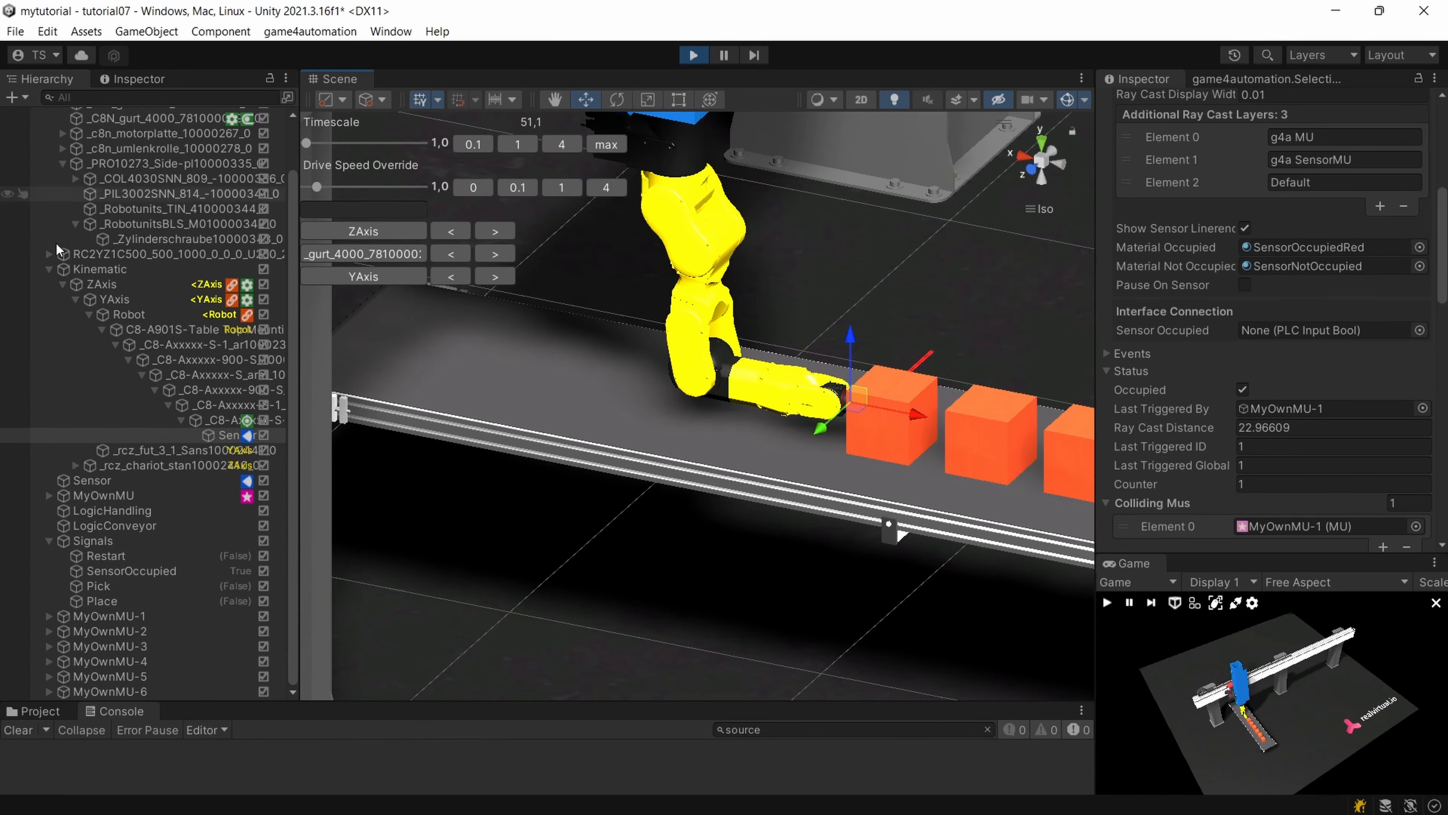
scroll(64, 280, up, 2)
click(49, 146)
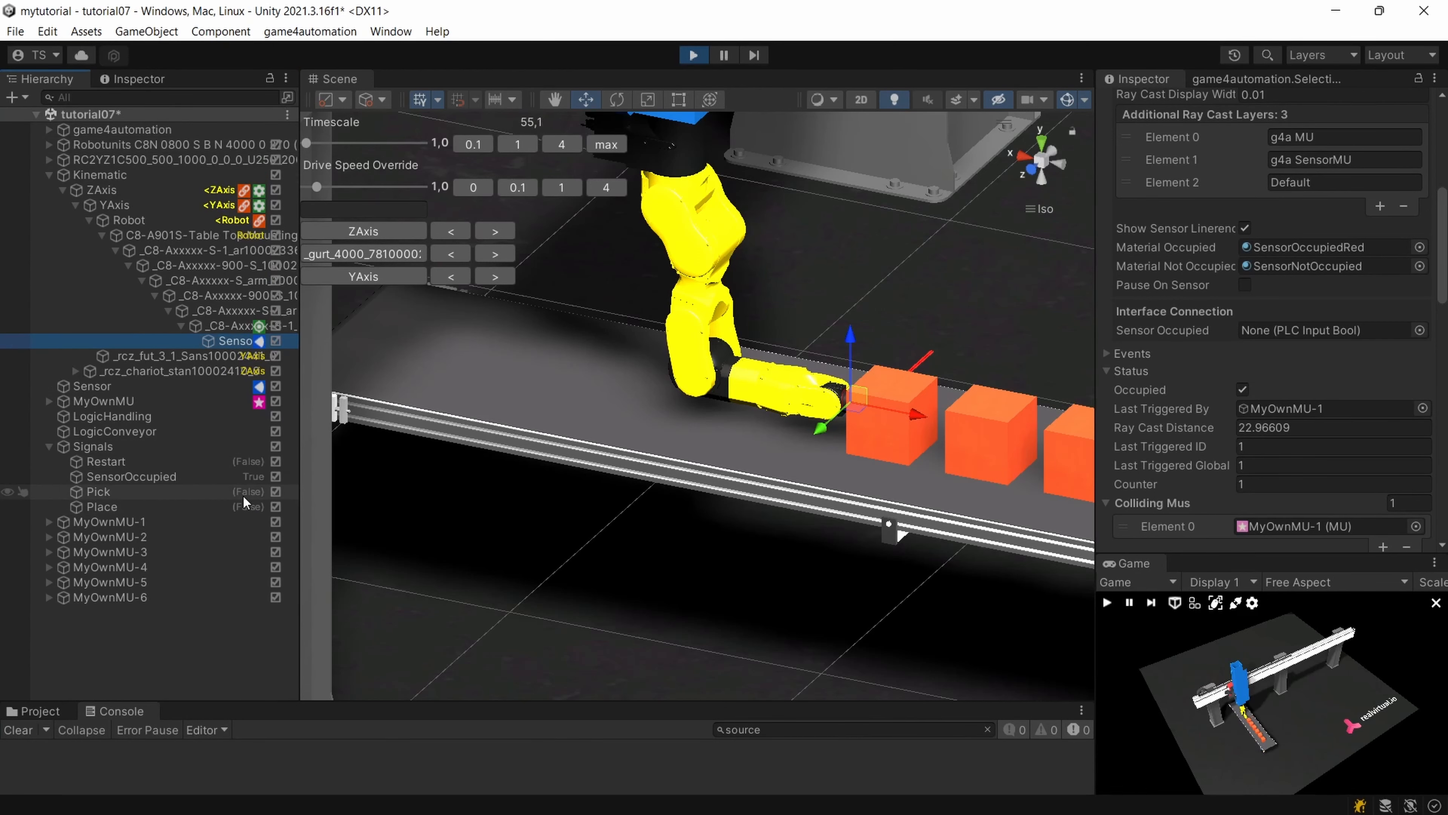
alt+drag(728, 464, 611, 416)
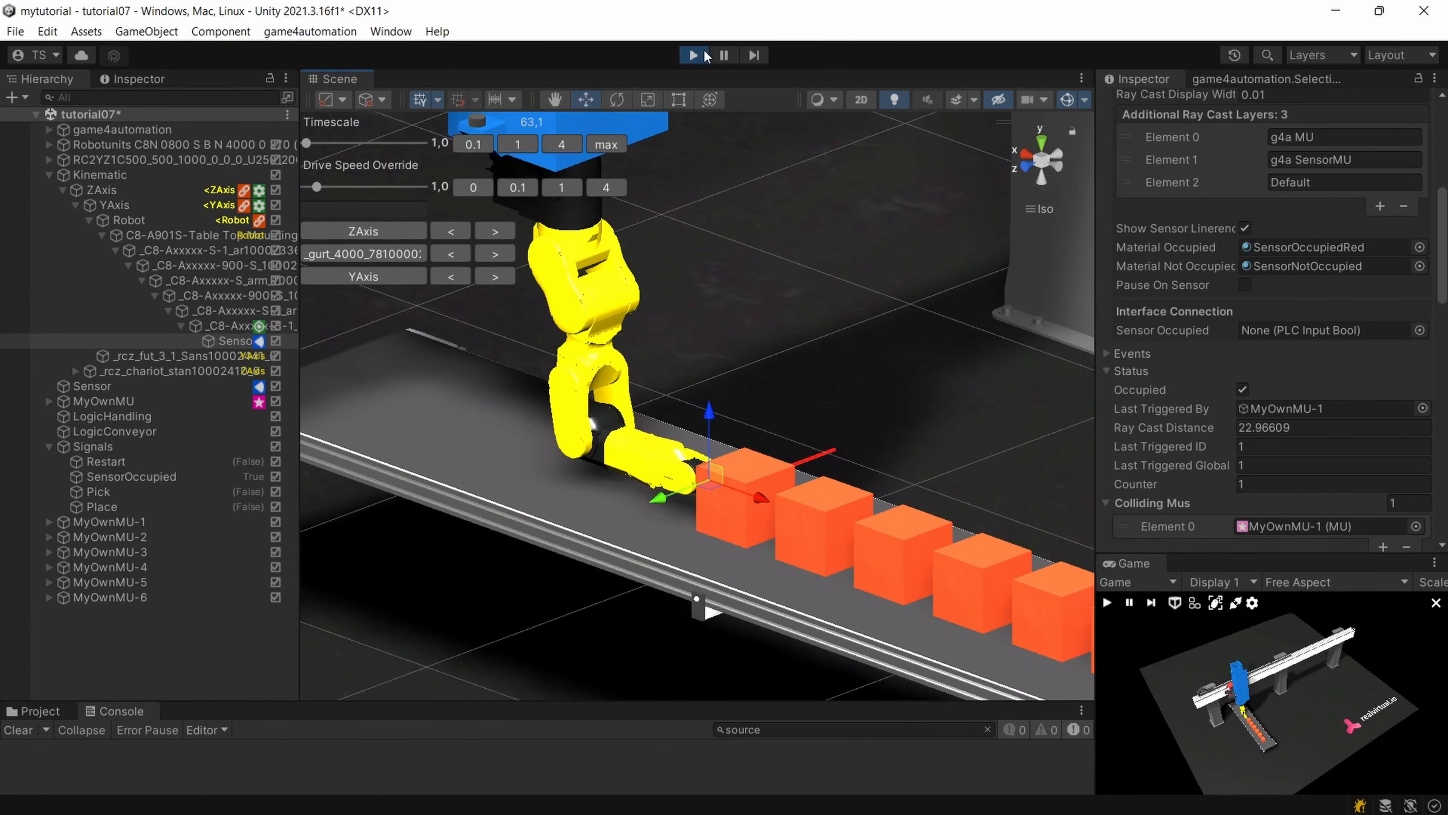
click(693, 56)
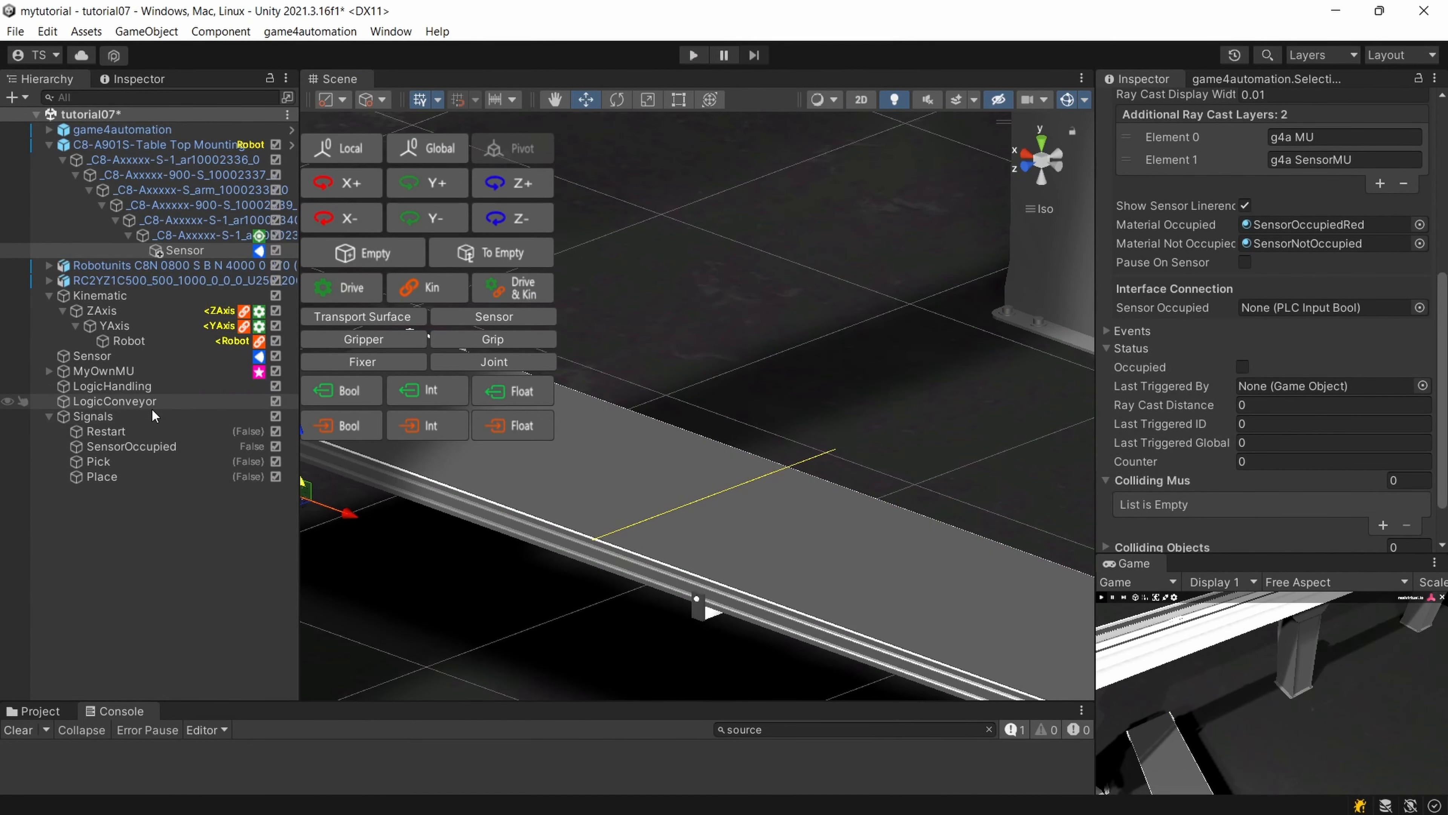
Review the existing drive and wait logic steps on LogicHandling.
click(128, 460)
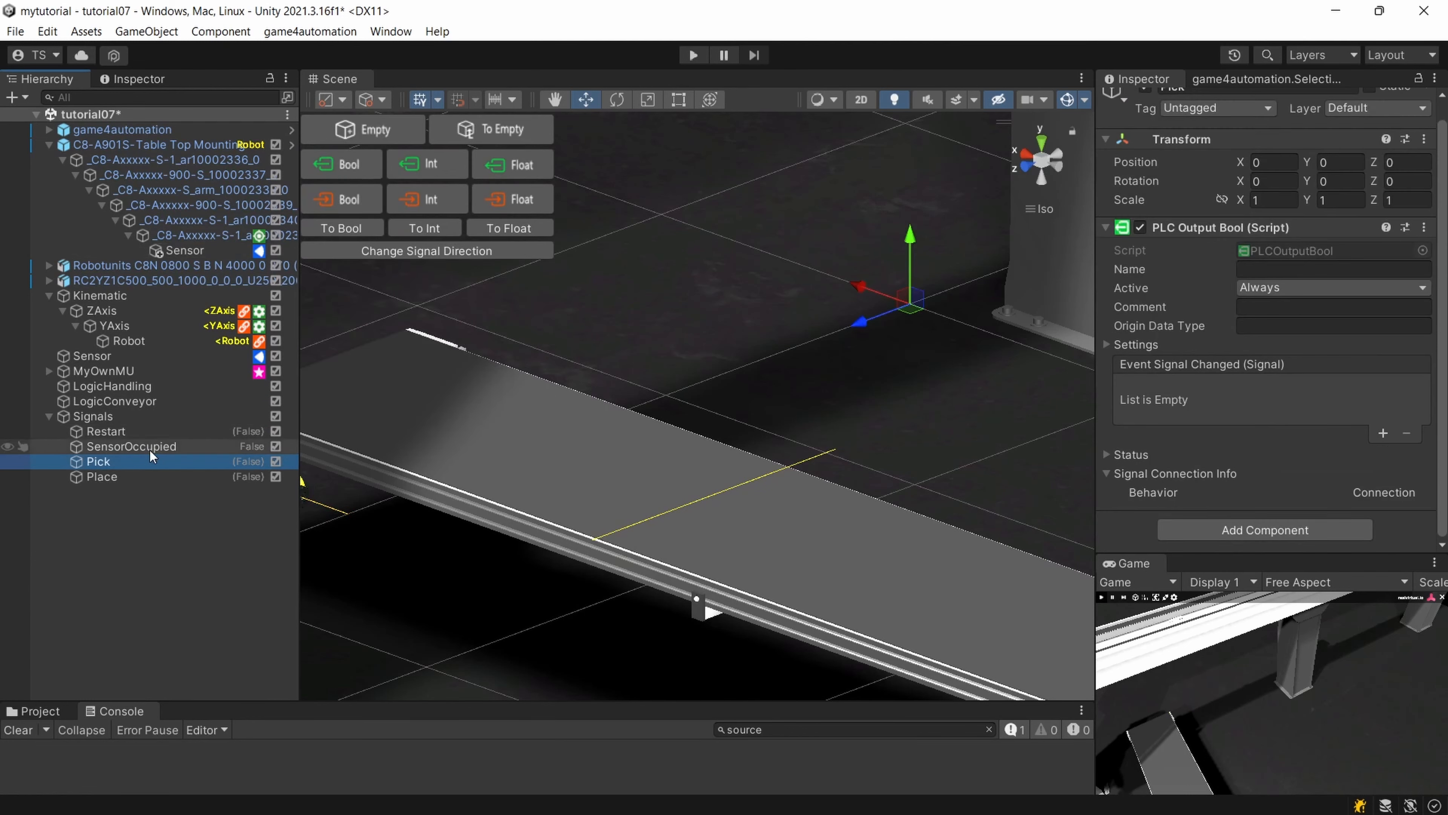
click(113, 388)
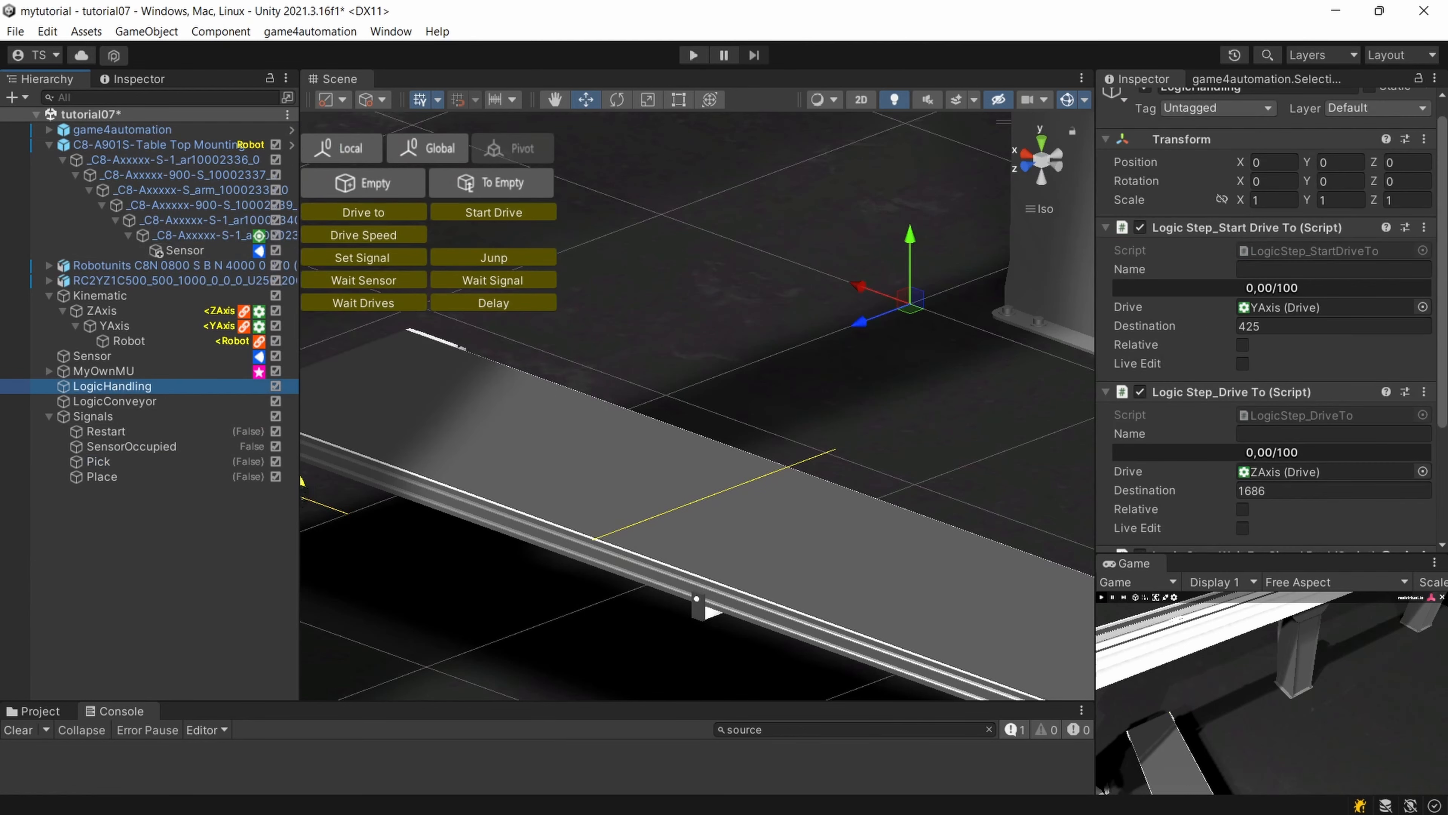
scroll(1295, 372, down, 3)
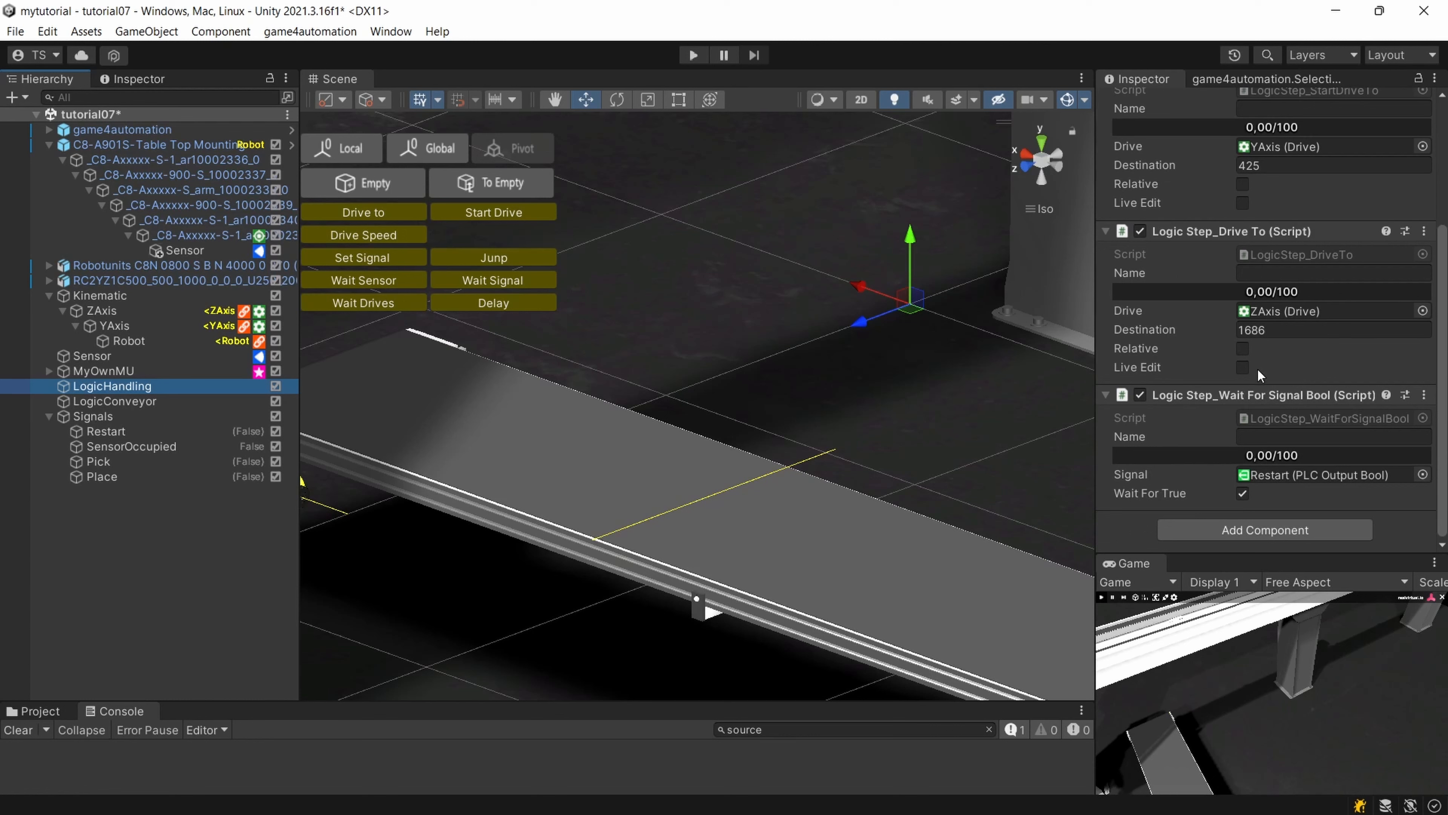
Add a Logic Step_Wait For Sensor to LogicConveyor, assign the robot flange's Sensor and enable Wait For Occupied.
click(114, 401)
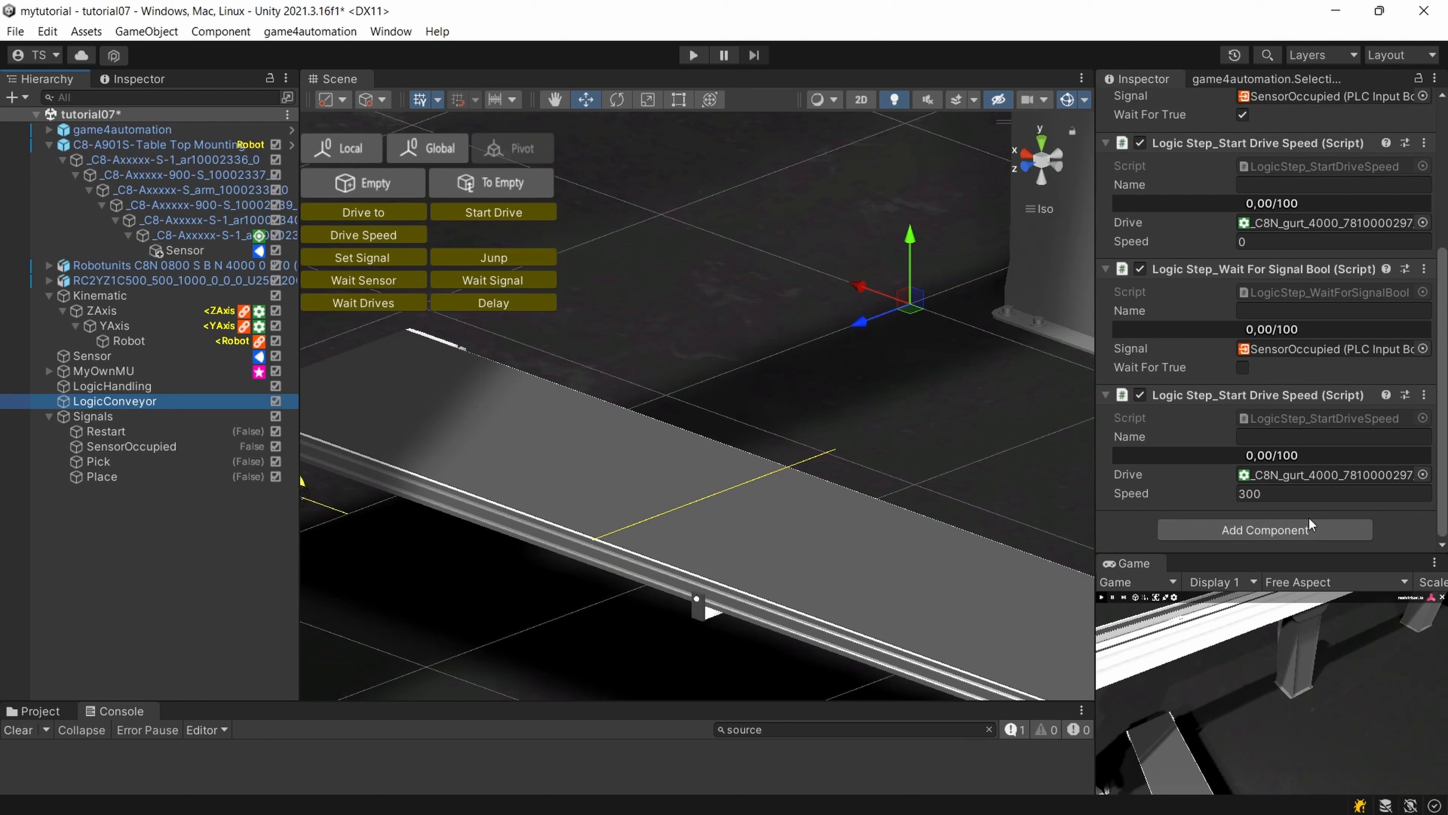
click(1266, 530)
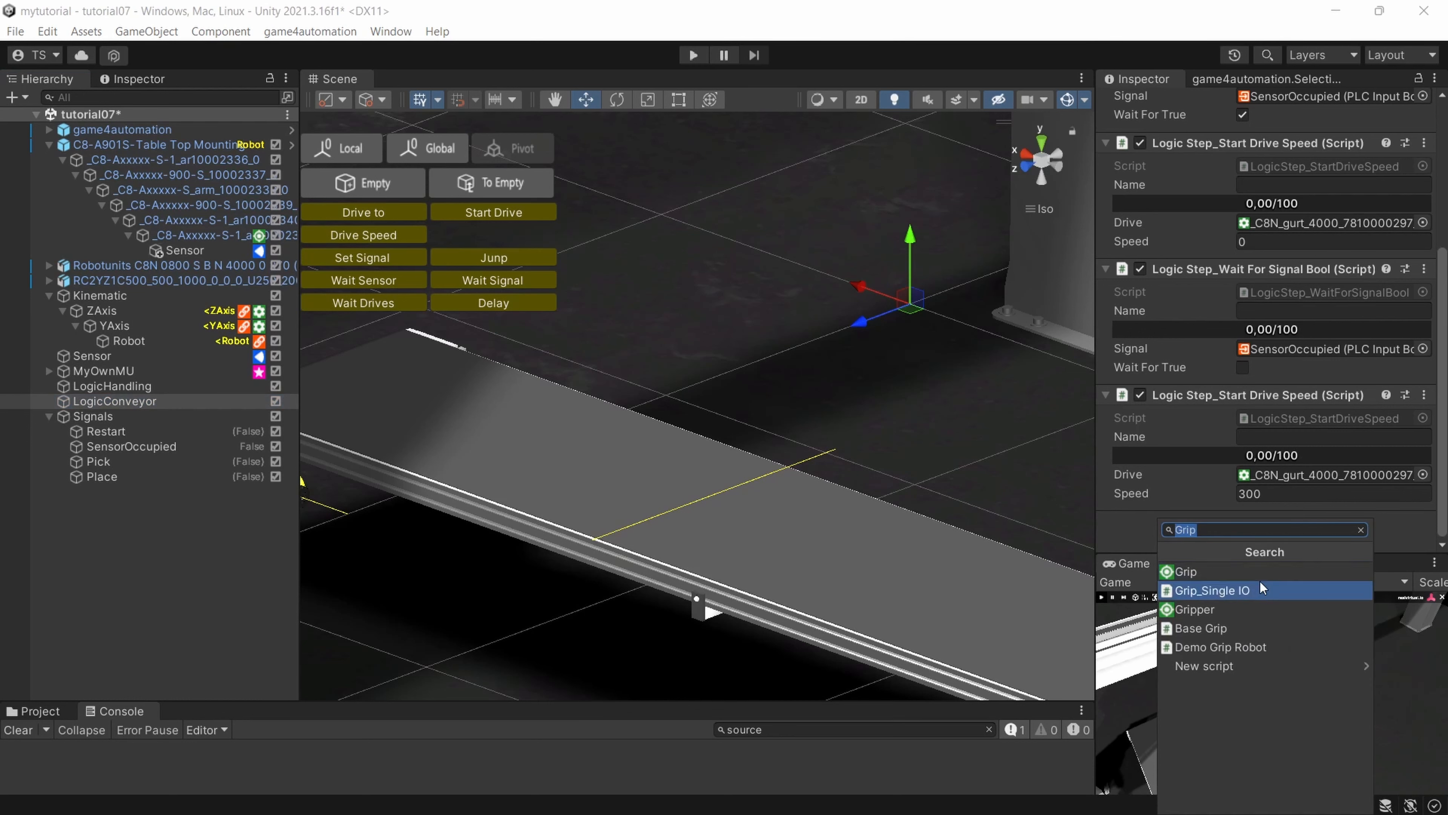
text(Logi)
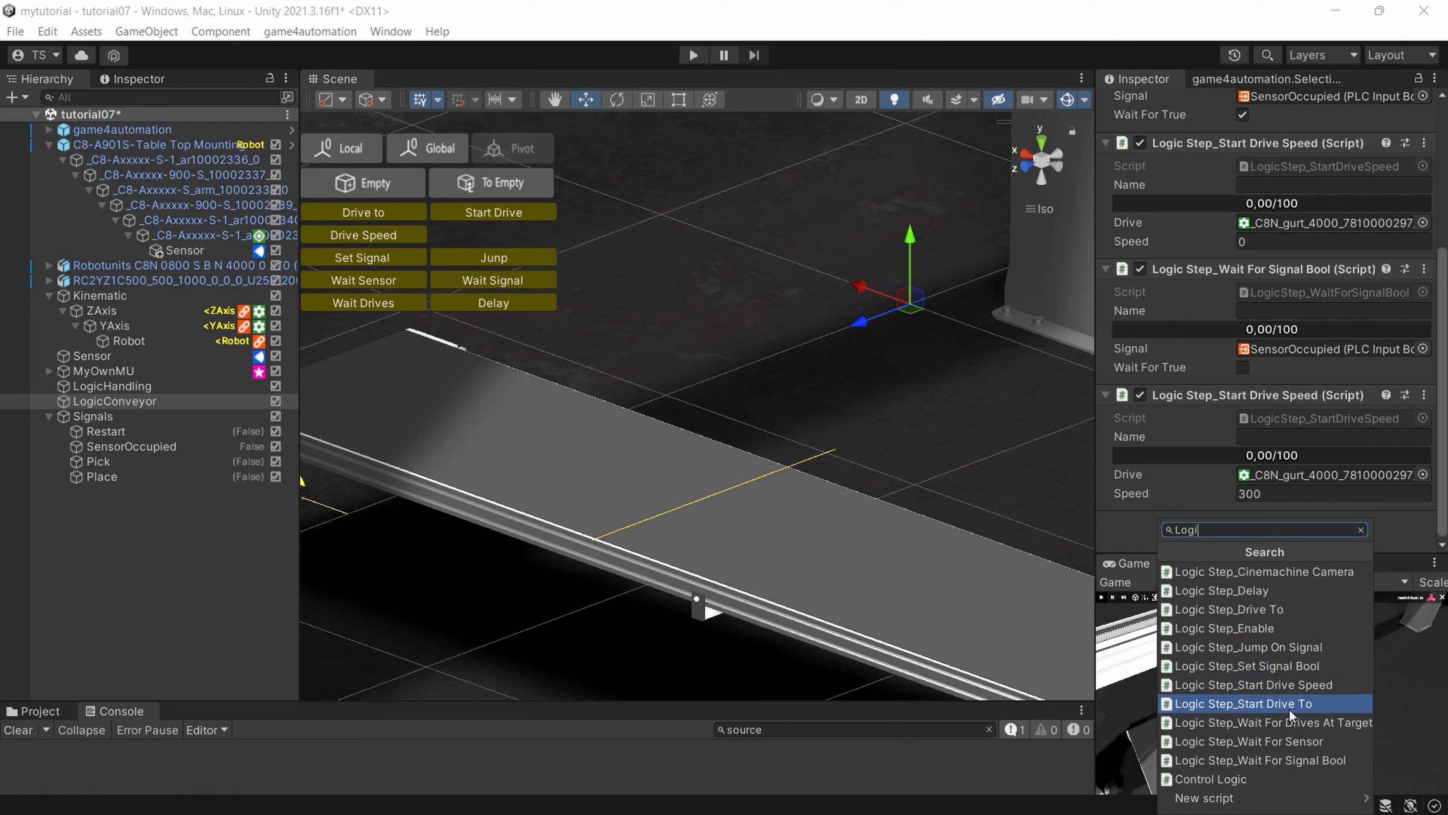
click(1278, 744)
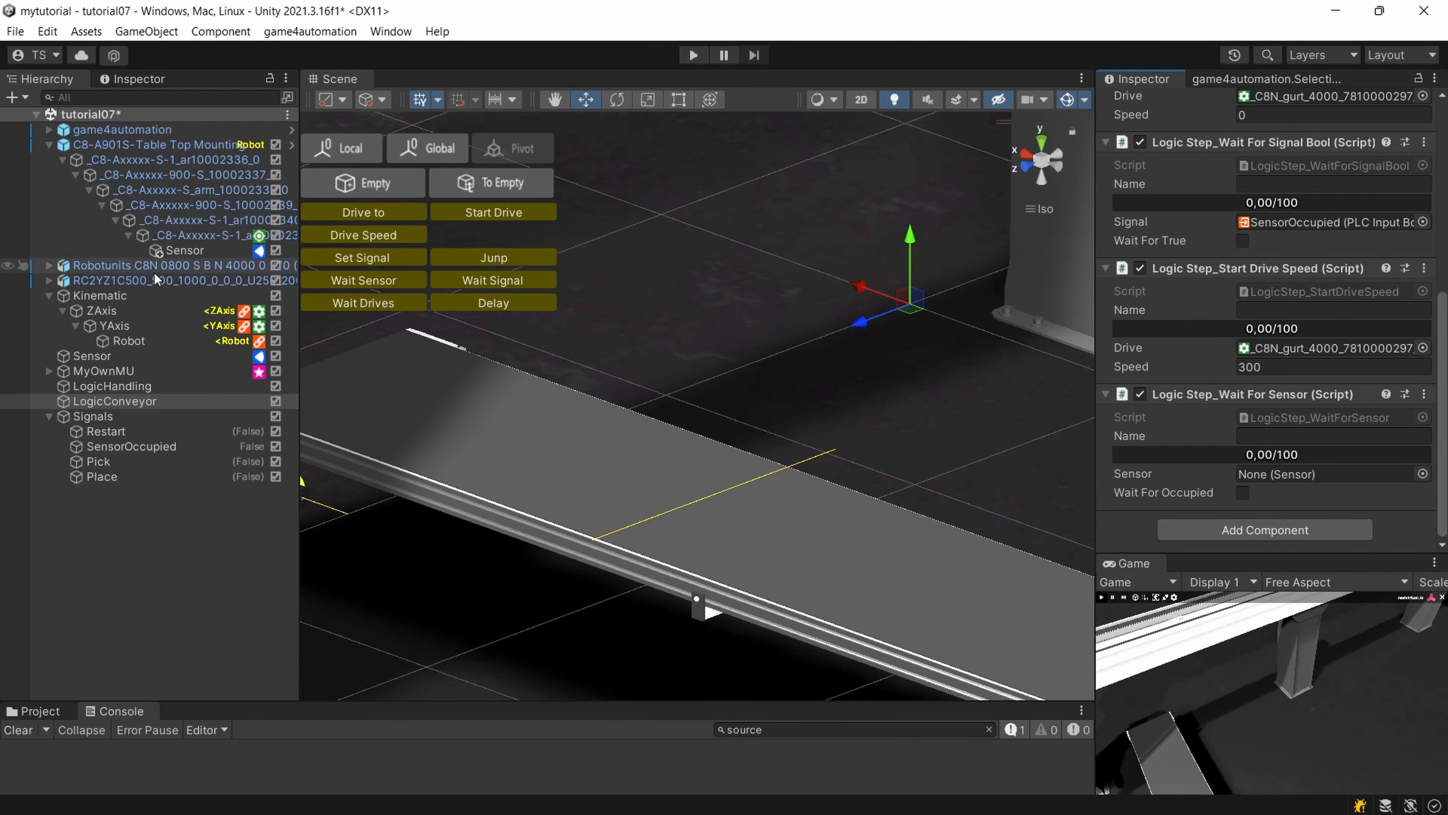
drag(184, 250, 1279, 481)
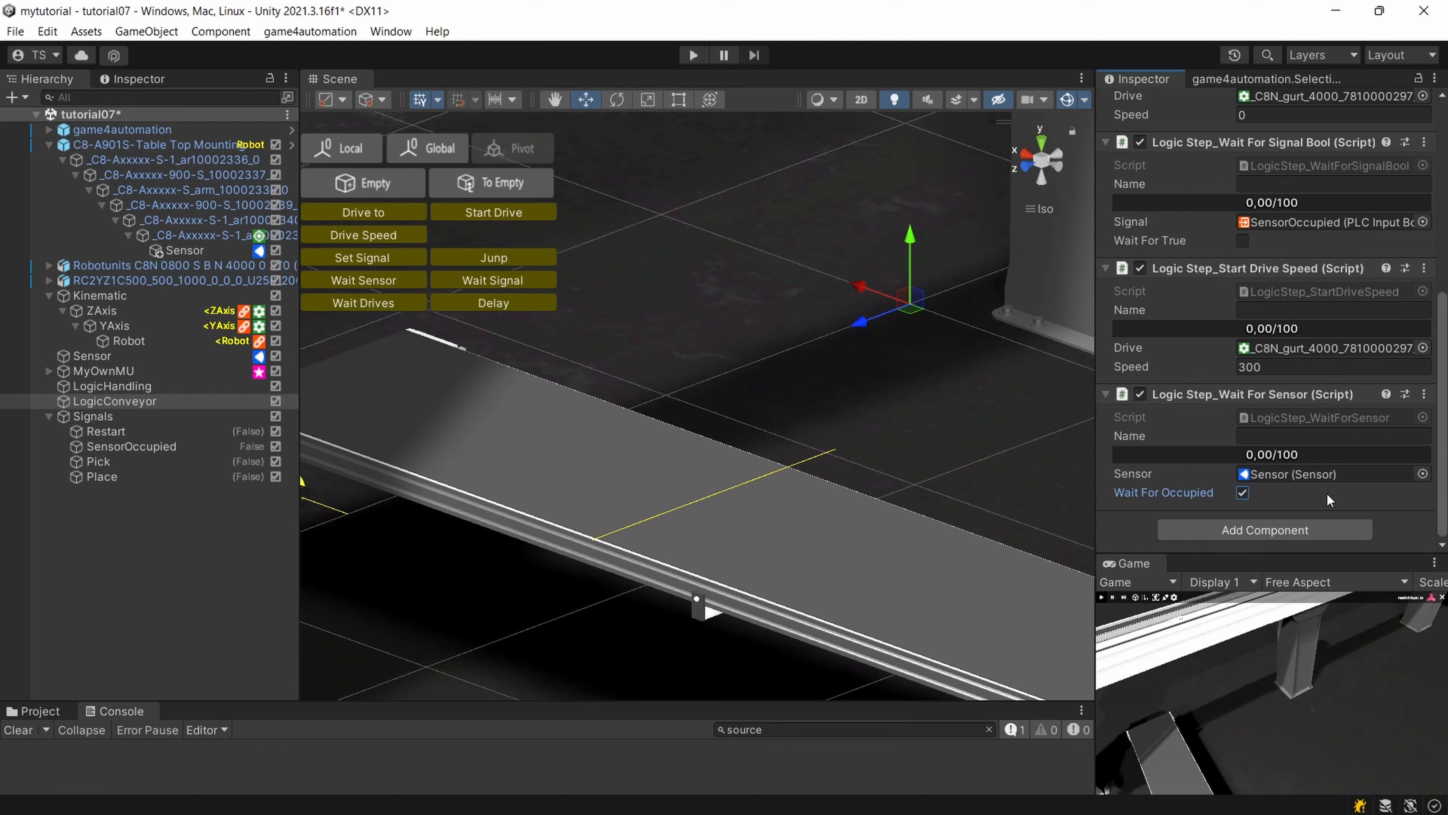
click(1257, 533)
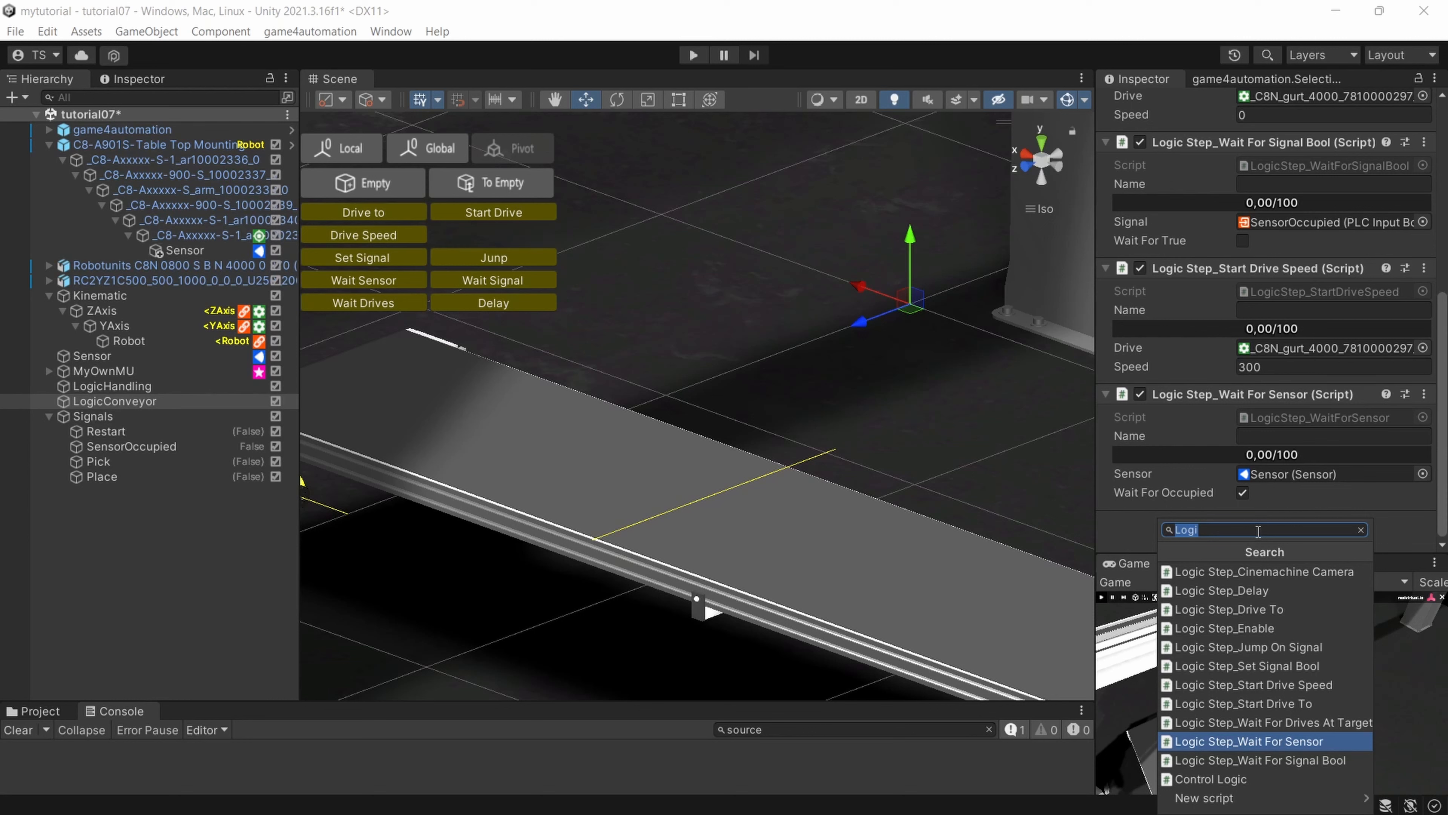
key(BackSpace)
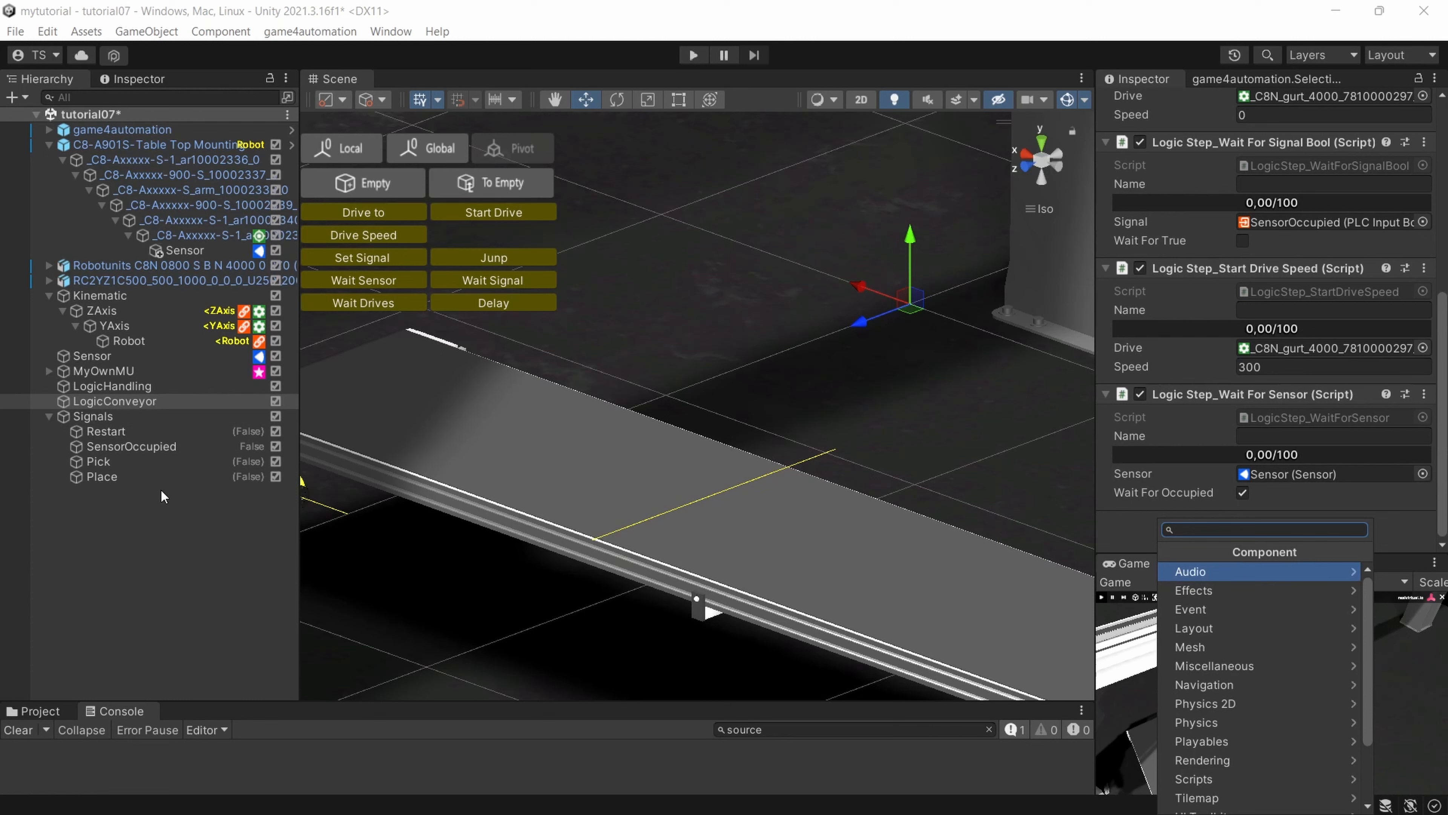
drag(130, 449, 1311, 482)
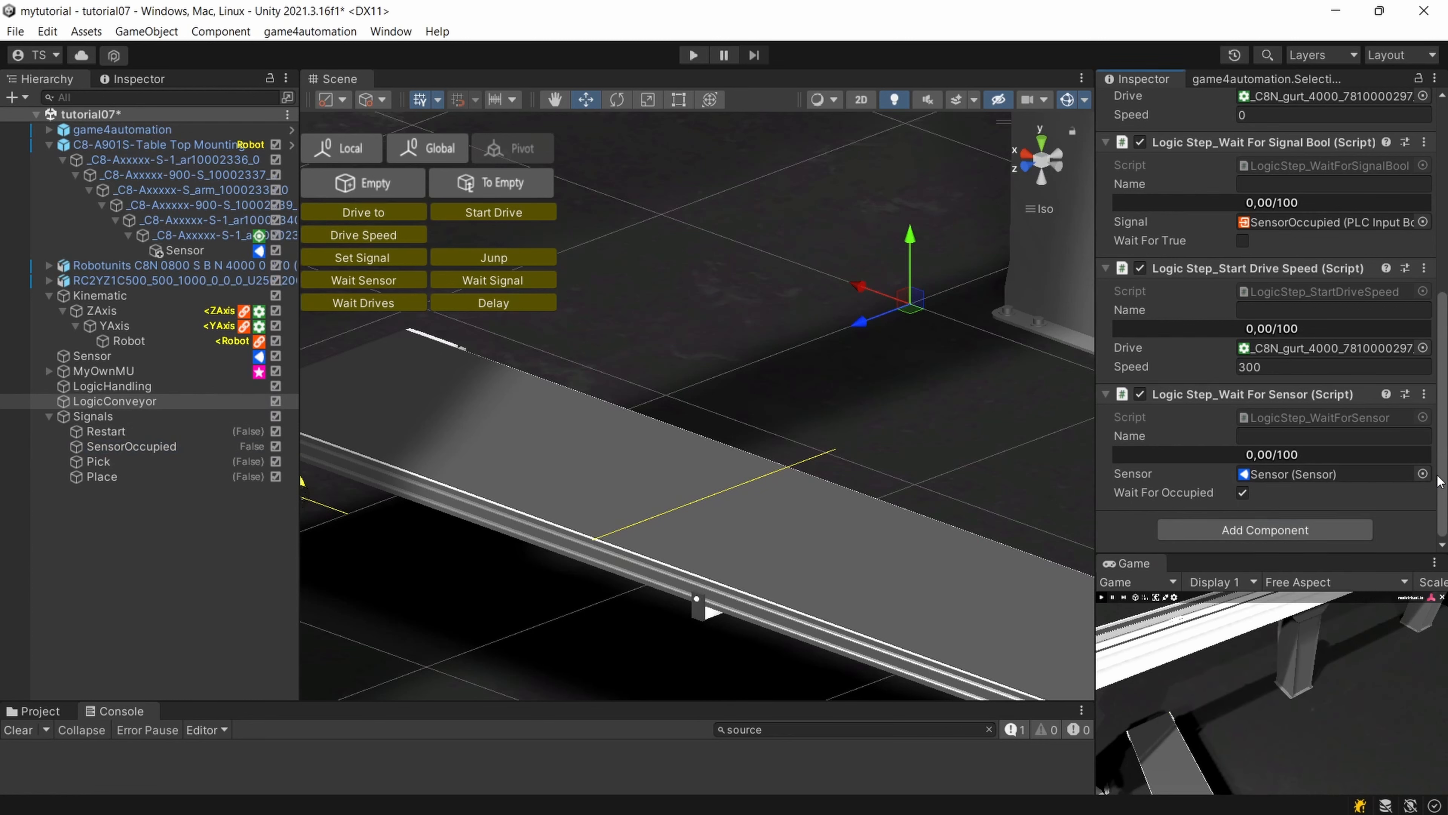
Assign the second scene Sensor in the selection list to LogicConveyor's Wait For Sensor step.
click(1422, 474)
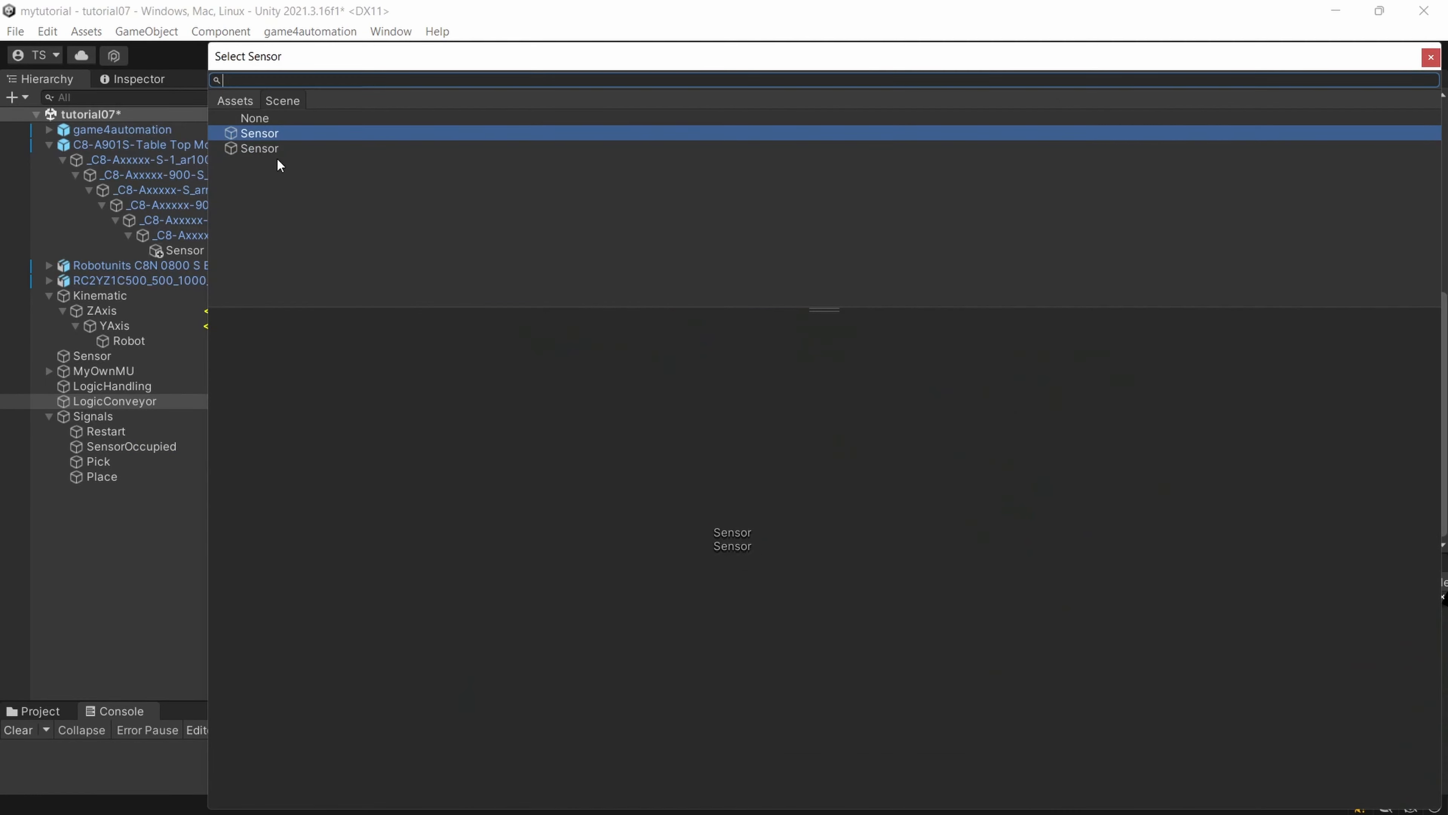
double_click(262, 149)
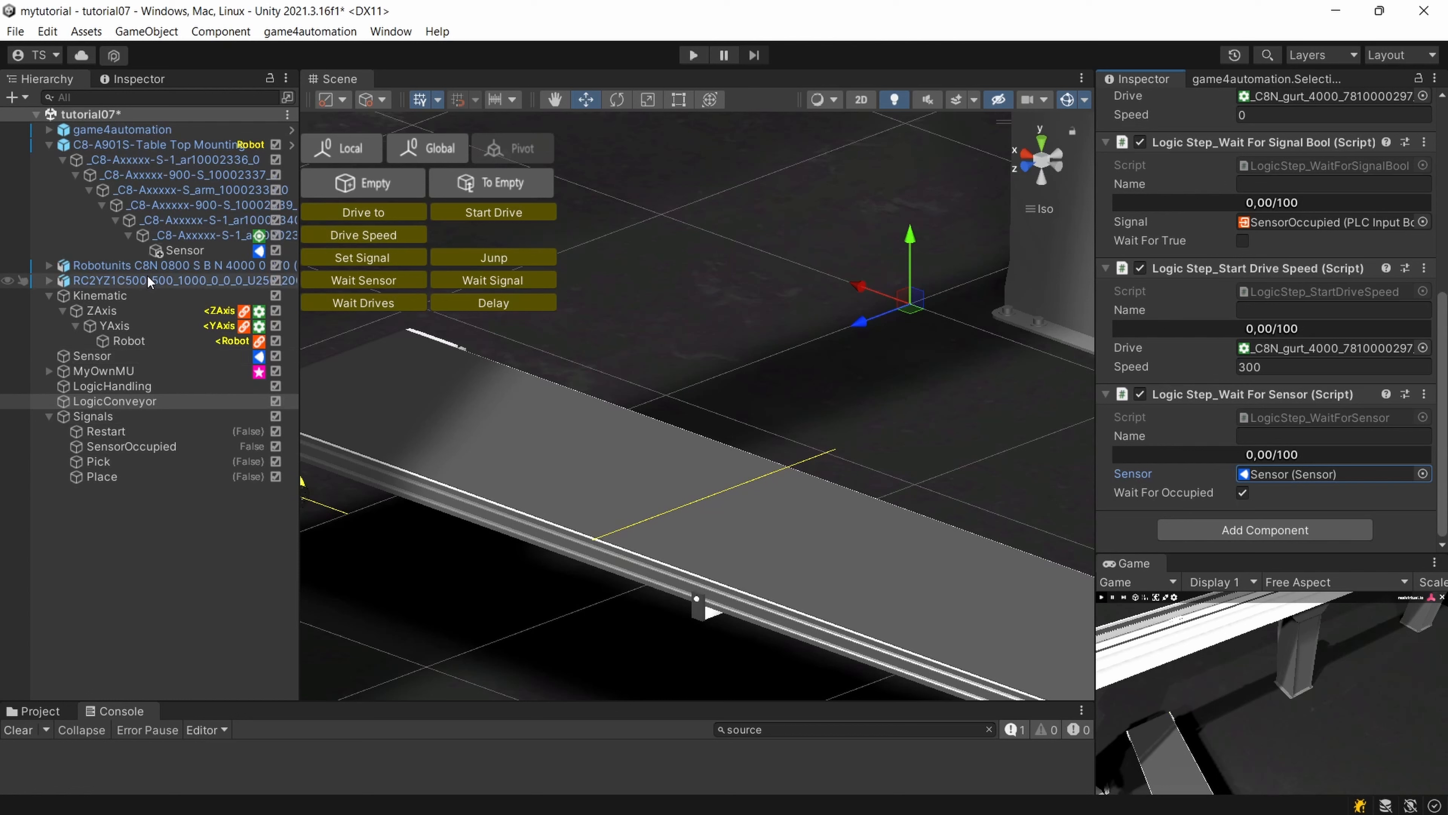
Rename the robot flange's sensor as SensorGripping.
click(182, 251)
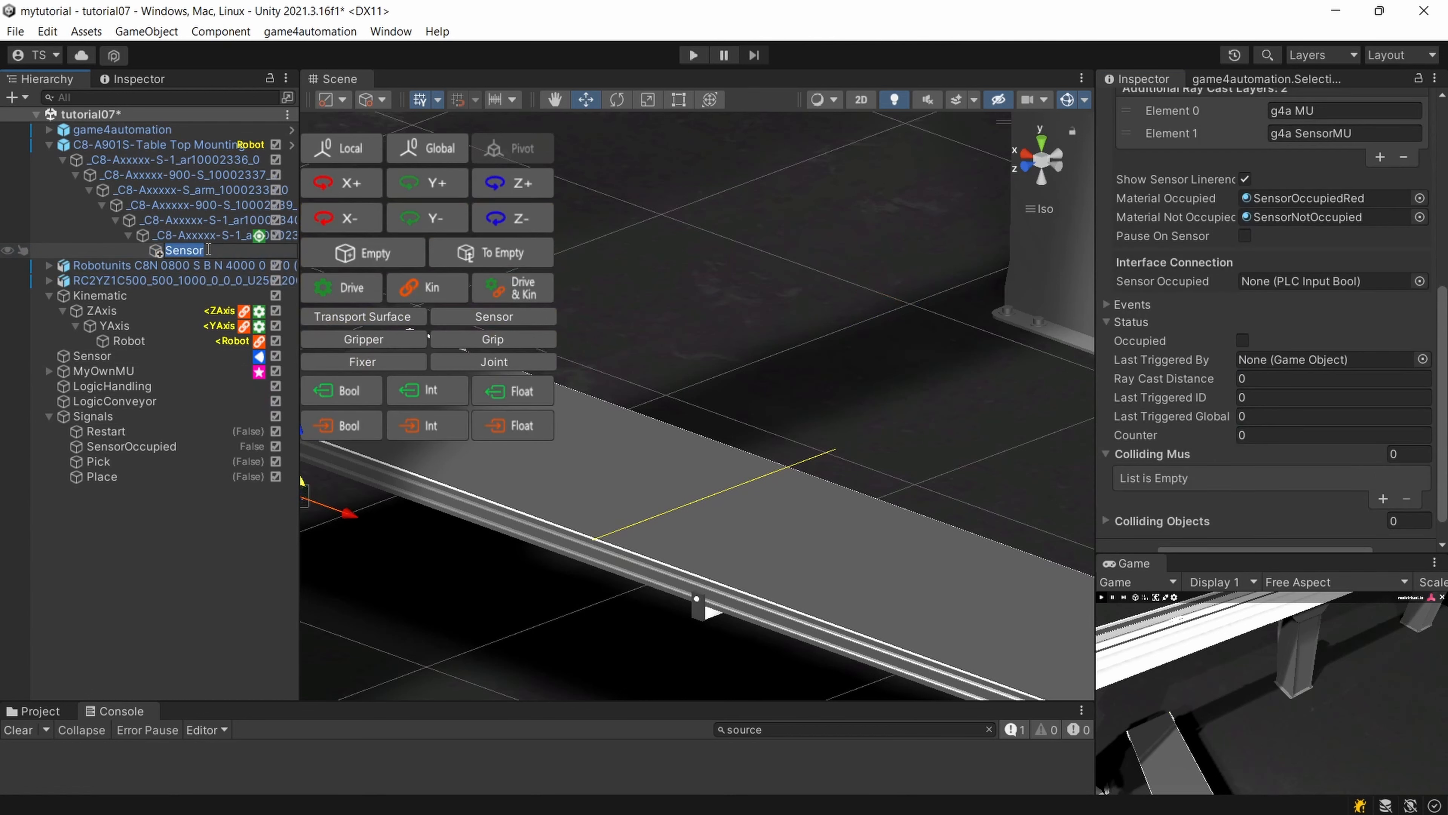
text(Se)
text(nsorCT)
text(Gr)
text(ippin)
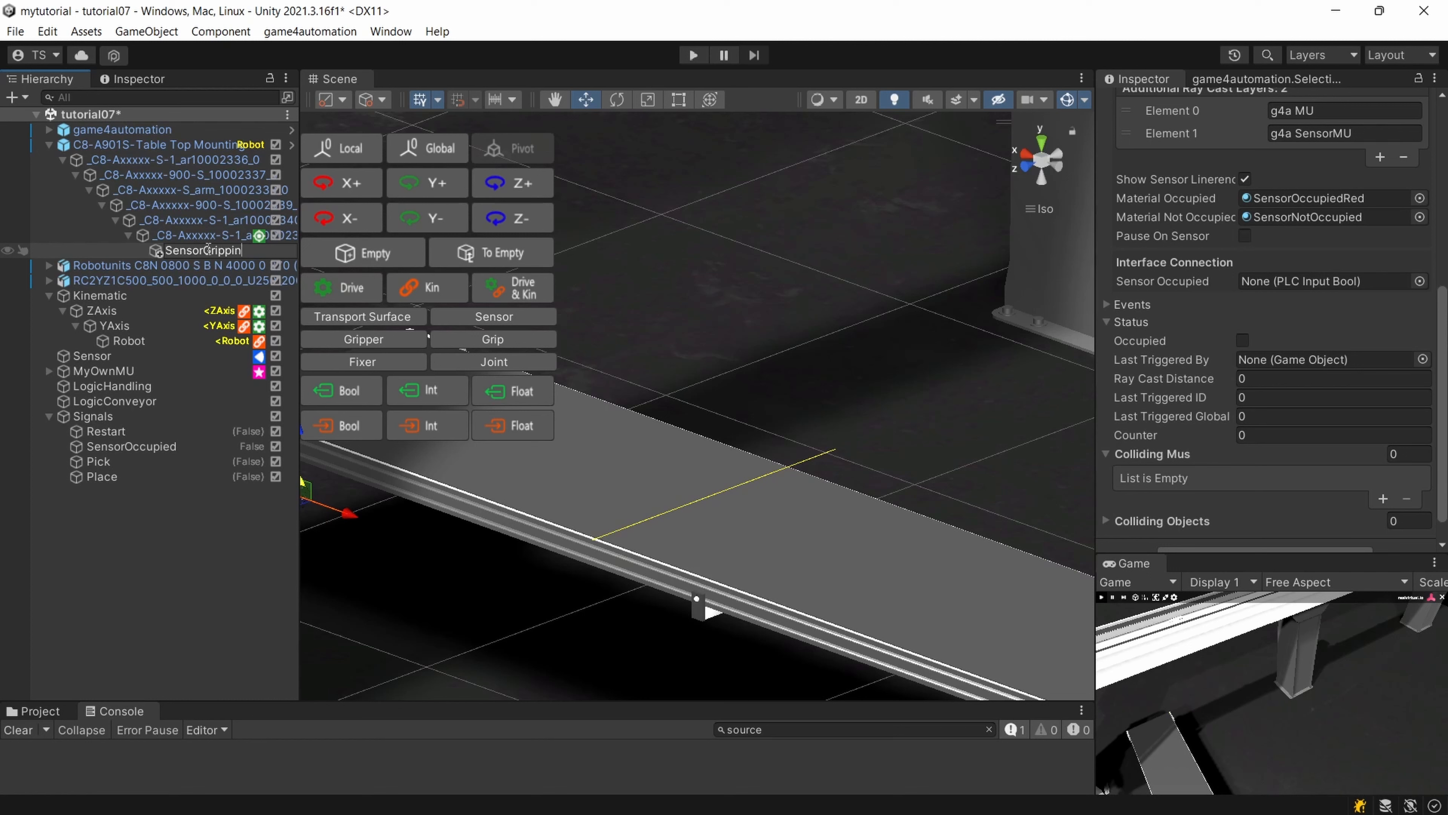
text(g)
key(Return)
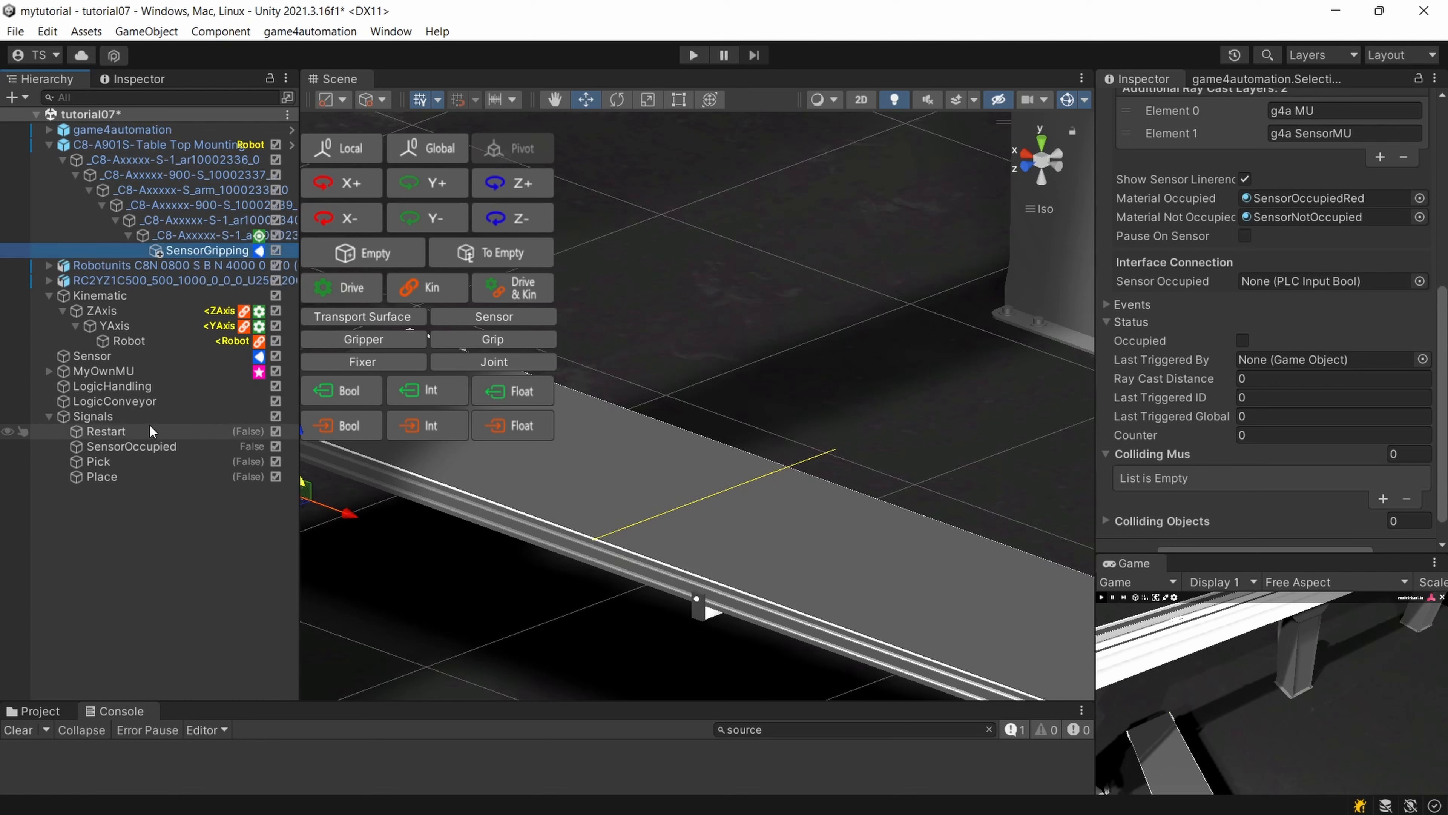
Rename the standalone Sensor object in the scene as SensorConveyor.
click(161, 355)
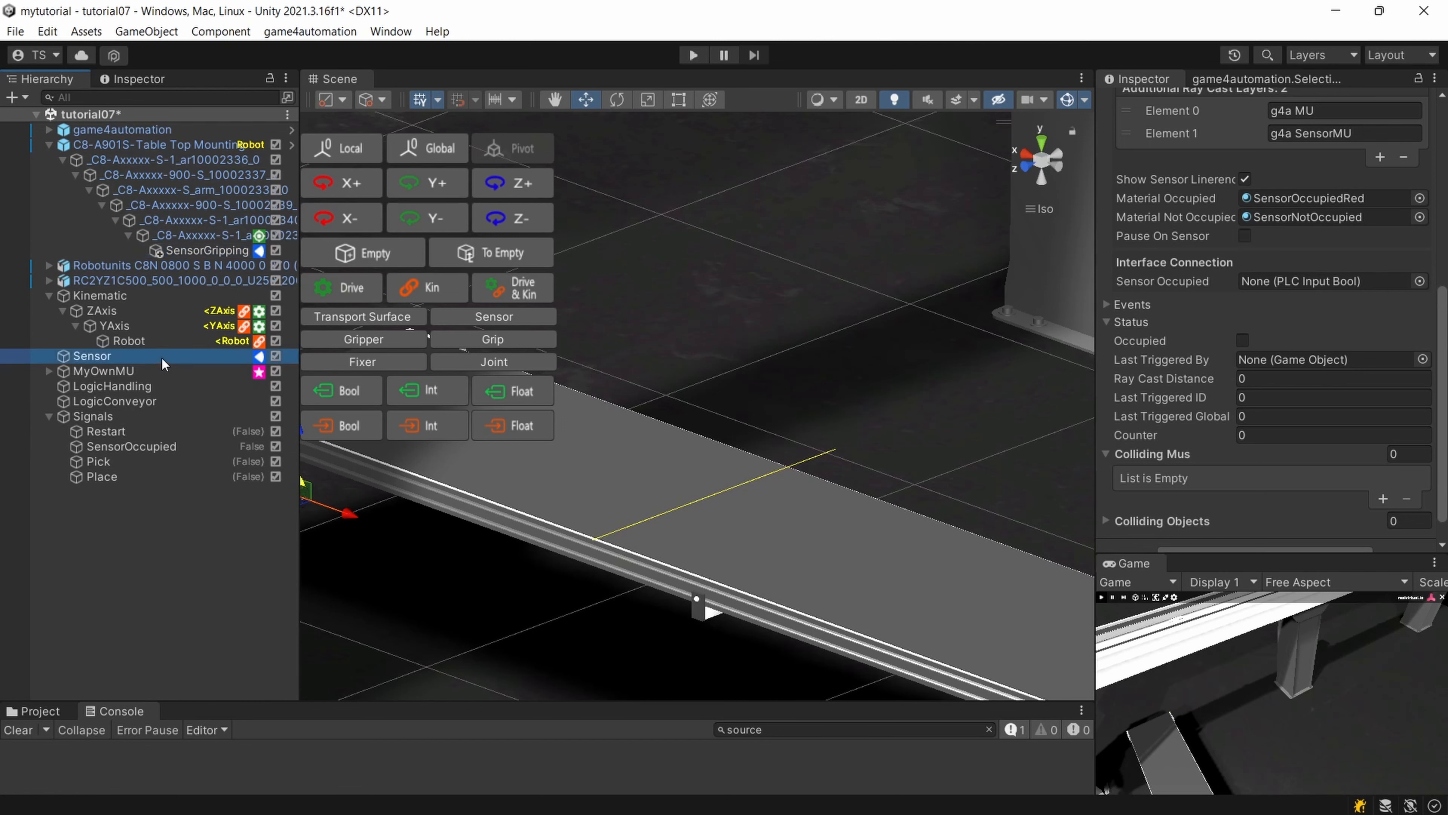
click(124, 355)
text(Conv)
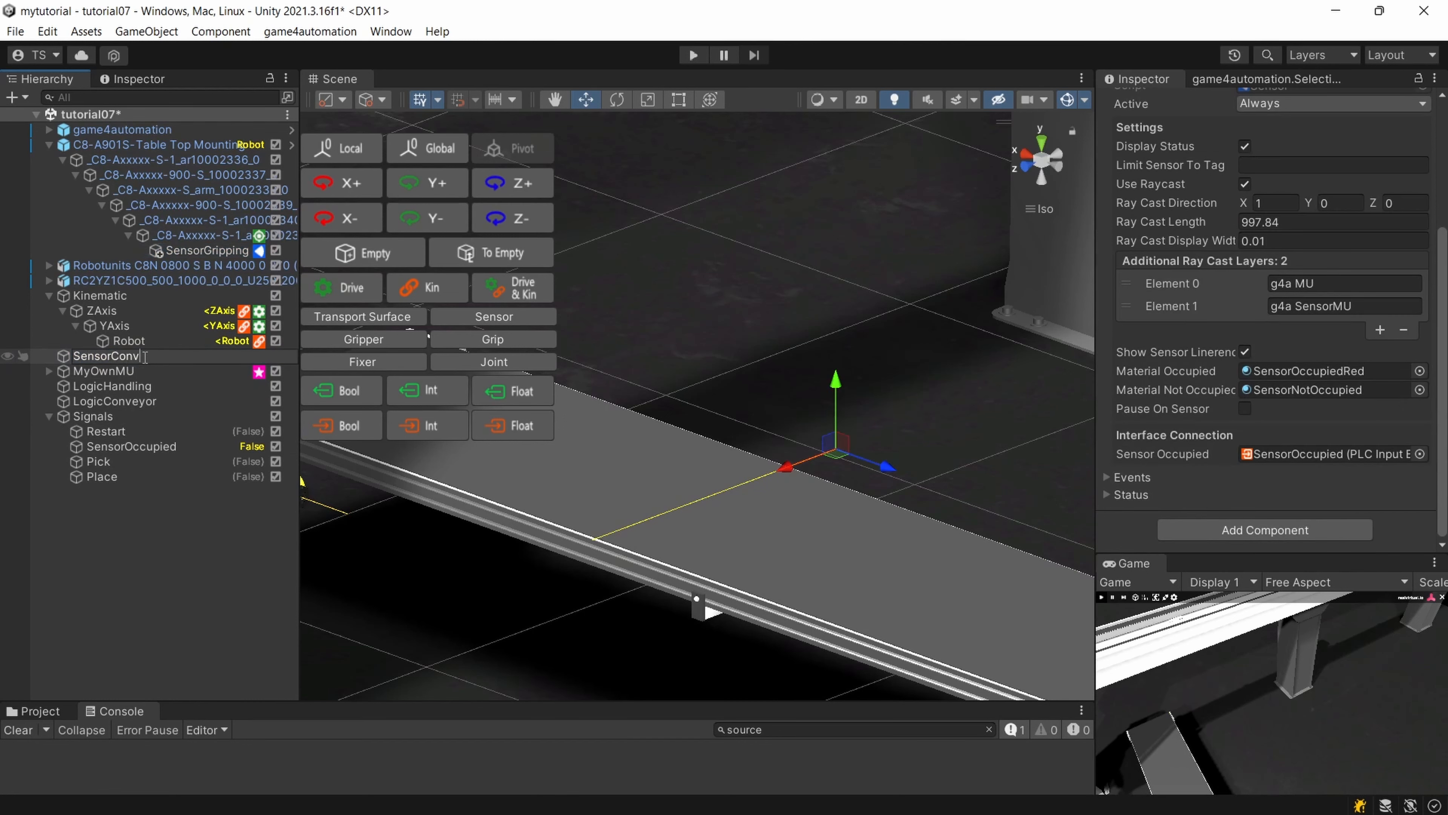
text(eyor)
key(Return)
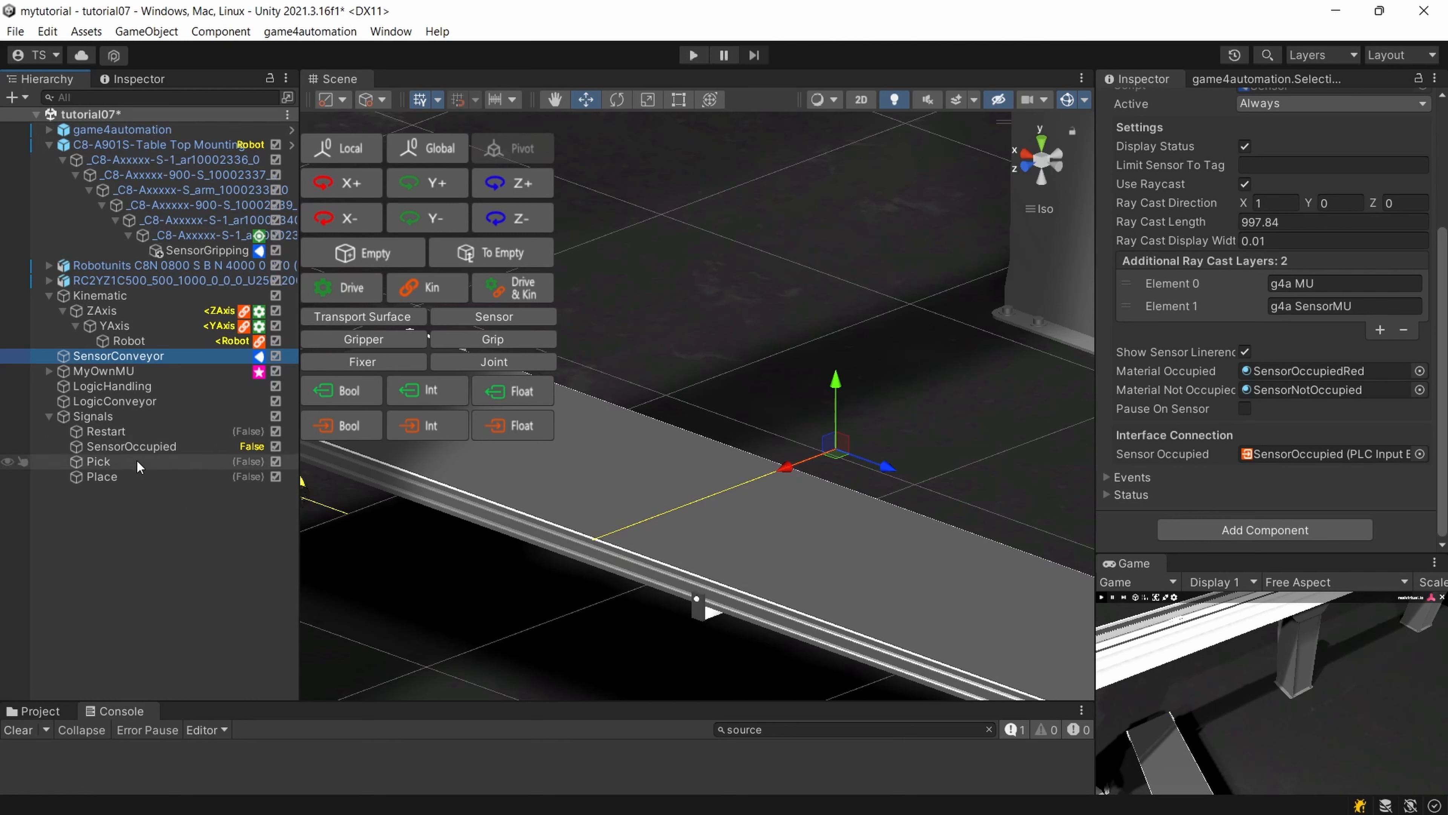
Remove the Logic Step_Wait For Sensor component from LogicConveyor.
click(136, 401)
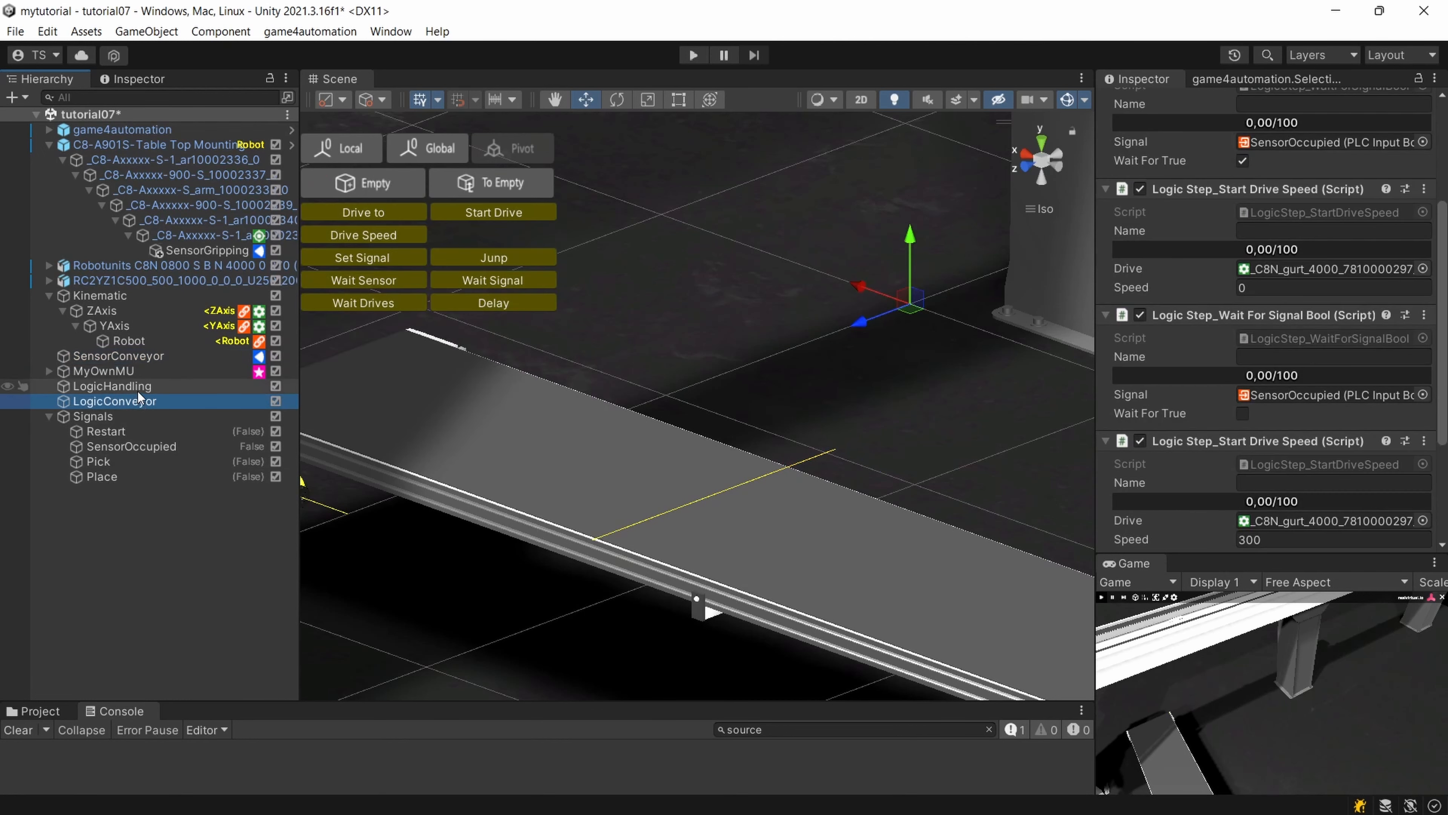
click(138, 389)
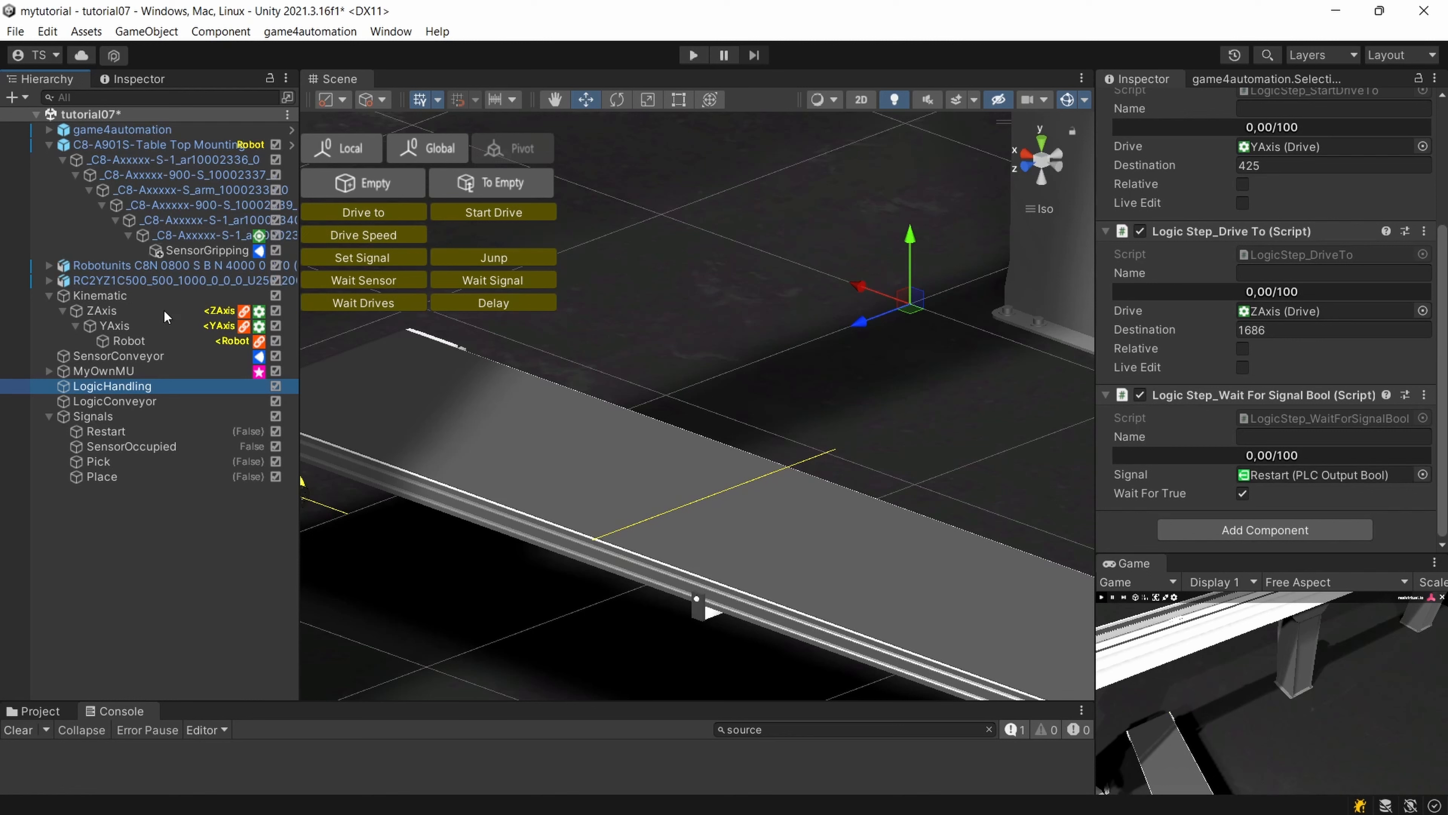
click(114, 401)
scroll(1275, 384, down, 5)
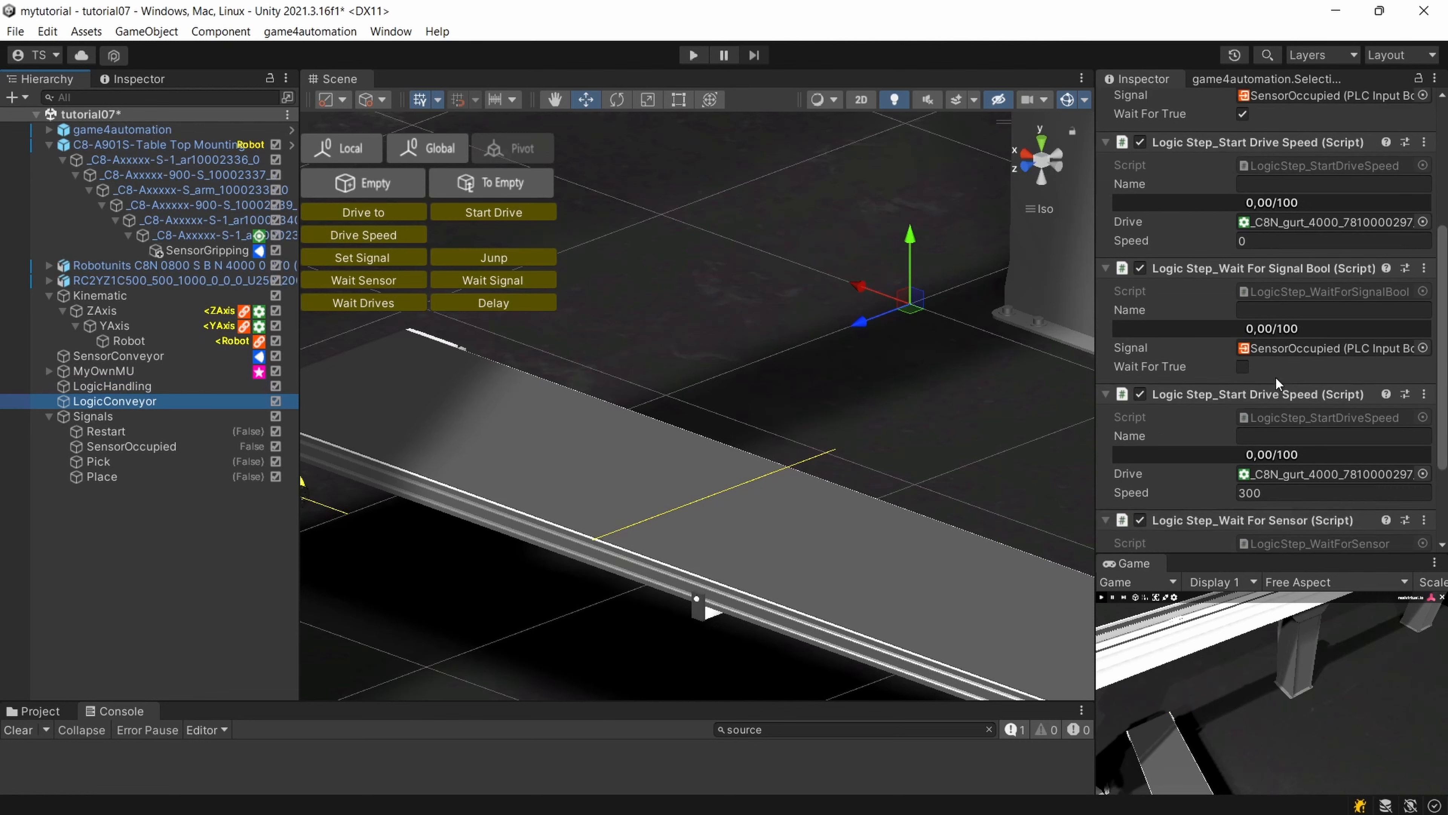
click(1425, 395)
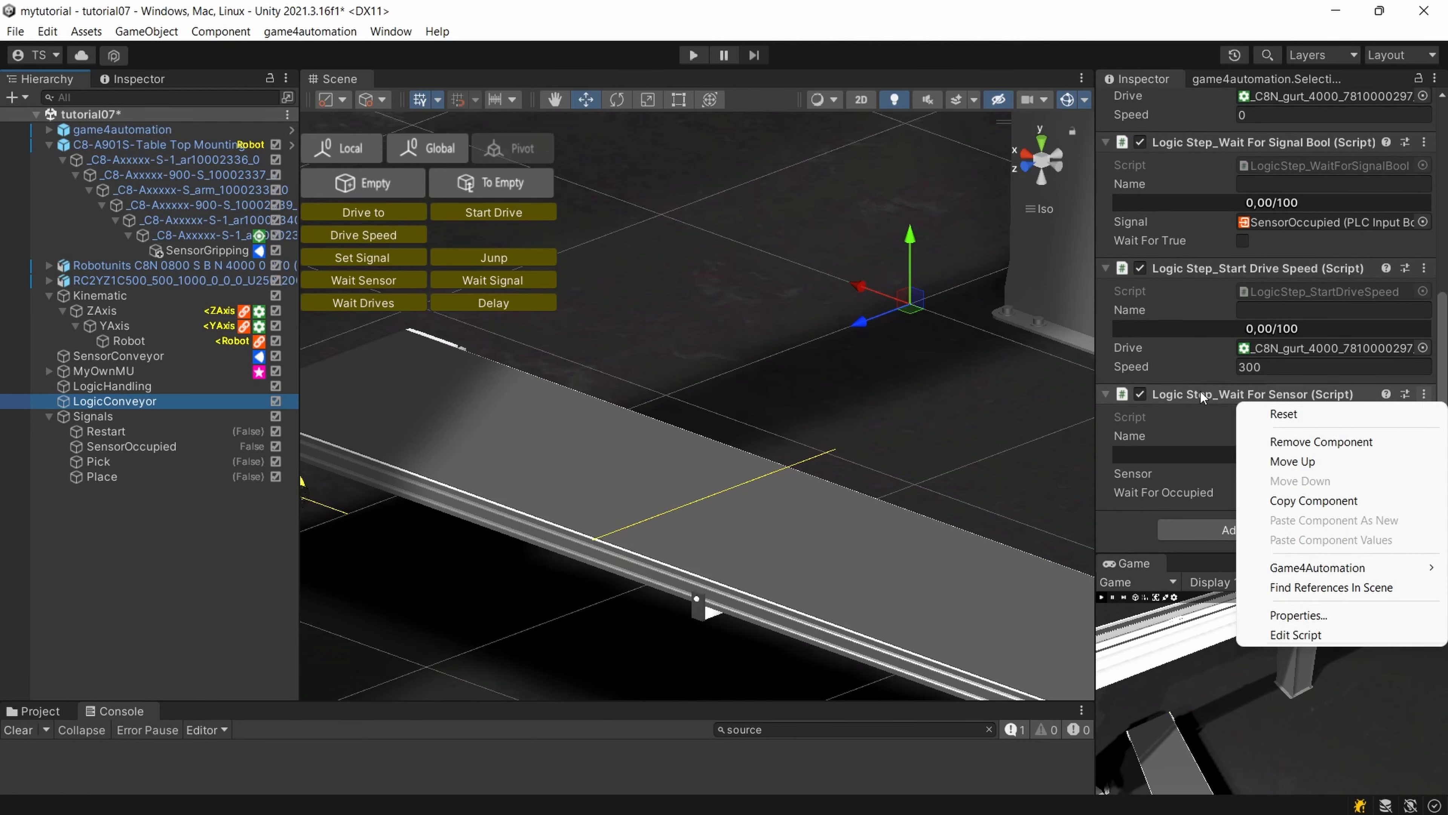
click(1311, 442)
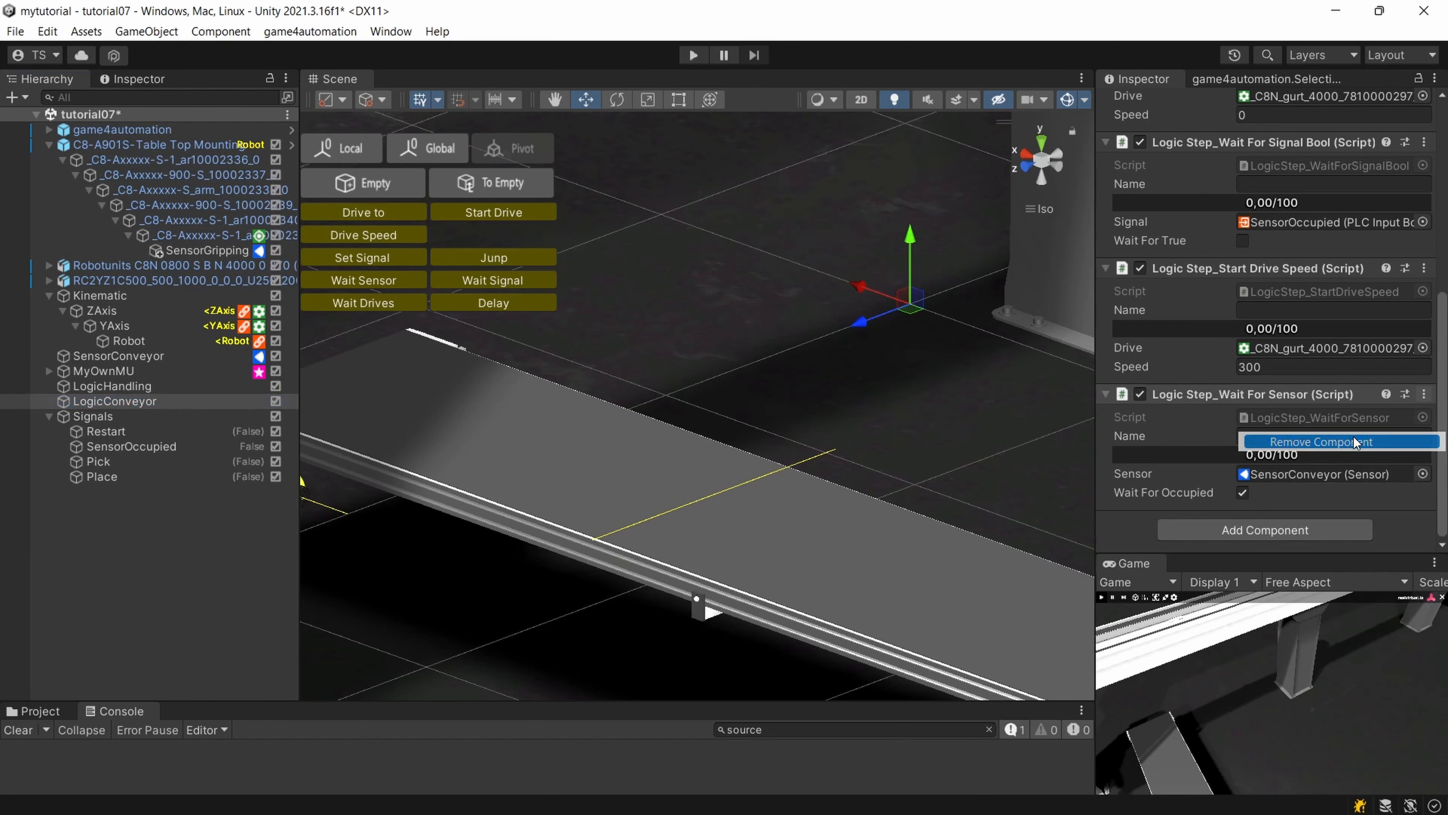
Add a Logic Step_Wait For Sensor to LogicHandling and assign SensorConveyor as its sensor.
click(142, 386)
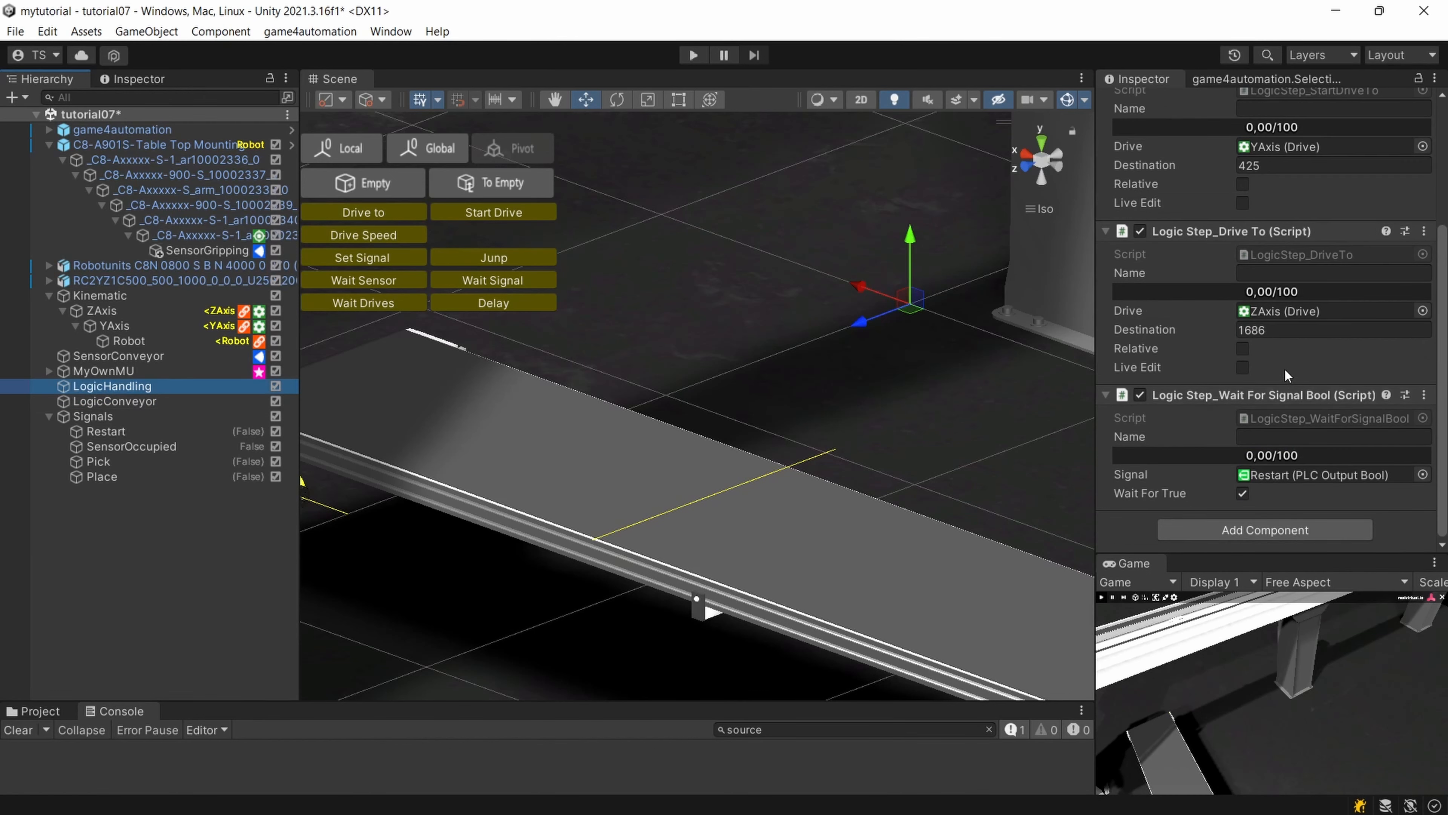
click(1246, 530)
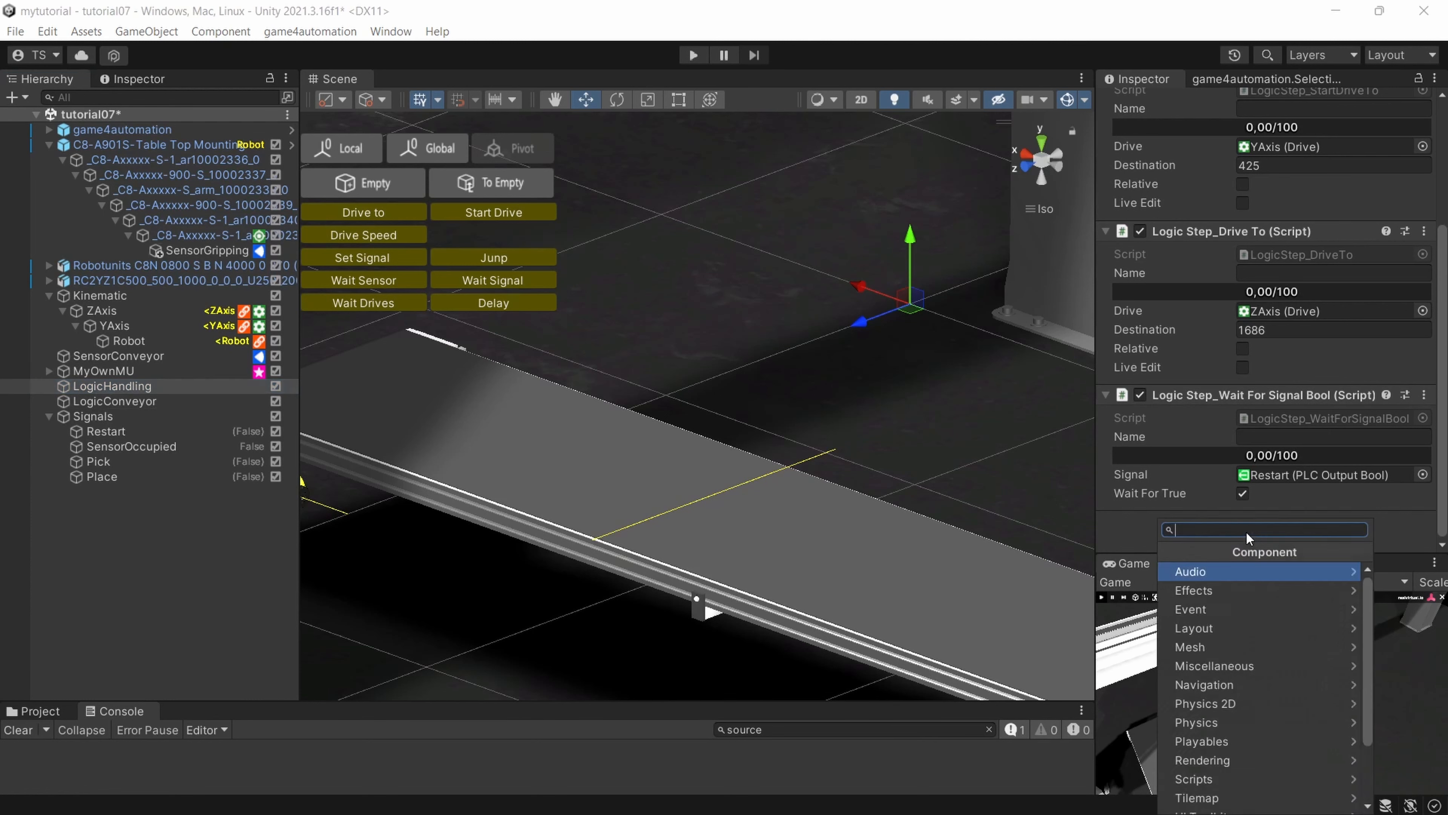
text(Logi)
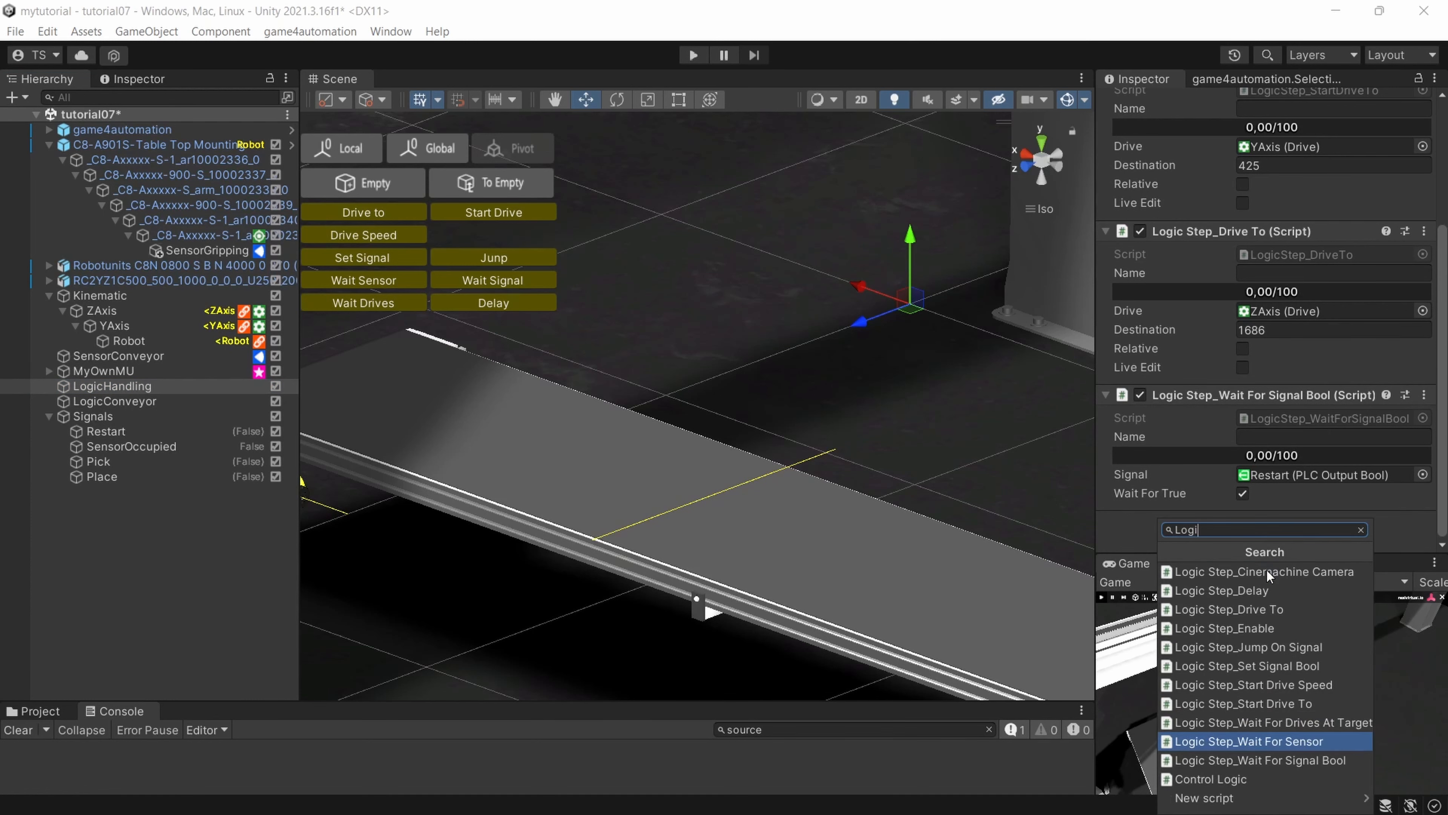
click(1273, 744)
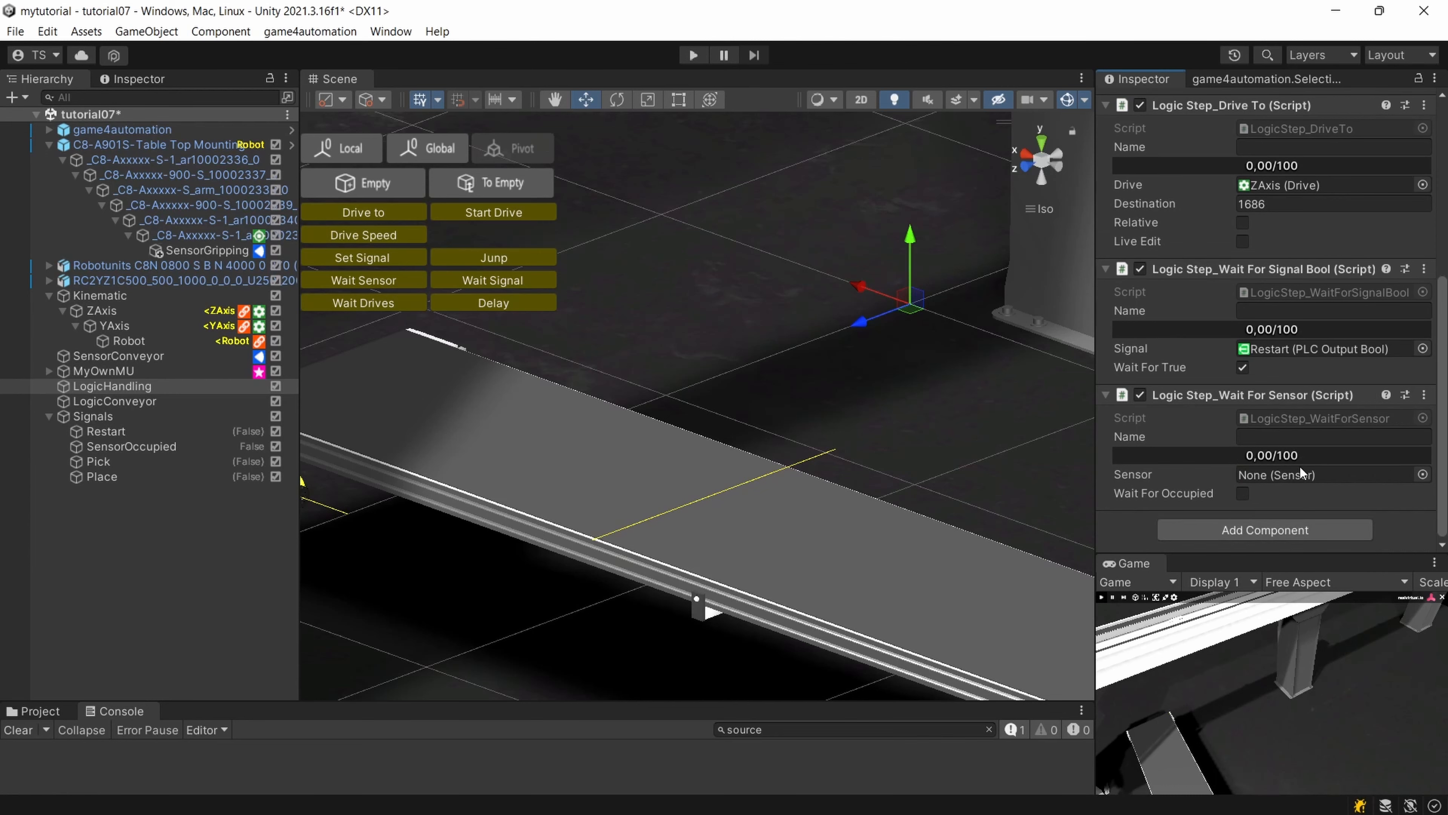
click(1422, 474)
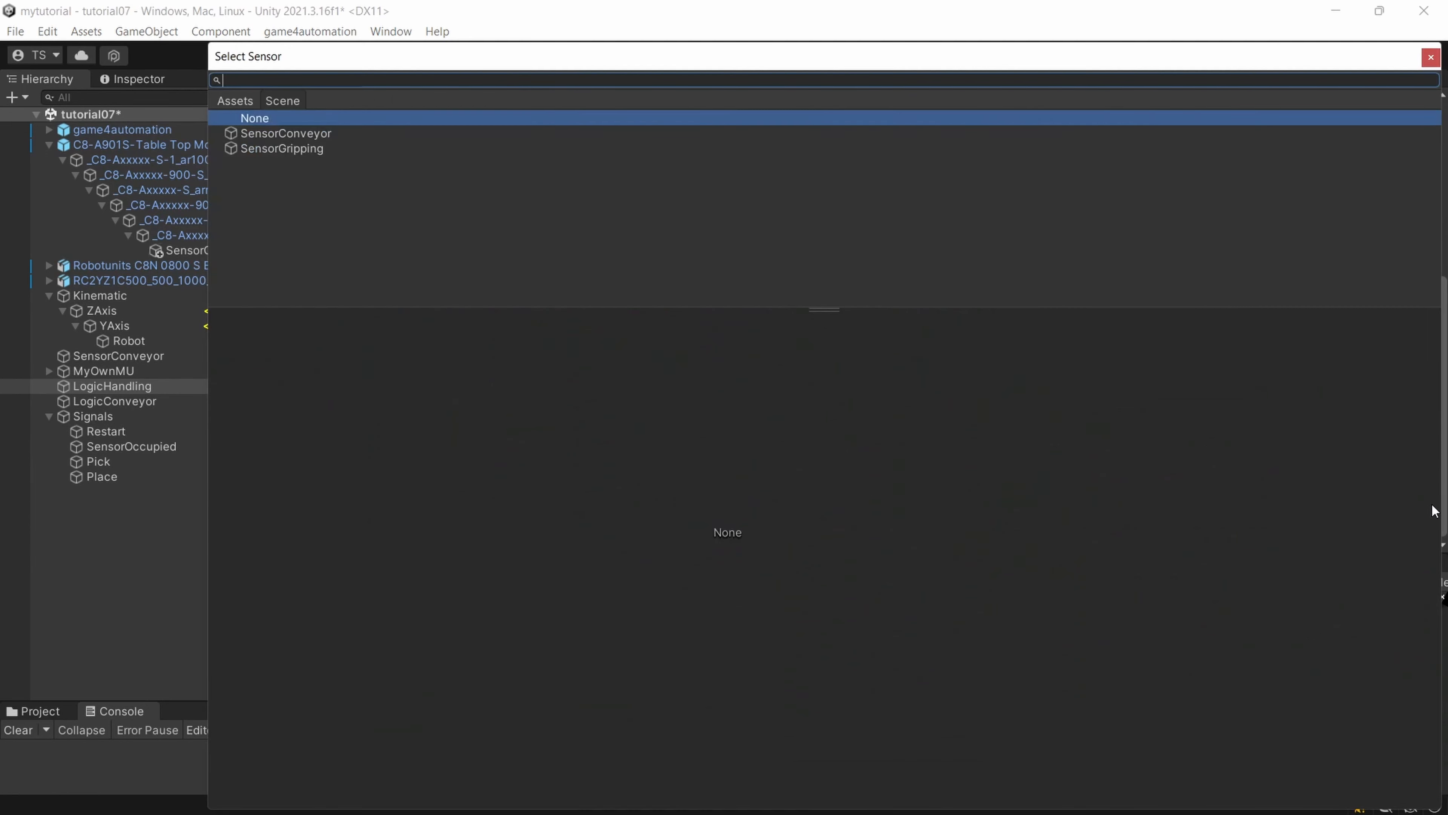
double_click(307, 135)
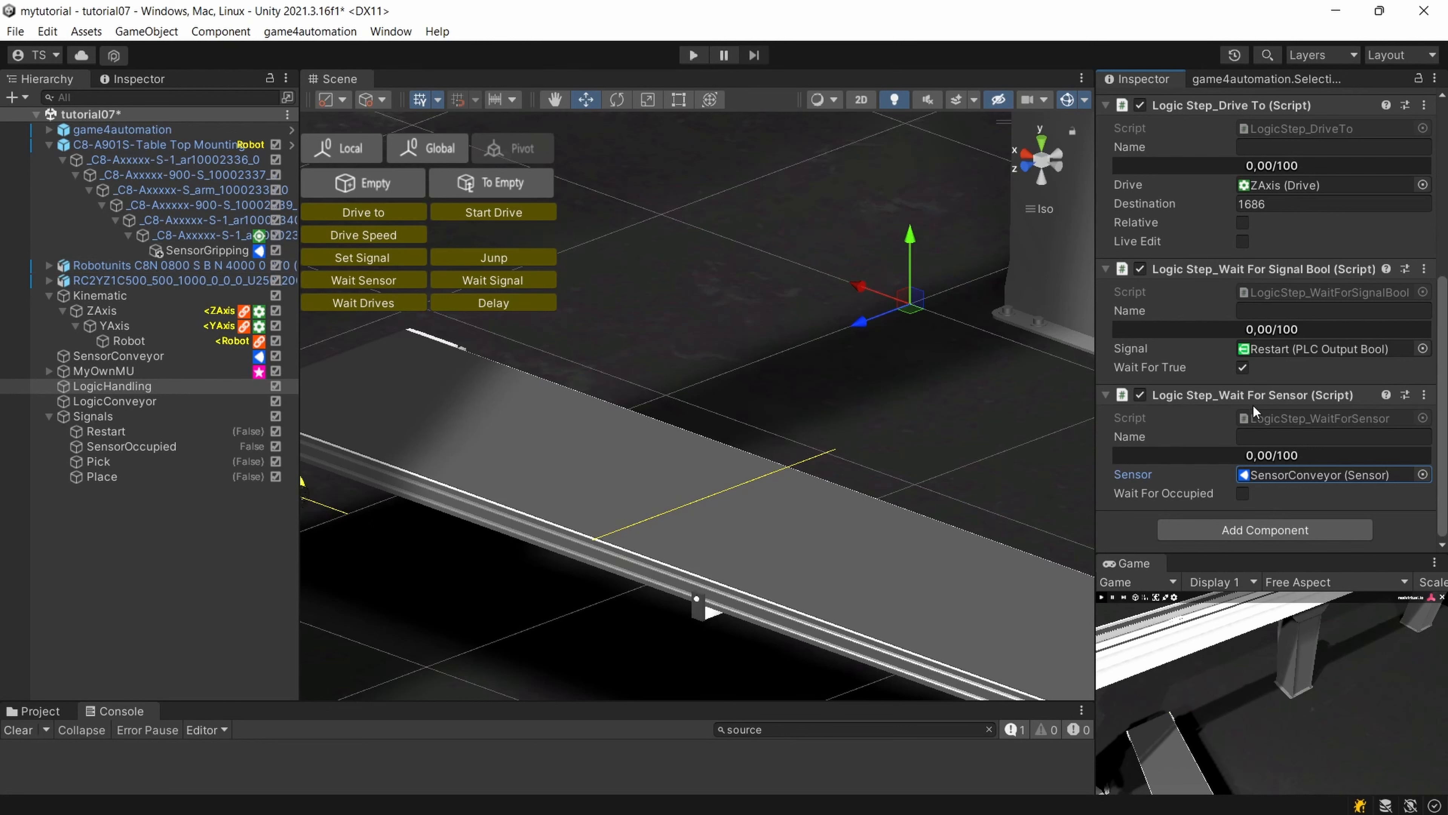
Add a Logic Step_Set Signal Bool to LogicHandling, assign the Pick signal and enable Set To True.
click(1243, 532)
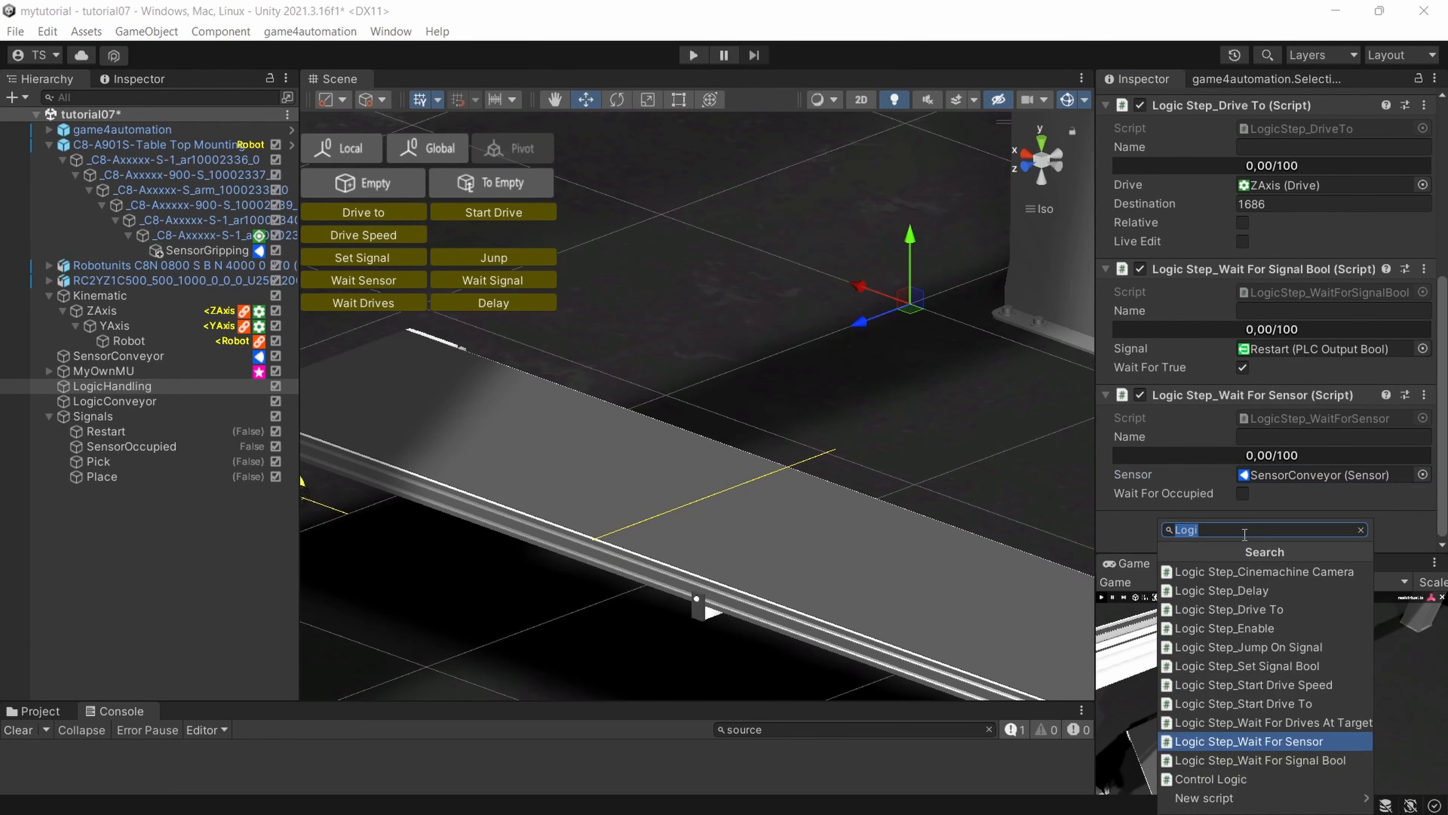
text(Logi)
click(1275, 667)
scroll(1274, 518, down, 3)
click(1422, 474)
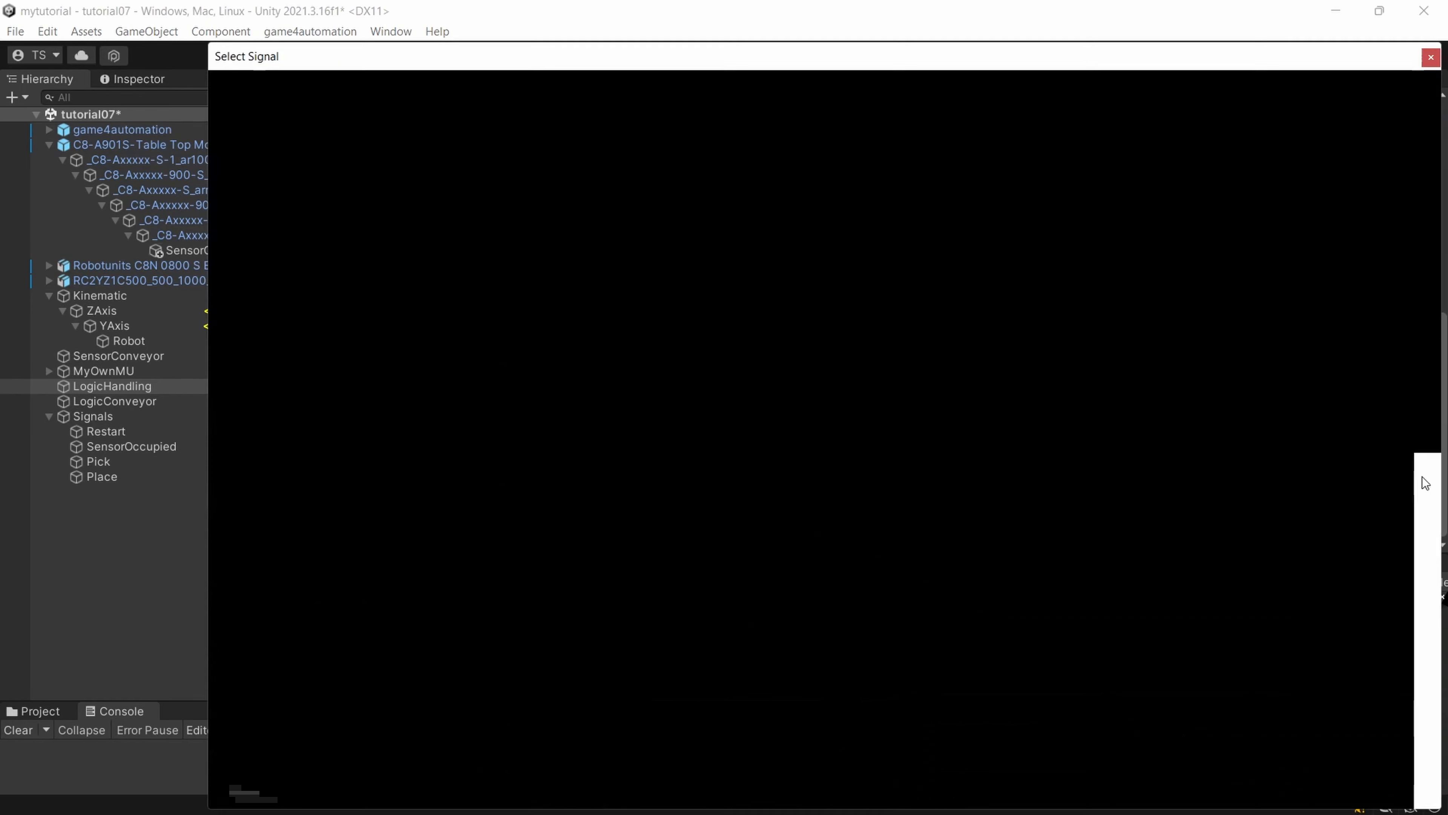
double_click(253, 133)
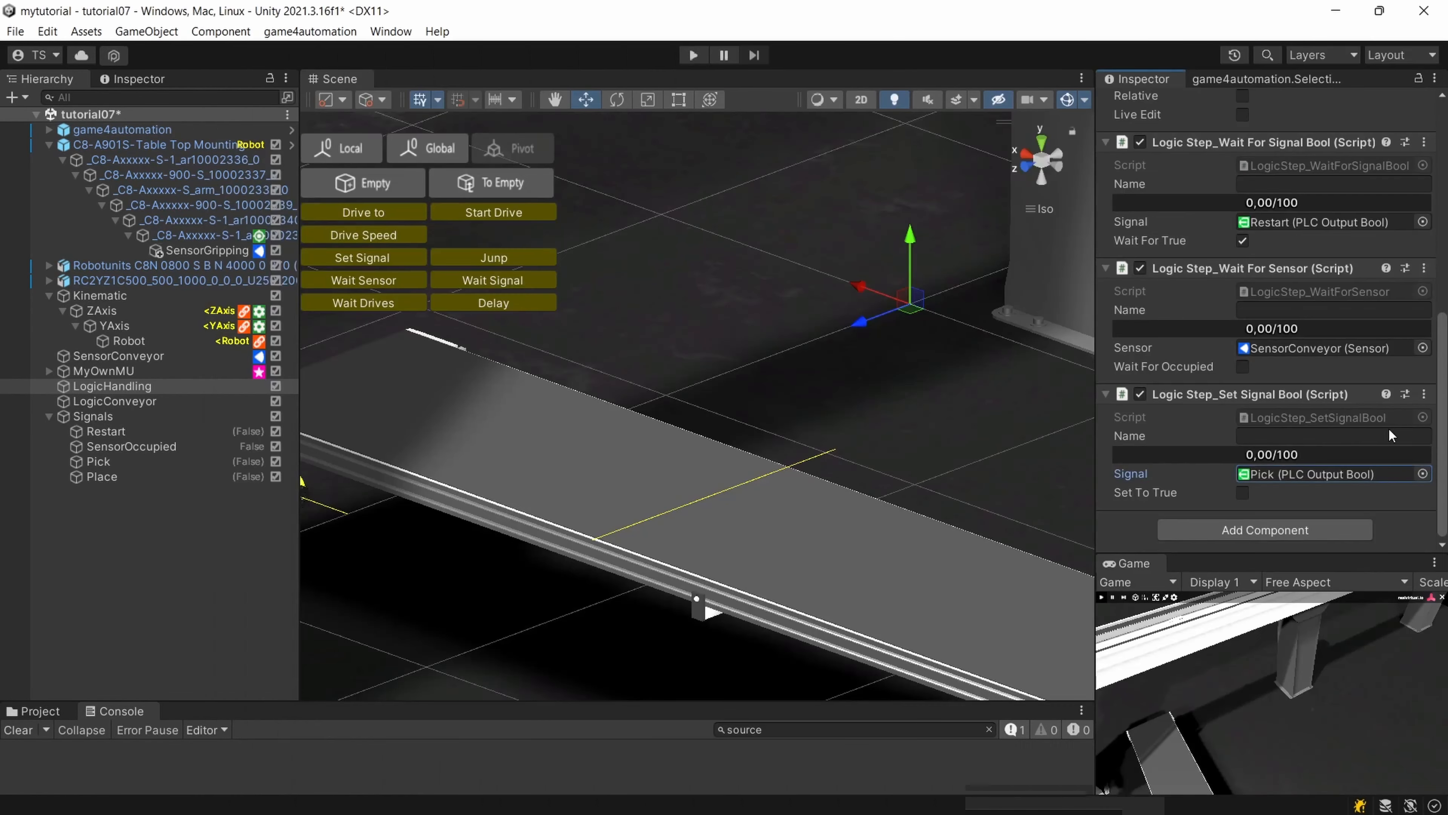
click(1243, 492)
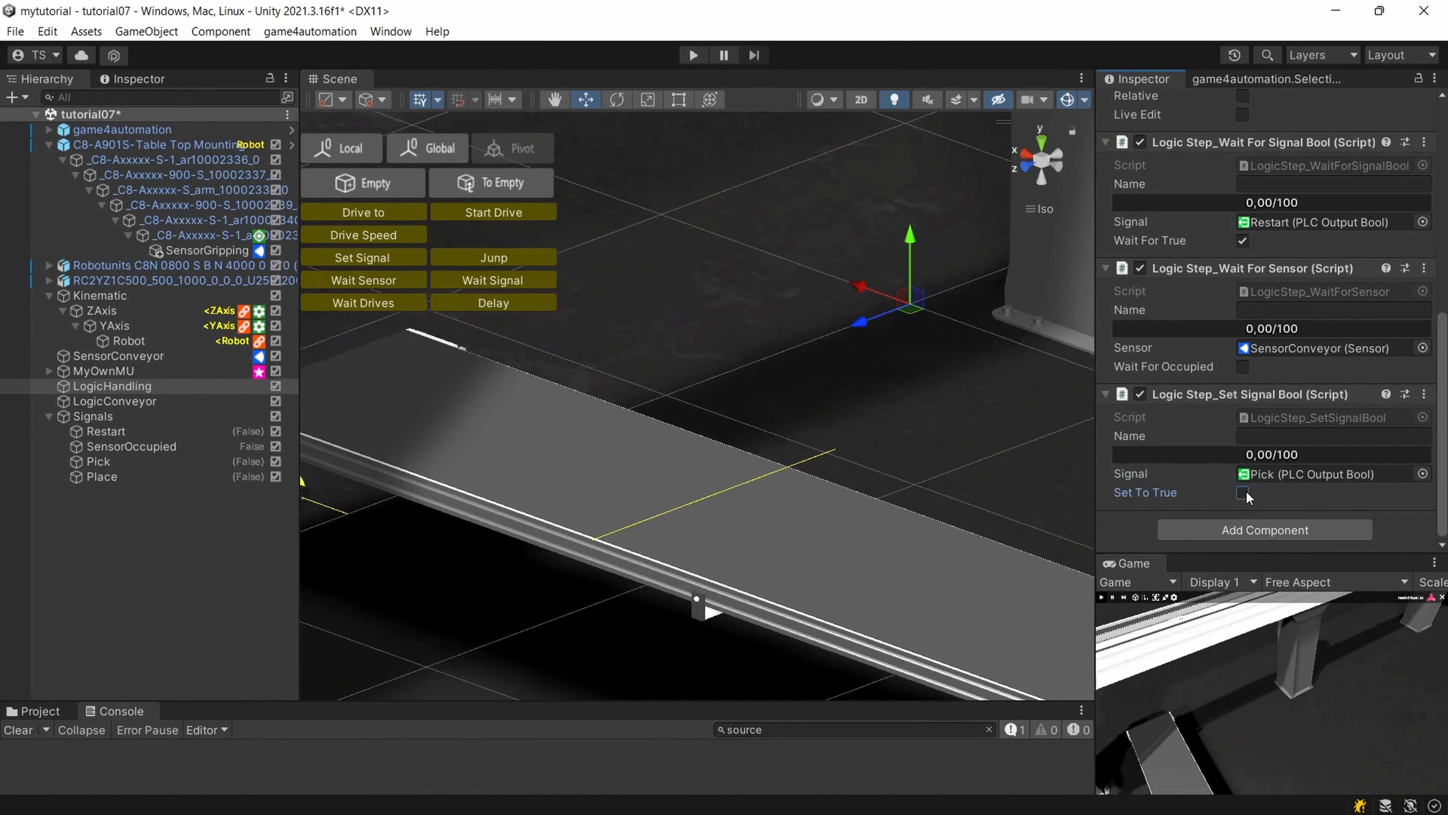
Add a Logic Step_Start Drive To to LogicHandling and assign the YAxis drive to it.
click(1248, 529)
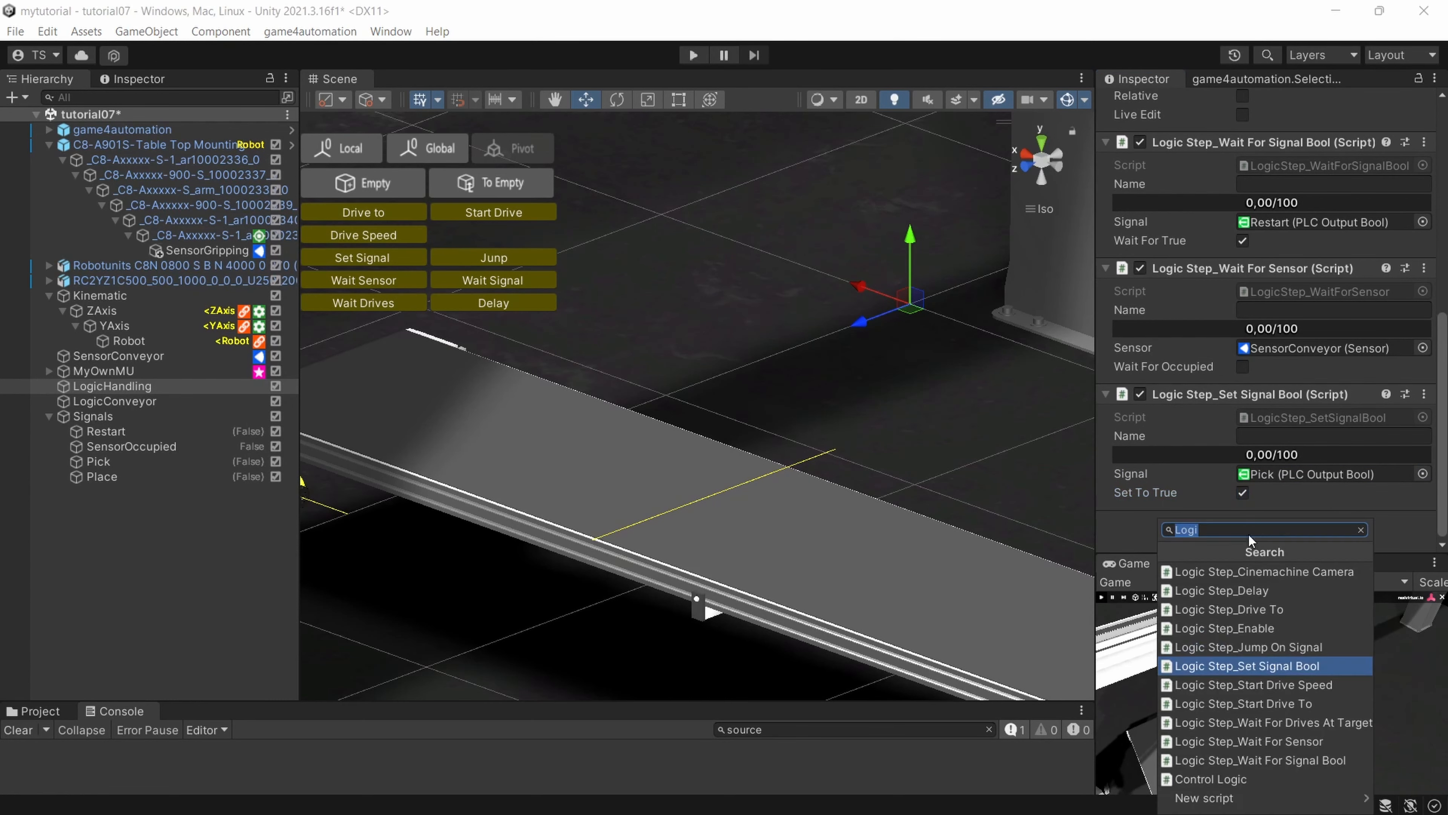
text(Logi)
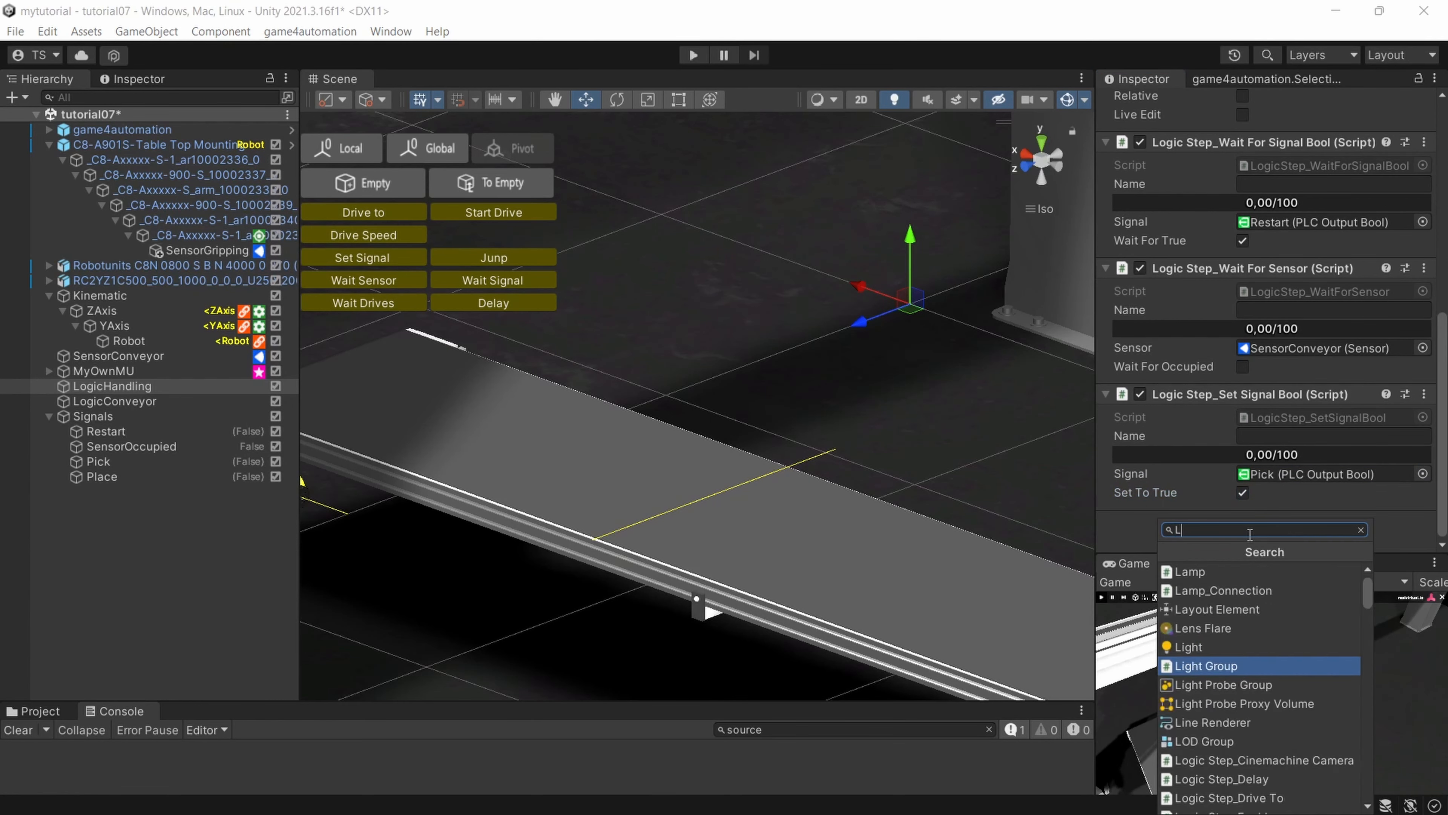
key(Down)
key(Down)
key(Down)
key(Up)
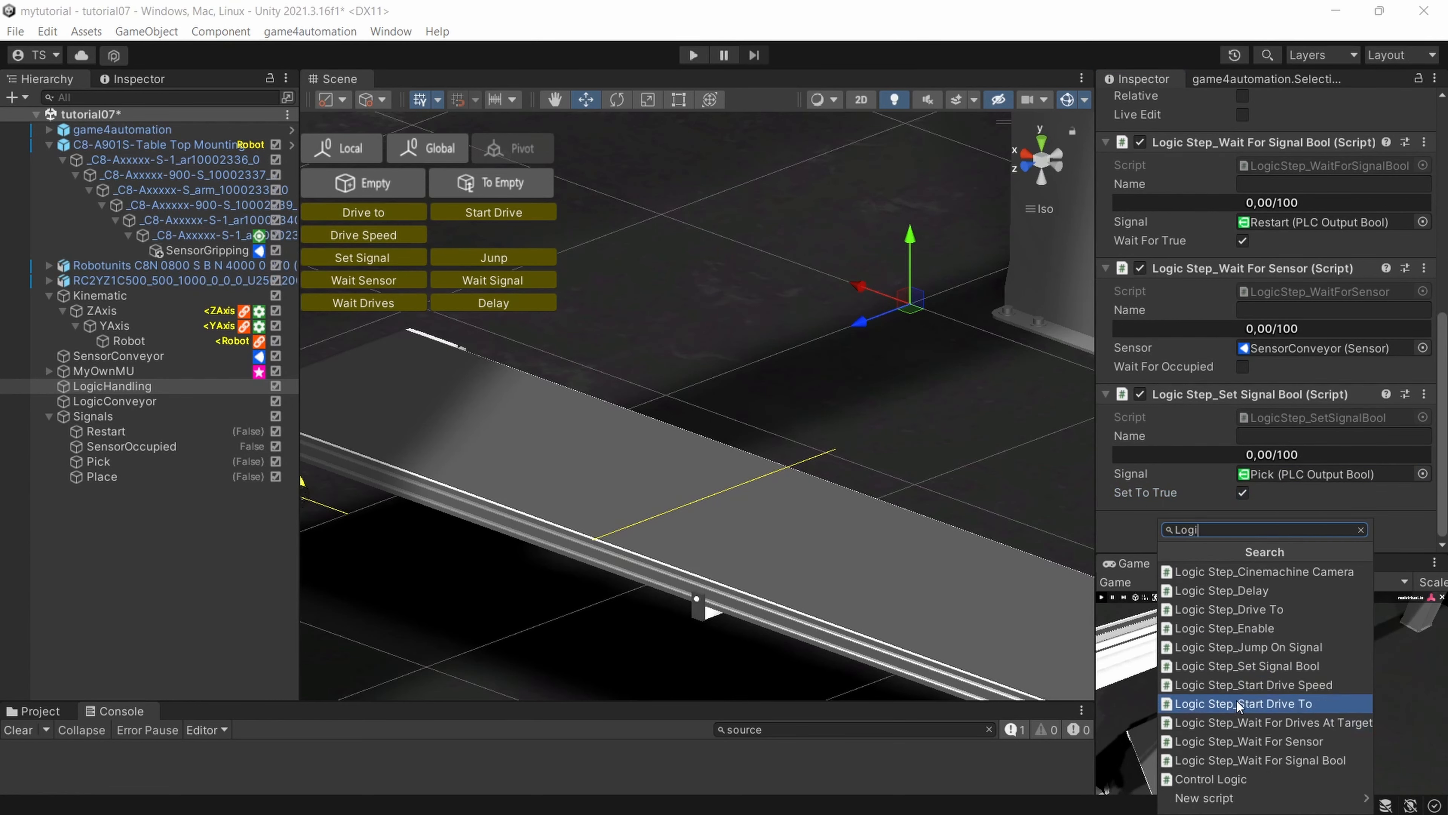
key(Return)
scroll(1244, 486, down, 3)
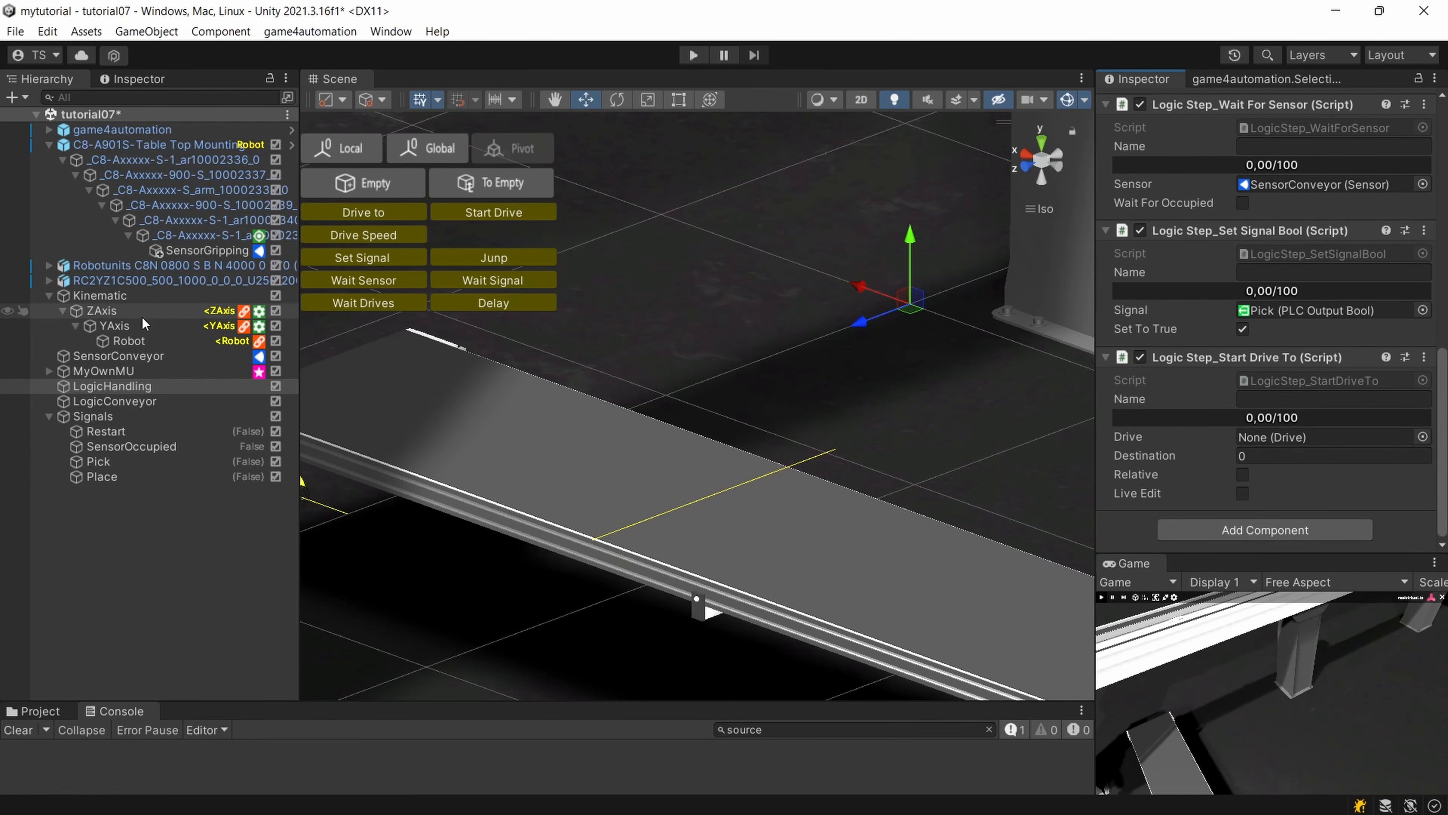
drag(118, 325, 986, 448)
drag(1314, 423, 1313, 436)
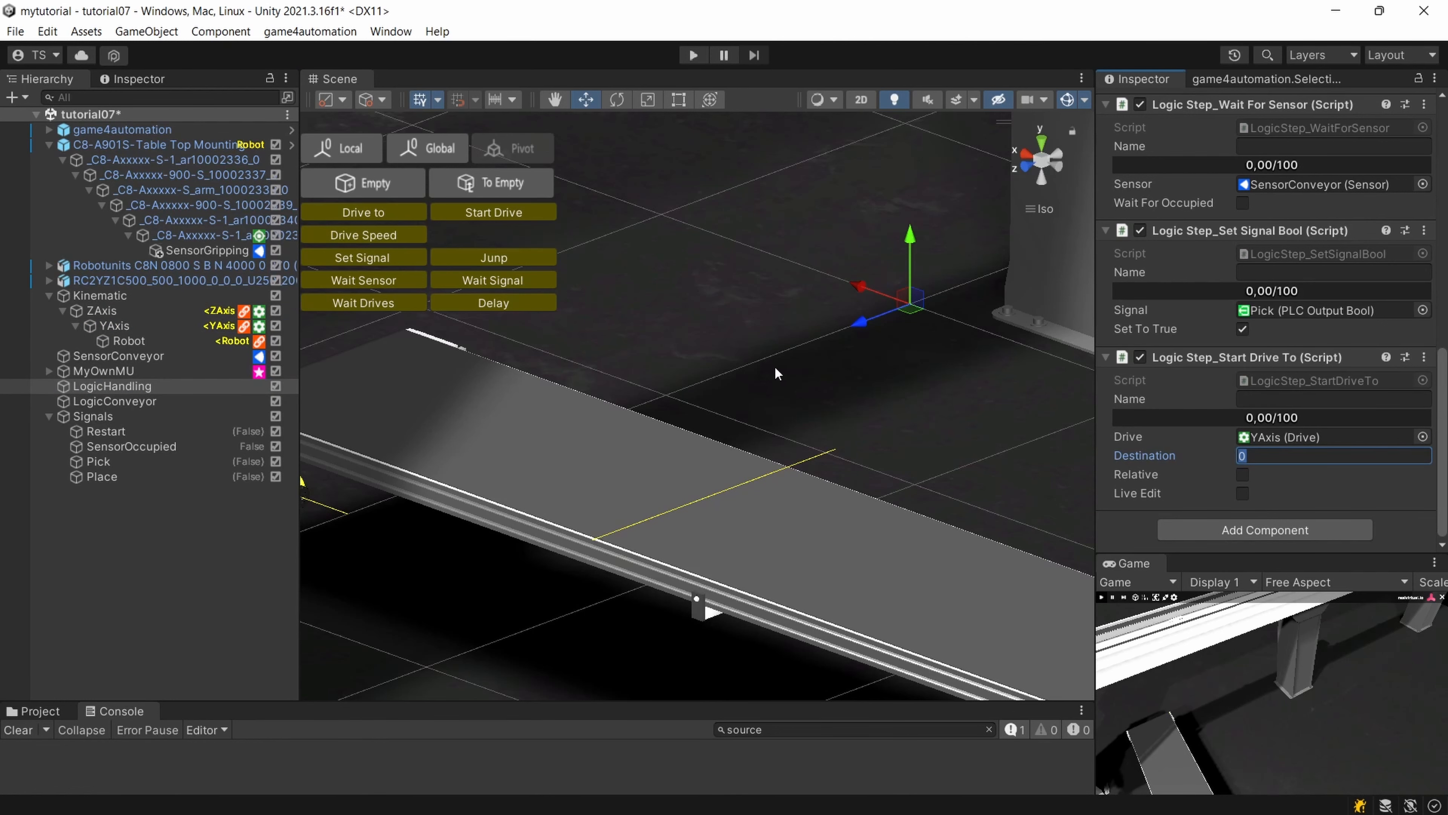
scroll(710, 375, down, 8)
right_drag(709, 373, 729, 306)
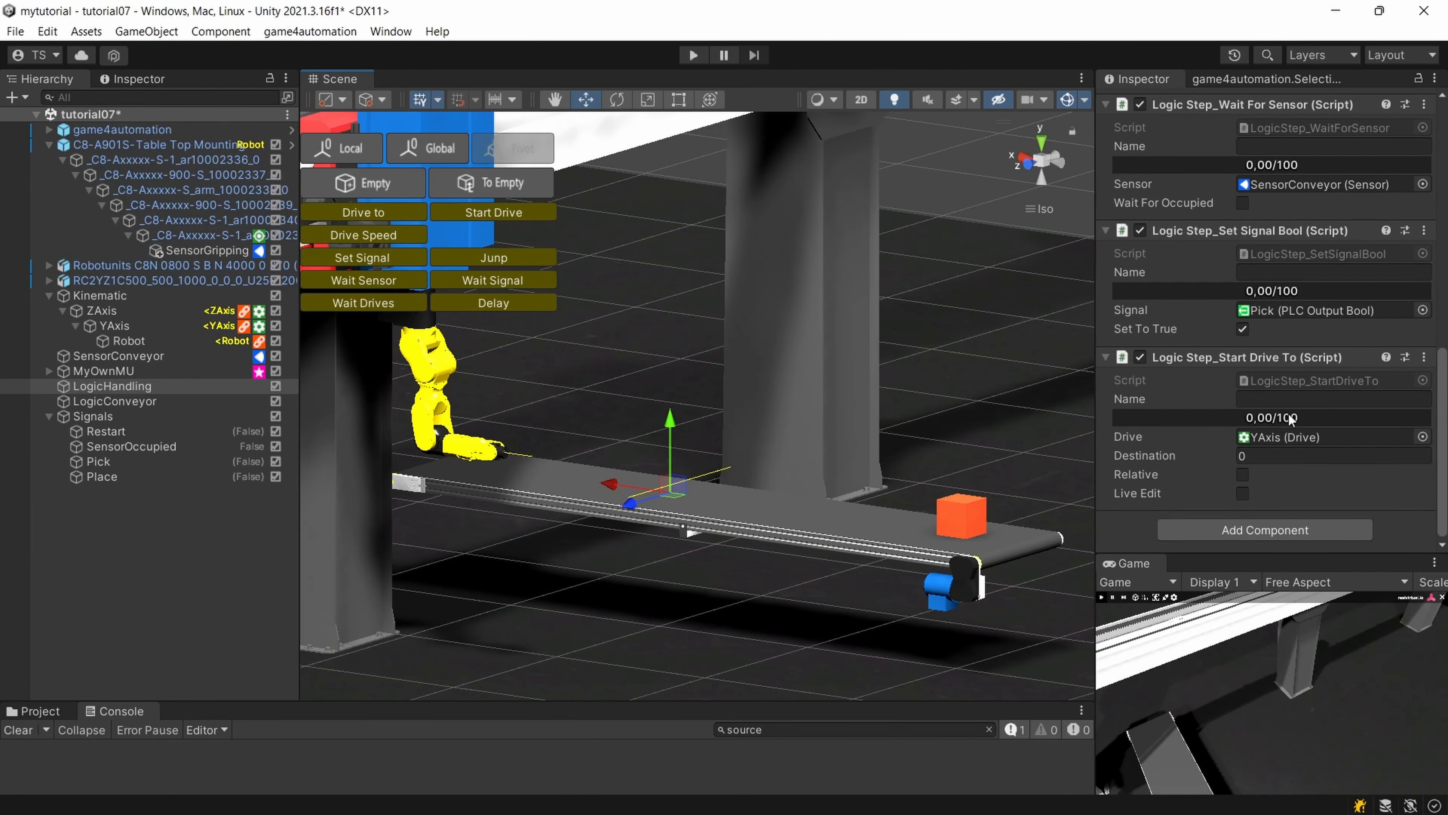
Collapse LogicHandling's Wait For Signal Bool, Wait For Sensor, Set Signal Bool and last Start Drive To components.
scroll(1295, 379, up, 3)
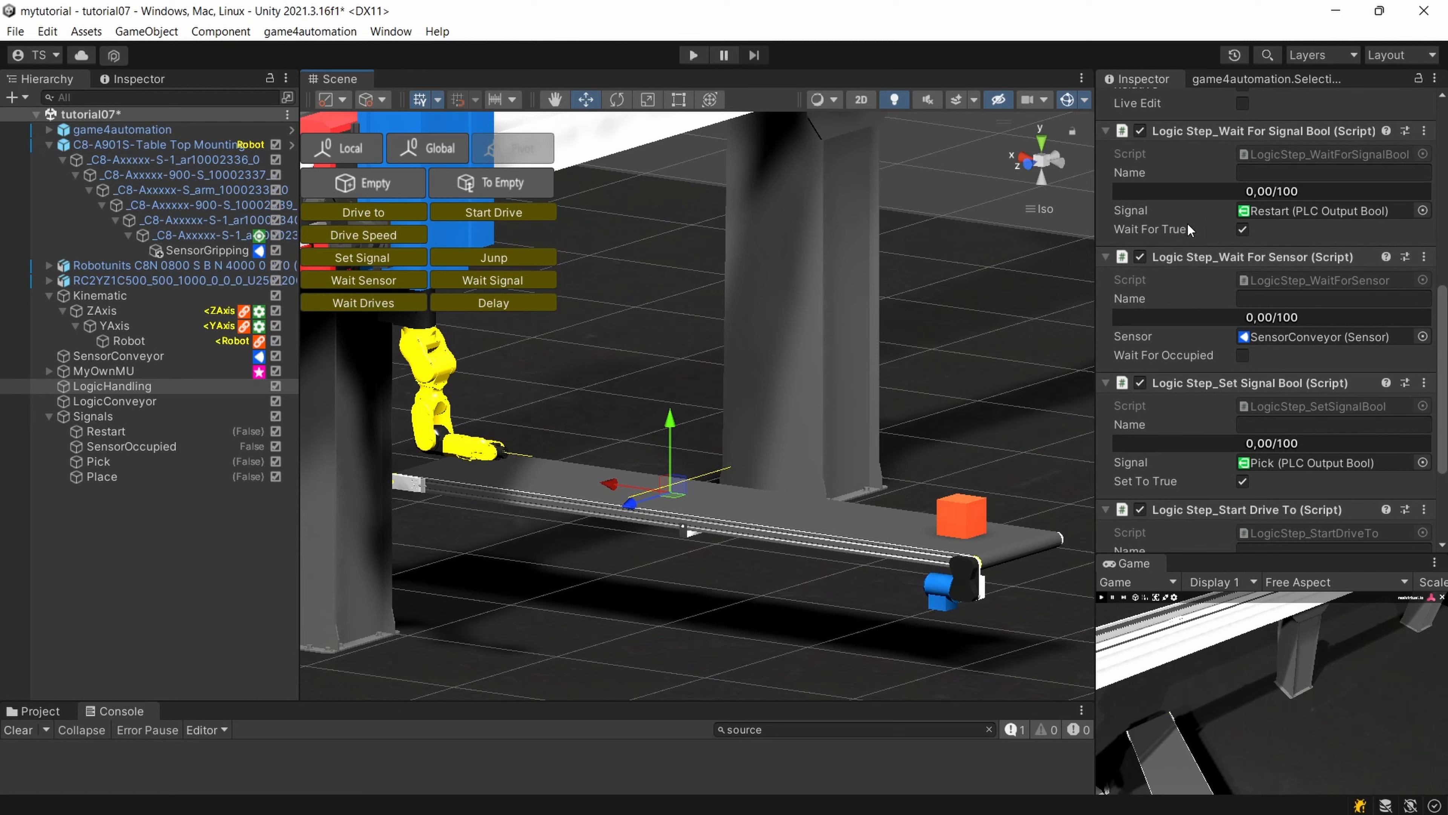
click(1105, 256)
click(1105, 277)
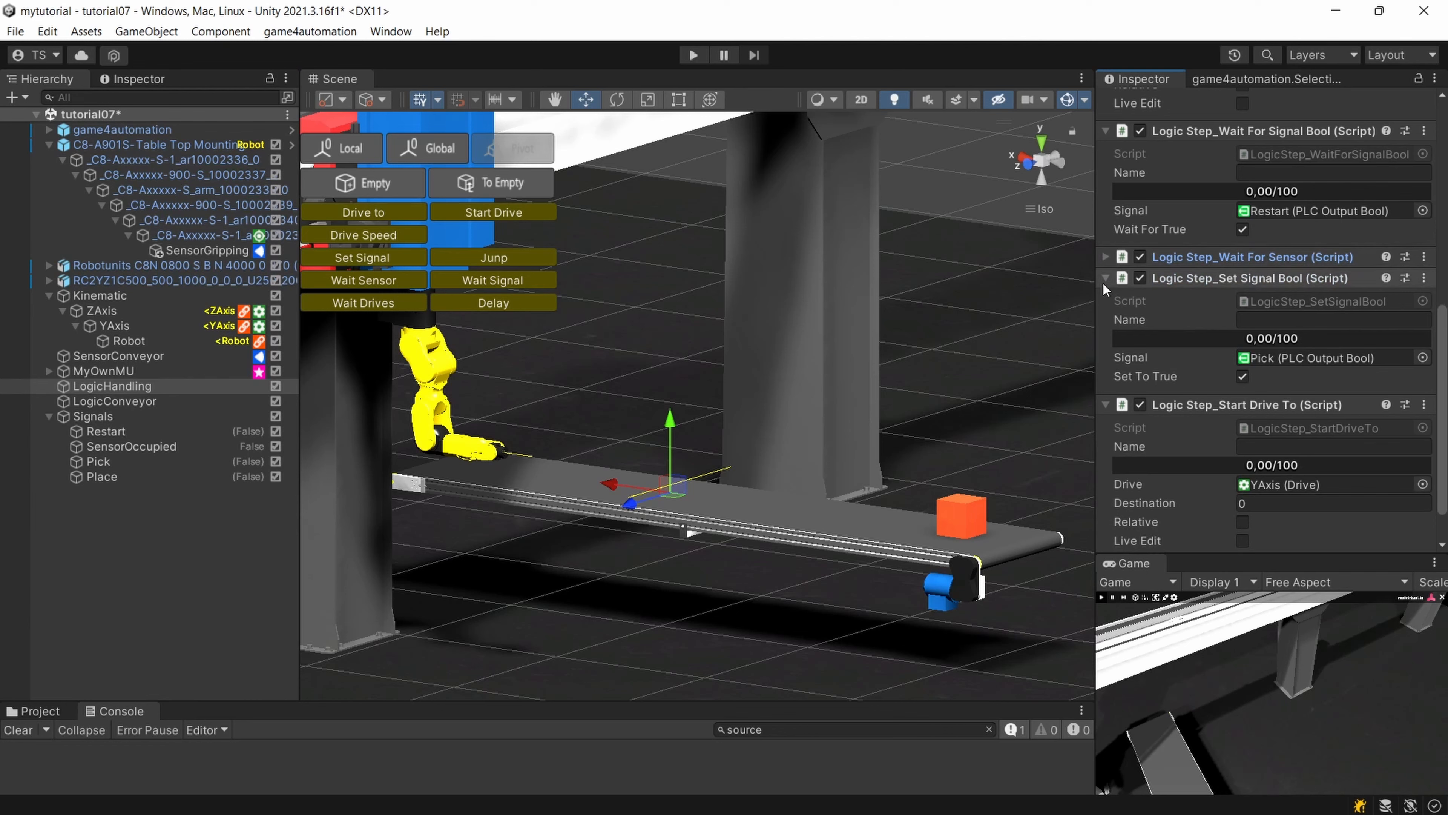
click(1106, 357)
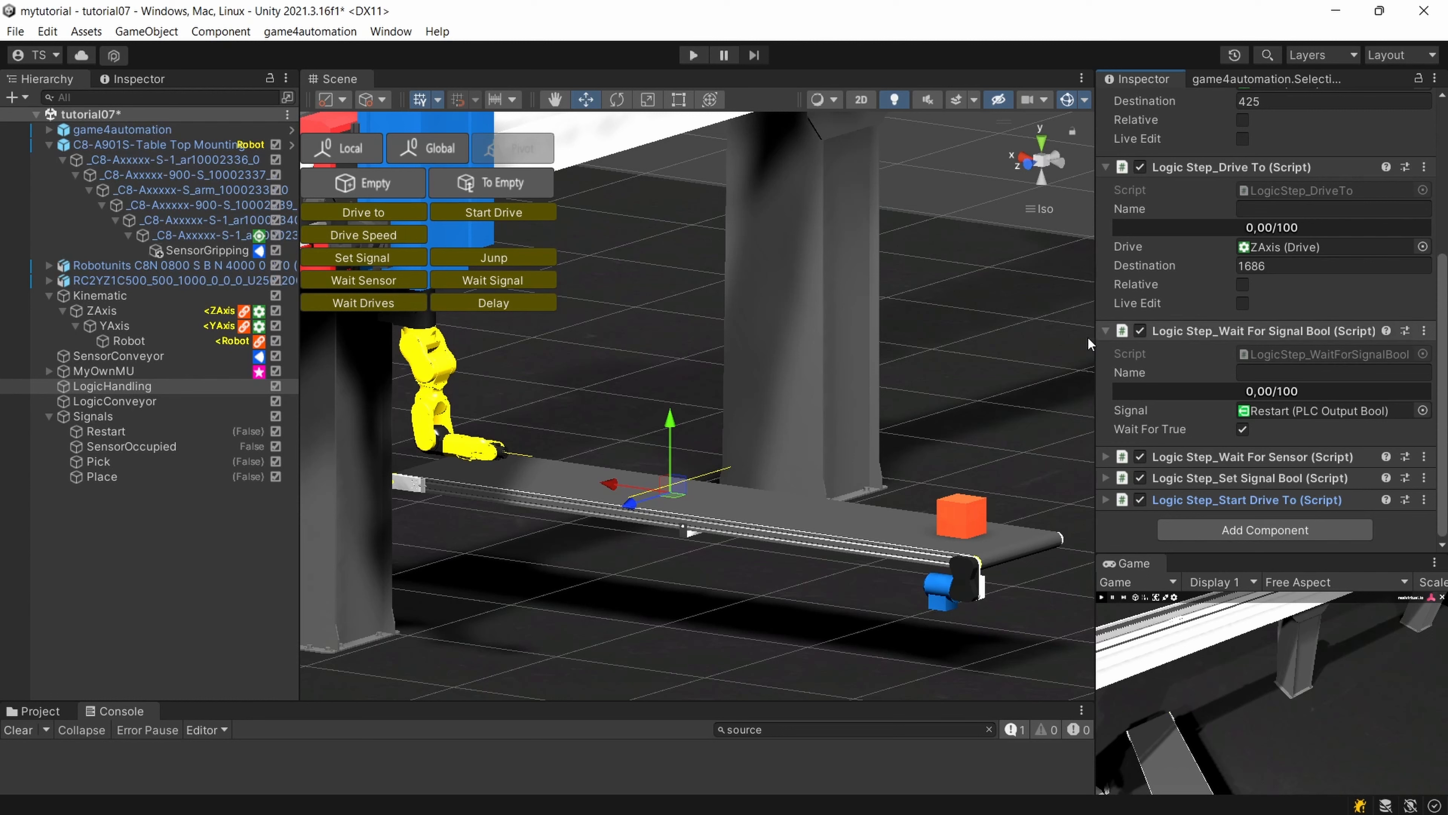
click(1104, 331)
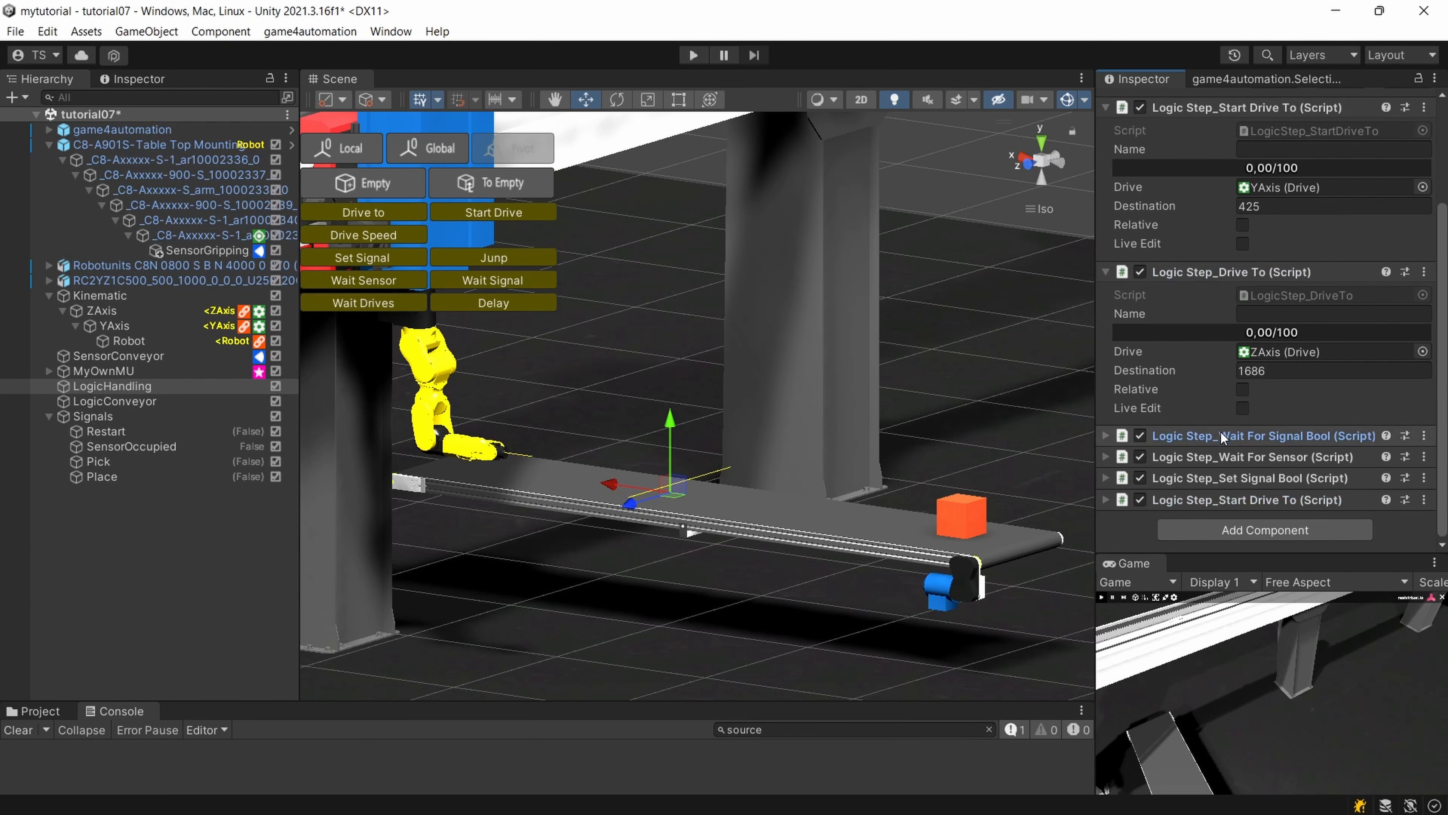
Move LogicHandling's Wait For Signal Bool step below the last Start Drive To step and expand its settings.
drag(1221, 433, 1224, 517)
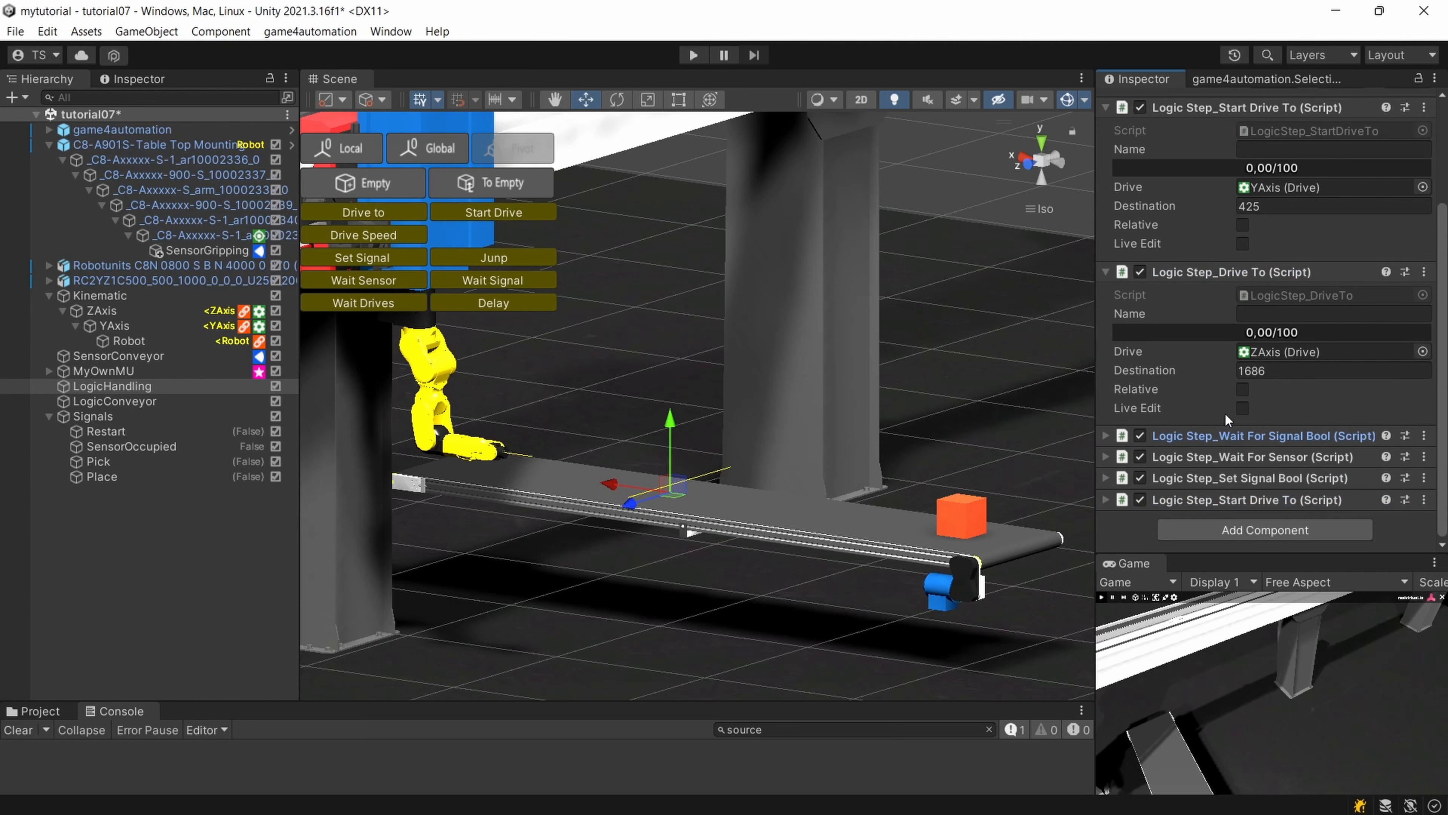
scroll(1238, 435, up, 2)
scroll(1241, 425, down, 2)
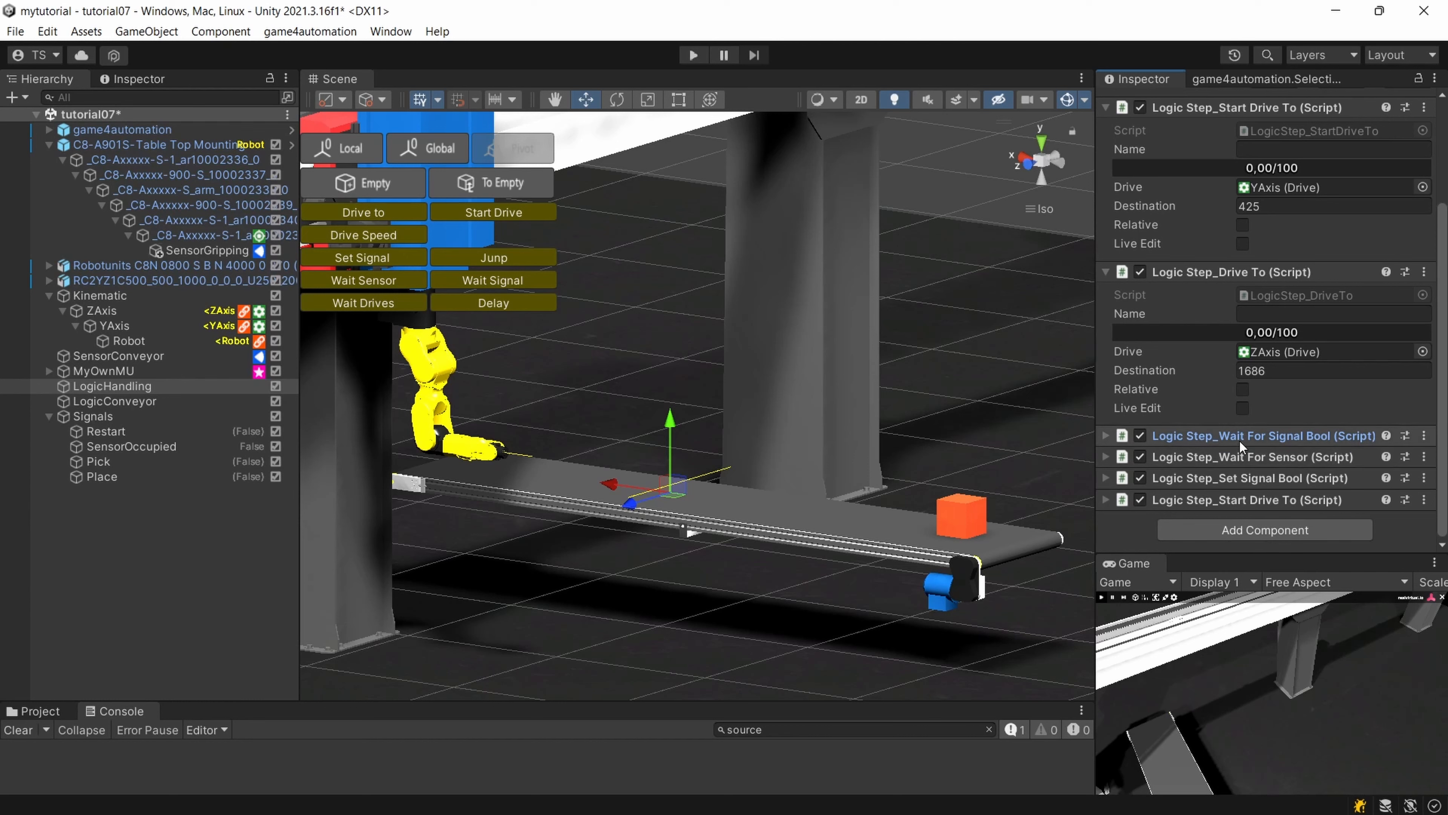
click(1238, 437)
click(1239, 436)
drag(1239, 436, 1263, 507)
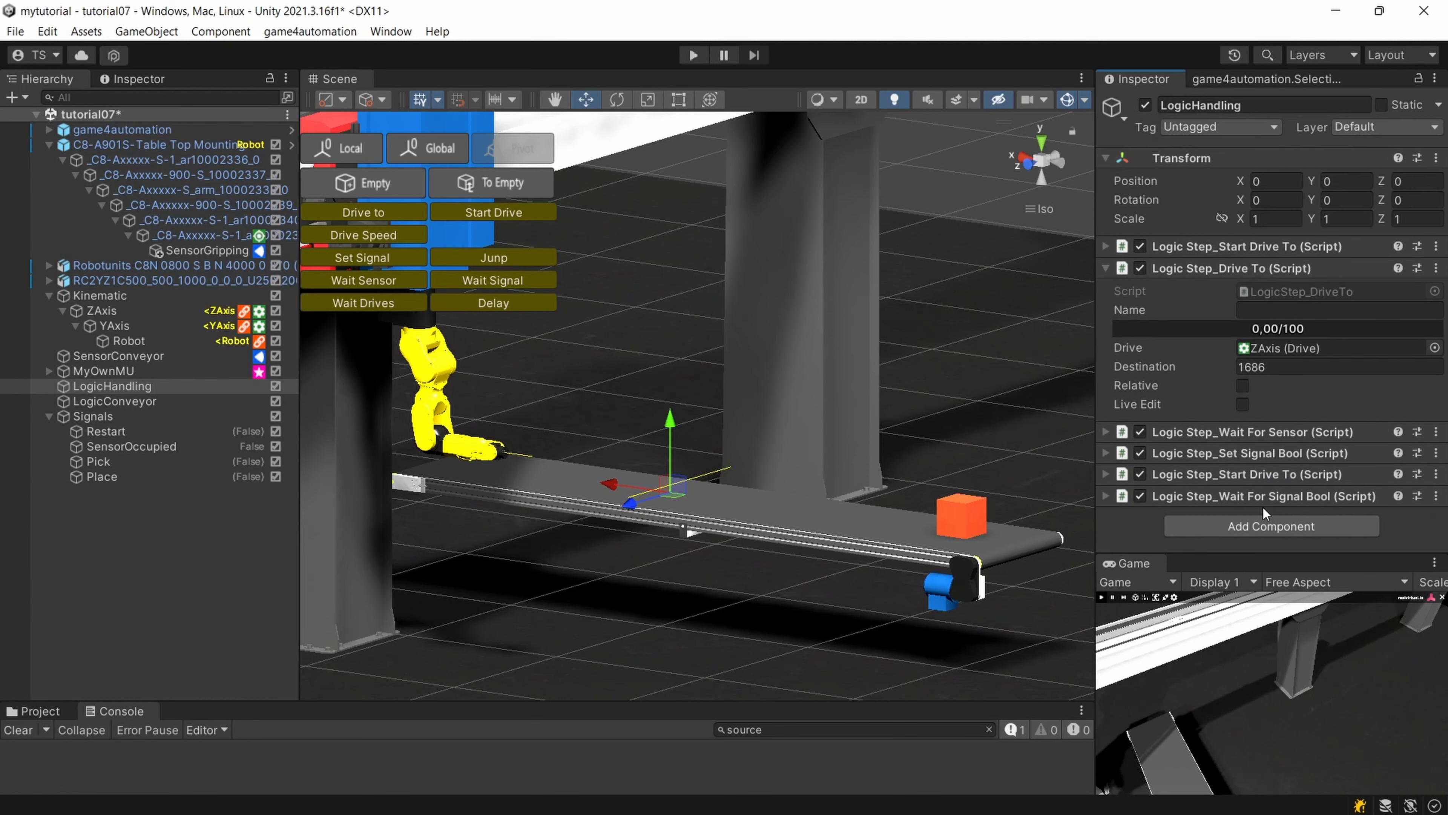
click(1104, 495)
scroll(1112, 495, down, 3)
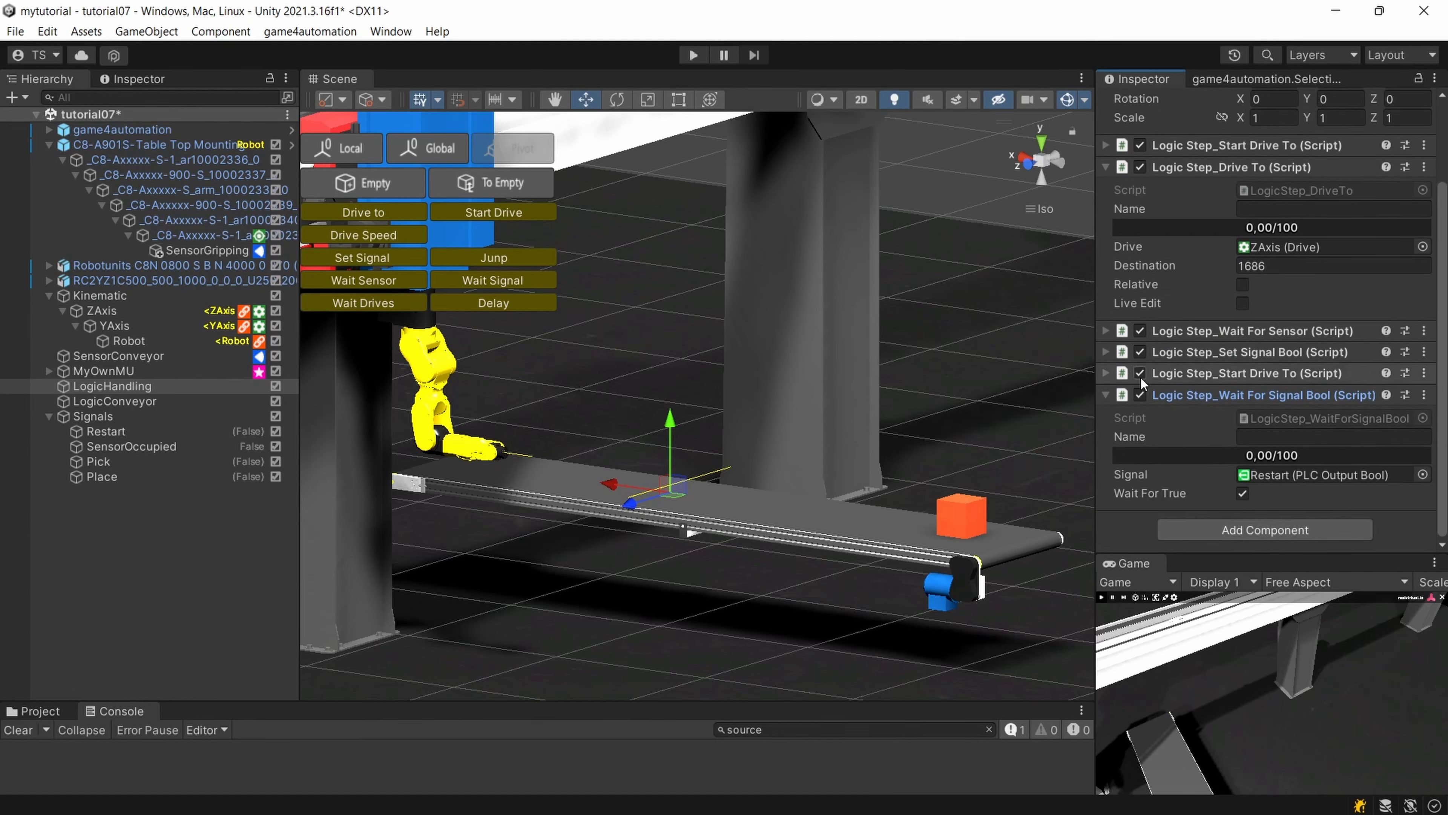
Test the simulation, stop it, enable Wait For Occupied on LogicHandling's Wait For Sensor step and run it again.
click(693, 54)
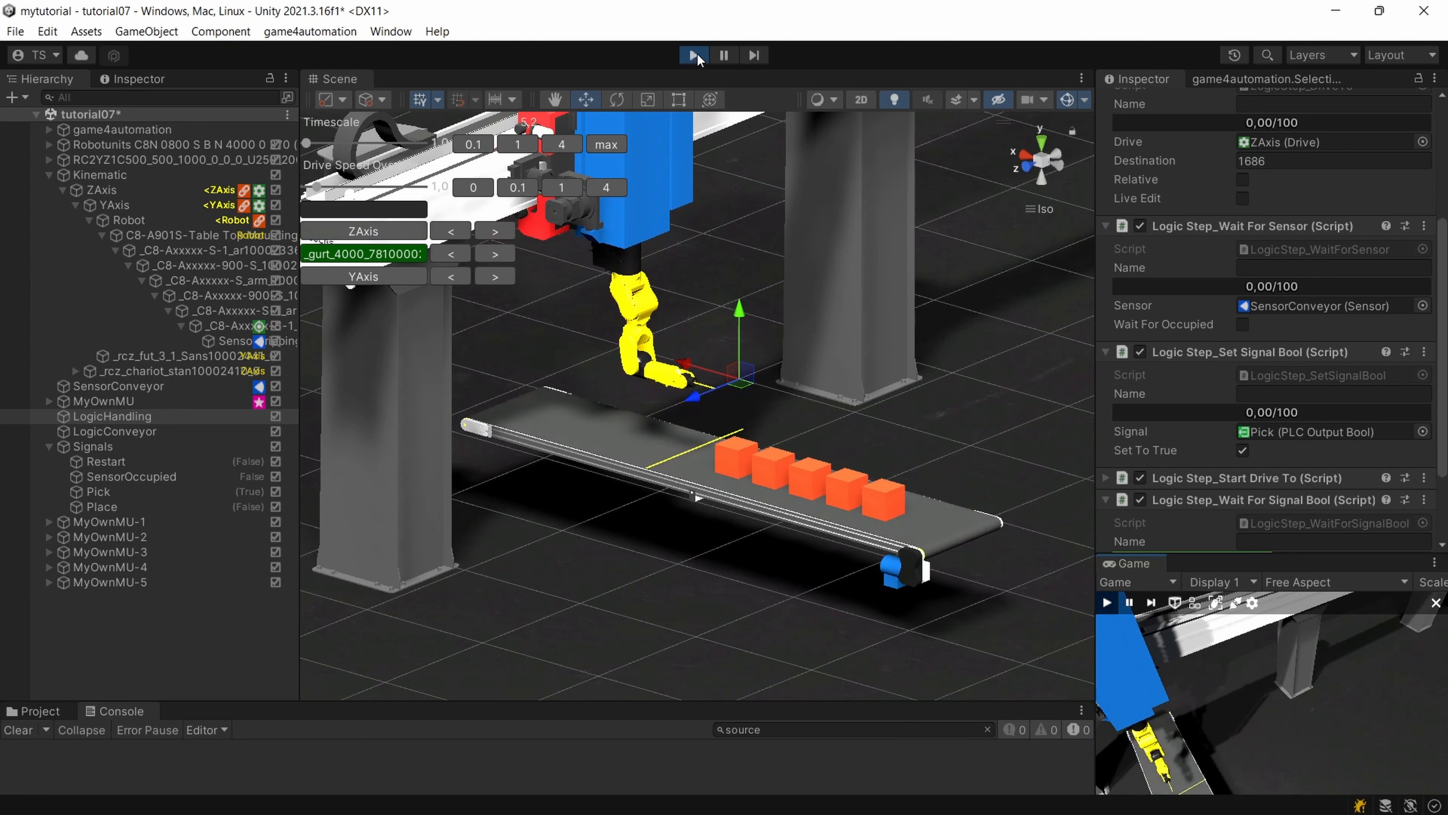
click(694, 56)
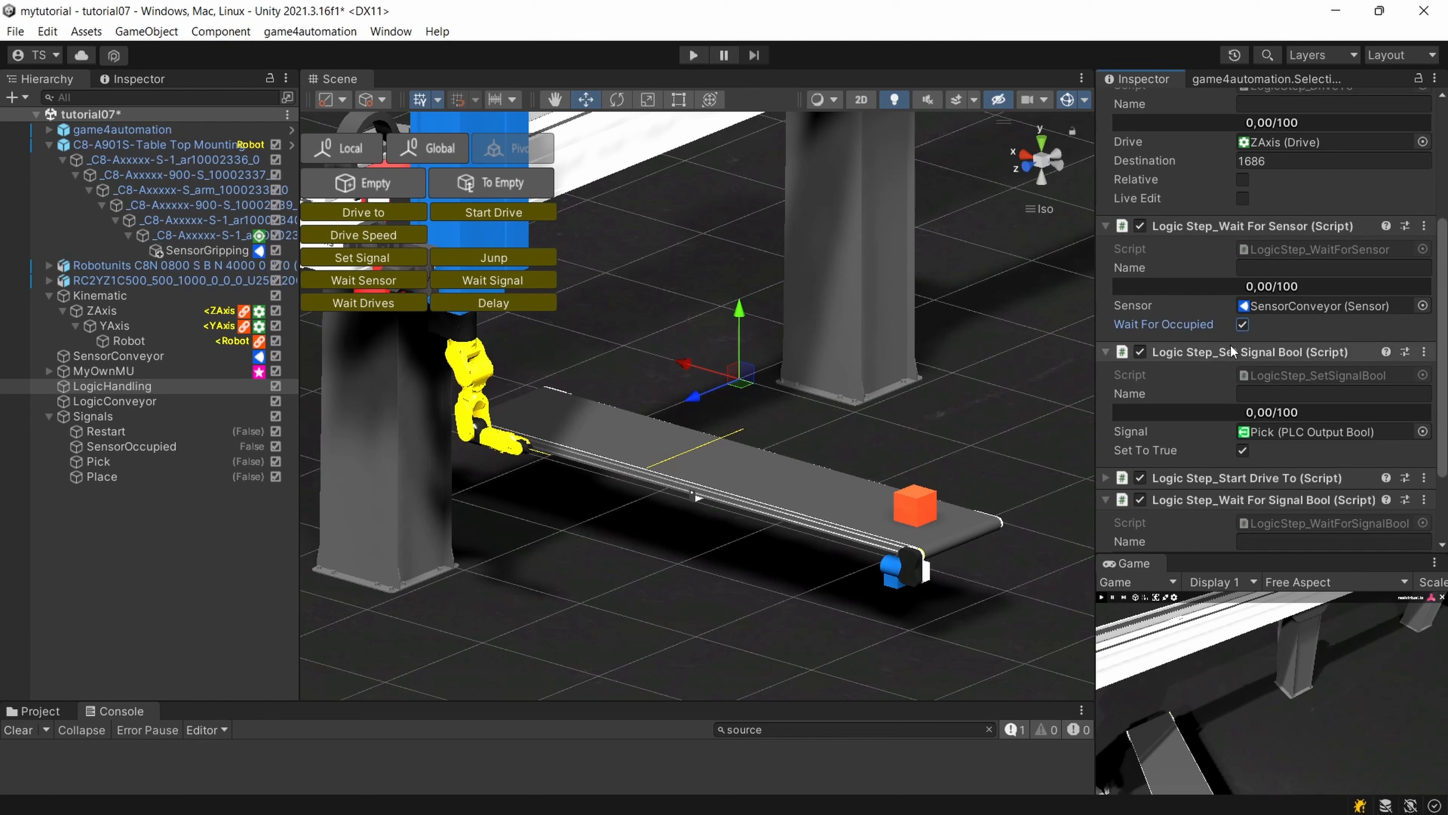
click(704, 58)
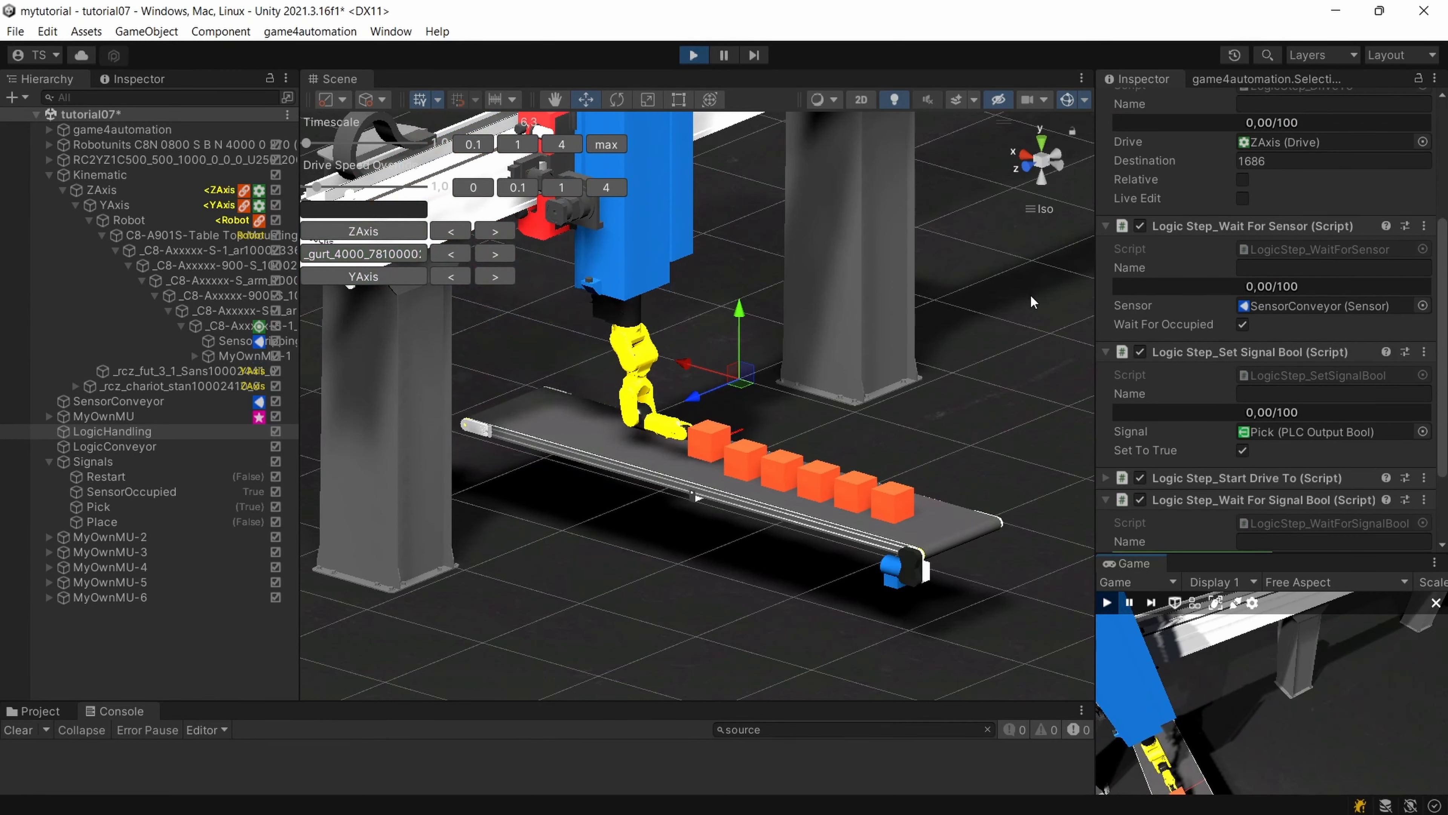
Override the Pick signal to False and the Place signal to True in the running simulation to release the gripped part.
alt+drag(822, 426, 674, 381)
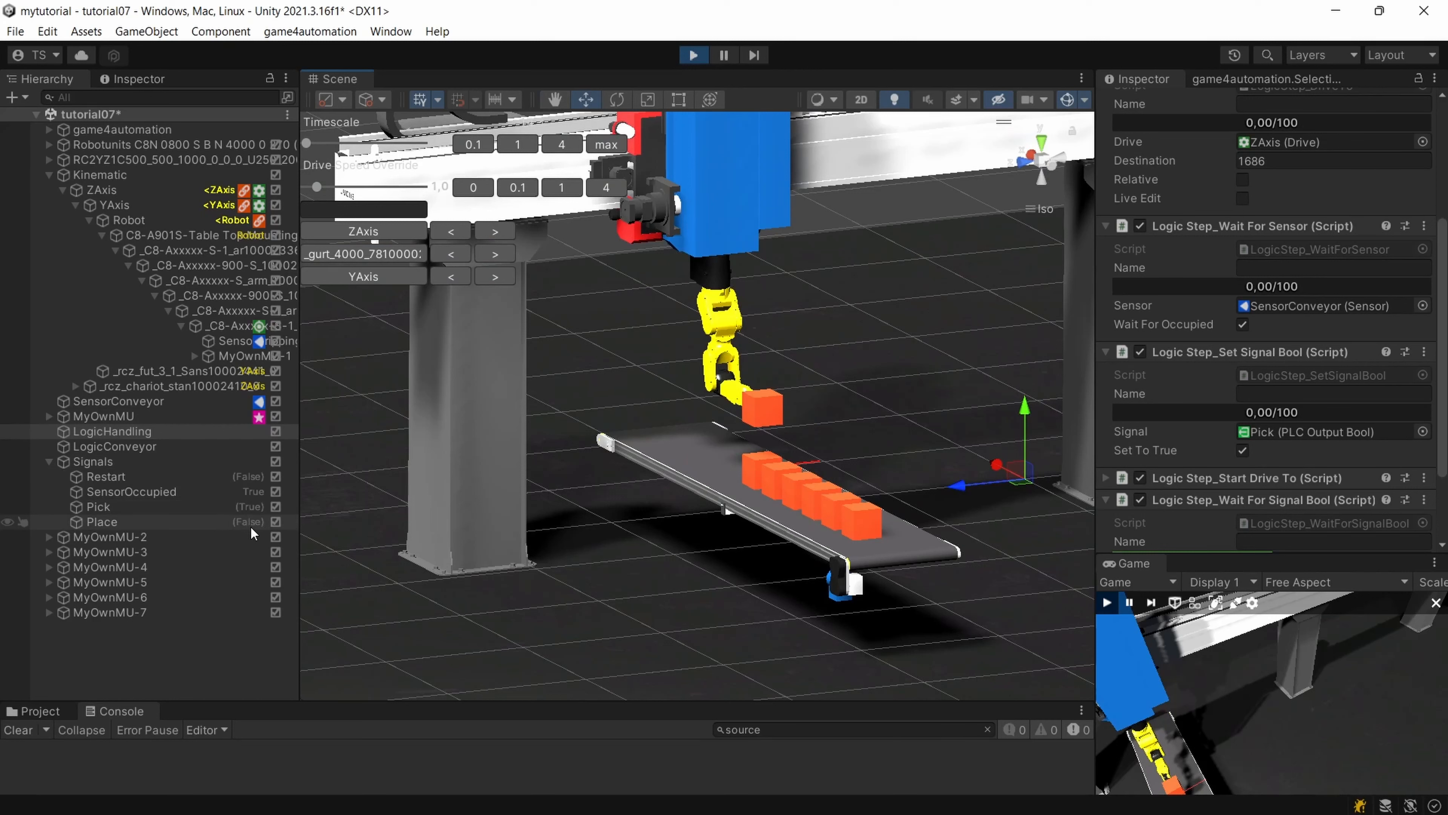
click(247, 506)
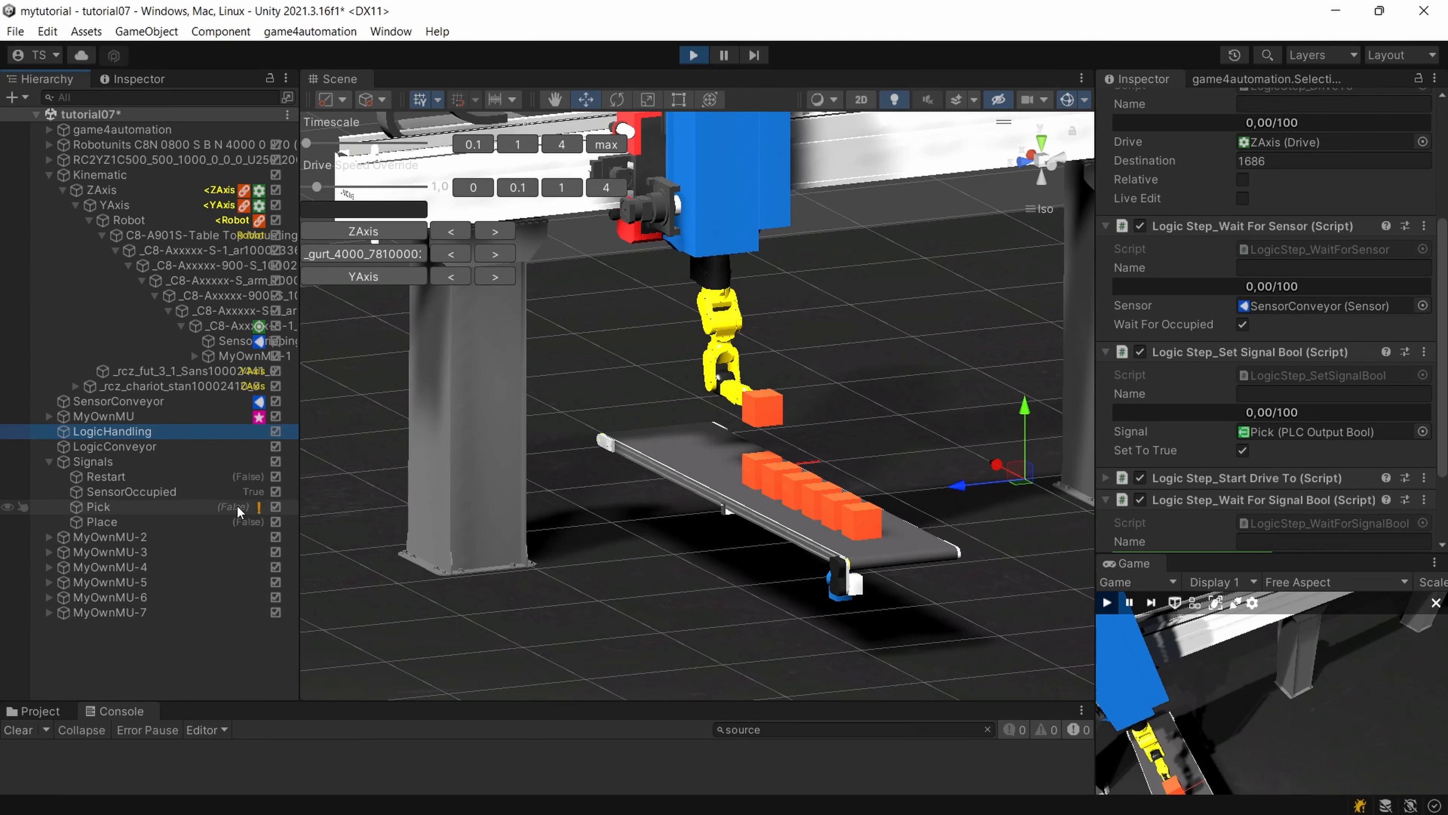
click(247, 524)
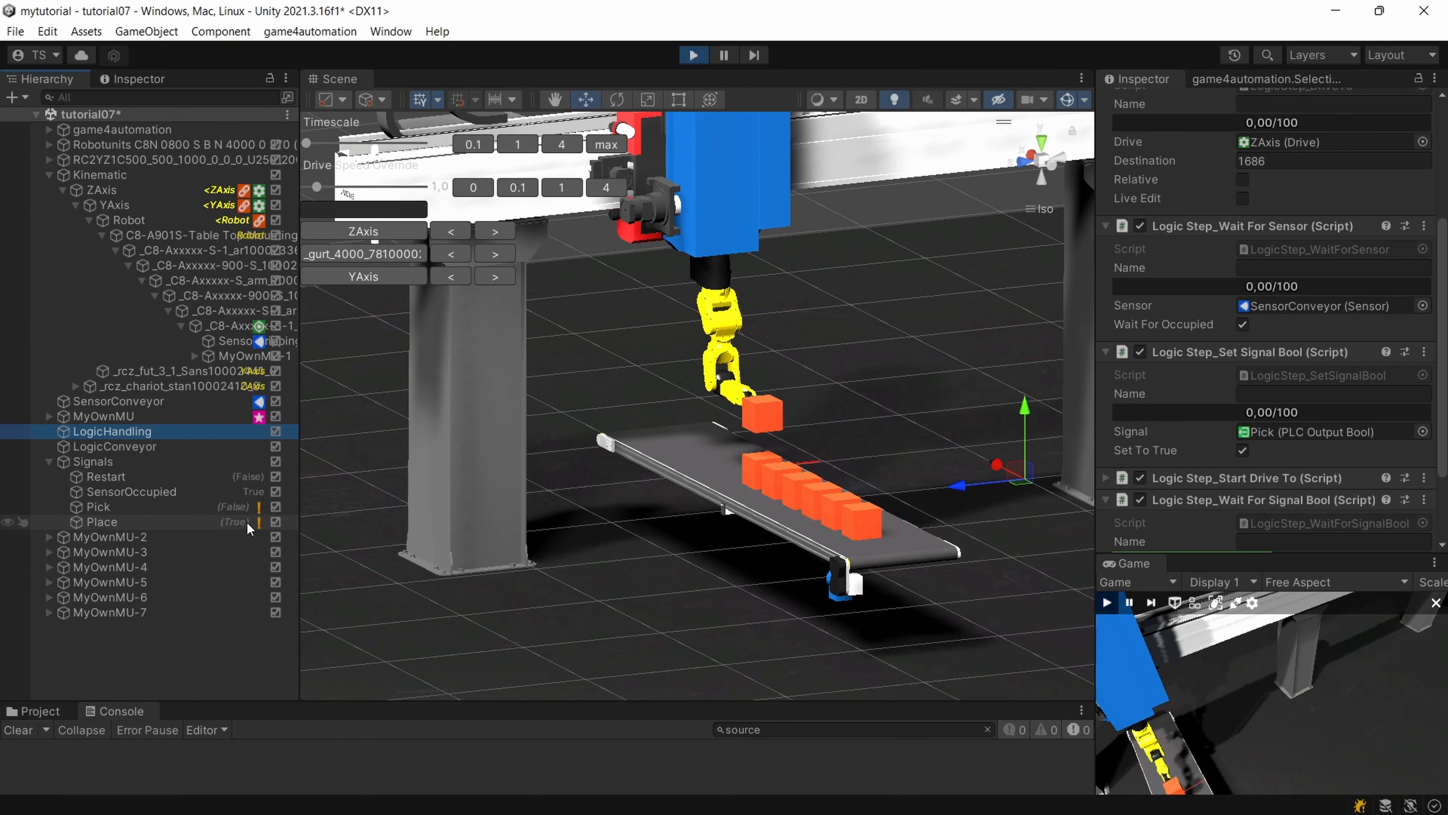
alt+drag(395, 505, 515, 551)
scroll(662, 437, up, 10)
scroll(1272, 343, down, 3)
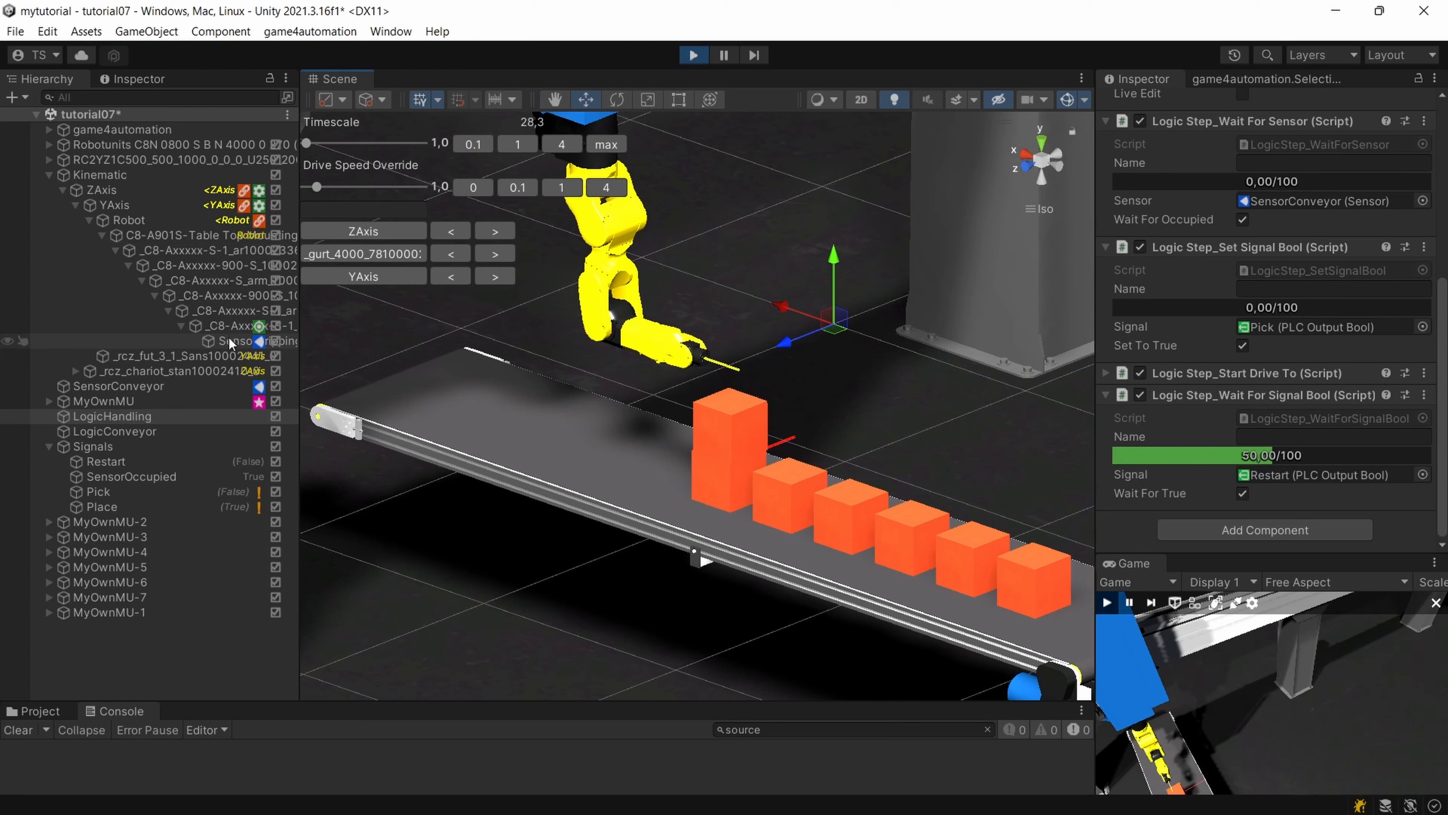
Examine the Grip component on the robot's last link, including its kinematic options, pick and place control, and PLC signal assignments.
click(226, 339)
click(226, 327)
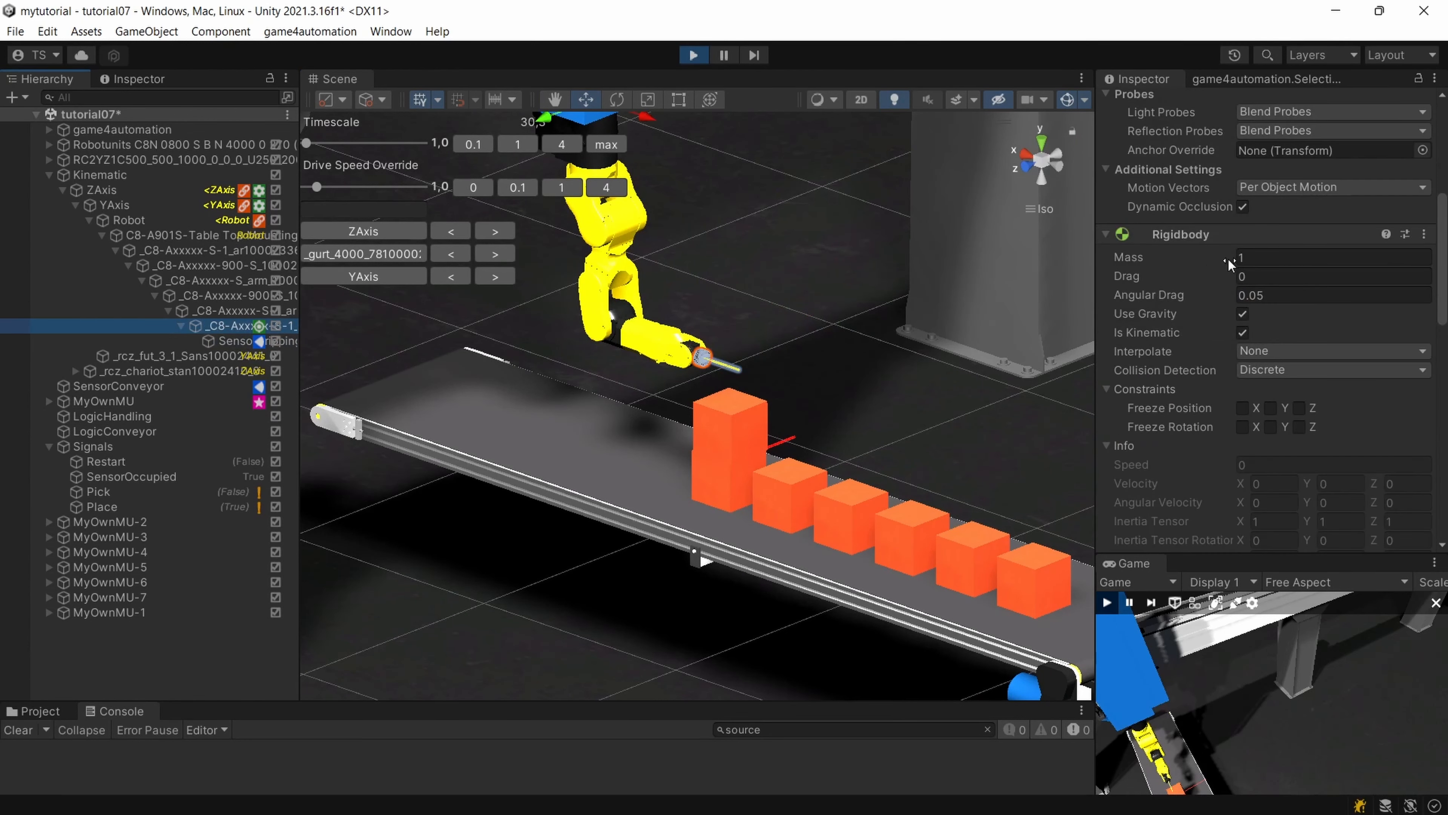
scroll(1229, 263, down, 8)
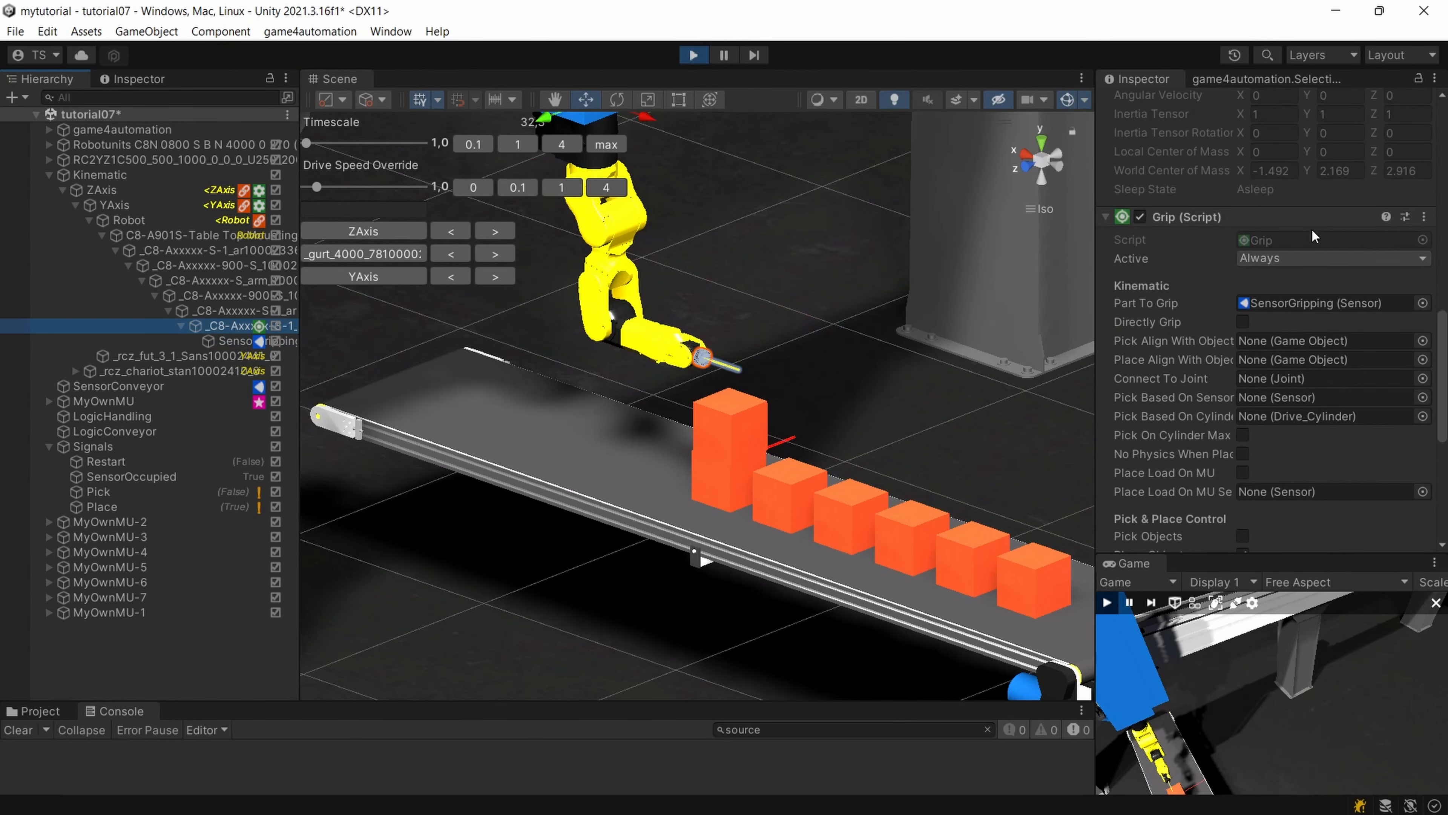
scroll(1314, 237, down, 6)
scroll(1317, 357, up, 3)
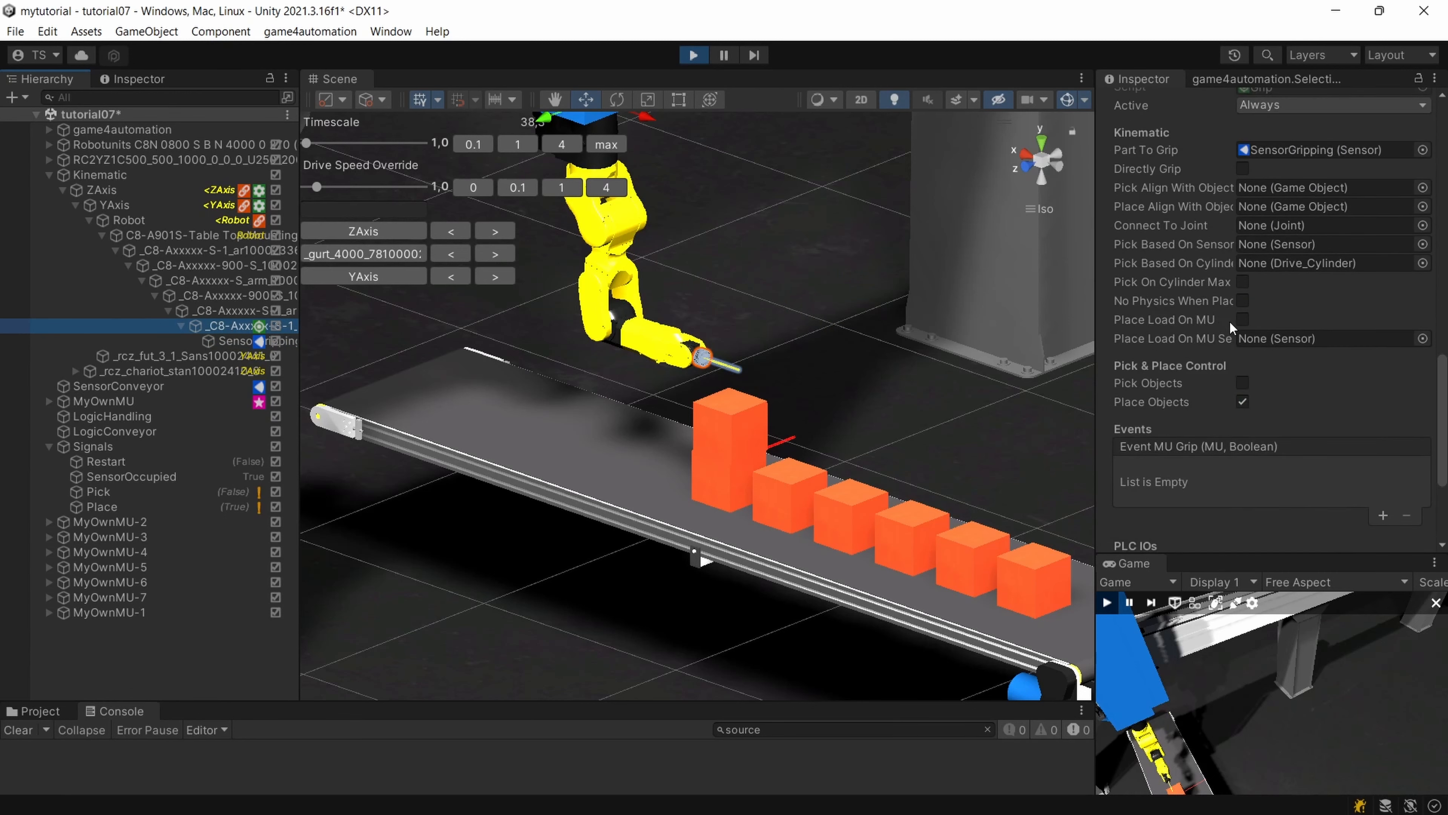
scroll(1281, 367, down, 5)
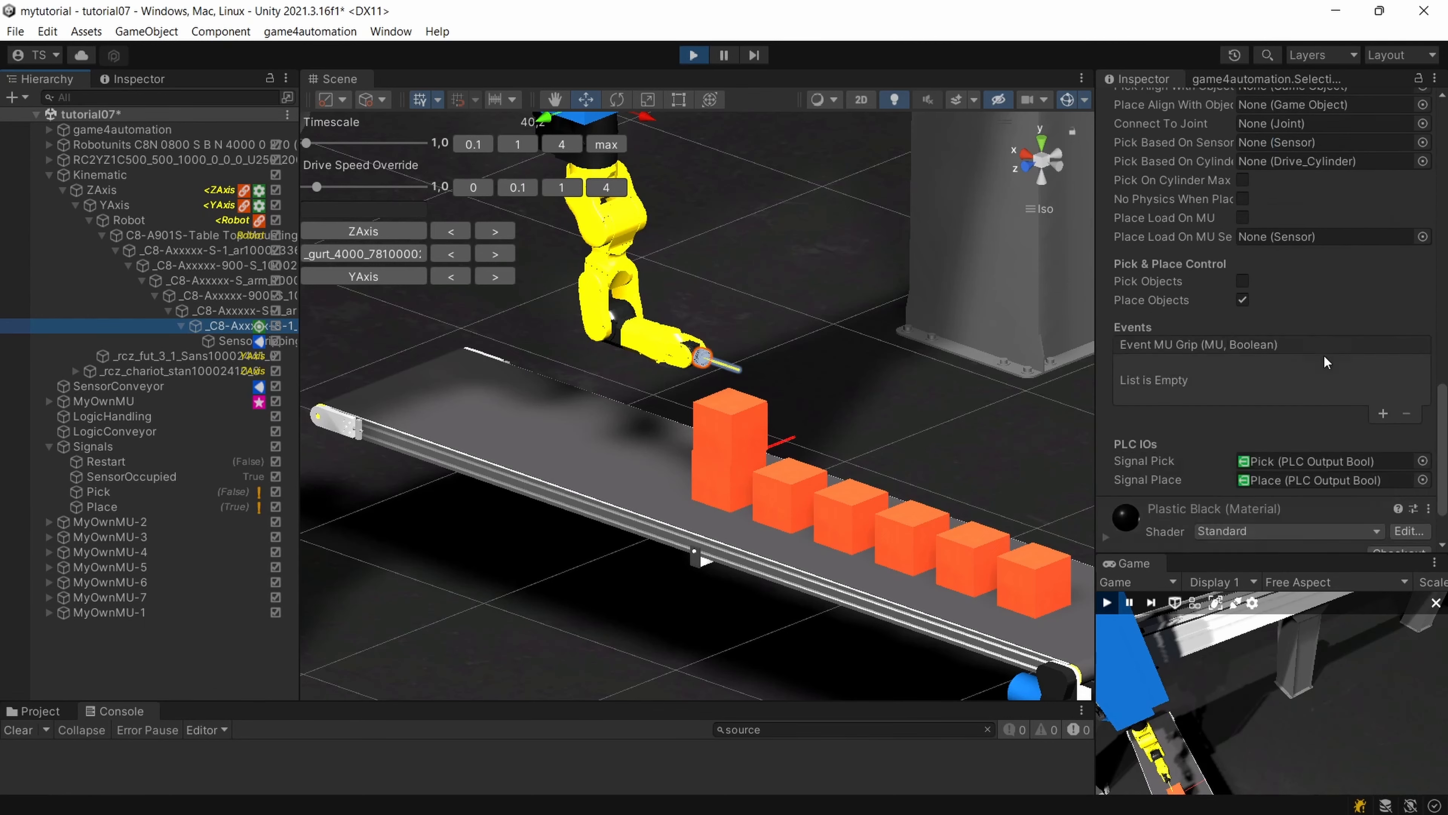
scroll(1236, 239, up, 6)
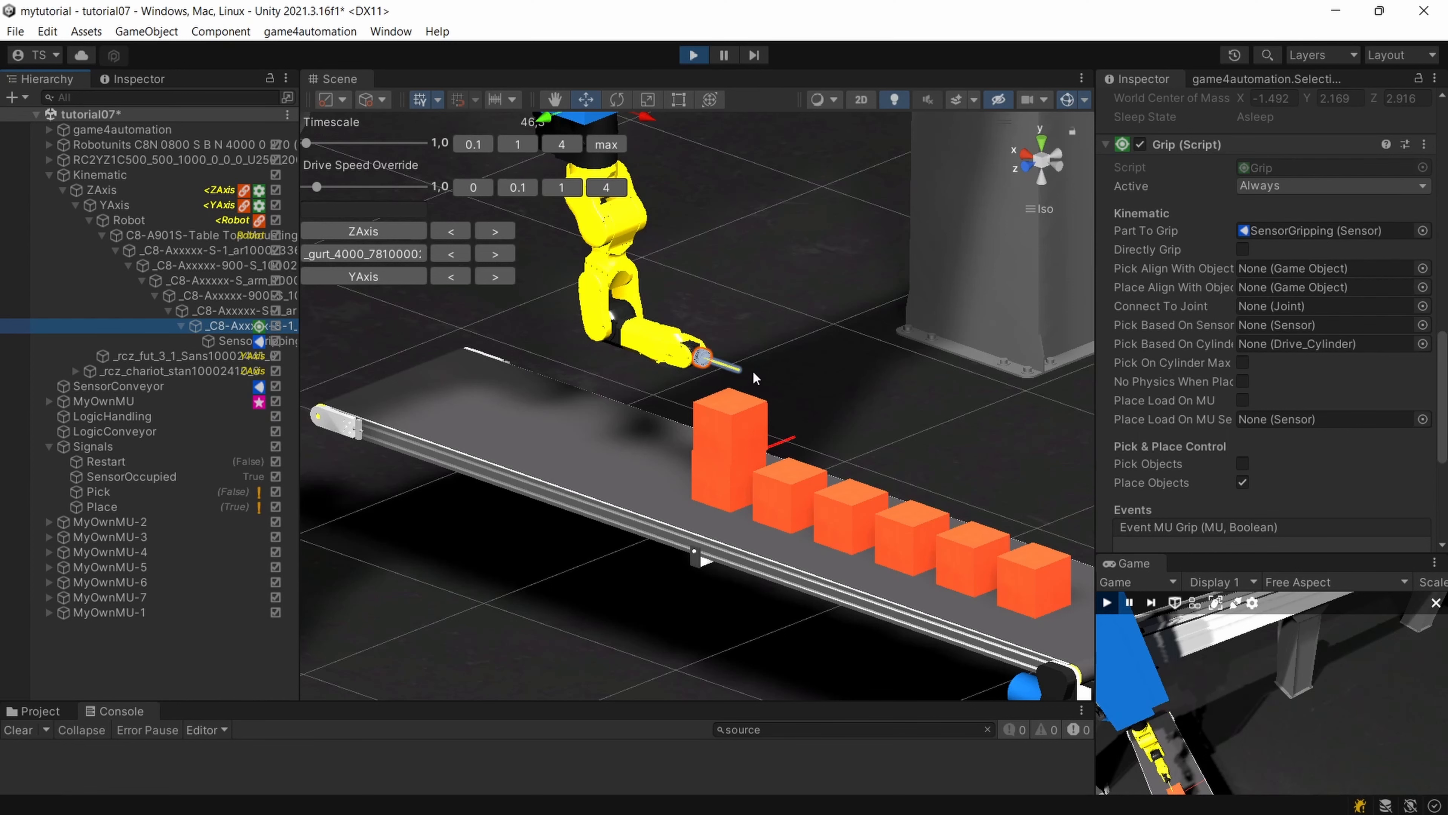
scroll(754, 378, up, 4)
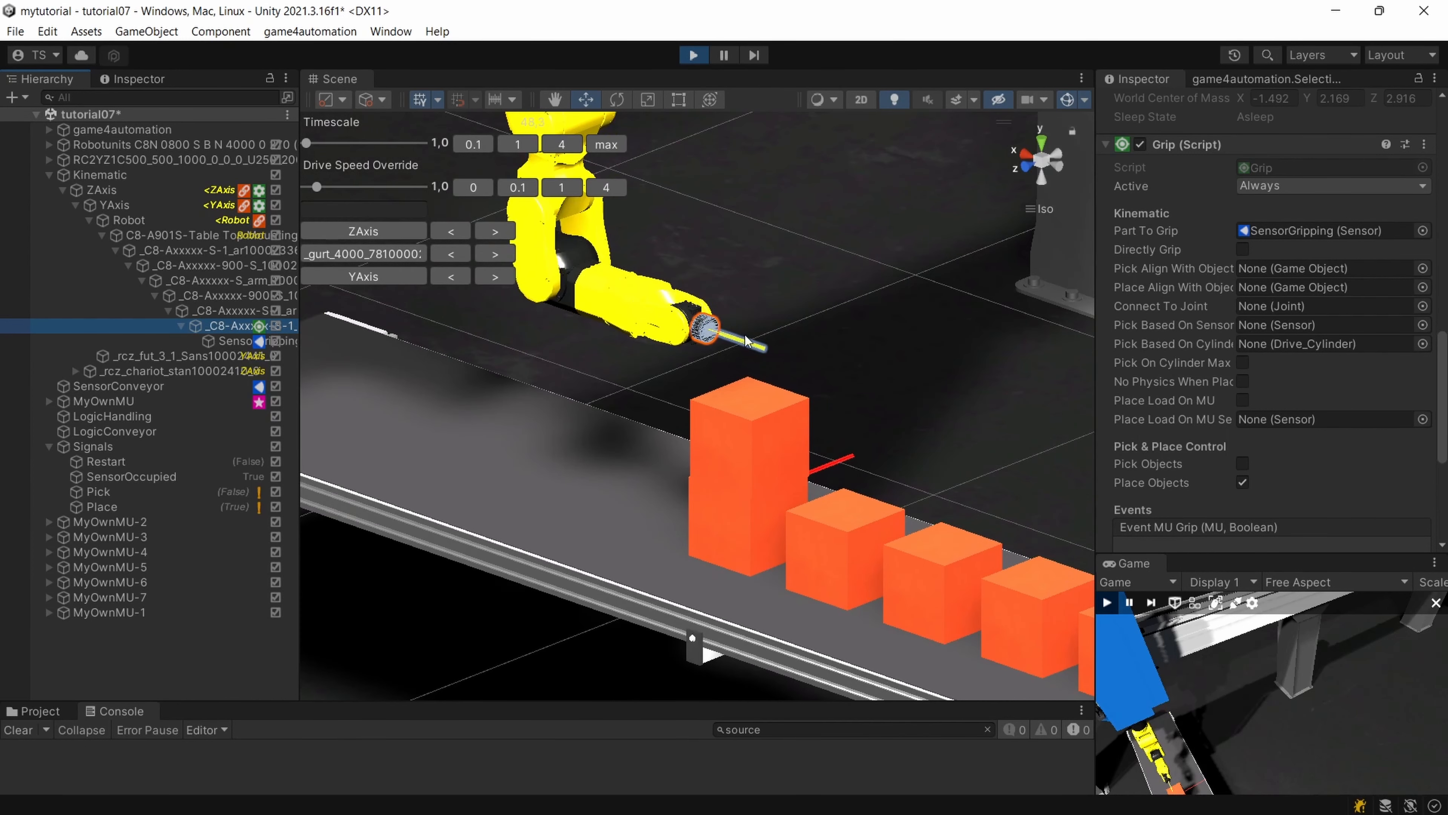
scroll(1272, 466, down, 6)
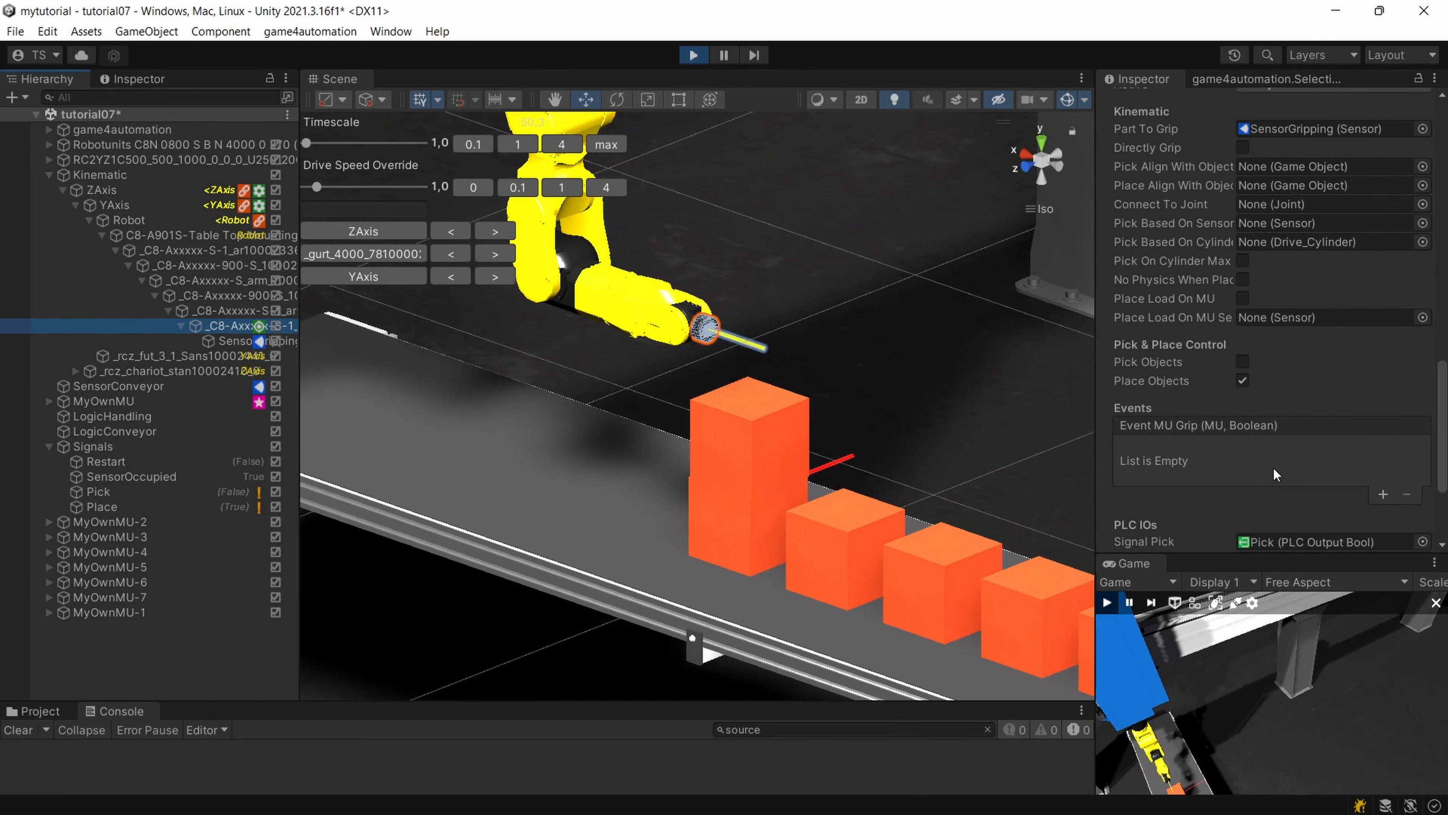
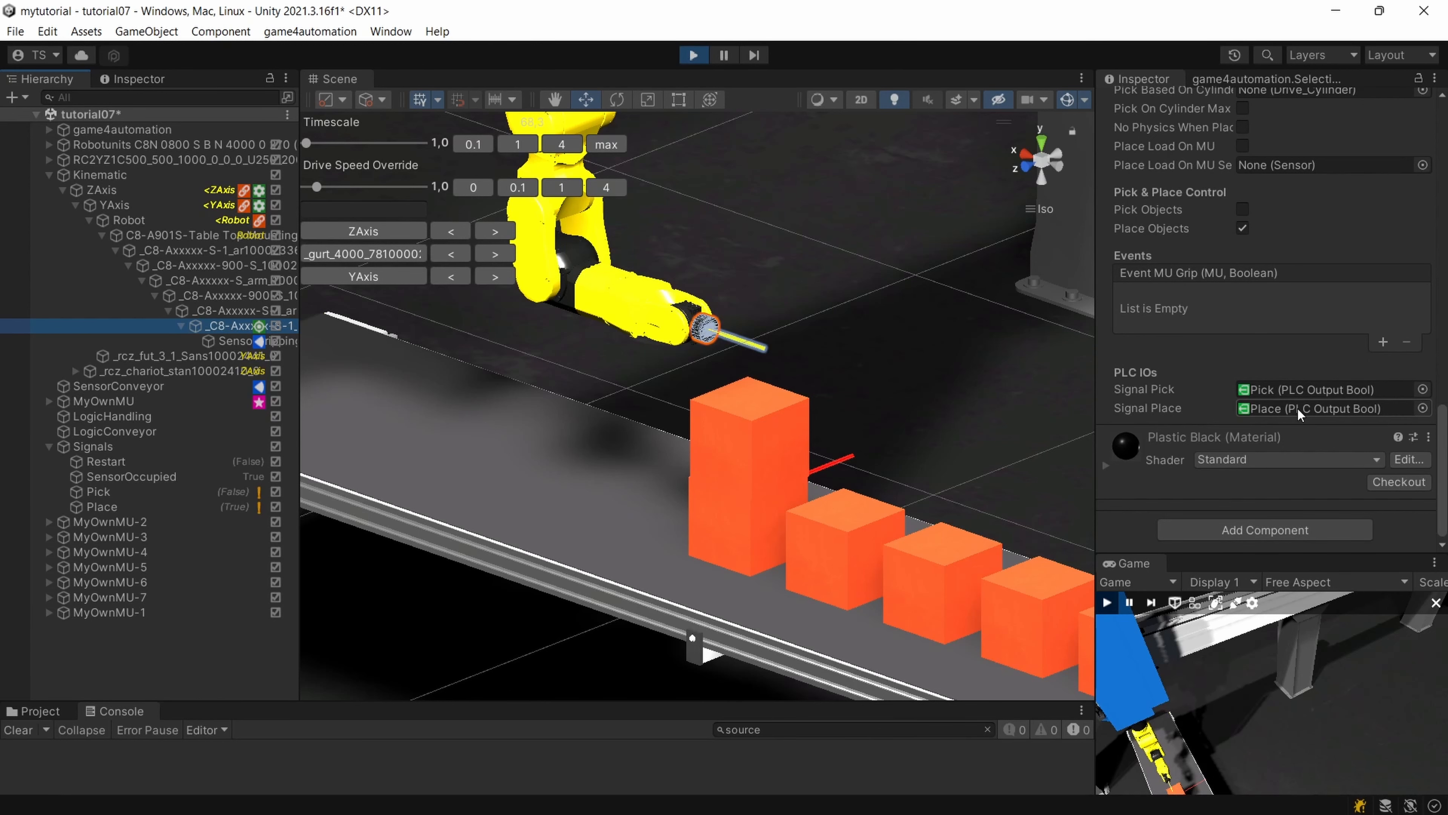
Stop the simulation and expand the last Start Drive To step's settings on LogicHandling.
alt+drag(851, 421, 795, 454)
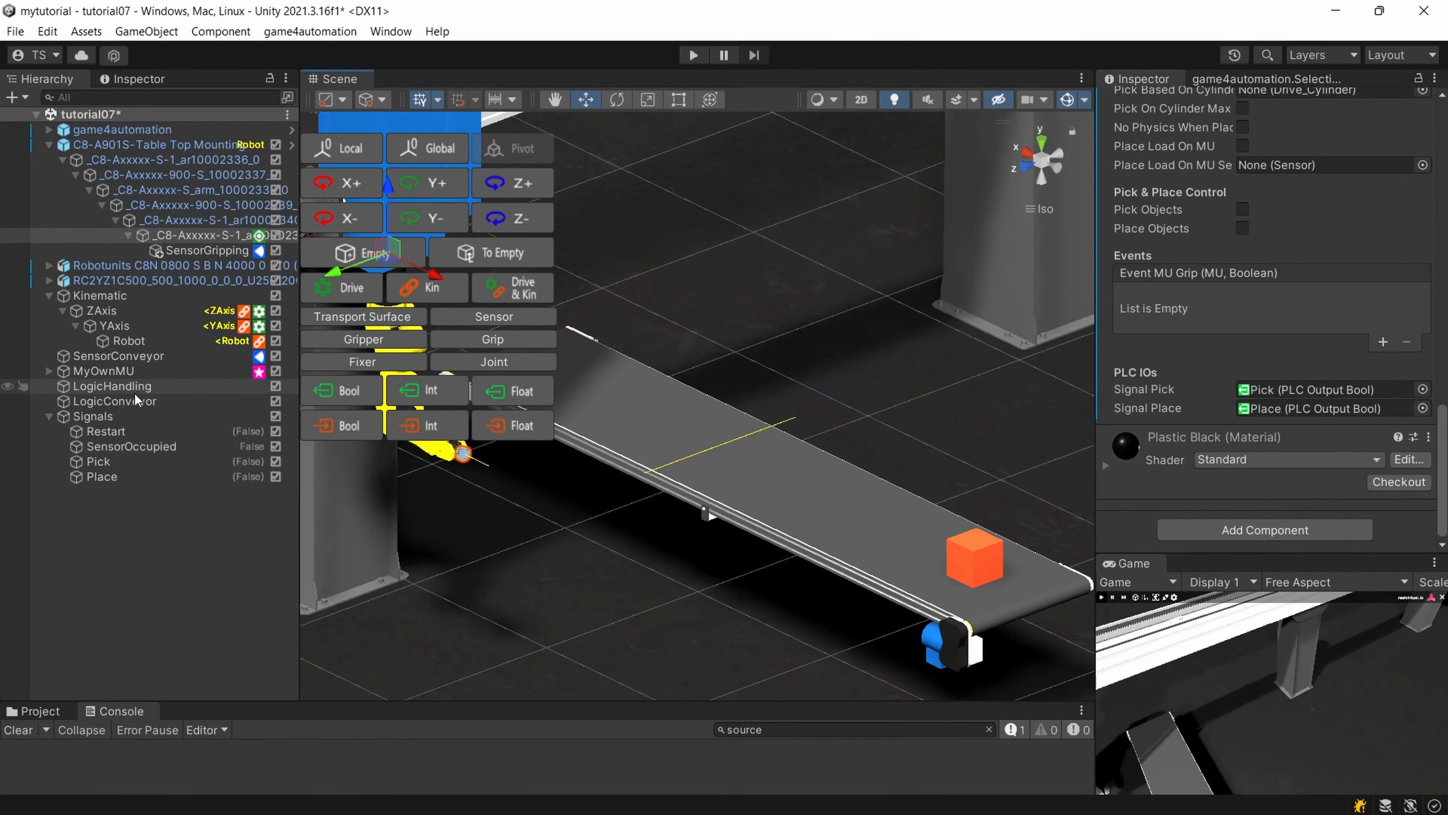
click(131, 394)
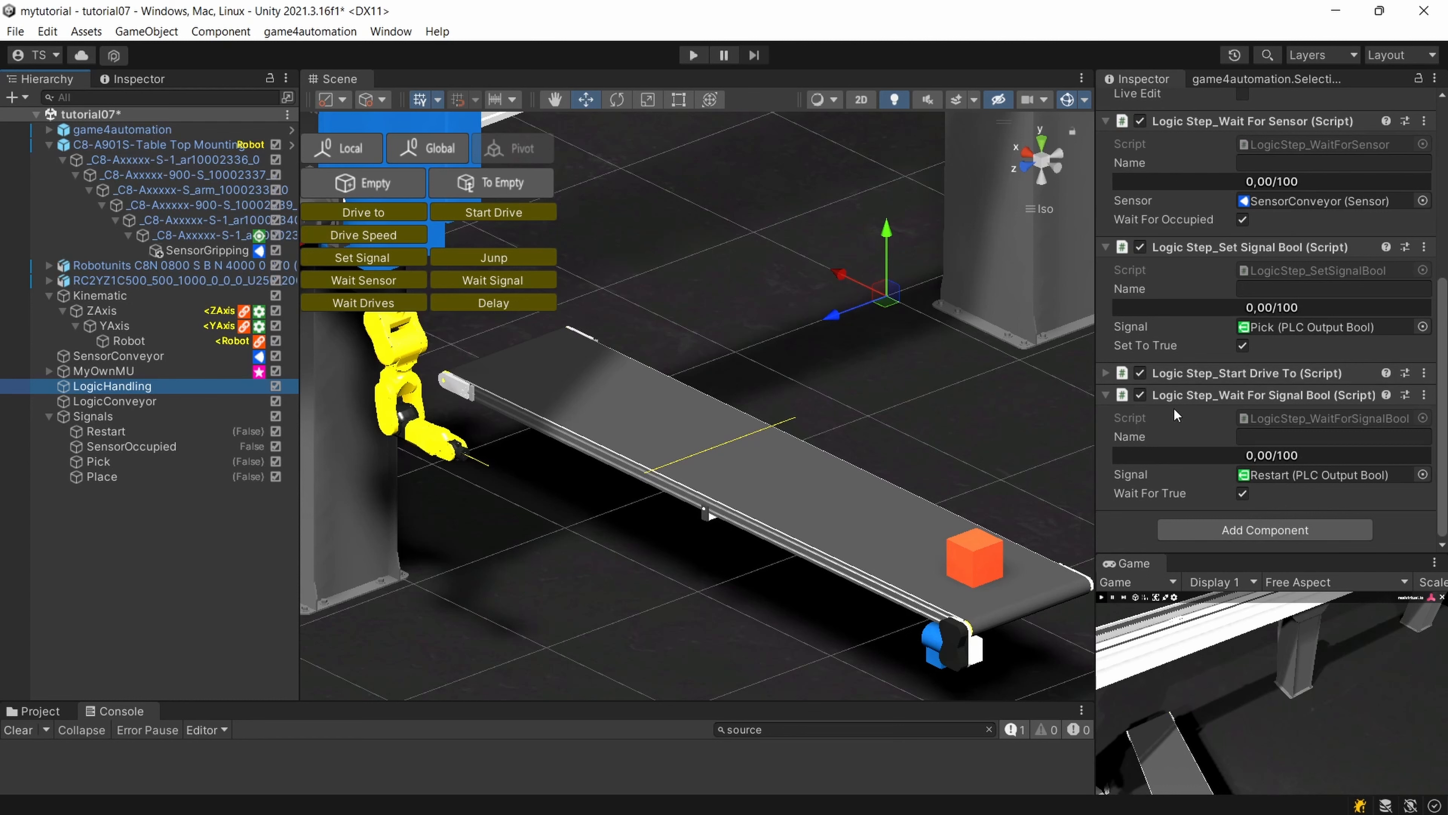
click(1105, 374)
scroll(1187, 372, down, 2)
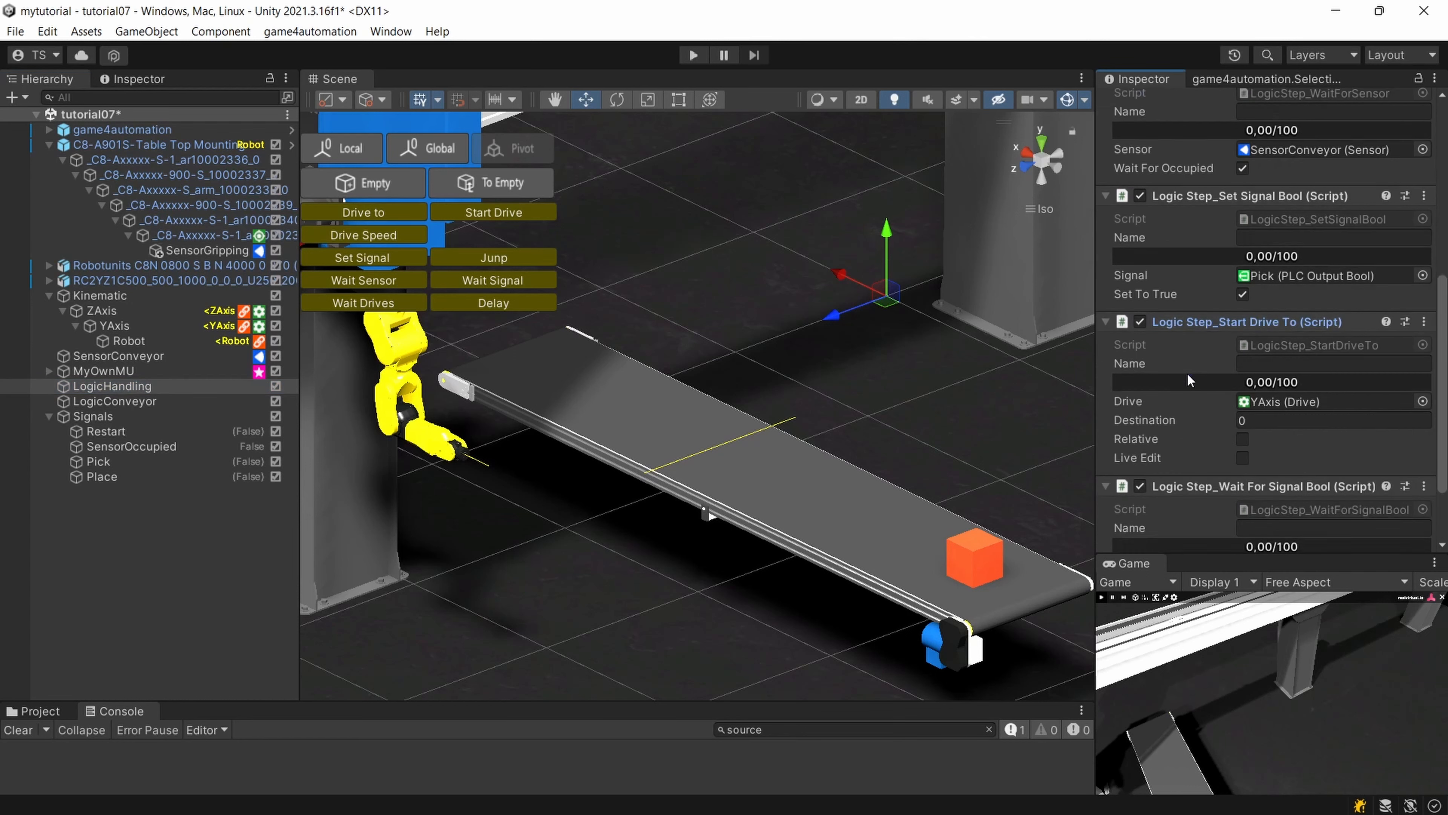
scroll(1188, 381, down, 2)
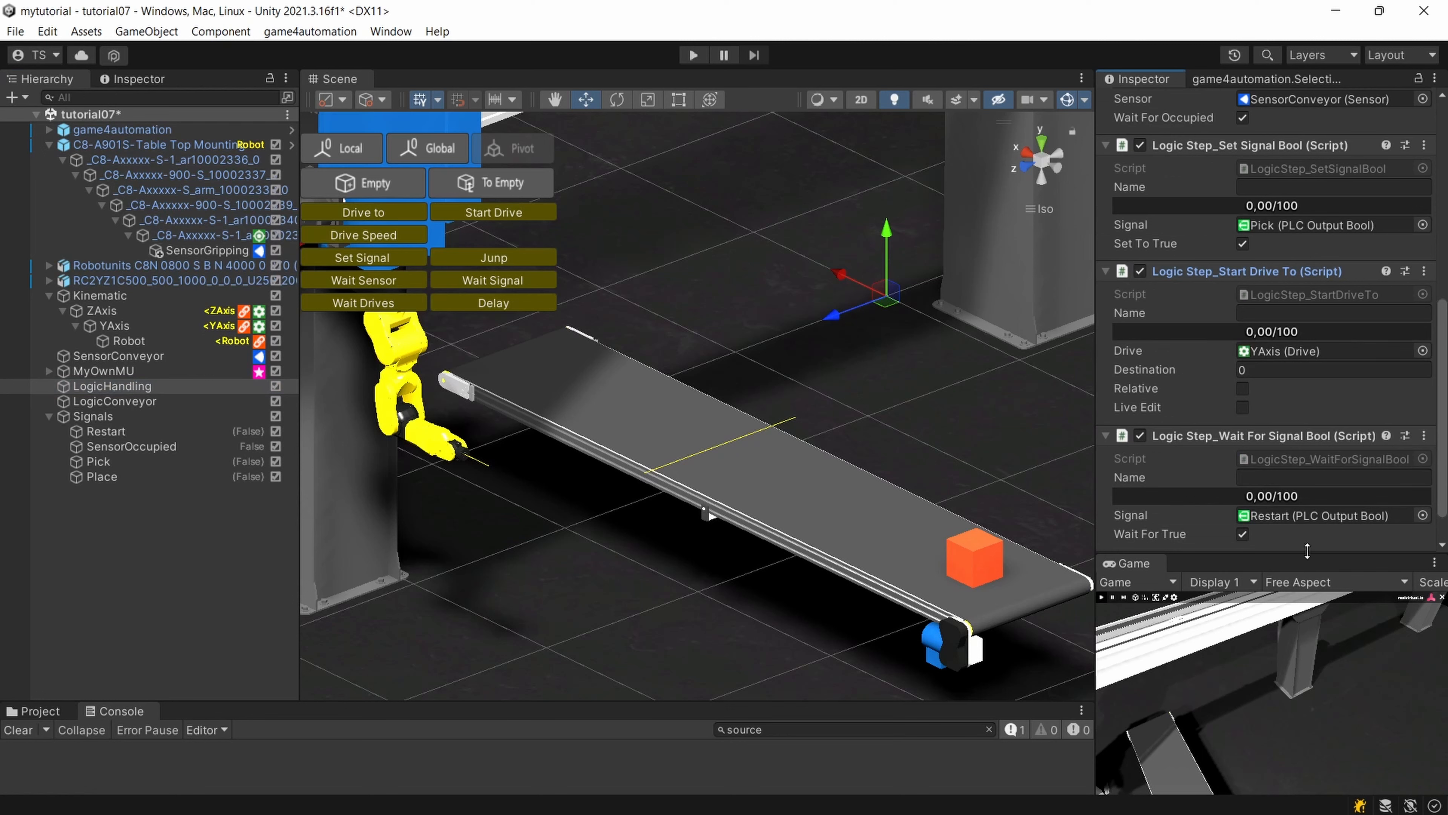
scroll(1259, 507, down, 2)
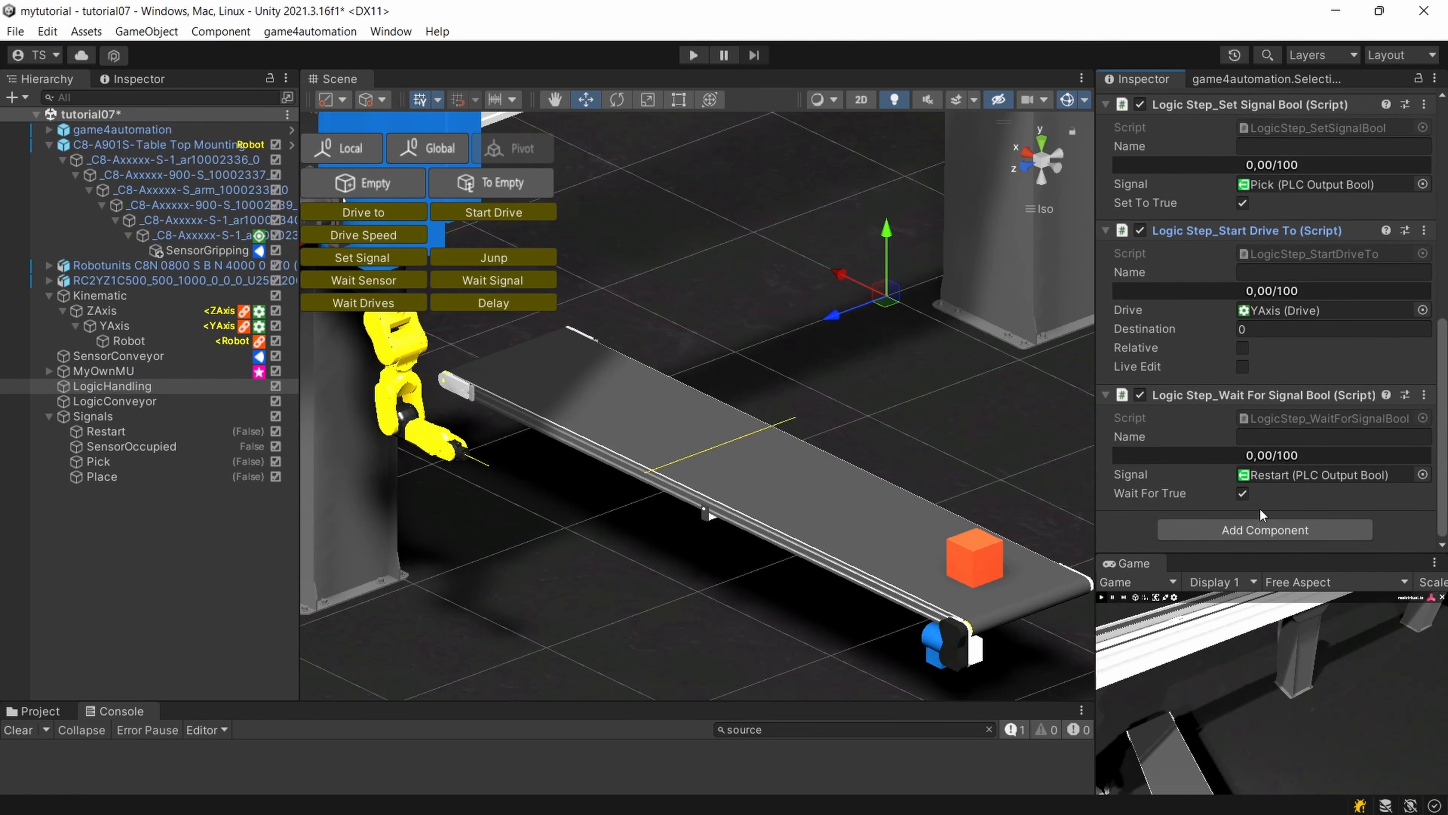
Add a Logic Step_Drive To component to LogicHandling and assign ZAxis as its drive.
click(1263, 529)
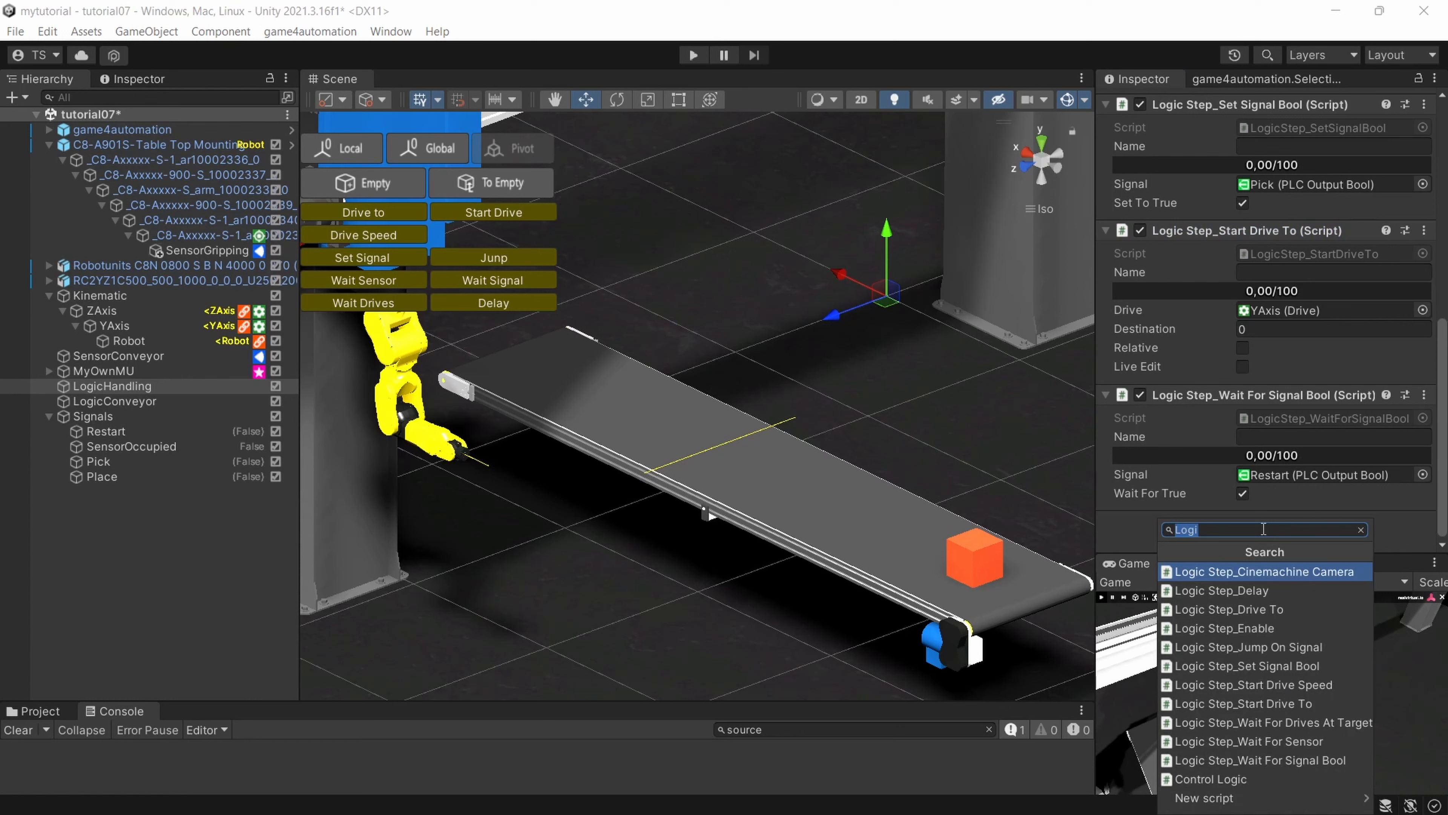
click(1285, 609)
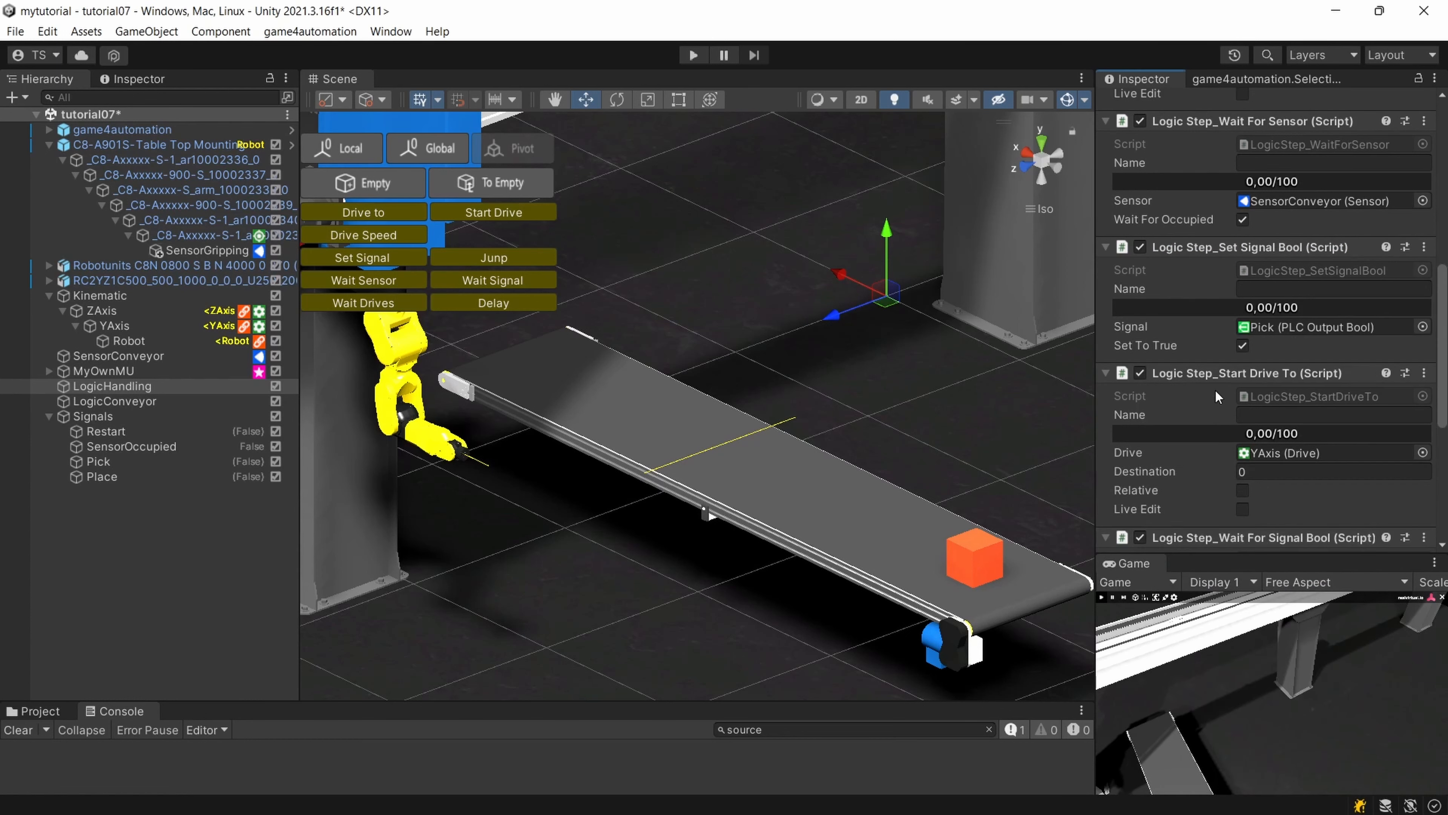
scroll(1274, 421, down, 6)
scroll(1296, 457, down, 2)
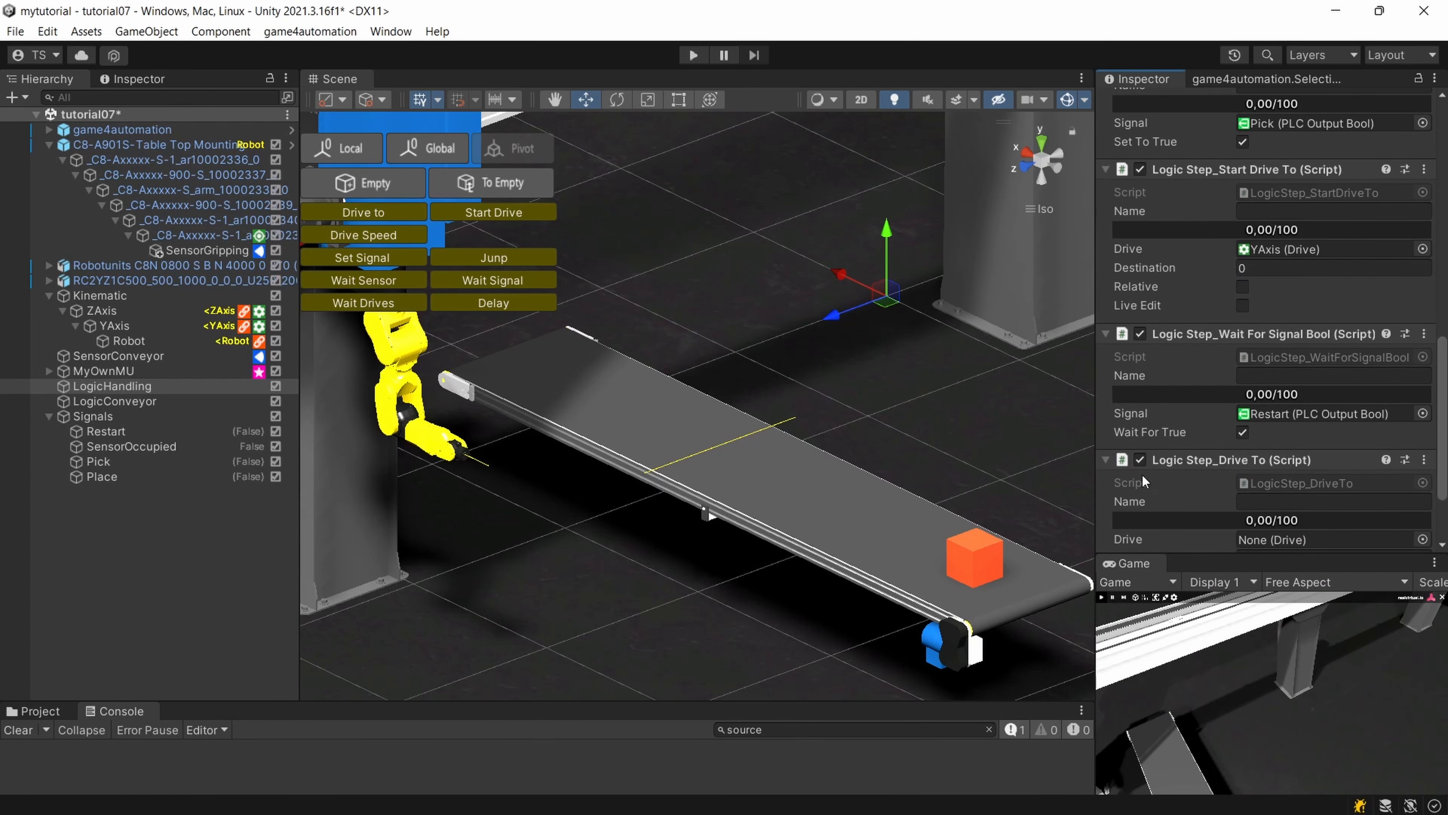
drag(107, 313, 1335, 549)
Set the new ZAxis Drive To step's destination to 3000 and move it above the Wait For Signal Bool step.
mouse_move(1275, 445)
mouse_down()
mouse_move(1277, 412)
mouse_move(1283, 445)
mouse_up()
scroll(1280, 406, up, 10)
scroll(1281, 406, up, 8)
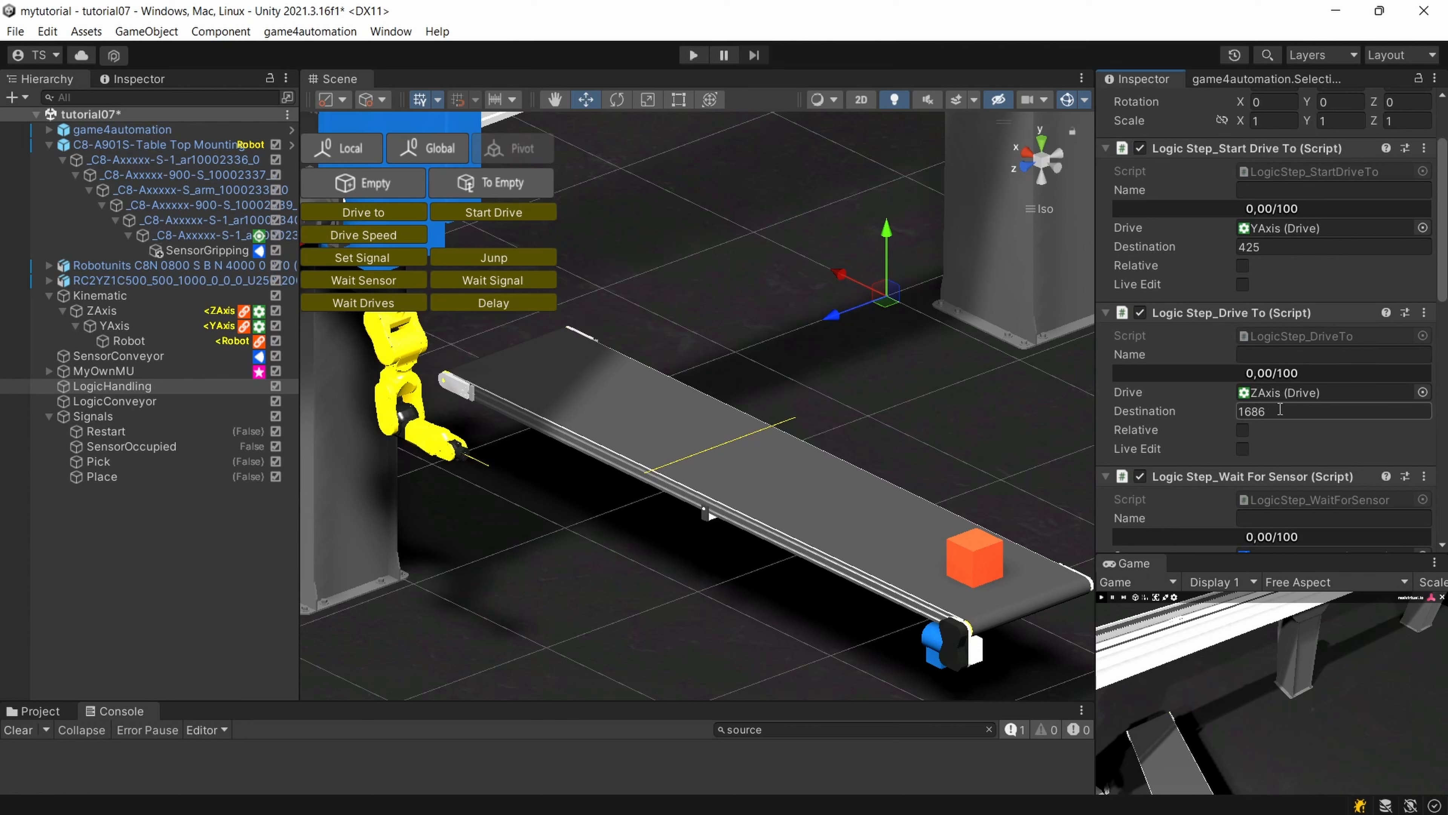
scroll(1281, 409, down, 15)
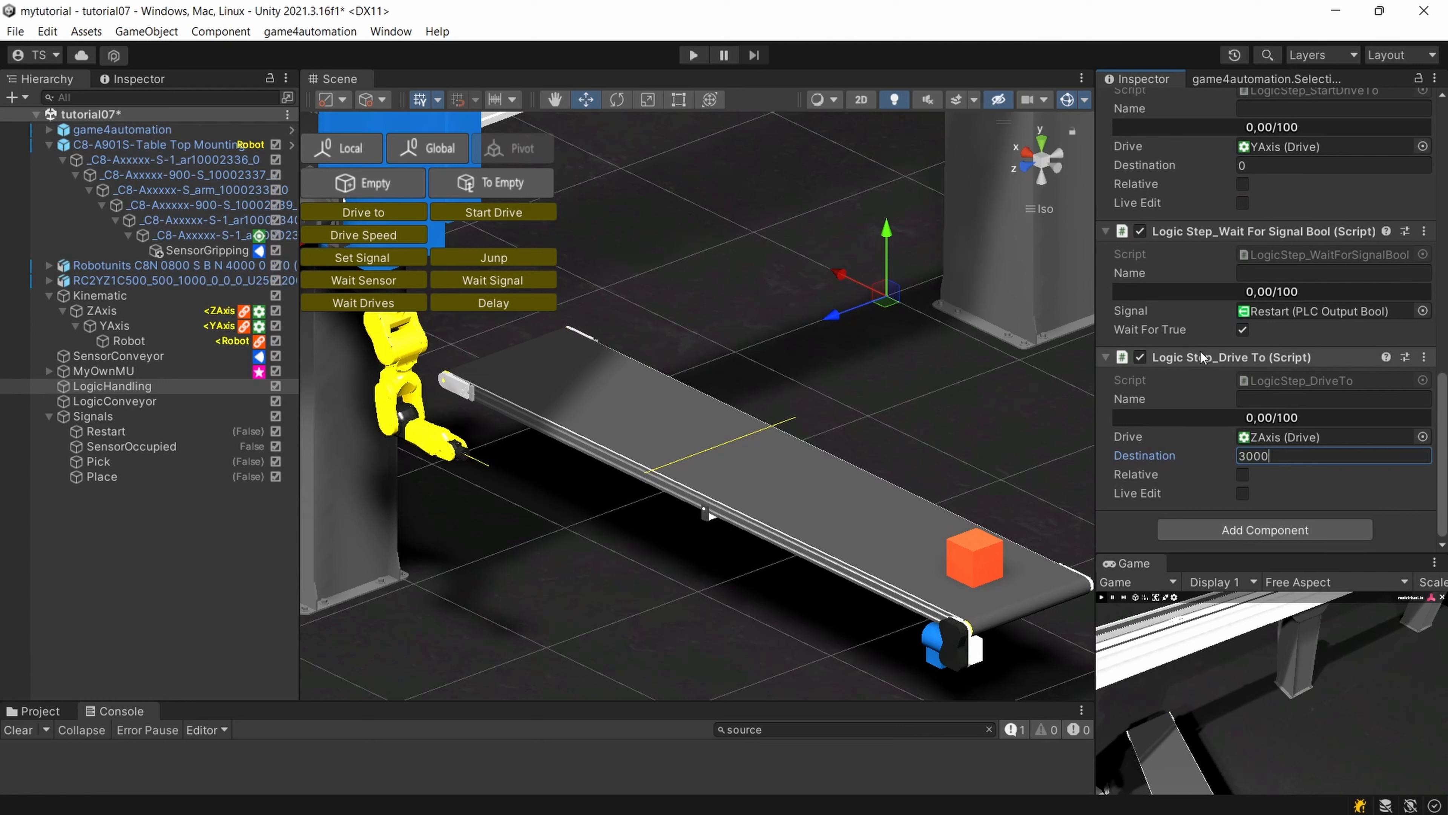
drag(1201, 357, 1229, 215)
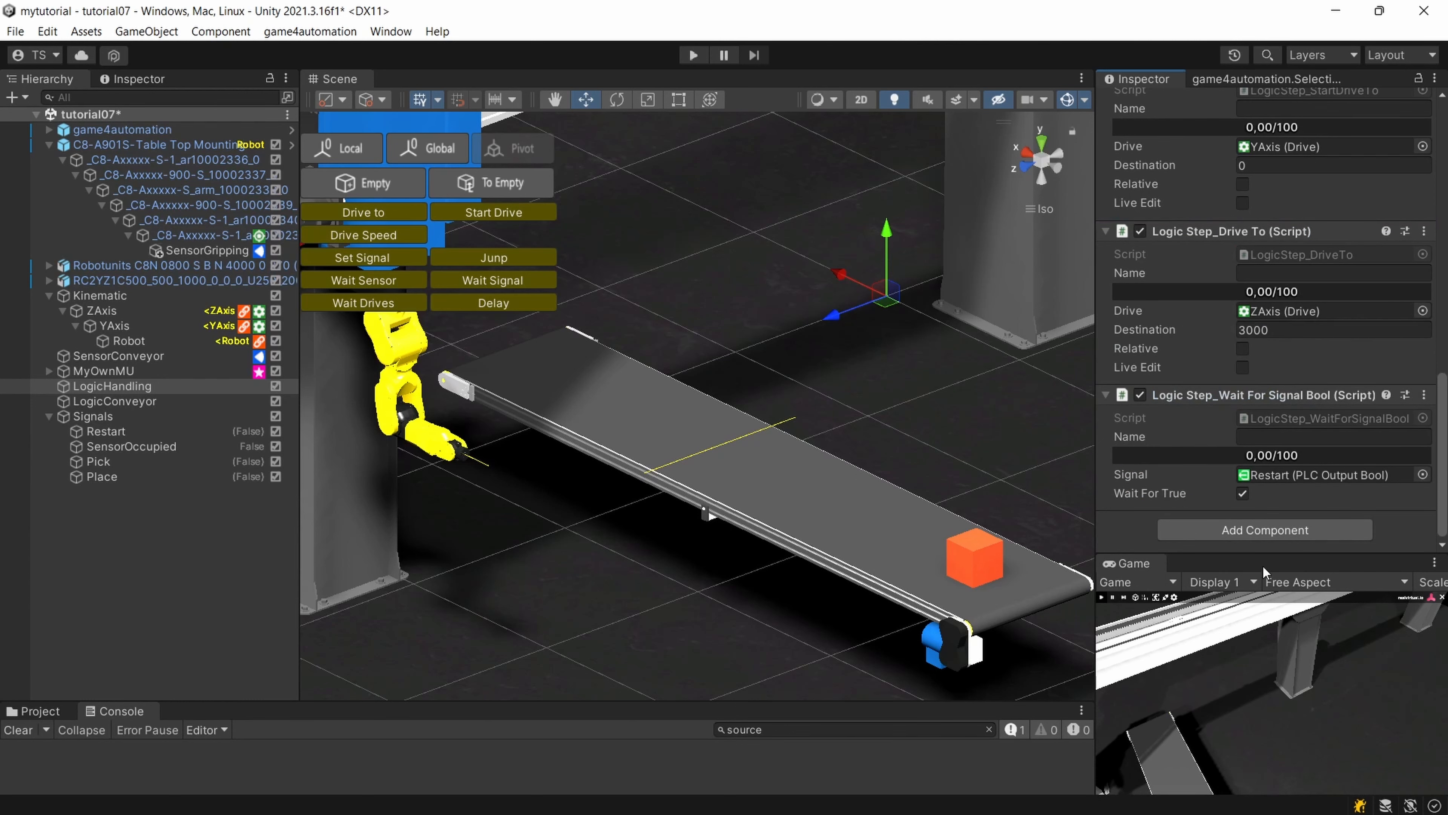
Add a Logic Step_Set Signal Bool component to LogicHandling for the Pick signal, leaving Set To True off.
click(1259, 529)
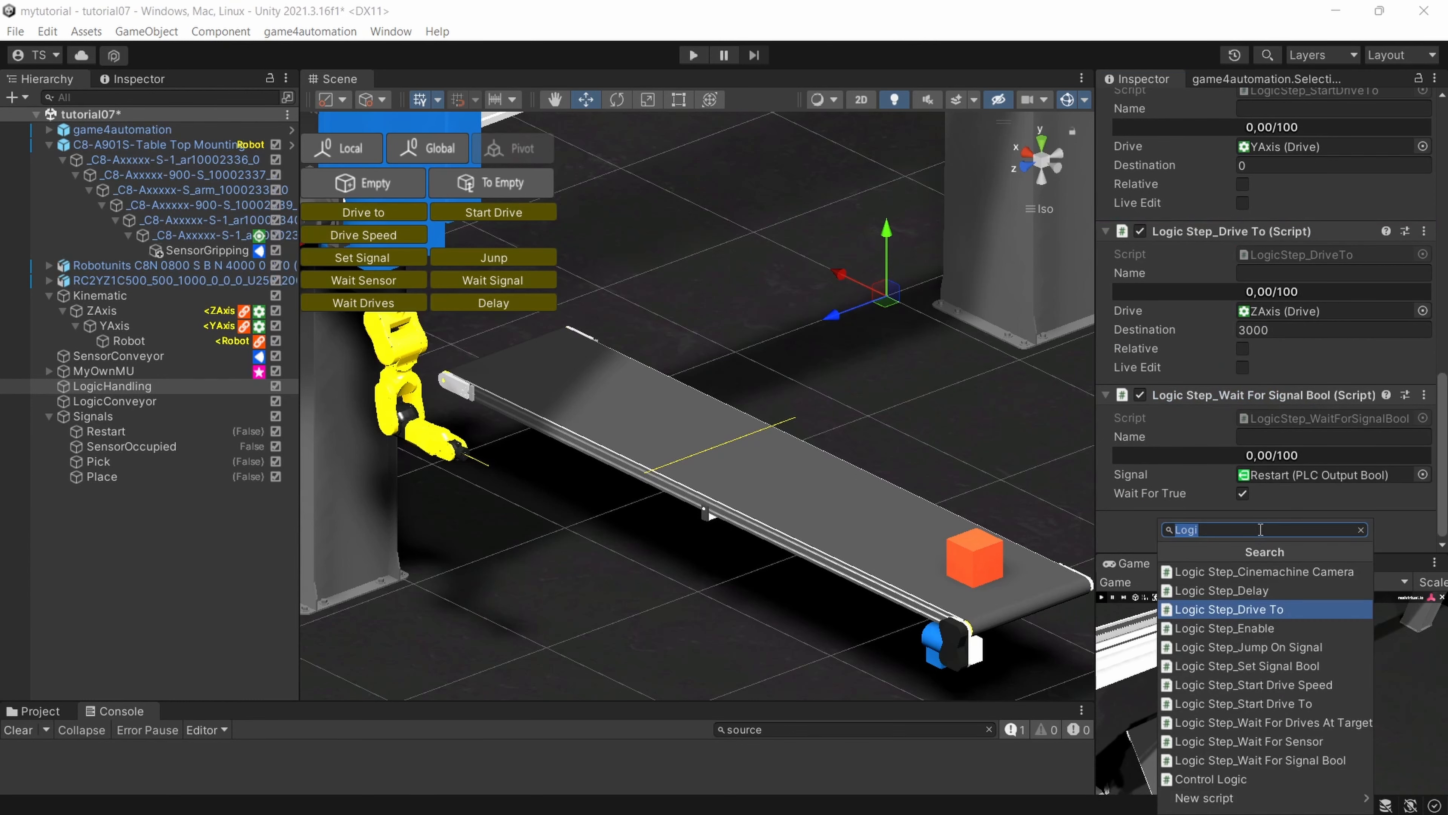
click(1275, 666)
scroll(1246, 438, down, 3)
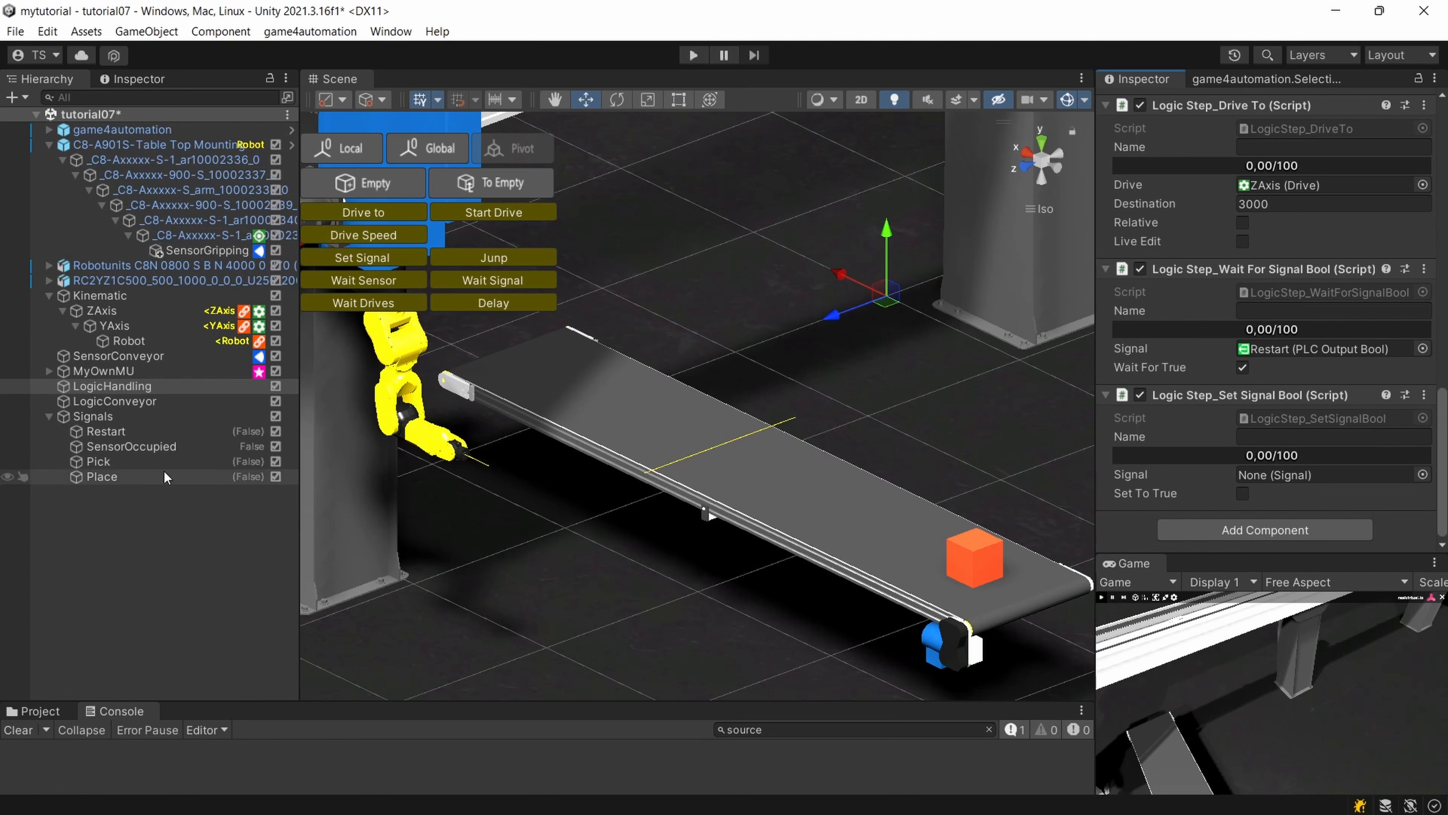
drag(108, 461, 1329, 479)
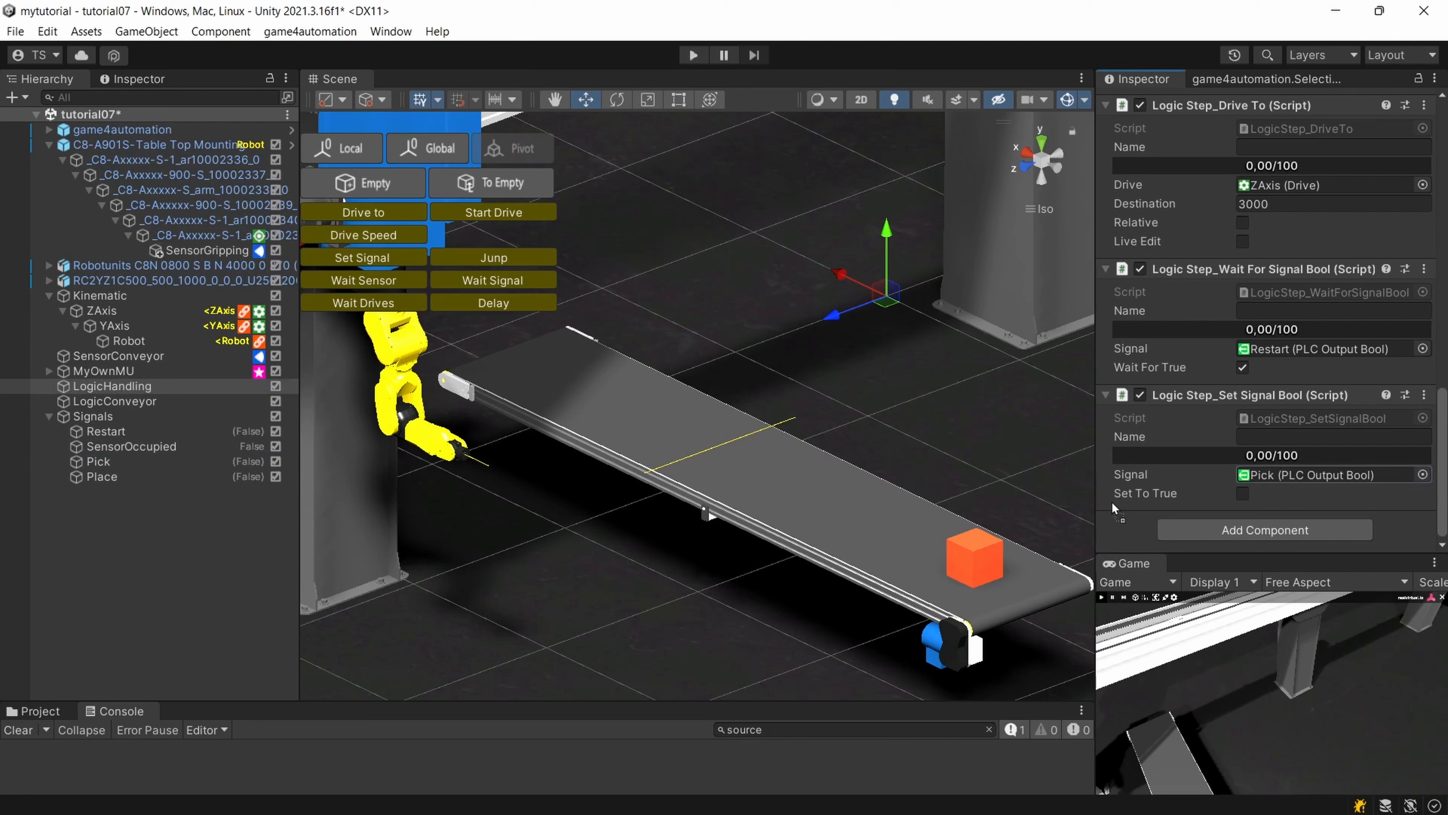
Add another Set Signal Bool step to LogicHandling for the Place signal and enable its Set To True option.
click(1233, 539)
click(1277, 666)
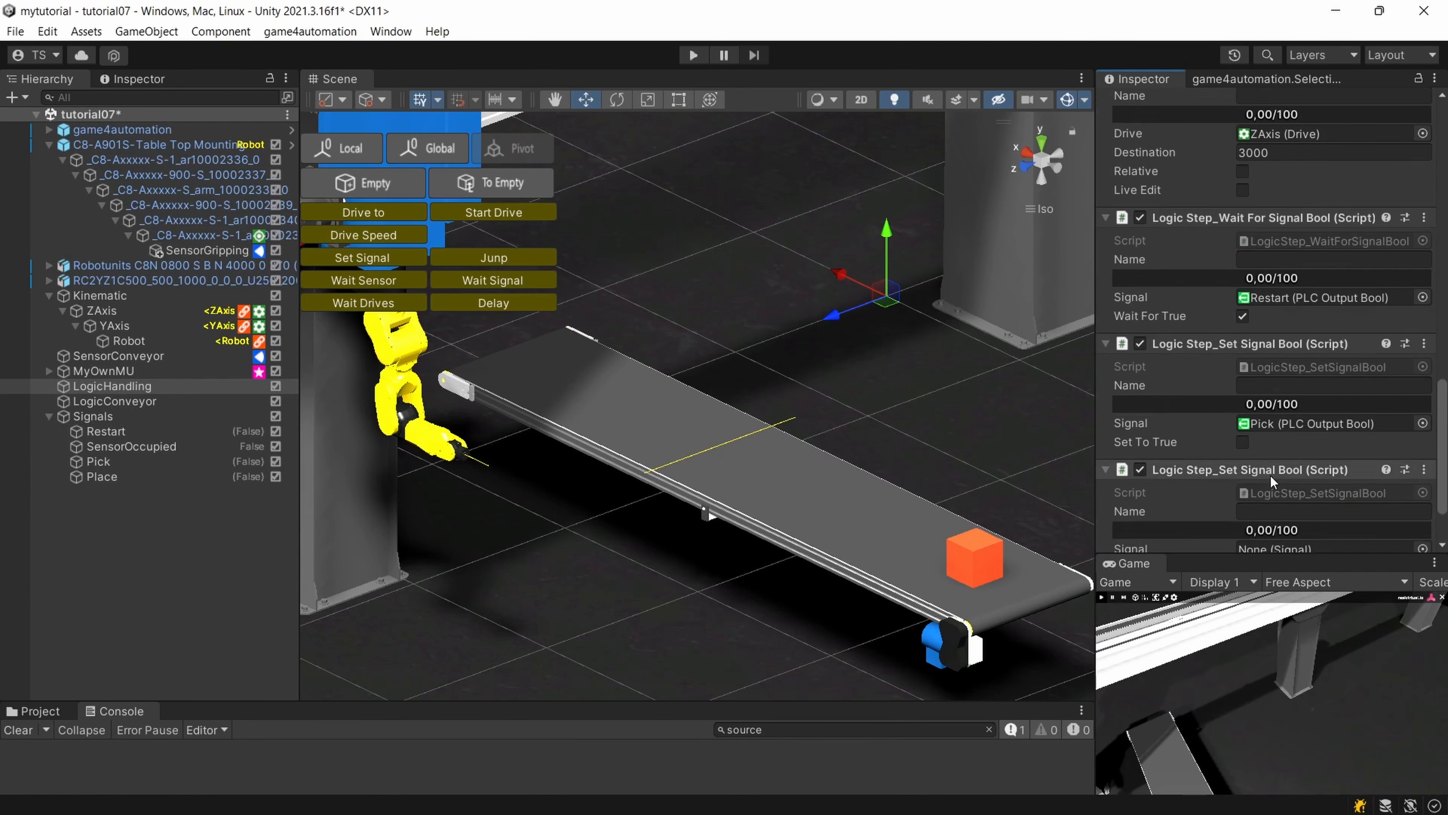
drag(97, 477, 1314, 477)
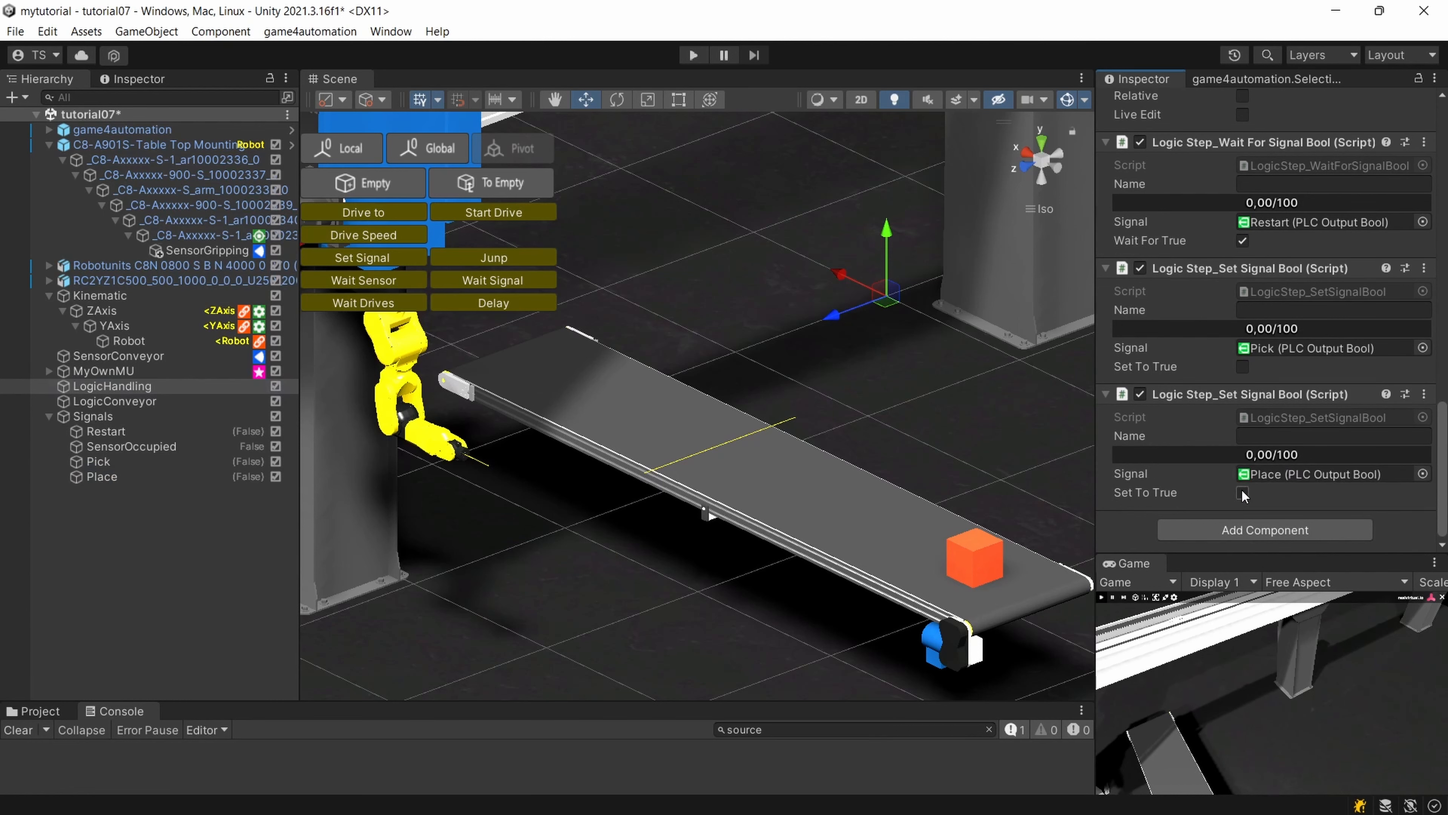
scroll(1269, 402, up, 2)
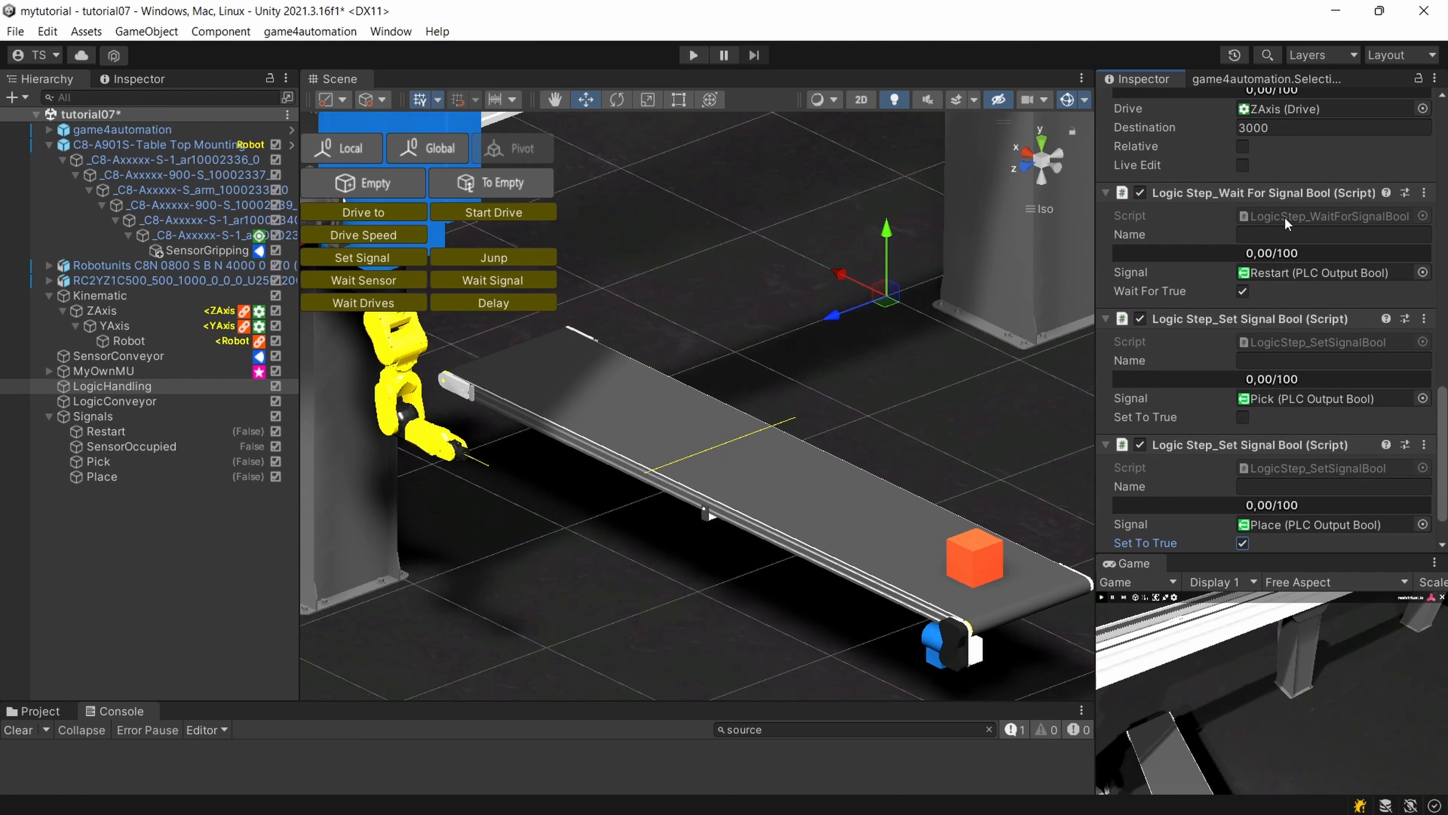
Remove the Wait For Signal Bool step that uses the Restart signal from LogicHandling.
scroll(1310, 324, up, 2)
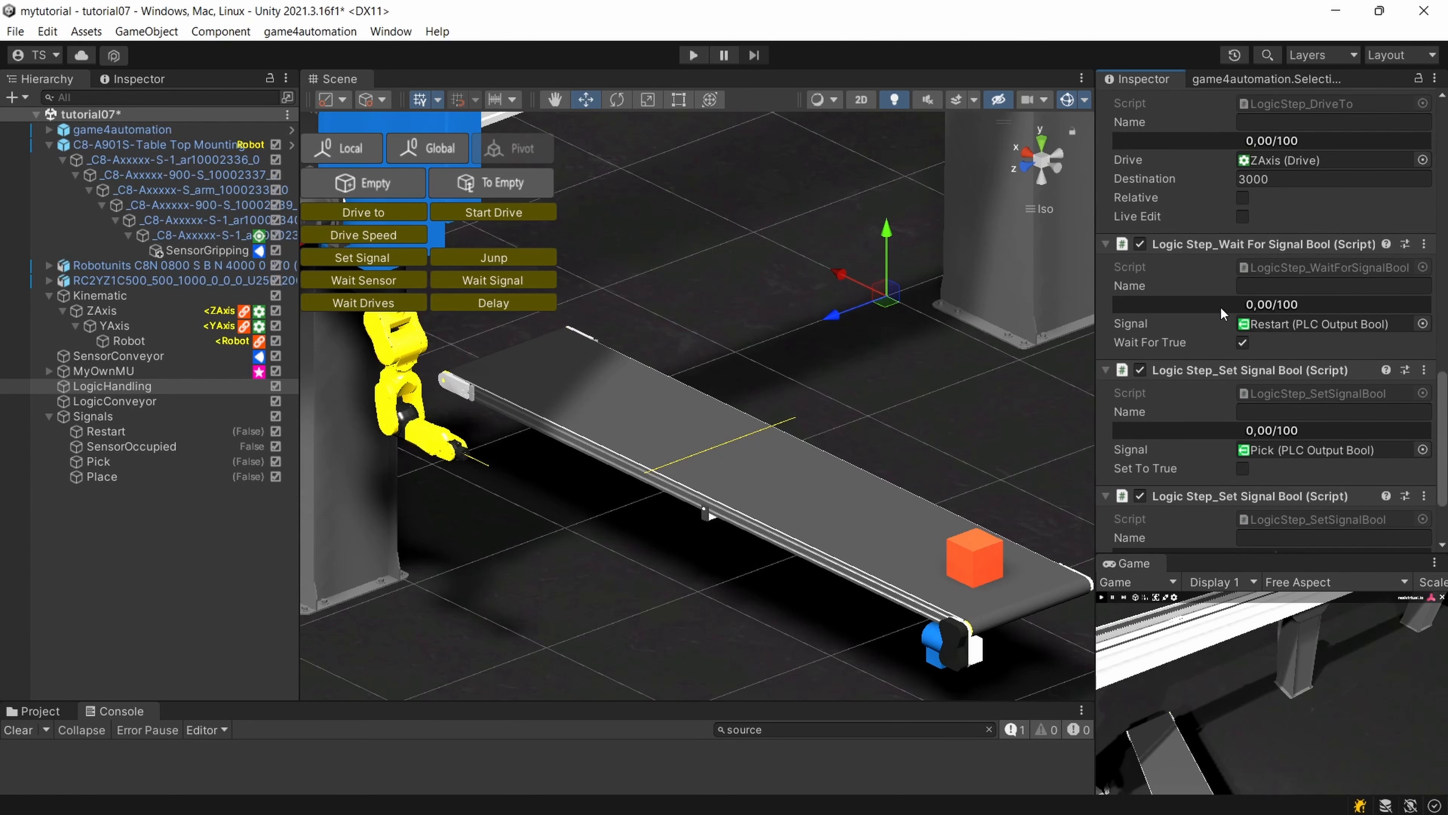
scroll(1222, 313, down, 2)
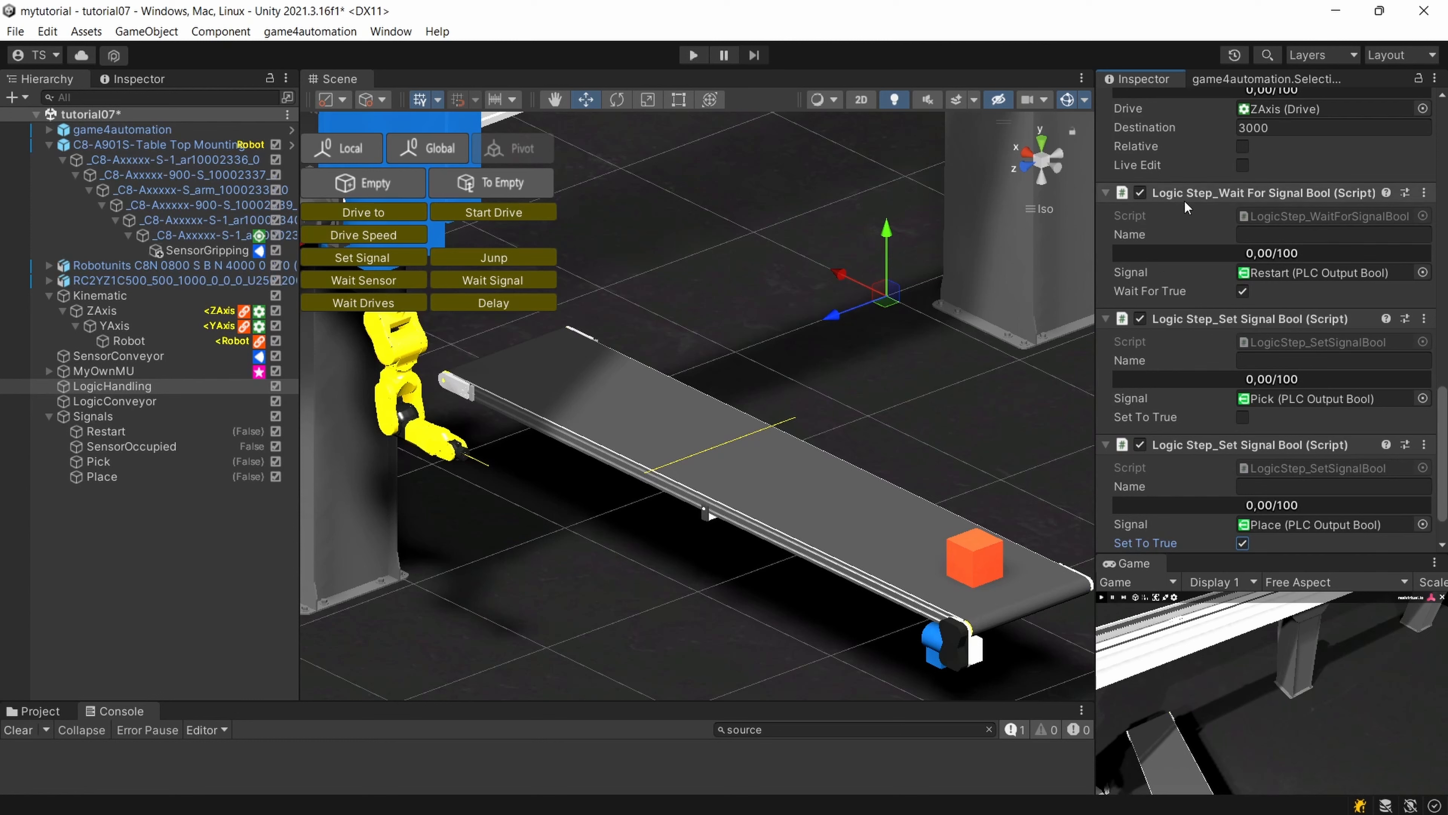
scroll(1402, 421, down, 2)
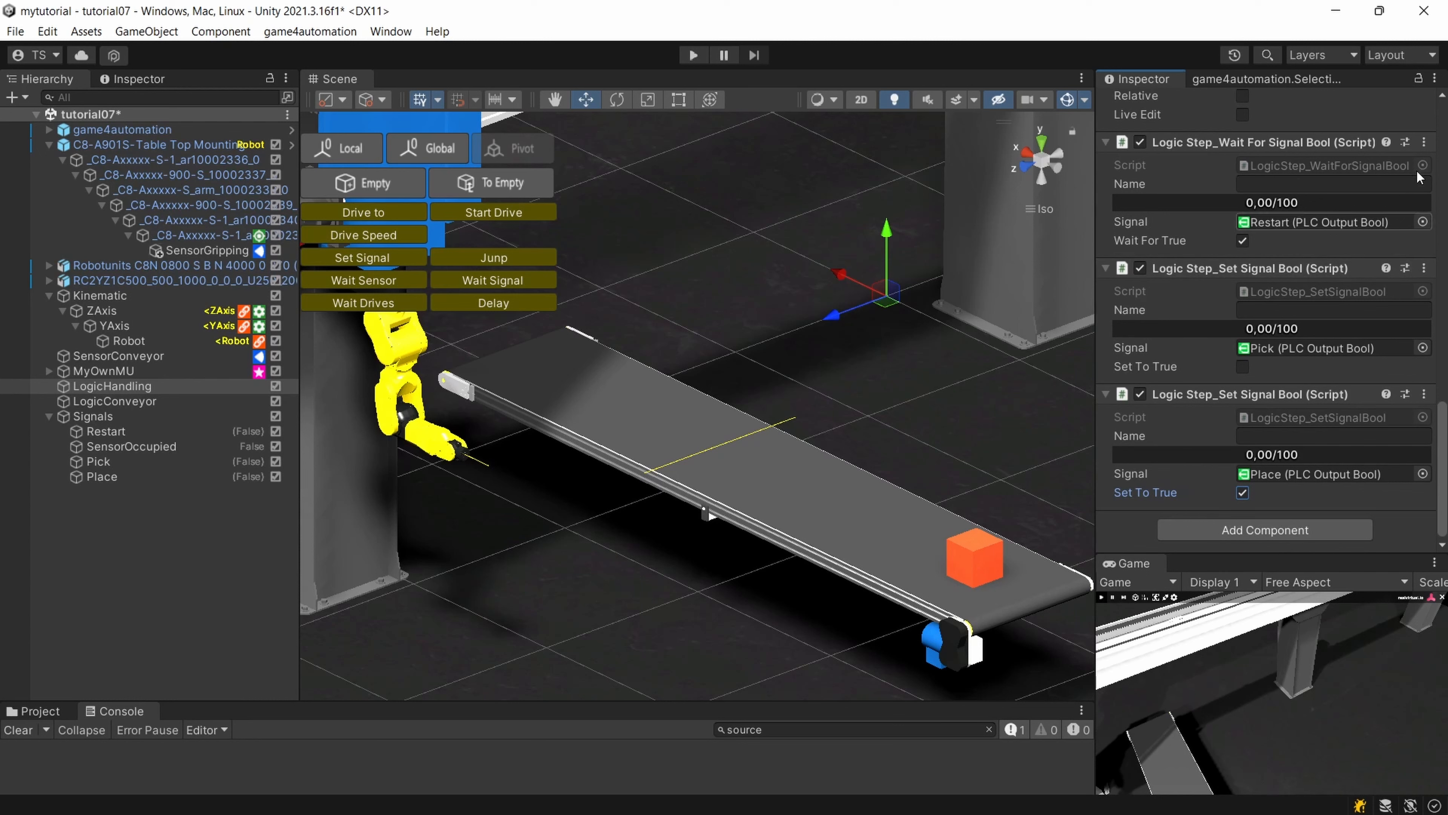
click(1425, 143)
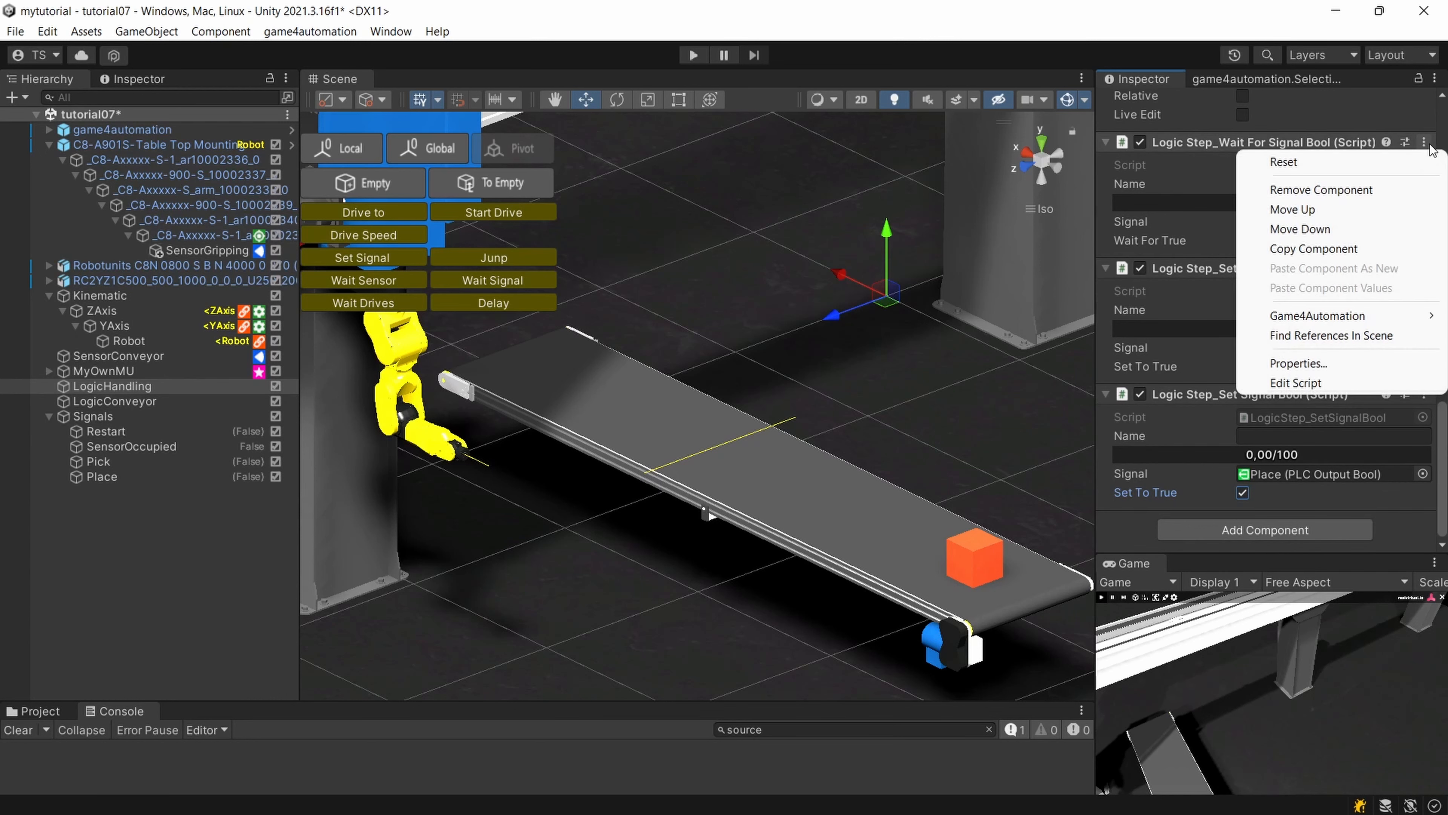
click(1377, 189)
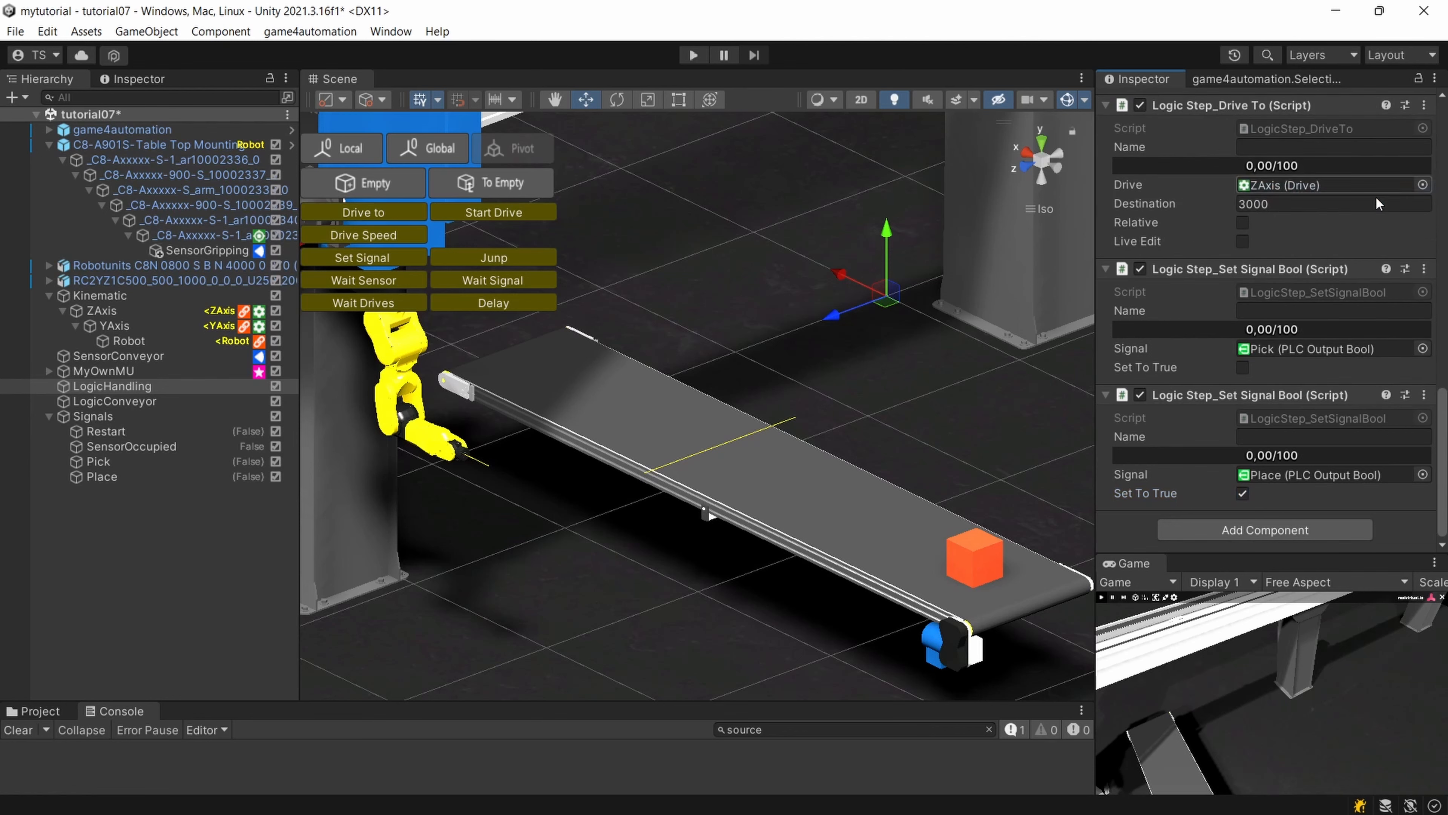
Run the simulation to test the pick and place sequence on the conveyor, then stop it.
scroll(975, 336, down, 2)
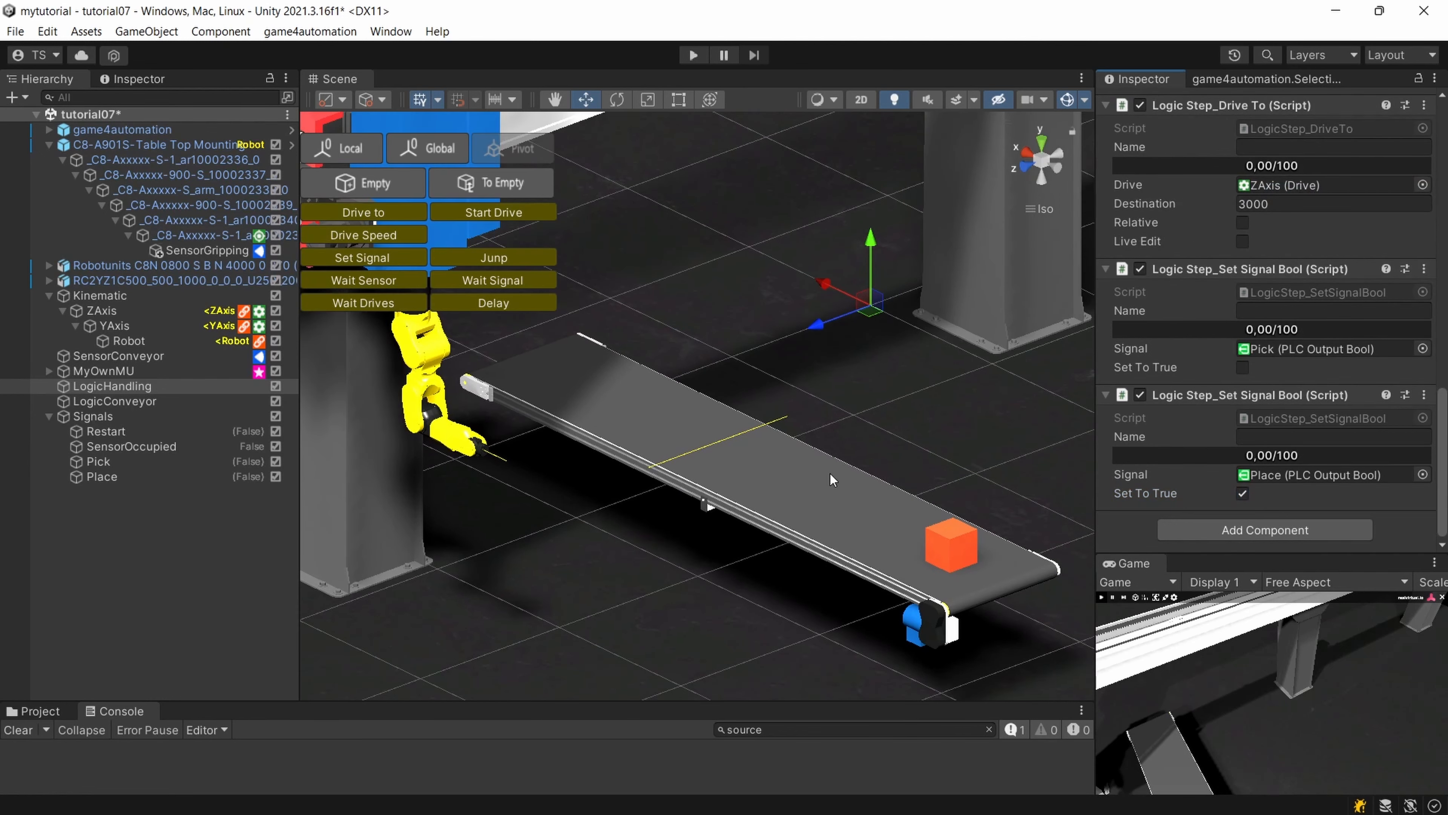
scroll(831, 479, down, 5)
right_drag(826, 507, 863, 500)
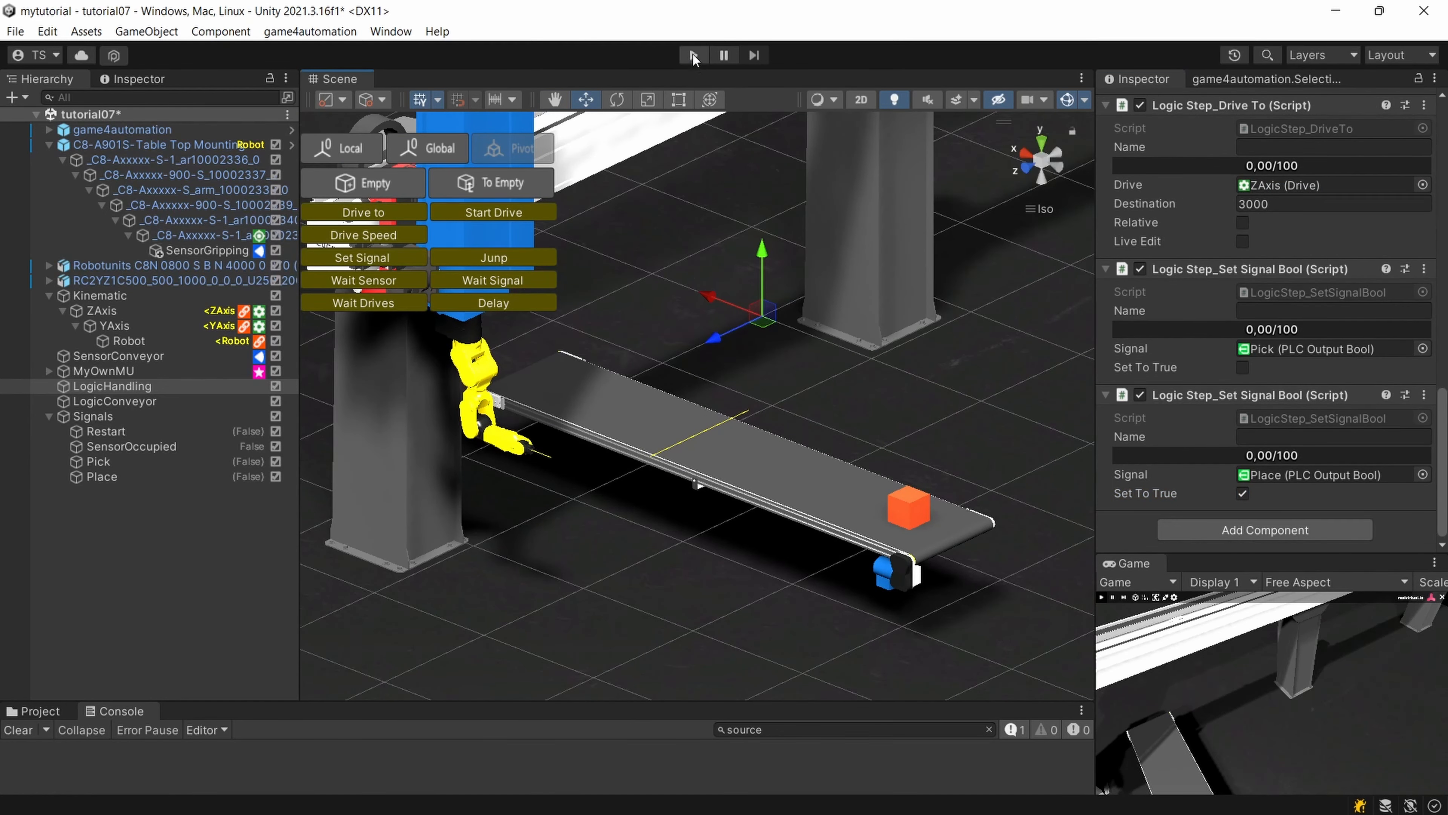
click(694, 56)
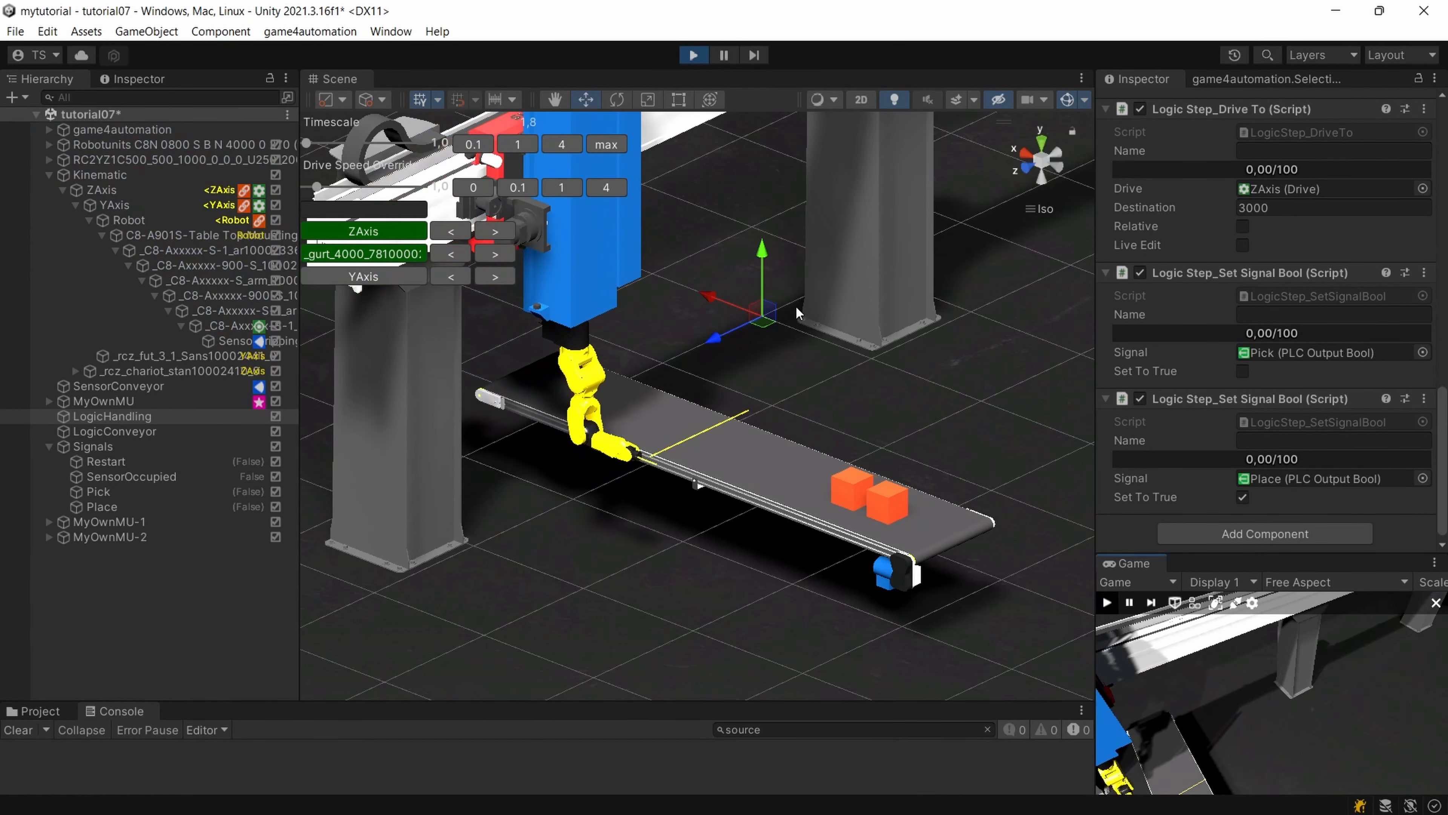
mouse_move(796, 310)
right_down()
mouse_move(762, 345)
mouse_move(801, 336)
right_up()
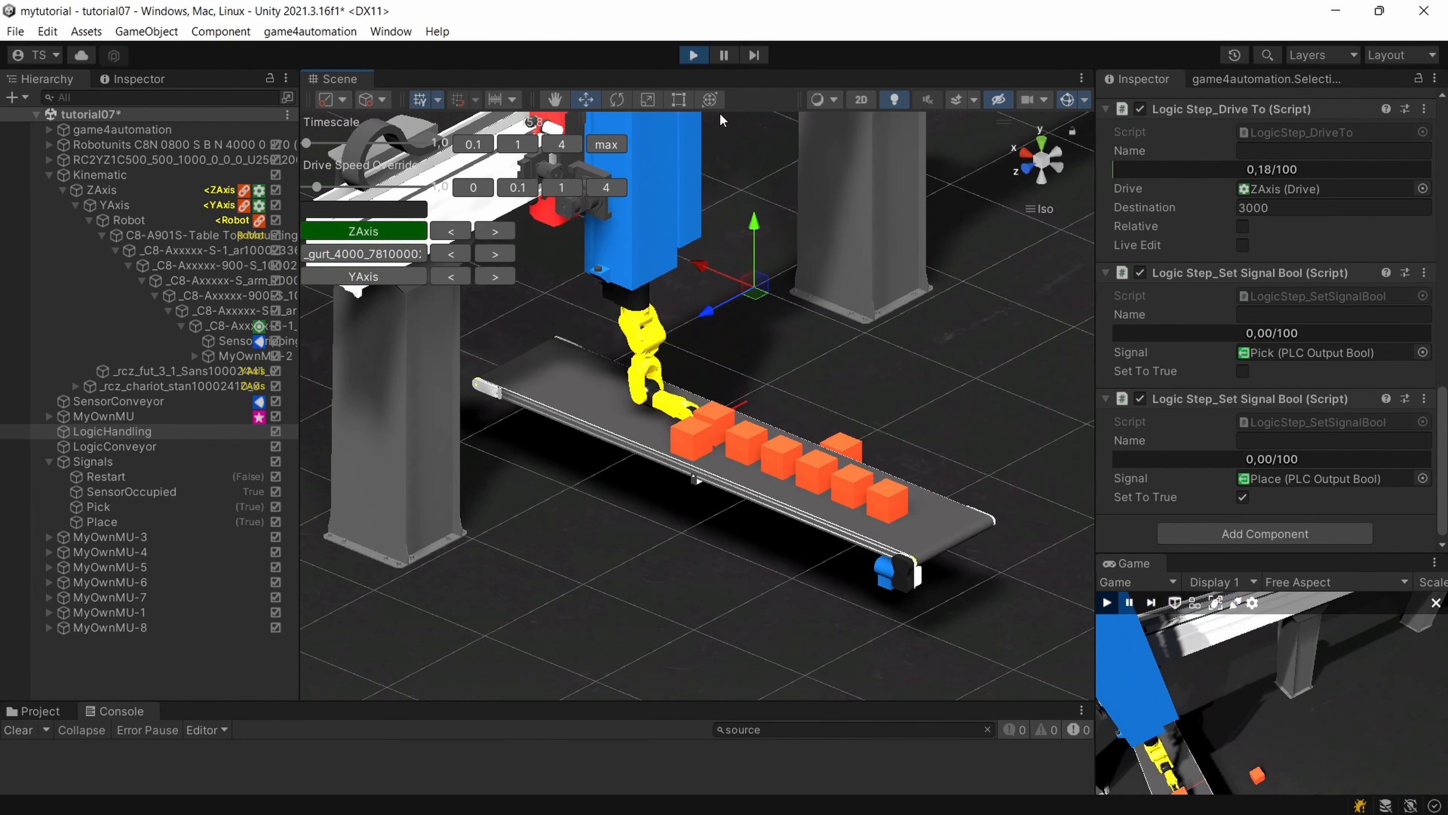
click(693, 57)
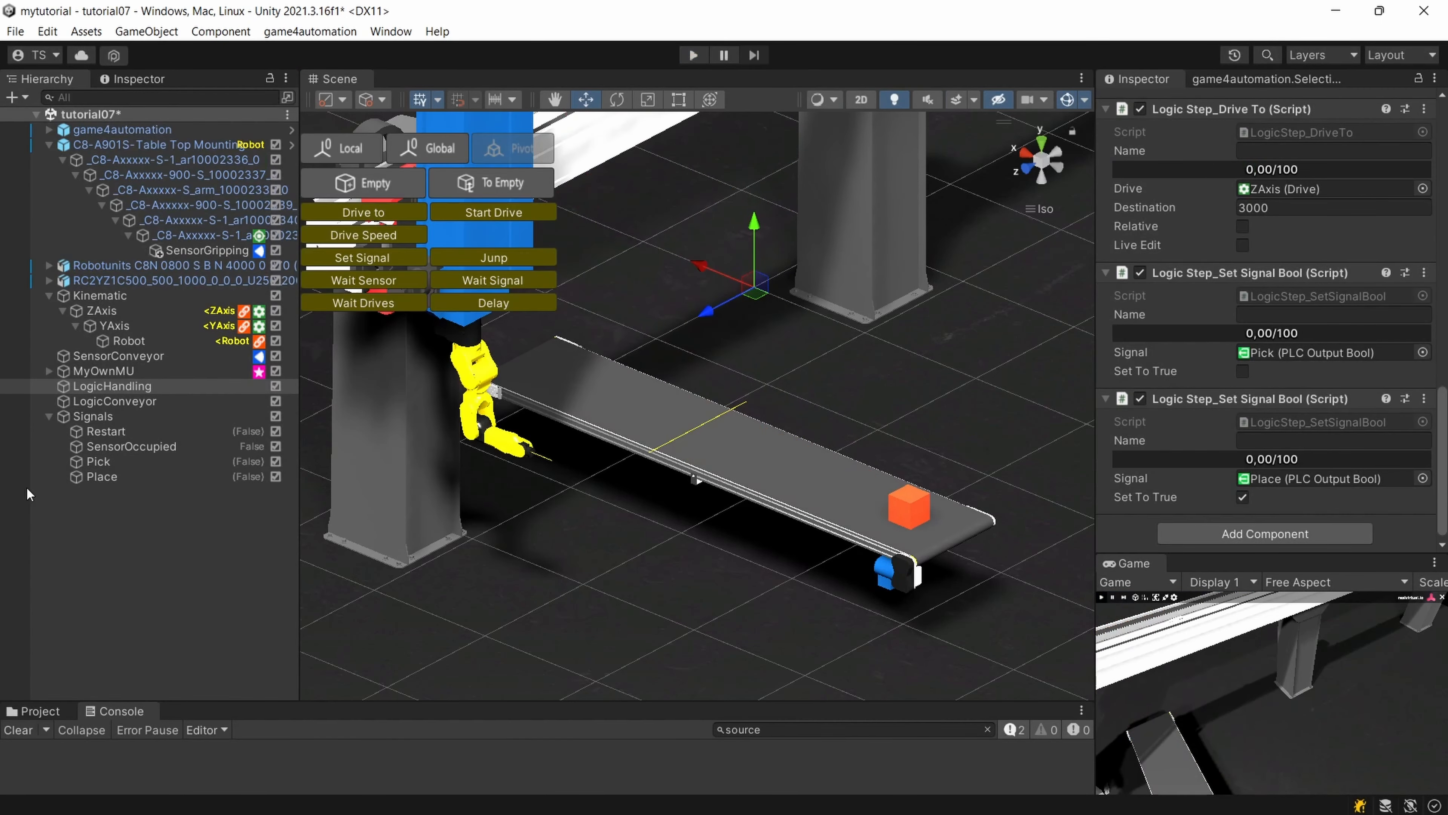
Add a third Set Signal Bool step at the end of LogicHandling for the Place signal, leaving Set To True off.
click(133, 388)
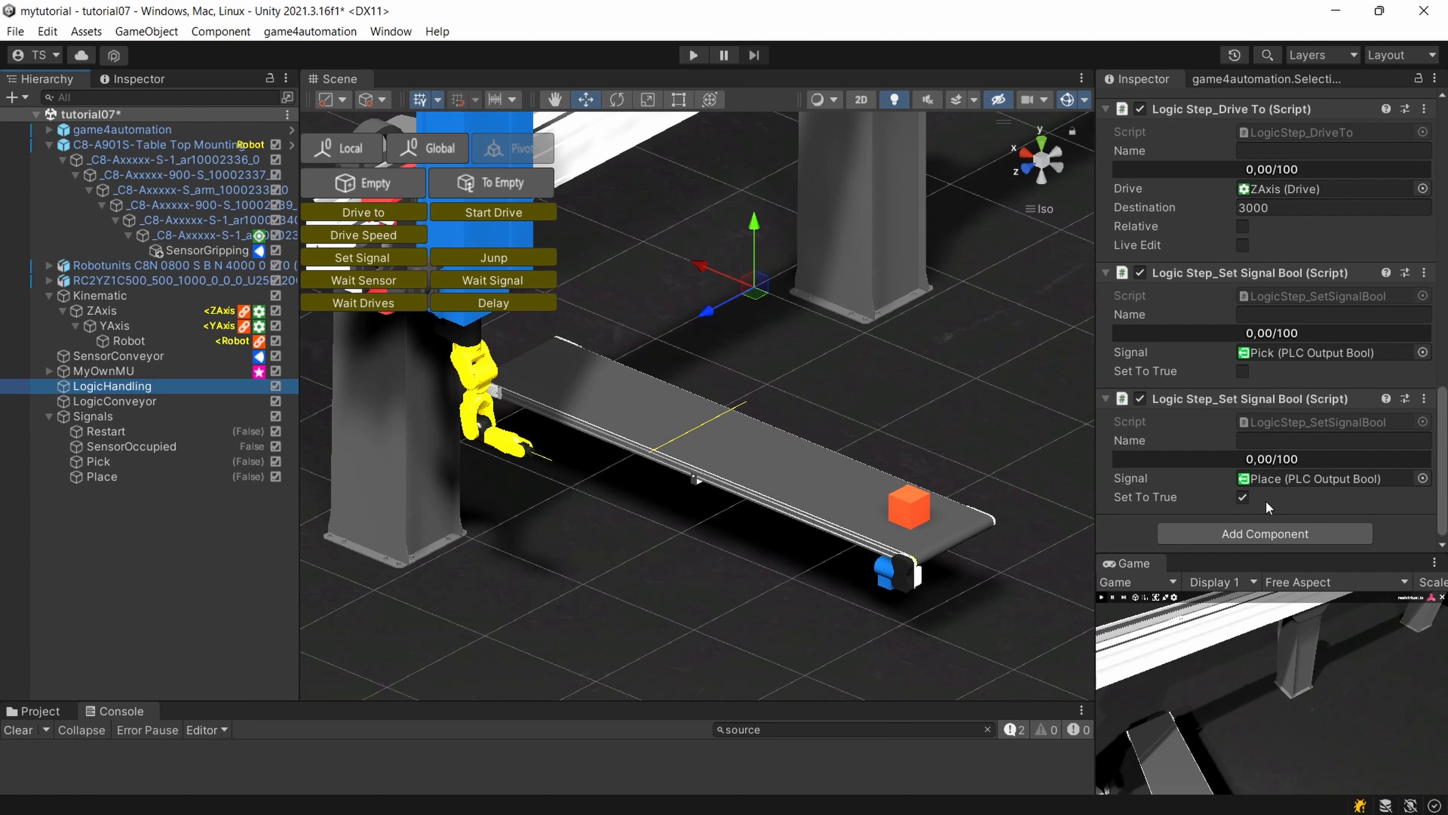
click(1235, 532)
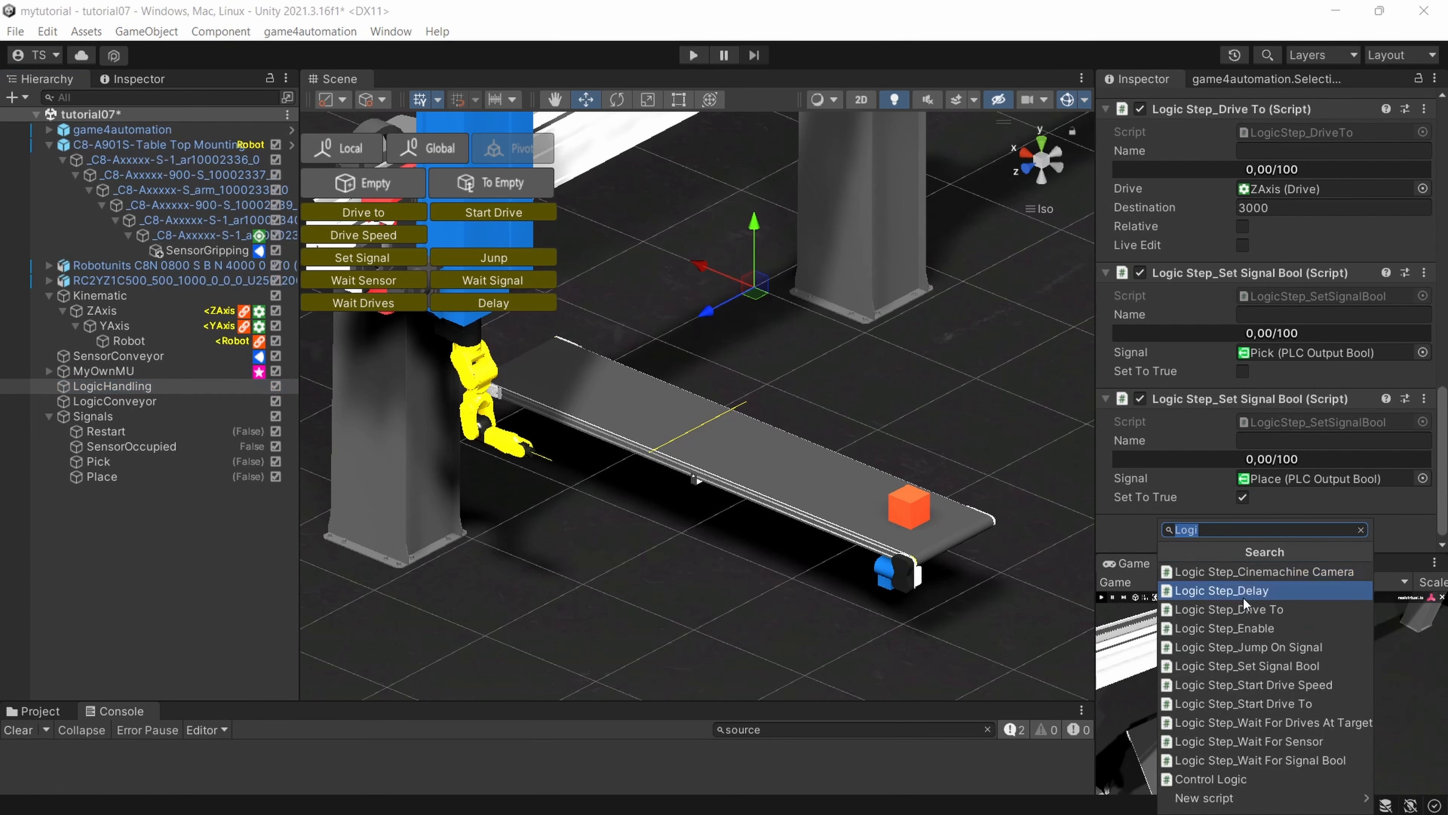
click(1284, 672)
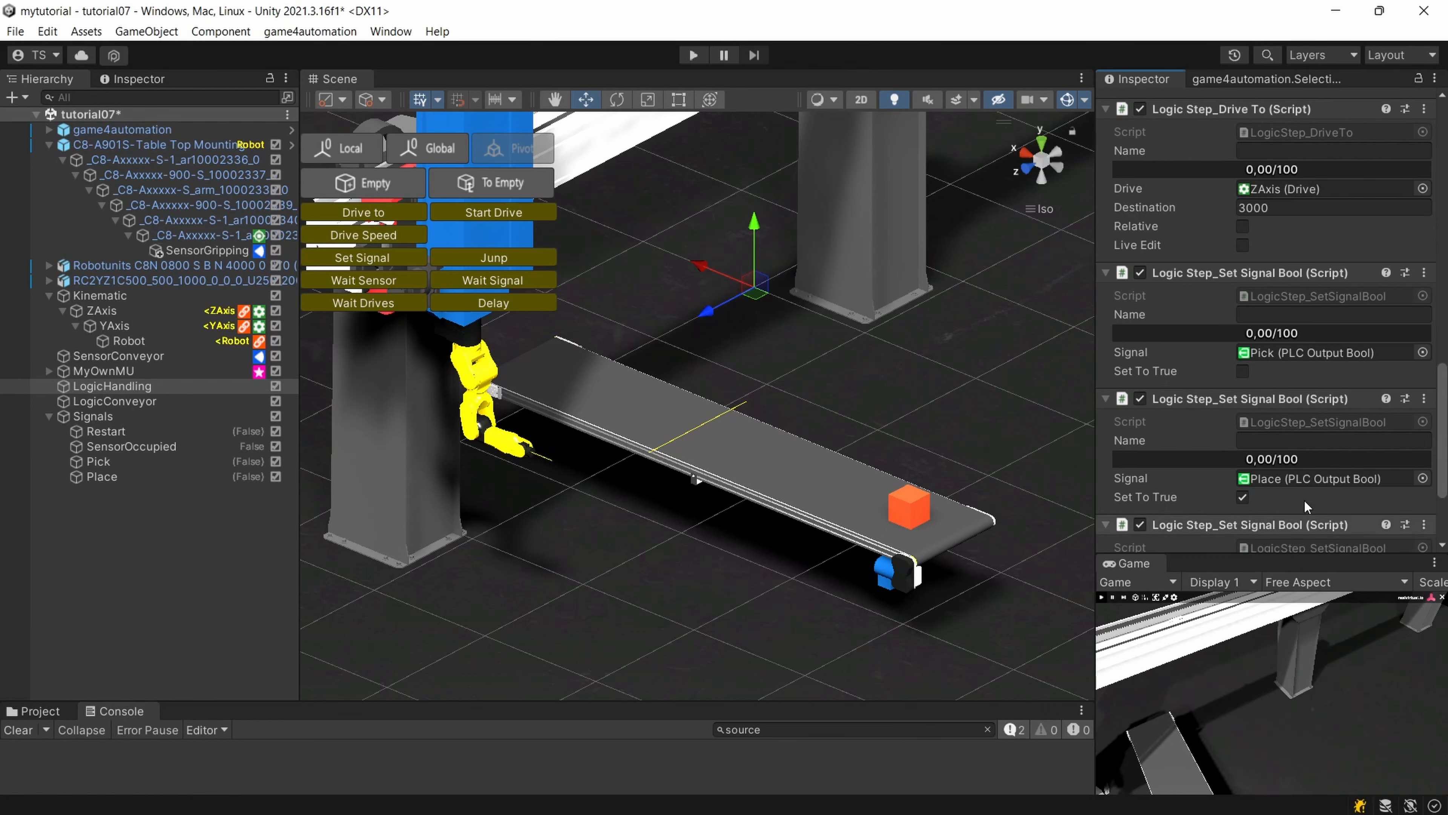
scroll(1303, 499, down, 3)
click(1423, 474)
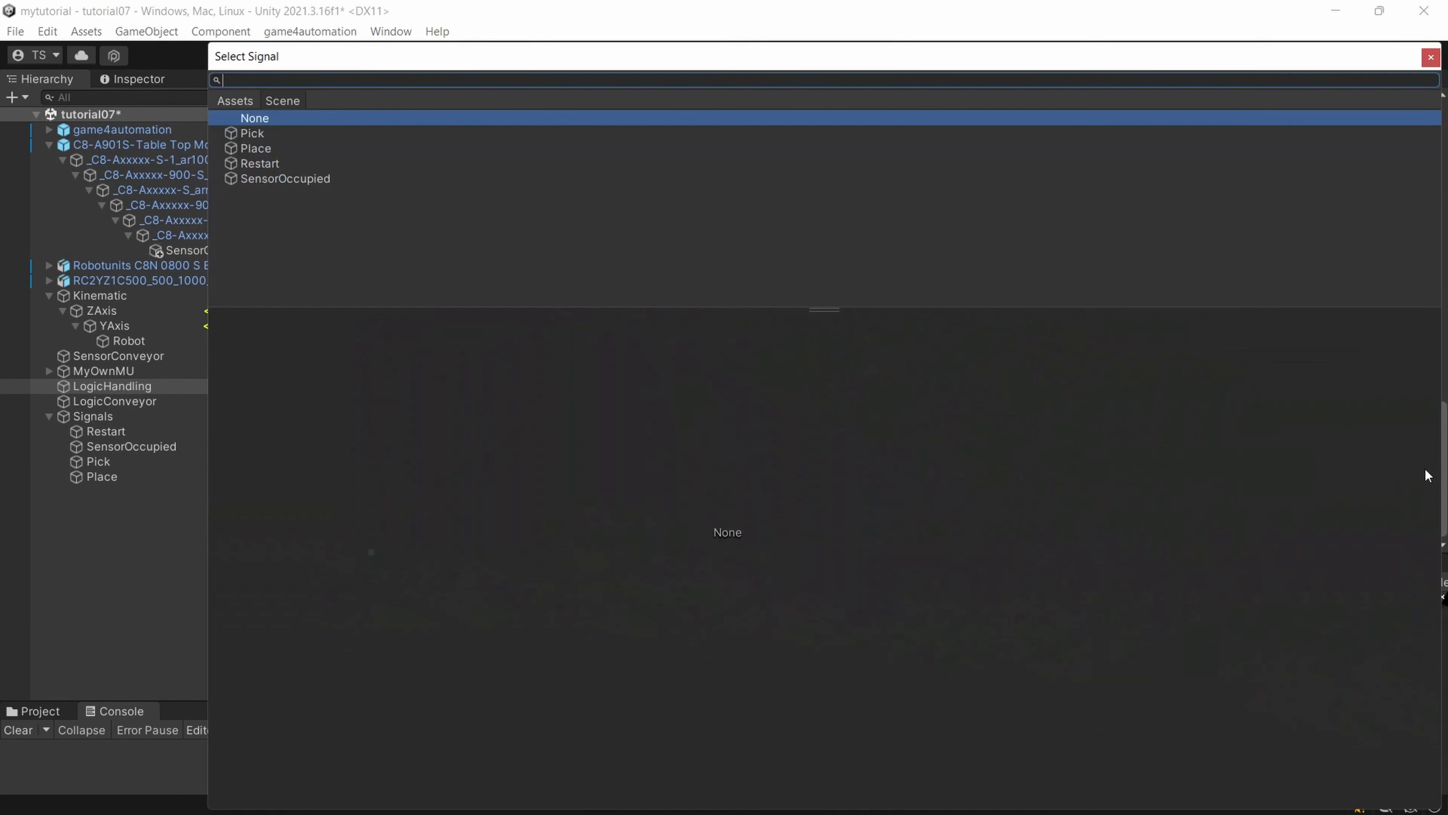
double_click(281, 150)
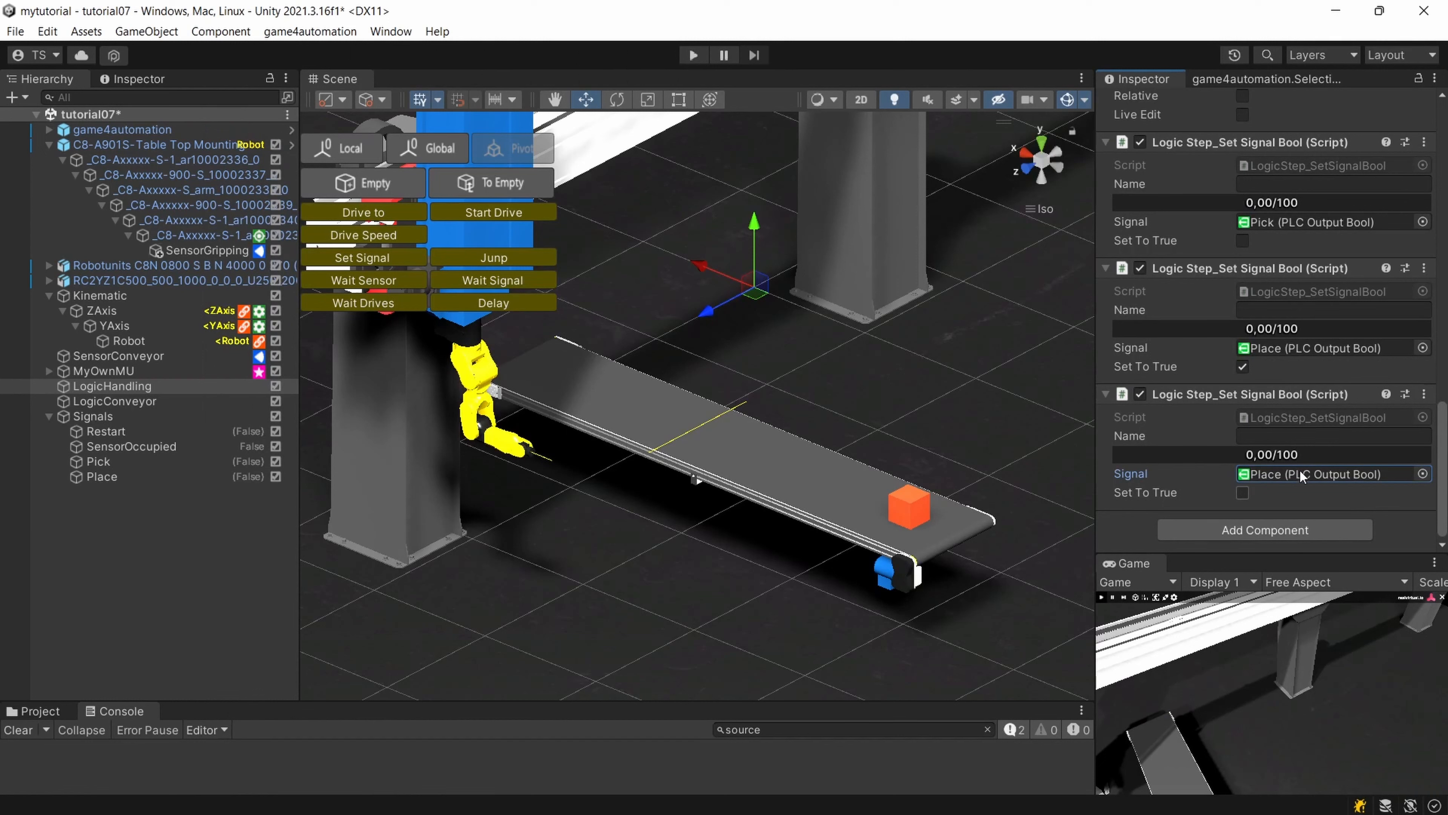
Move the last Set Signal Bool step, which resets Place, to directly after the first Start Drive To step in LogicHandling.
scroll(1197, 408, up, 1)
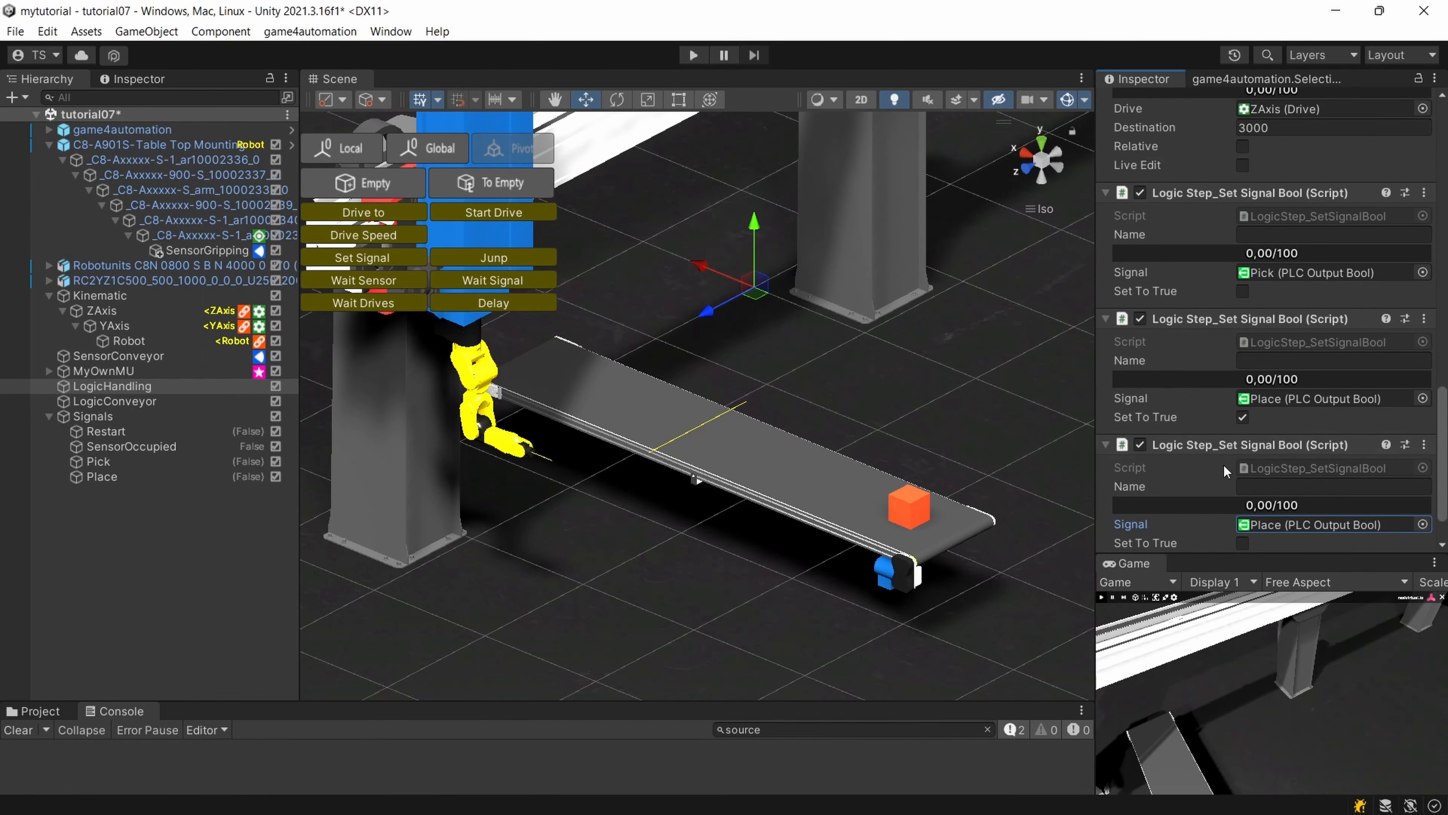
scroll(1224, 468, down, 1)
scroll(1232, 396, up, 7)
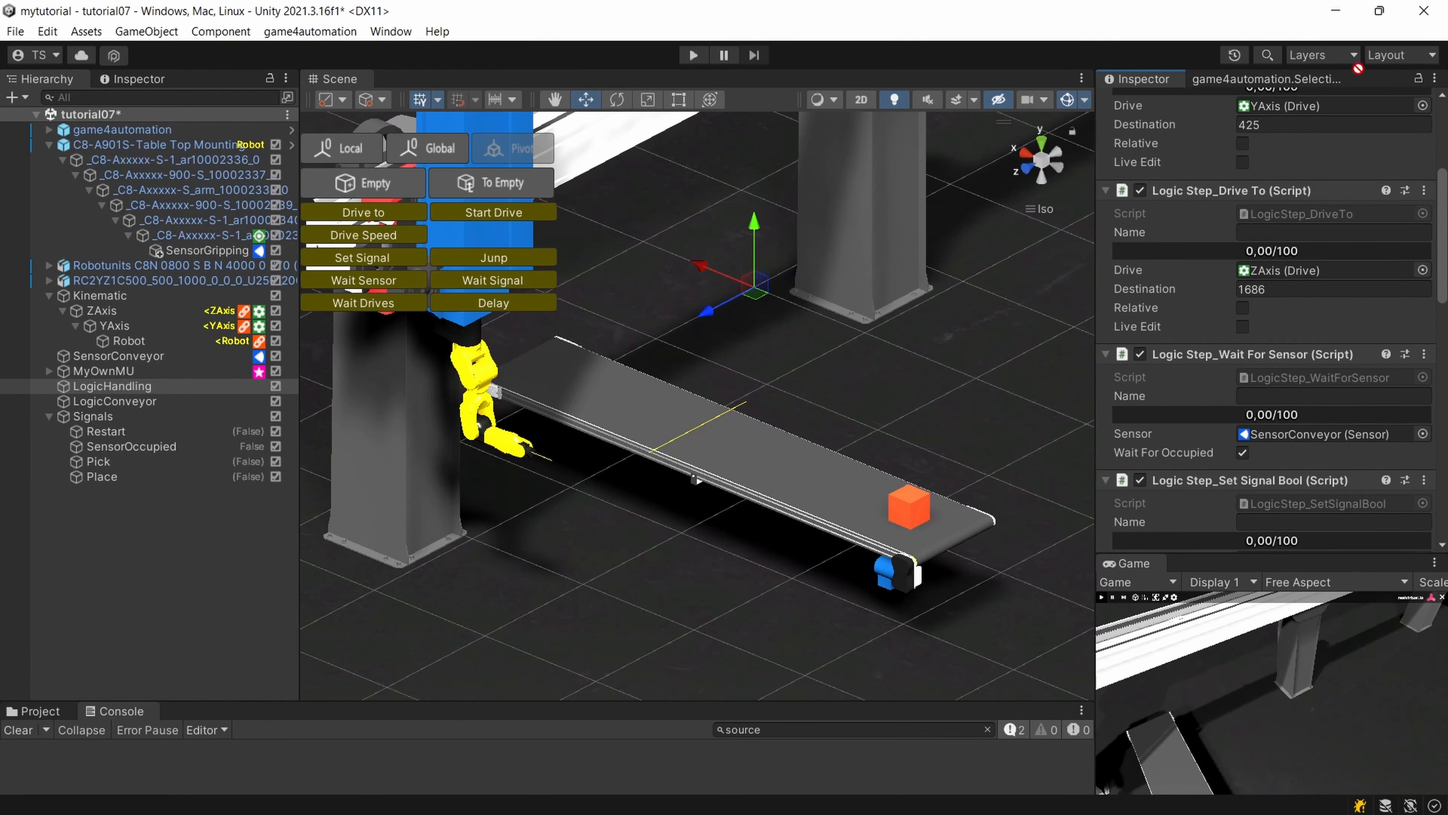
scroll(1369, 125, up, 1)
scroll(1368, 117, up, 3)
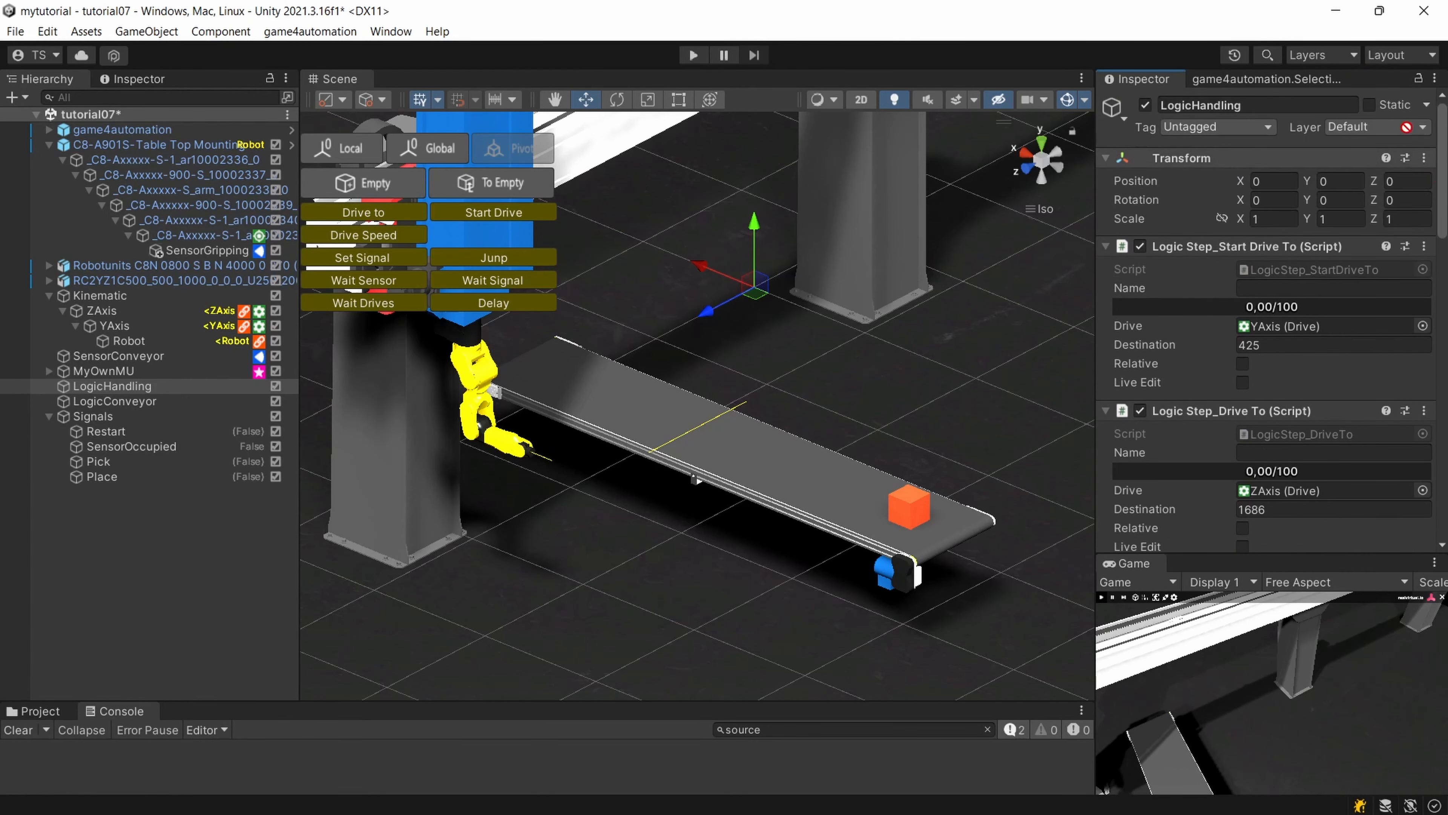
drag(1324, 234, 1312, 398)
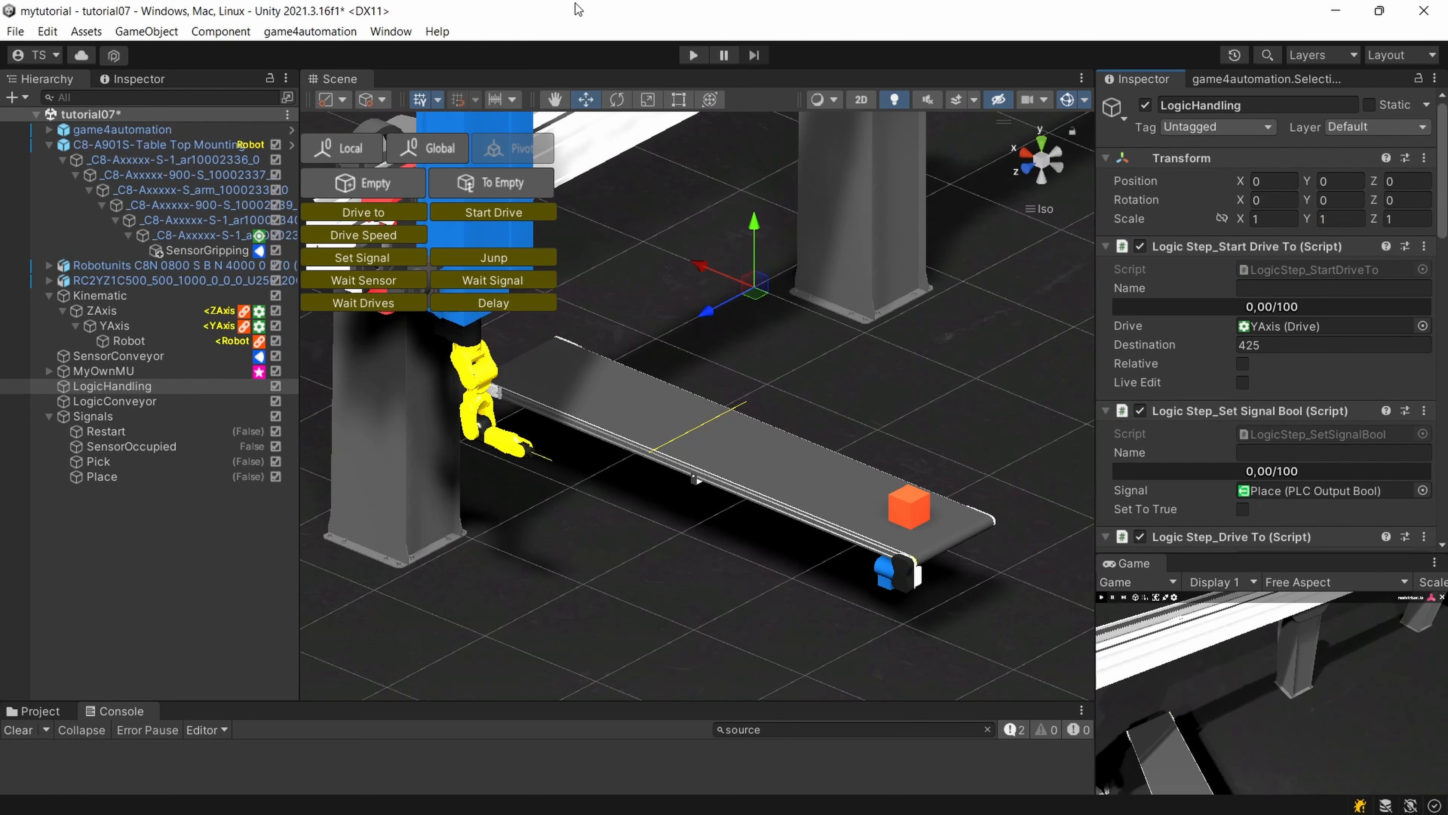
Run the simulation to test the reordered LogicHandling sequence, watching the robot at the conveyor, and stop it.
click(694, 55)
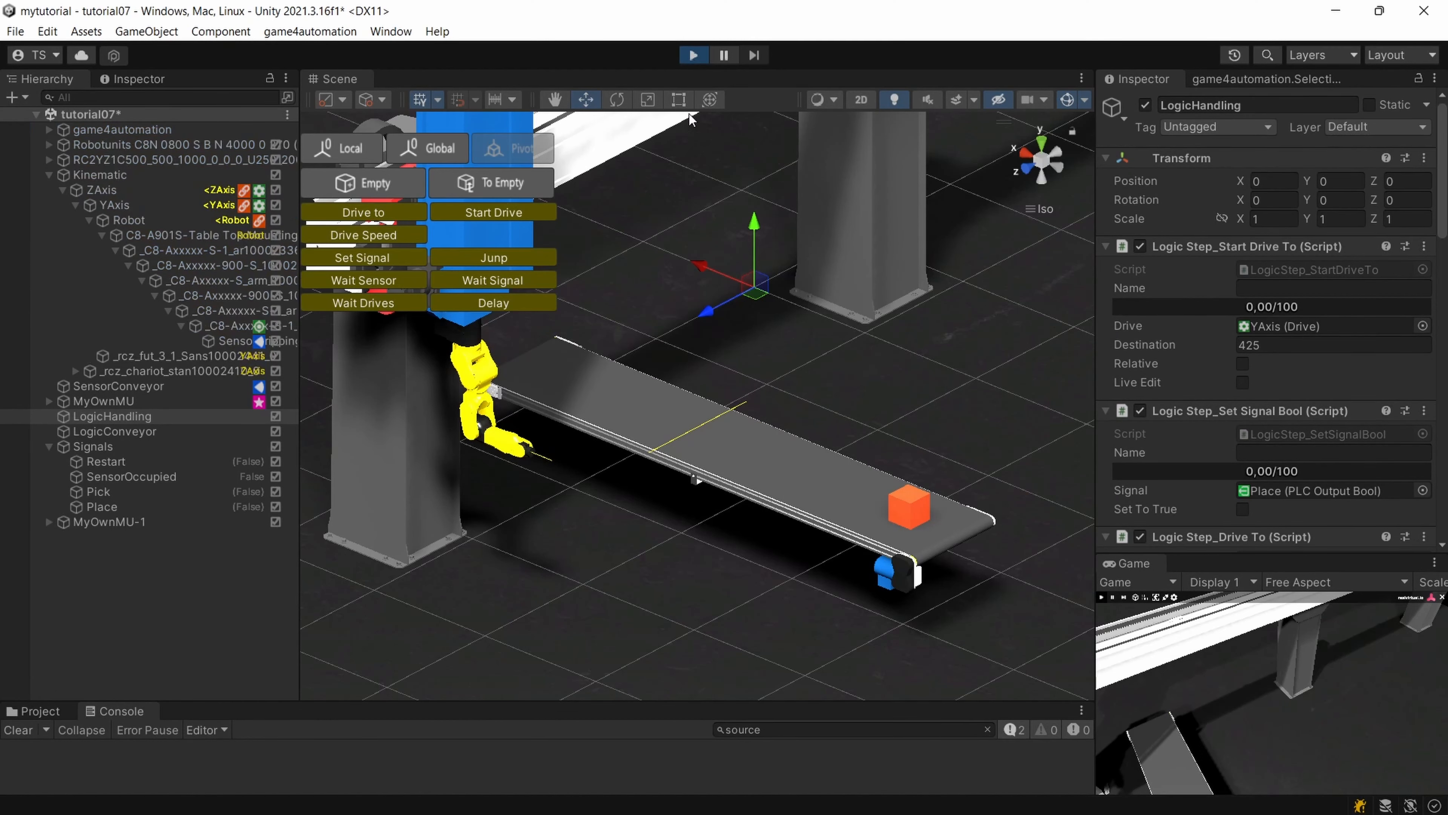
right_drag(717, 226, 666, 210)
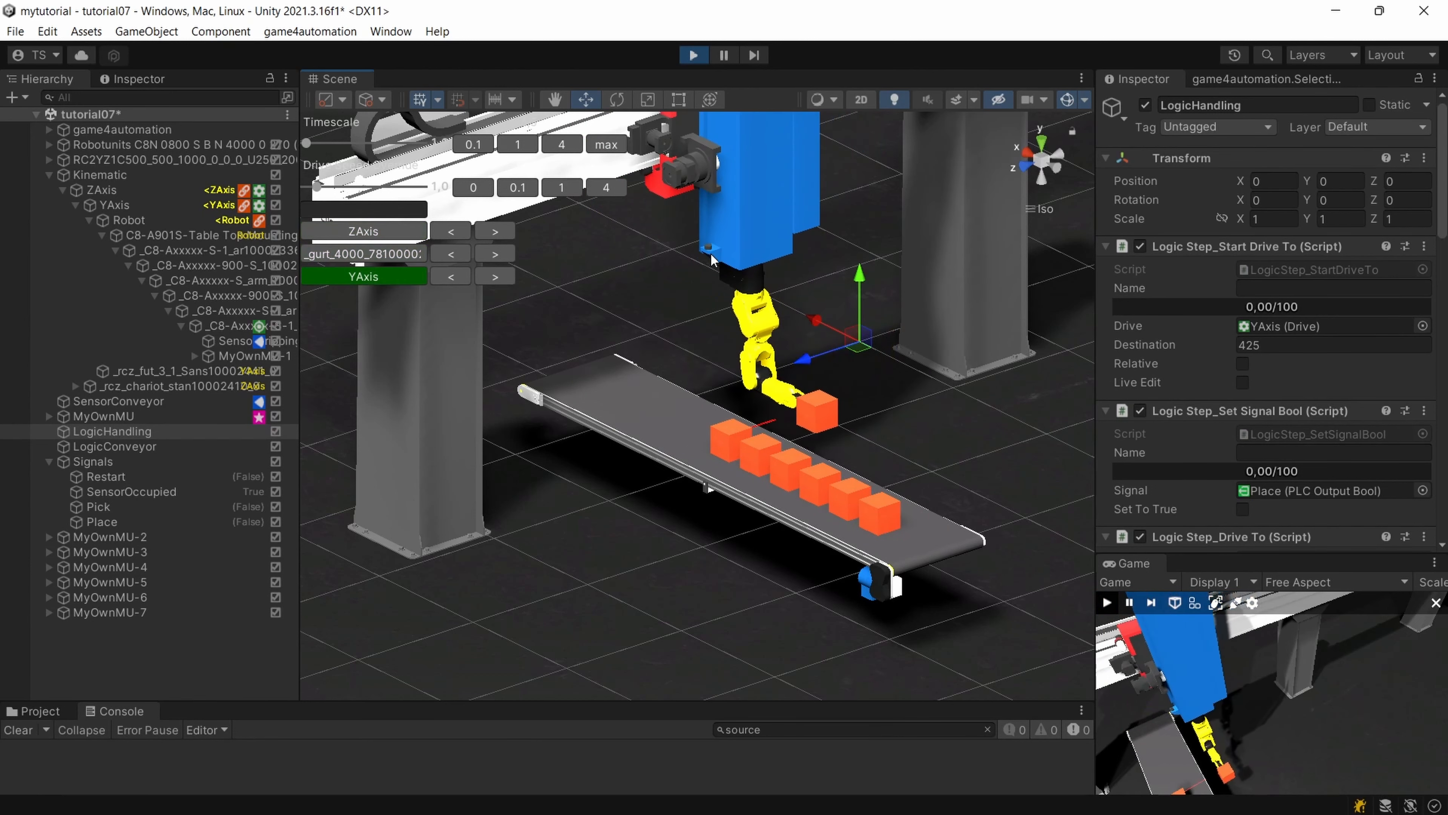
click(694, 55)
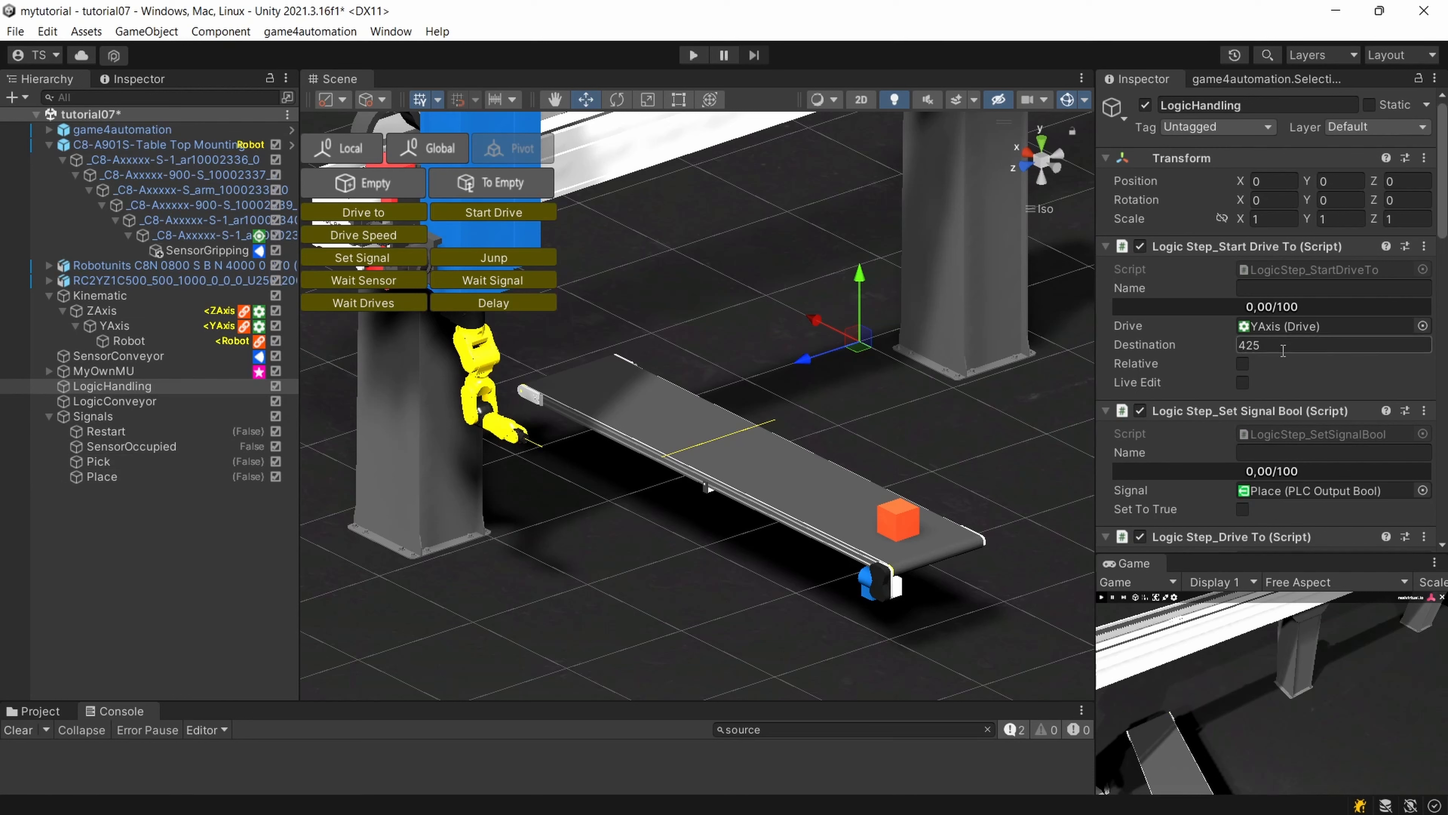
Review the LogicHandling steps down to the final Place signal step, and run the simulation again to check the placing before stopping it.
scroll(1283, 350, down, 2)
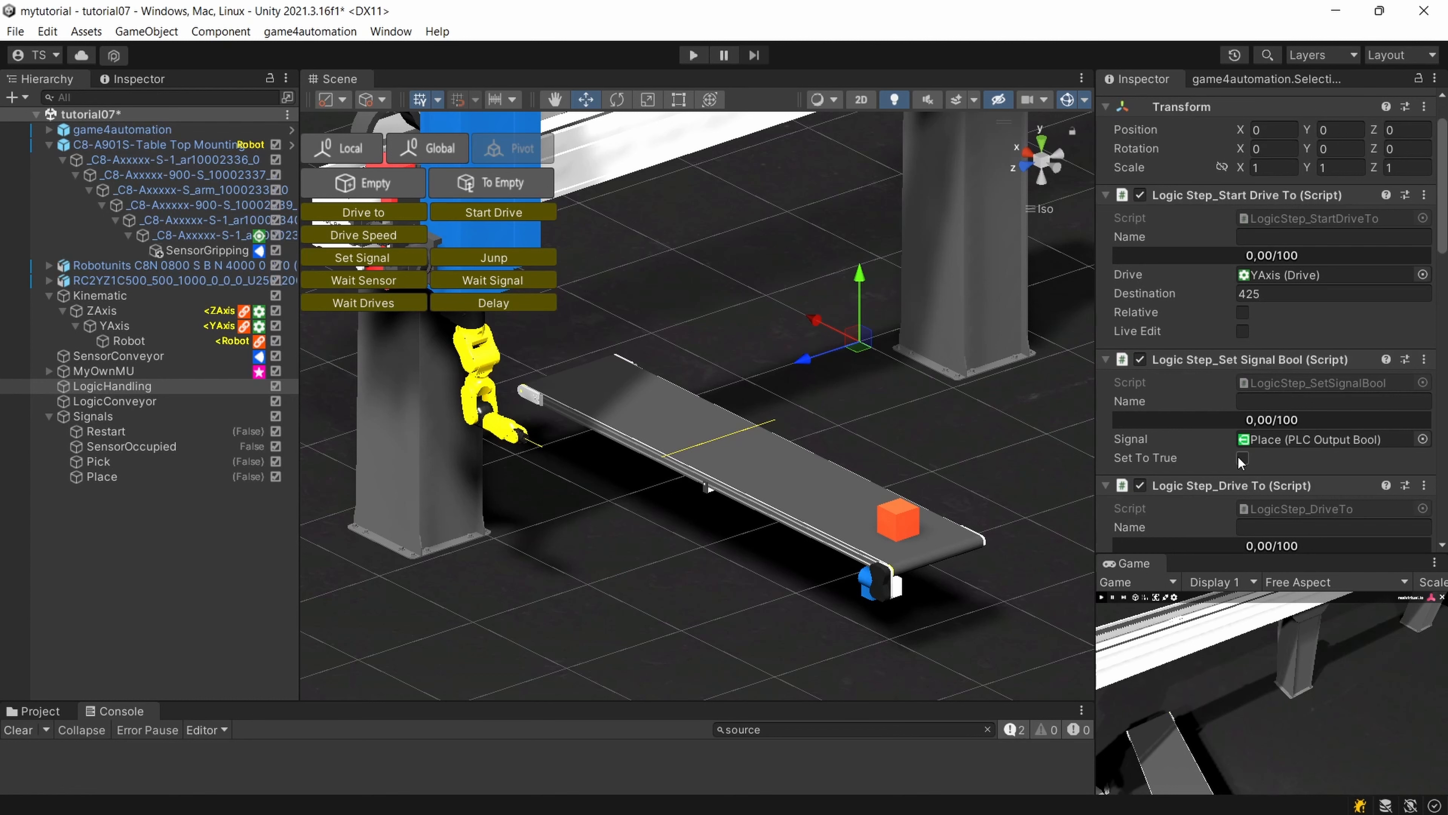
scroll(1240, 461, down, 10)
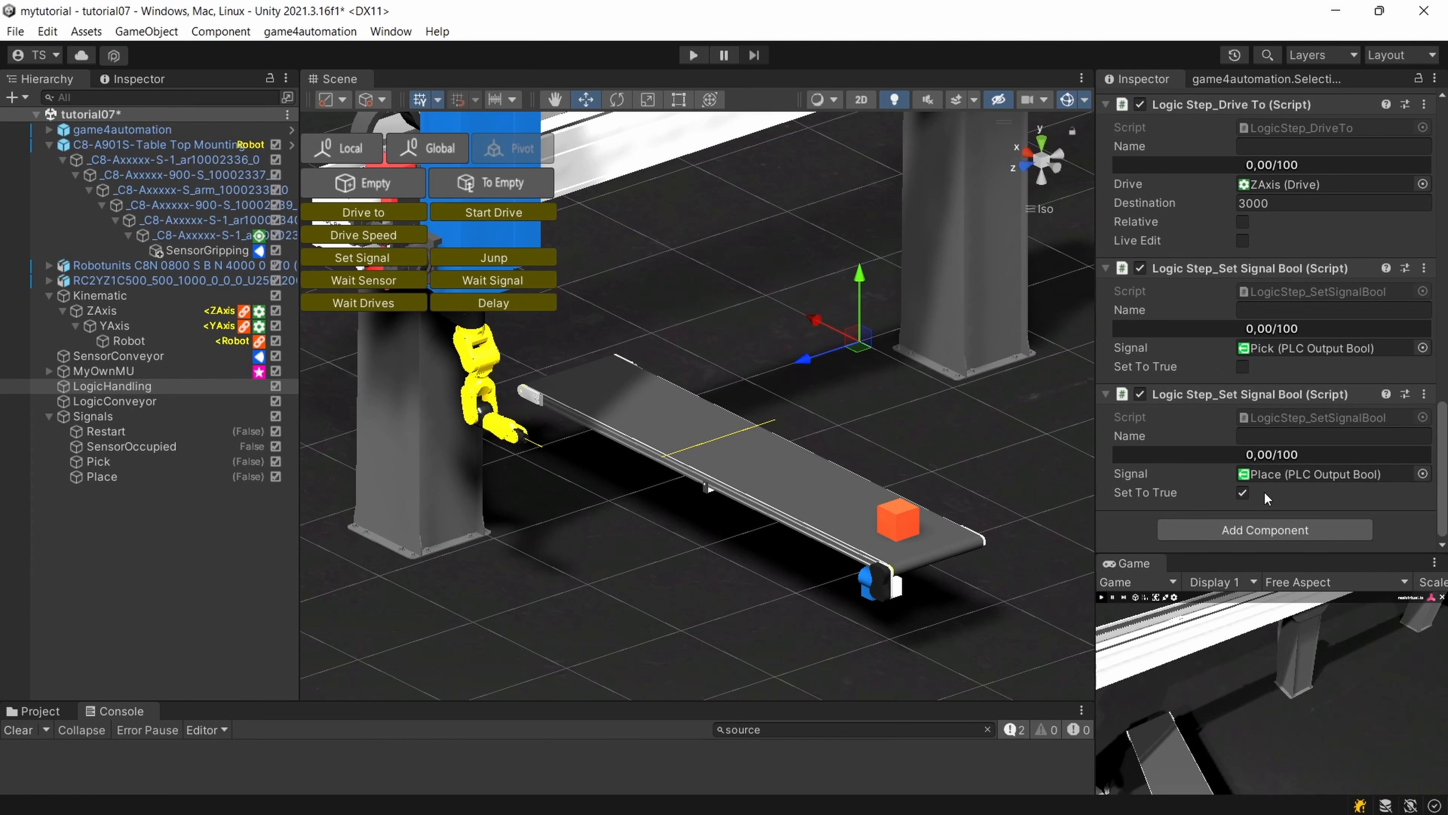
scroll(1264, 491, up, 5)
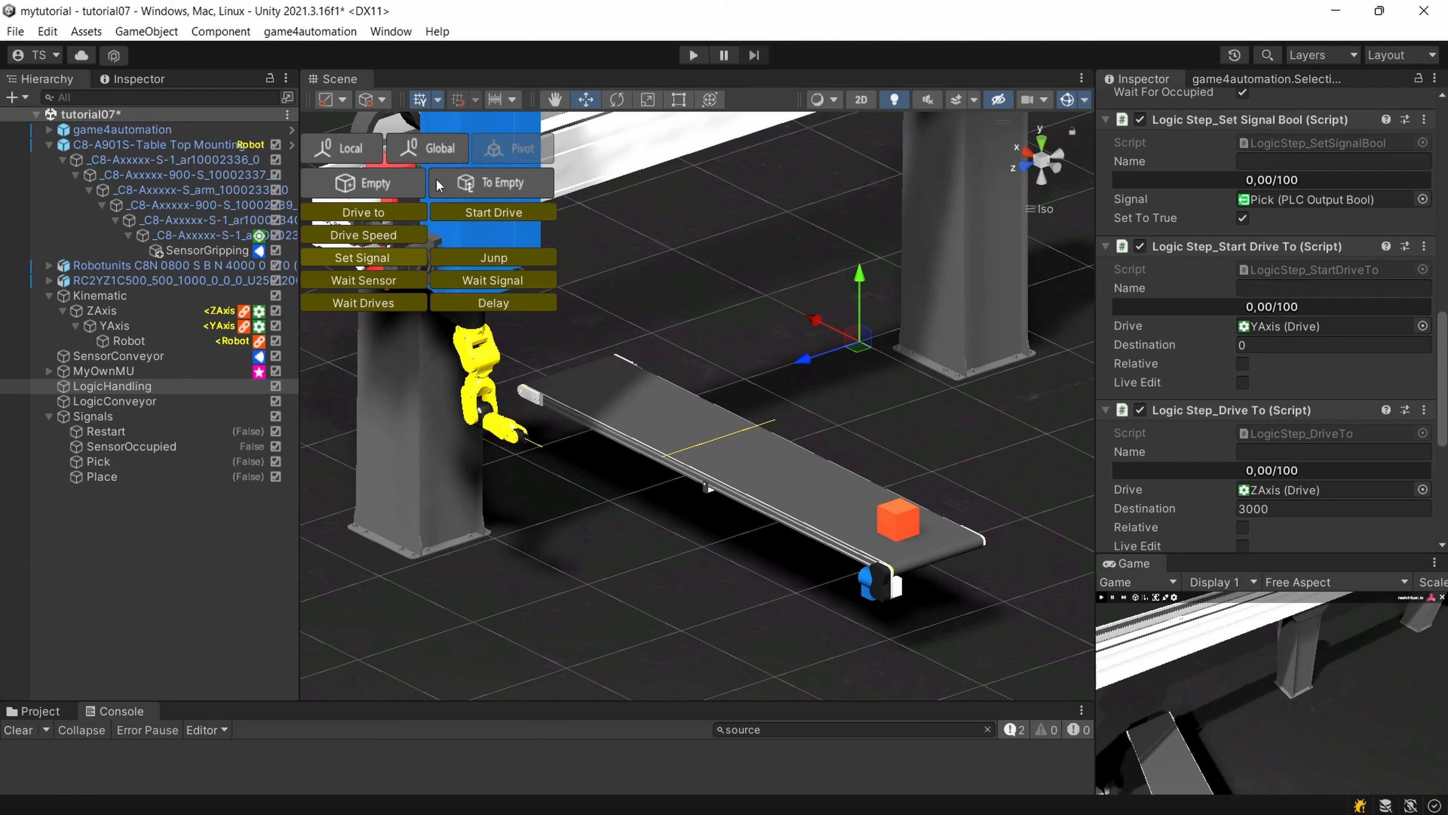
click(694, 55)
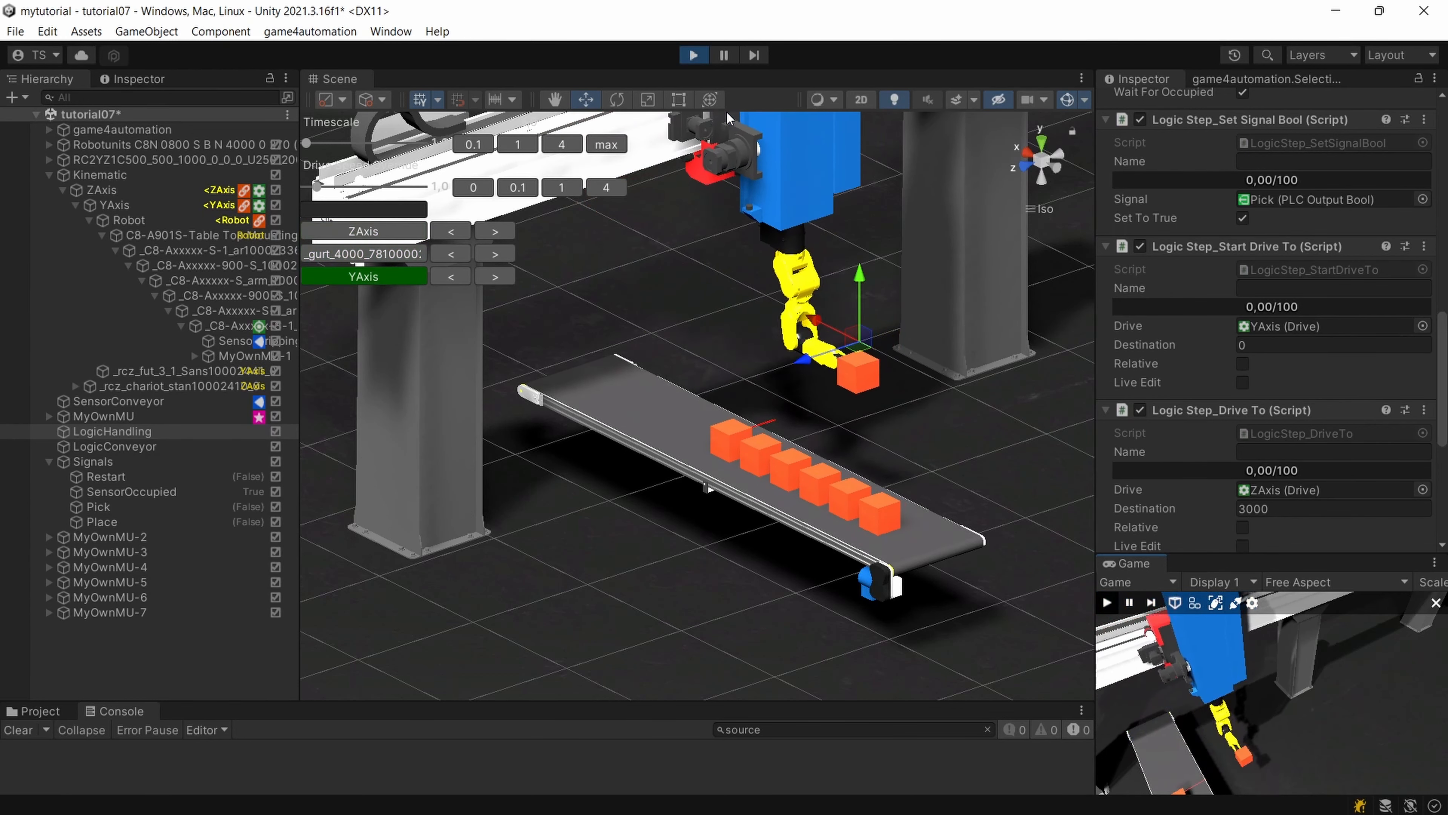
click(693, 55)
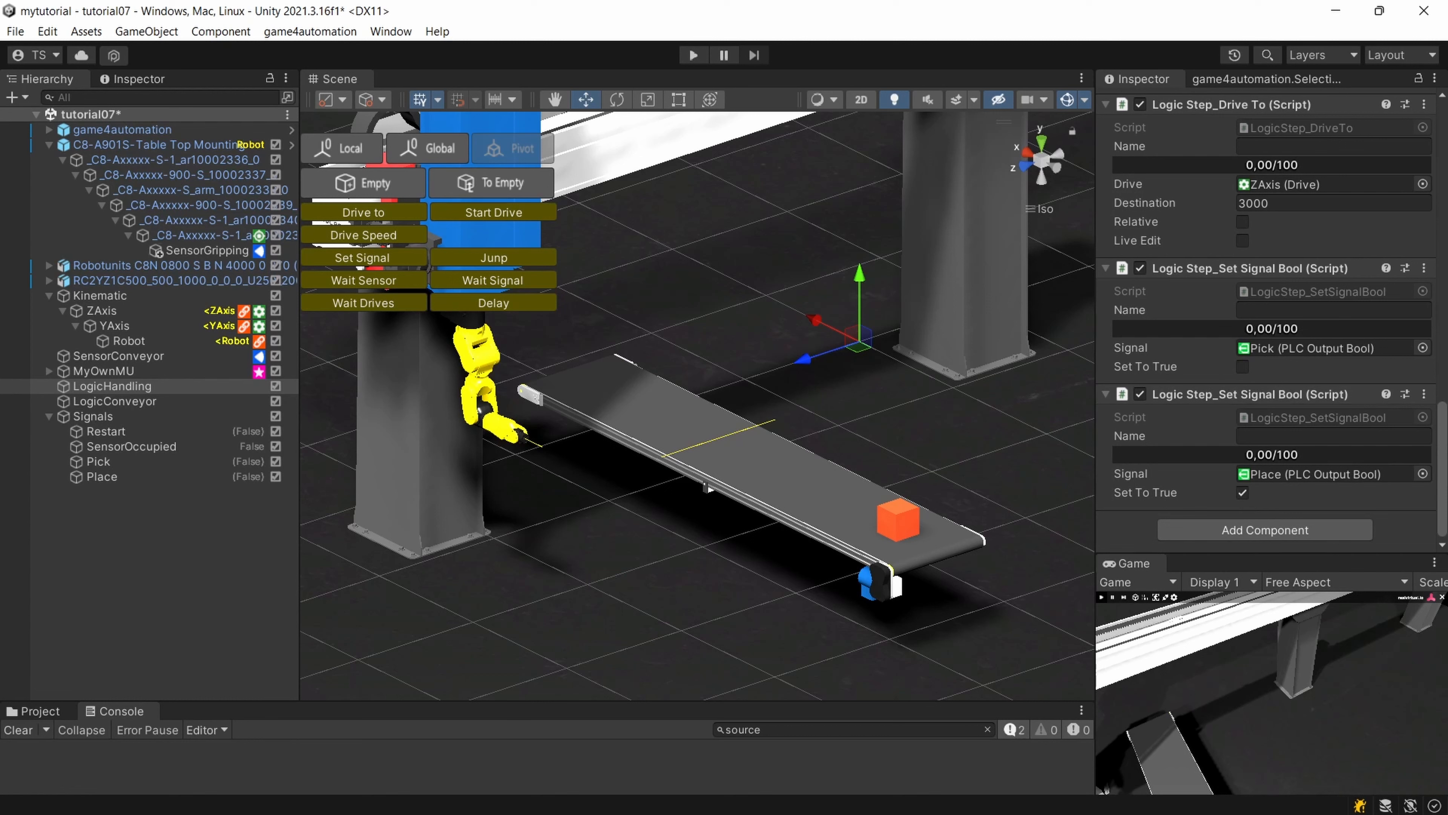
Place the Set Signal Bool step that resets Place between the ZAxis Drive To 1686 step and the Wait For Sensor step in LogicHandling.
scroll(1427, 391, up, 10)
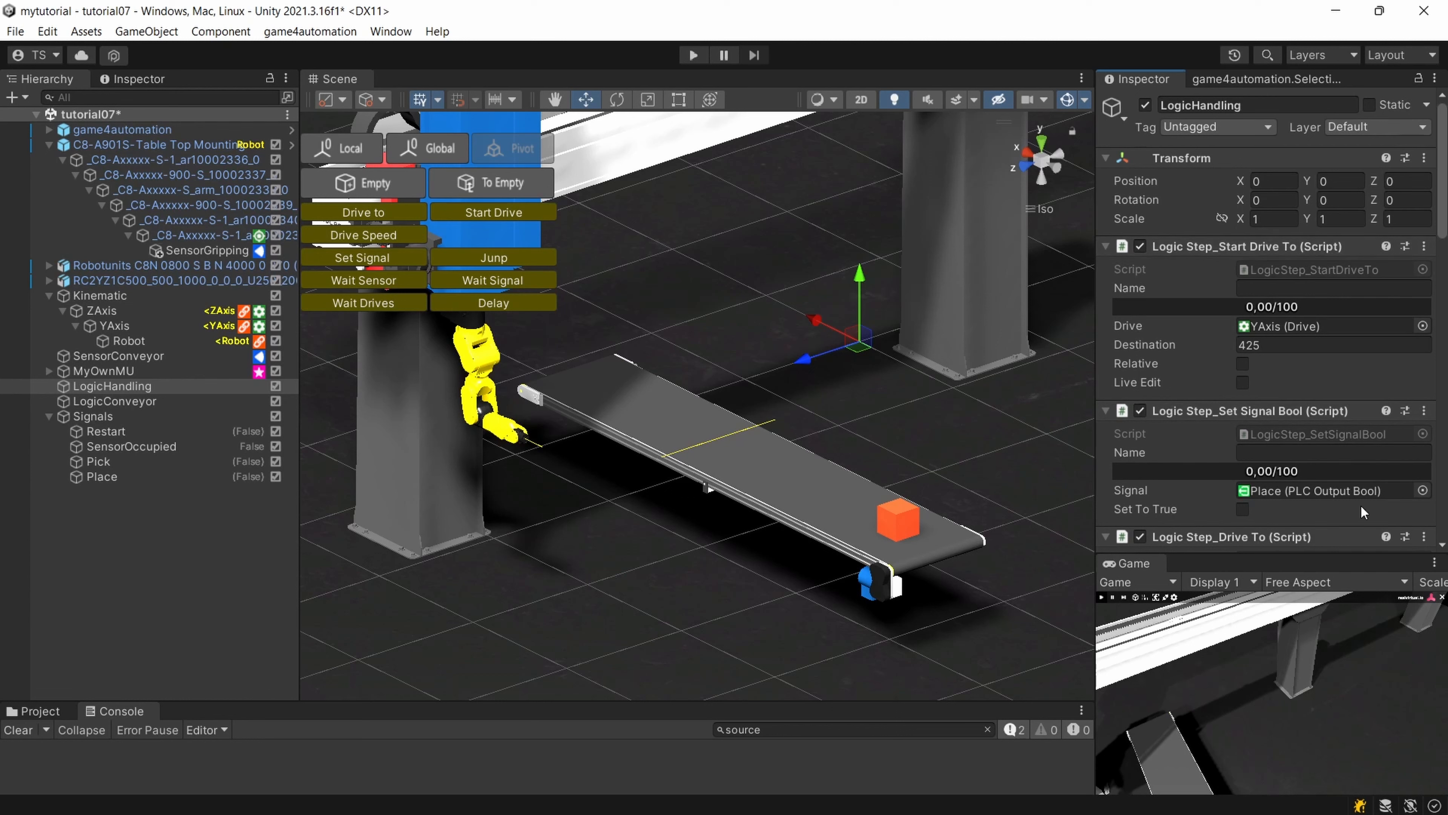
scroll(1236, 472, down, 3)
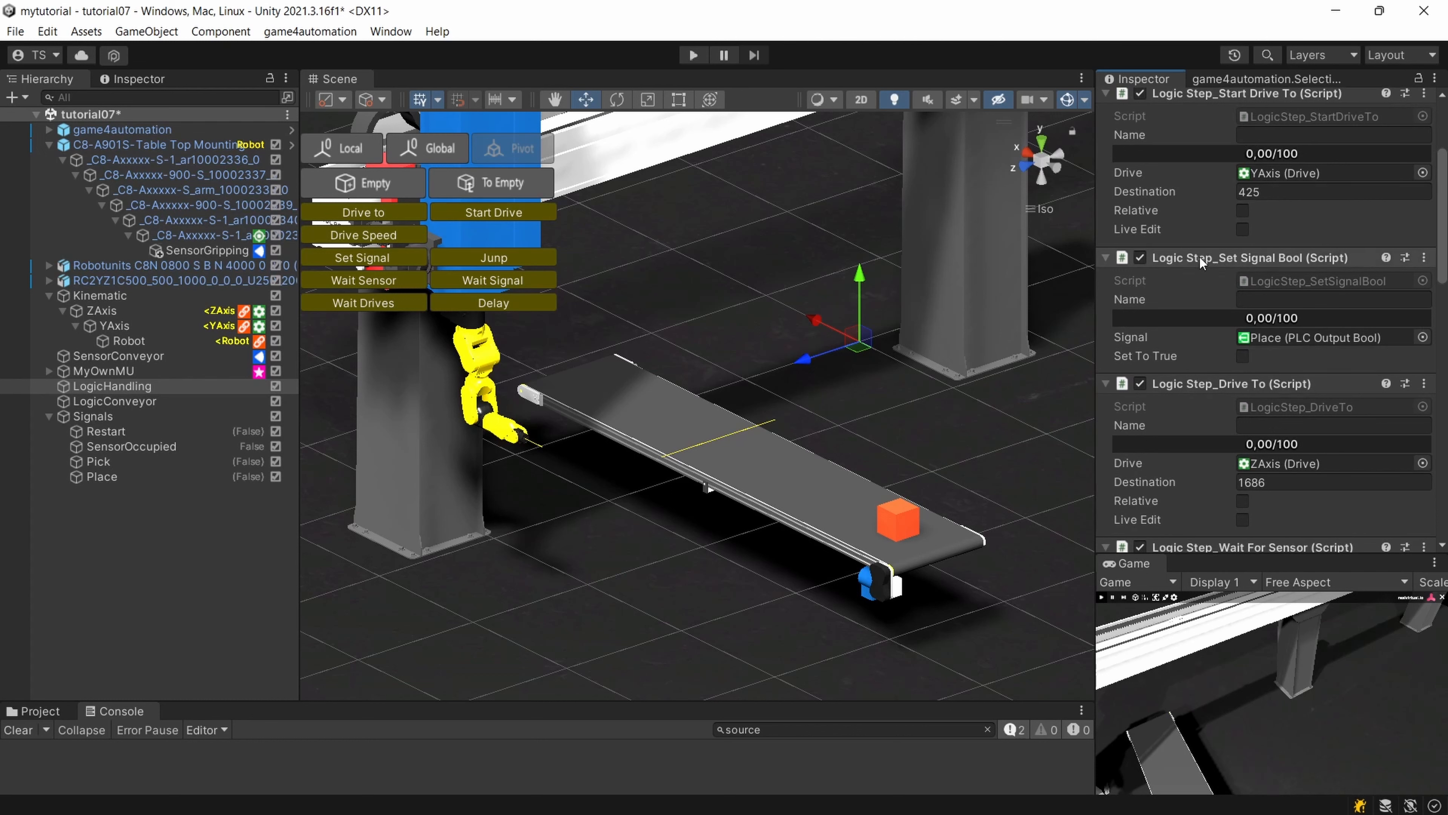
scroll(1205, 506, down, 6)
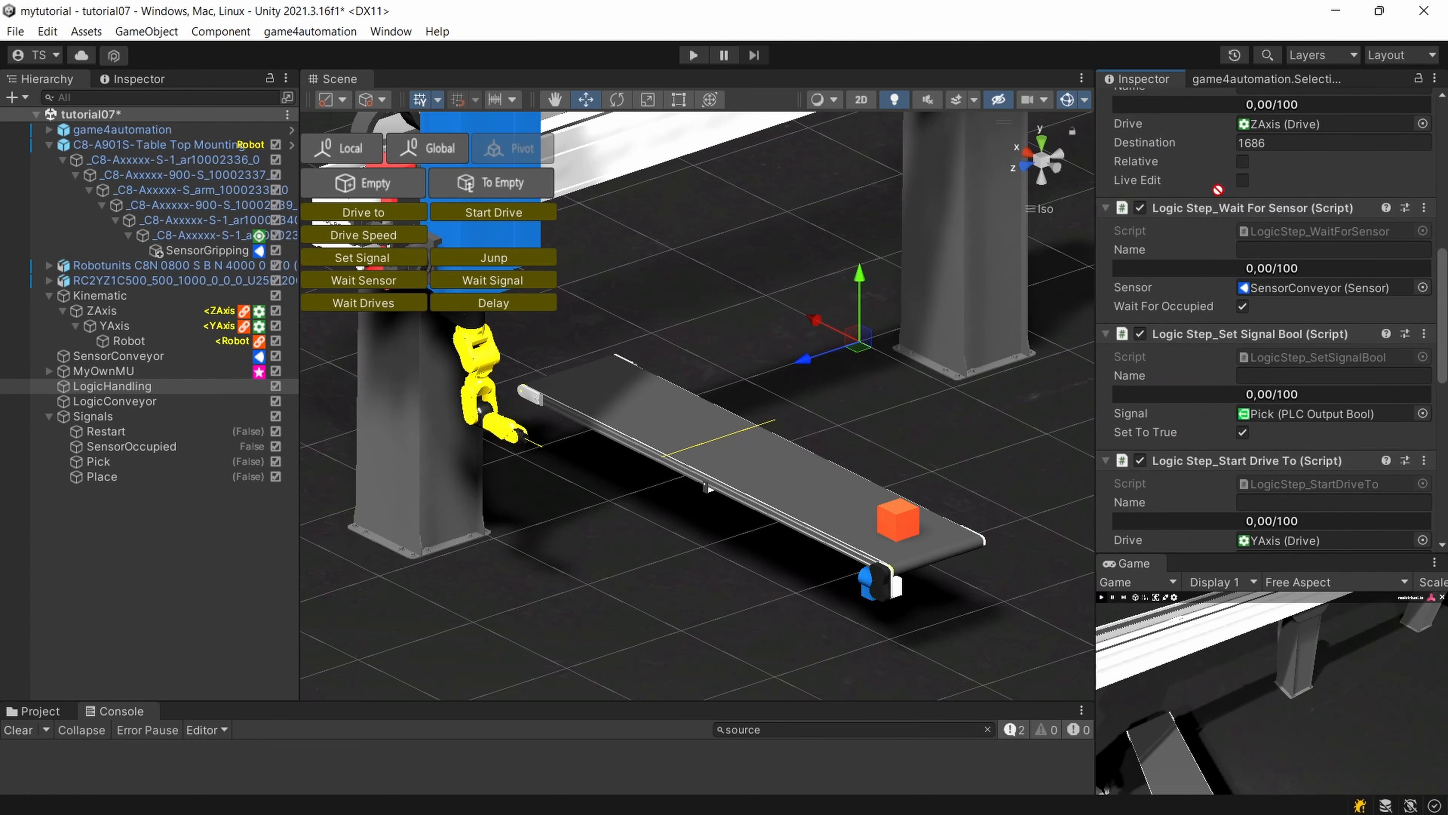
scroll(1225, 114, up, 1)
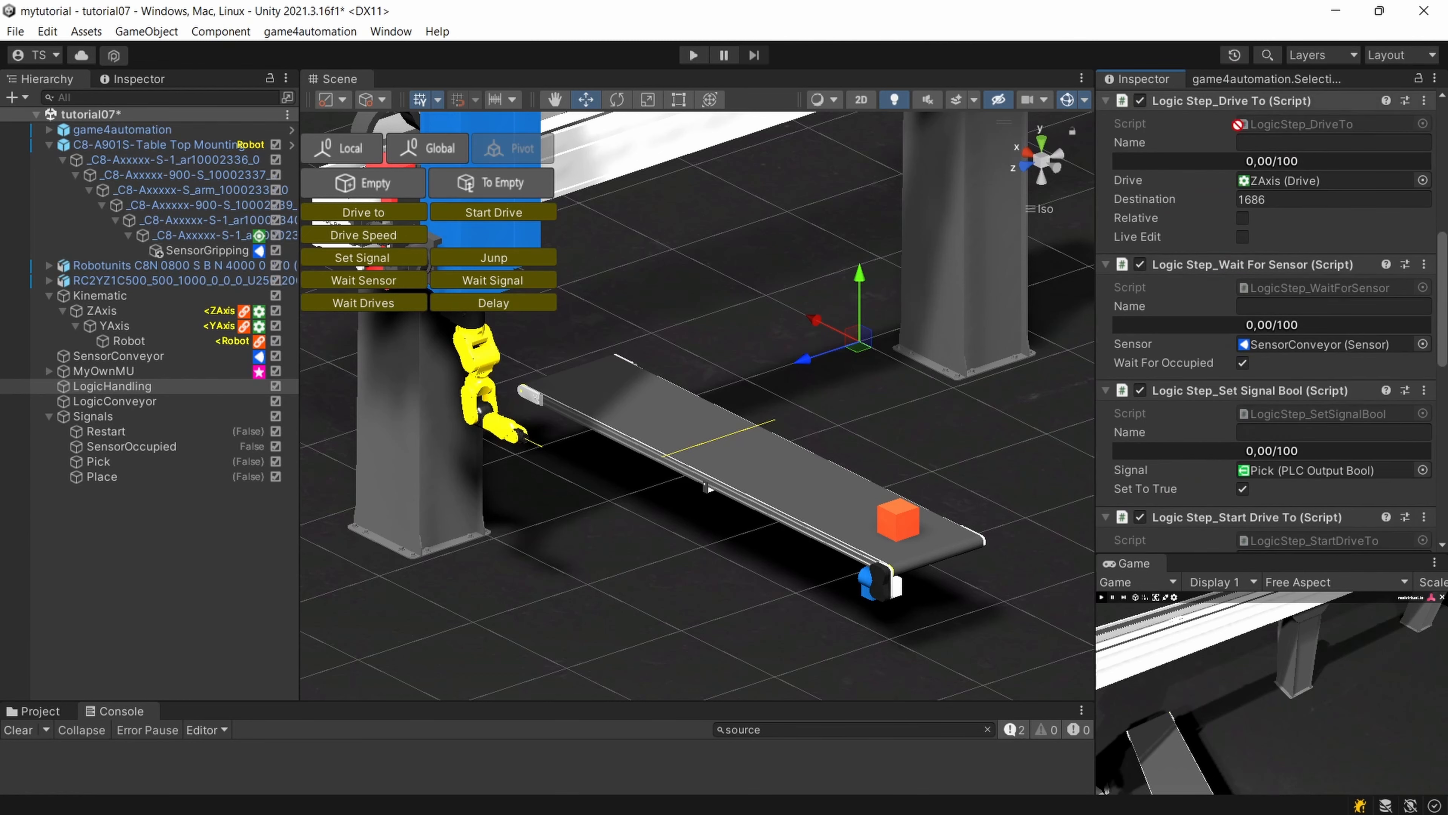
scroll(1237, 113, up, 2)
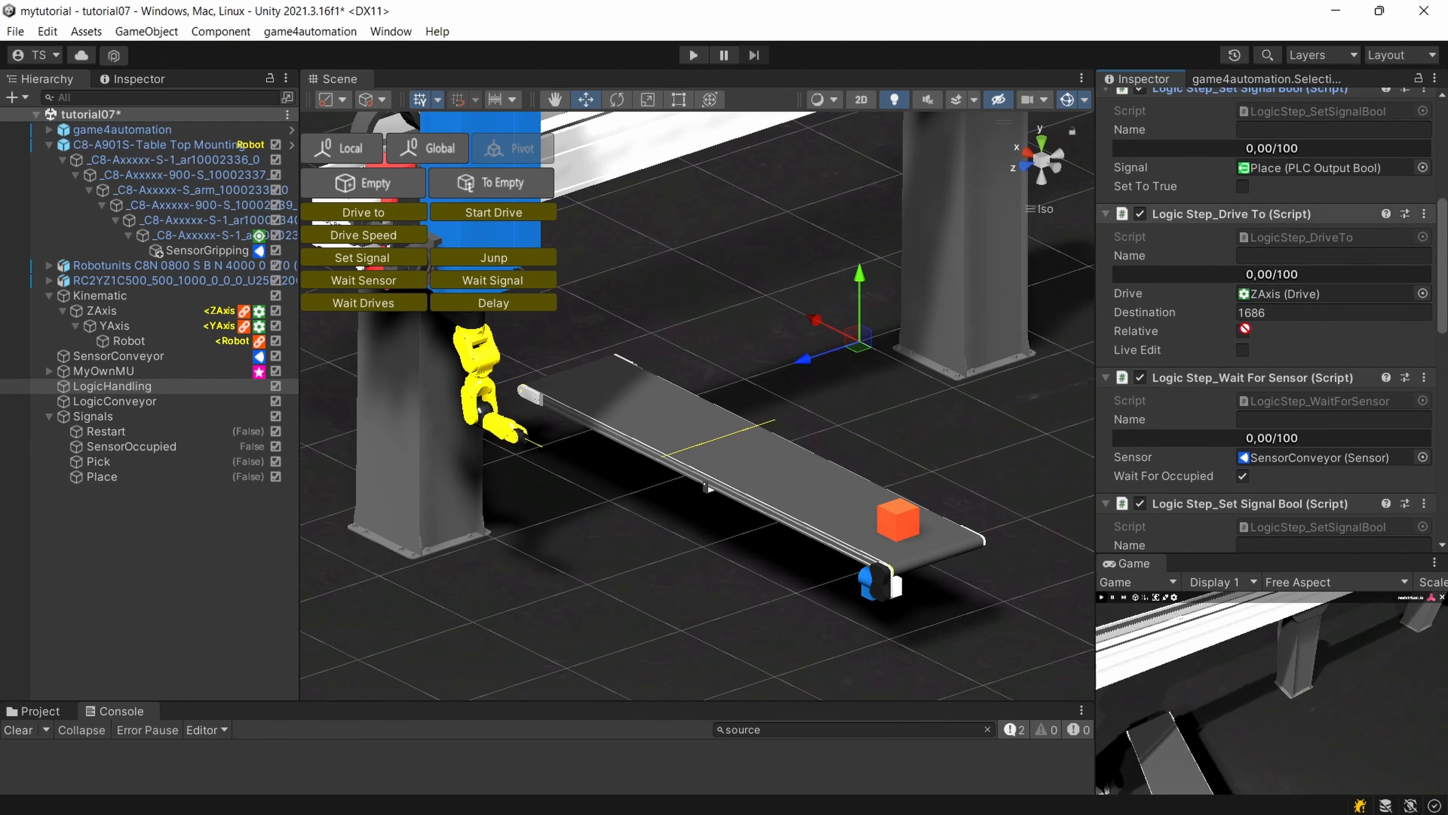
drag(1248, 371, 1251, 371)
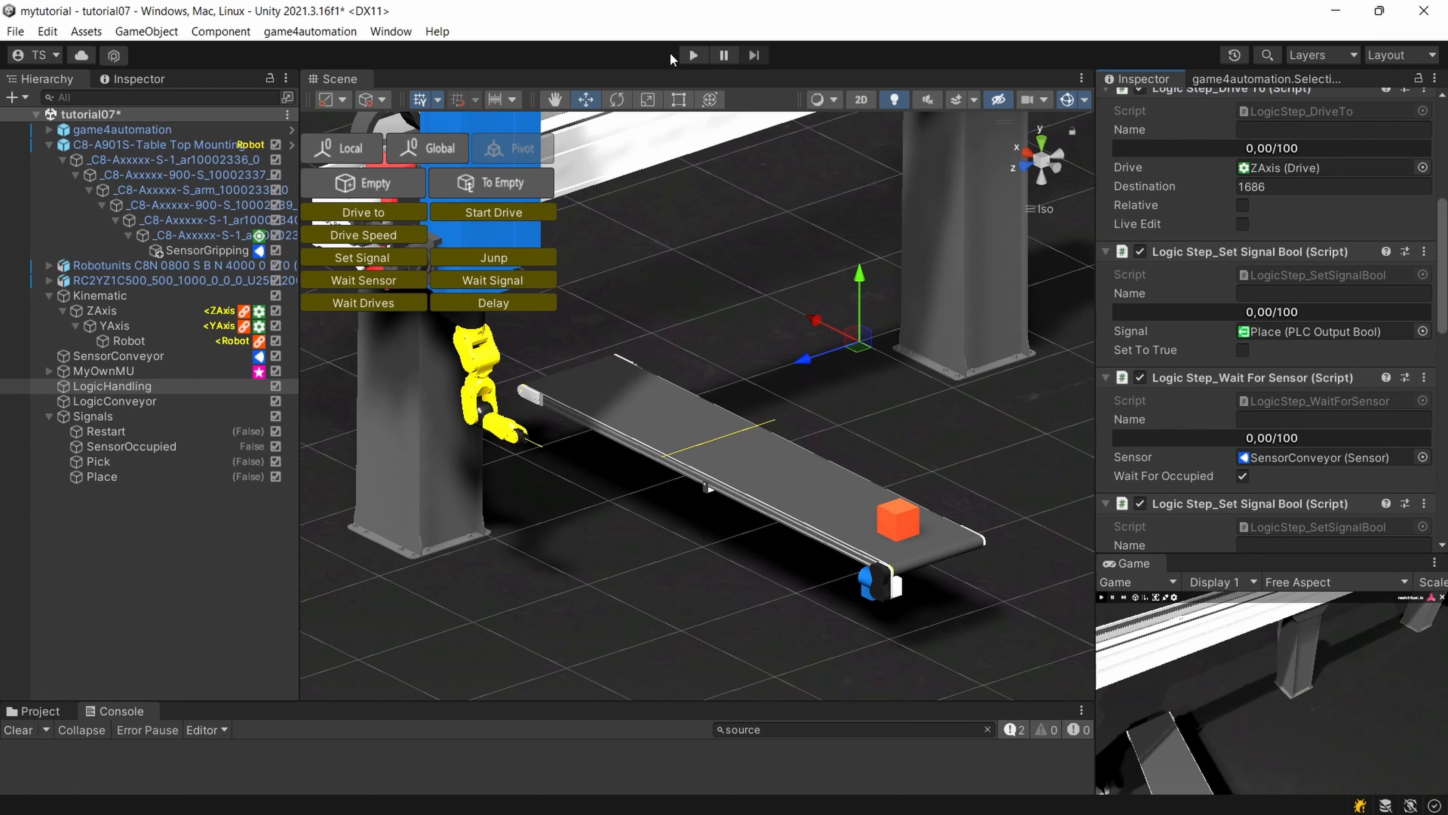
Start the simulation and examine from several angles how the robot picks parts from the conveyor and places them beside it.
click(693, 55)
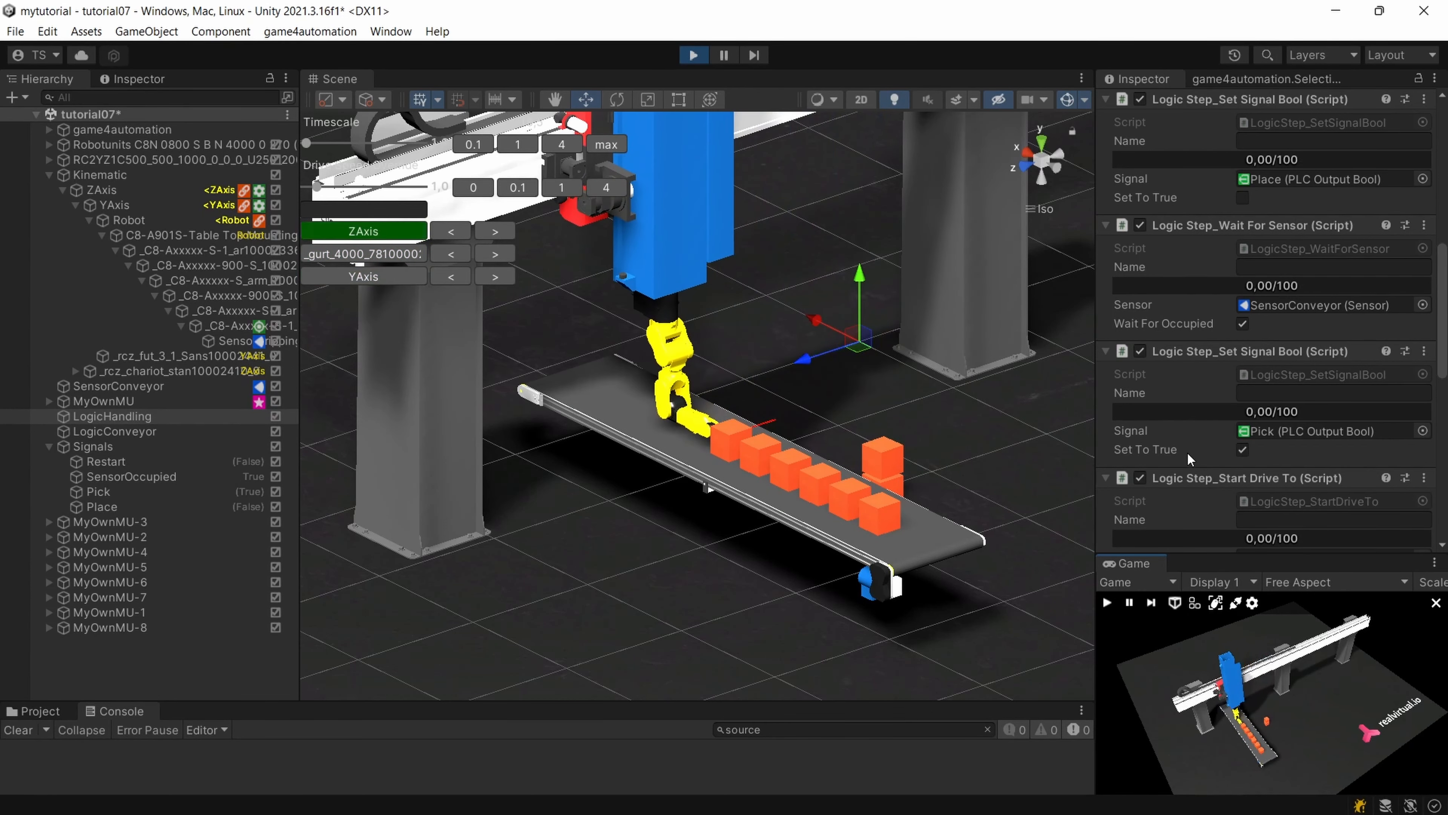
scroll(1189, 451, up, 3)
scroll(1175, 472, up, 1)
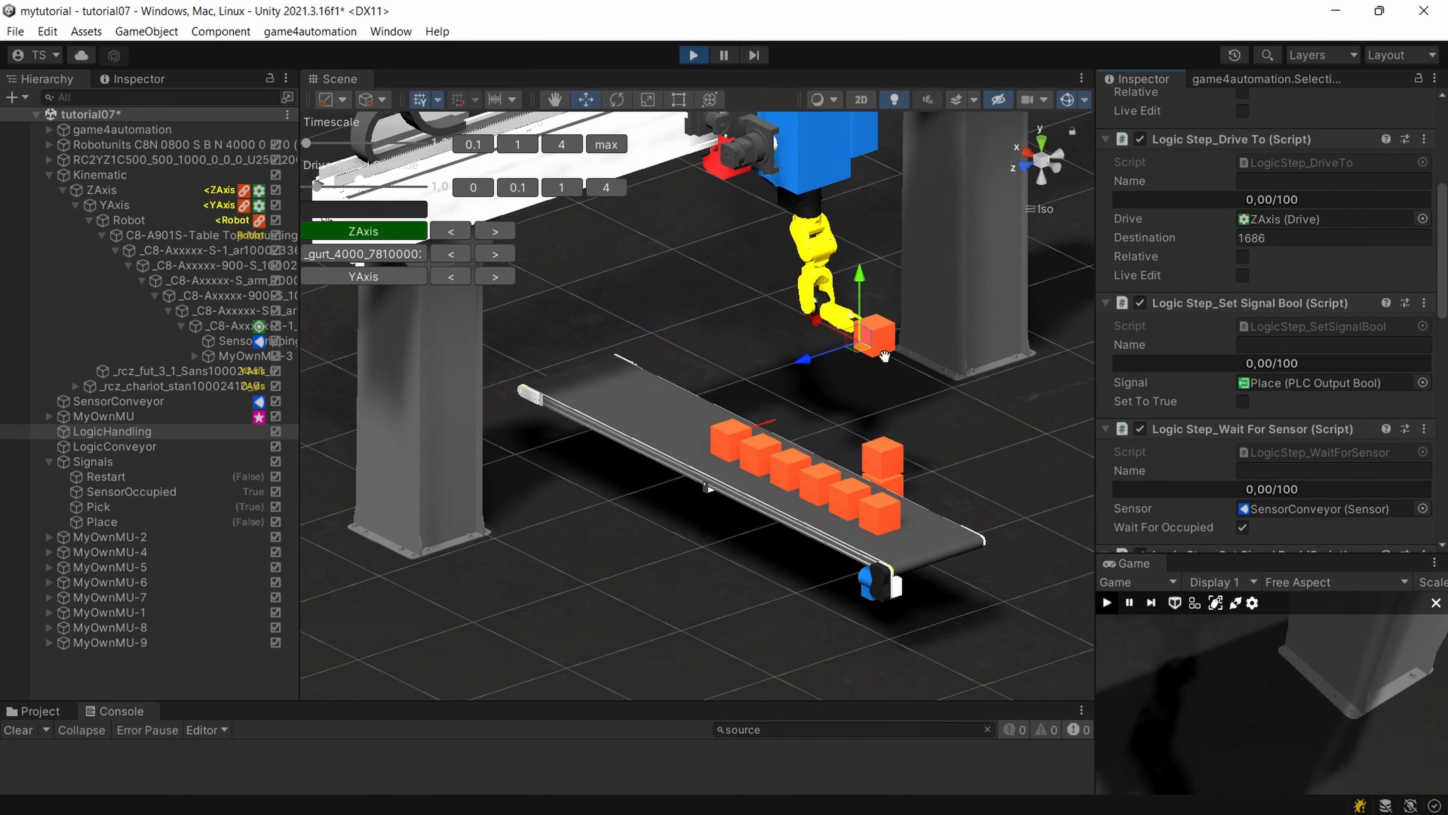
right_drag(883, 382, 870, 463)
middle_drag(874, 427, 783, 463)
scroll(783, 463, up, 3)
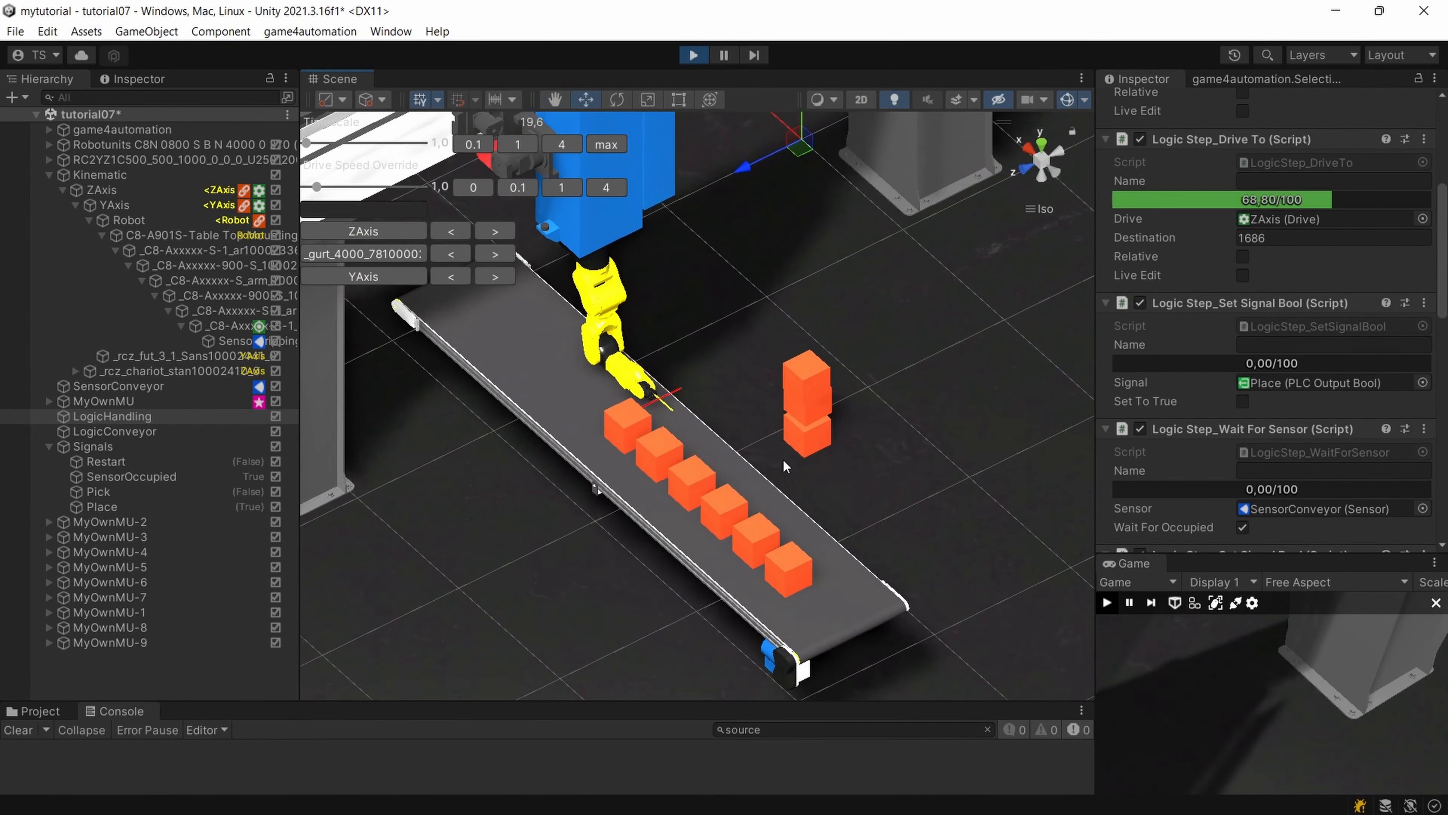
mouse_move(782, 463)
right_down()
mouse_move(873, 437)
mouse_move(797, 461)
right_up()
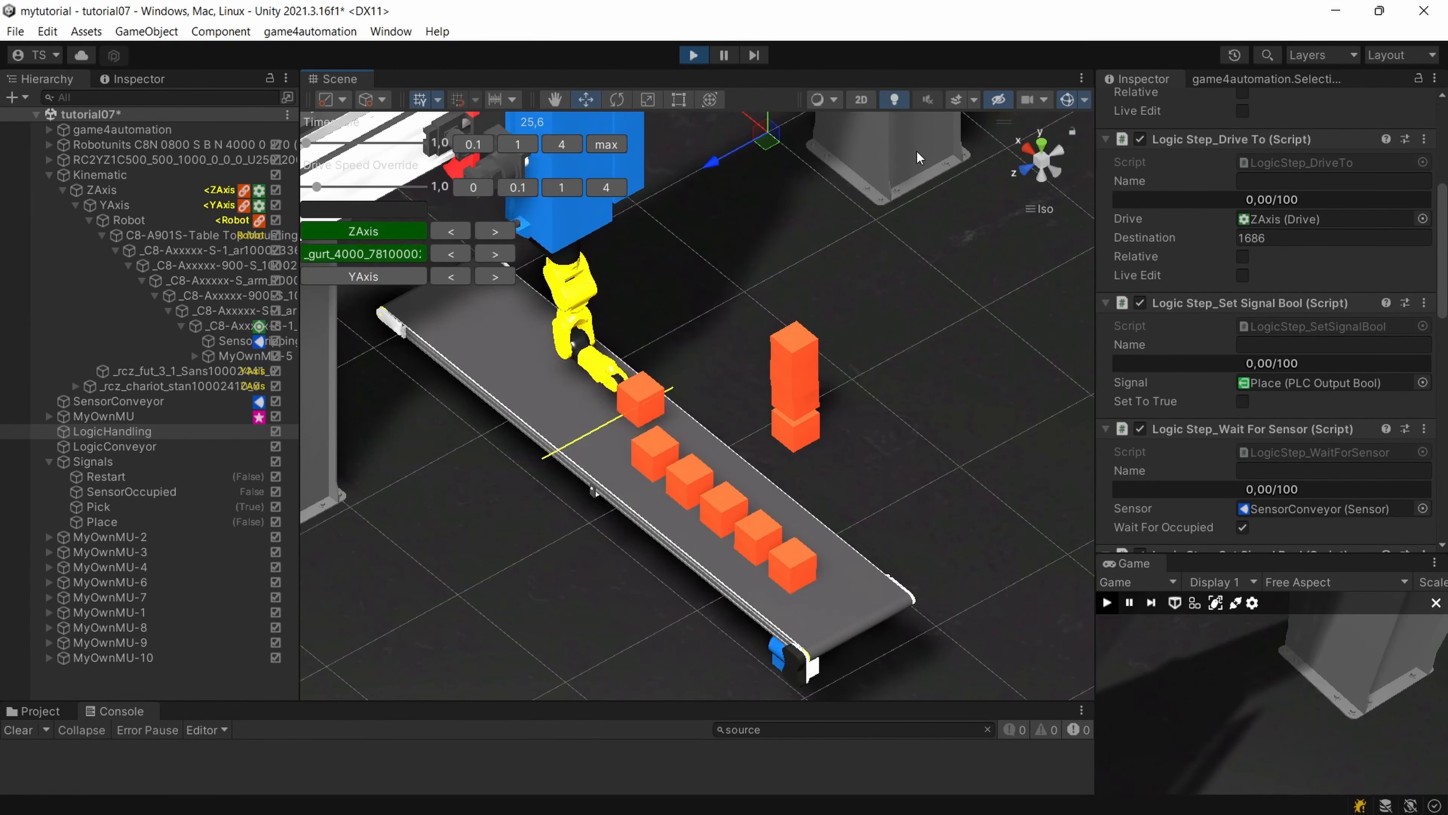
right_drag(706, 263, 810, 242)
alt+drag(1016, 213, 804, 284)
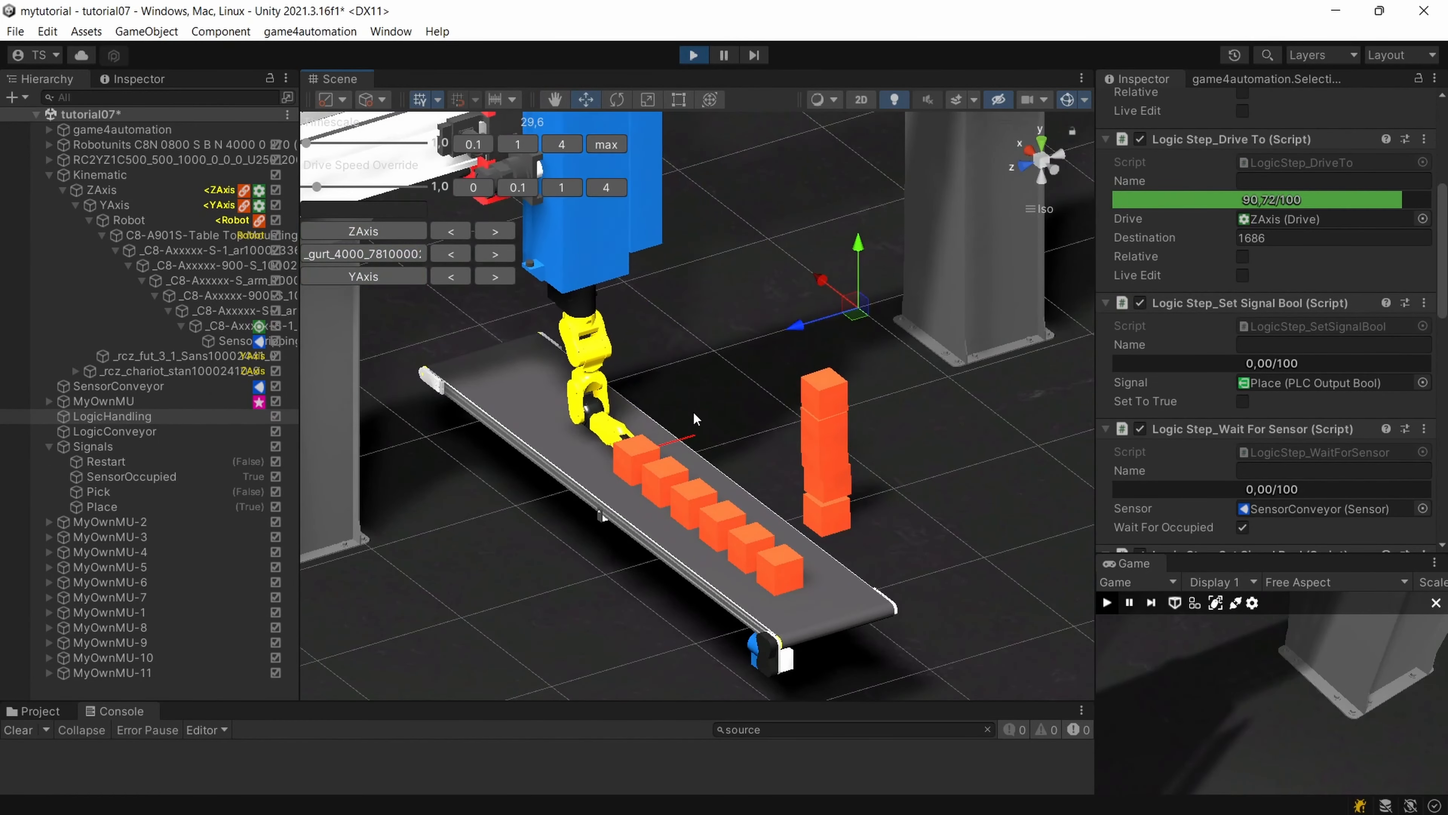
alt+drag(698, 422, 854, 479)
right_drag(855, 479, 853, 478)
scroll(853, 479, down, 3)
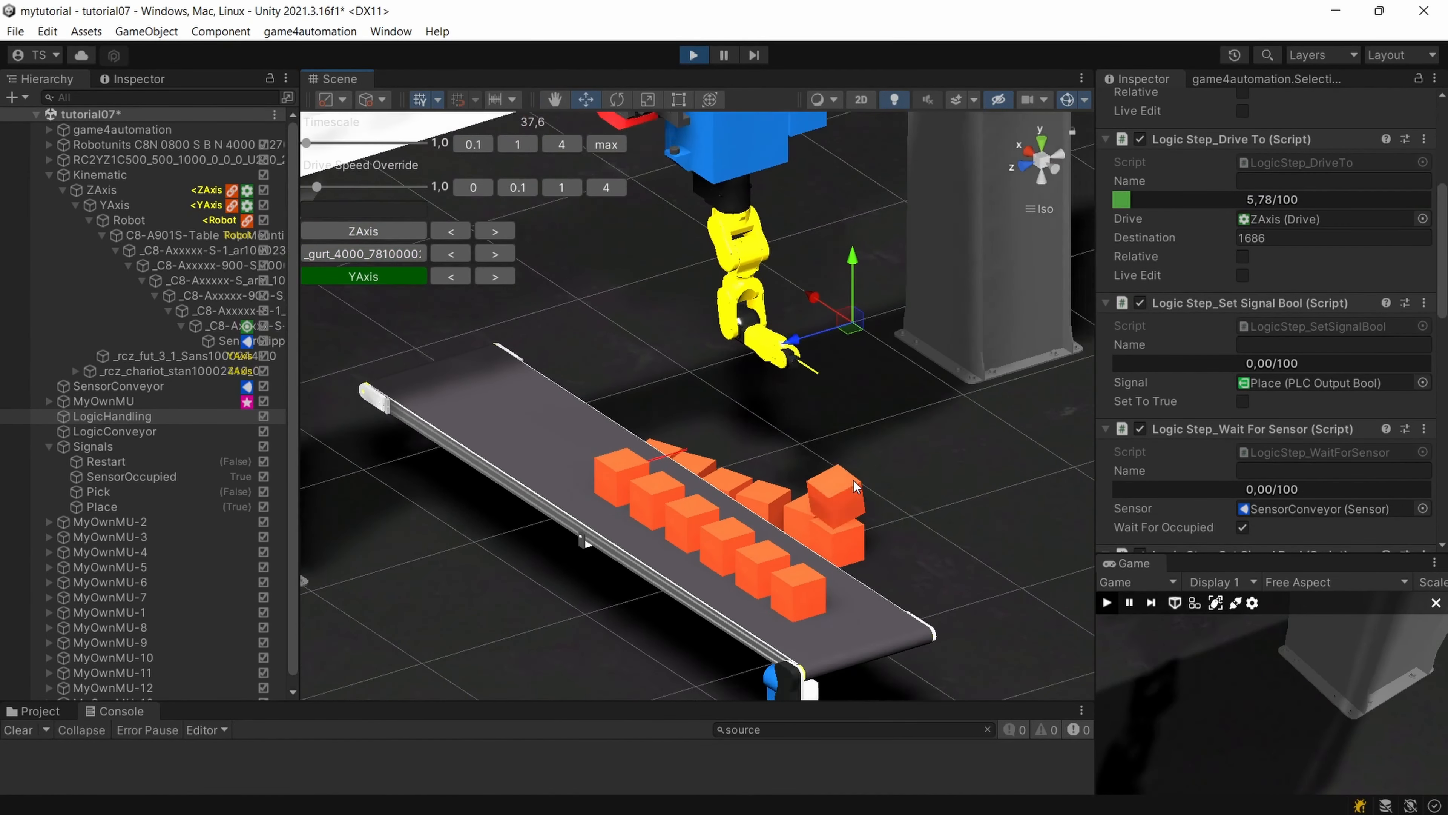
middle_drag(853, 479, 834, 438)
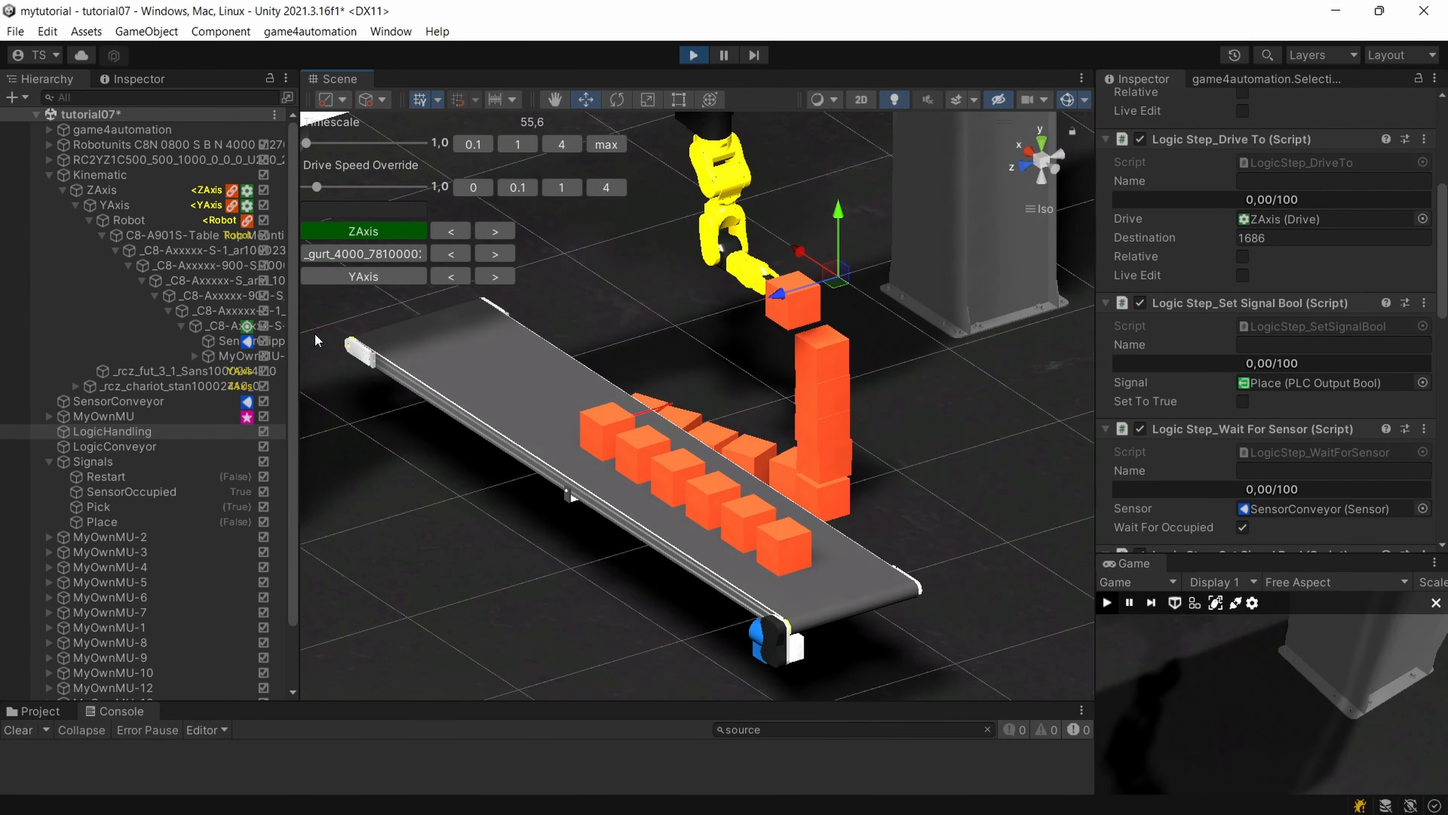
Switch the Scene view to perspective projection and examine the conveyor and placed parts up close while the simulation runs.
click(1064, 204)
mouse_move(733, 433)
right_down()
mouse_move(847, 443)
mouse_move(747, 445)
right_up()
scroll(747, 445, up, 1)
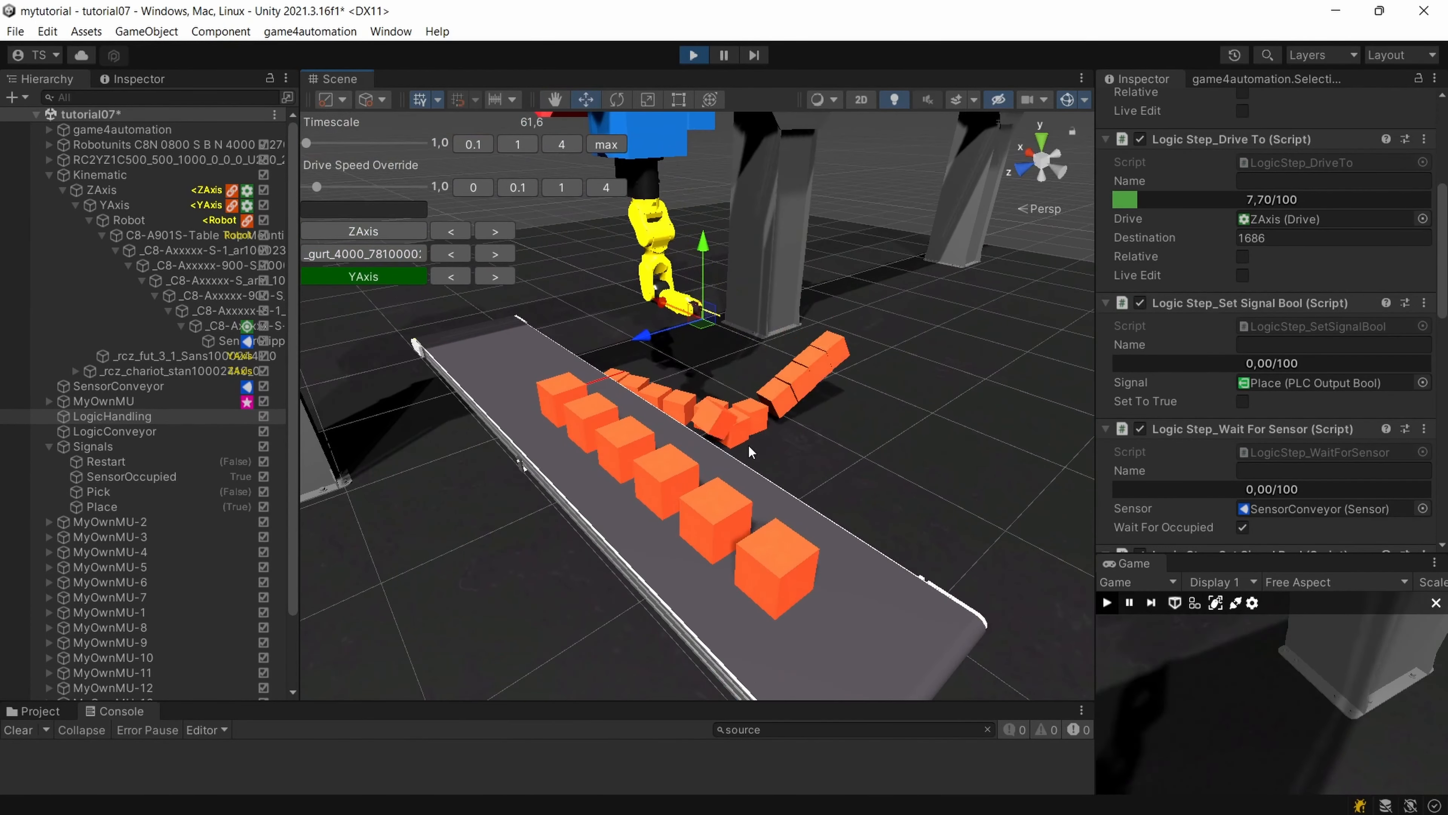
scroll(748, 444, up, 1)
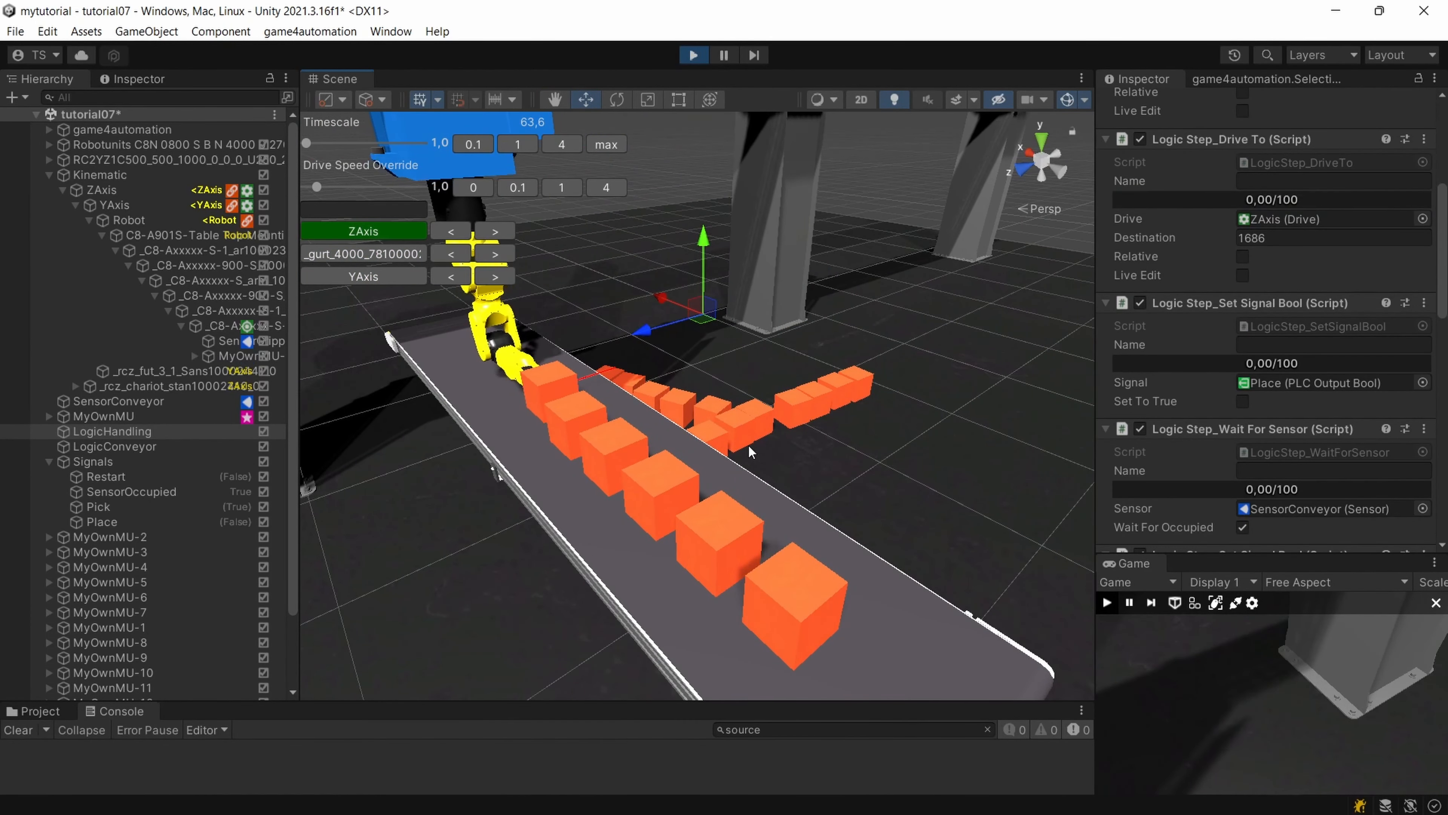